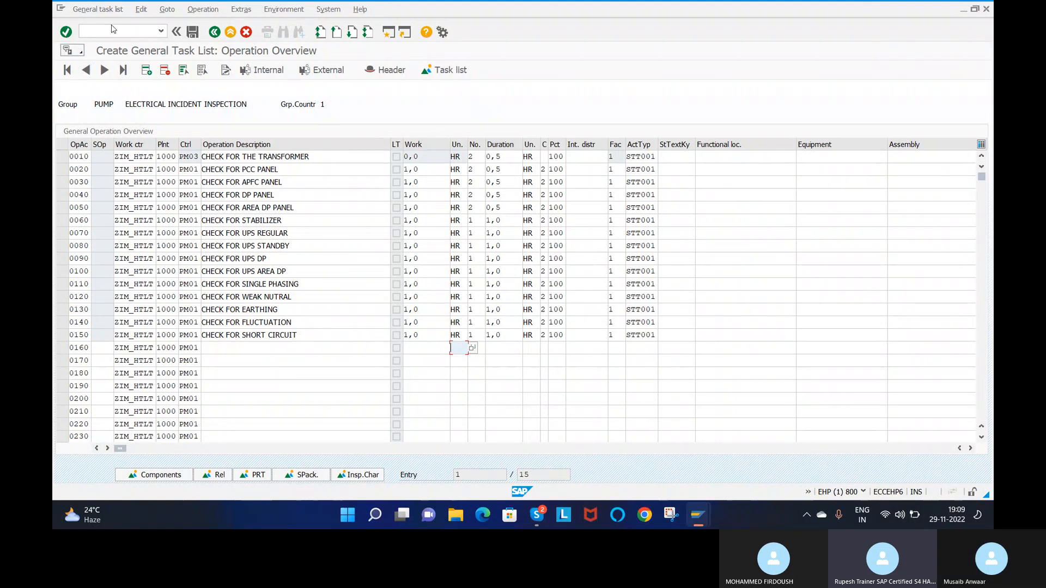
- Run transaction SPRO in the new session and display the SAP Reference IMG
left_click_drag(112, 22, 109, 34)
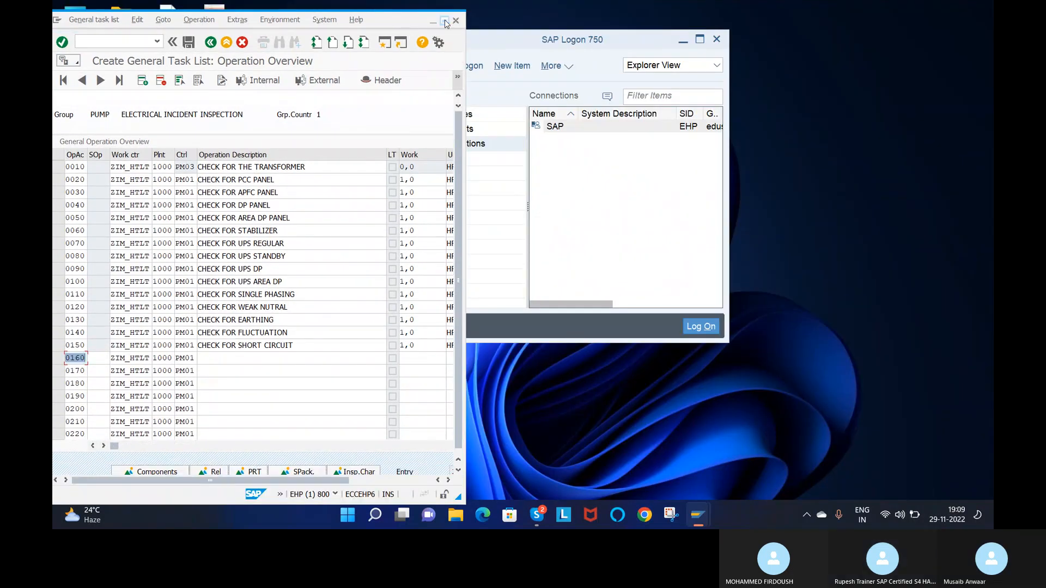
left_click(445, 22)
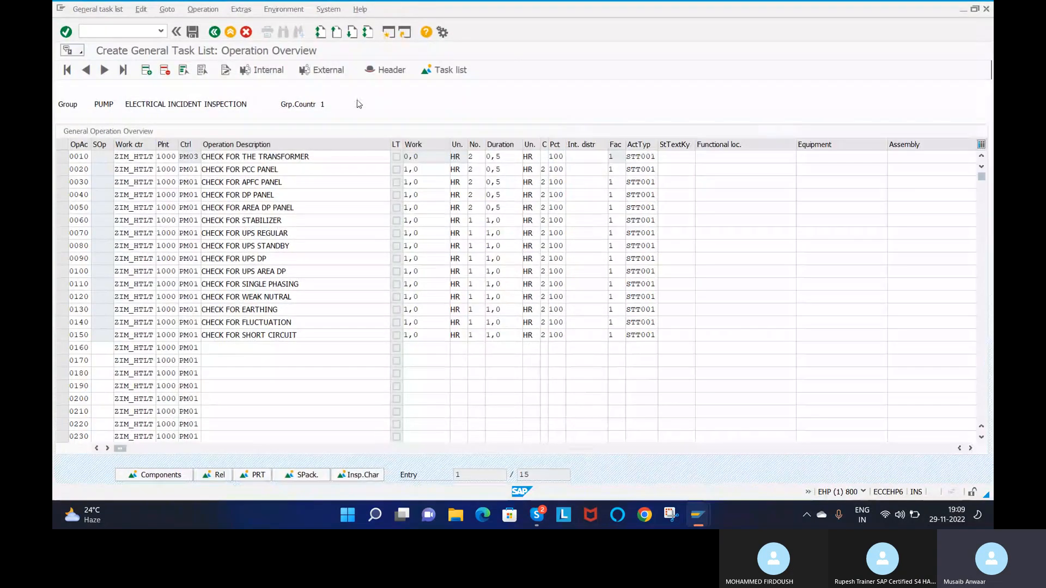
left_click(117, 33)
type("spr")
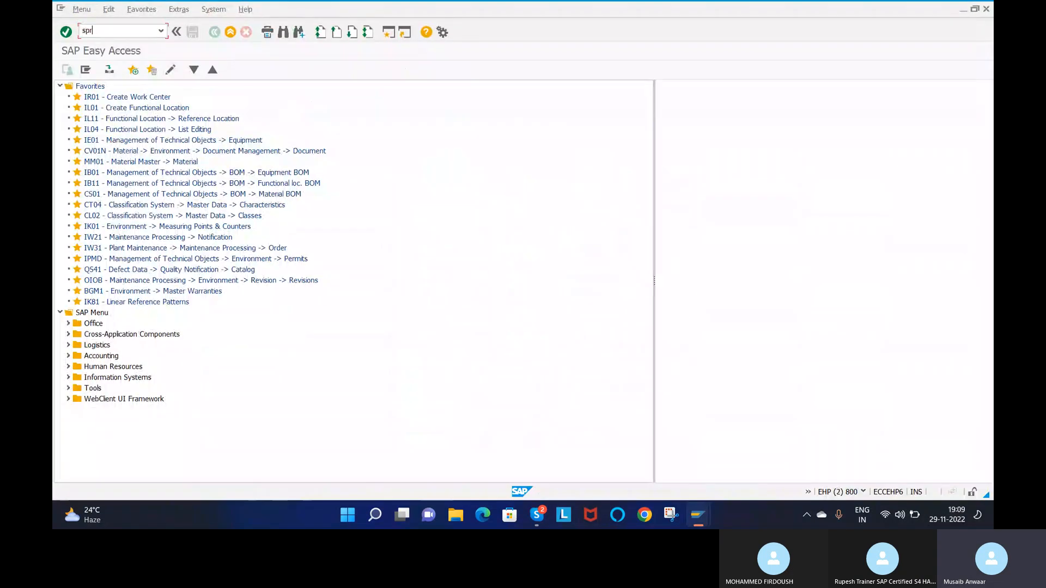
type("o")
key("Return")
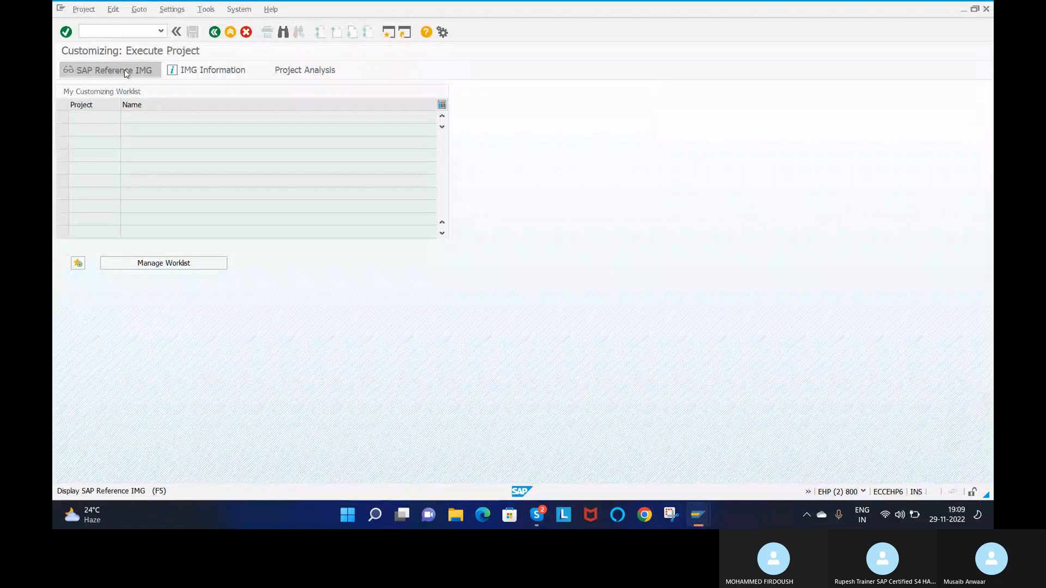
left_click(126, 73)
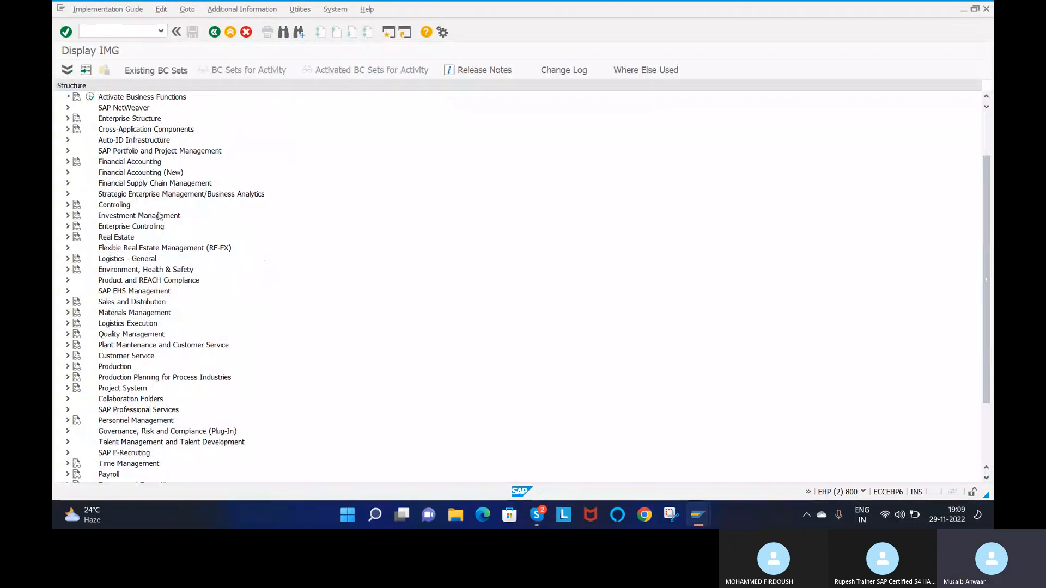
- Expand Plant Maintenance and Customer Service in the IMG structure, including its Maintenance and Service Processing node
scroll(158, 216, "down", 3)
left_click(68, 248)
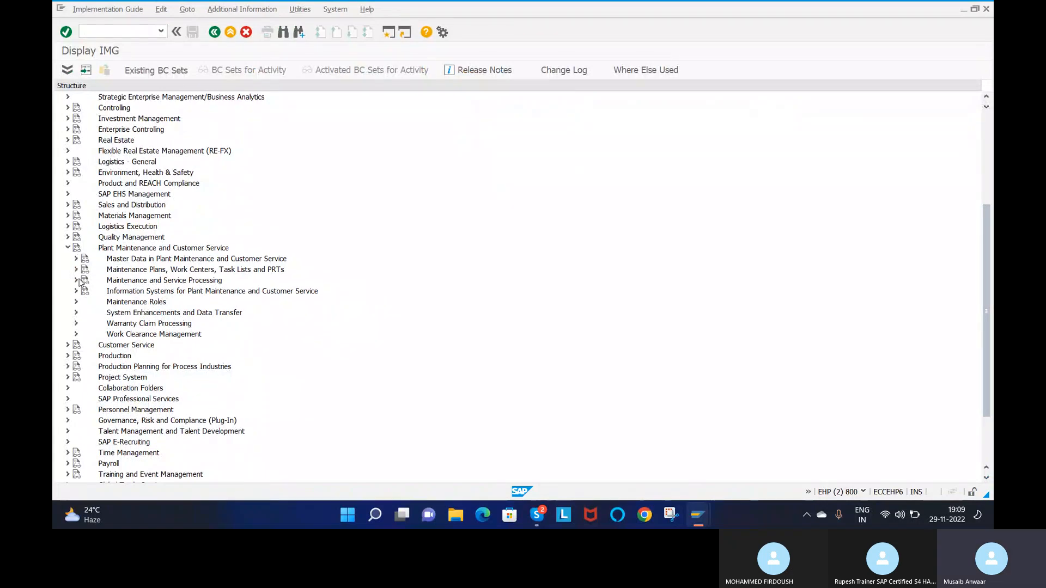
left_click(76, 280)
scroll(82, 301, "down", 1)
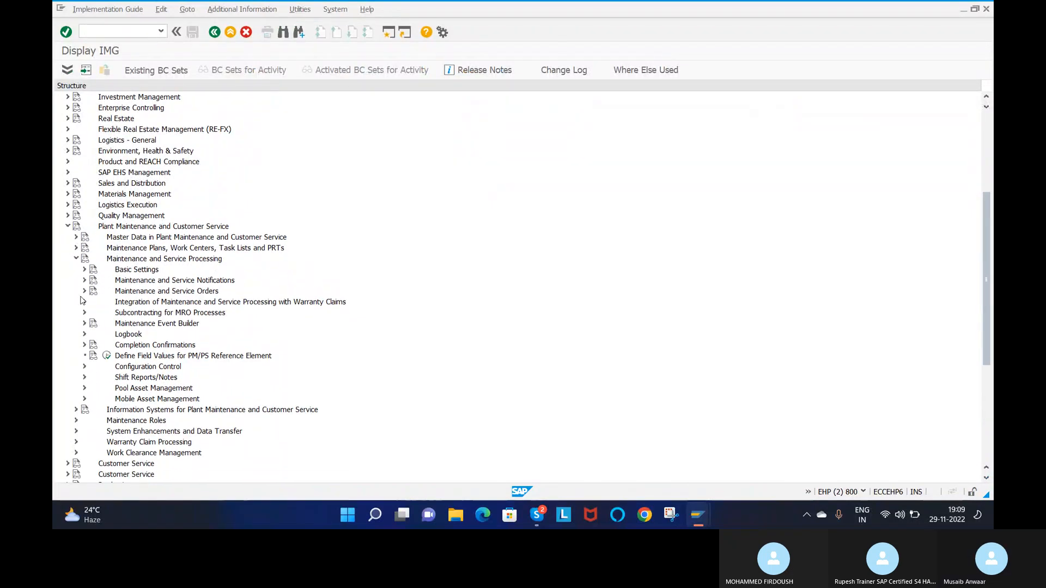
scroll(120, 283, "down", 1)
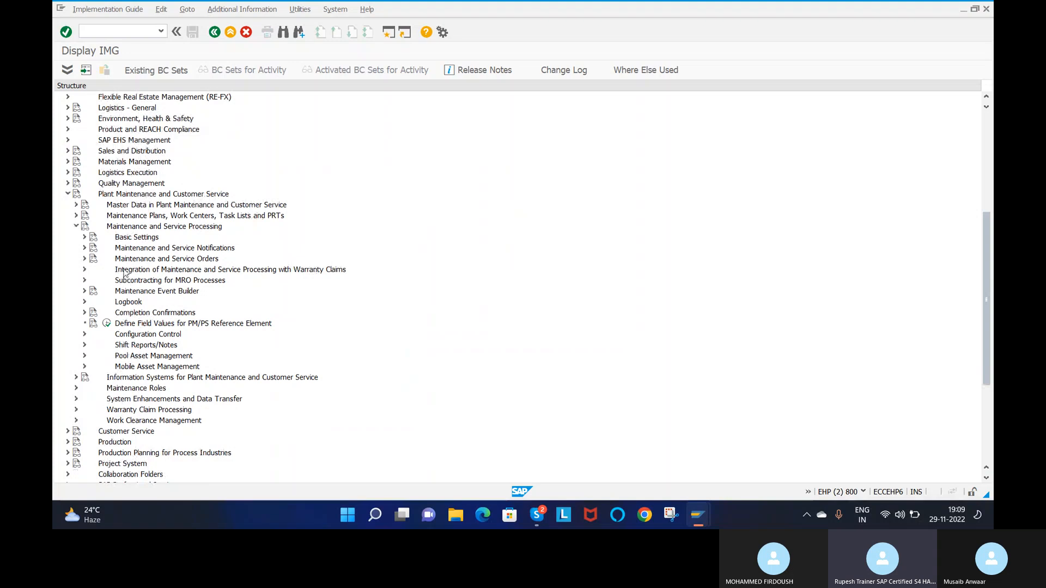
- Under Maintenance Plans, Work Centers, Task Lists and PRTs, open Define Profiles with Default Values from the Task Lists control data
left_click(76, 216)
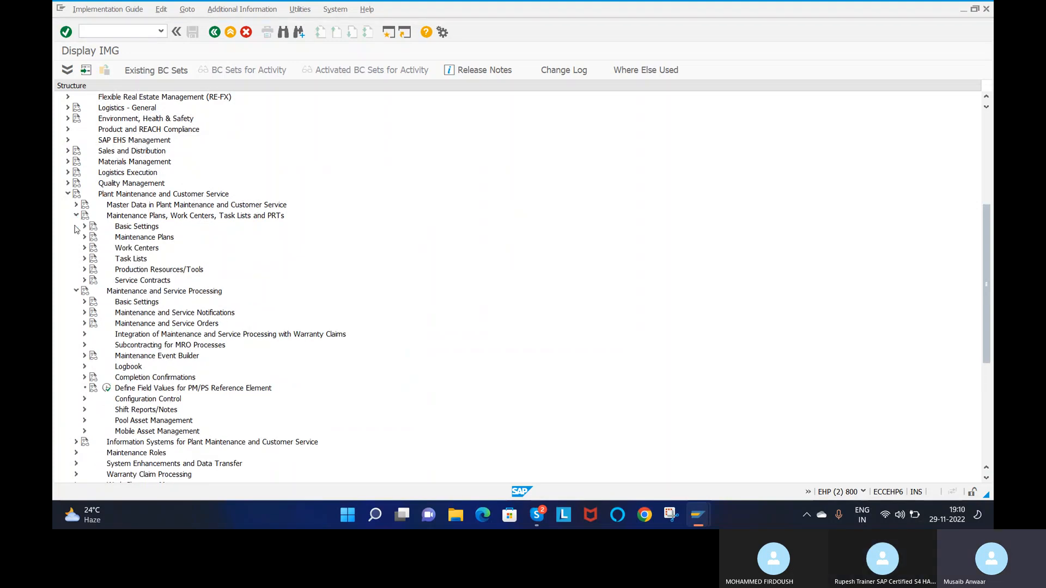
left_click(85, 260)
left_click(93, 270)
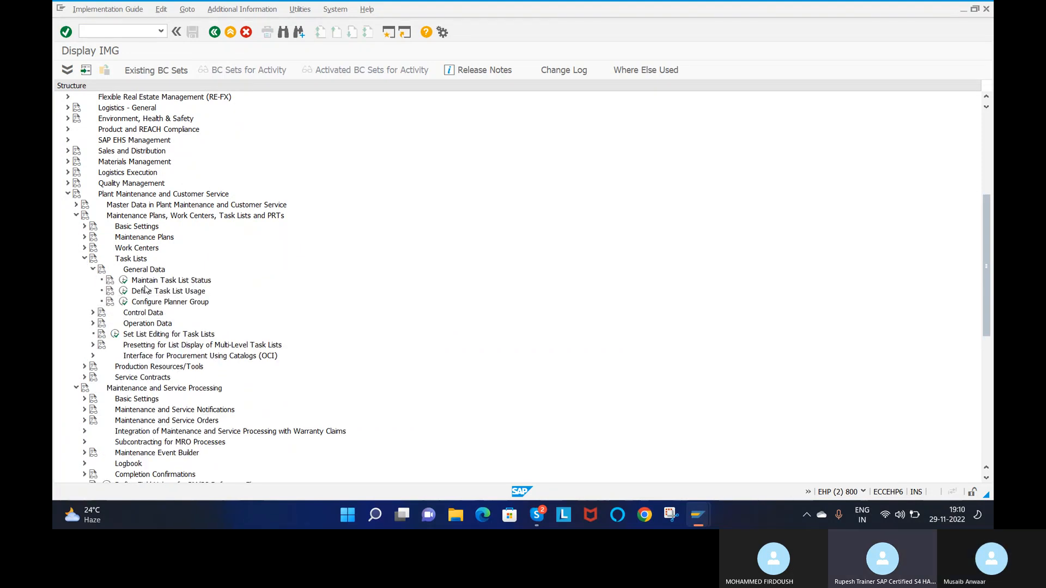
left_click(92, 270)
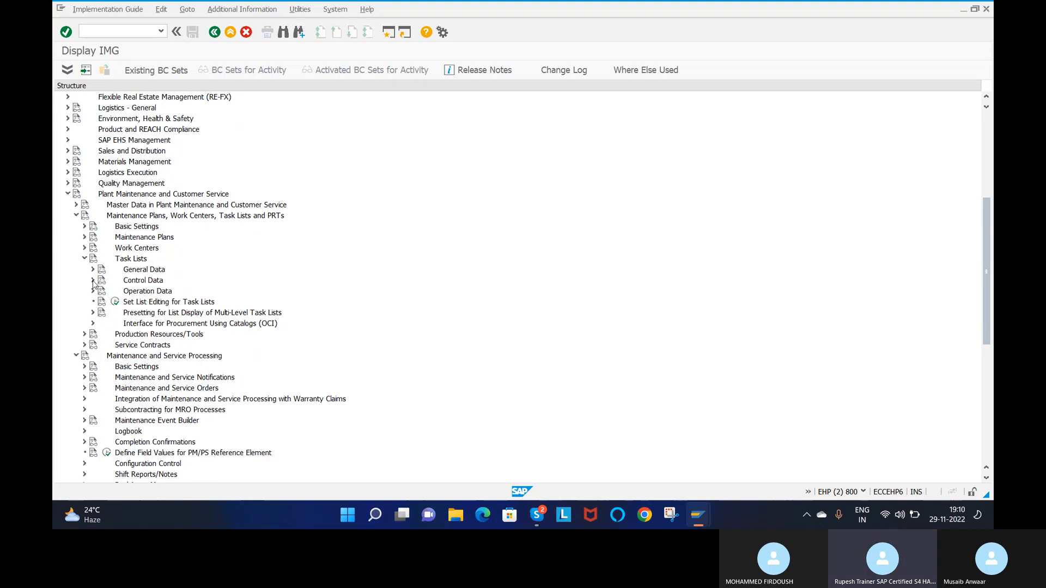
left_click(92, 280)
left_click(125, 324)
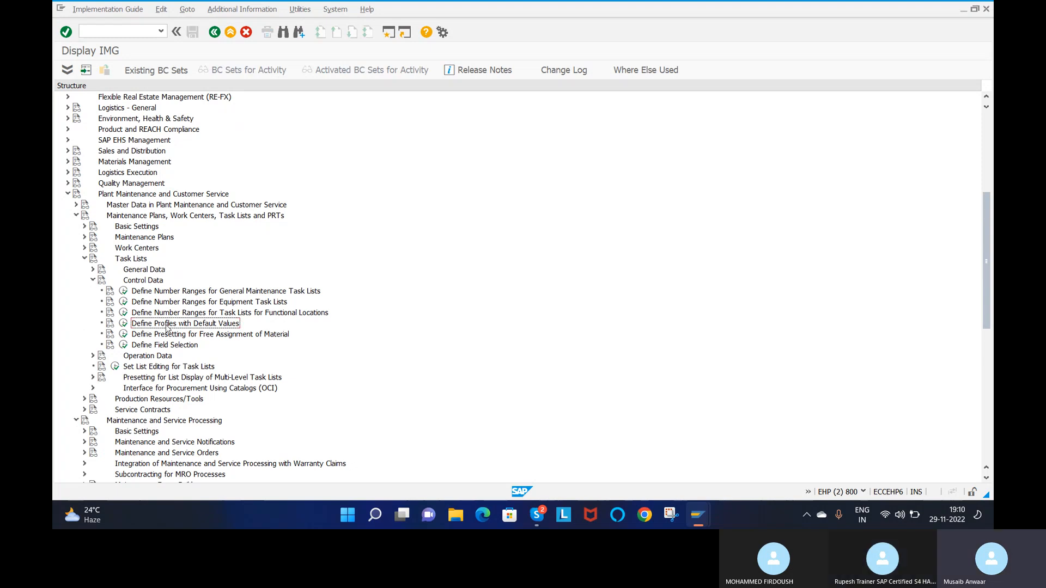
left_click(124, 323)
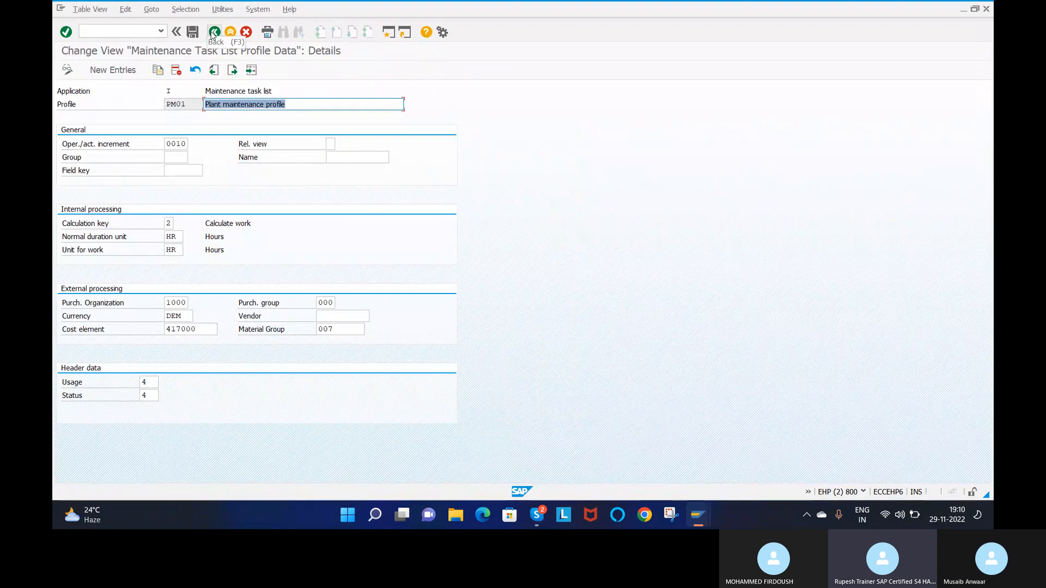
left_click(146, 70)
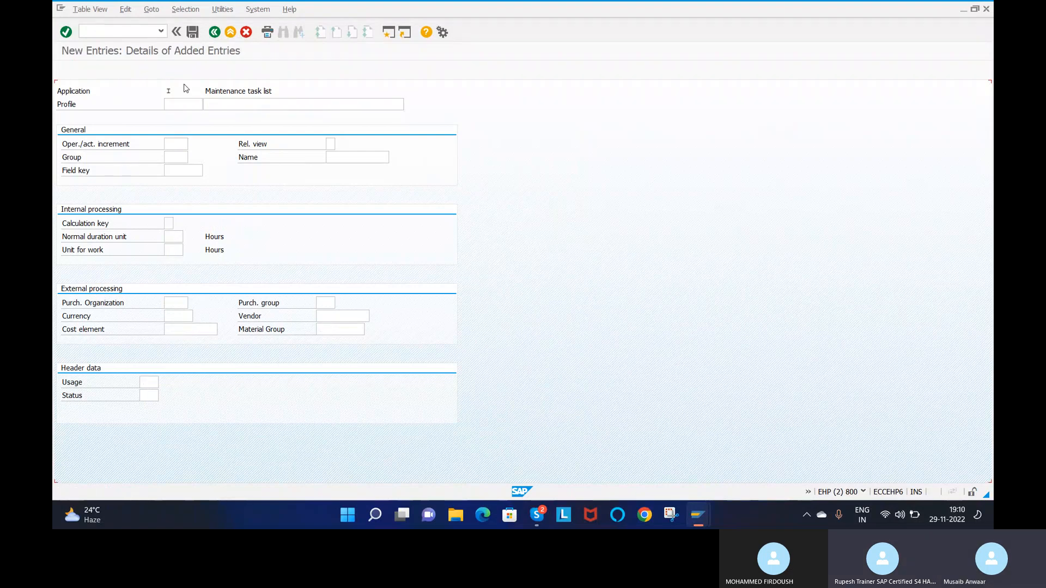
key("F3")
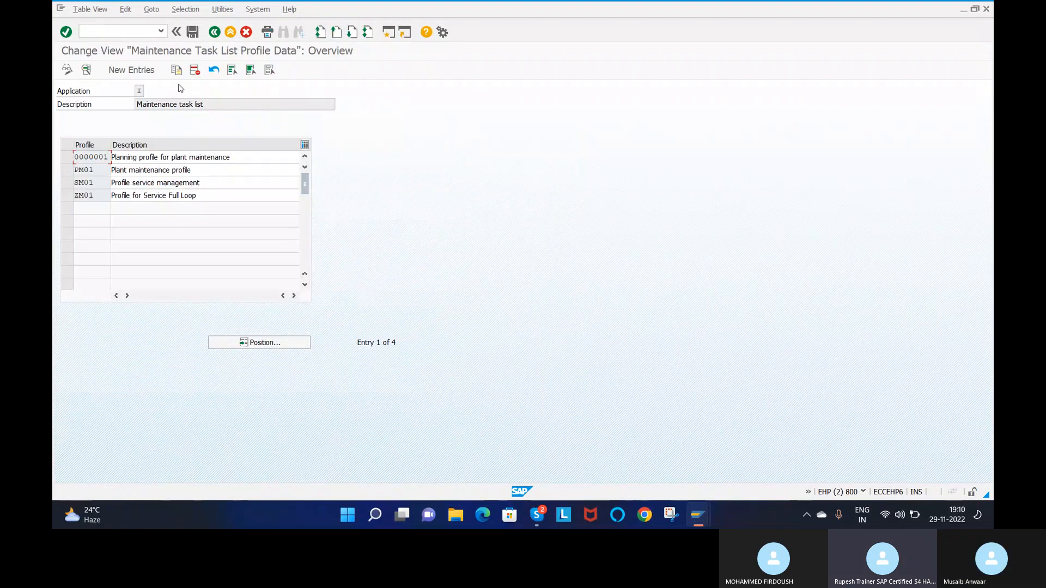
double_click(87, 166)
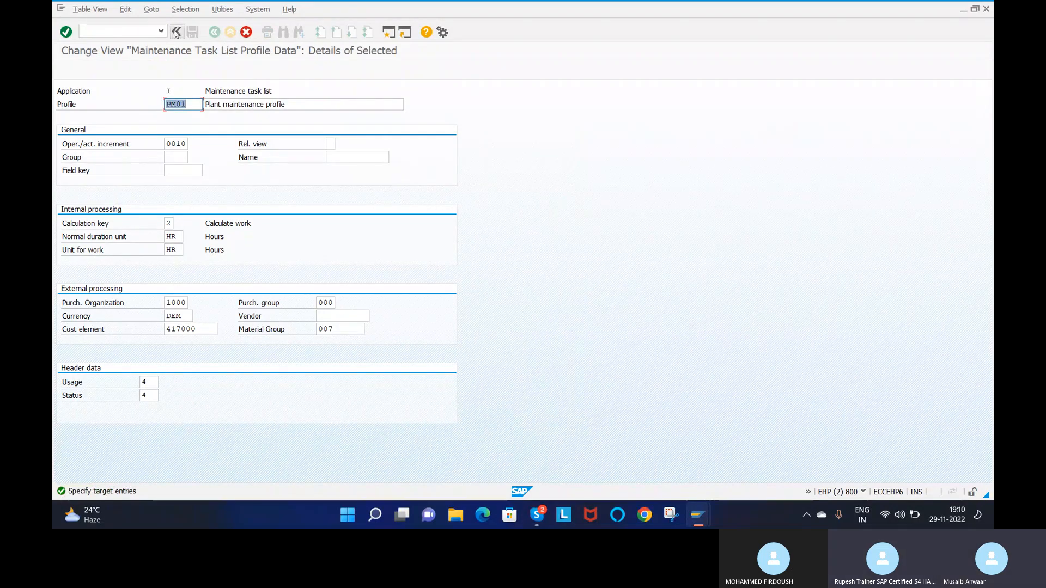
left_click(246, 32)
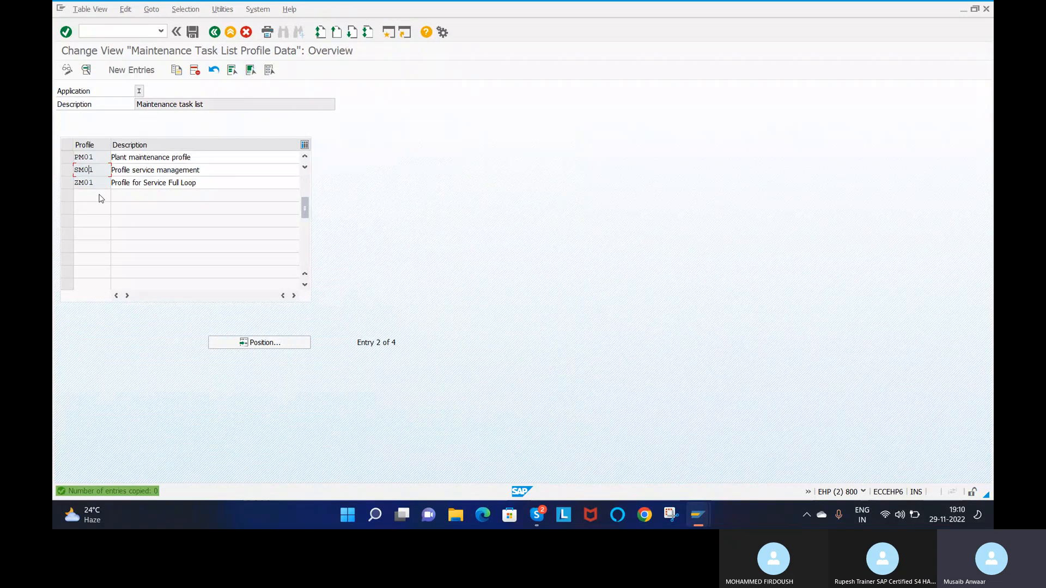
- Create a new maintenance task list profile entry with the profile key ZM01
left_click(136, 71)
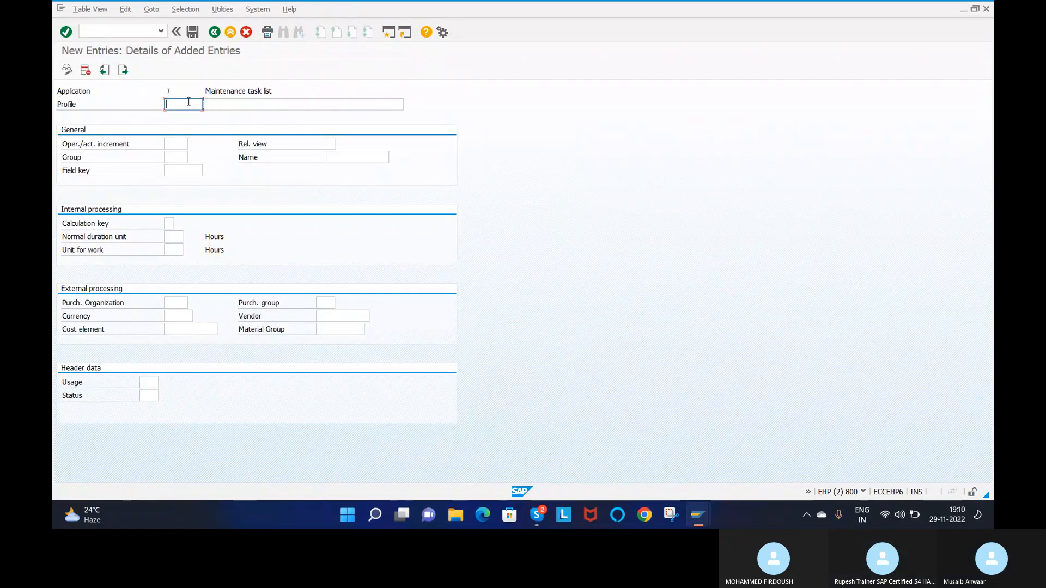
key("Caps_Lock")
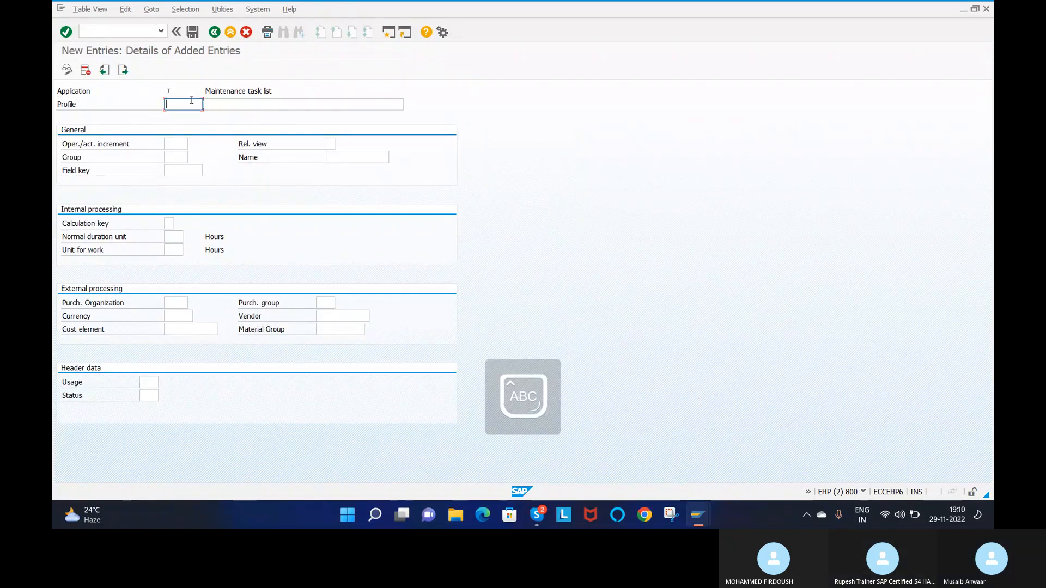
type("ZM01")
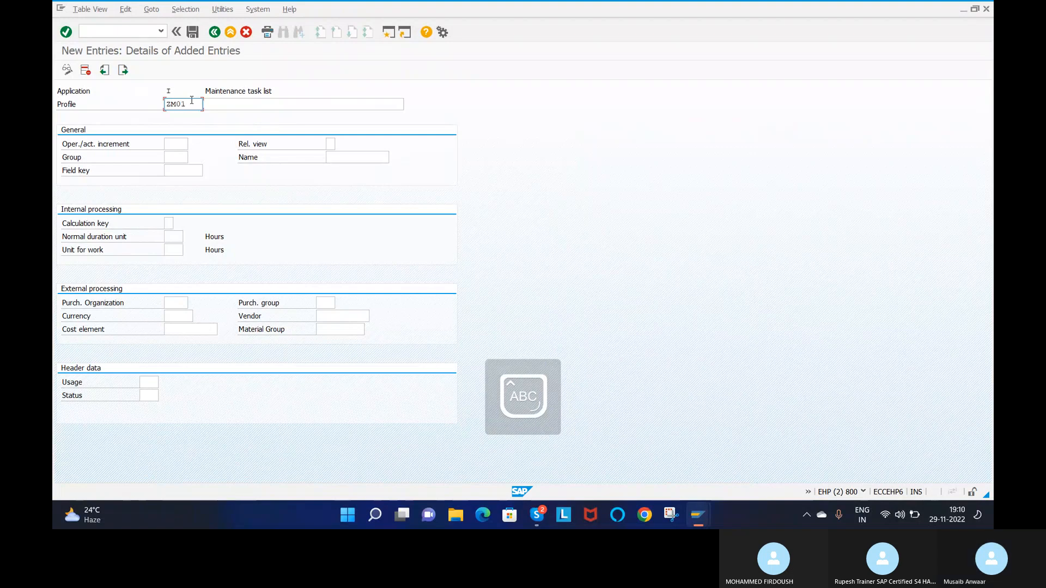
- For internal processing, set the calculation key to 2 (Calculate work) and both the normal duration unit and unit for work to HR
left_click(177, 237)
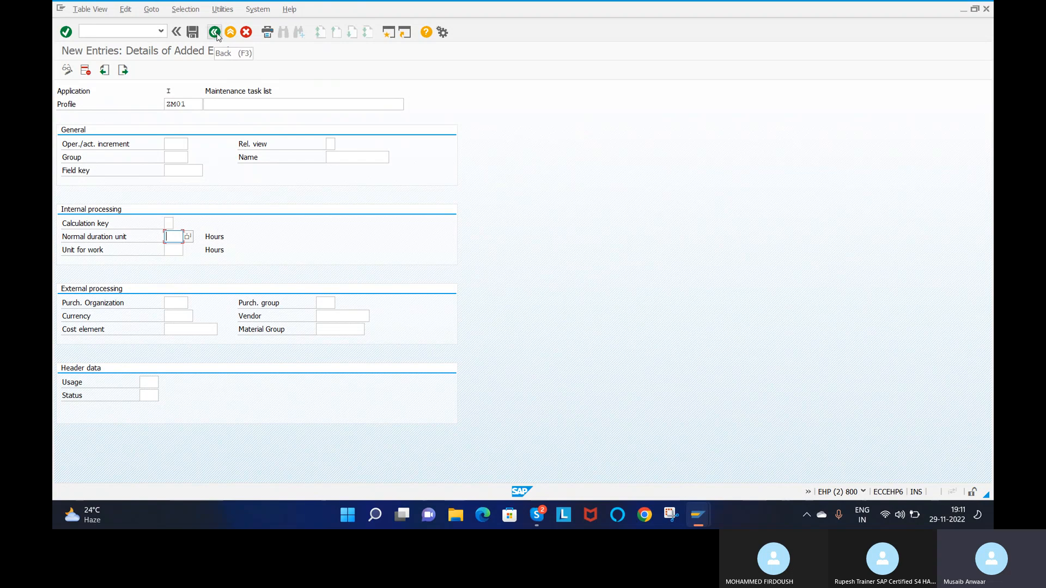
left_click(170, 224)
left_click(180, 224)
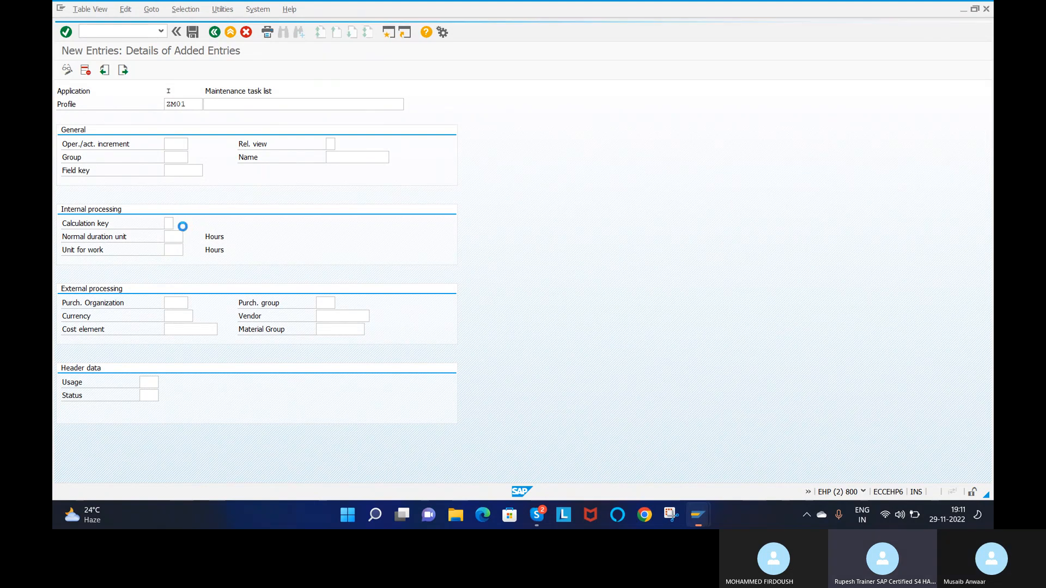
left_click(154, 149)
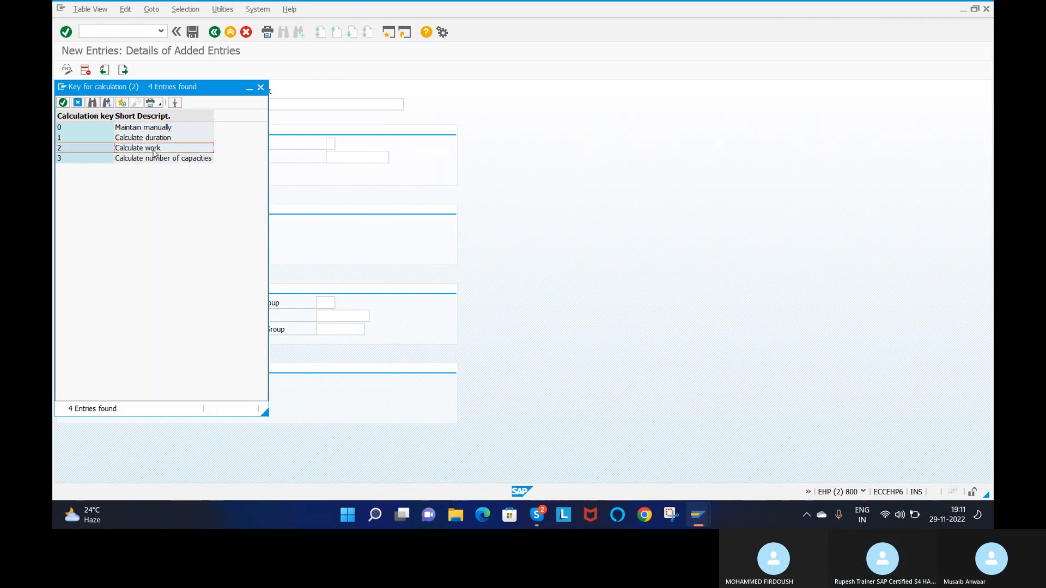
double_click(154, 149)
left_click(173, 236)
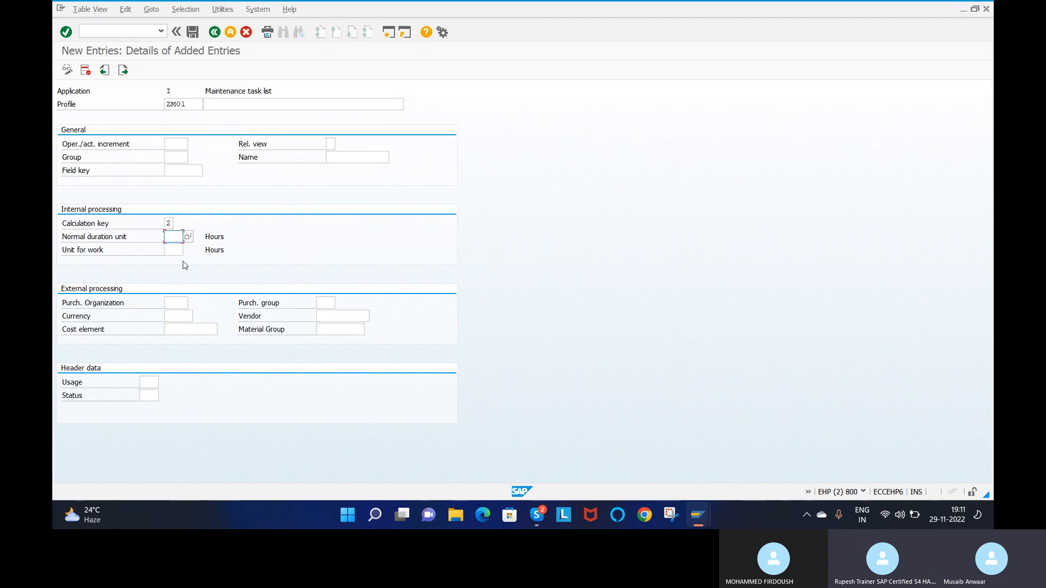
type("HR")
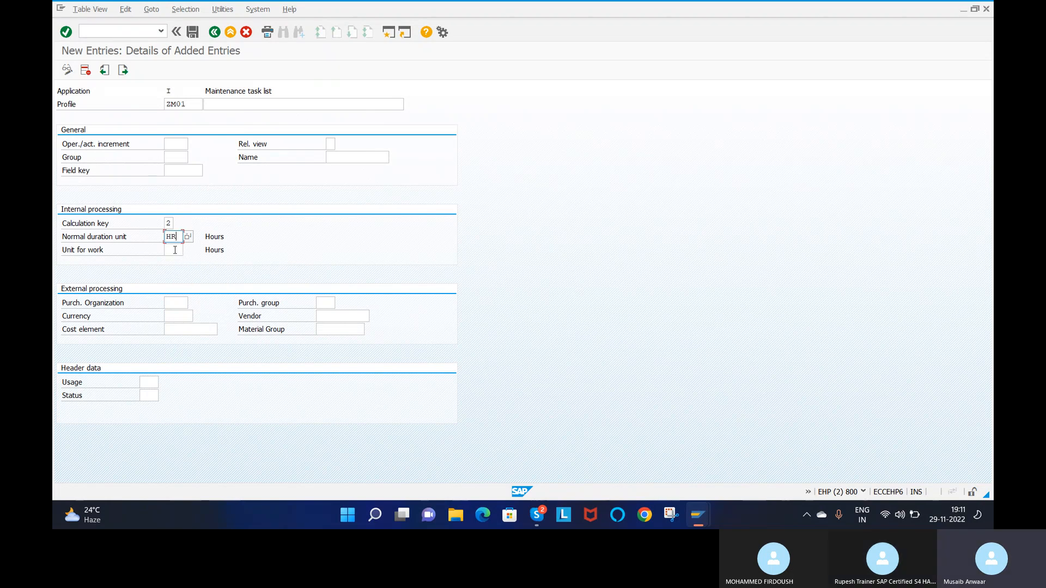
left_click(177, 254)
type("HR")
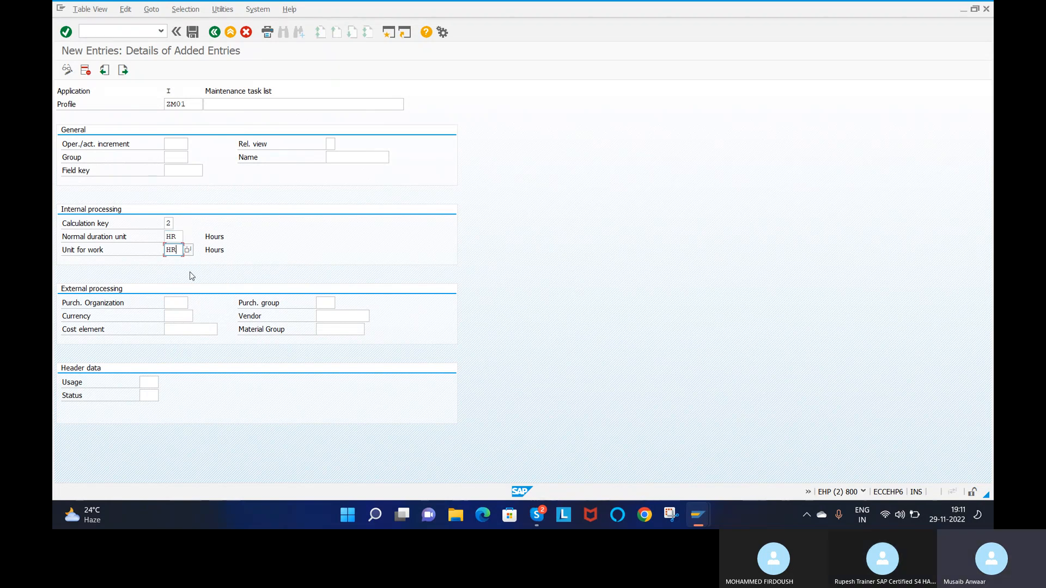
- Set both the usage and the status in the profile's header data to 4
left_click(183, 303)
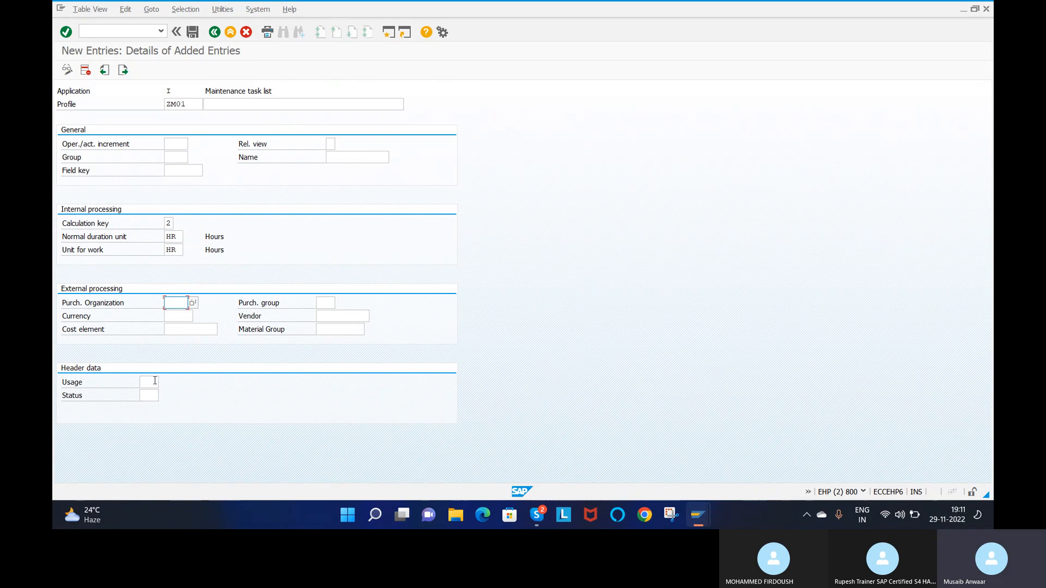
left_click(155, 381)
type("4")
left_click(156, 396)
type("4")
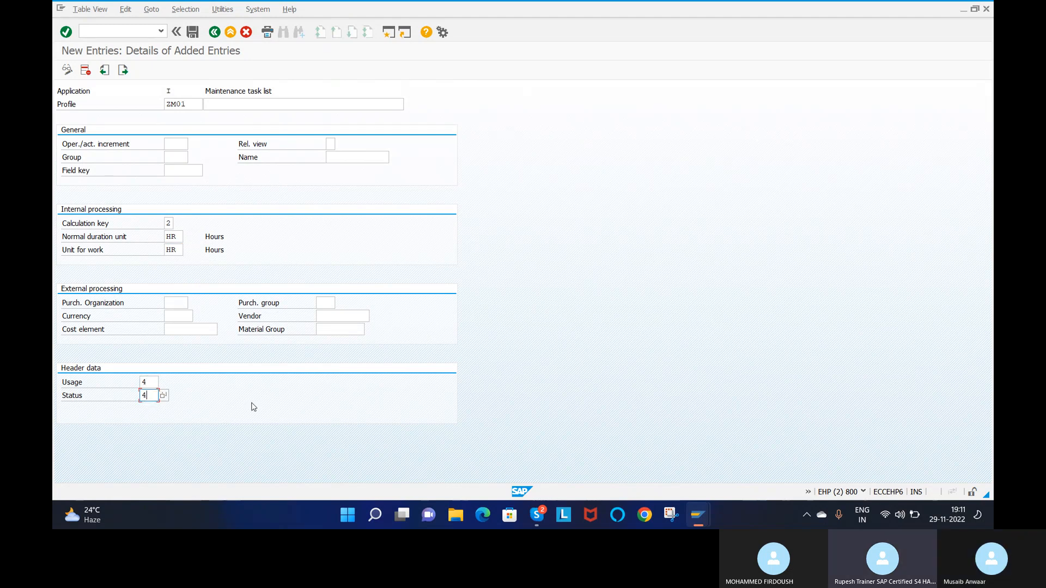
- Choose ANG as the external processing currency and try to save the profile
left_click(185, 314)
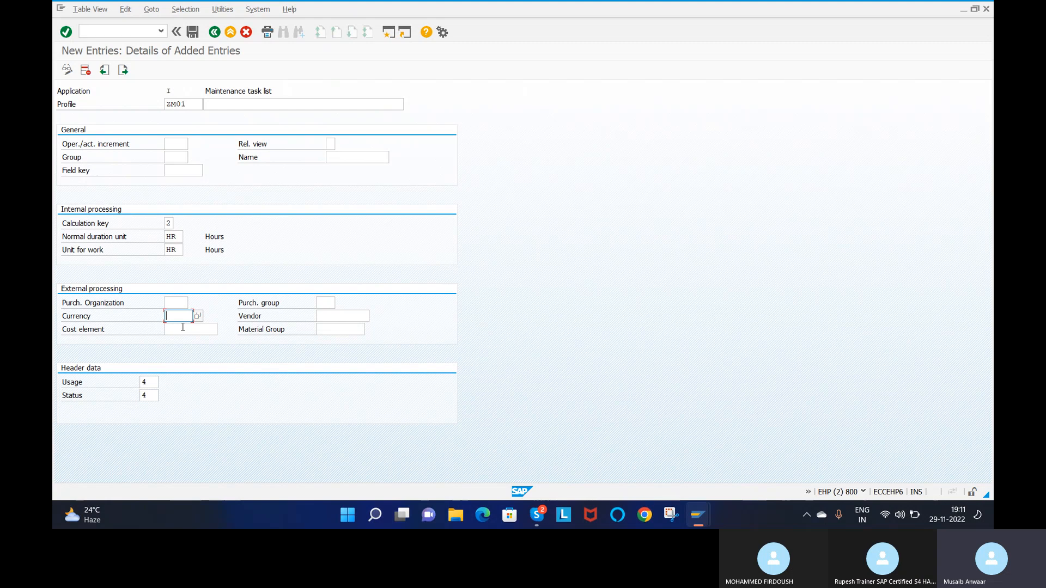
left_click(199, 317)
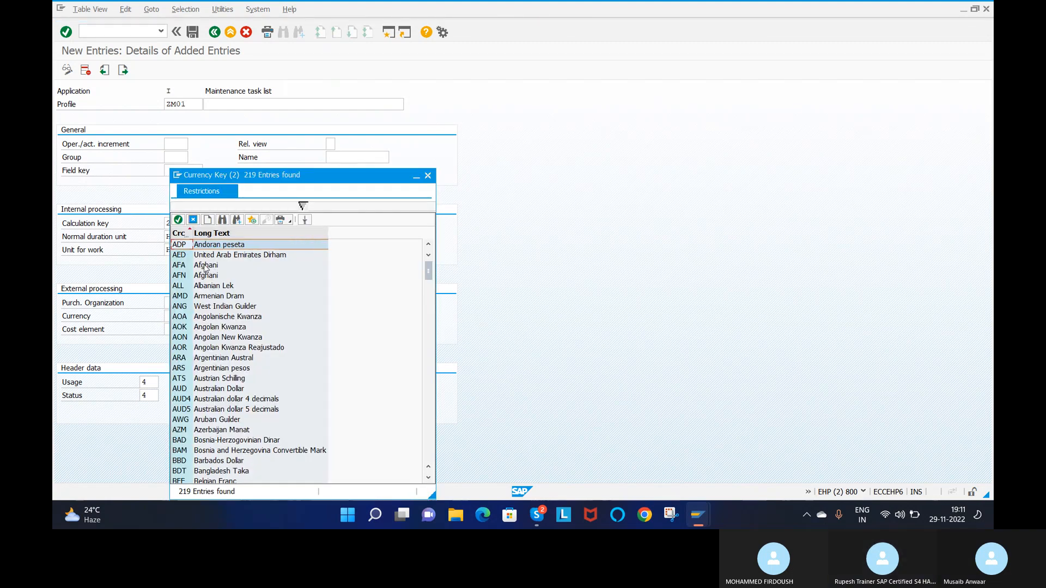
double_click(206, 306)
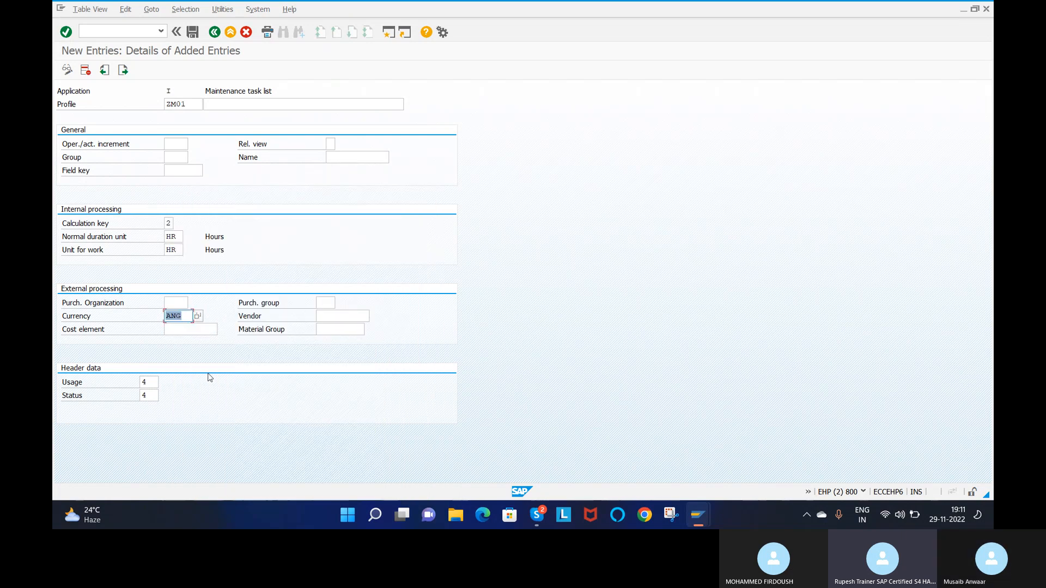
left_click(193, 33)
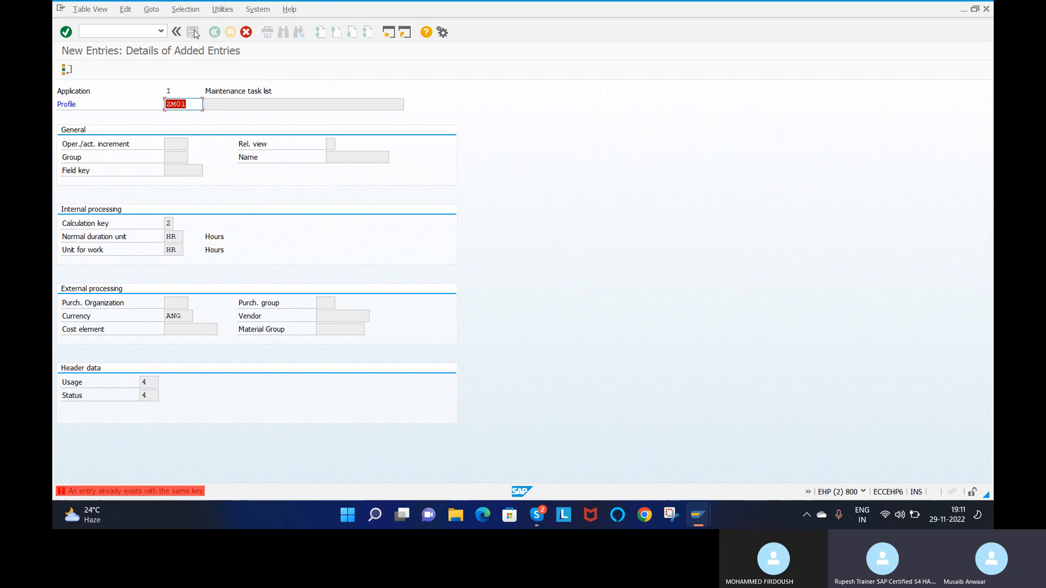
- Change the new profile's key to ZM02 and save it under customizing request EHPK901337
left_click(196, 106)
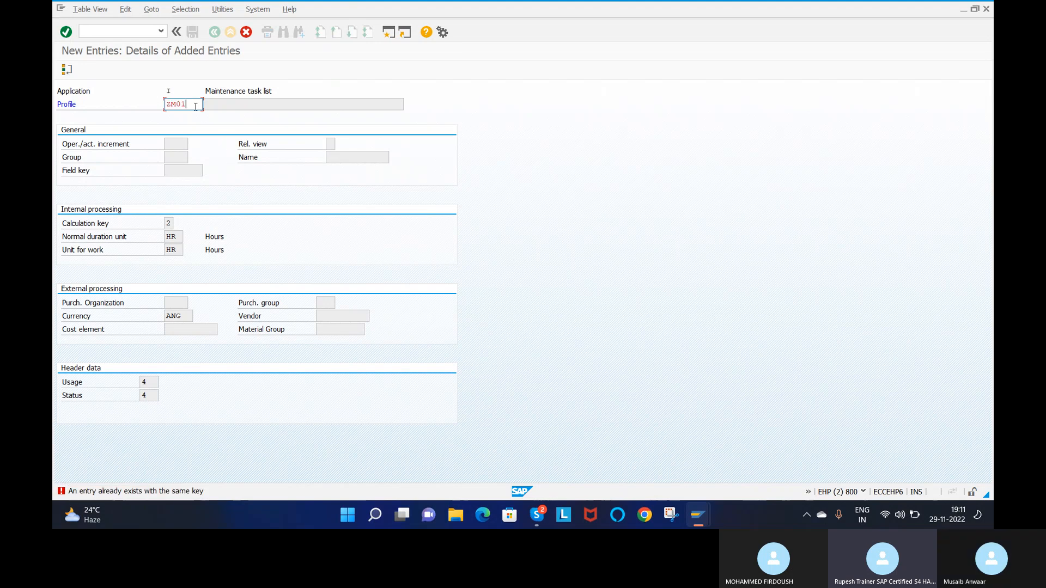
key("BackSpace")
type("2")
key("Return")
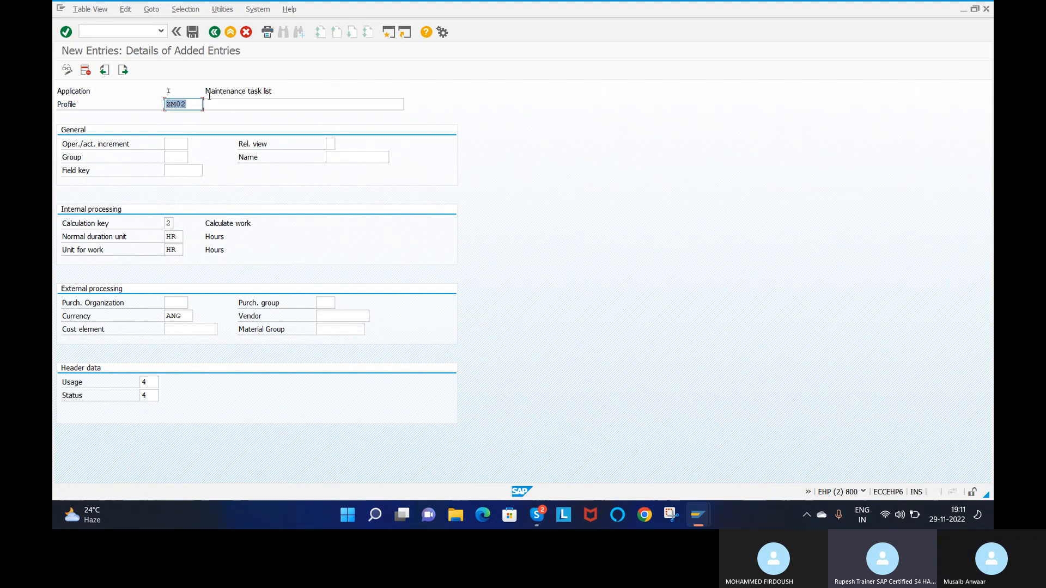
left_click(192, 36)
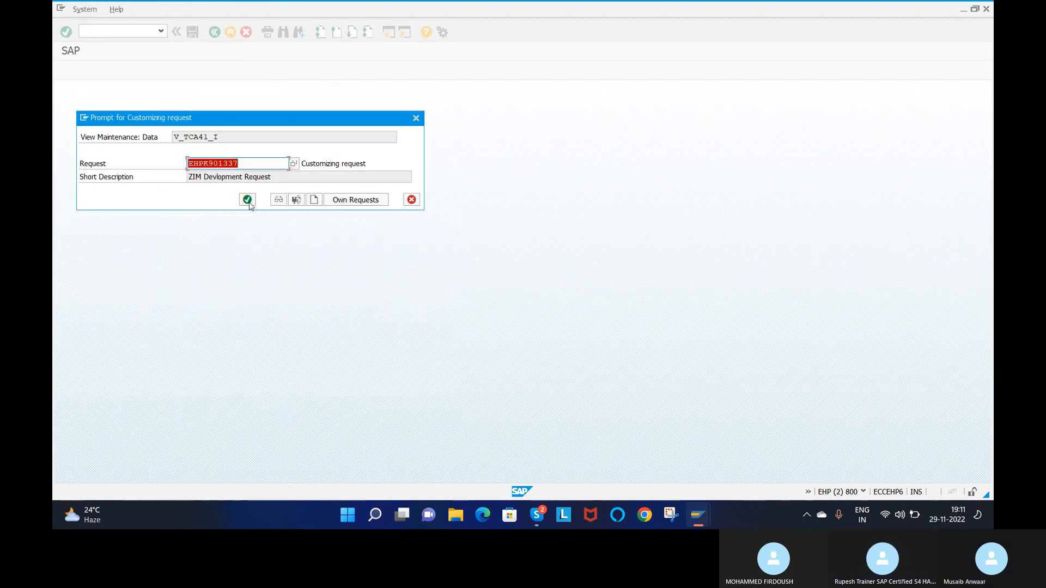
left_click(248, 200)
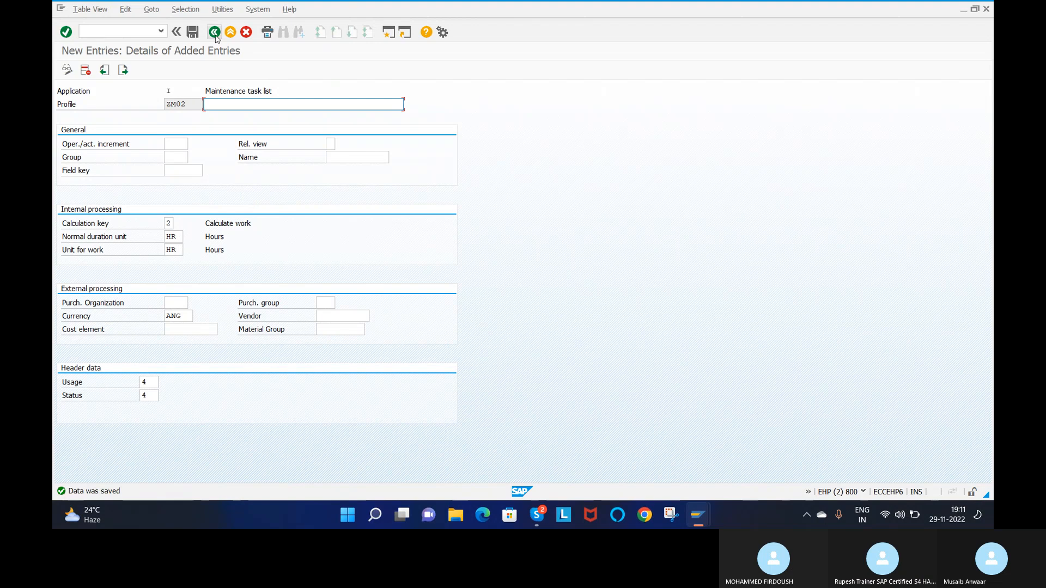
- Return to the implementation guide and reopen Define Profiles with Default Values to check the ZM02 entry in the profile list
left_click(215, 34)
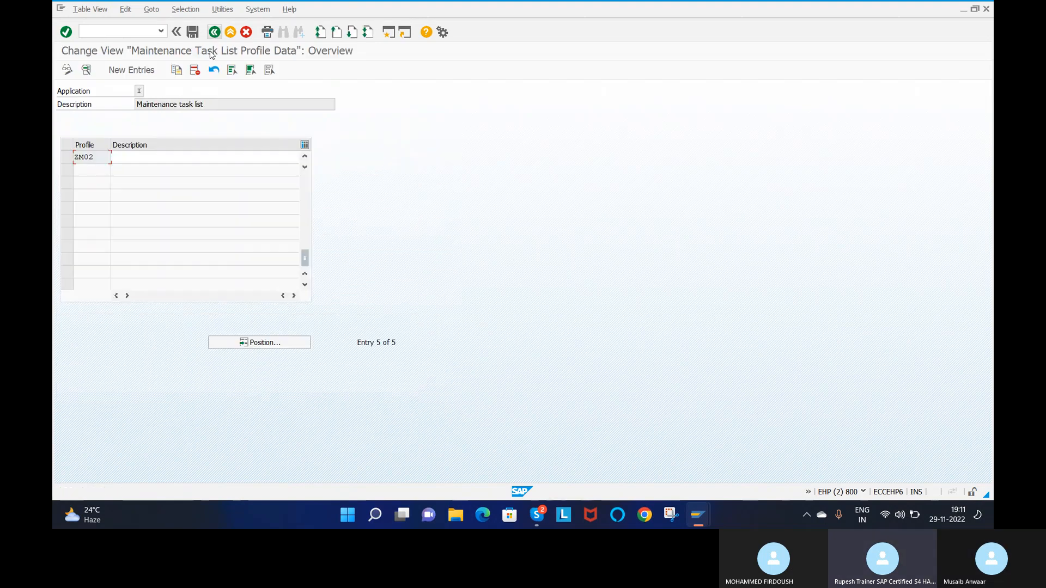
left_click(215, 33)
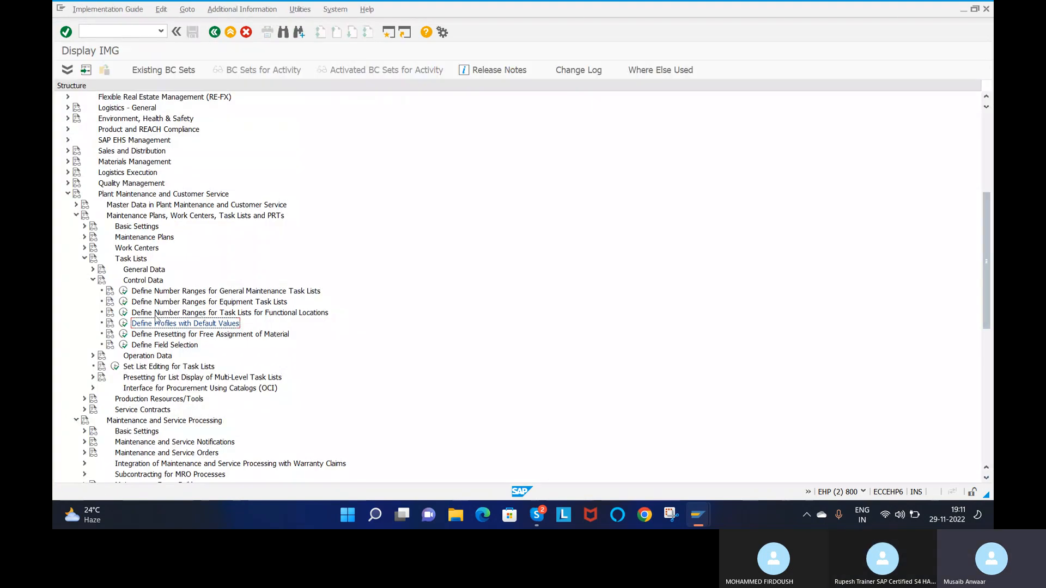
left_click(123, 323)
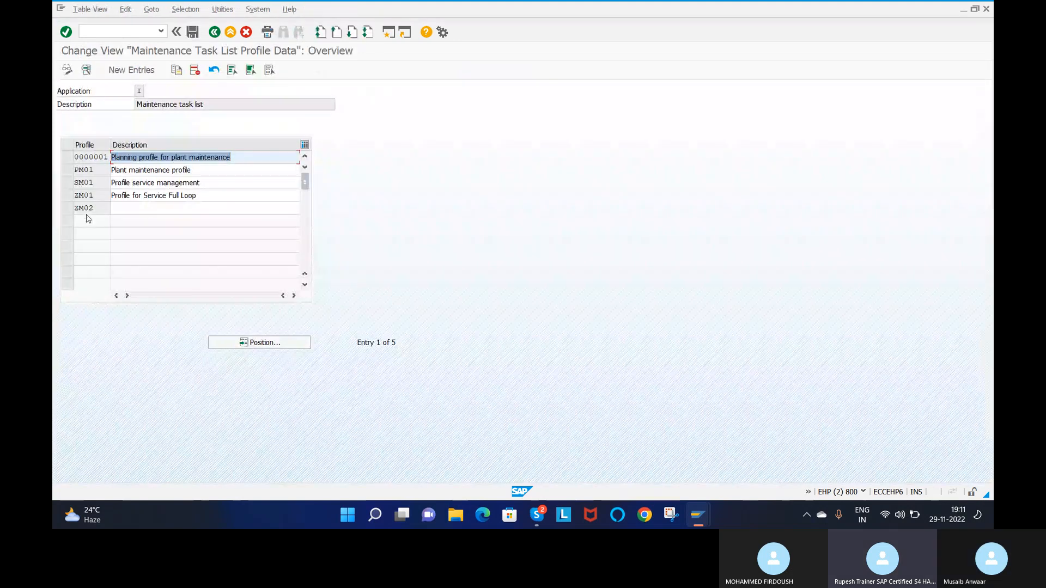
left_click_drag(100, 213, 76, 209)
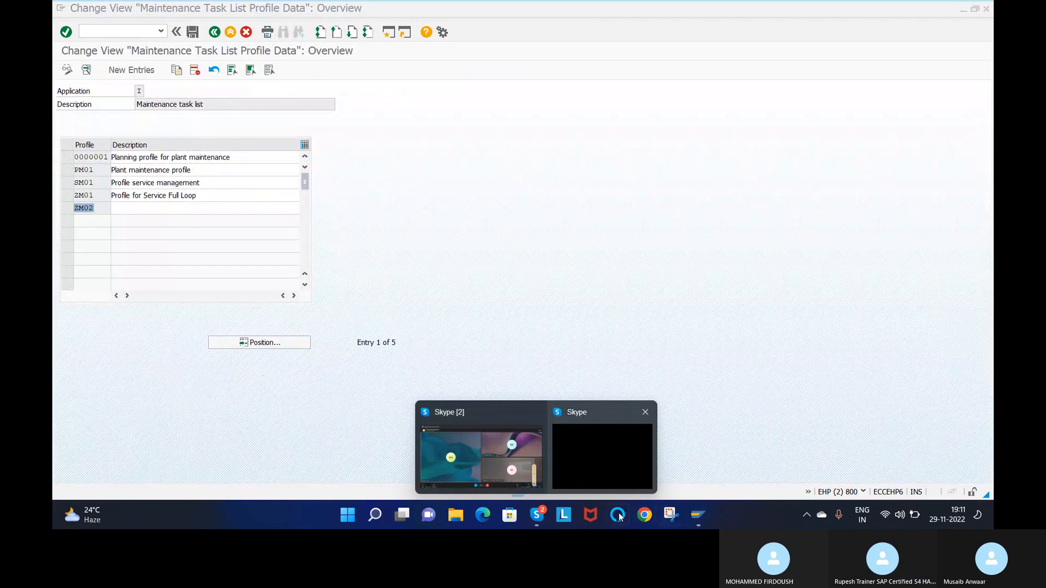
- Switch to the Create General Task List session and go back to its initial screen
mouse_move(698, 515)
left_click(670, 449)
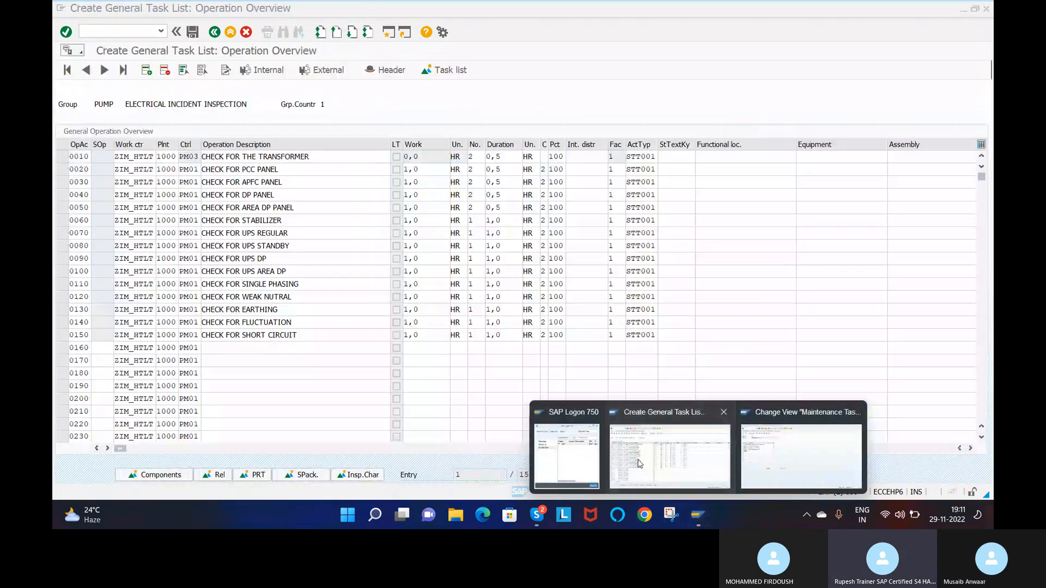
left_click(214, 32)
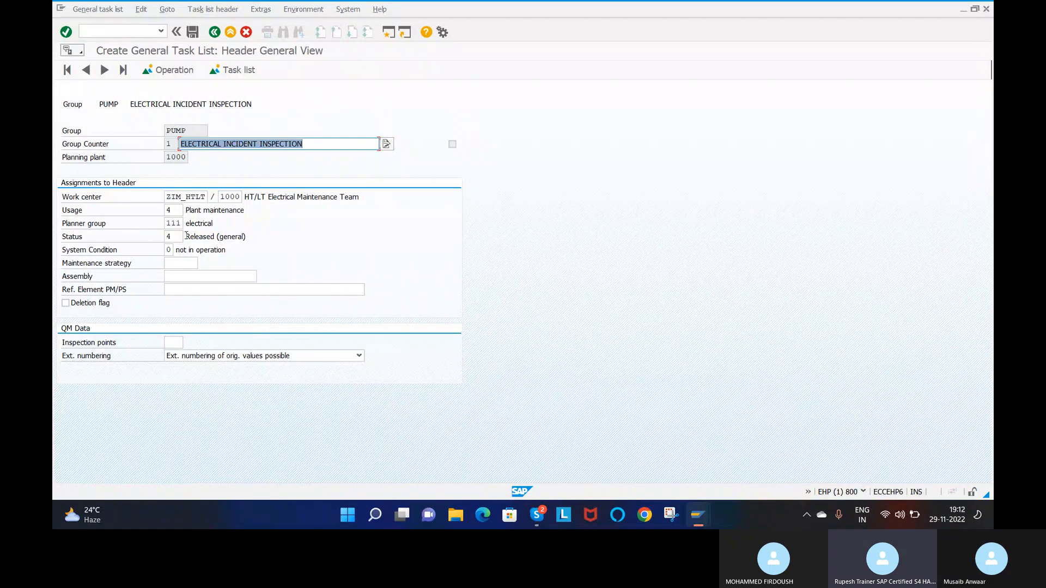
left_click(215, 33)
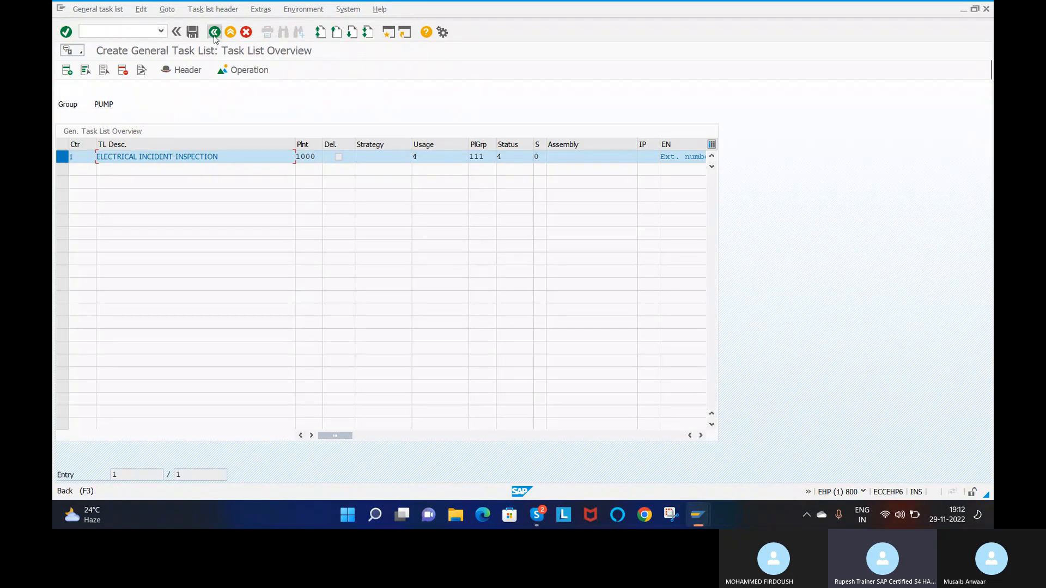
left_click(215, 32)
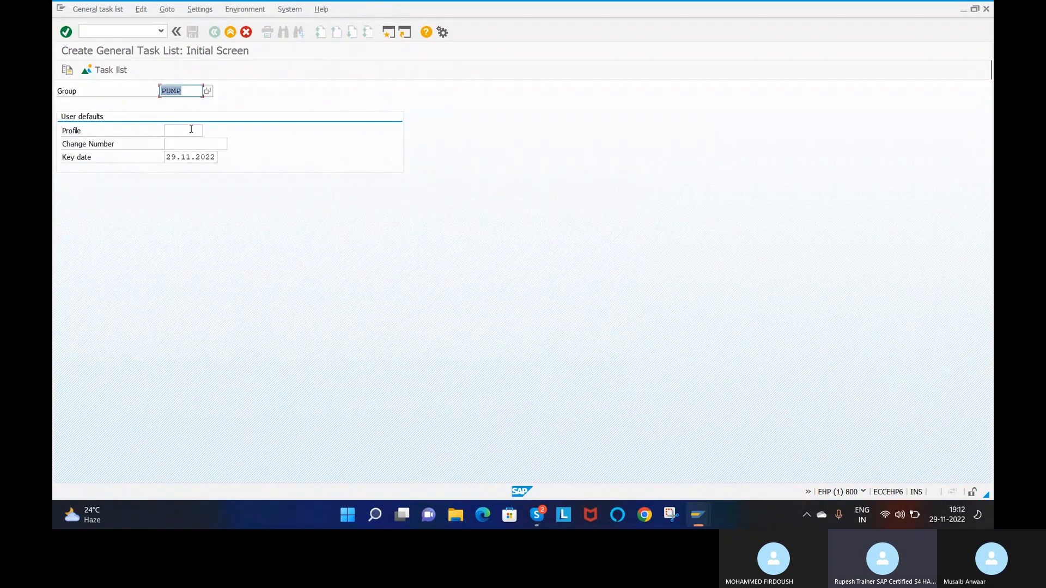
- Choose profile ZM02 as the user default for group PUMP and open the task list overview
left_click(196, 129)
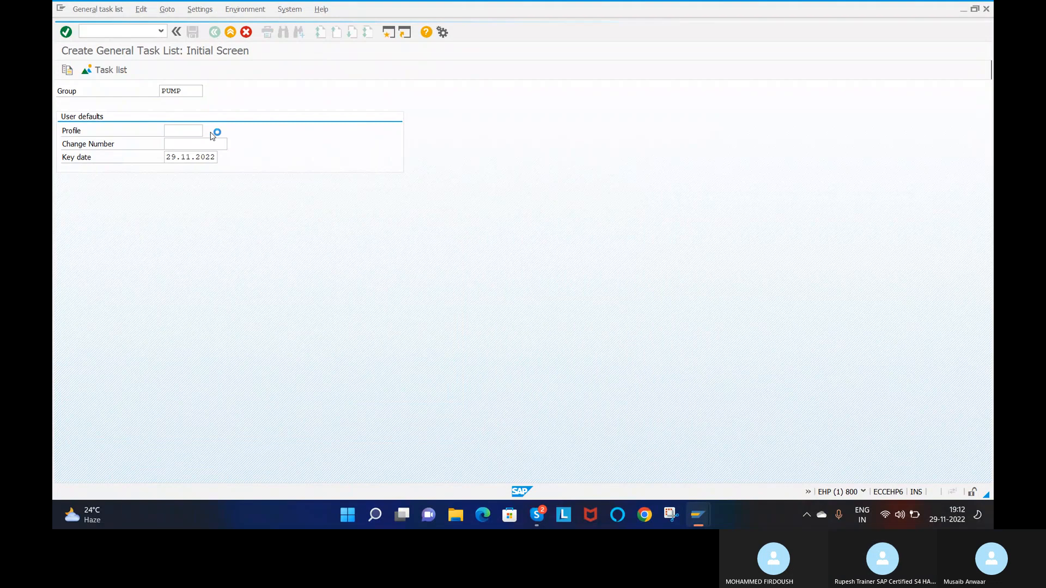
left_click(213, 133)
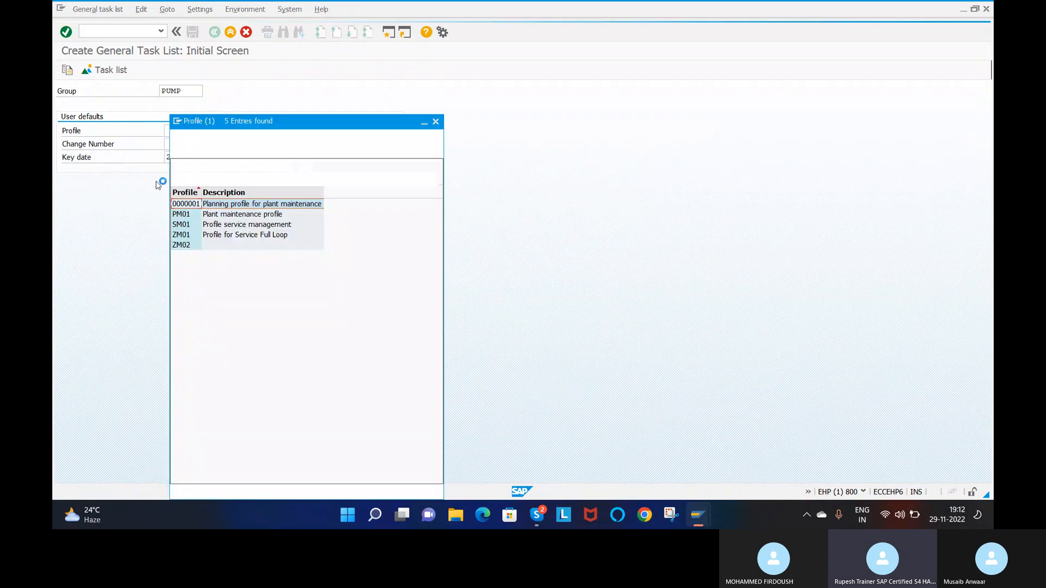
double_click(185, 244)
left_click(191, 90)
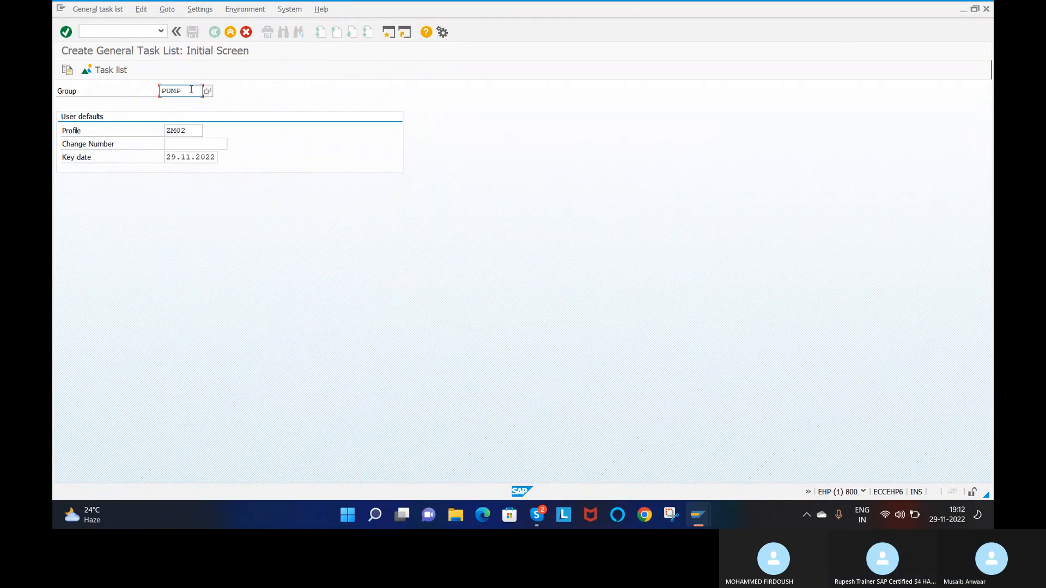
key("Return")
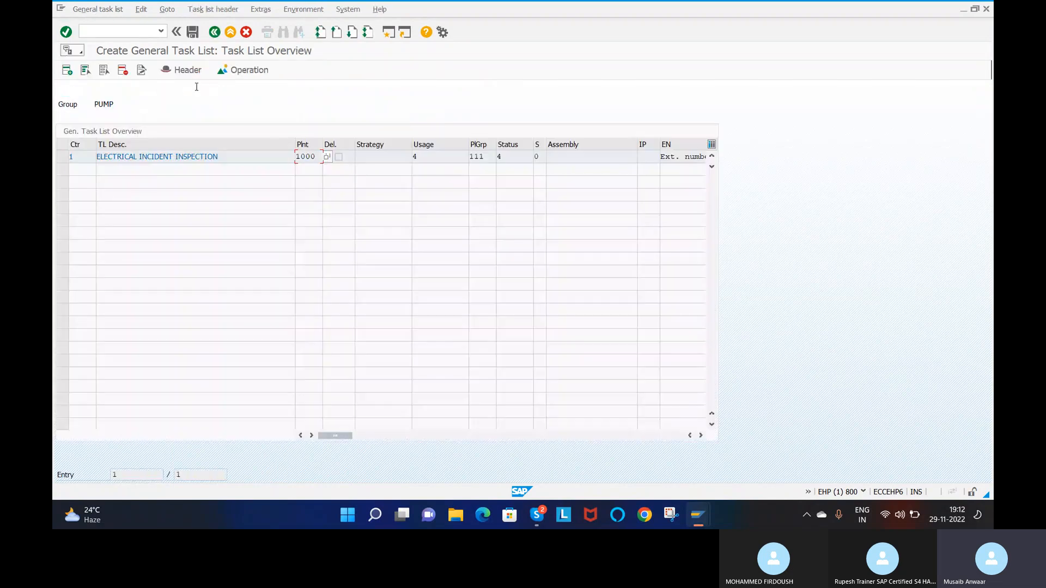
- Open the operations of the ELECTRICAL INCIDENT INSPECTION task list and examine the default units and calculation key in the empty rows
double_click(153, 158)
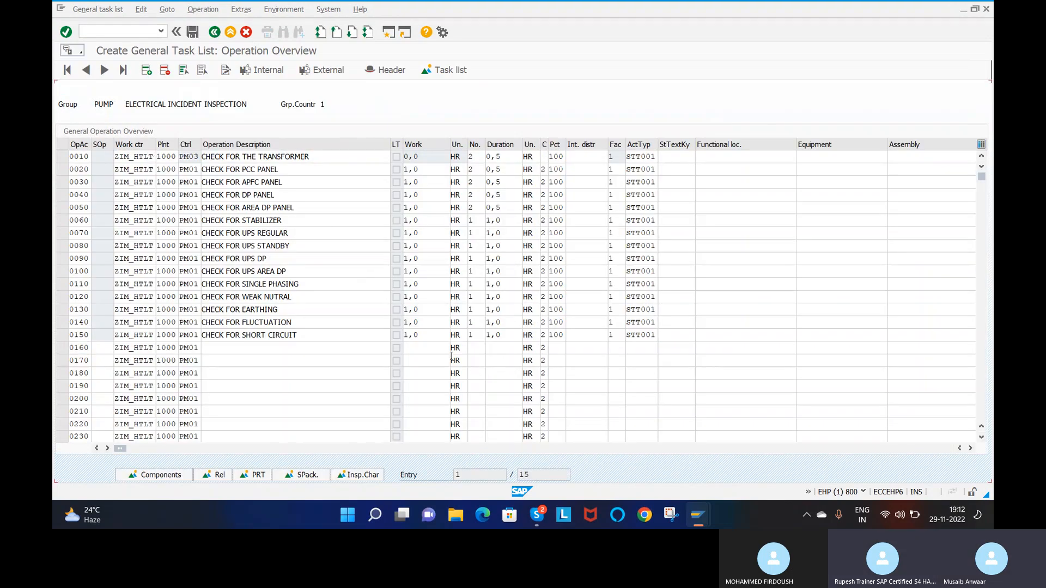
scroll(468, 357, "down", 1)
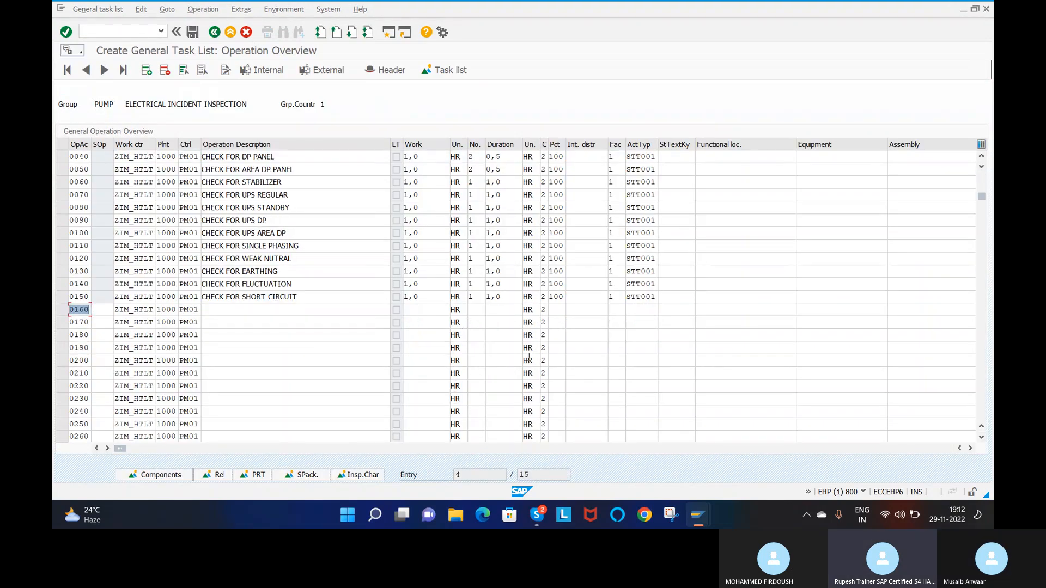
scroll(523, 351, "up", 1)
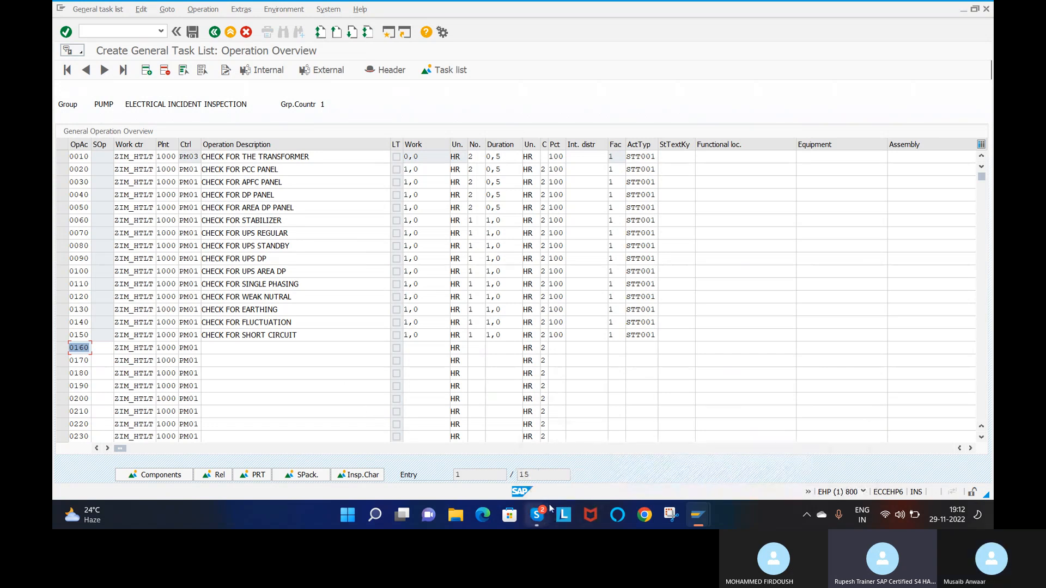
- Switch to the Skype call and stop sharing the screen
left_click(776, 451)
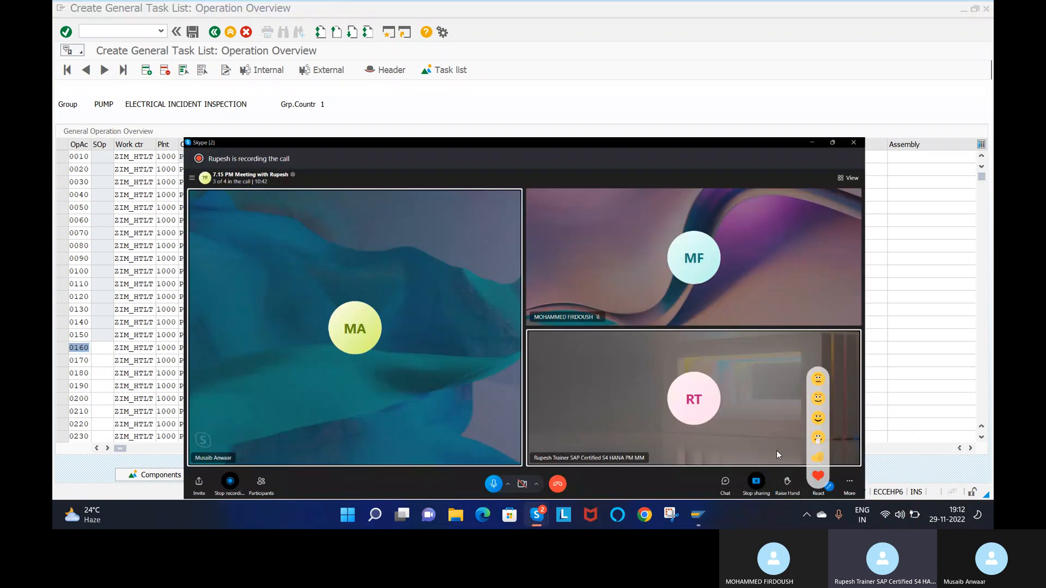
left_click(842, 478)
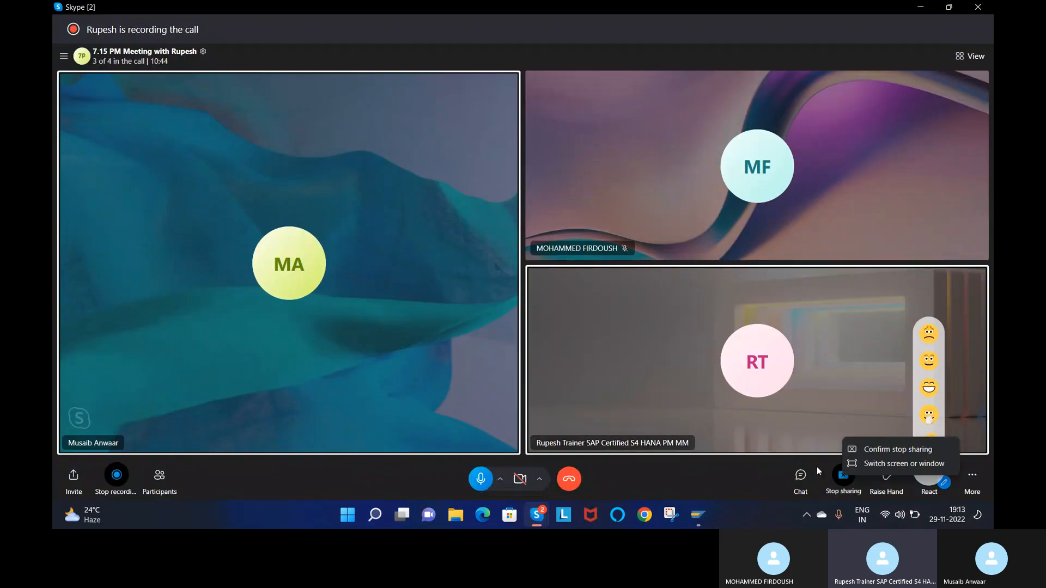
left_click(884, 452)
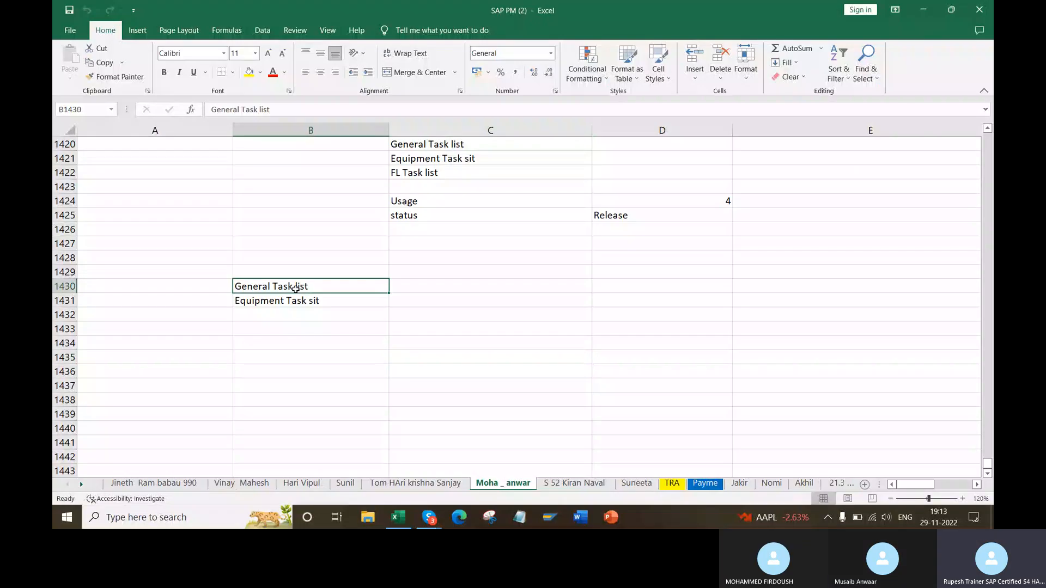
left_click(334, 301)
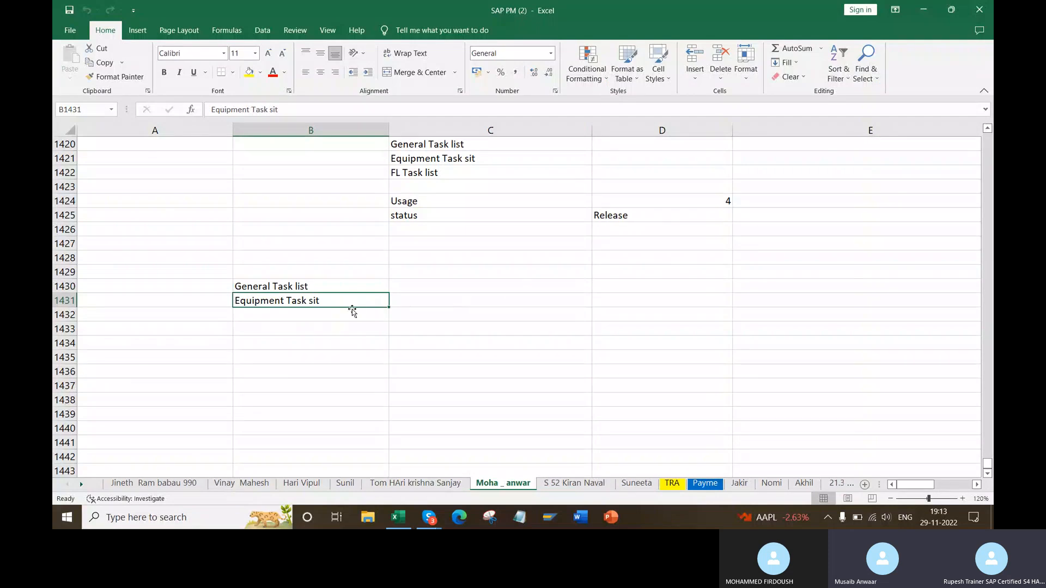
left_click(315, 287)
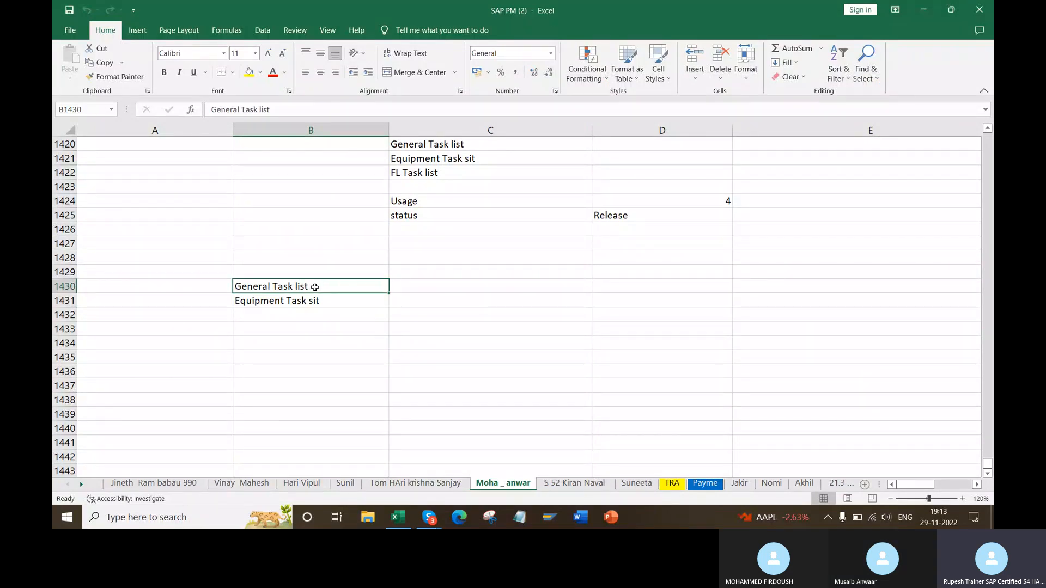
- Switch to SAP Logon, inspect the connection properties of the SAP system entry and close them
left_click(551, 520)
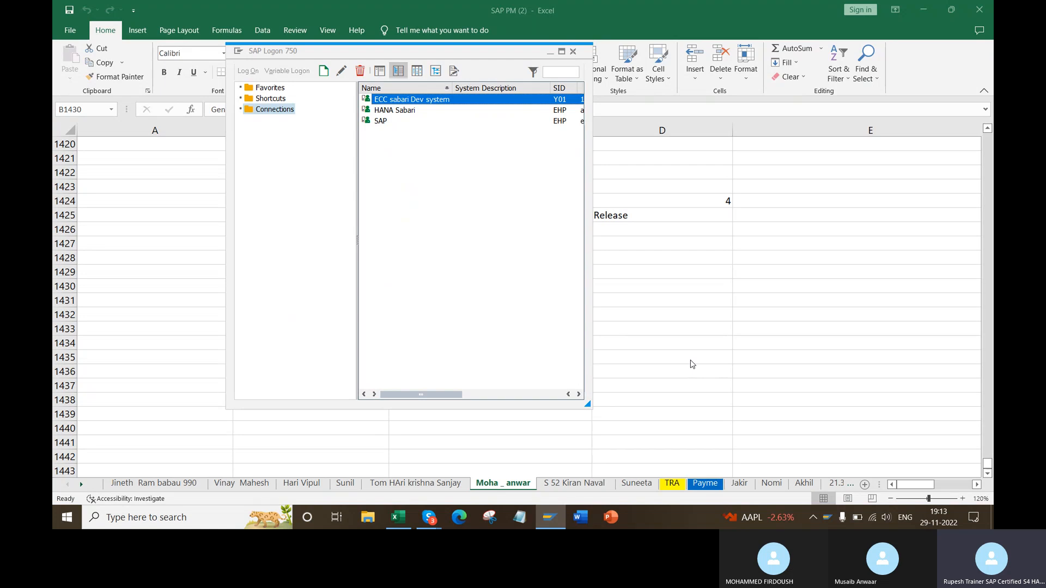
left_click(448, 121)
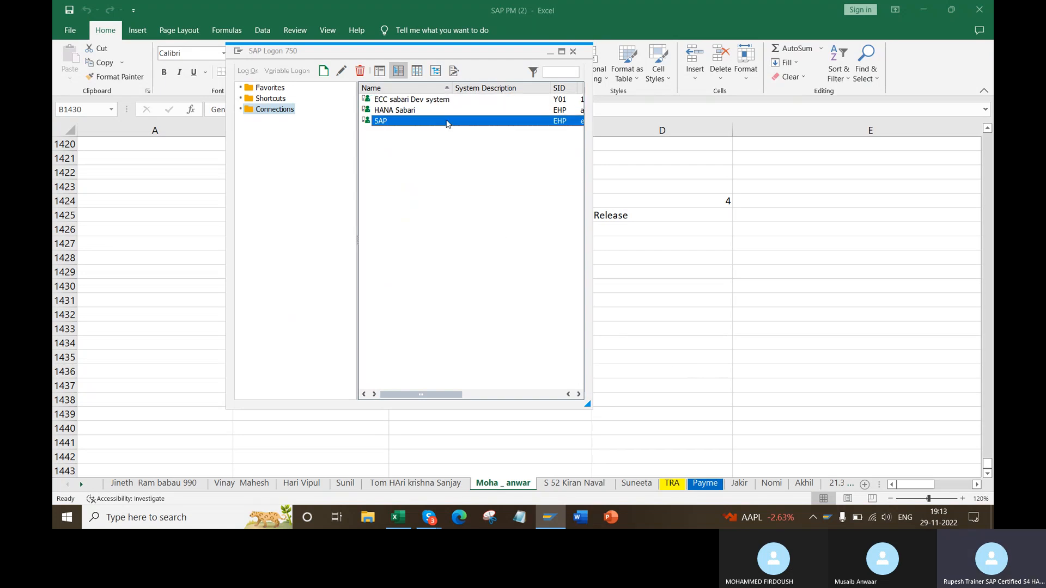
right_click(448, 121)
left_click(481, 184)
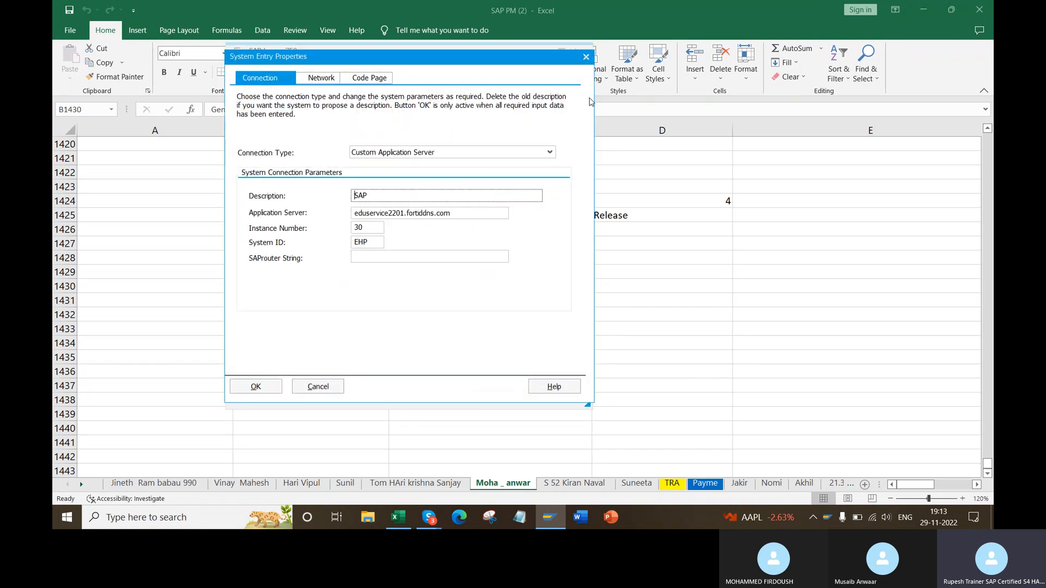
left_click(586, 56)
- Open the logon screen of the SAP system and choose a saved user name
double_click(412, 122)
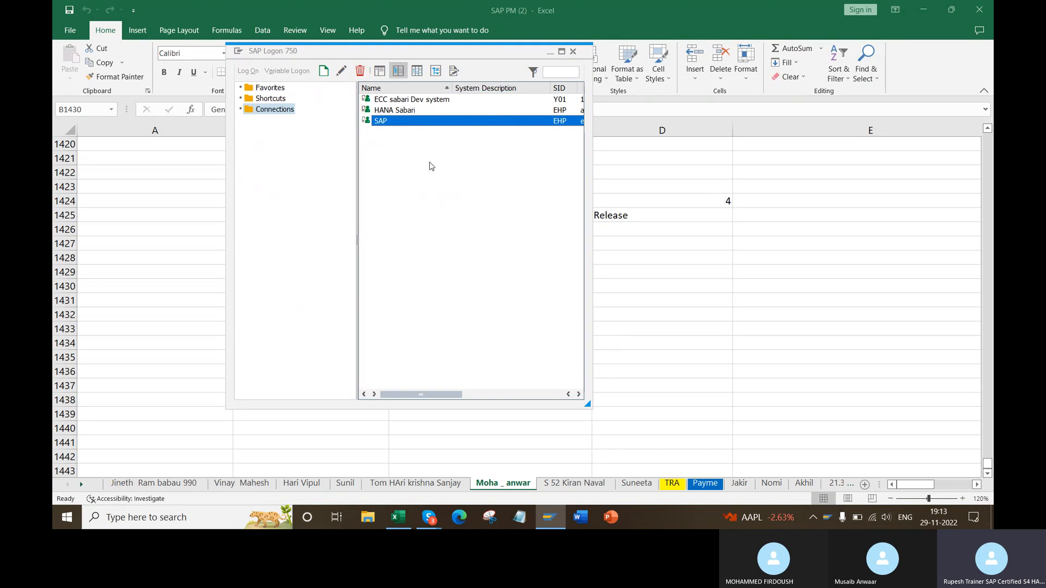
key("Down")
key("Down")
key("Return")
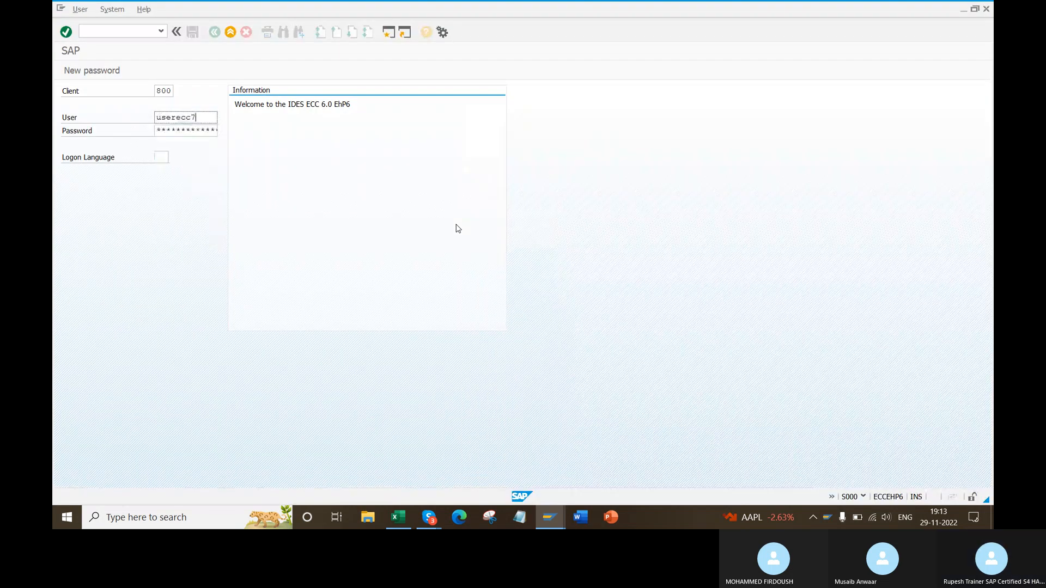
- Replace the logon user with the first saved user in the input history
key("BackSpace")
key("BackSpace")
key("BackSpace")
key("BackSpace")
key("BackSpace")
key("BackSpace")
key("BackSpace")
key("BackSpace")
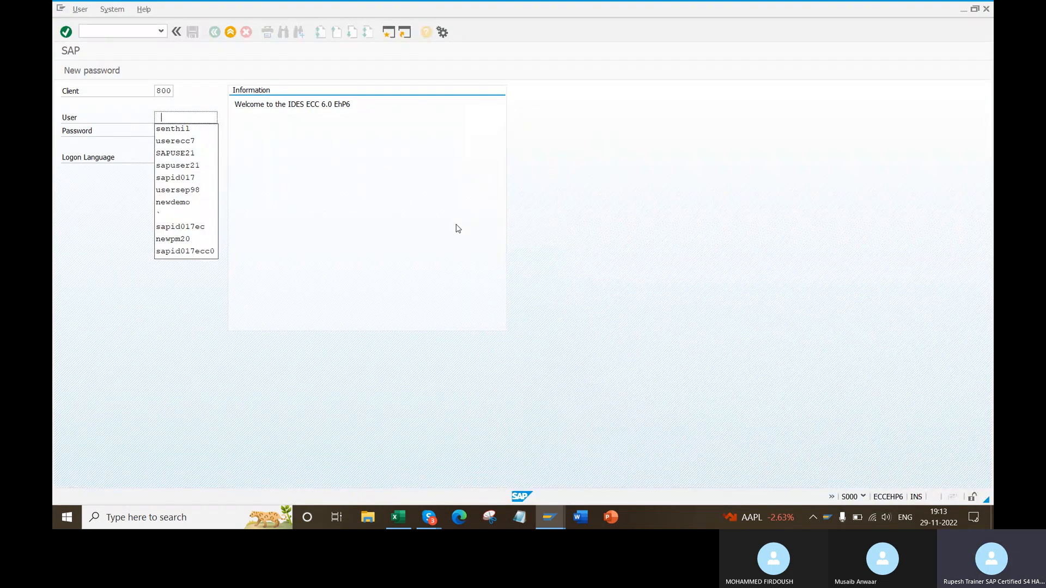
key("Down")
key("Return")
key("Tab")
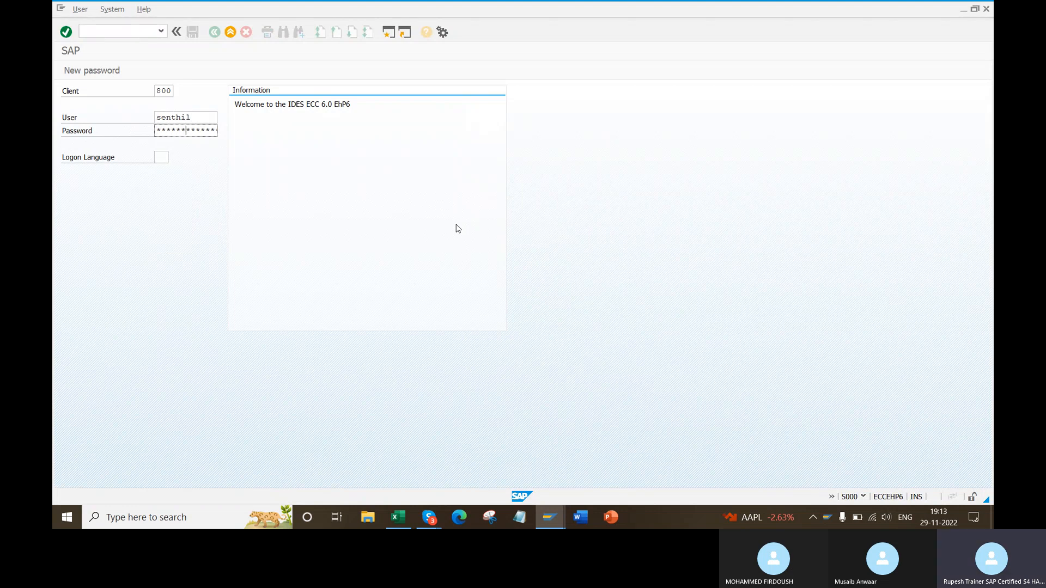
- Enter the account password and try to log on to client 800
key("BackSpace")
type("*")
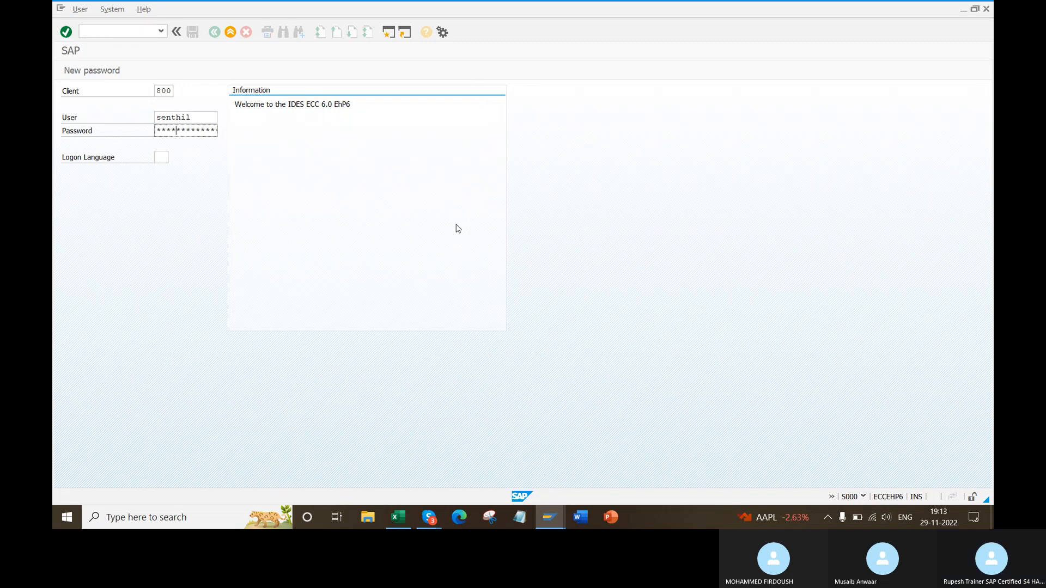
key("Return")
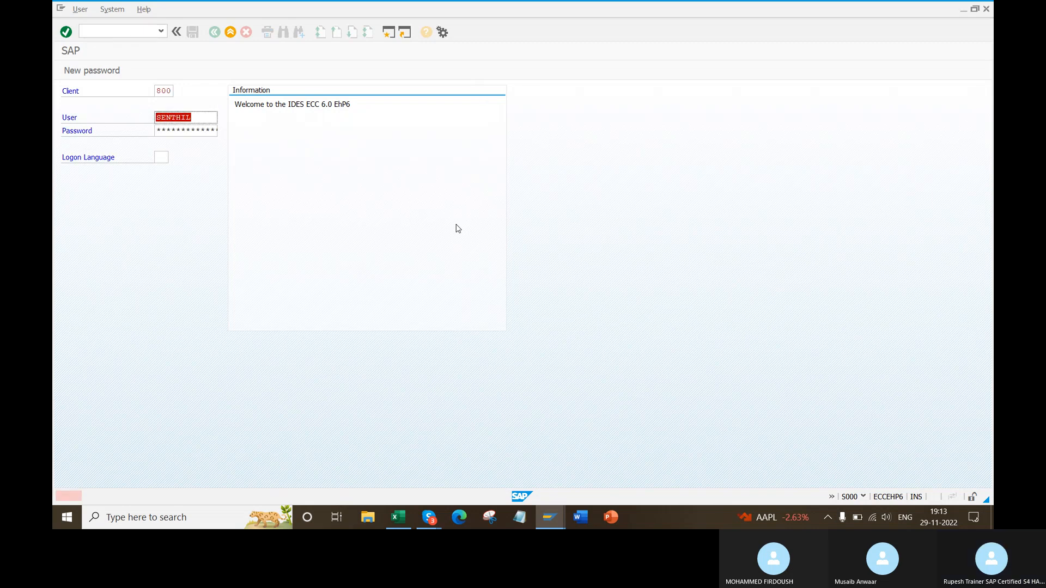
- Check the saved logon password in the Password note in Notepad and return to the user field of the SAP logon screen
right_click(531, 512)
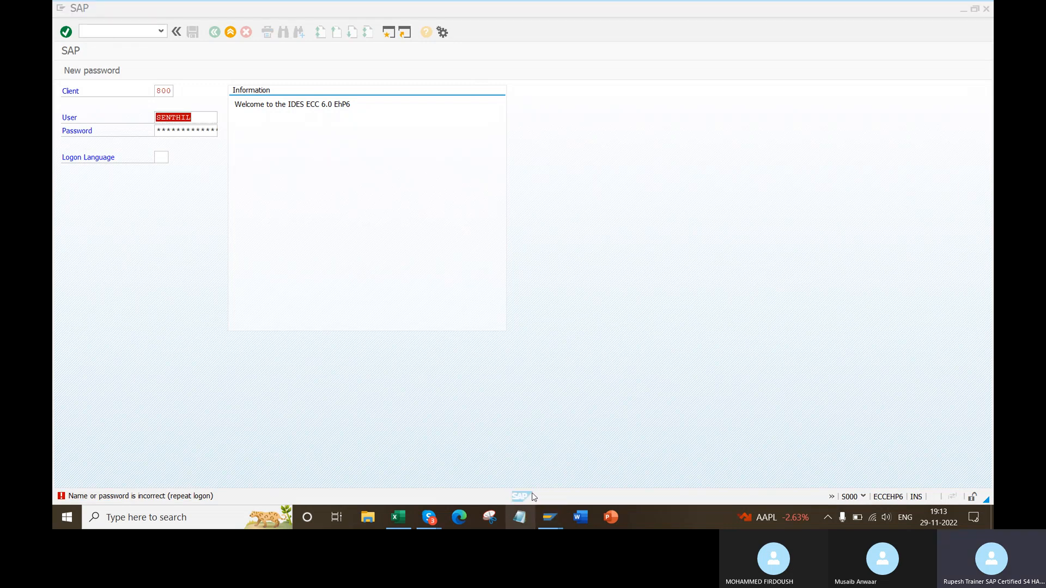
left_click(527, 263)
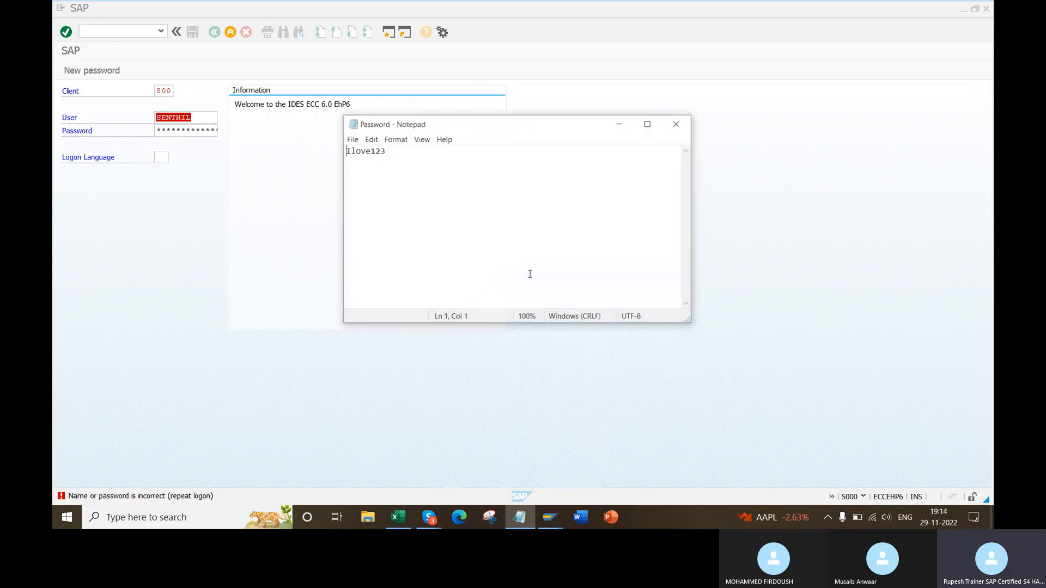
left_click(130, 204)
left_click(202, 120)
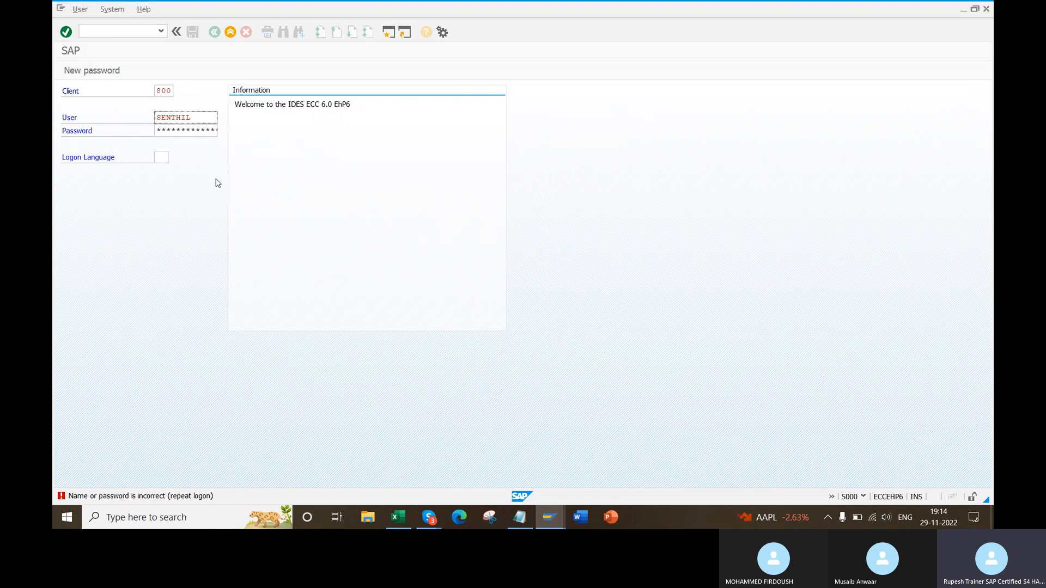
- Enter the account password again, log on to client 800 and acknowledge the logon information message
key("Tab")
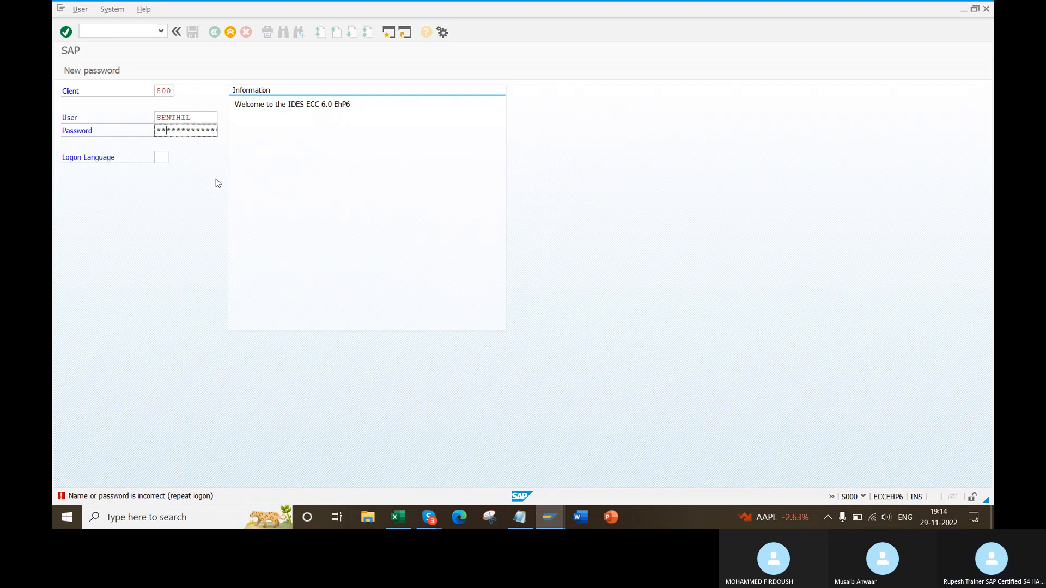
key("Left")
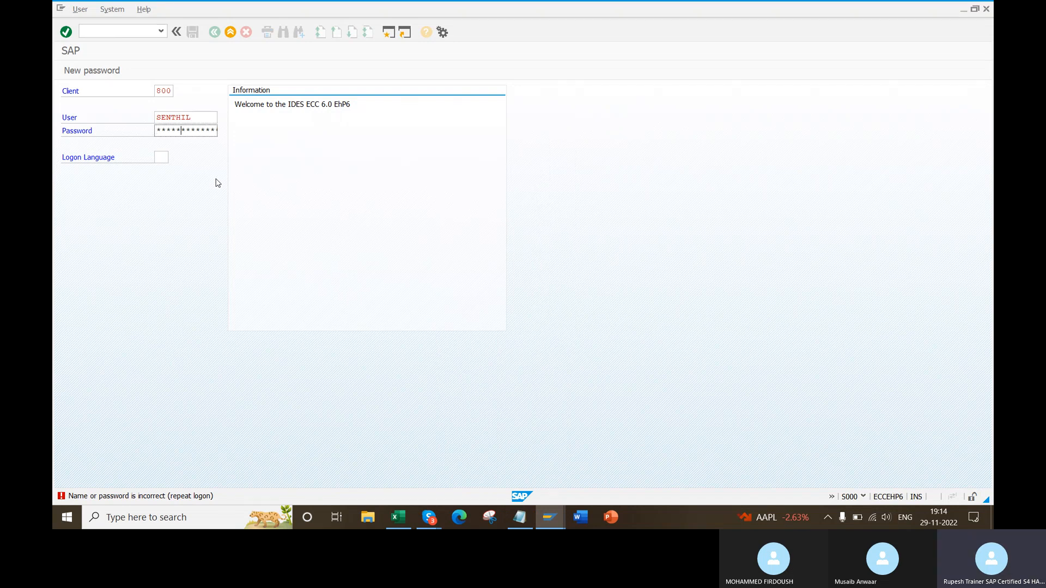
key("Right")
key("Right")
key("Return")
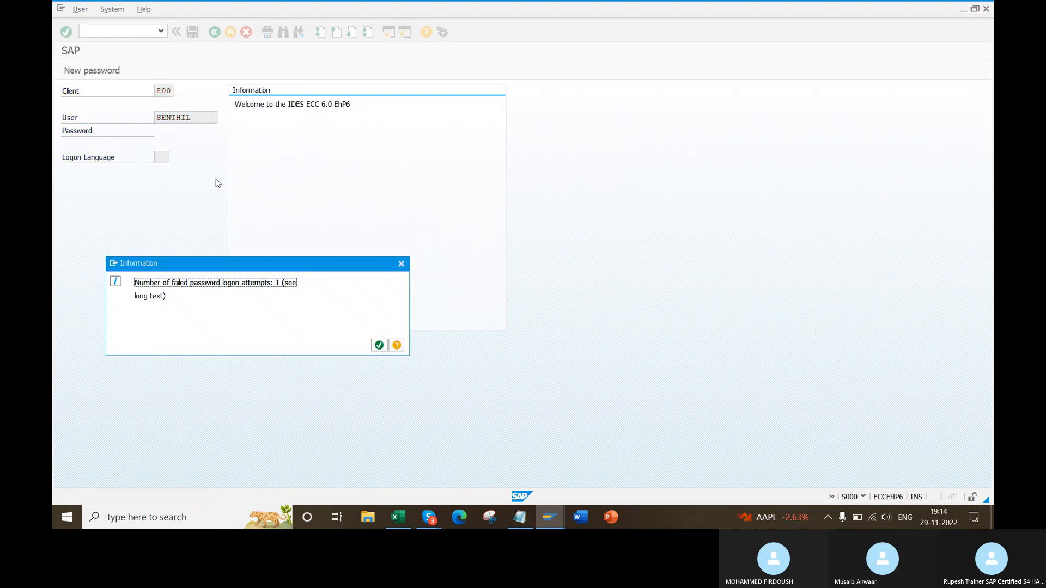
key("Return")
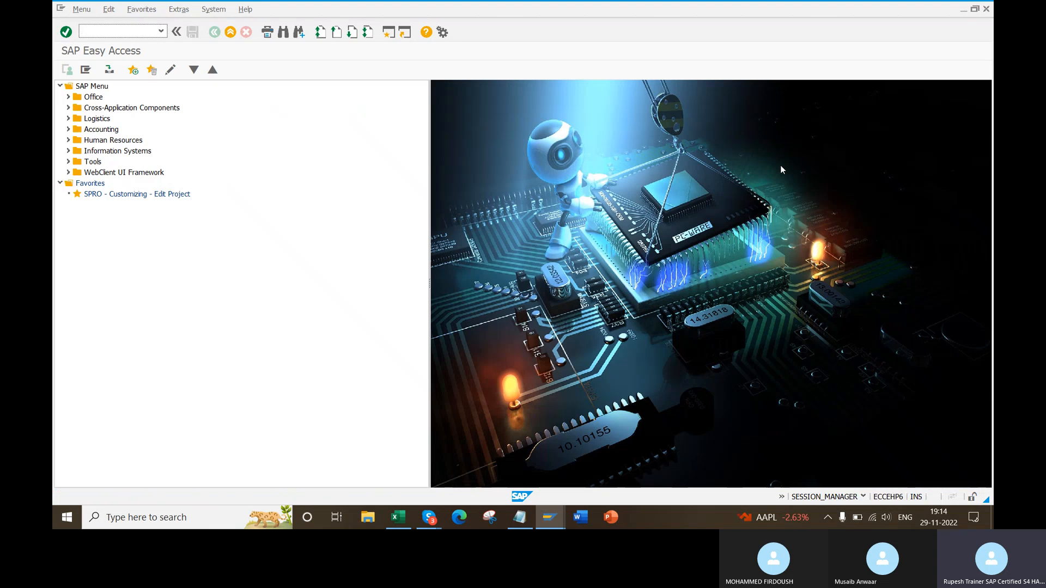
left_click(731, 207)
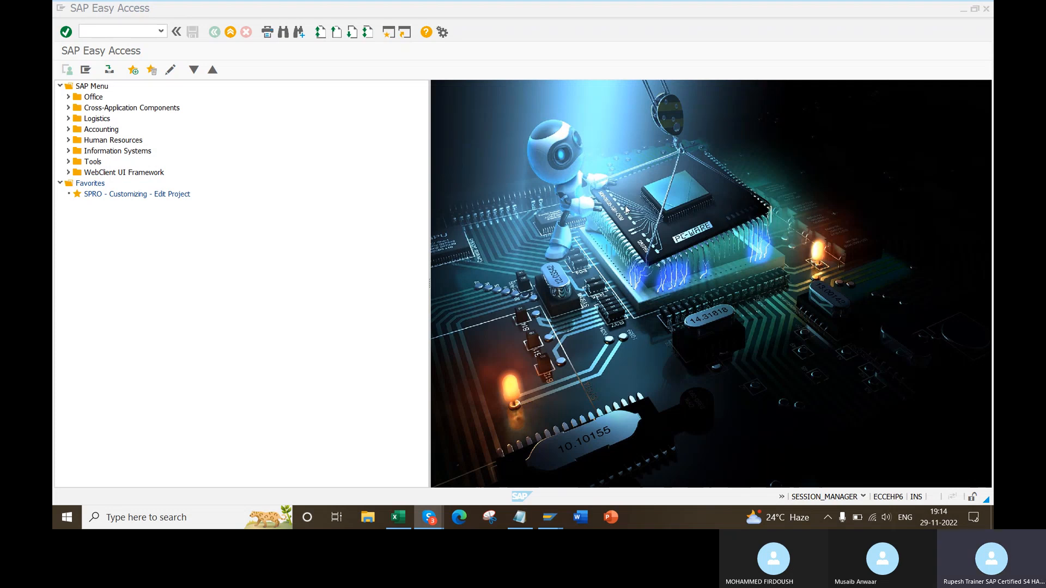
left_click(406, 520)
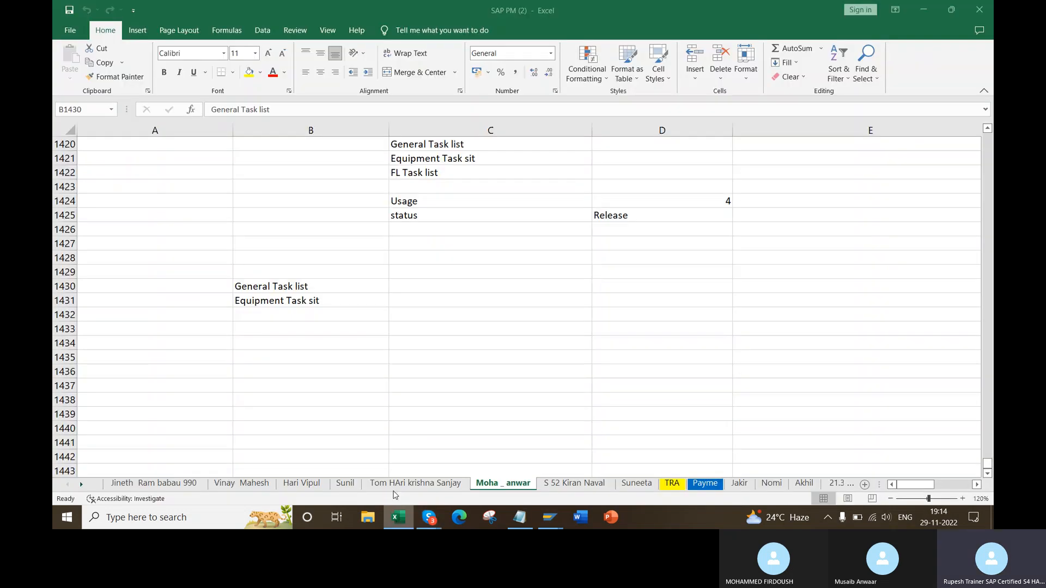
left_click(519, 403)
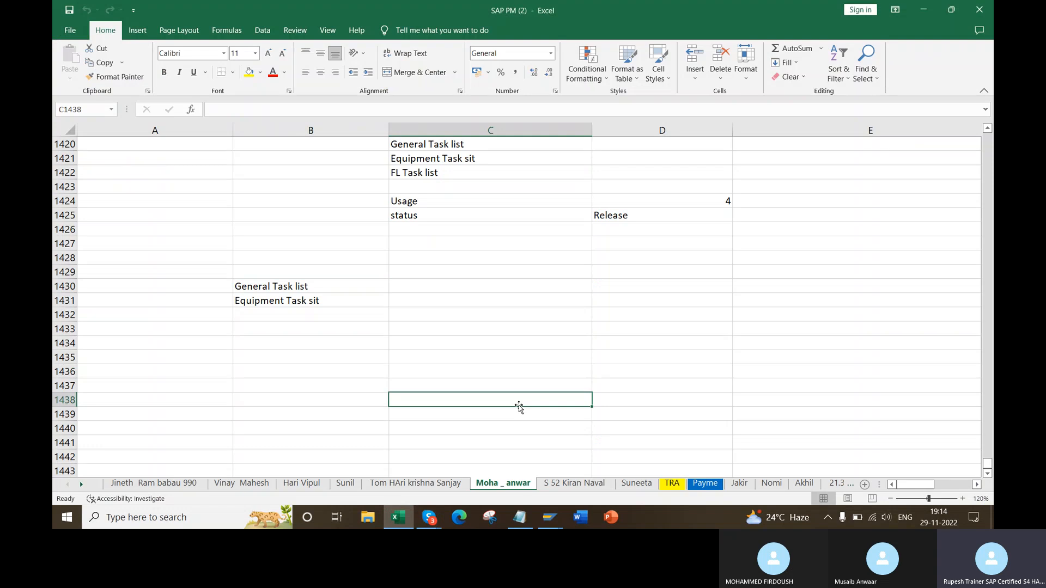
key("alt+Tab")
key("alt+Tab")
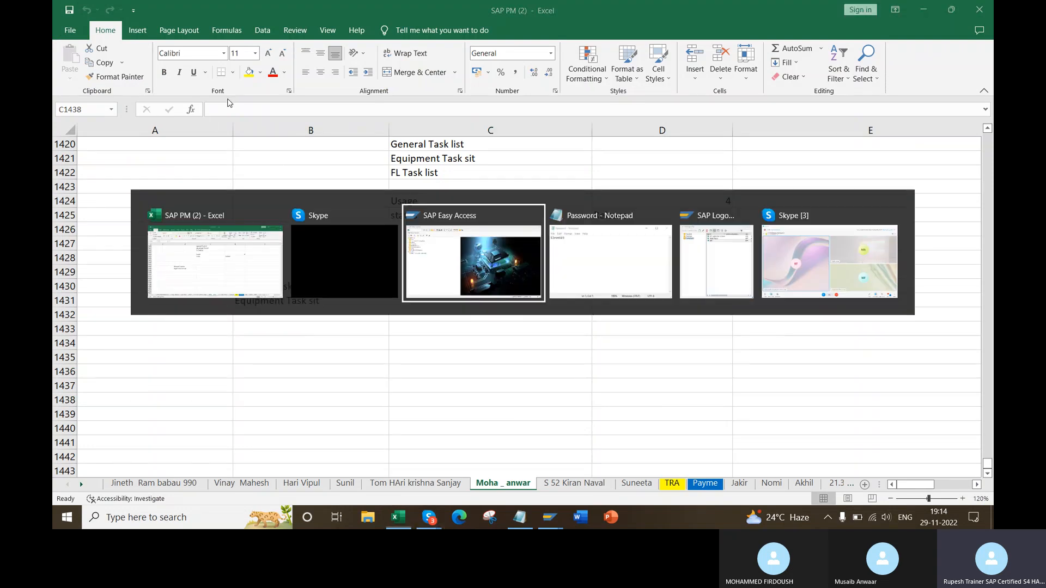
- Start transaction SE16N and load the selection criteria of table PLPO
type("se16n")
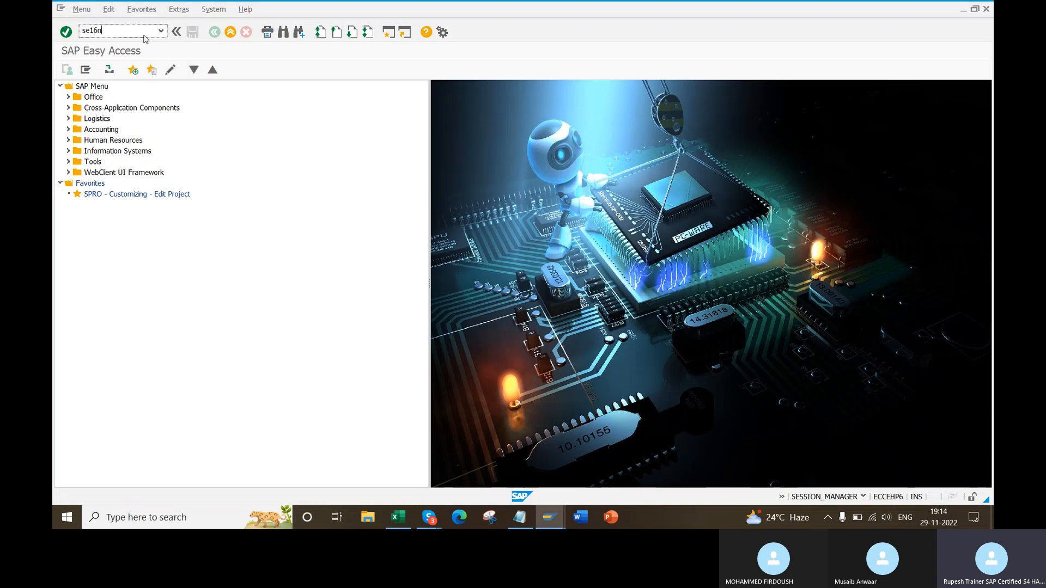
key("Return")
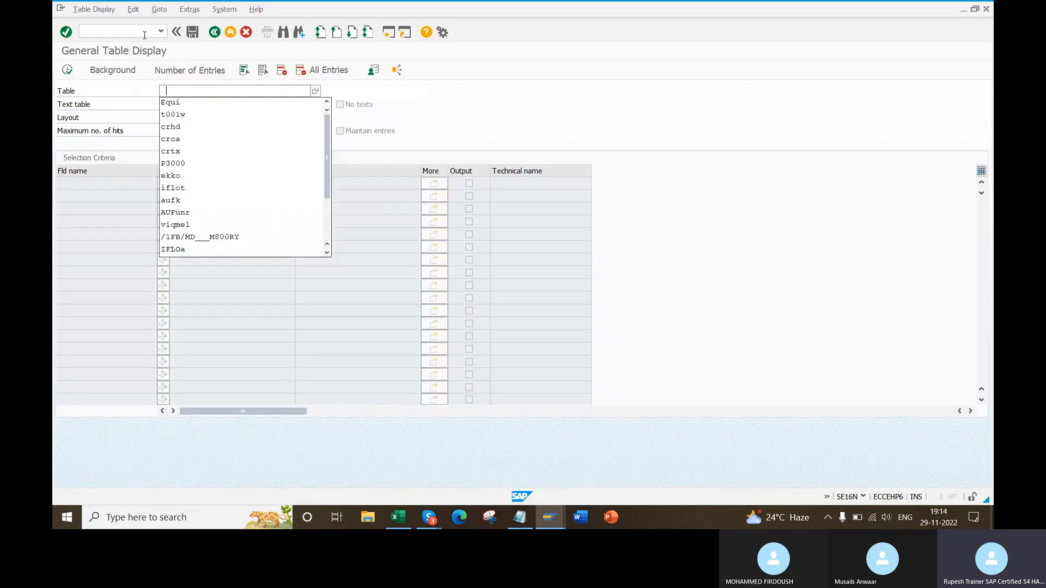
type("plpo")
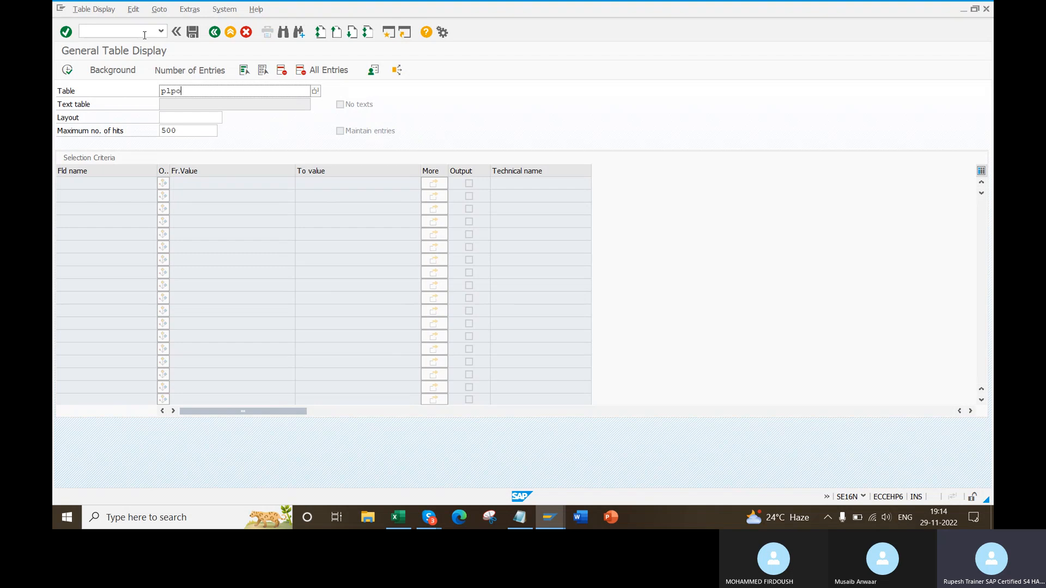
key("Return")
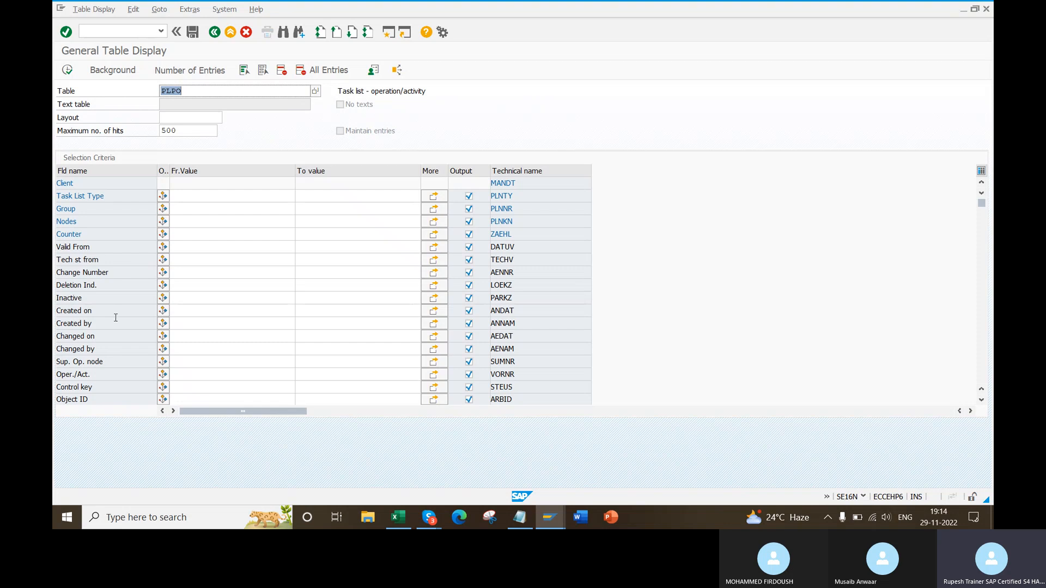
- Restrict Created on to 28.11.2022, check the number of matching entries and display the PLPO entries
left_click_drag(103, 316, 55, 313)
left_click(224, 314)
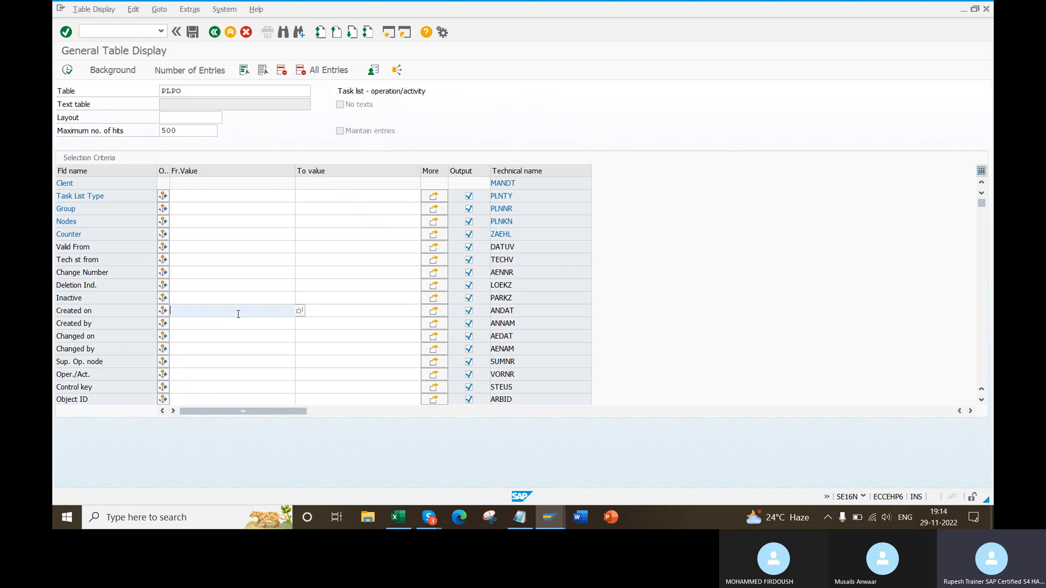
left_click(300, 311)
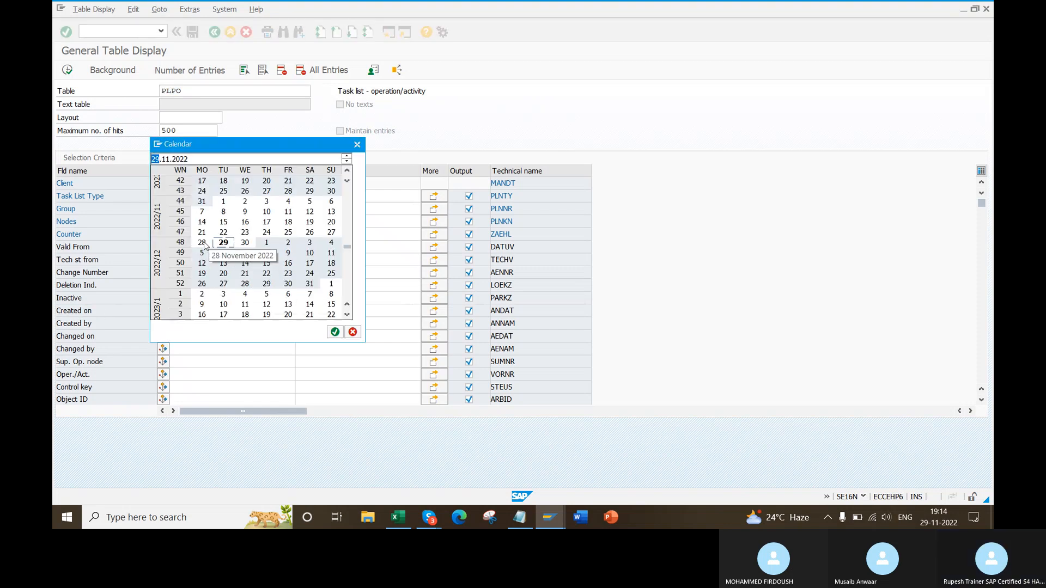
double_click(202, 243)
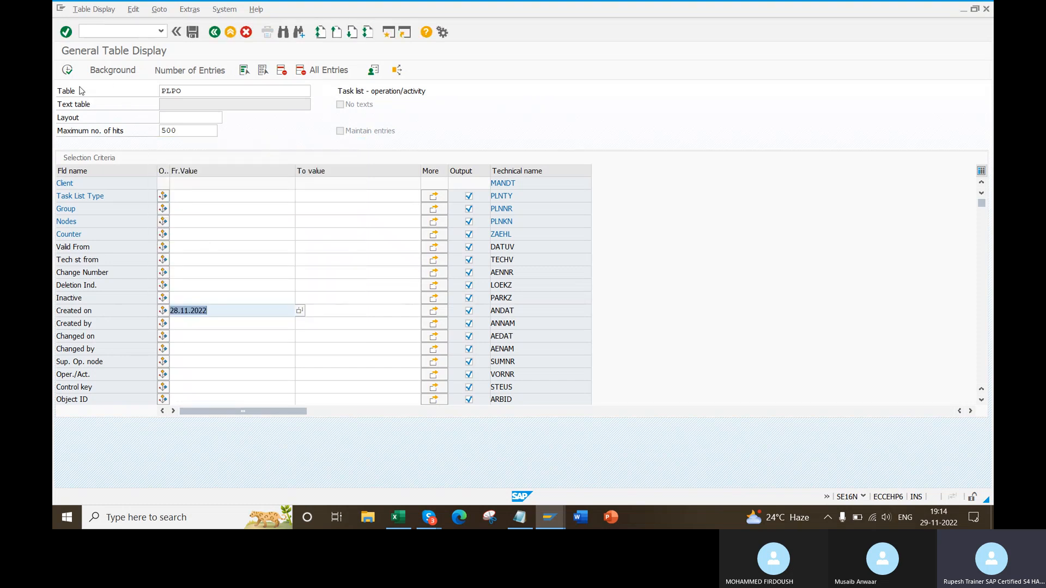
left_click(192, 71)
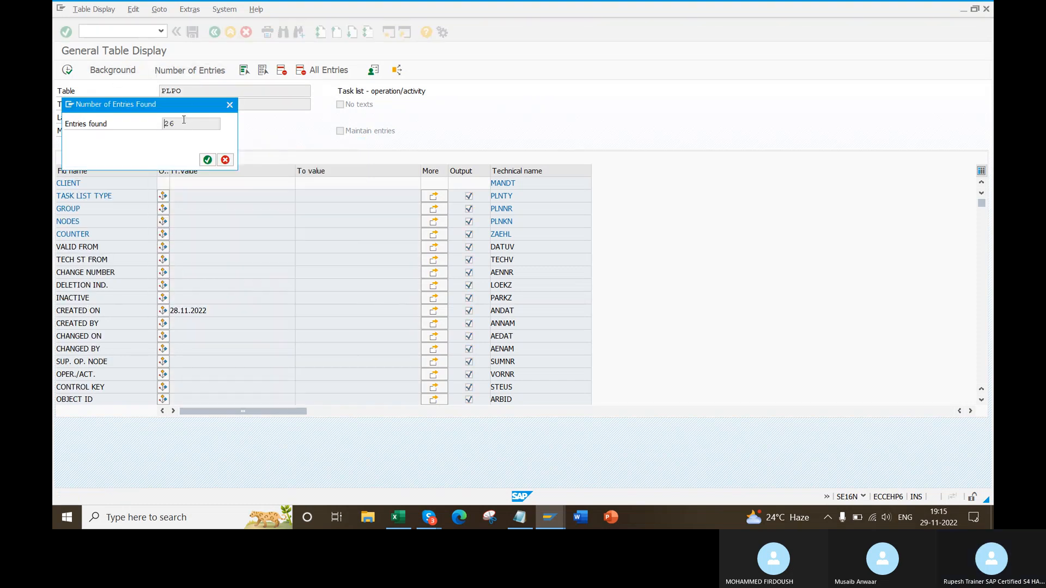
left_click(229, 104)
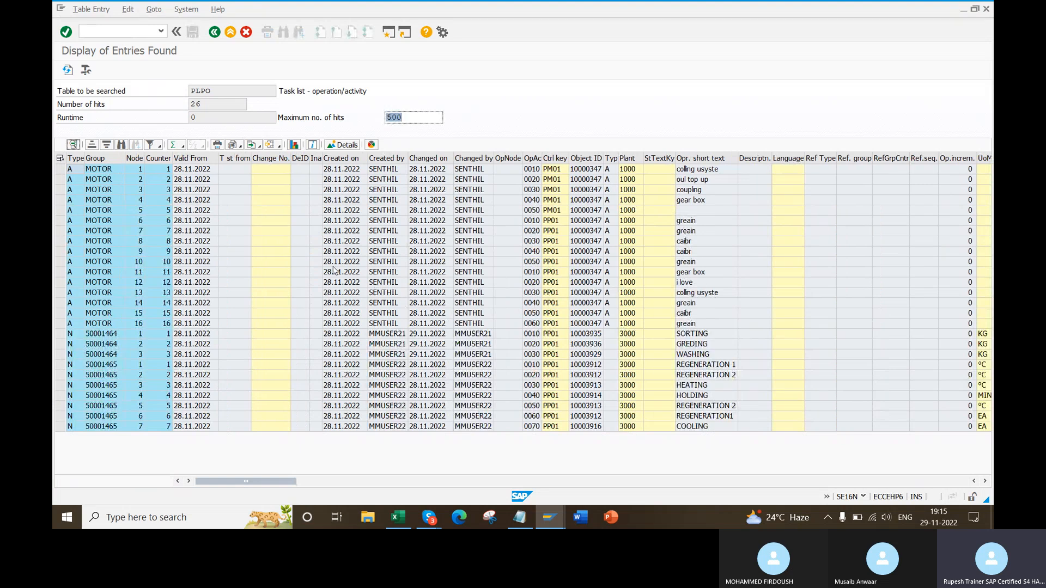
- Examine the creators, groups and table name of the displayed task list operations and return to the table selection
left_click_drag(390, 170, 395, 323)
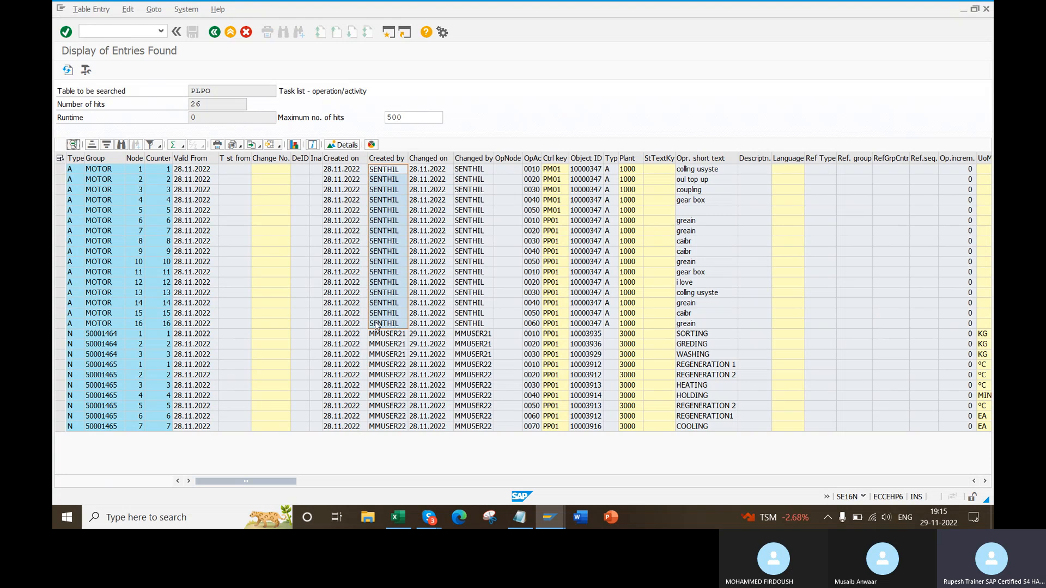
left_click(108, 326)
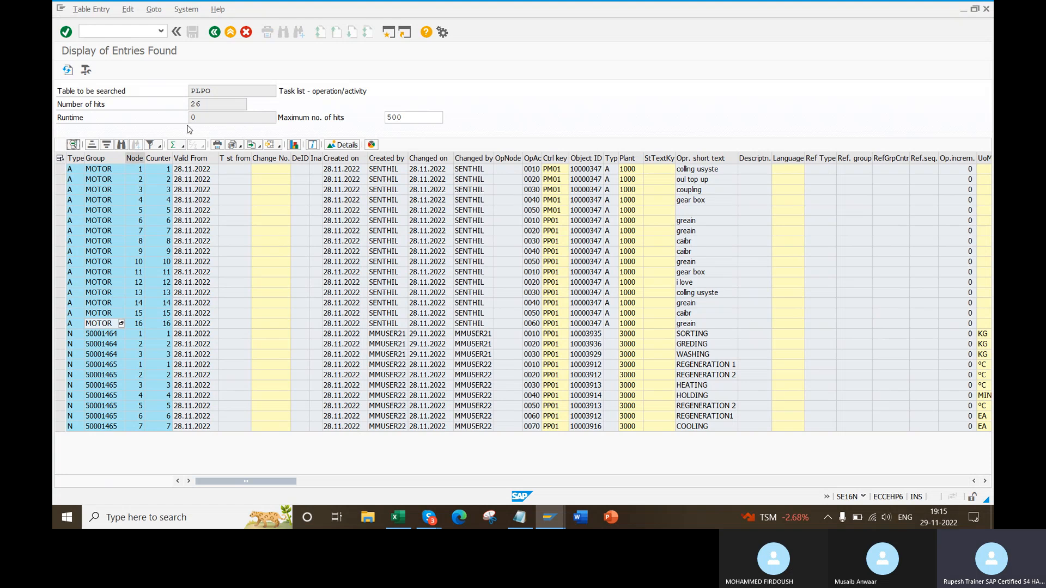
left_click_drag(214, 90, 128, 92)
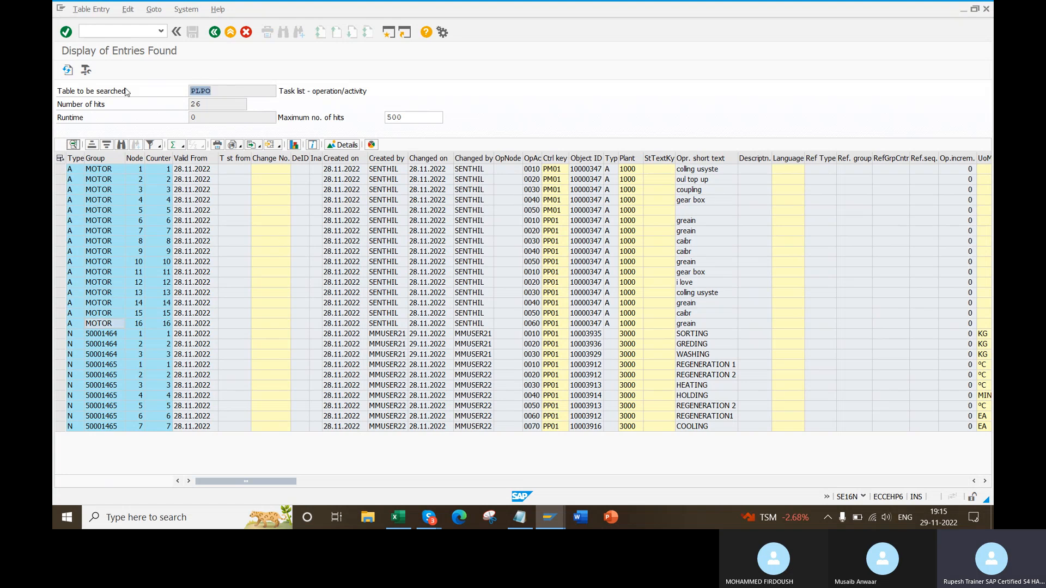
left_click(217, 32)
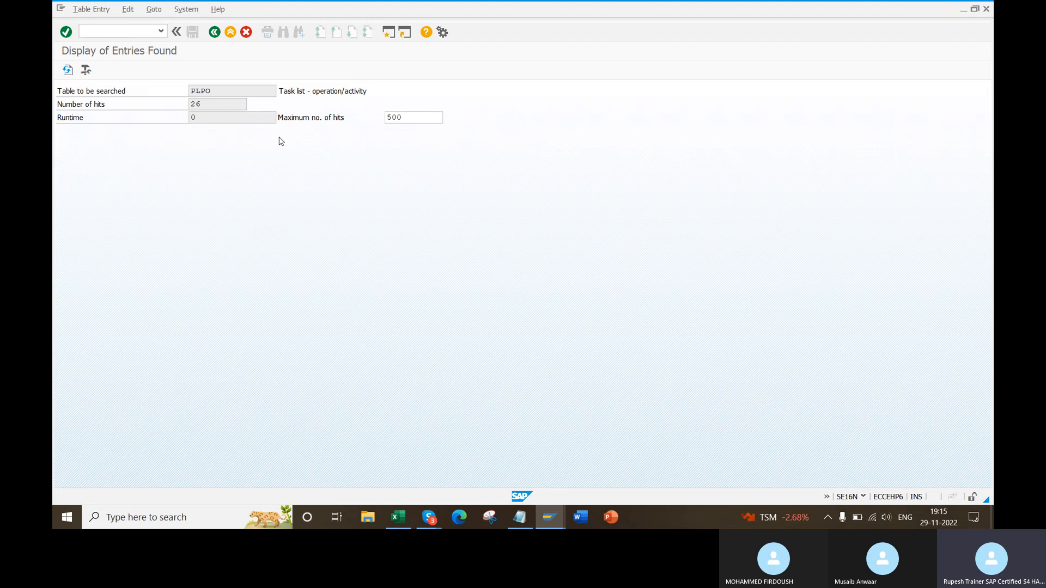
- Change the table to PLKO, load its selection criteria and highlight its table description
left_click(212, 91)
key("BackSpace")
key("BackSpace")
type("ko")
key("Return")
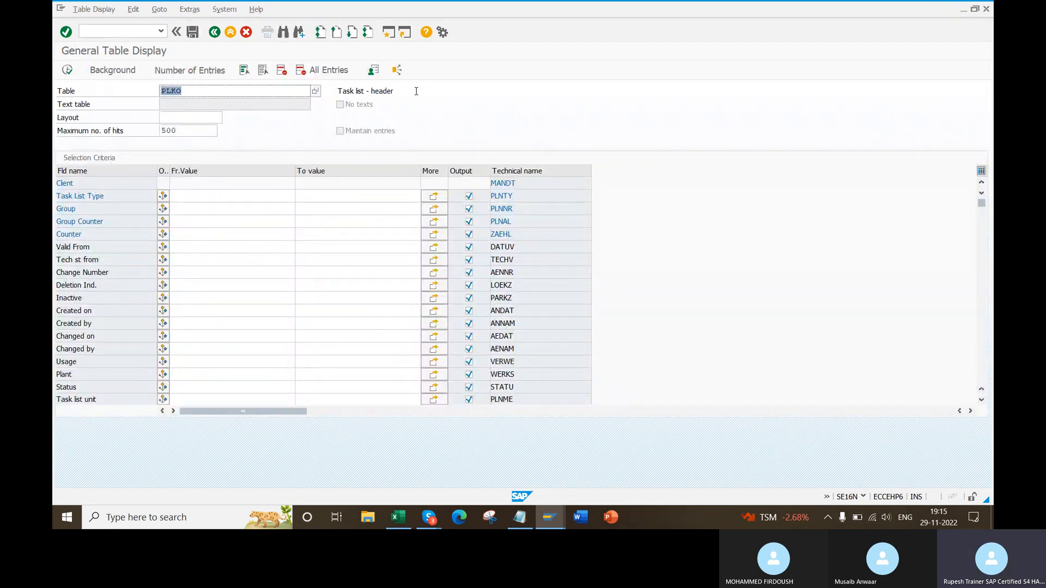
left_click_drag(416, 91, 336, 91)
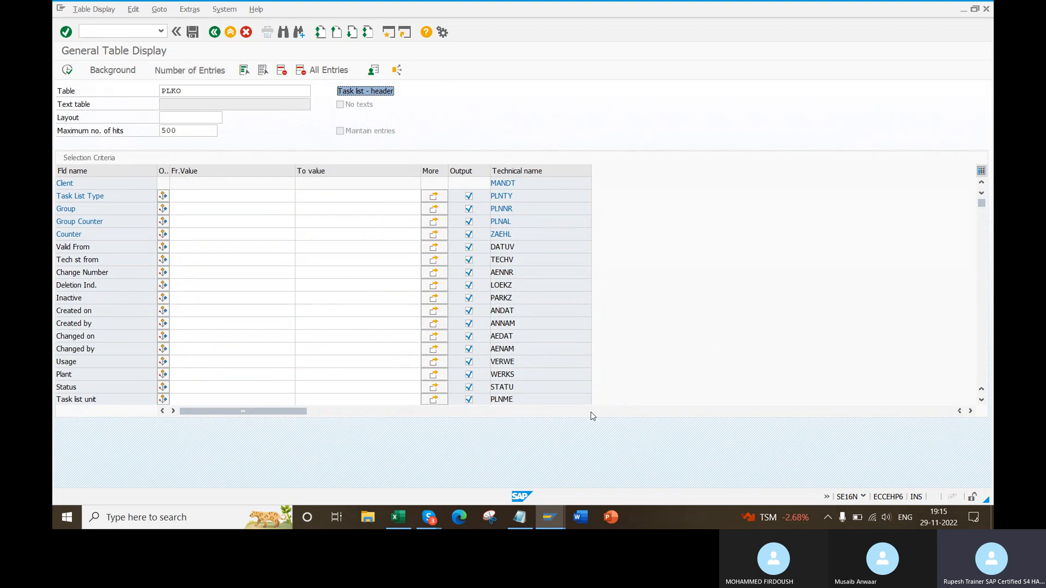
- Switch to the SAP PM (2) workbook in Excel and look up the transaction code for the equipment task list
left_click(398, 524)
scroll(380, 338, "down", 1)
left_click(302, 256)
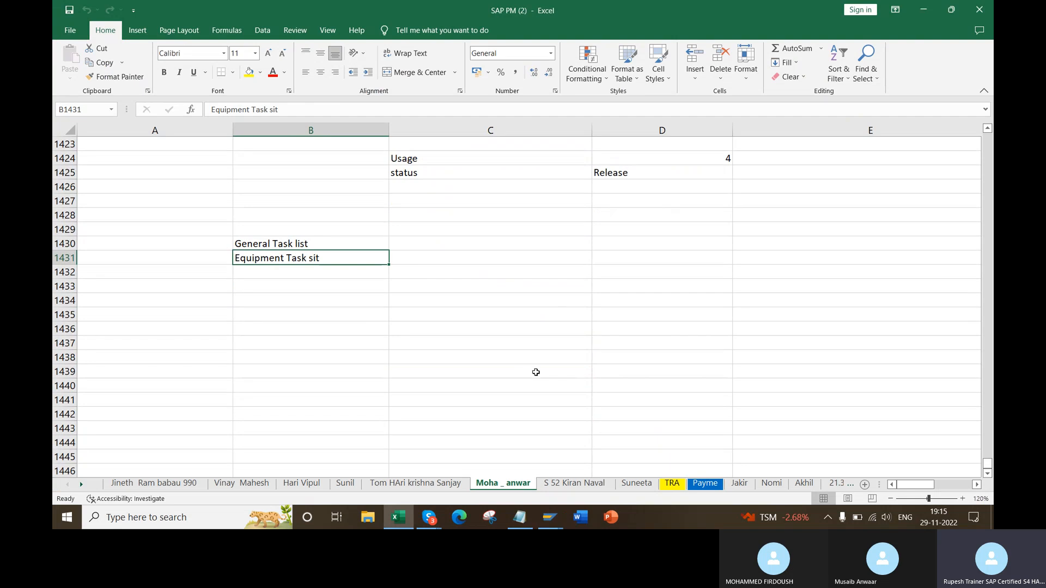
scroll(479, 369, "up", 8)
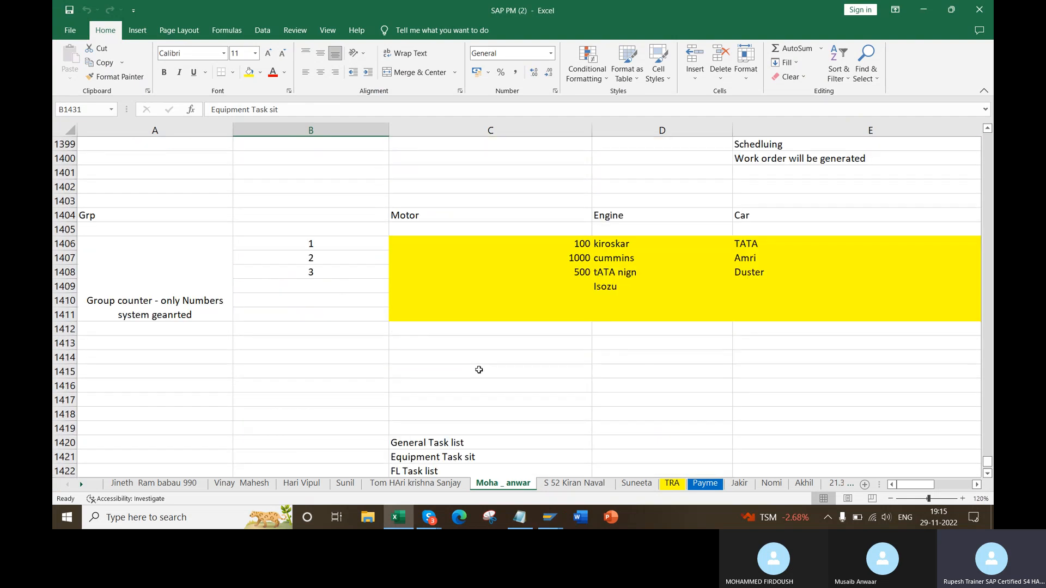
scroll(479, 370, "up", 1)
scroll(495, 283, "up", 3)
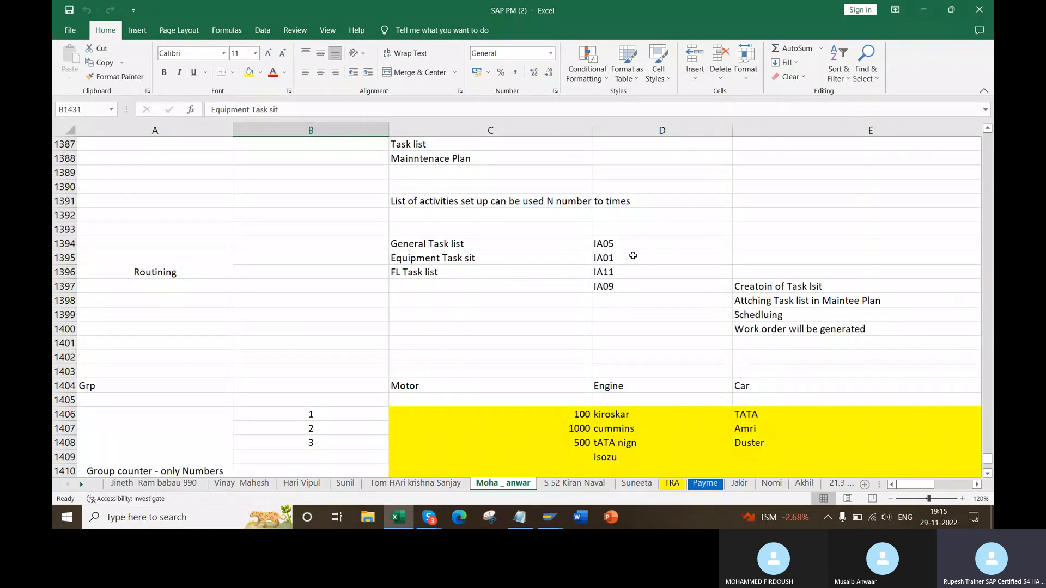
left_click(627, 255)
- Switch back to the General Table Display session in SAP and start transaction IA01 with /nia01
mouse_move(550, 517)
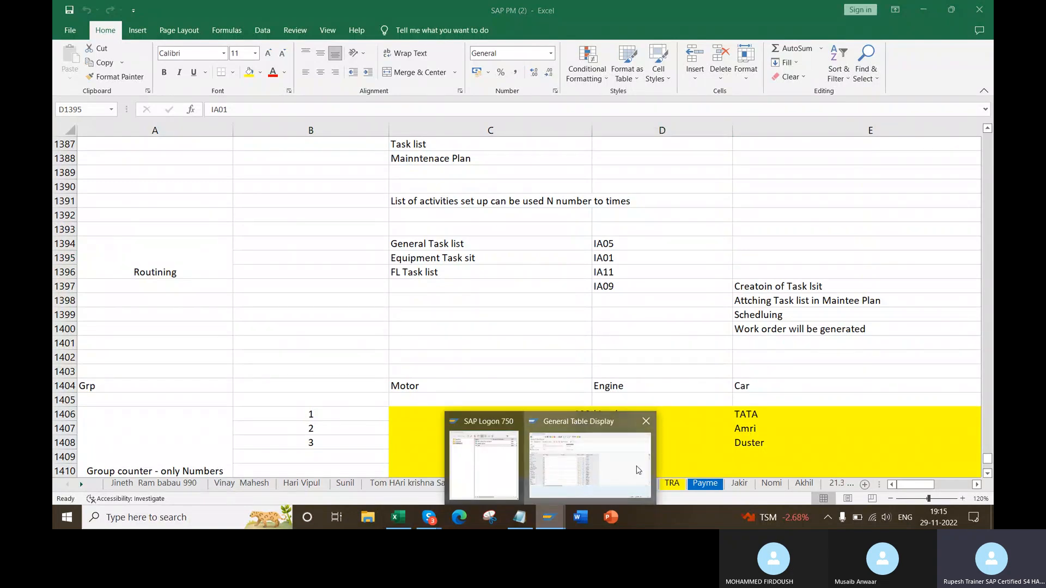
left_click(635, 473)
type("/nia")
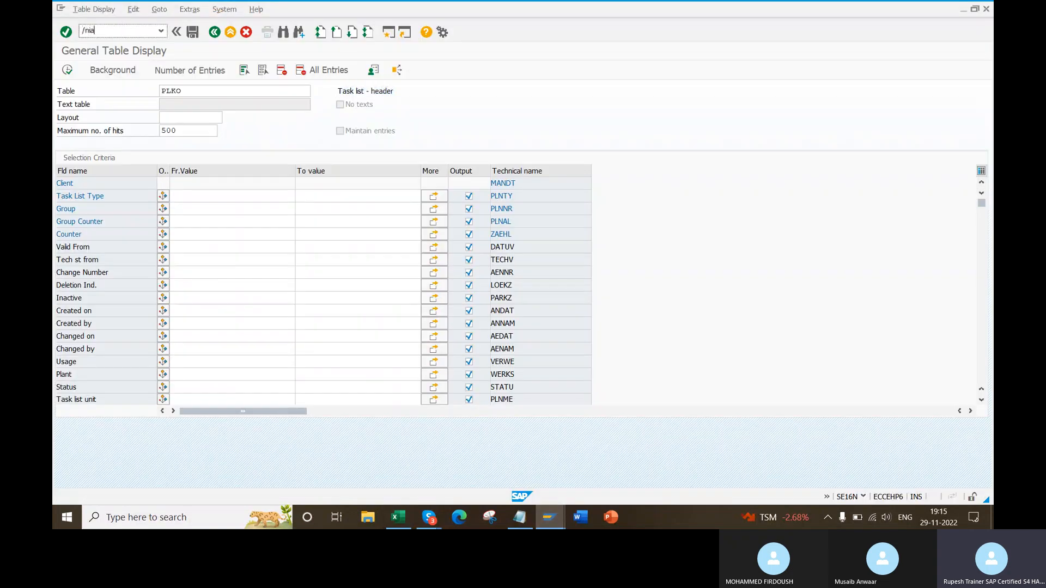
type("01")
key("Return")
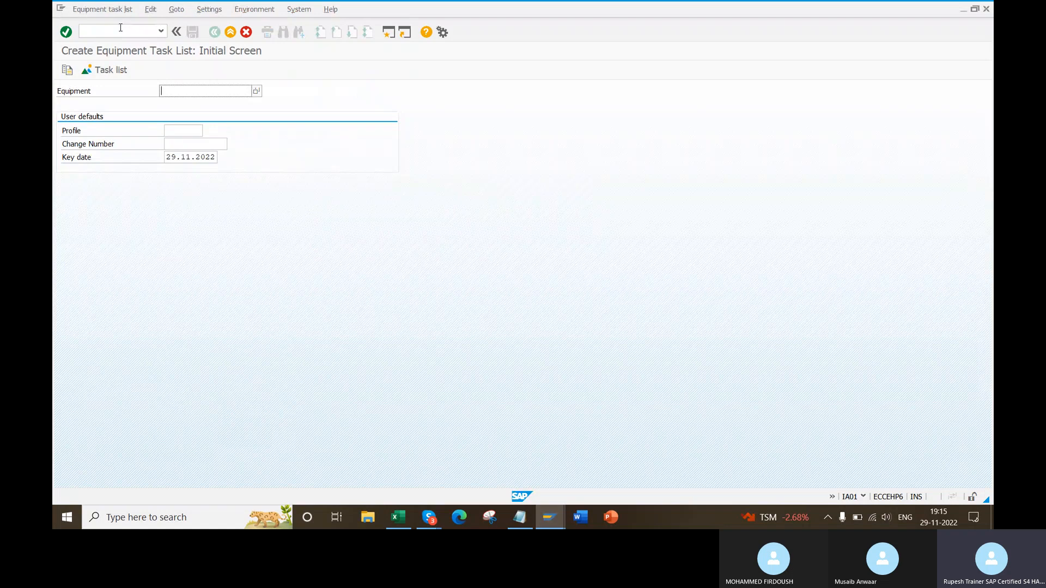
- Switch to Snipping Tool, capture the initial screen for creating an equipment task list, mark two places on the snip and return to SAP
left_click(489, 517)
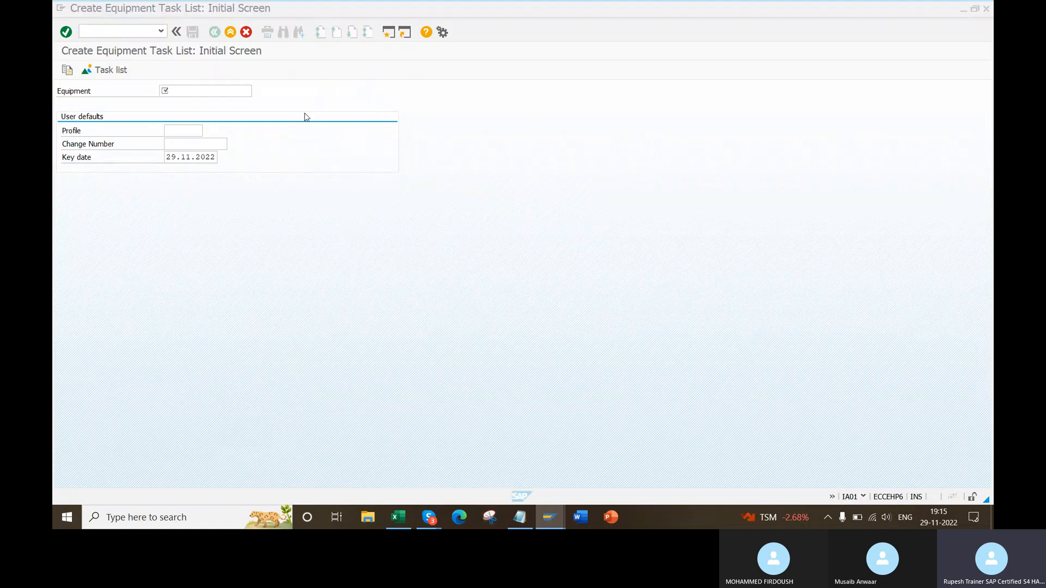
left_click(405, 236)
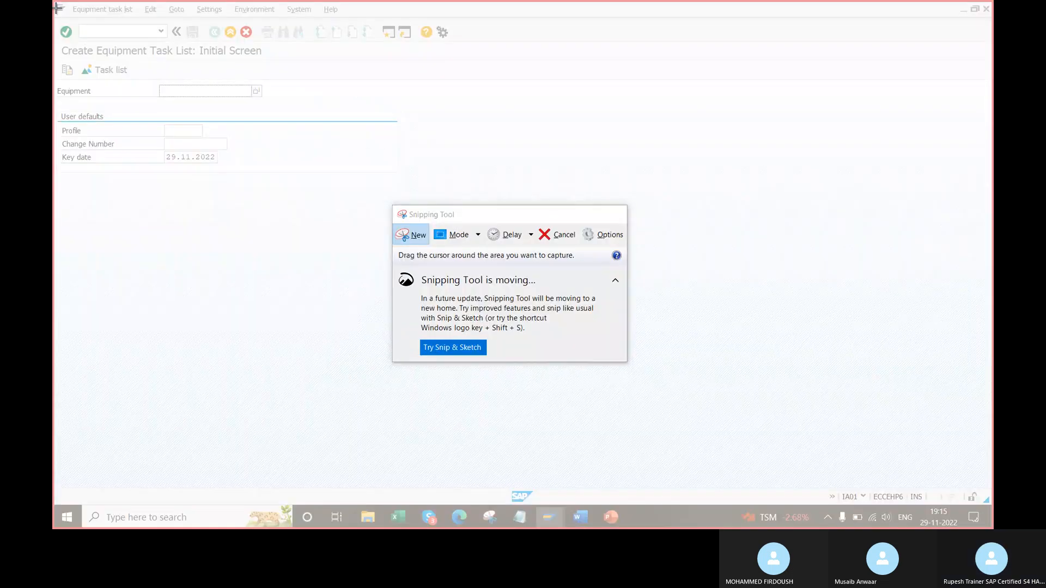
left_click_drag(53, 1, 626, 316)
left_click_drag(149, 167, 221, 164)
mouse_move(134, 193)
left_mouse_down()
mouse_move(164, 201)
mouse_move(147, 213)
mouse_move(168, 195)
mouse_move(391, 201)
mouse_move(194, 208)
left_mouse_up()
left_click(788, 296)
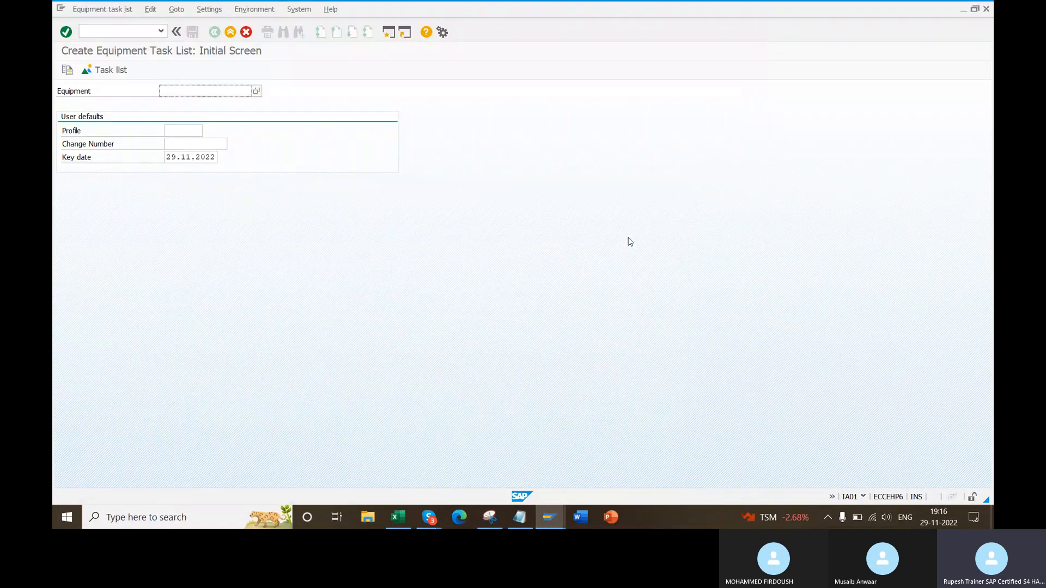
- Open a new SAP session alongside the equipment task list session
left_click(299, 9)
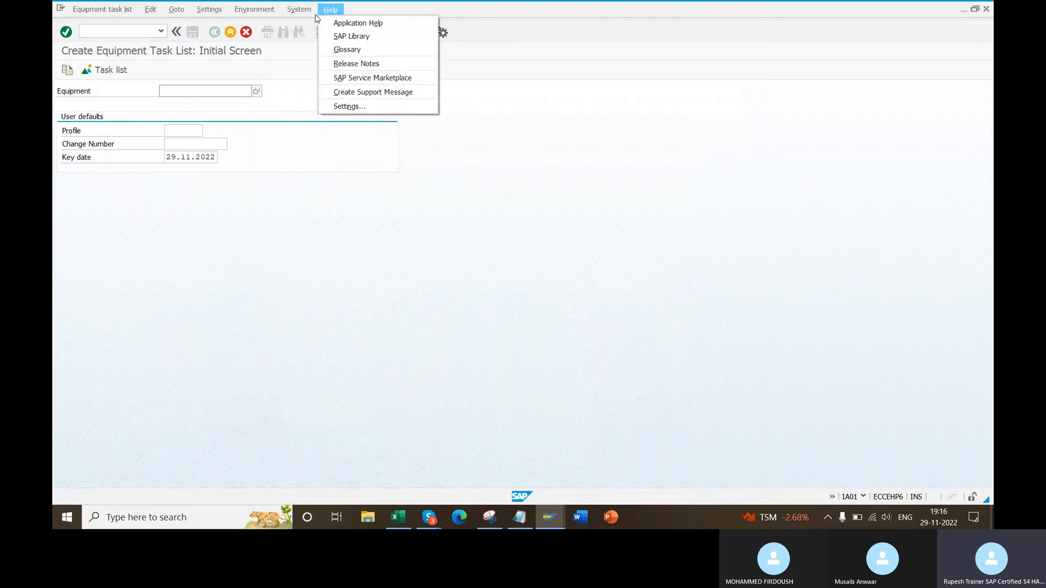
left_click(321, 23)
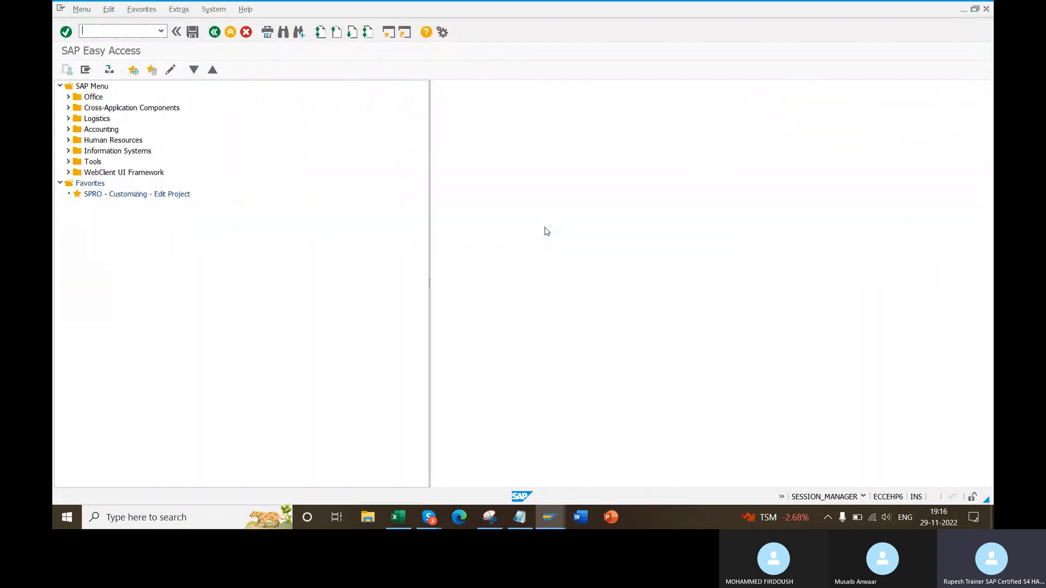
type("ib")
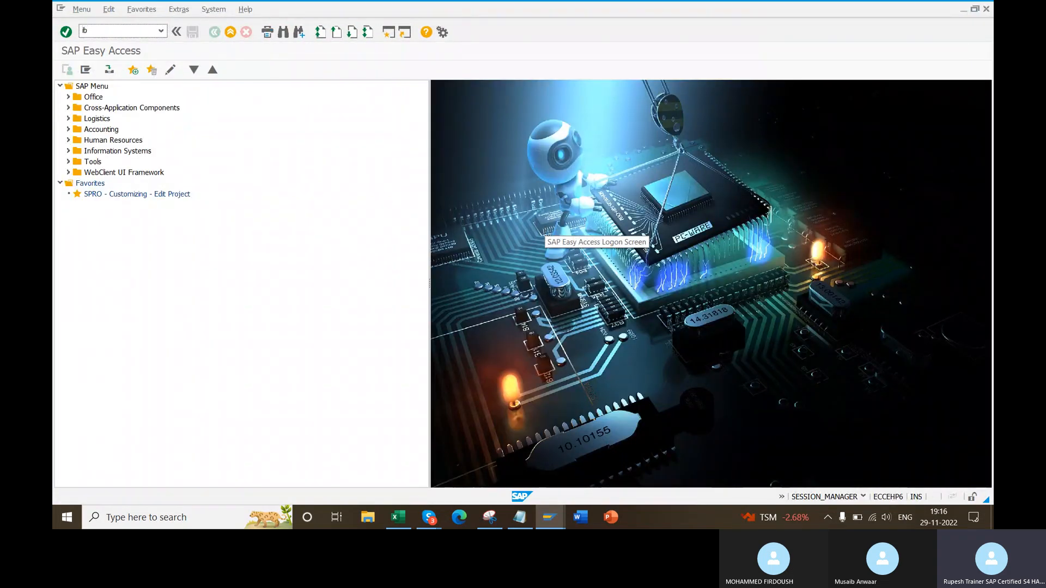
type("11")
key("Return")
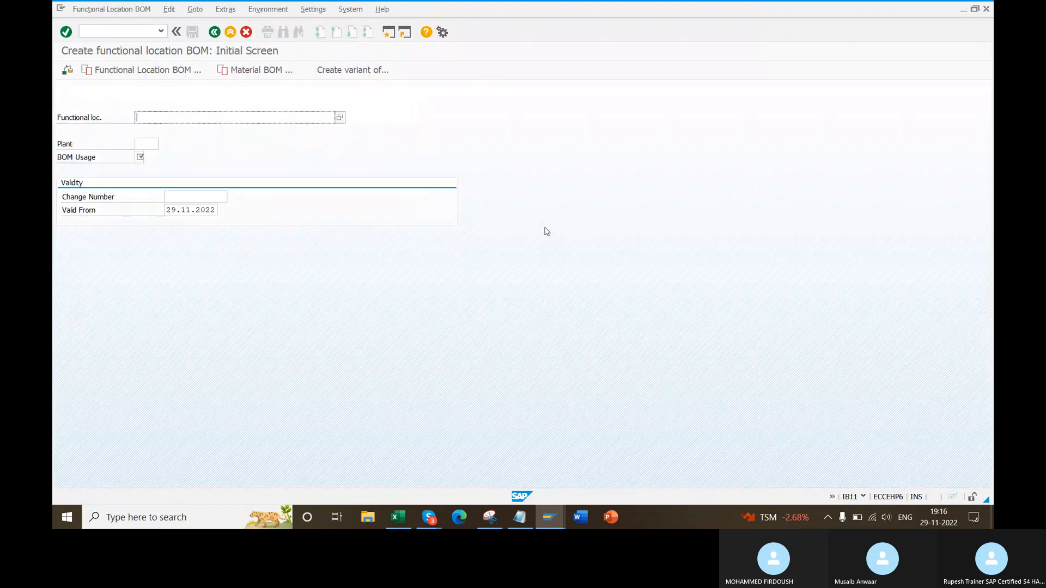
- Start transaction IB01 with /nib01 to create an equipment BOM
left_click(134, 32)
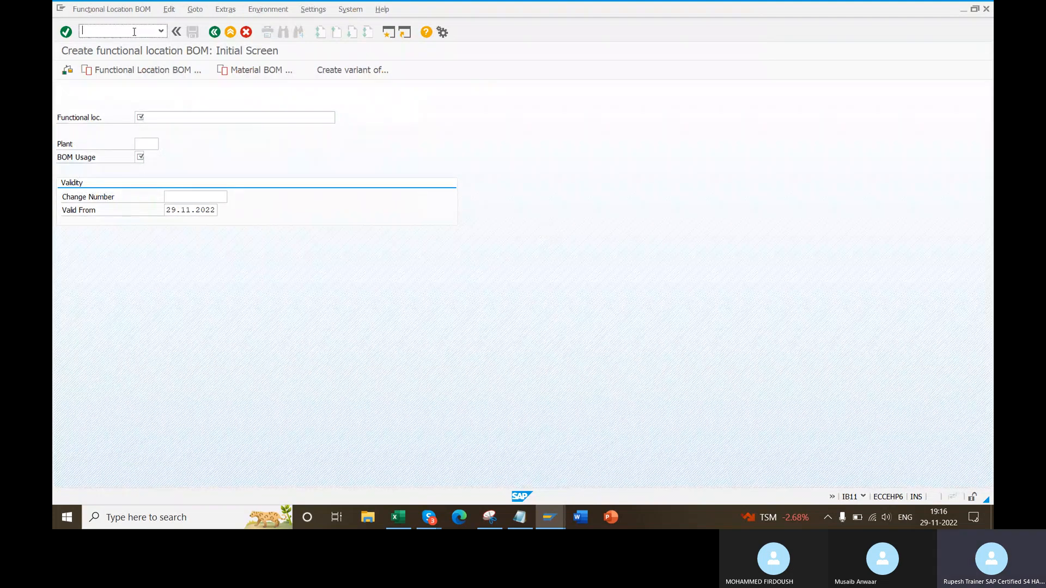
type("/nib01")
key("Return")
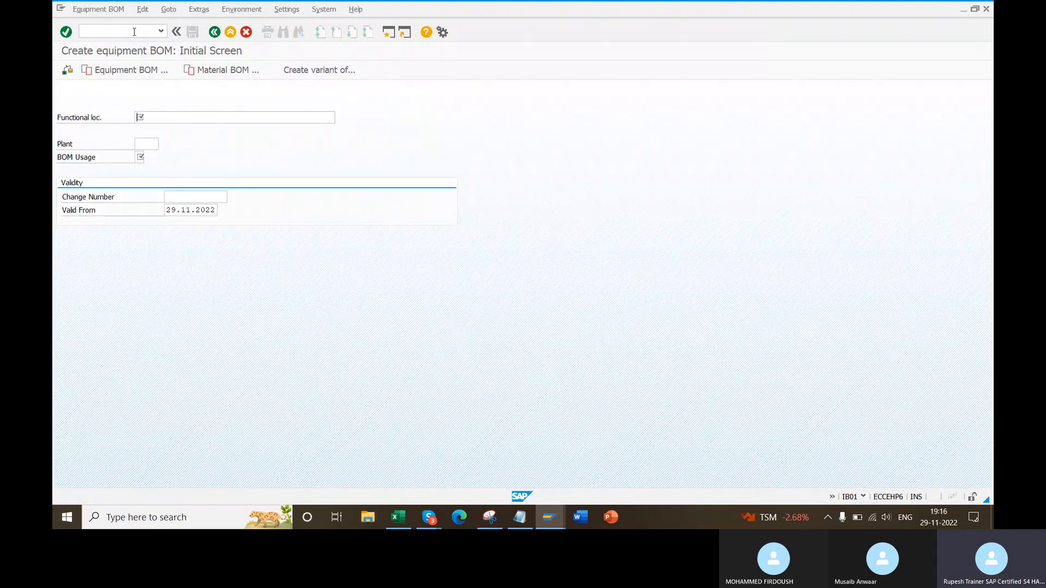
- Search equipment by cost center for maintenance plant 1000 and pick equipment 10000957 for the BOM
key("F4")
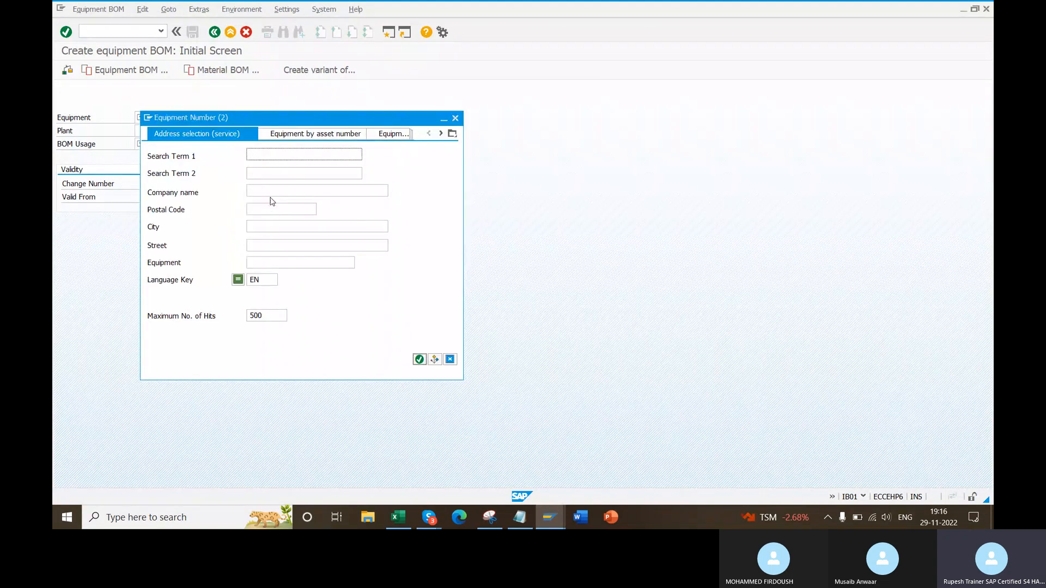
left_click(452, 133)
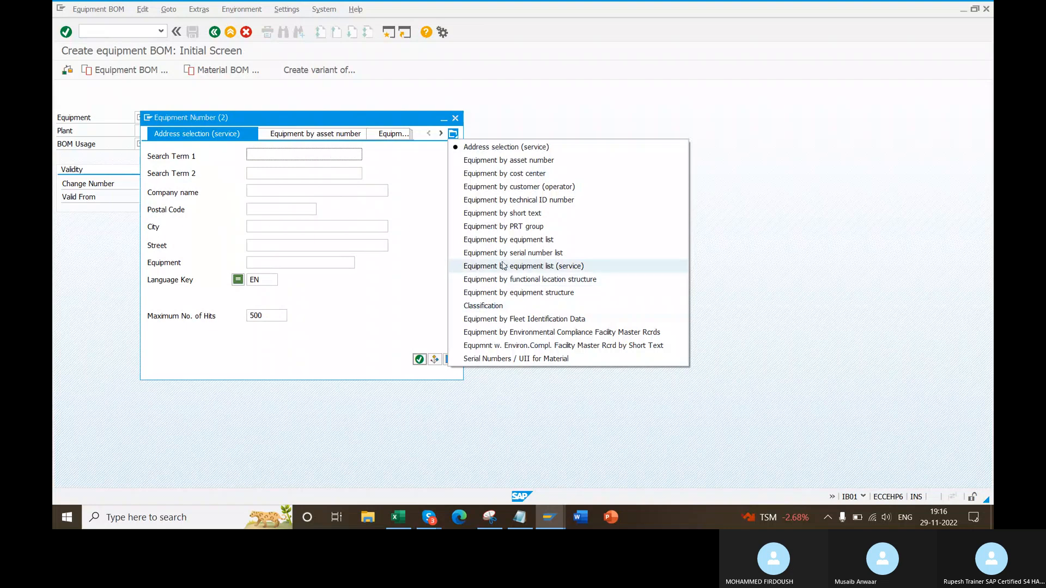
left_click(504, 173)
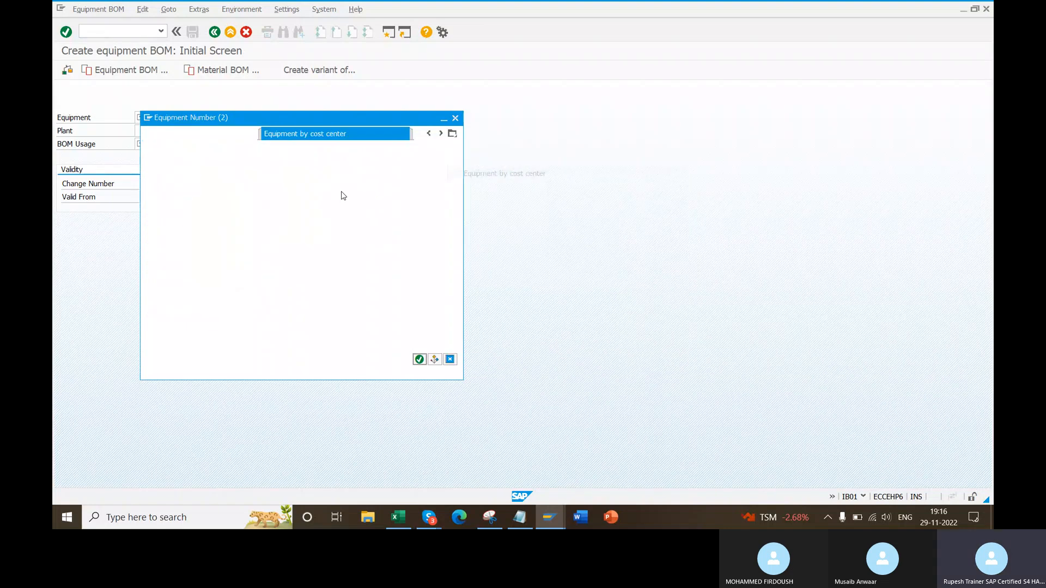
left_click(271, 173)
type("1000")
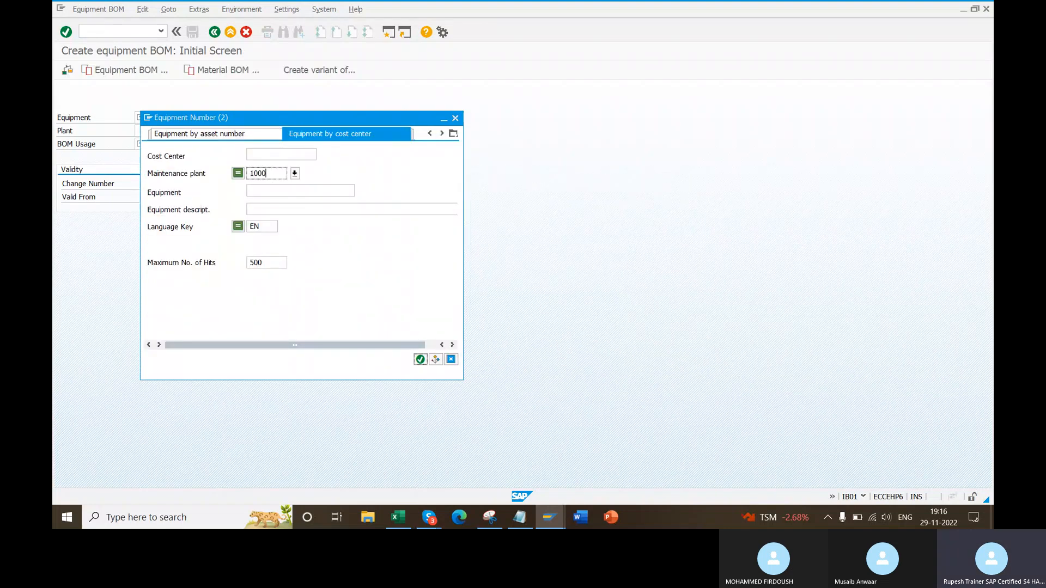
key("Return")
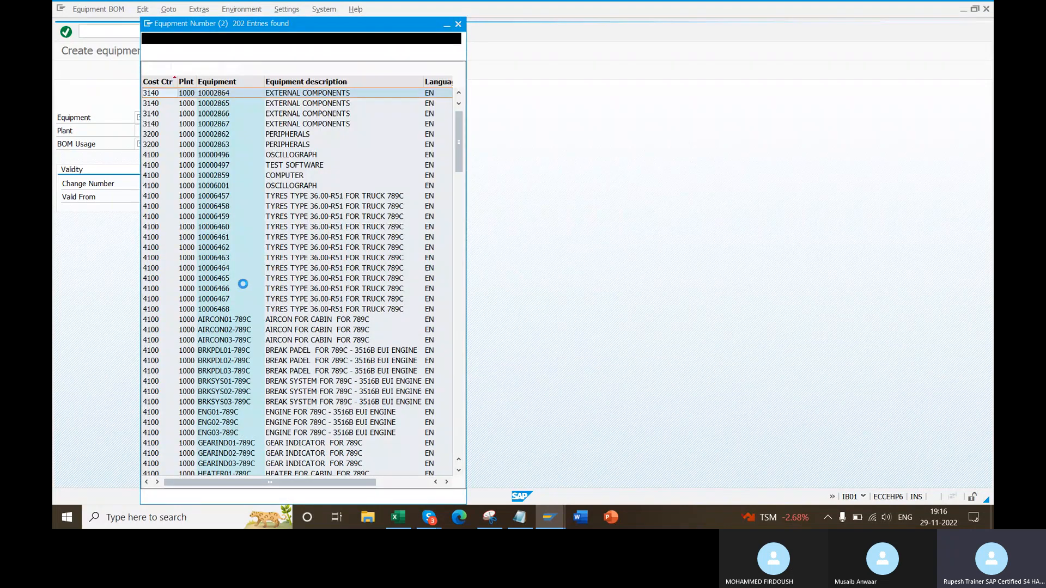
scroll(243, 283, "down", 11)
double_click(216, 329)
- Set the plant to 1000 and the BOM usage to 4, and continue to the general item overview
left_click(152, 131)
type("10000957")
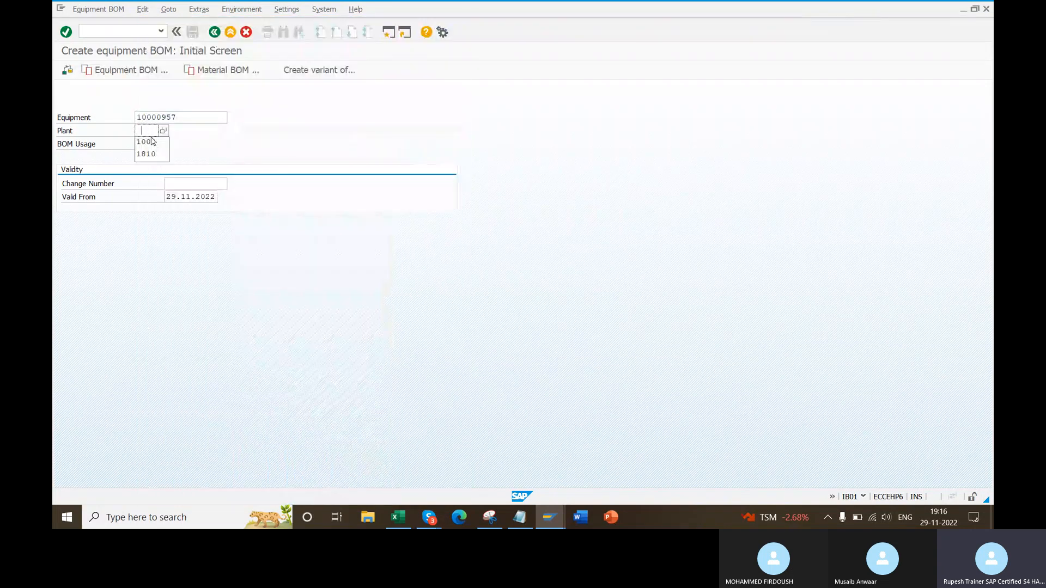
key("Tab")
type("4")
key("Return")
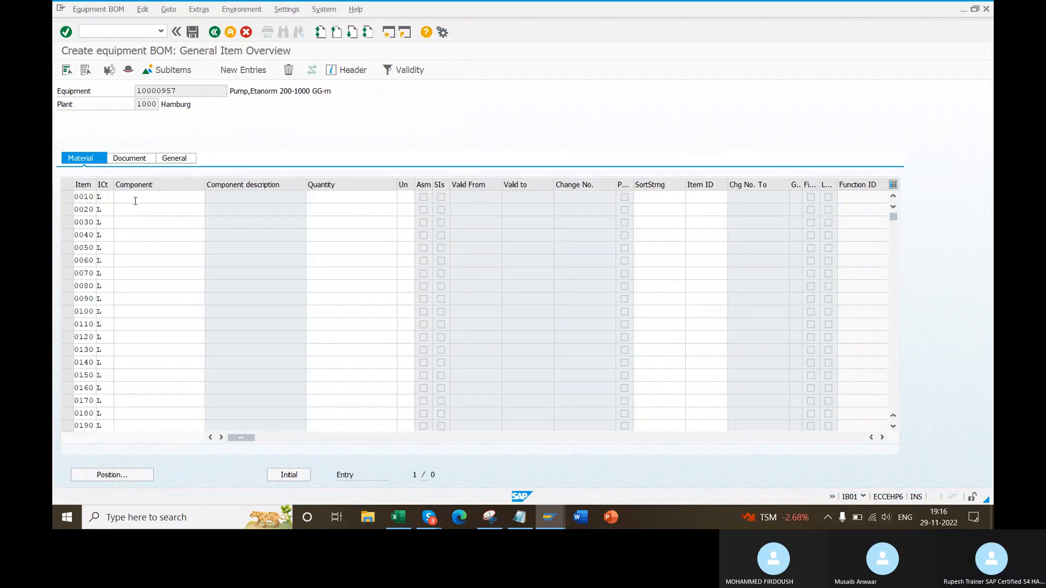
- Enter components 500-103, RM1_CP and 100-500 in BOM items 0010, 0020 and 0030
left_click(136, 200)
left_click(155, 209)
left_click(167, 210)
left_click(131, 270)
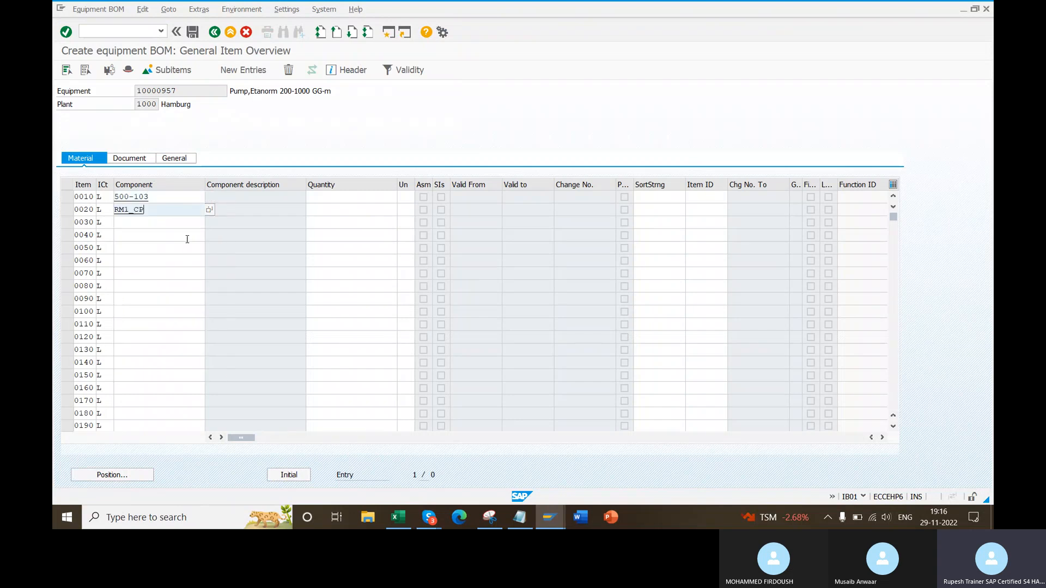
left_click(408, 197)
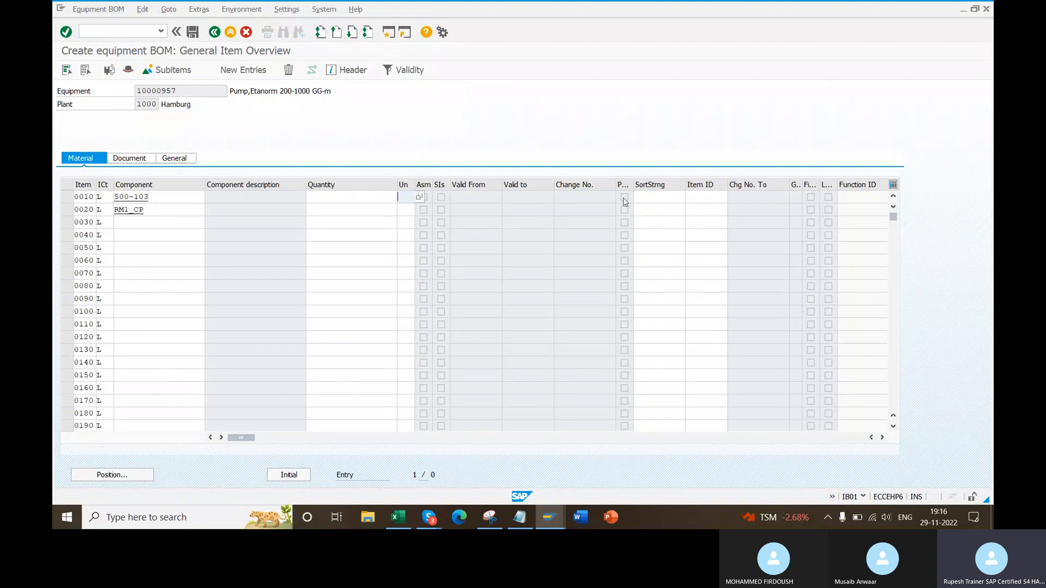
left_click(861, 154)
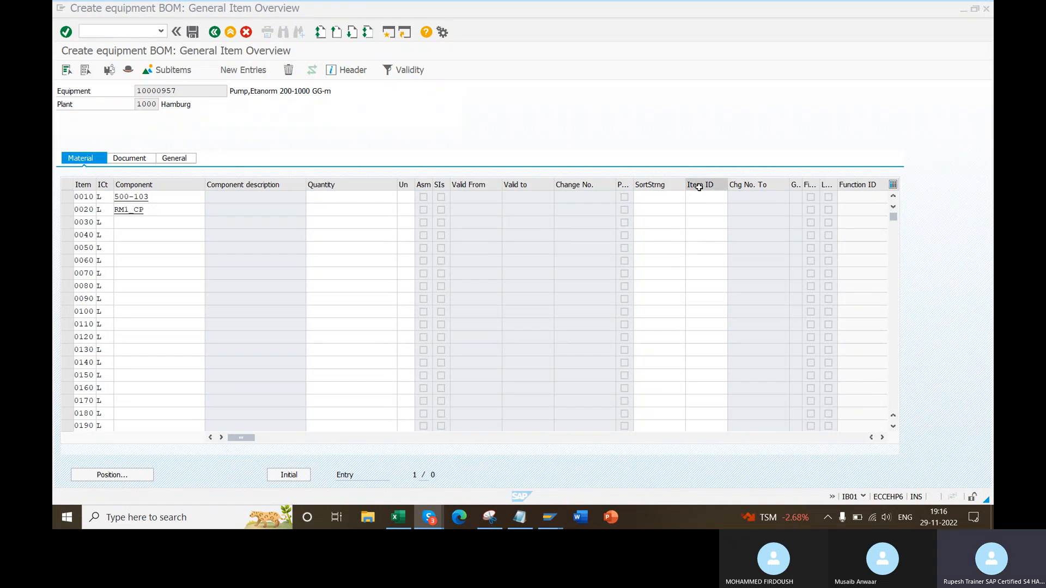
left_click(106, 197)
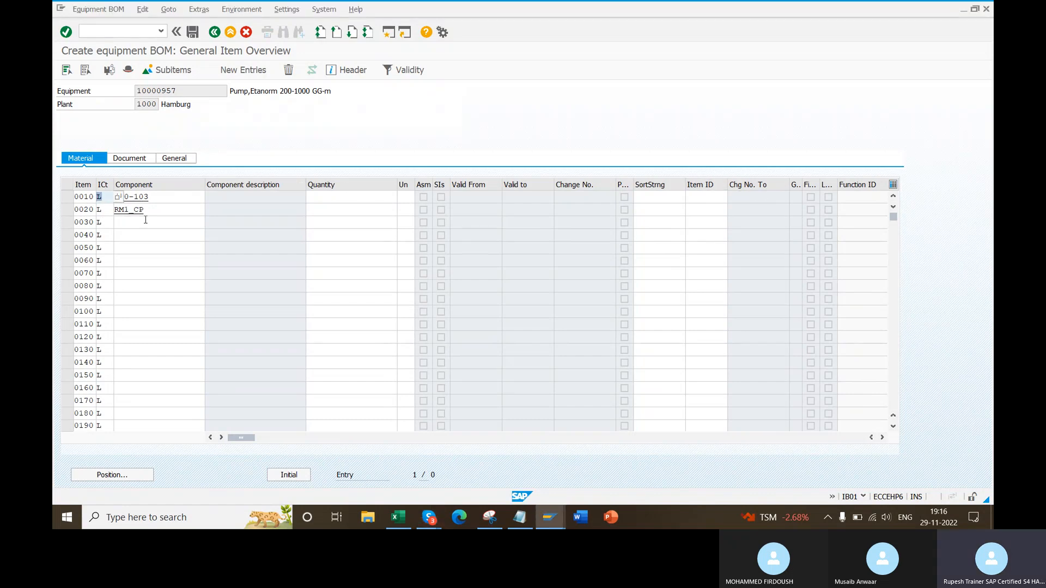
left_click(145, 222)
left_click(146, 270)
- Set the quantities of items 0010, 0020 and 0030 to 3, 1 and 5 and check the entries
left_click(350, 197)
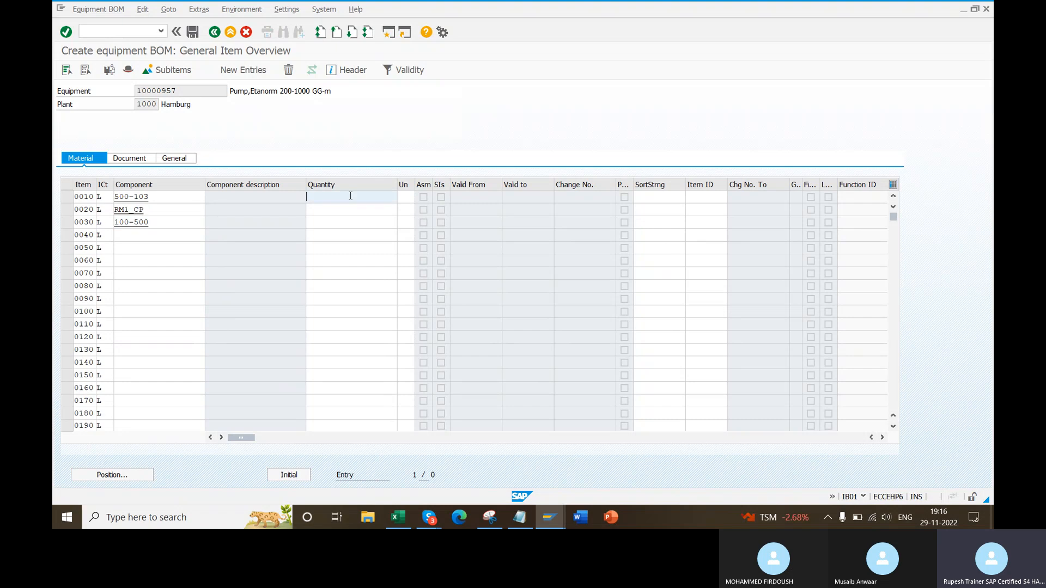
type("3")
left_click(362, 209)
type("1")
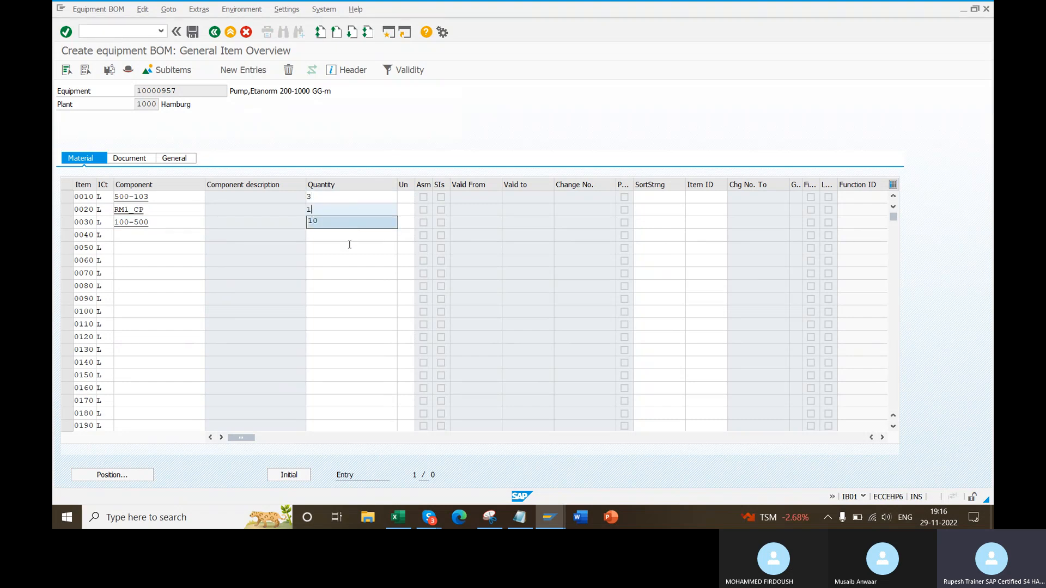
left_click(363, 226)
type("5")
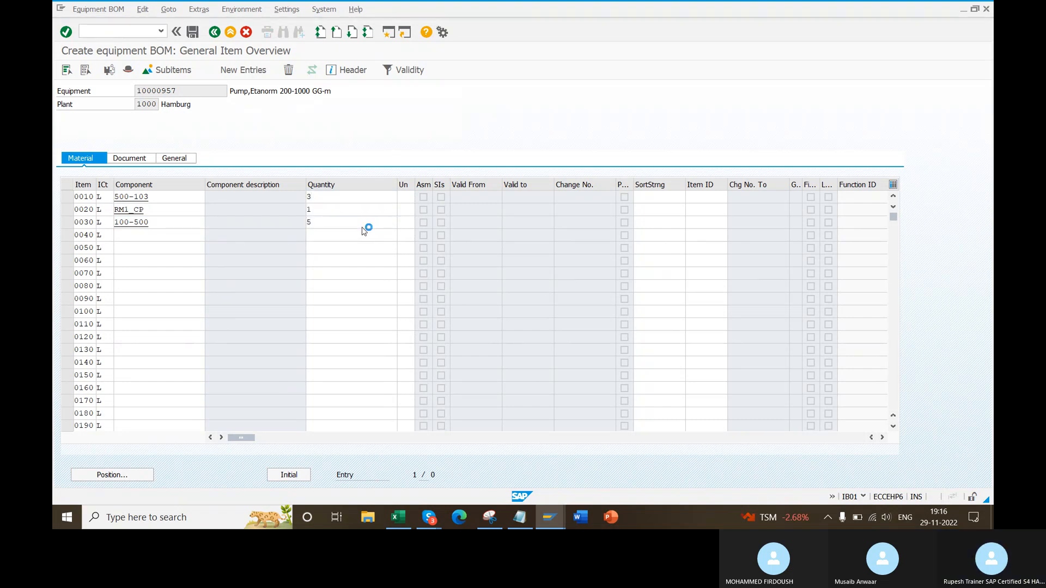
key("Return")
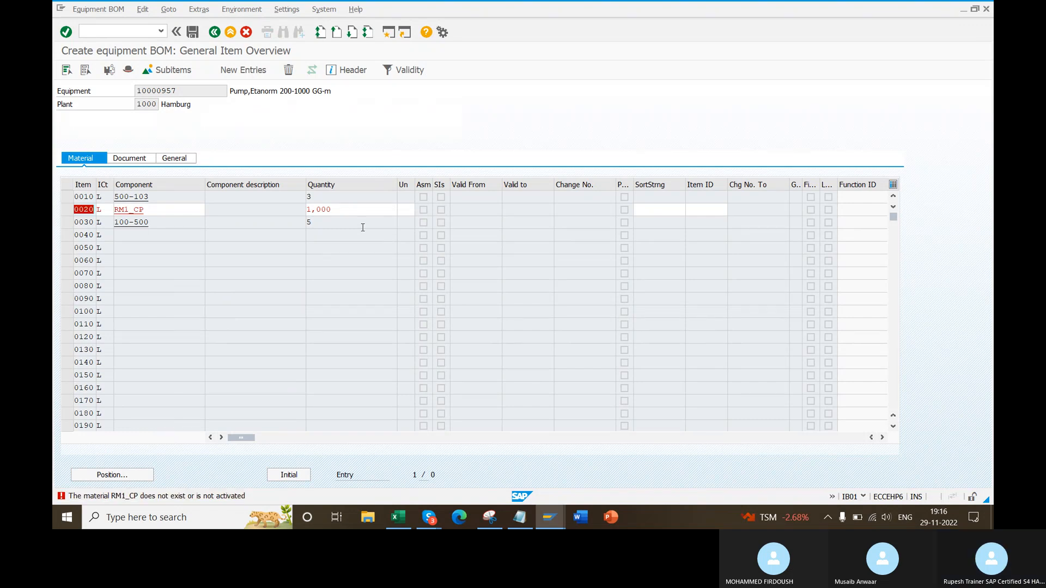
- Try to replace the component of item 0020 with 300000001
key("BackSpace")
key("Down")
key("Down")
key("Down")
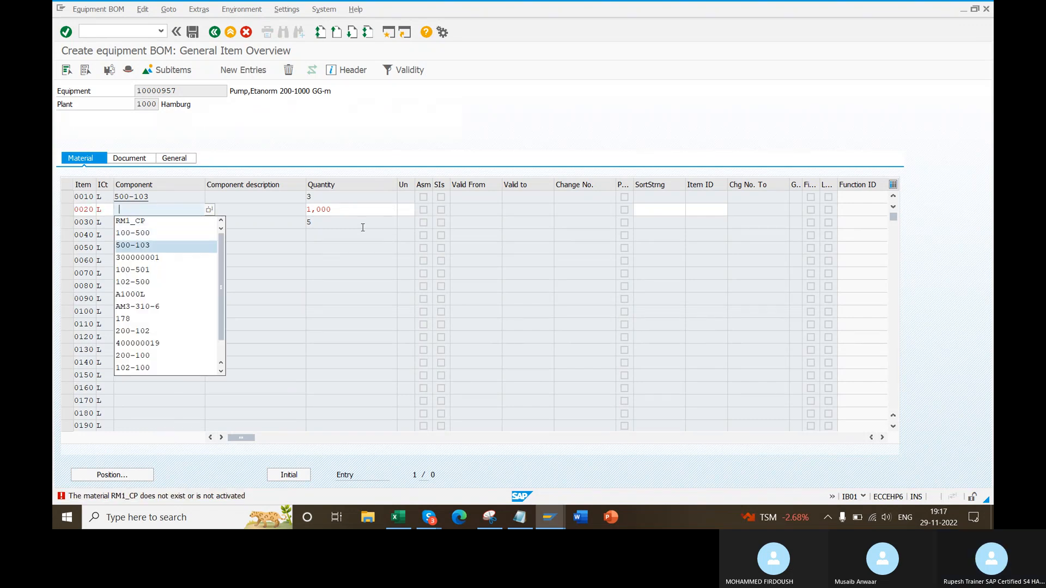
key("Return")
key("Return")
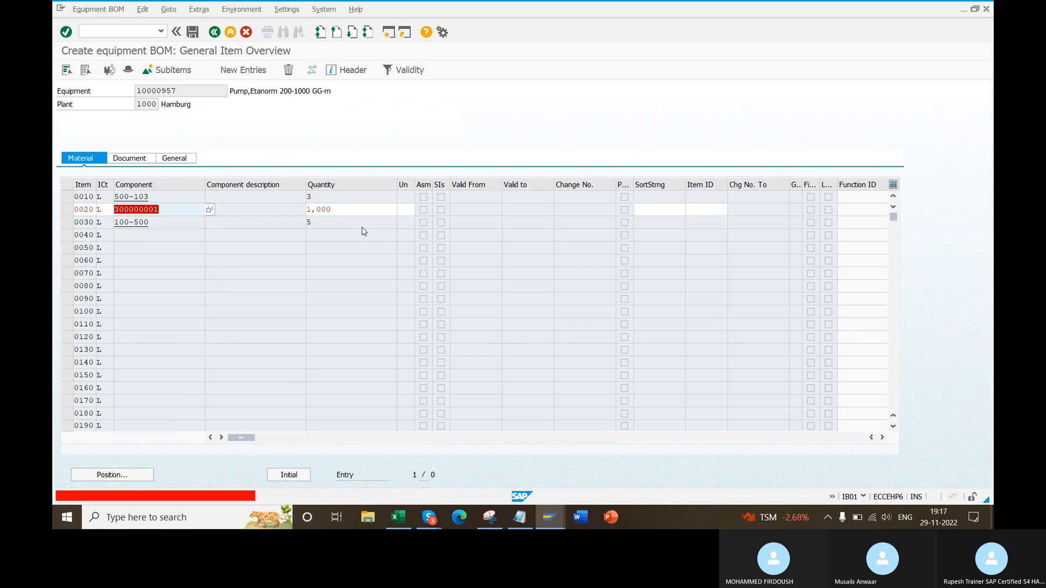
- Replace the component of item 0020 with 102-500 and check the BOM entries
key("BackSpace")
key("Down")
key("Down")
key("Down")
key("Down")
key("Down")
key("Return")
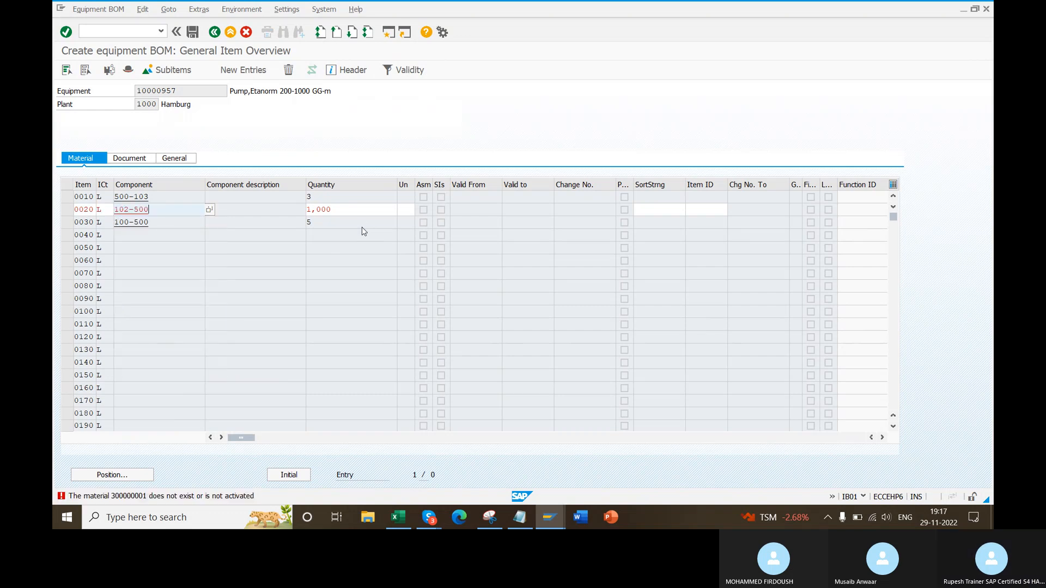
key("Return")
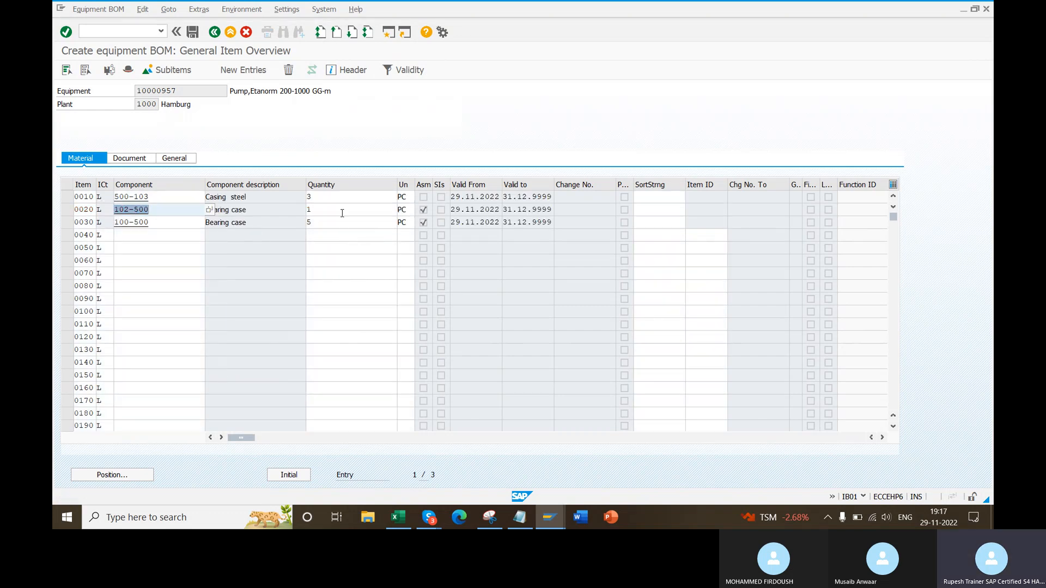
- Copy the equipment number 10000957 and paste it below the existing text in the open Notepad file
left_click_drag(187, 92, 119, 95)
key("ctrl+c")
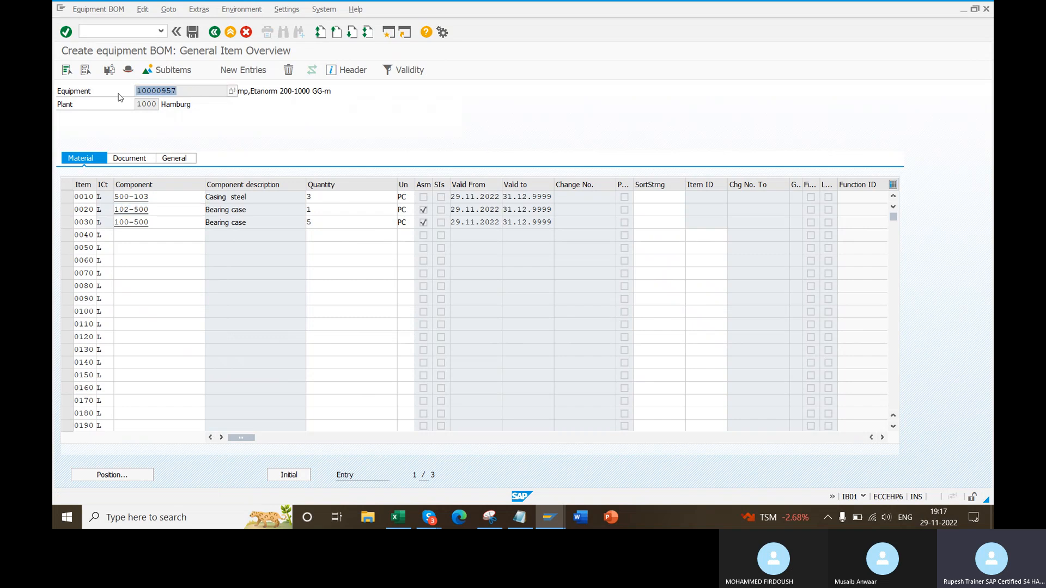
left_click(519, 516)
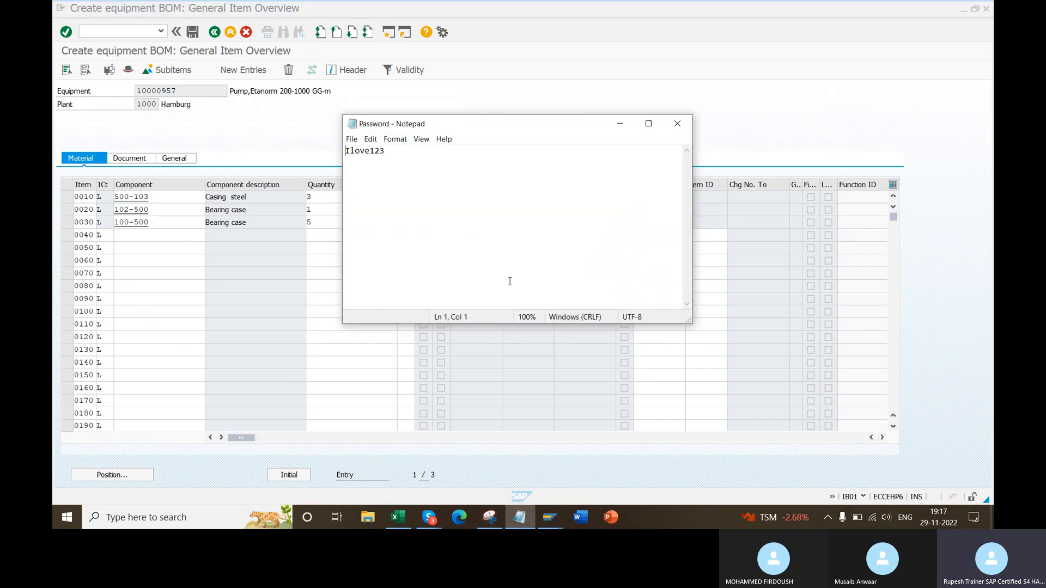
left_click(449, 162)
key("Return")
key("Return")
key("ctrl+v")
- Return to SAP, save the equipment BOM and switch to the Create Equipment Task List session
left_click(243, 98)
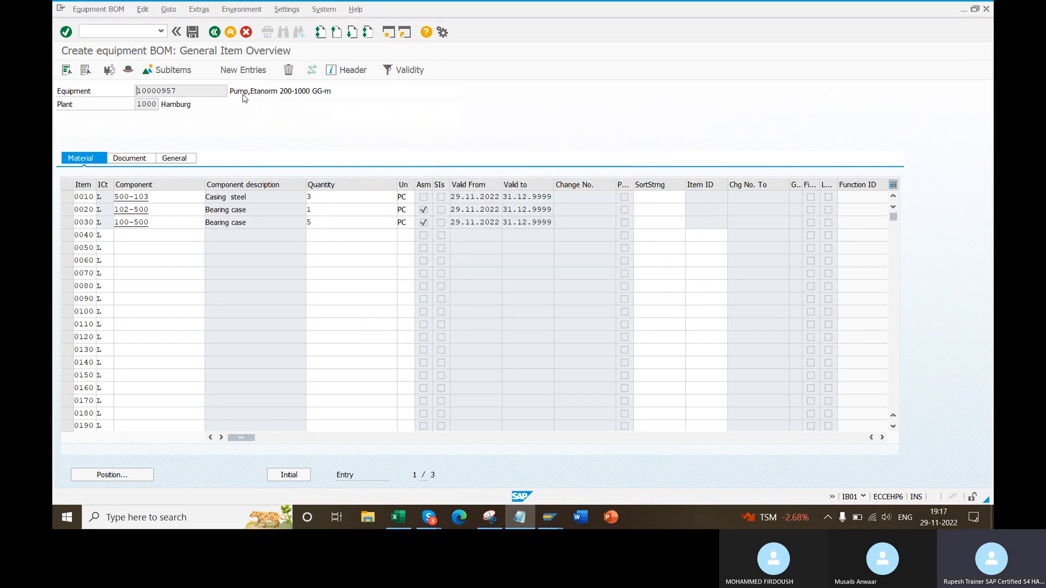
left_click(193, 31)
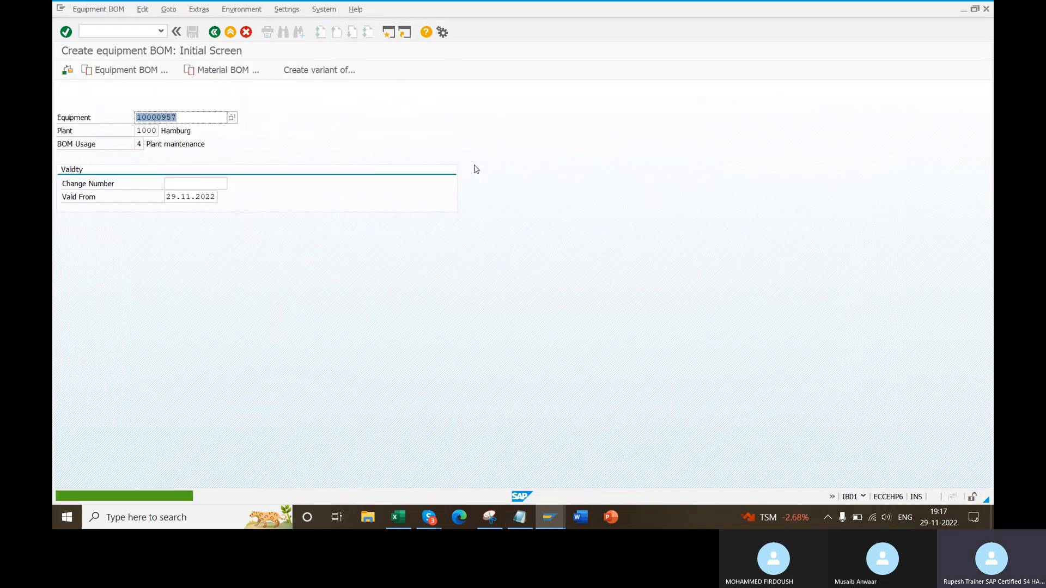
key("alt+Tab")
key("alt+Tab")
key("alt+Tab")
key("alt+Tab")
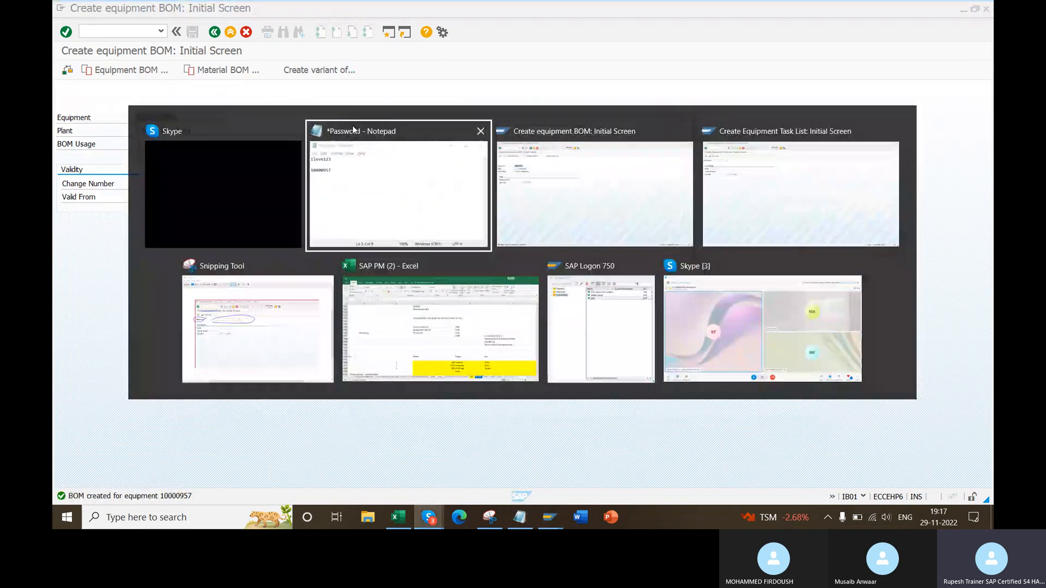
key("alt+Tab")
key("alt+Tab")
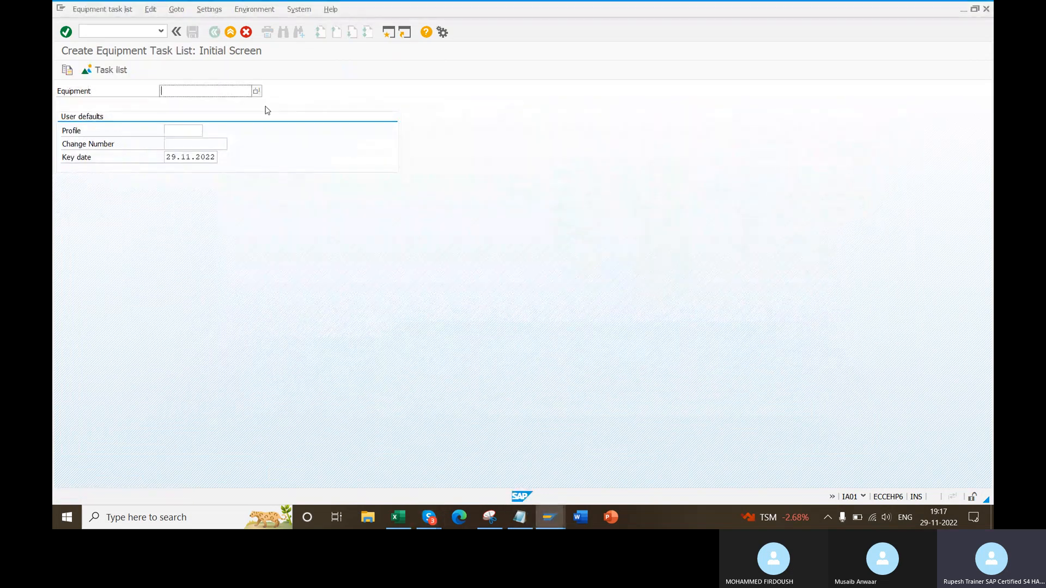
- Enter equipment 10000957 with profile PM01 and continue to the task list's header general view
key("ctrl+v")
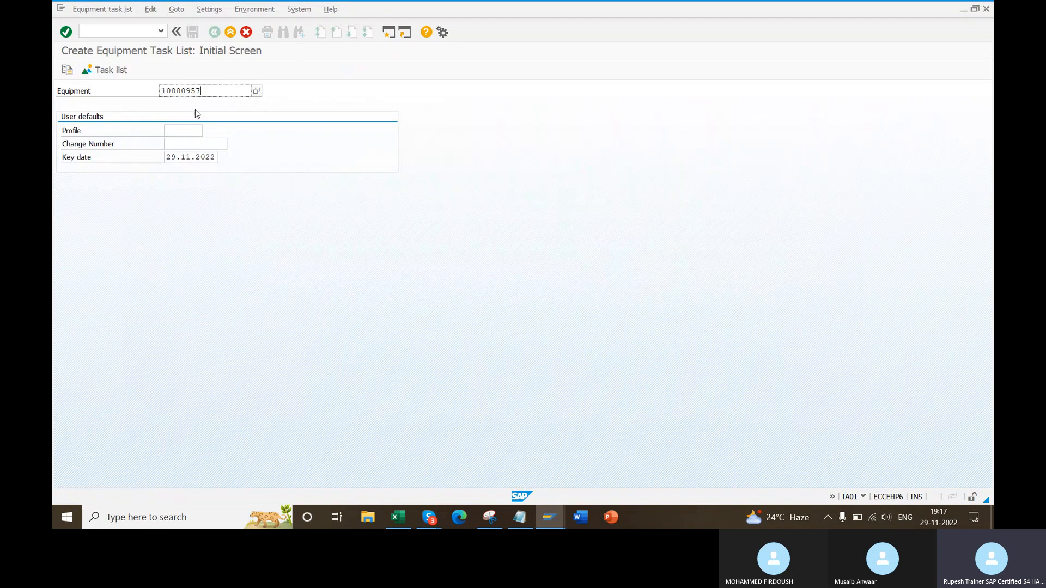
left_click_drag(202, 91, 147, 93)
left_click(180, 128)
left_click(181, 143)
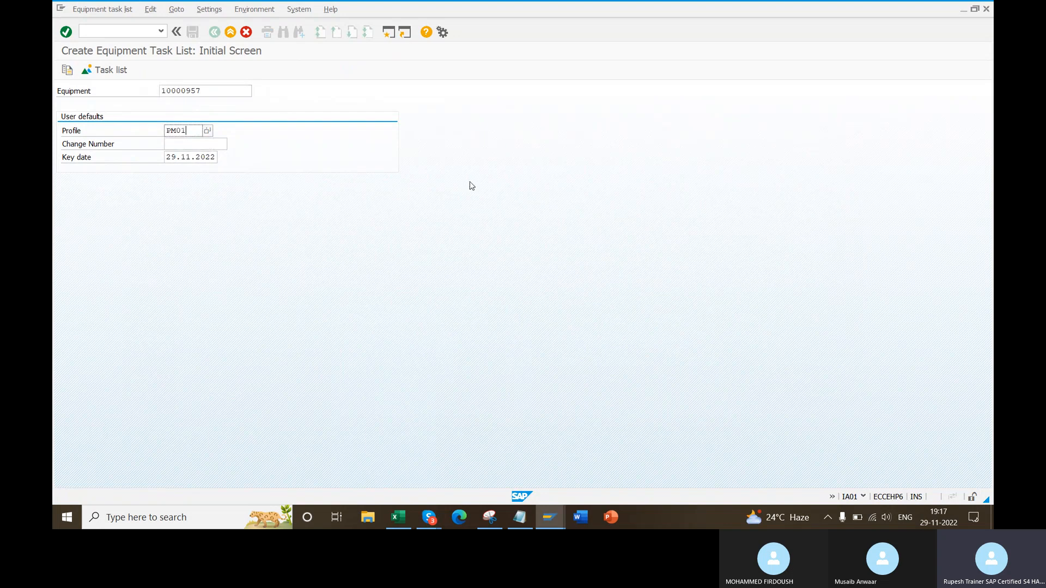
key("Return")
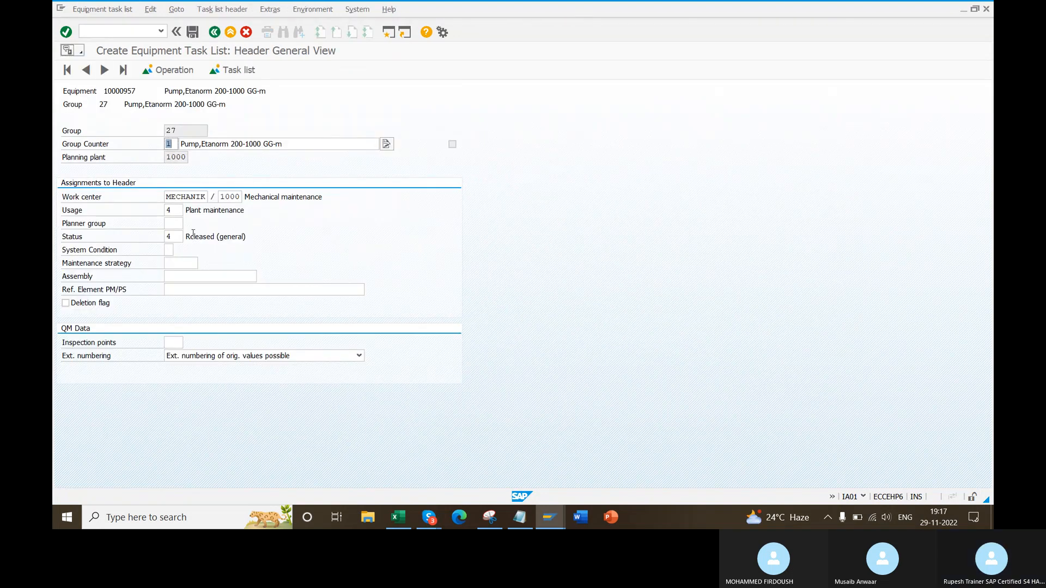
- Set the task list header's planner group to DAD and open the operation overview
left_click(172, 223)
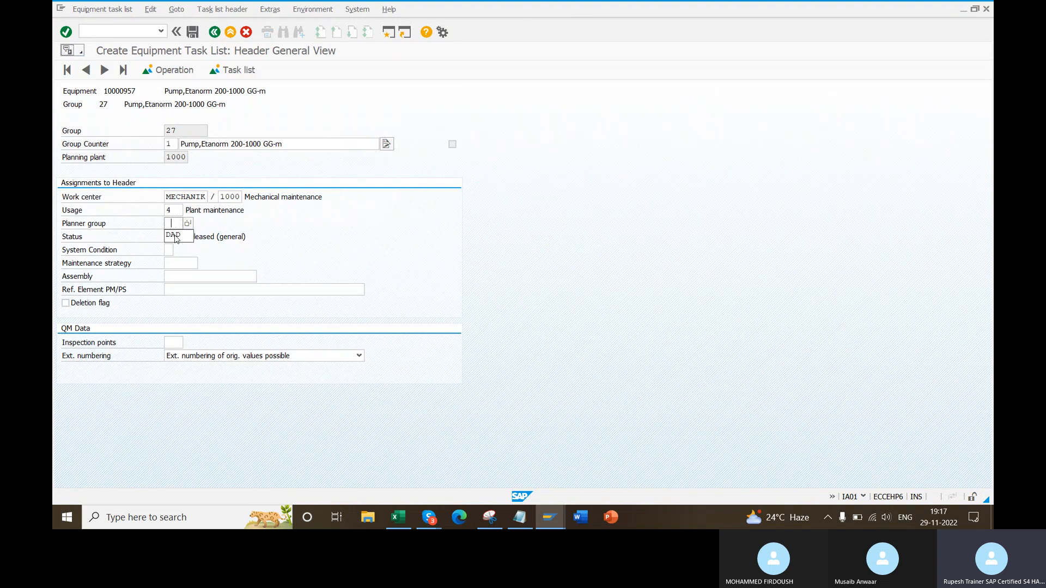
left_click(176, 238)
key("shift+Tab")
left_click(177, 237)
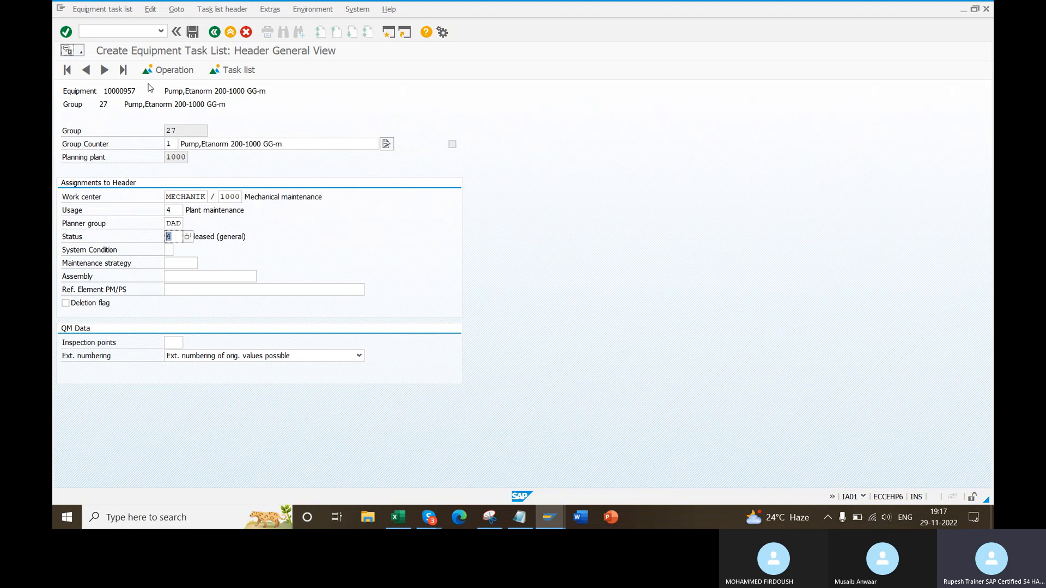
left_click(175, 73)
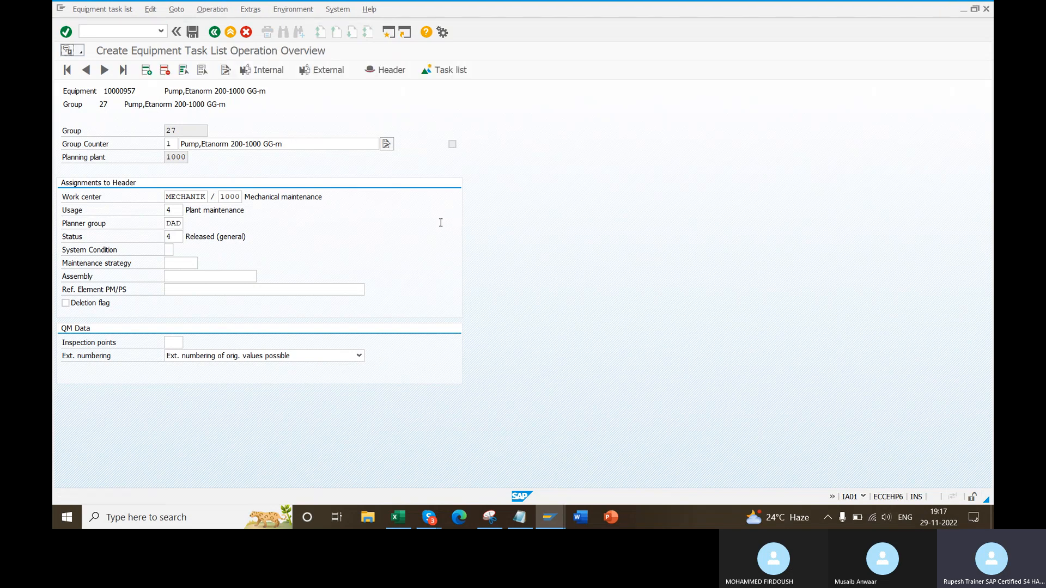
- Check the equipment number in the task list header and again in the operation overview
left_click(379, 69)
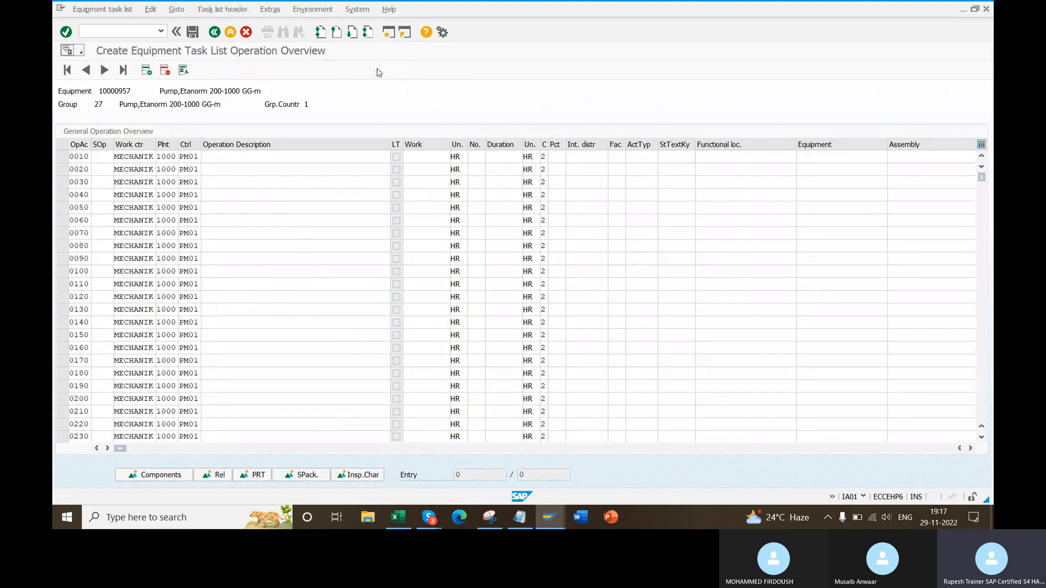
left_click_drag(138, 91, 107, 93)
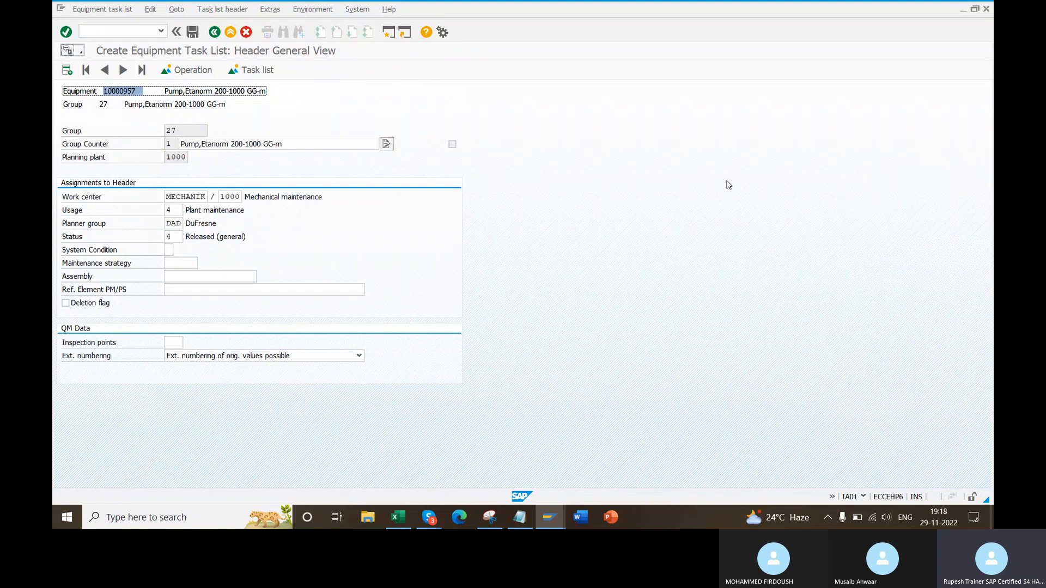
left_click(201, 70)
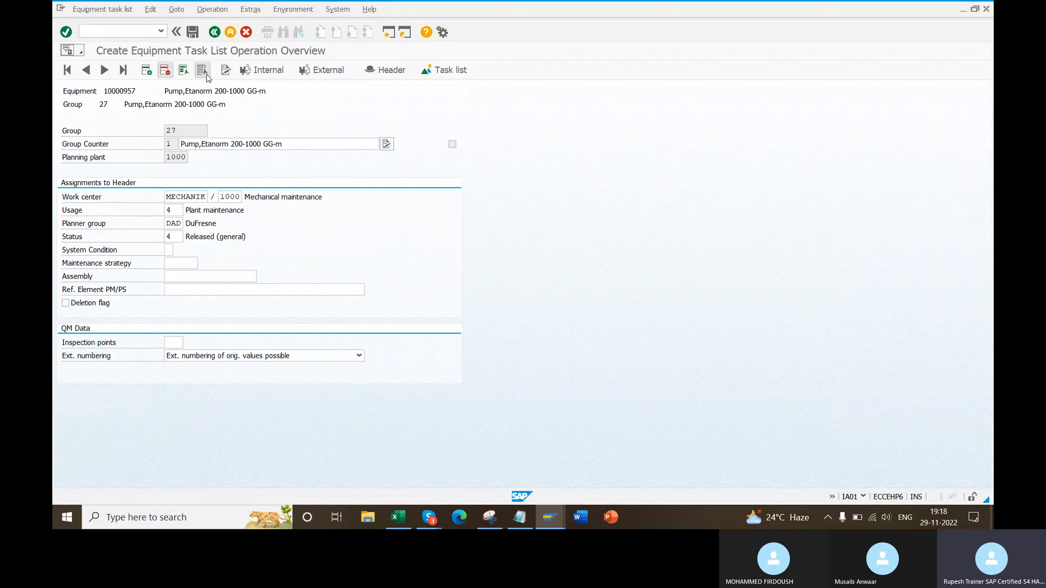
left_click(114, 91)
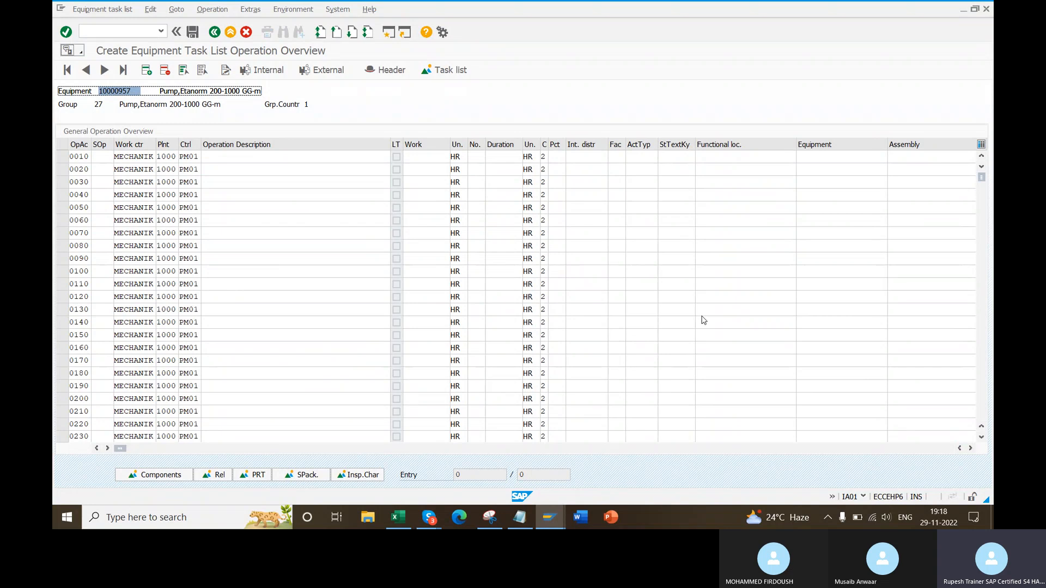
- Enter the descriptions "oul top up", "enigne", "gear box", "oul top up" and "i love" for operations 0010 to 0050
left_click(246, 157)
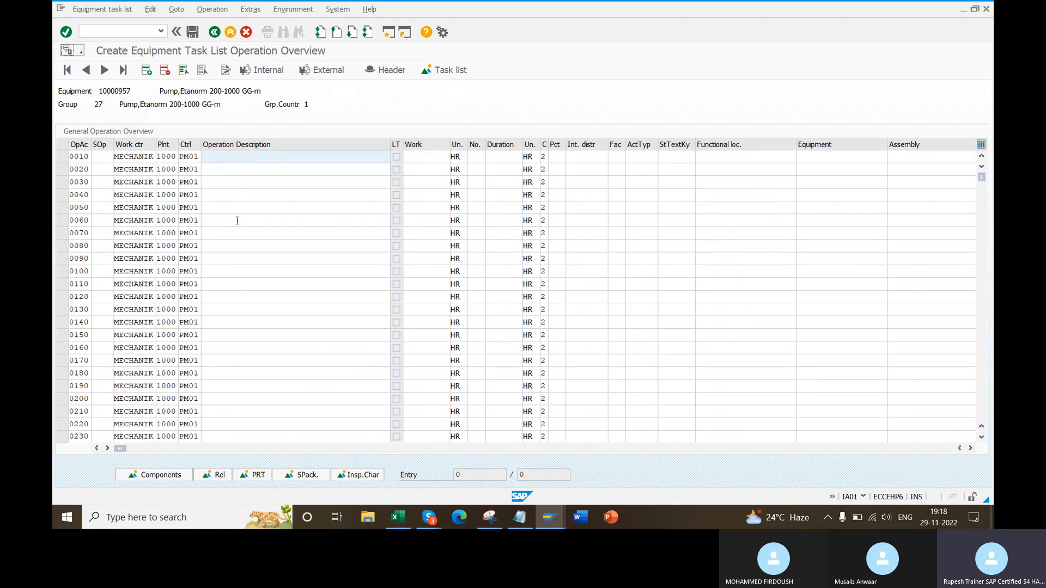
type("oul top up")
left_click(265, 172)
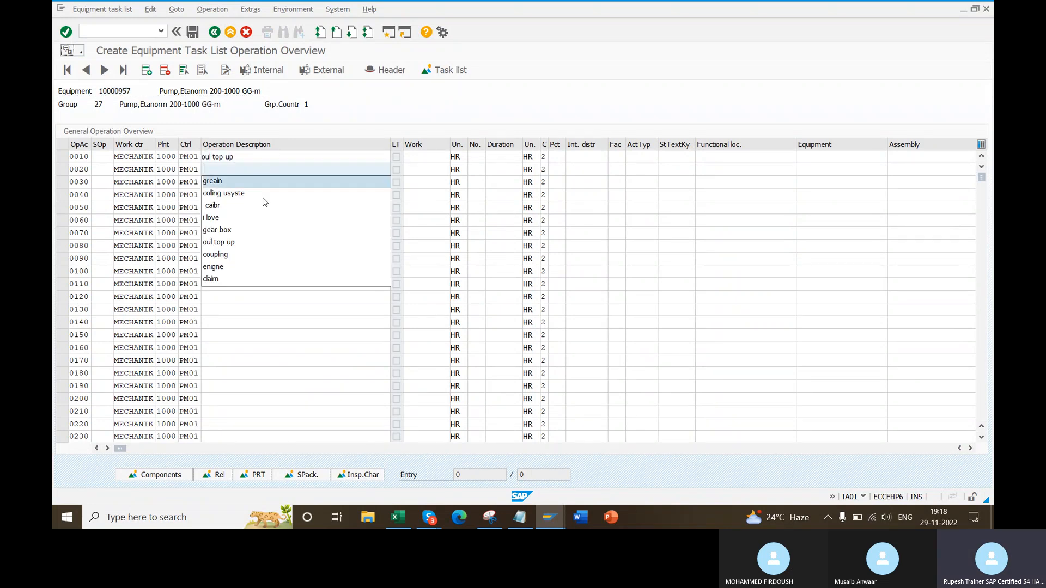
left_click(263, 265)
left_click(281, 185)
left_click(276, 241)
left_click(277, 194)
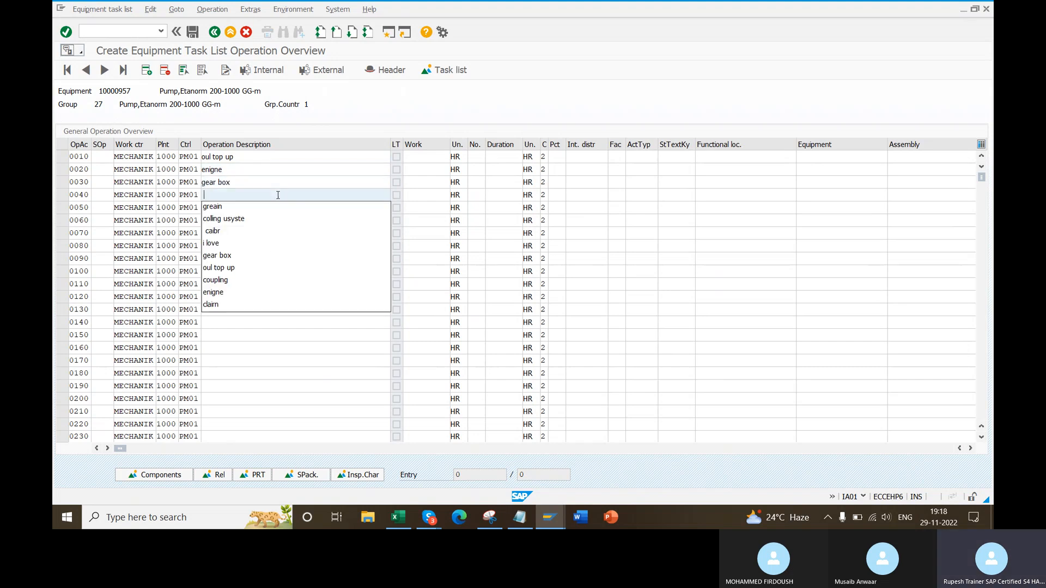
left_click(261, 272)
left_click(319, 206)
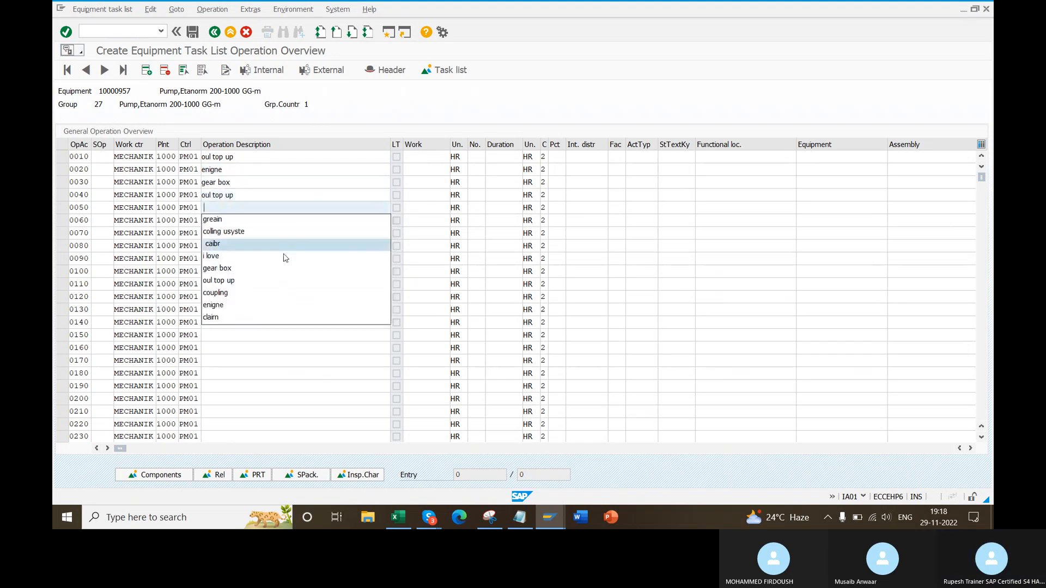
left_click(283, 256)
- Request the components view and accept activity type 1410 in the checks for operations 0010 to 0050
double_click(137, 91)
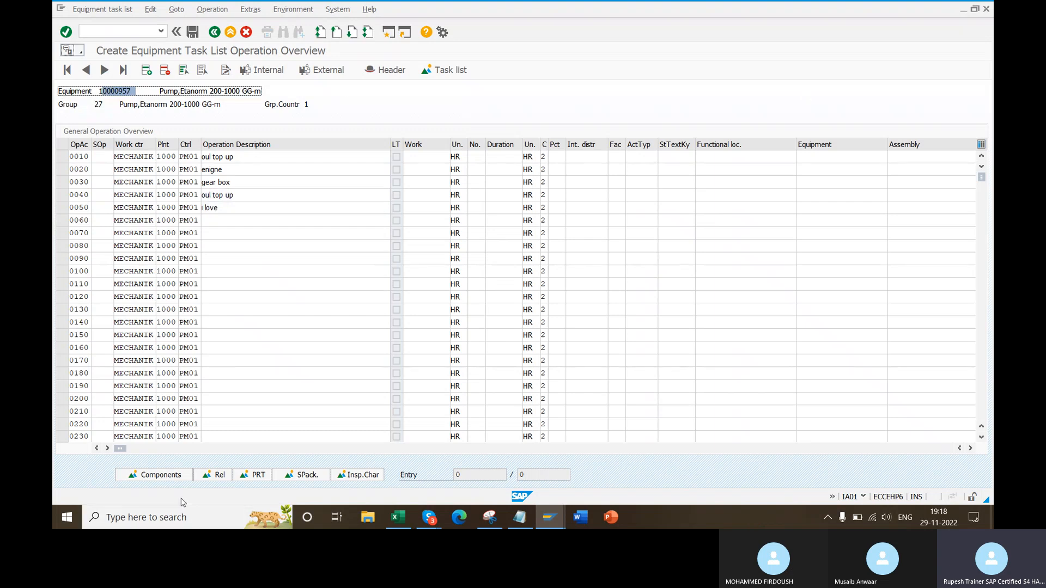
left_click(155, 475)
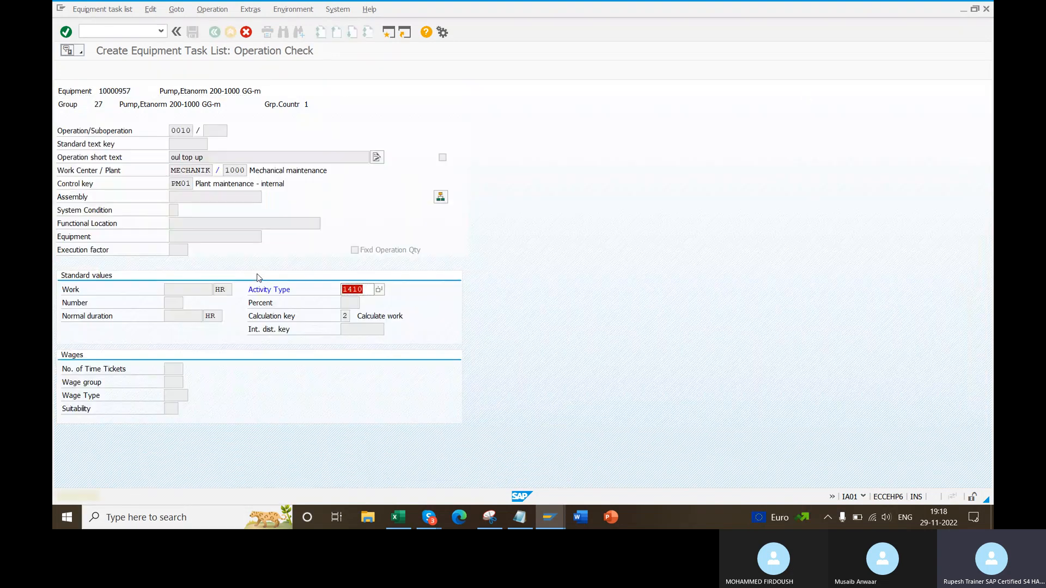
key("Return")
key("Return")
key("Return")
key("Return")
key("Return")
key("Return")
key("Return")
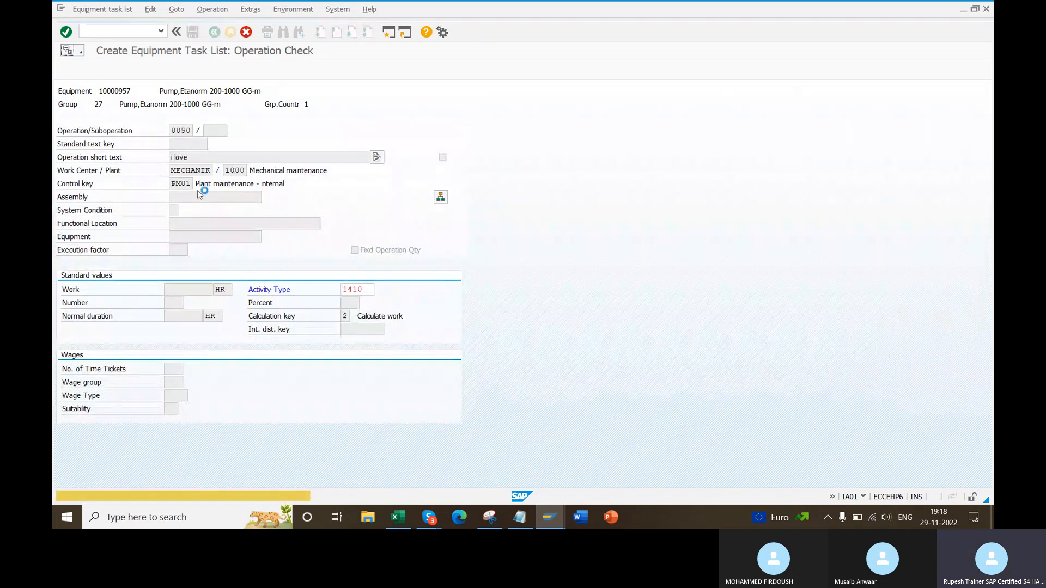
key("Return")
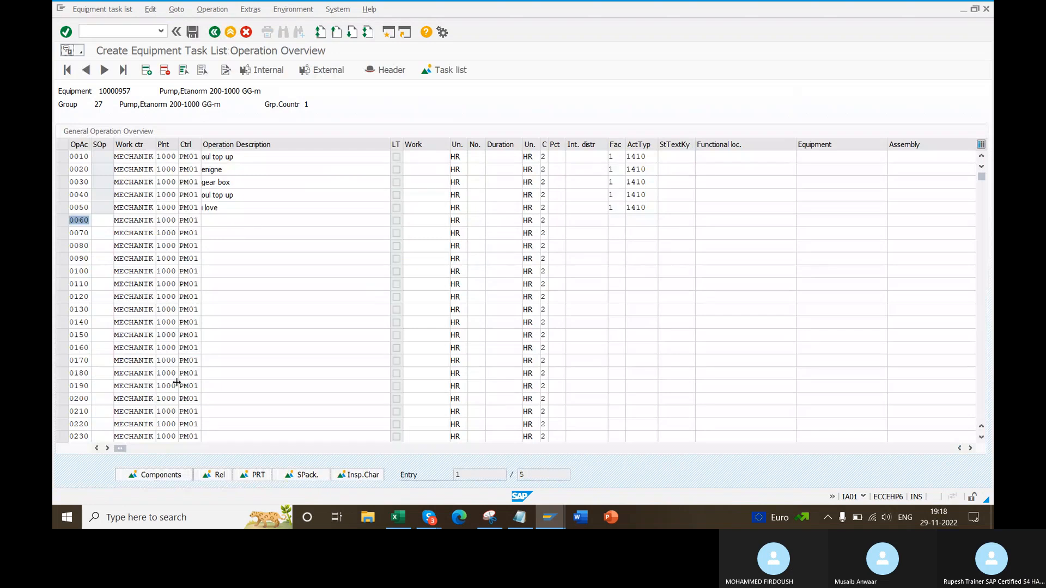
- Select operation 0030 gear box and open the structure list for choosing its components
left_click(181, 477)
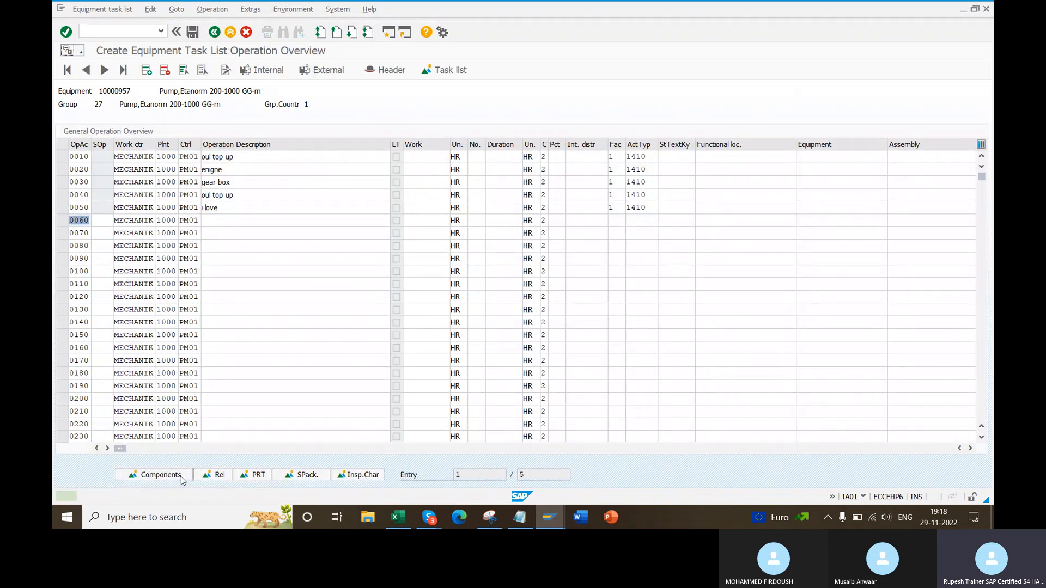
left_click(61, 182)
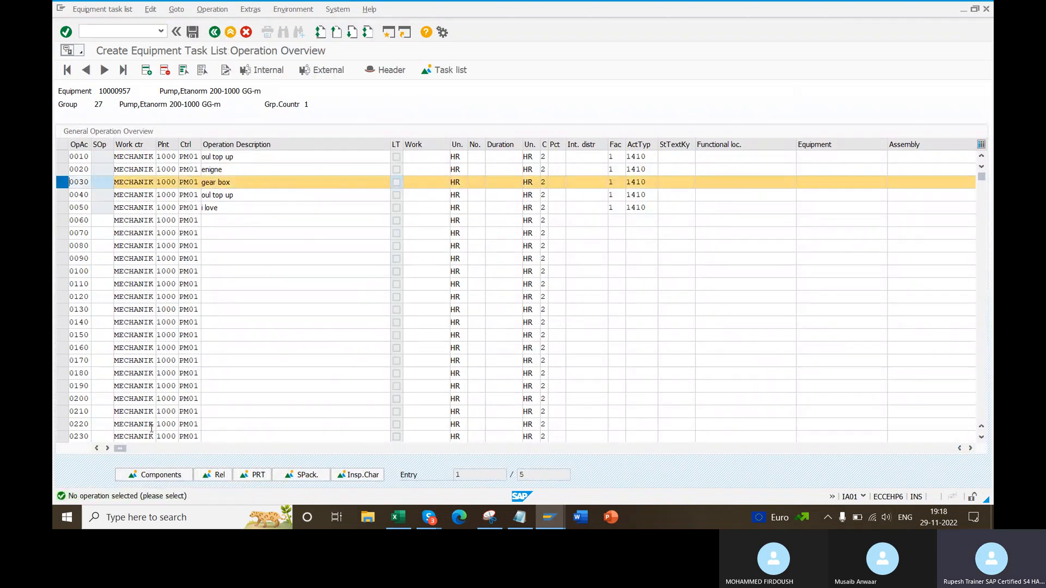
left_click(171, 478)
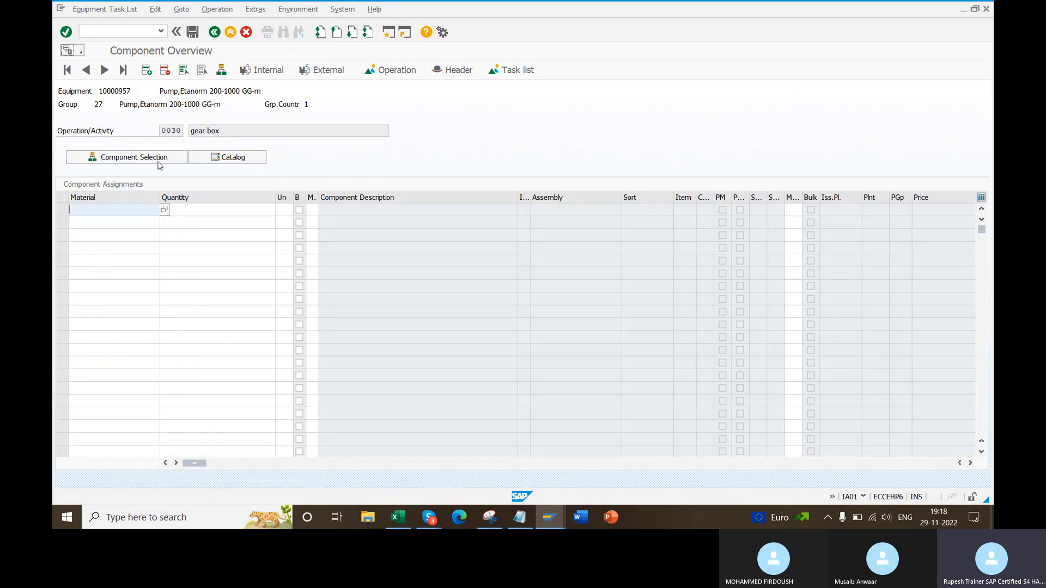
left_click(162, 160)
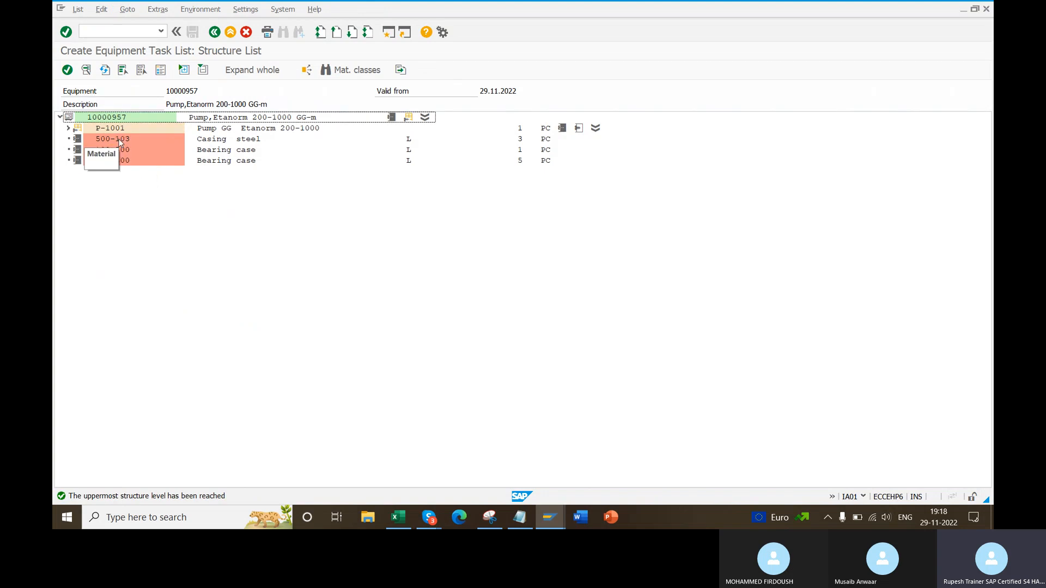
- Expand assembly P-1001, assign bearing case 102-500 to the gear box operation and return to the operation overview
left_click(70, 140)
left_click(68, 128)
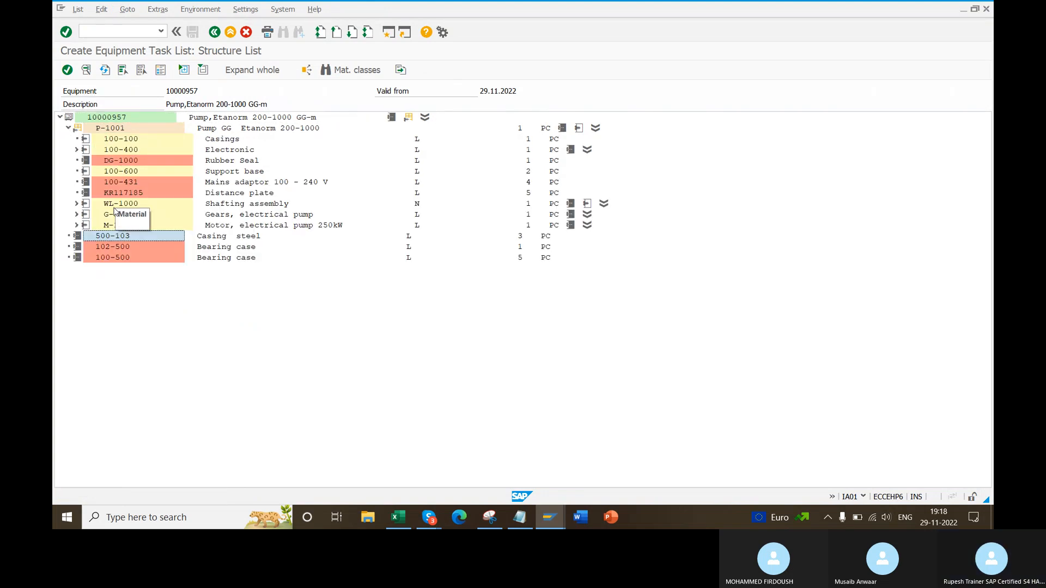
left_click(112, 129)
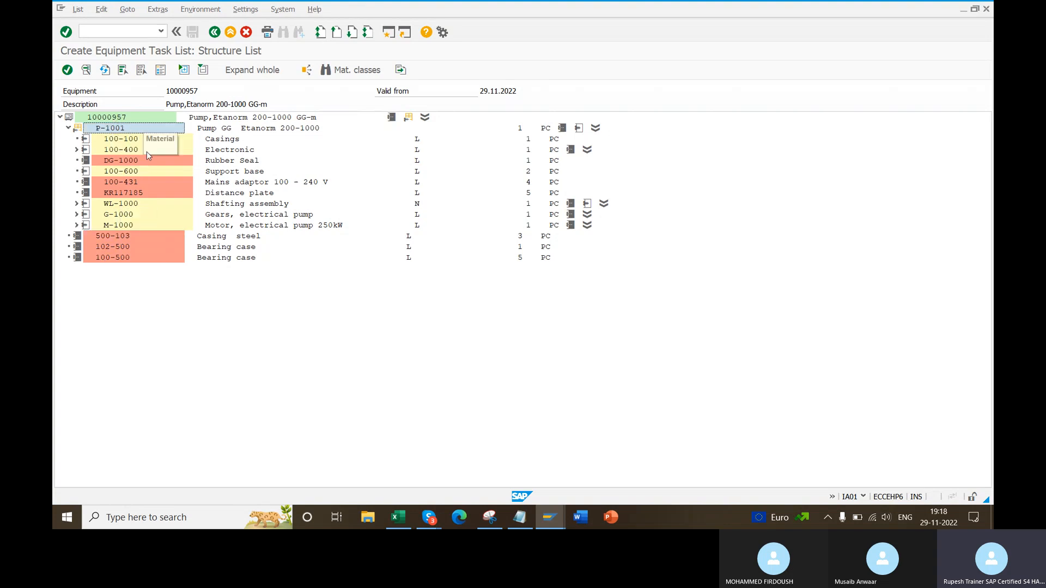
left_click(130, 249)
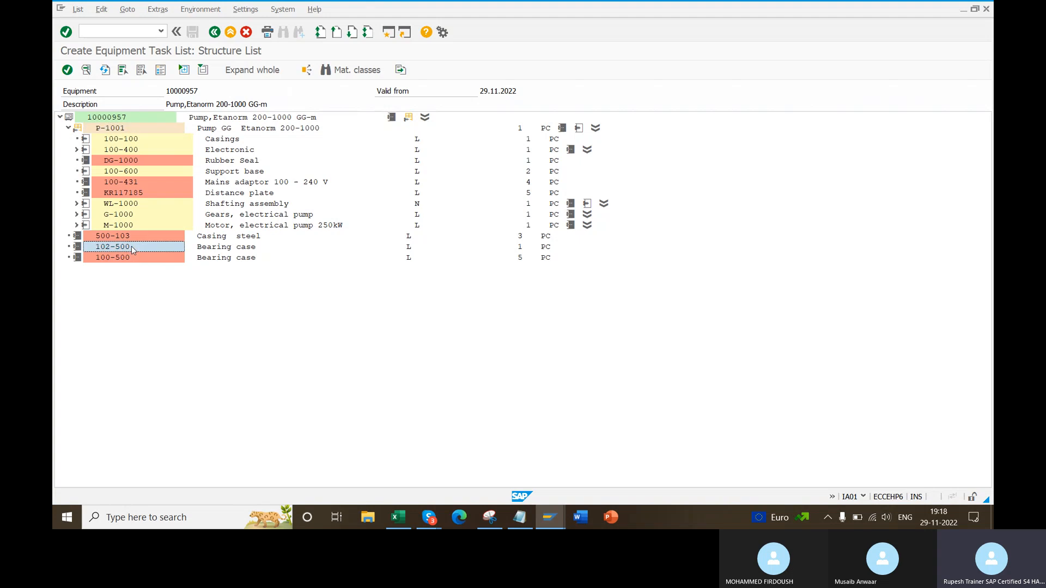
double_click(131, 248)
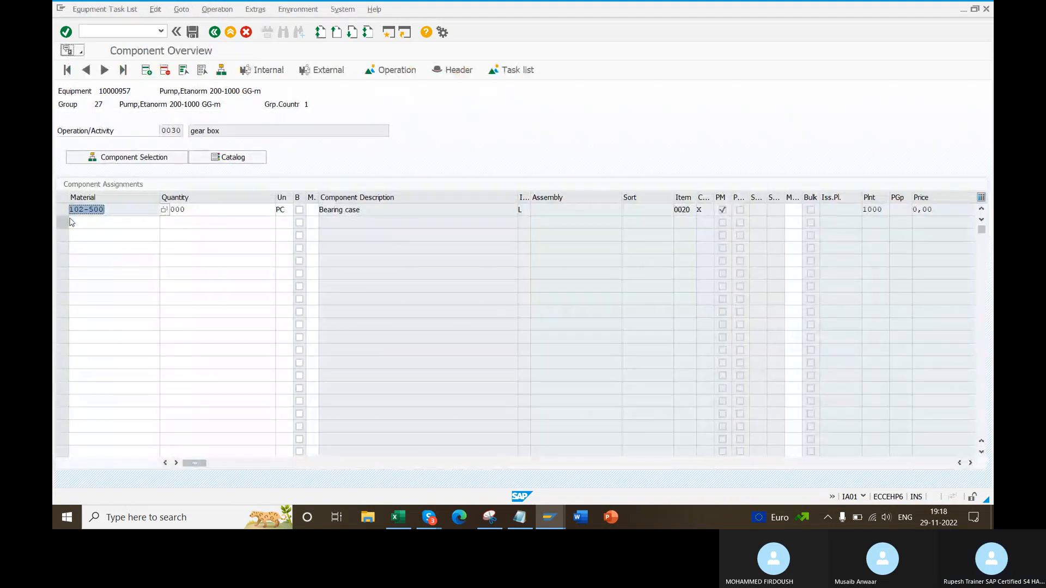
left_click(128, 223)
left_click(126, 261)
left_click(124, 295)
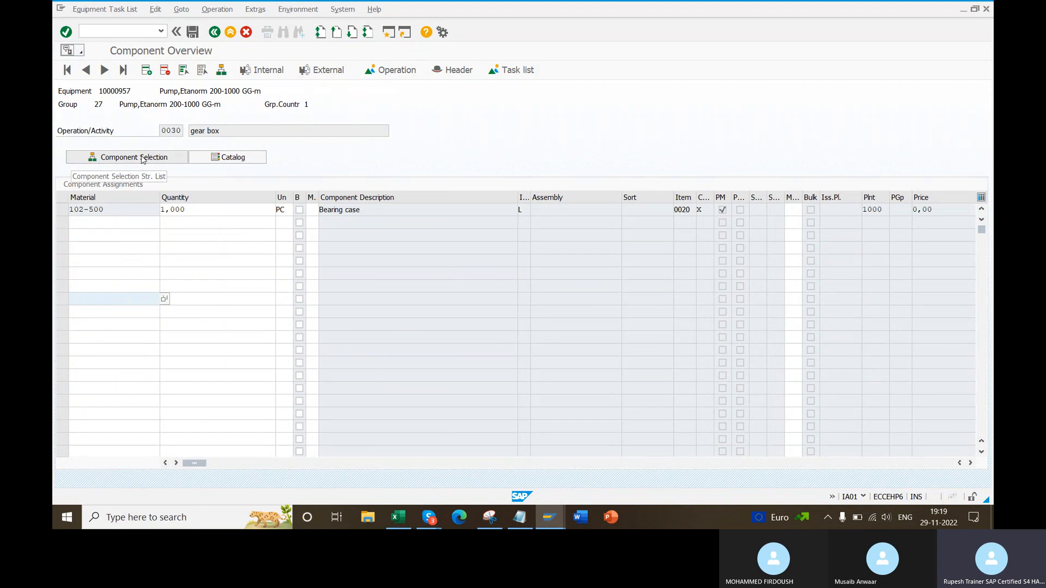
right_click(543, 107)
left_click(566, 141)
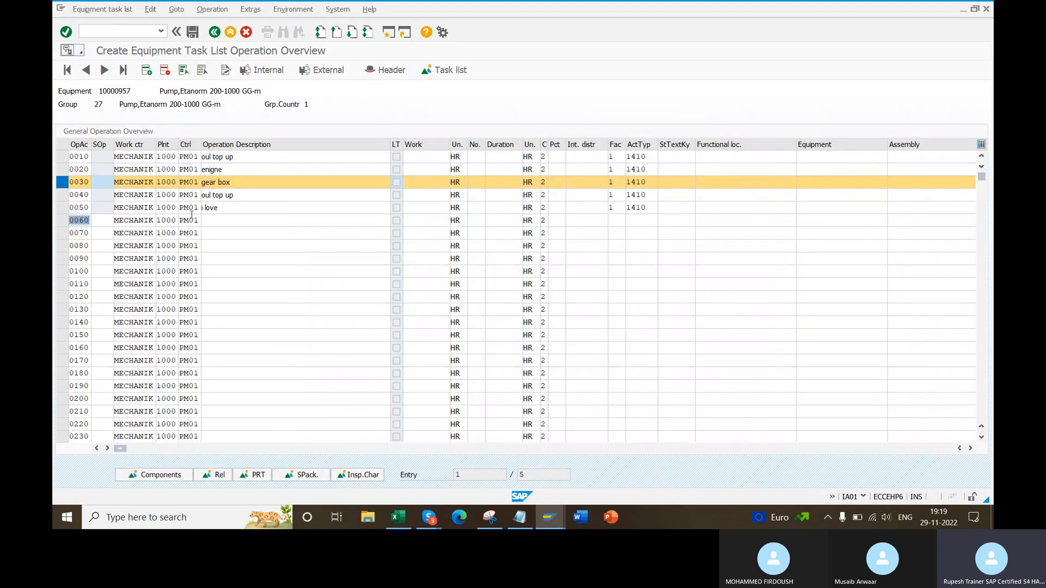
- Try to change operation 0050 to control key PM03 with cost element 510060
double_click(190, 211)
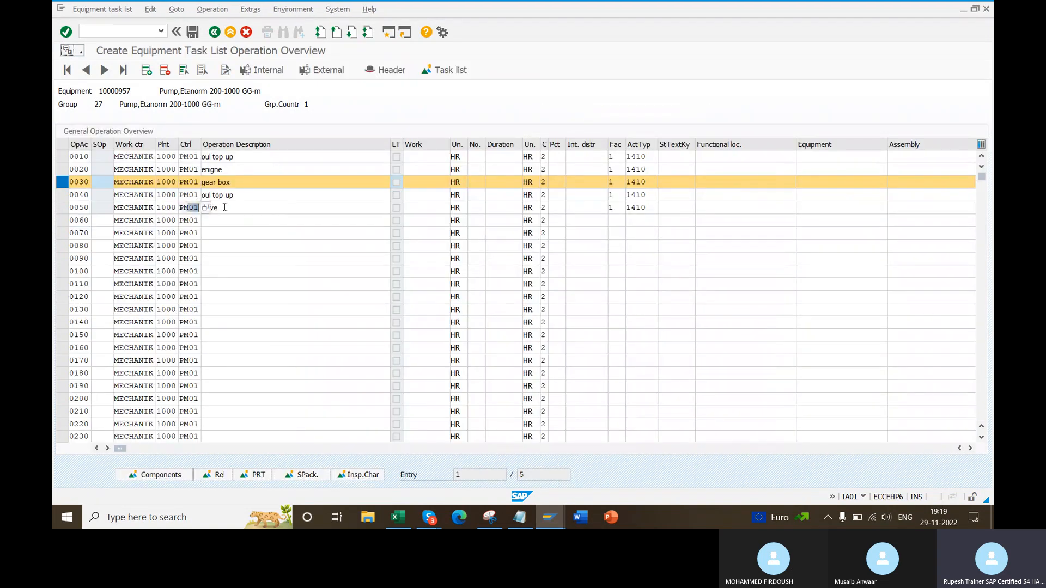
type("PM03")
key("Return")
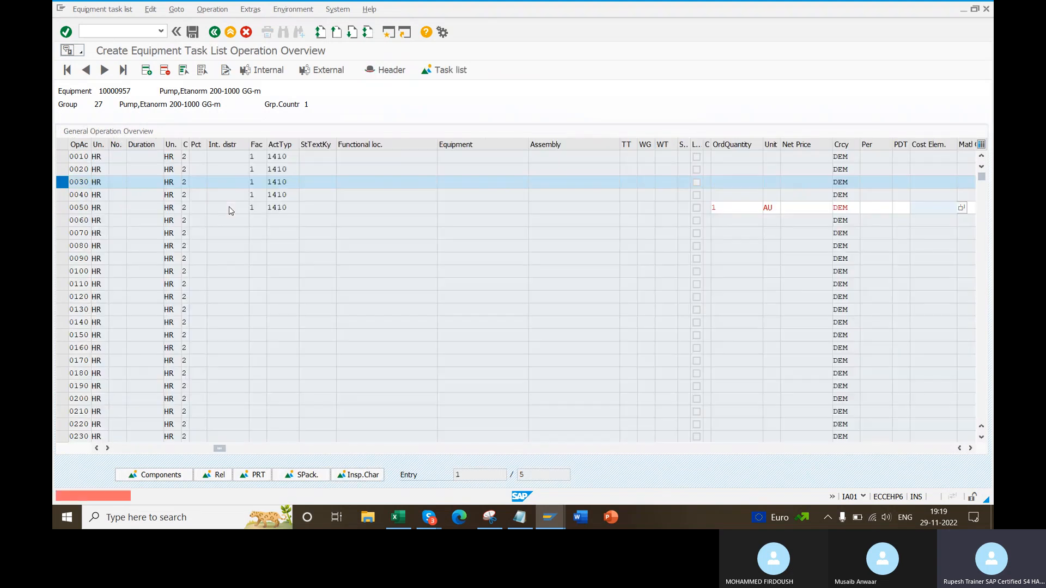
key("Down")
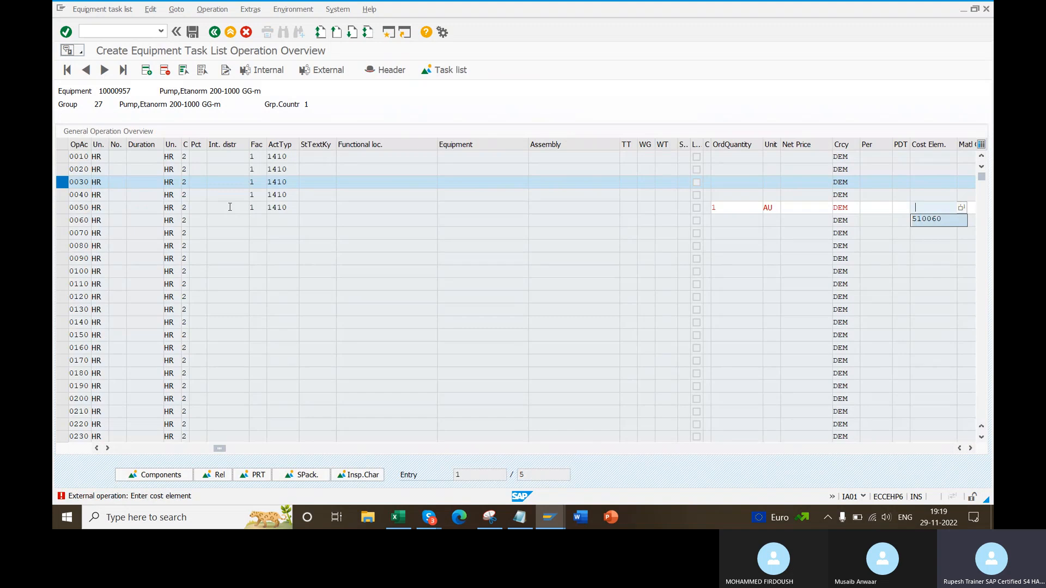
key("Return")
key("Return")
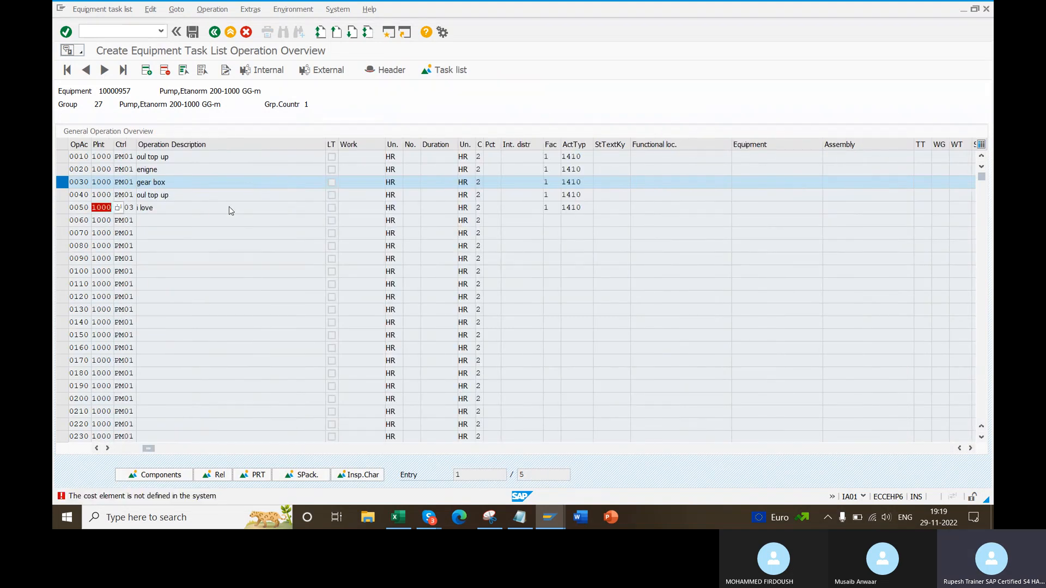
key("Return")
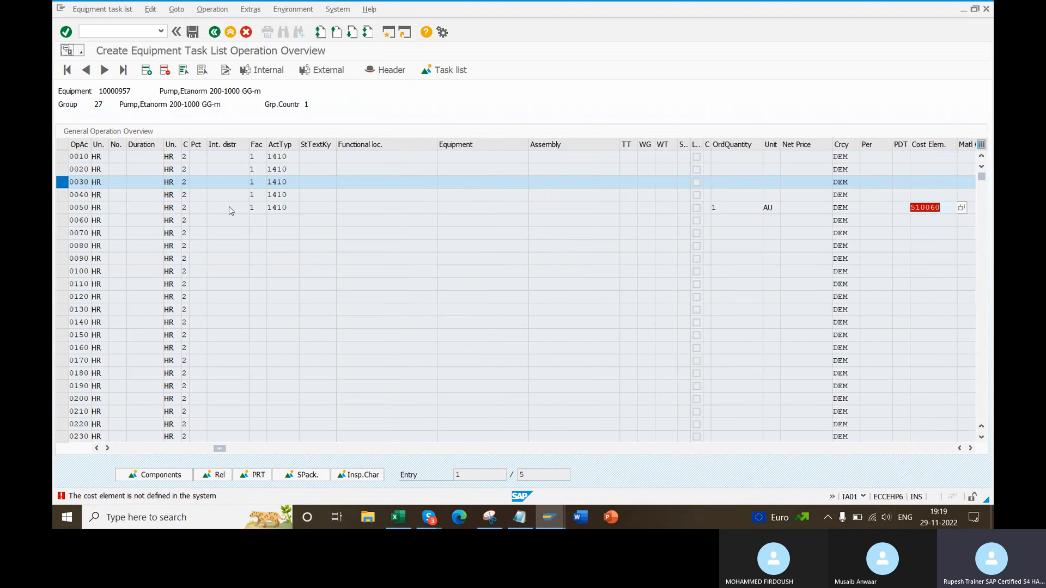
- Clear the cost element of operation 0050 and set its control key back to PM01
key("Delete")
key("Return")
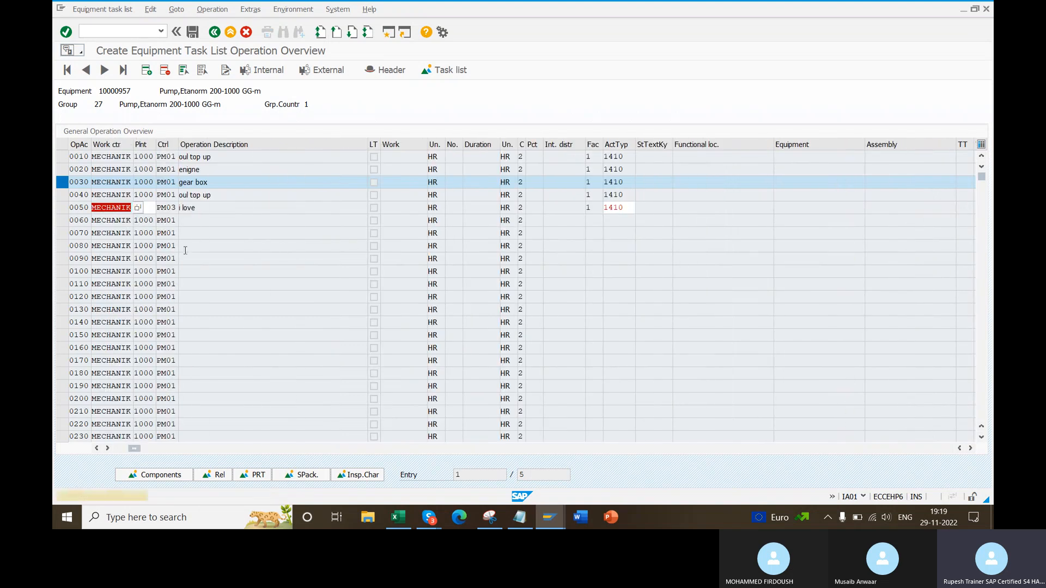
left_click(151, 207)
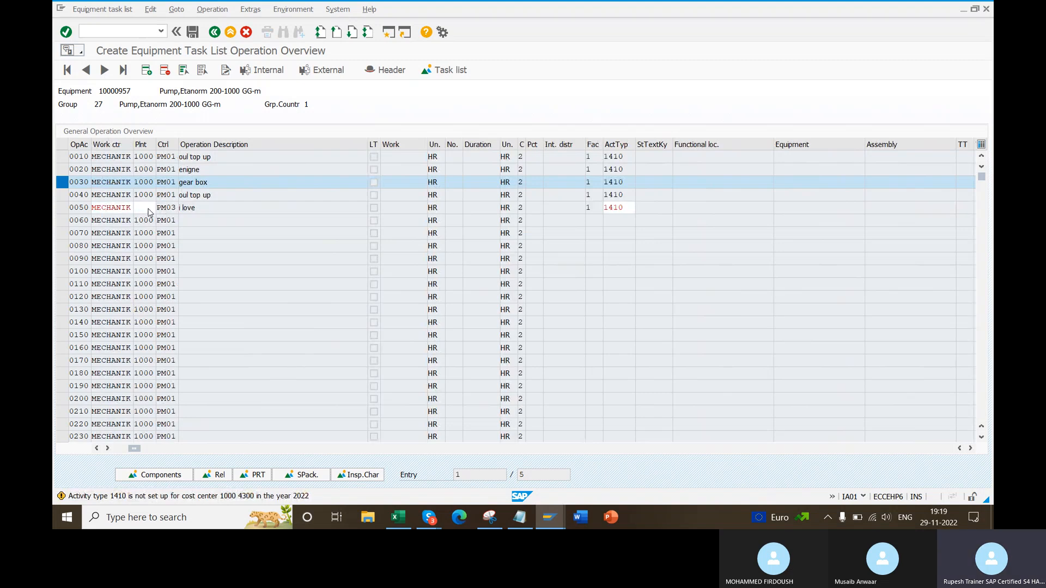
key("Return")
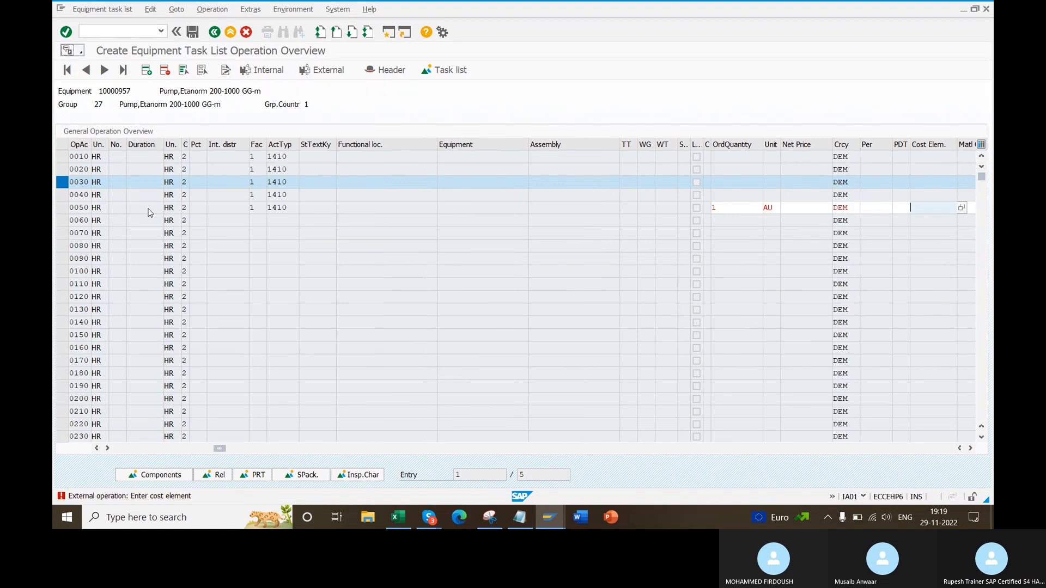
left_click_drag(198, 455, 88, 457)
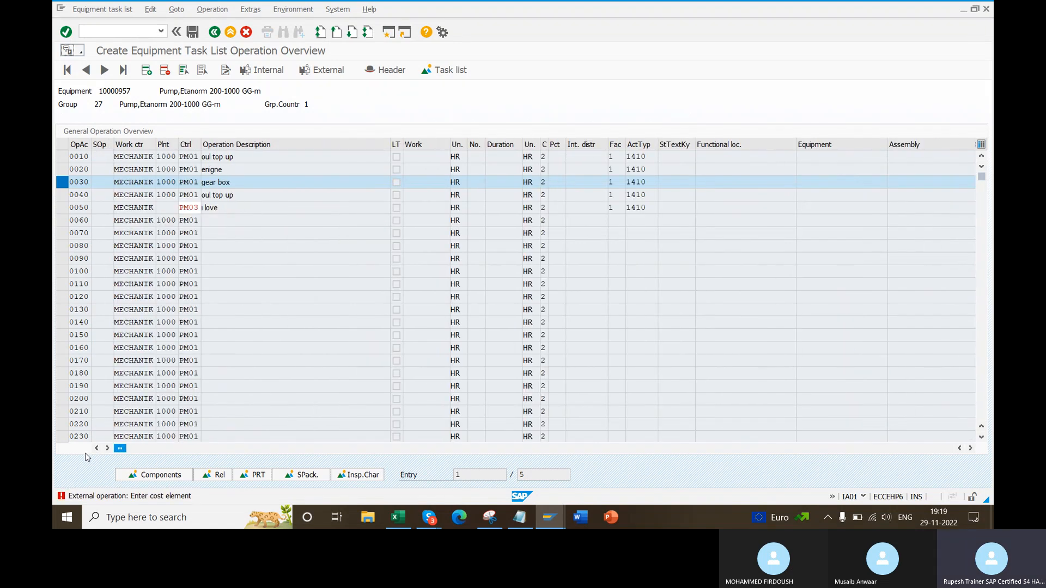
type("1")
key("Return")
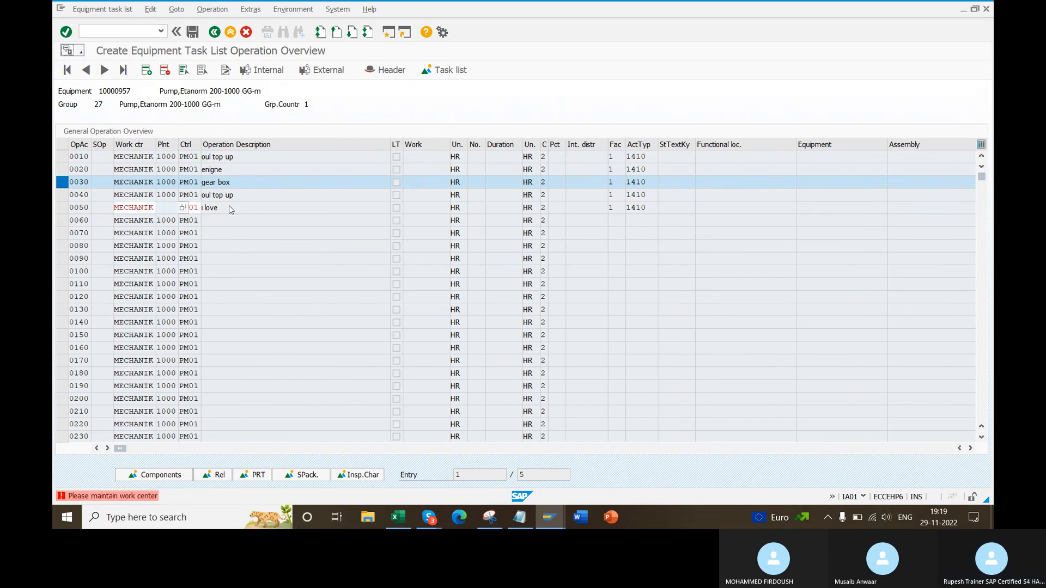
- Set the plant of operation 0050 to 1000, accept its operation check and save the equipment task list
type("1000")
key("Return")
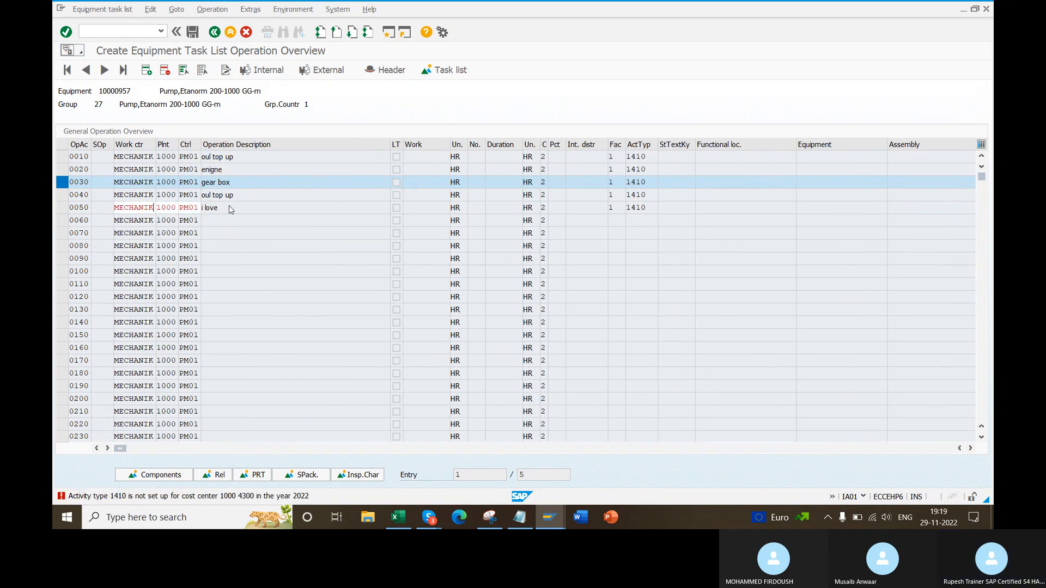
key("Return")
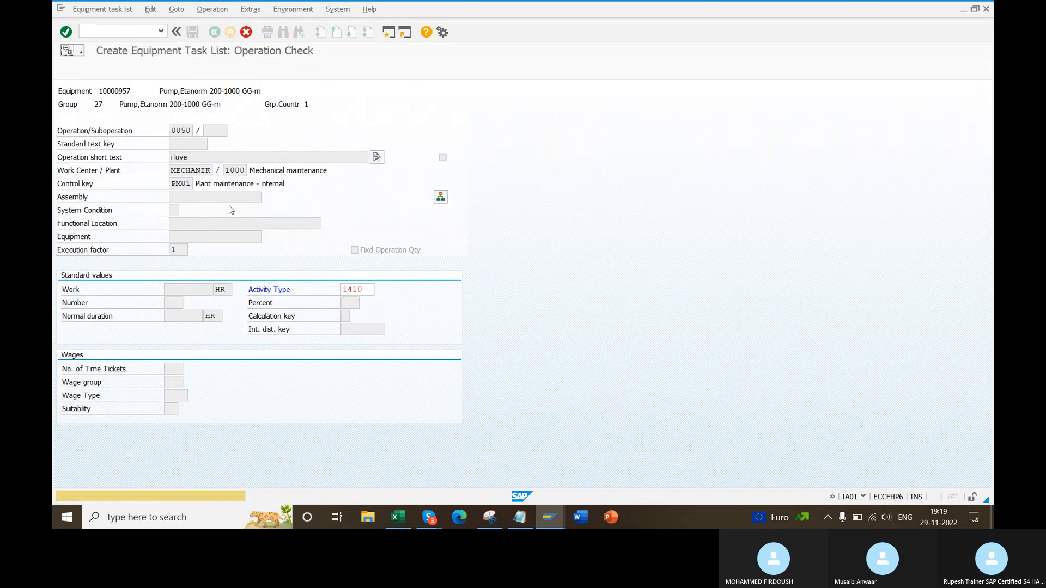
key("Return")
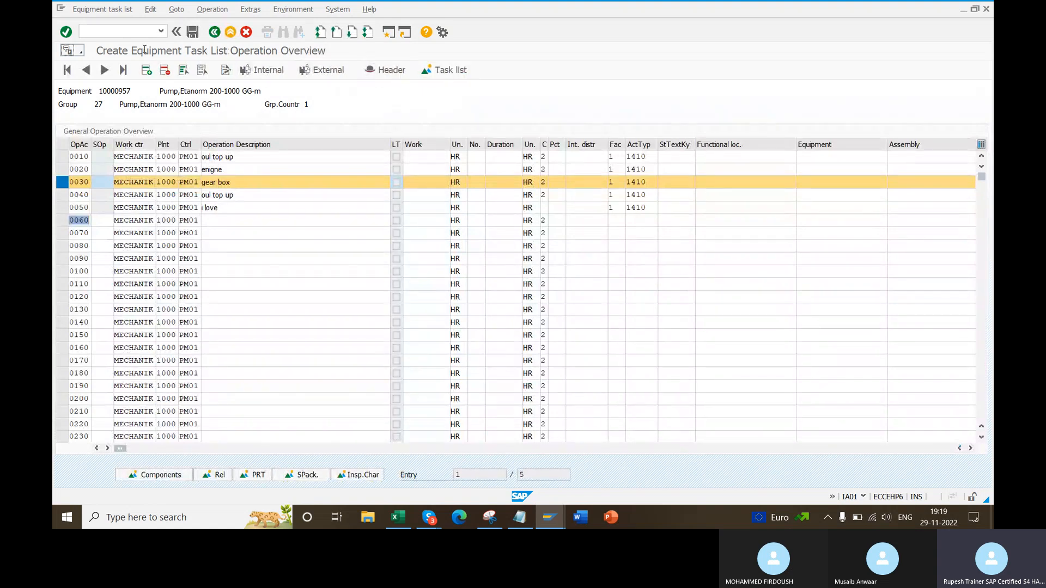
left_click(122, 91)
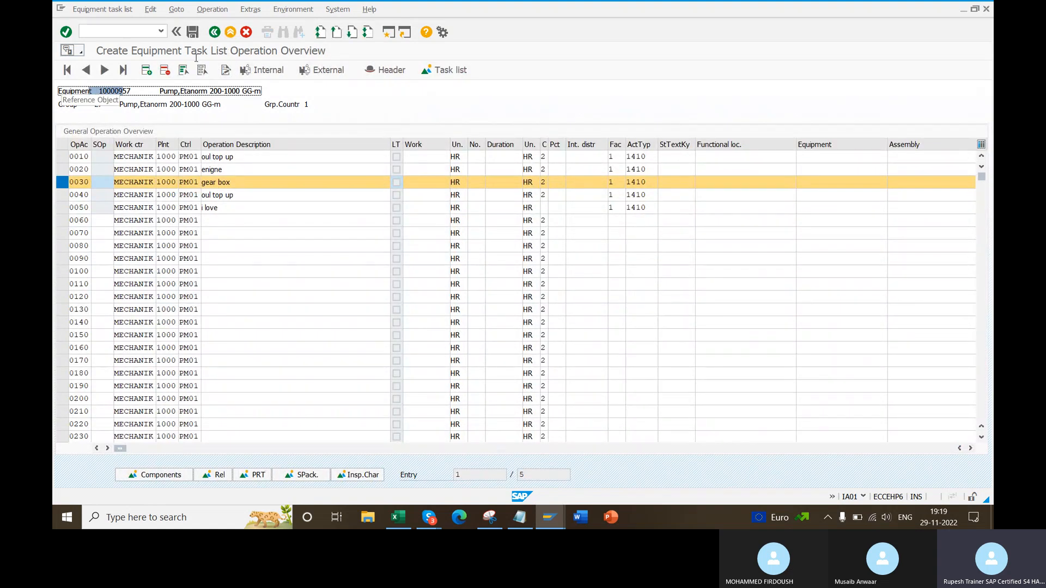
left_click(193, 33)
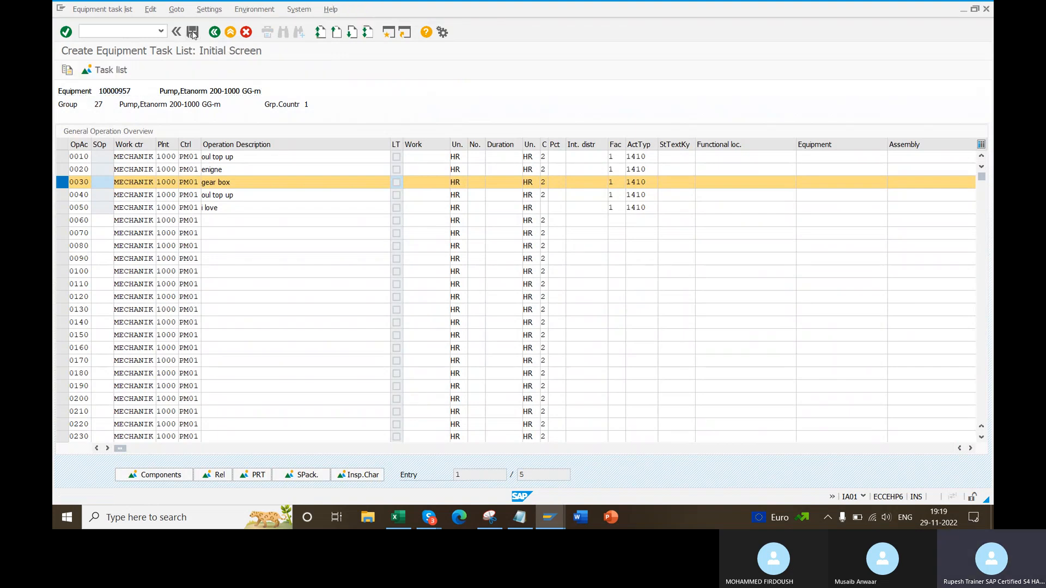
- Create a new session and start transaction IA09 for displaying task lists
left_click(299, 10)
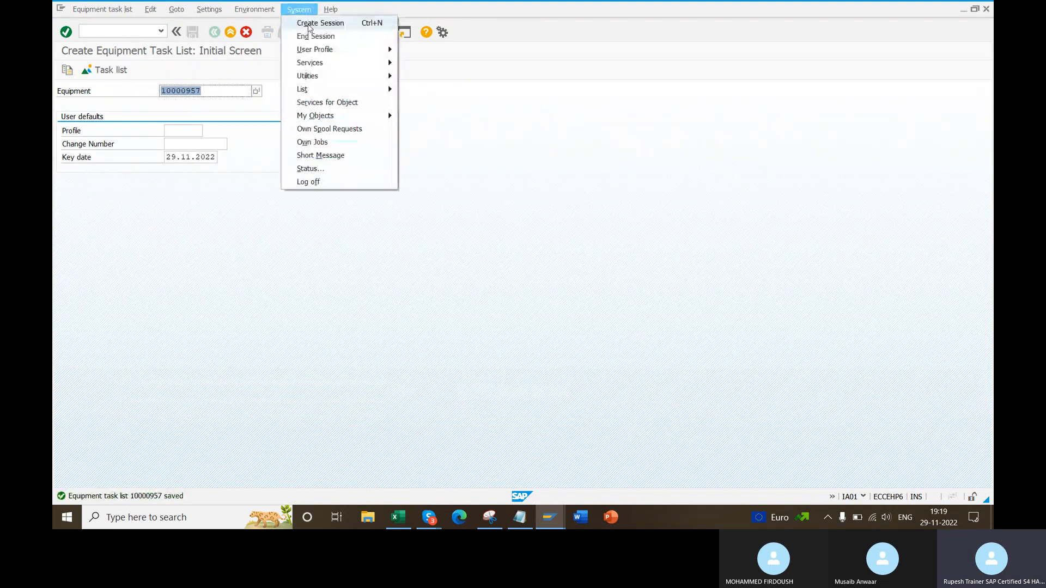
left_click(653, 110)
key("F12")
type("ia")
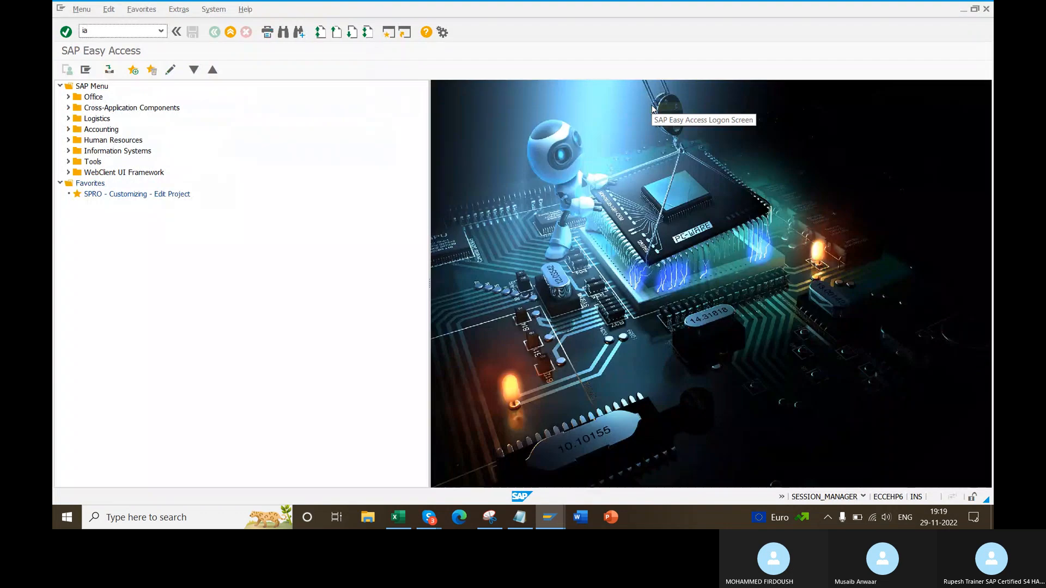
type("09")
key("Return")
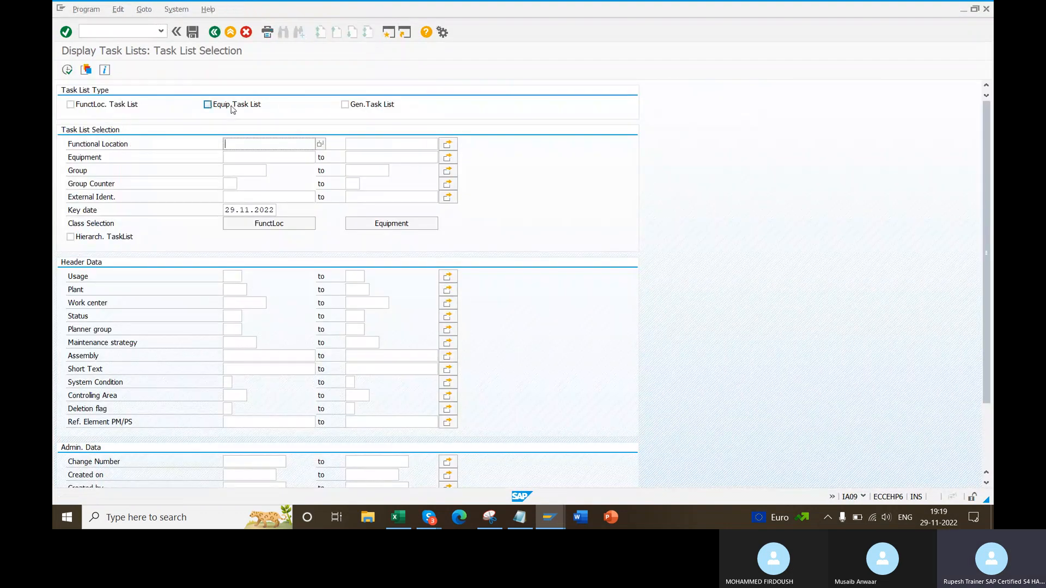
- List the equipment and general task lists with a Created on date of 28.11.2022
left_click(208, 105)
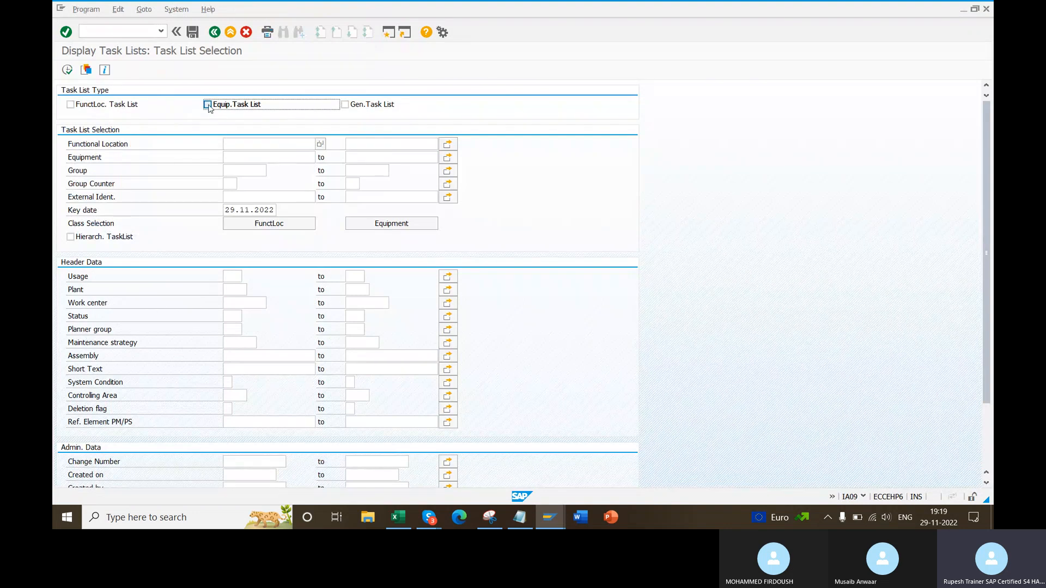
left_click(344, 105)
scroll(225, 278, "down", 3)
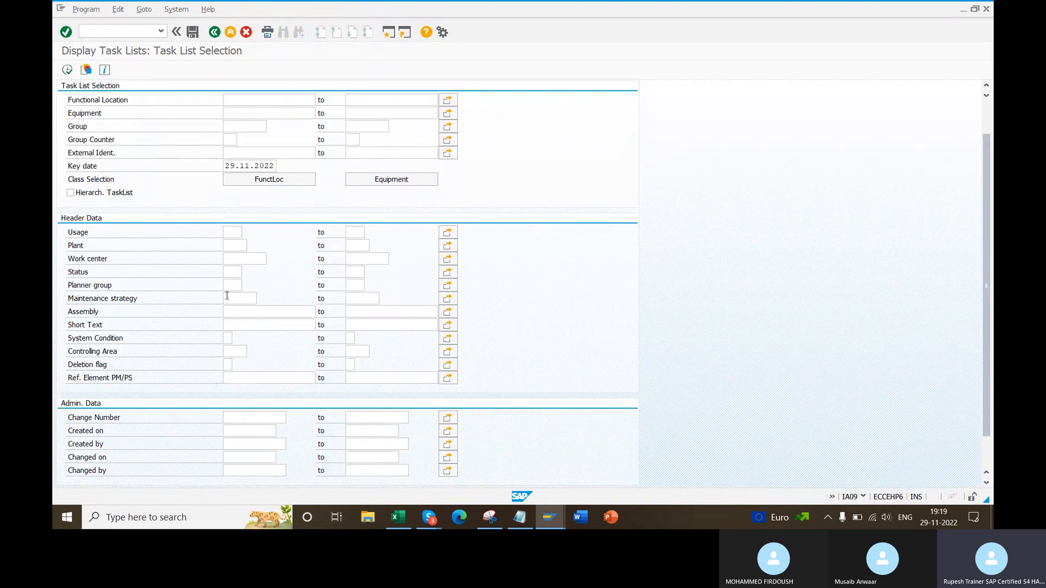
left_click_drag(123, 395, 284, 399)
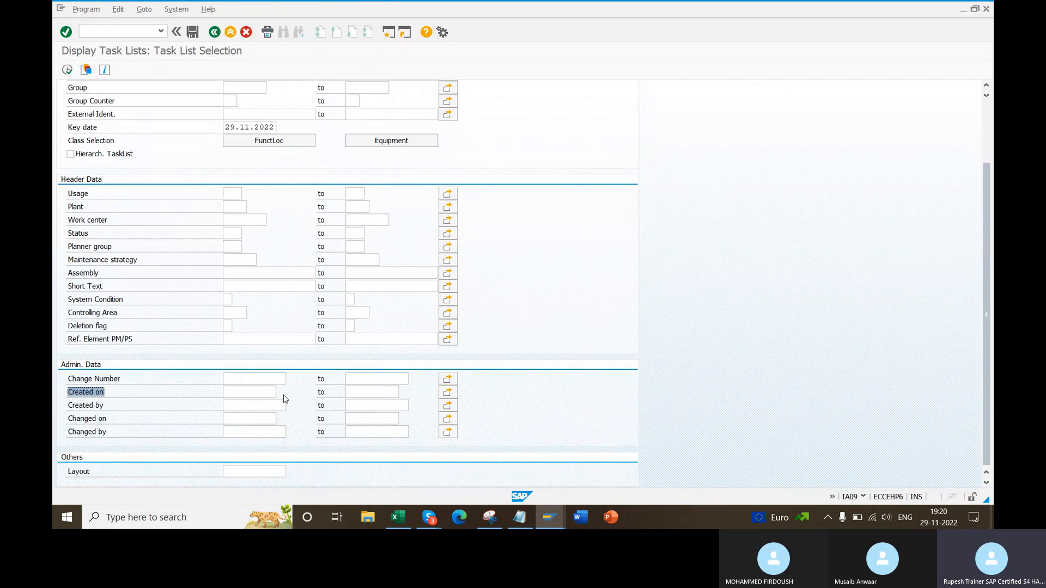
left_click(267, 394)
left_click(290, 395)
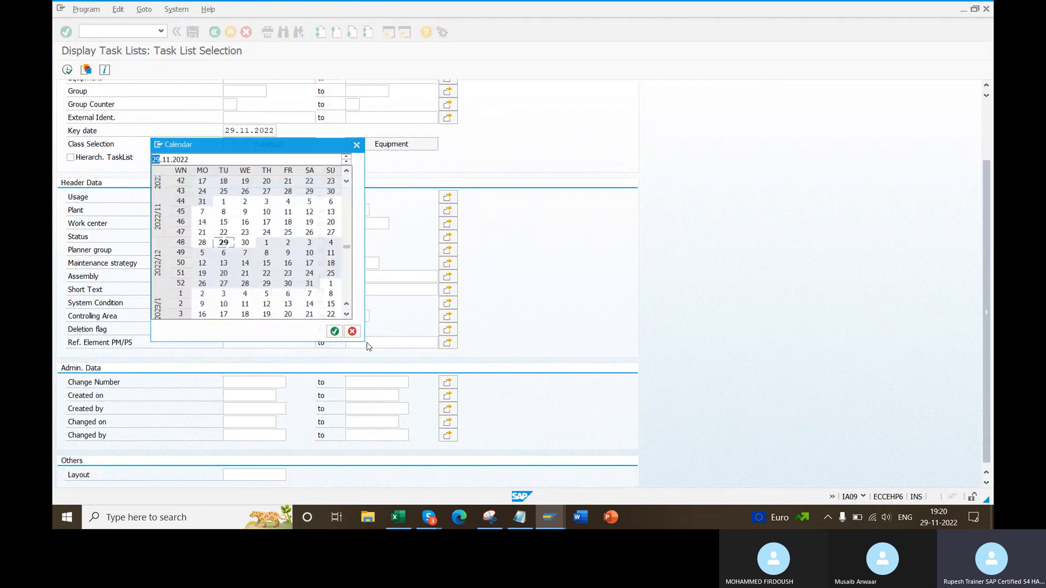
double_click(201, 243)
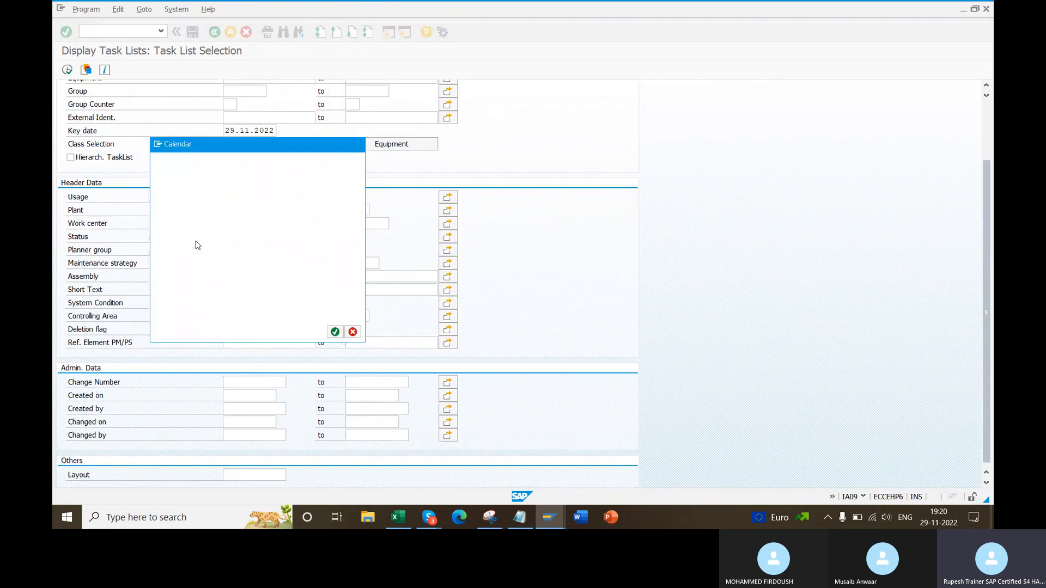
left_click(73, 72)
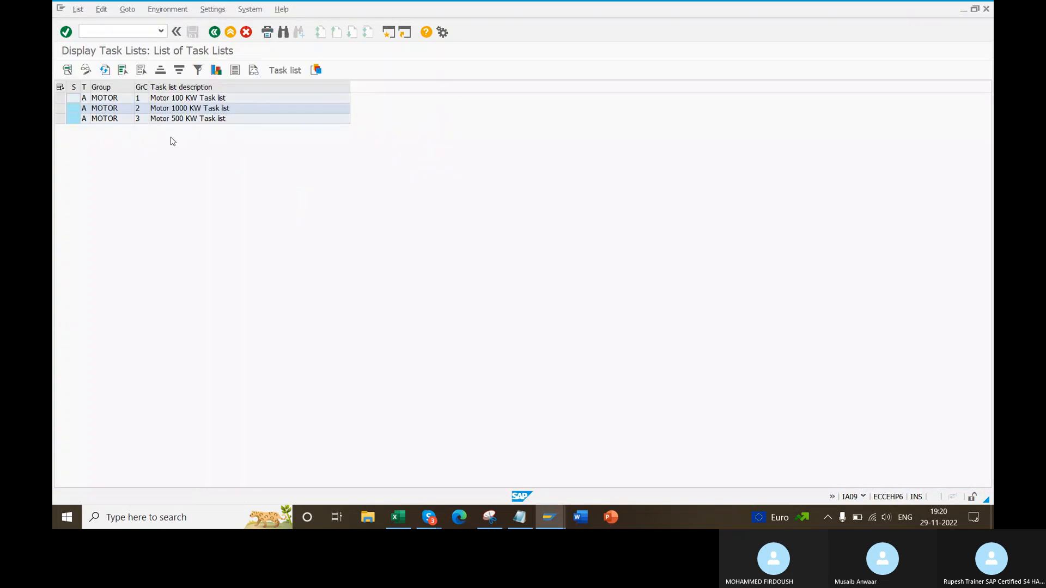
- Return to the selection, extend the Created on range to 15.12.2022 and rerun the task list display
left_click(214, 33)
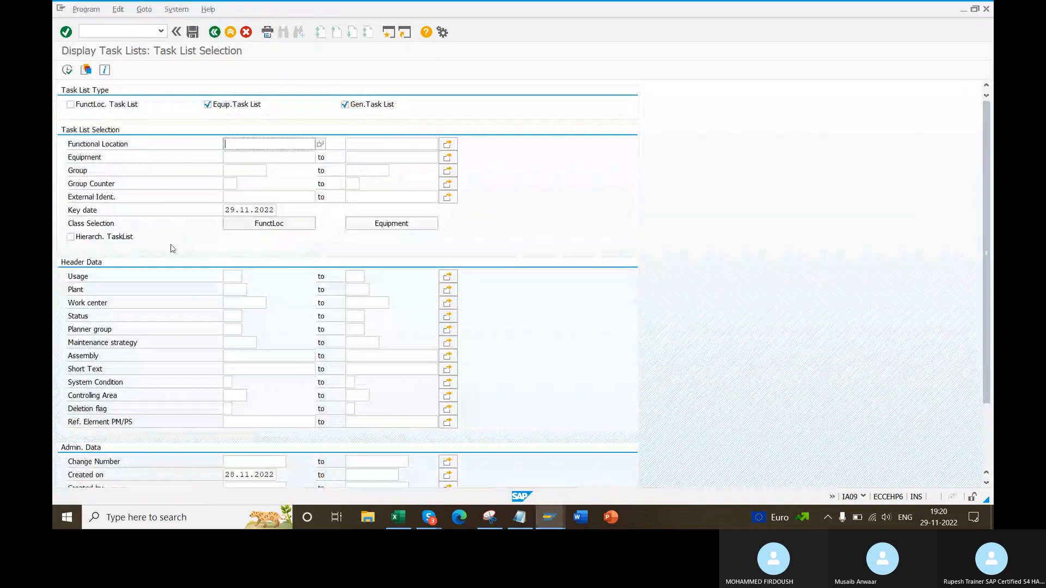
scroll(143, 311, "down", 1)
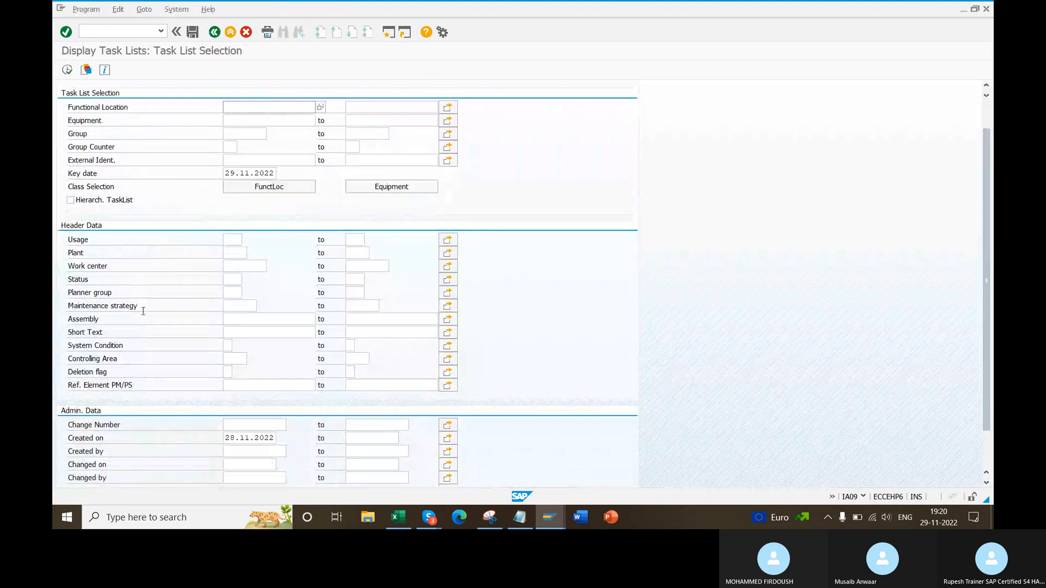
left_click(361, 439)
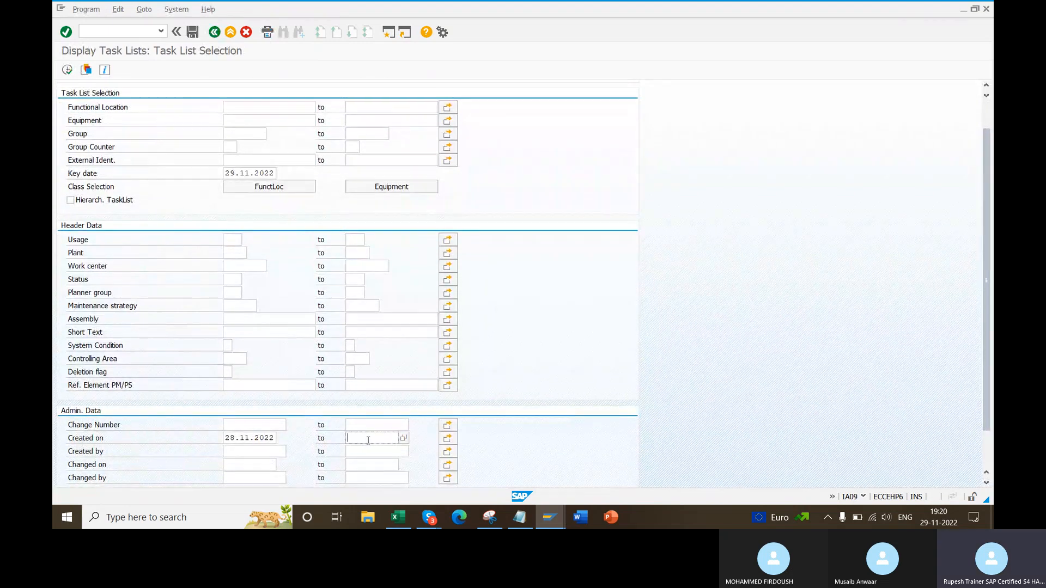
left_click(404, 439)
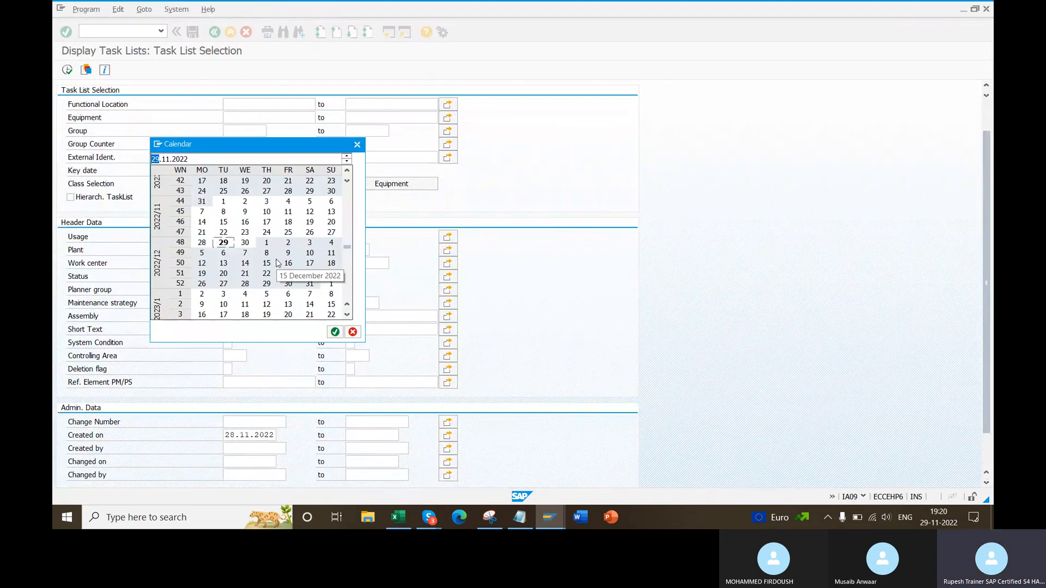
left_click(265, 263)
double_click(265, 264)
left_click(67, 69)
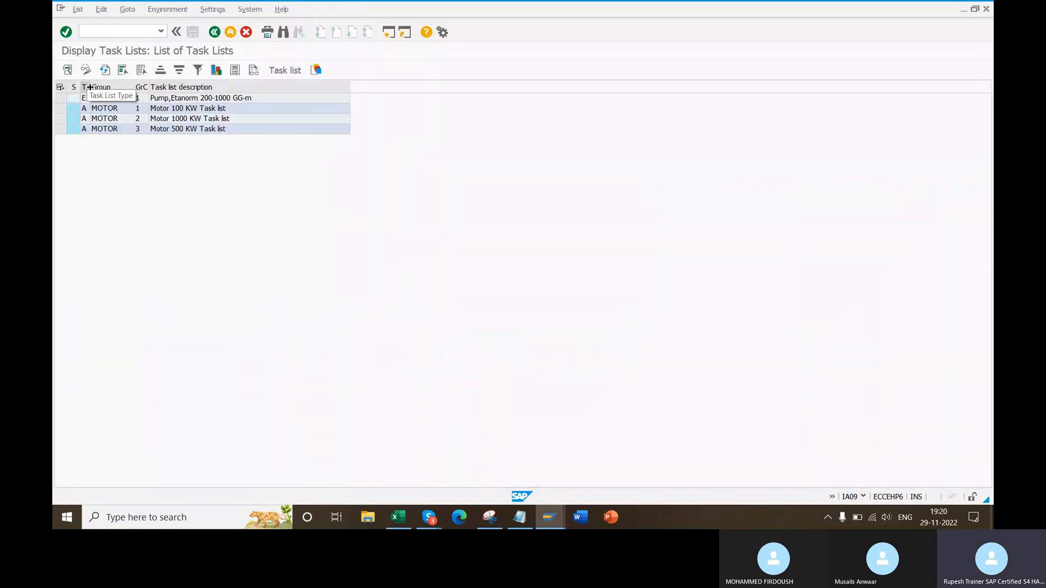
- Widen the Task List Type column and look up the meanings of types E, A and T
double_click(91, 88)
left_click(107, 102)
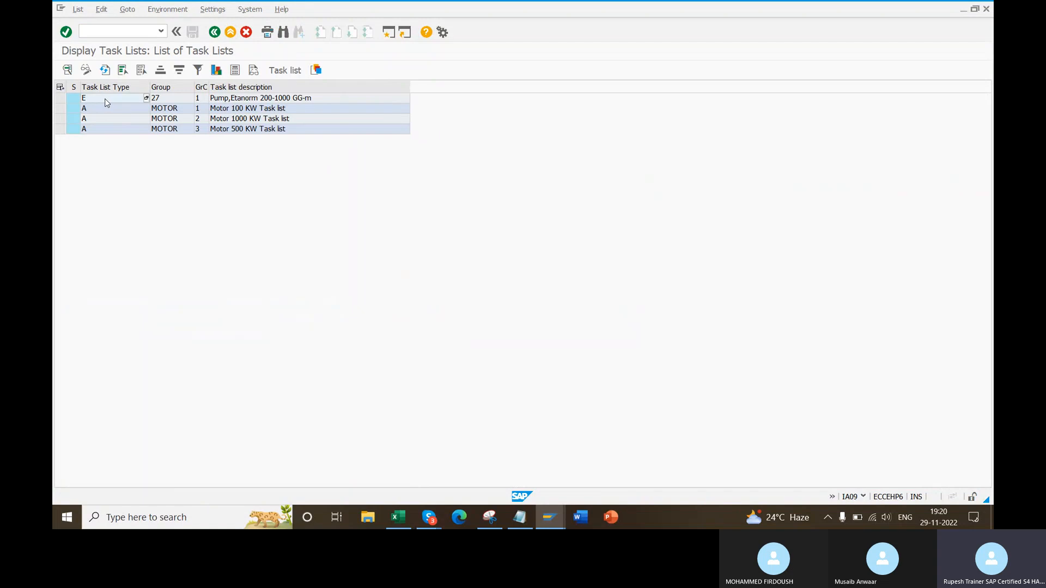
left_click(146, 98)
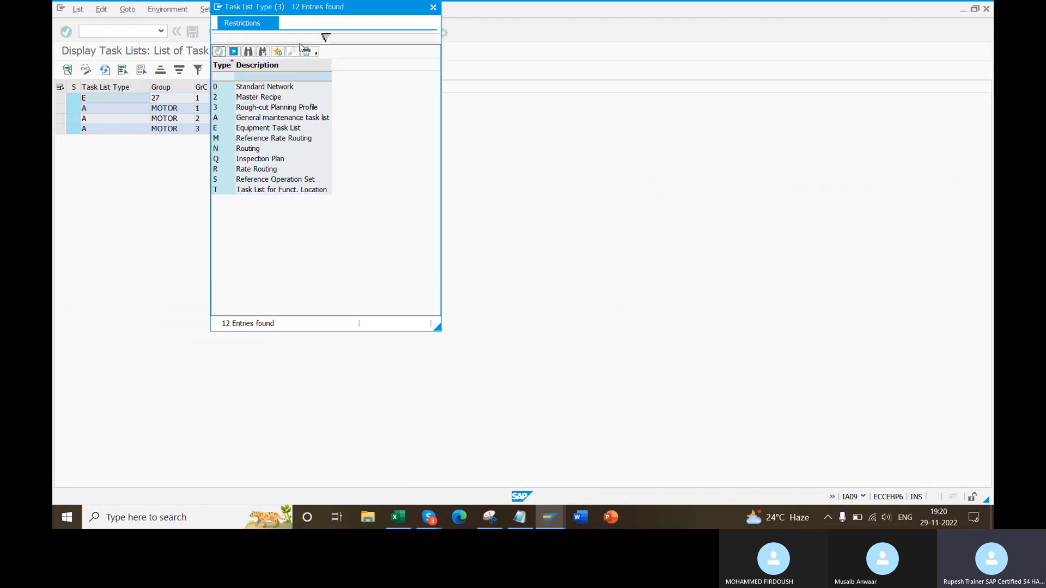
left_click(248, 129)
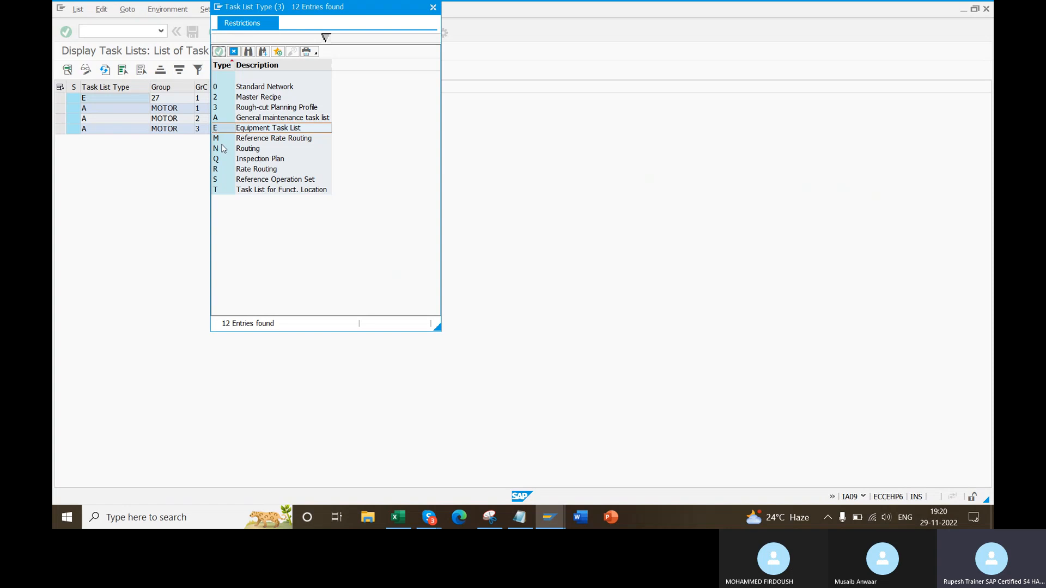
left_click(220, 119)
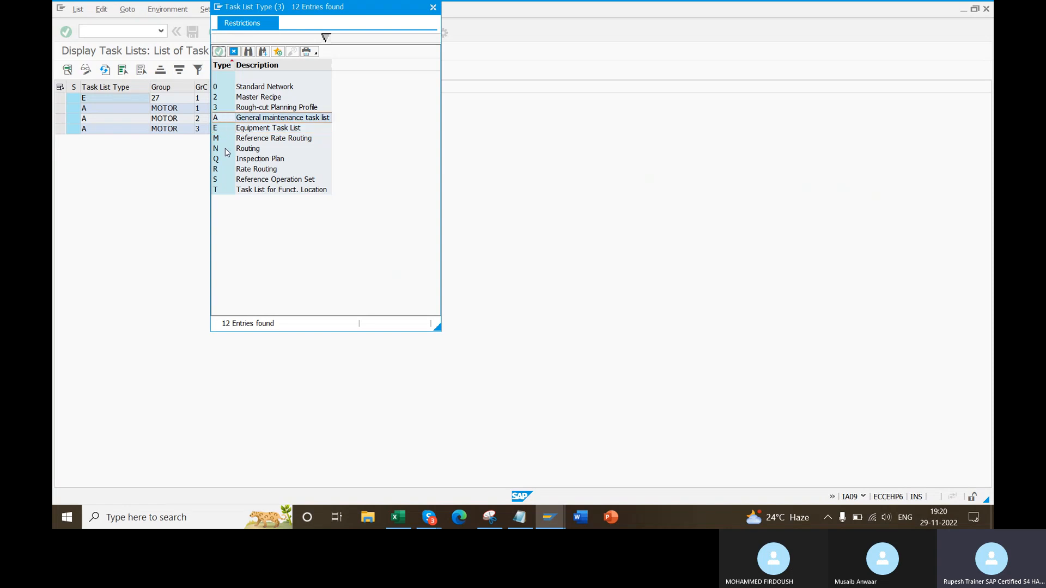
left_click(254, 192)
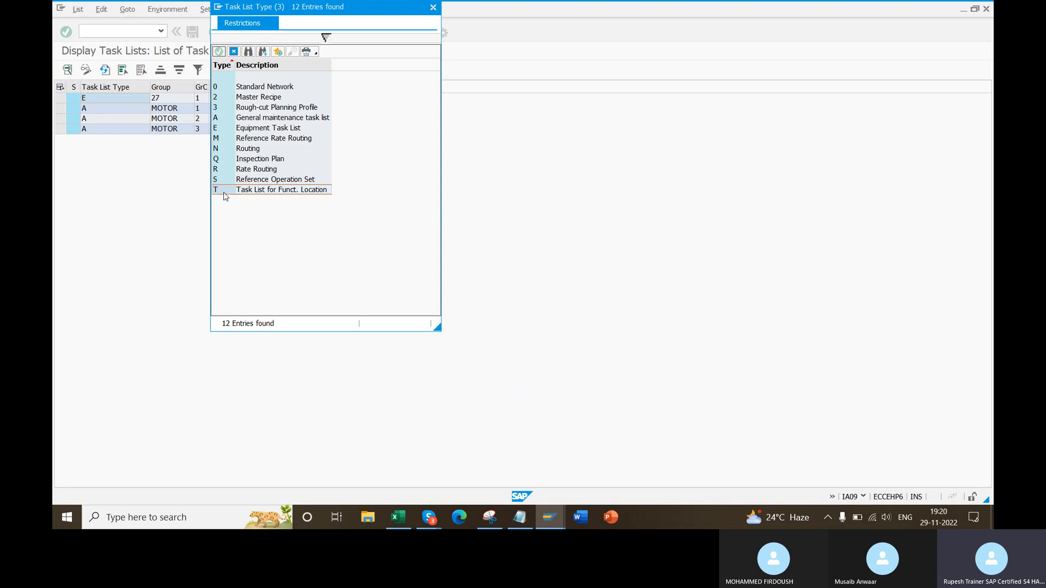
left_click(433, 7)
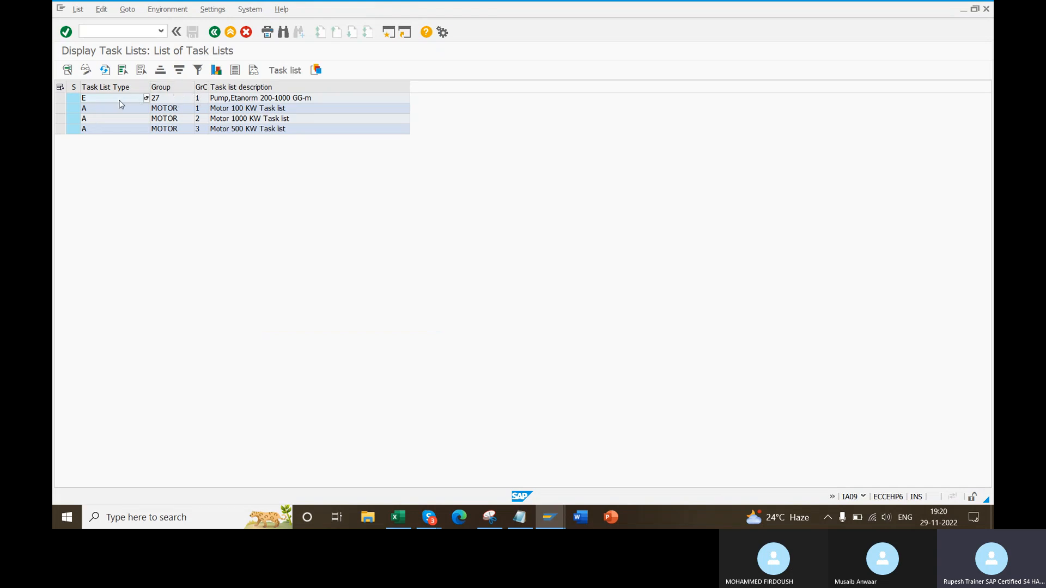
- Return to the selection, set the Created on start date to 20.11.2022 and list the task lists again
left_click(235, 99)
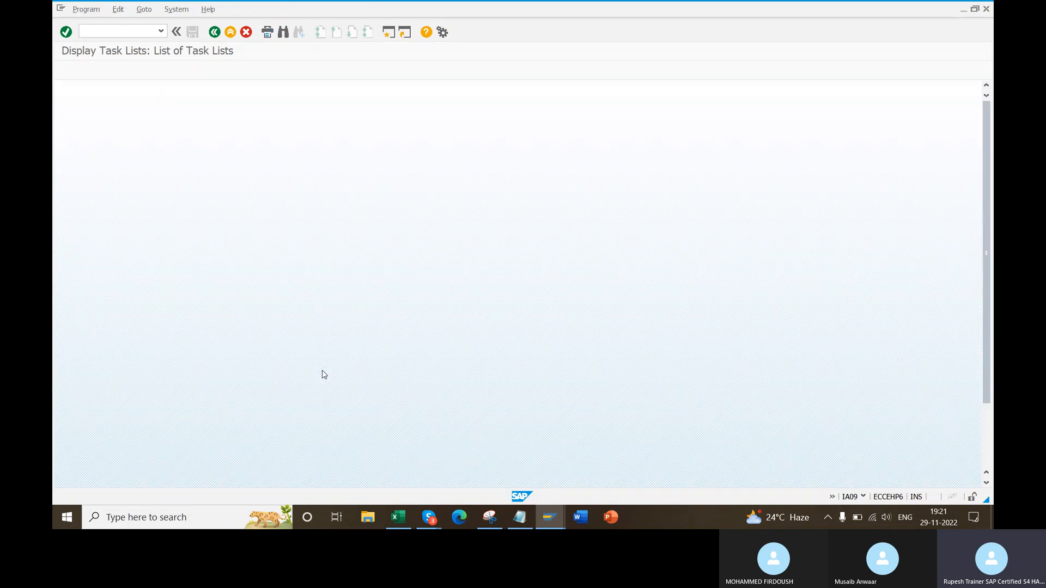
left_click(236, 474)
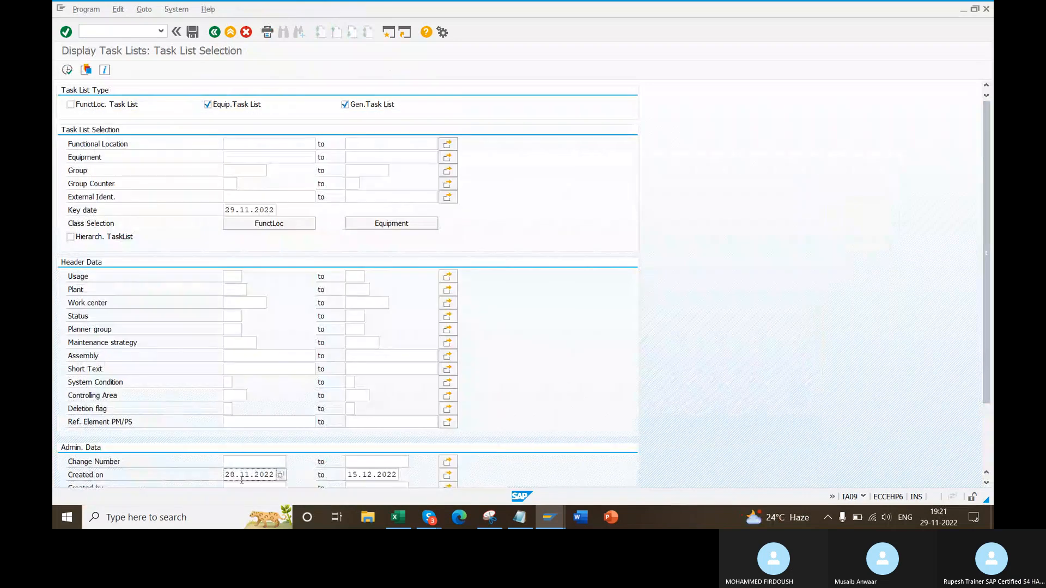
key("BackSpace")
type("0")
right_click(784, 209)
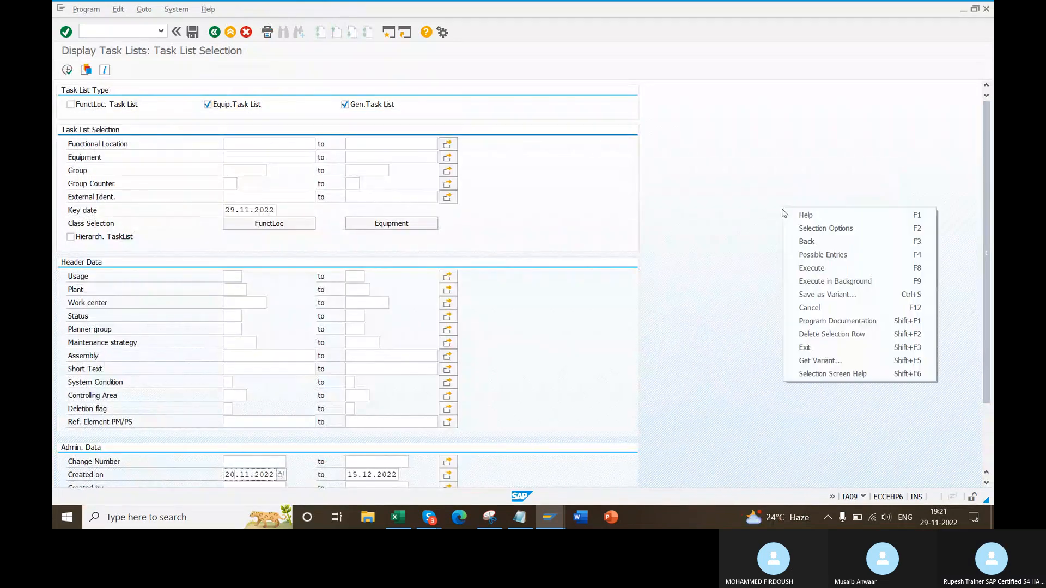
left_click(822, 268)
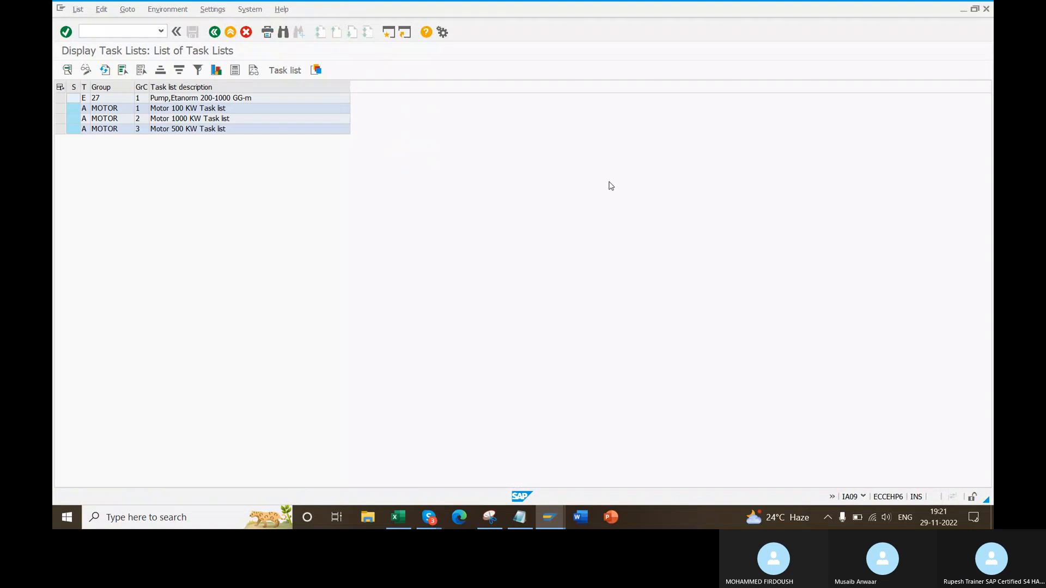
- Return to the selection, set the Created on start date to 20.10.2022 and execute the search
right_click(610, 186)
left_click(619, 195)
left_click(215, 32)
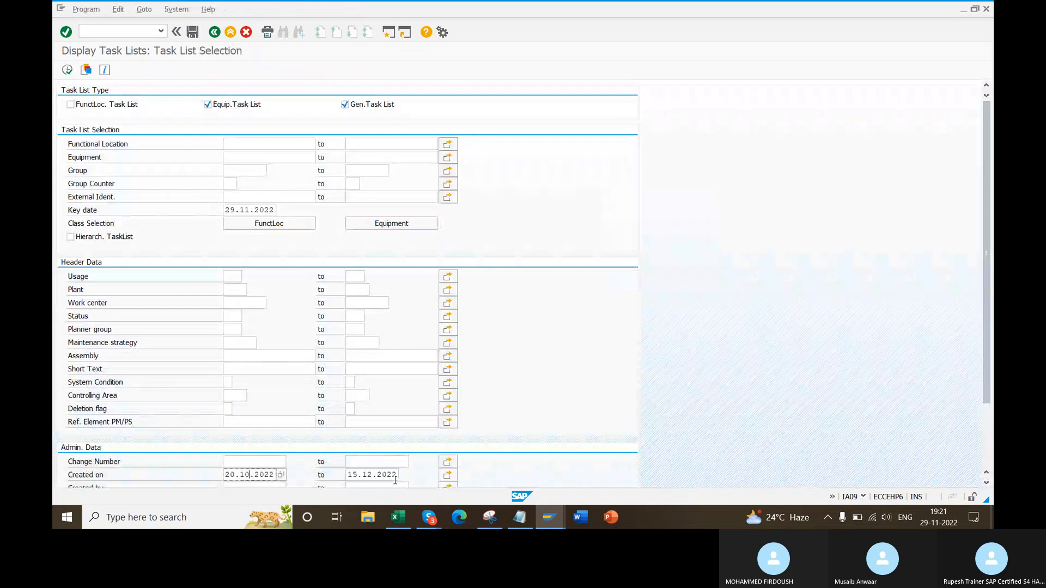
right_click(687, 168)
left_click(716, 230)
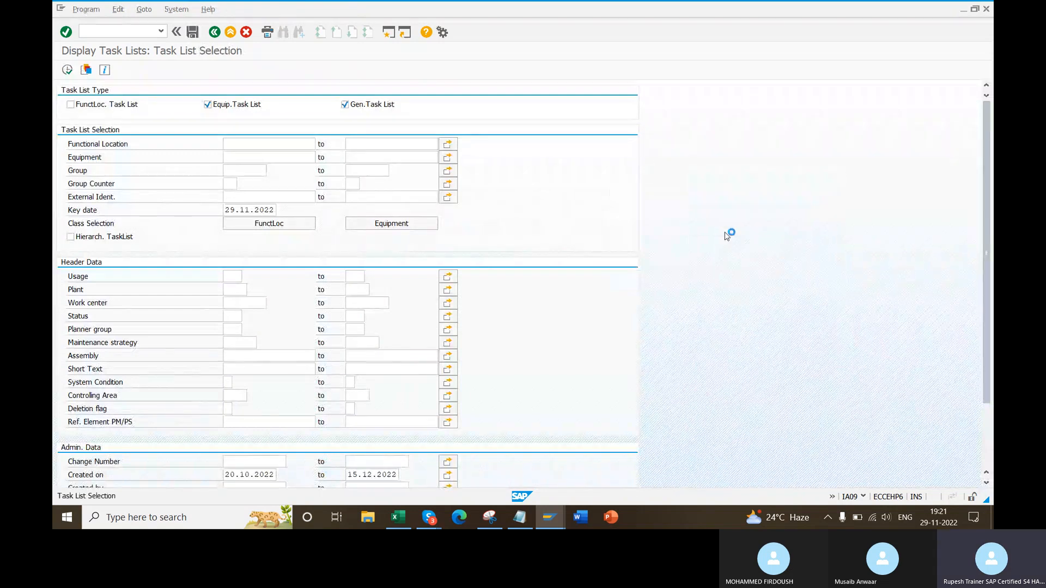
- Return to the selection, set the Created on start date to 20.09.2022 and execute the search
right_click(647, 124)
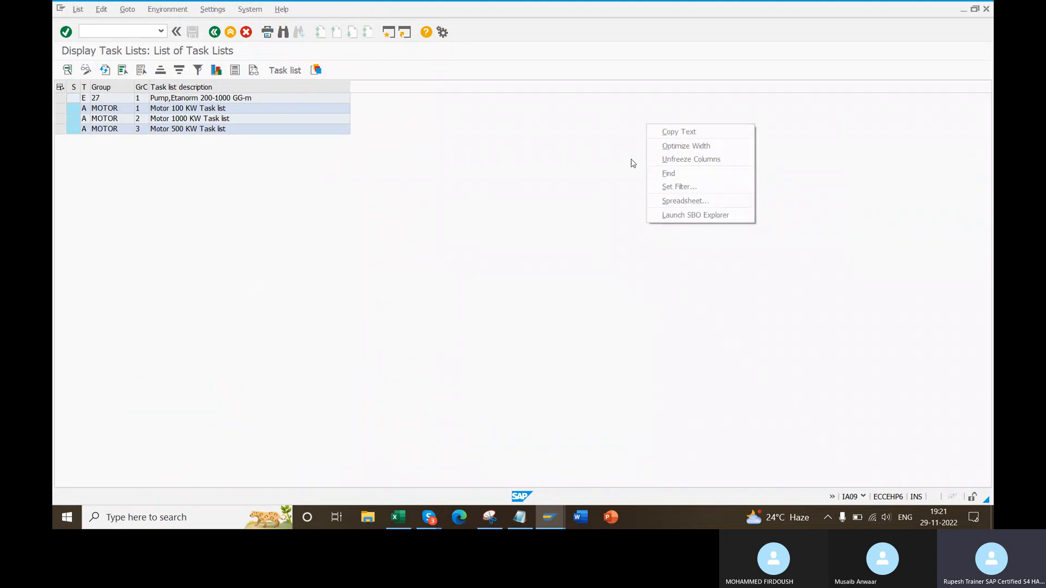
left_click(624, 165)
left_click(214, 32)
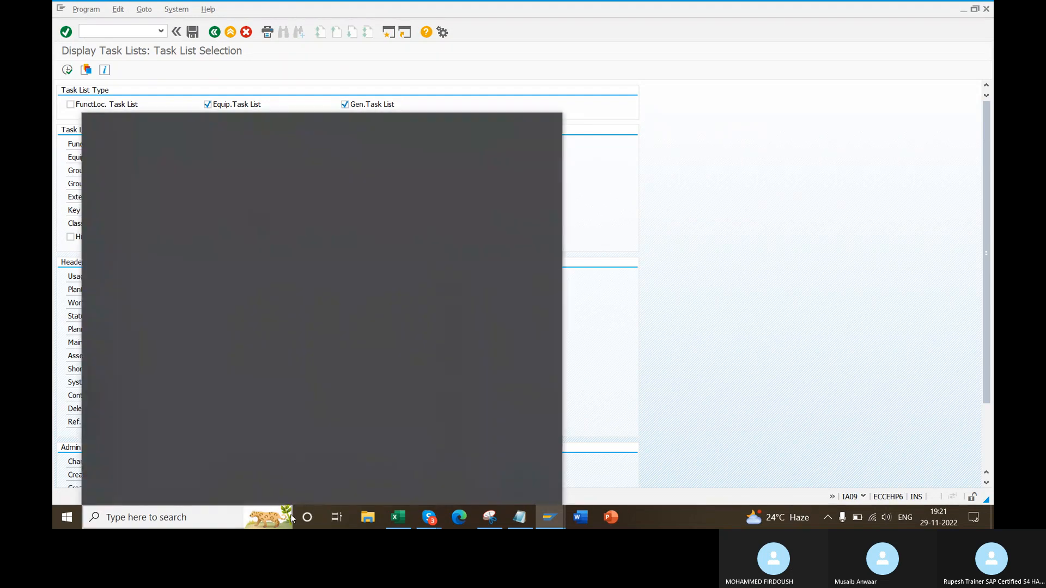
left_click(280, 515)
left_click(759, 298)
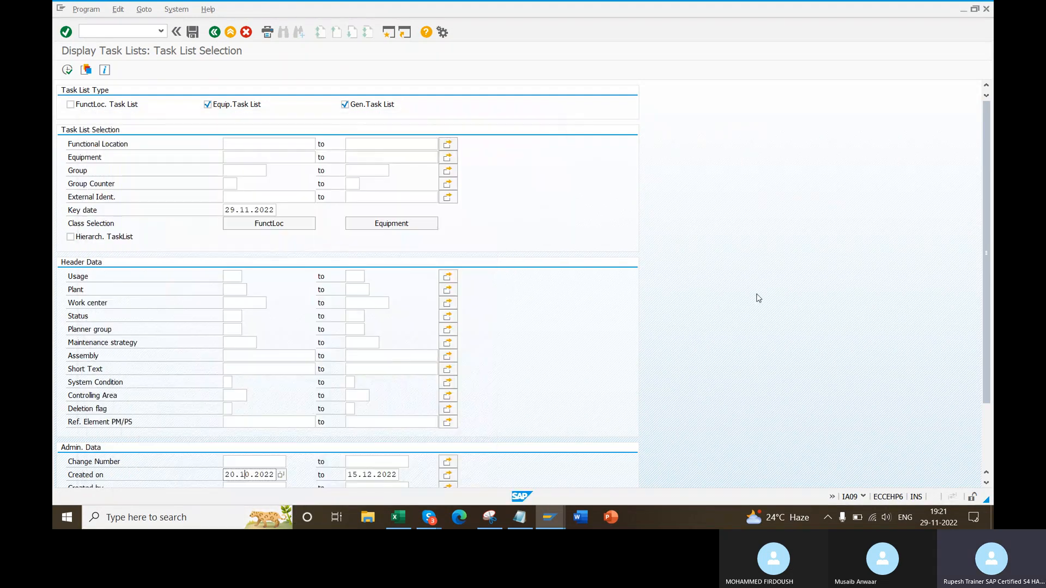
key("BackSpace")
type("09")
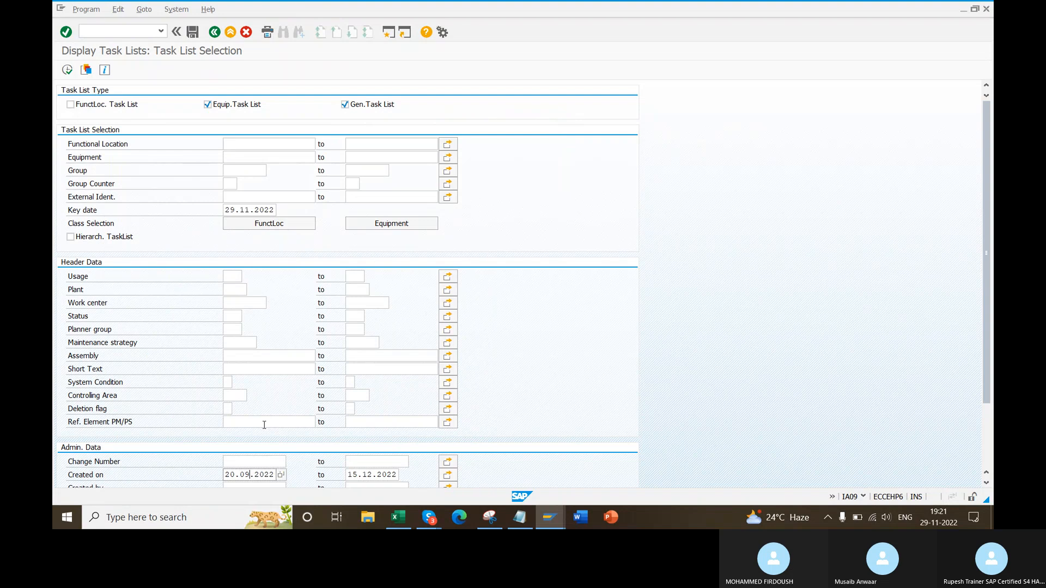
right_click(833, 230)
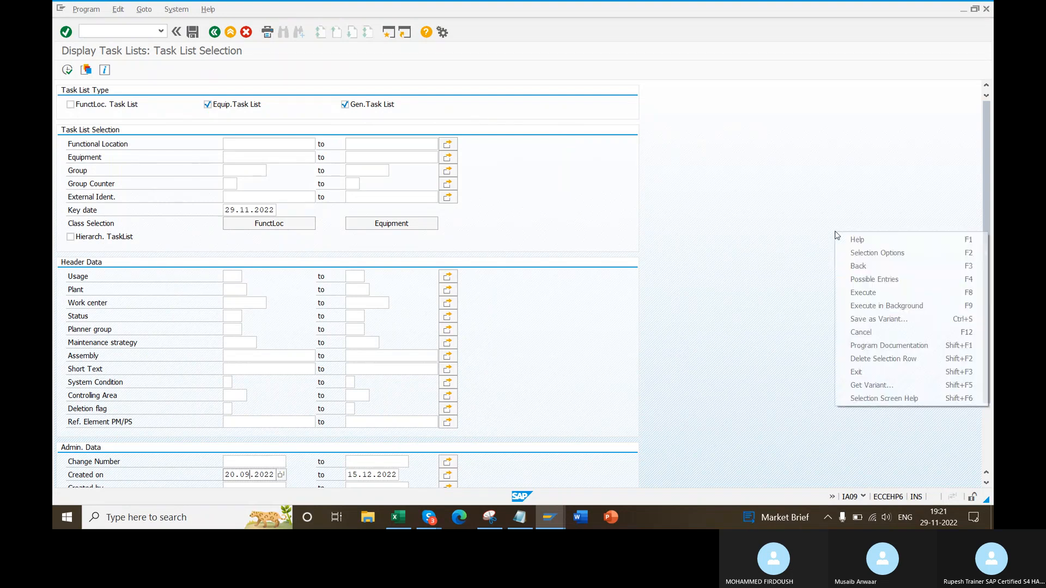
left_click(872, 287)
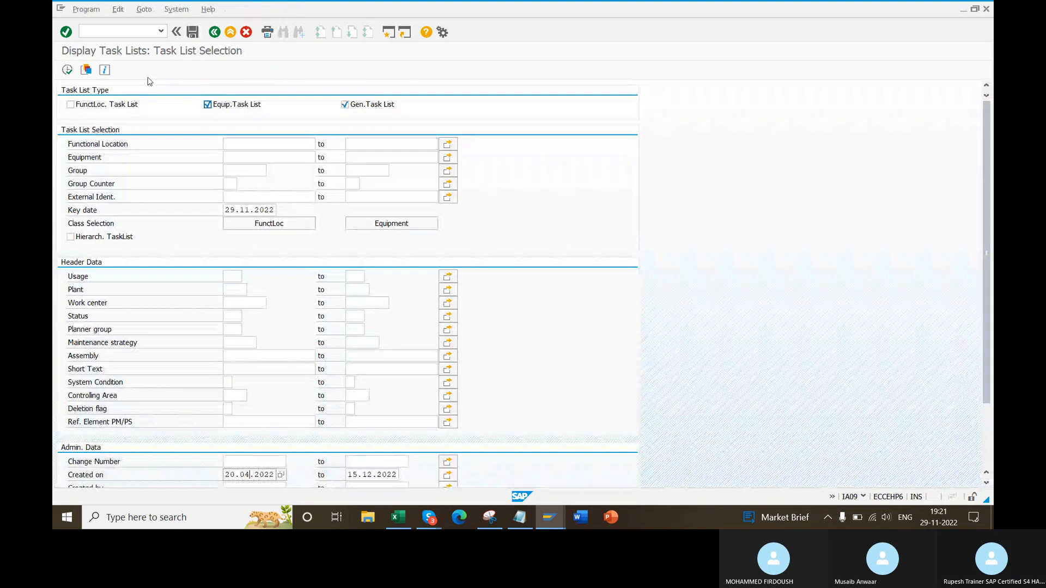
- Set the Created on start date to 20.04.2022, include functional location task lists and execute the search
left_click(70, 104)
left_click(67, 69)
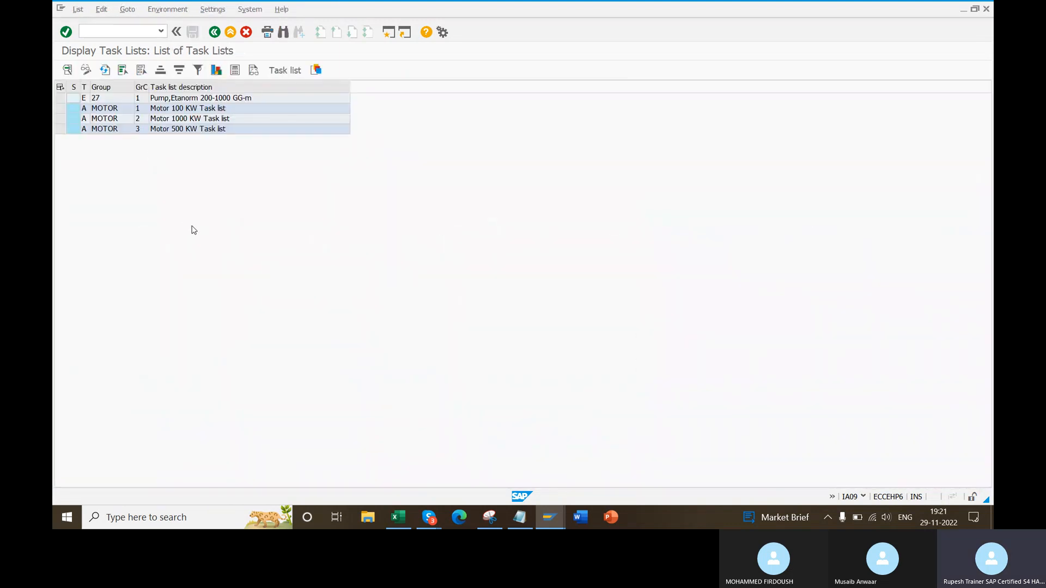
right_click(519, 150)
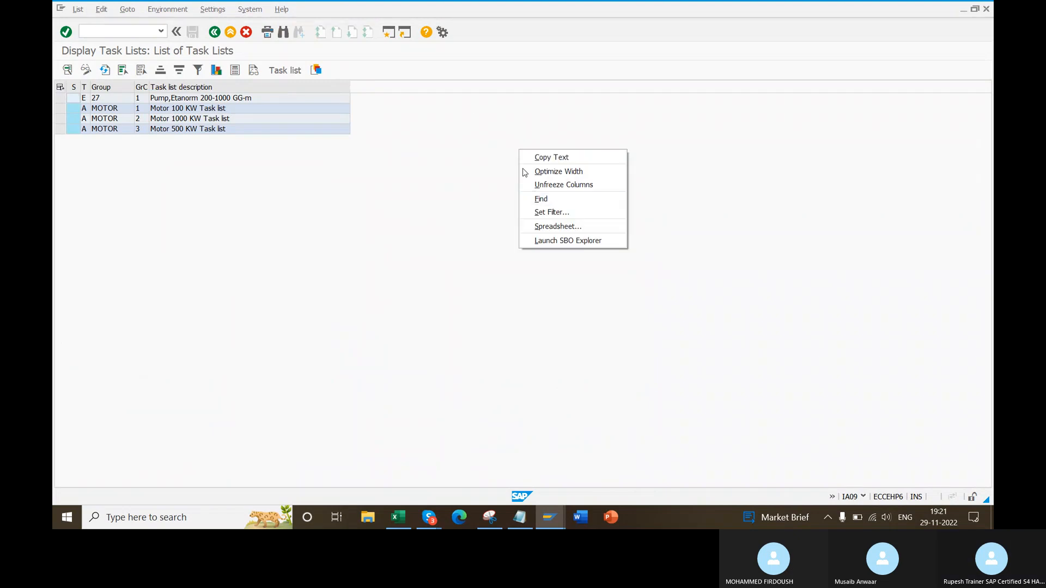
left_click(502, 162)
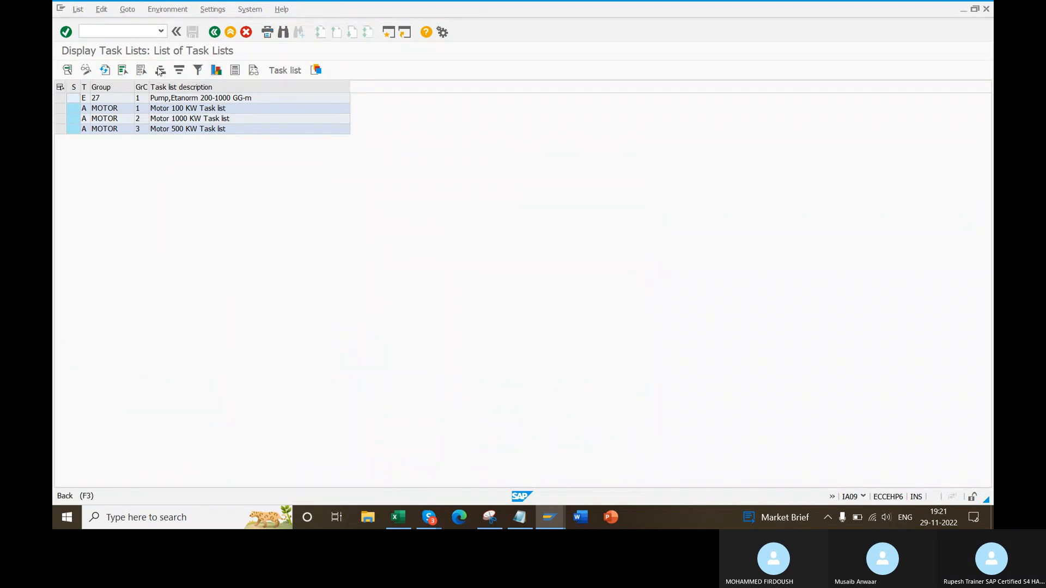
- Return to the selection, set the Created on start date to 20.04.2021 and rerun the task list display
key("F3")
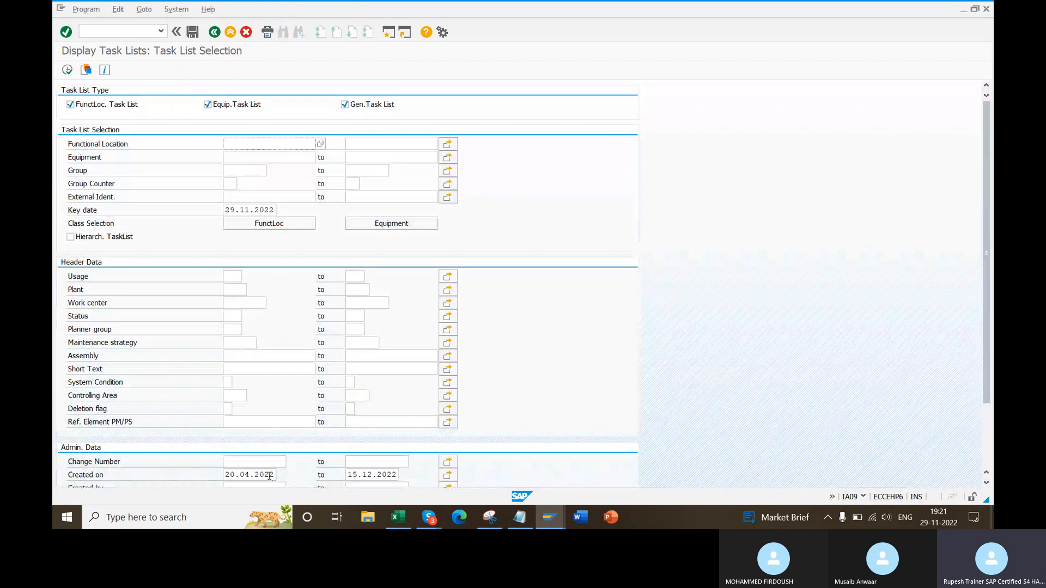
left_click(271, 475)
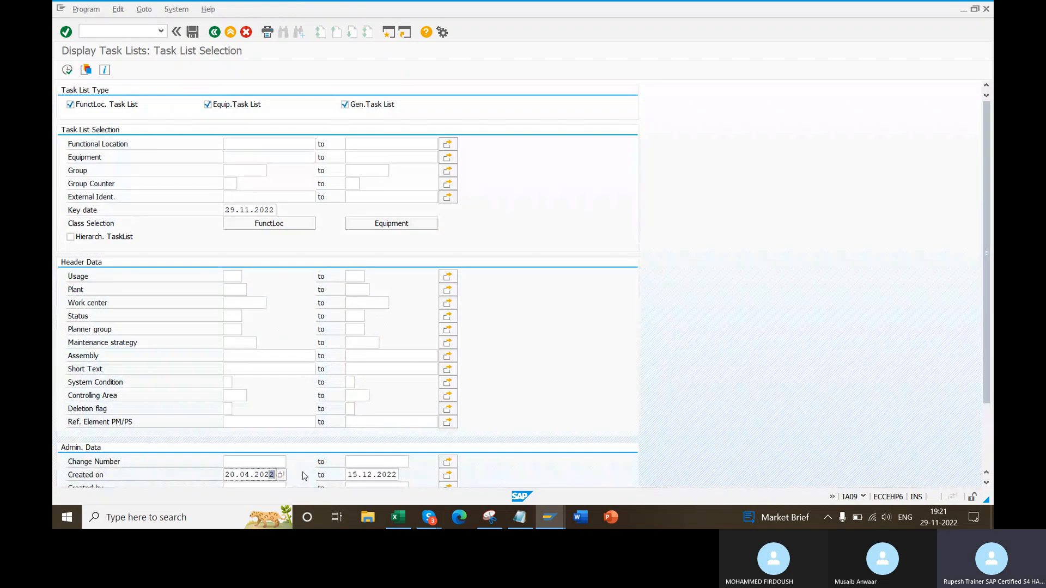
left_click(68, 70)
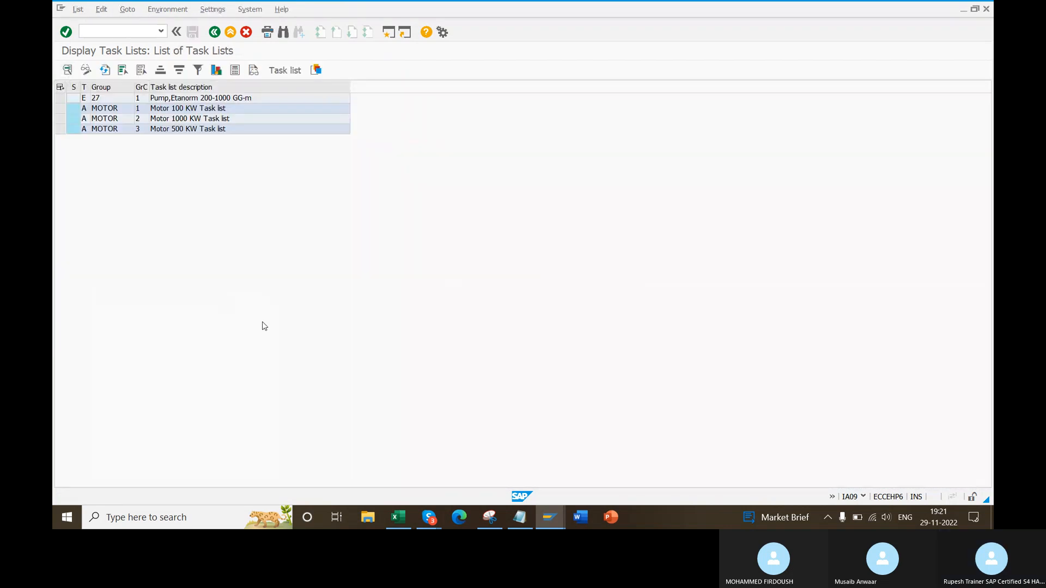
- Return to the selection, move the Created on start date back to 20.04.2019 and list the task lists
left_click(214, 33)
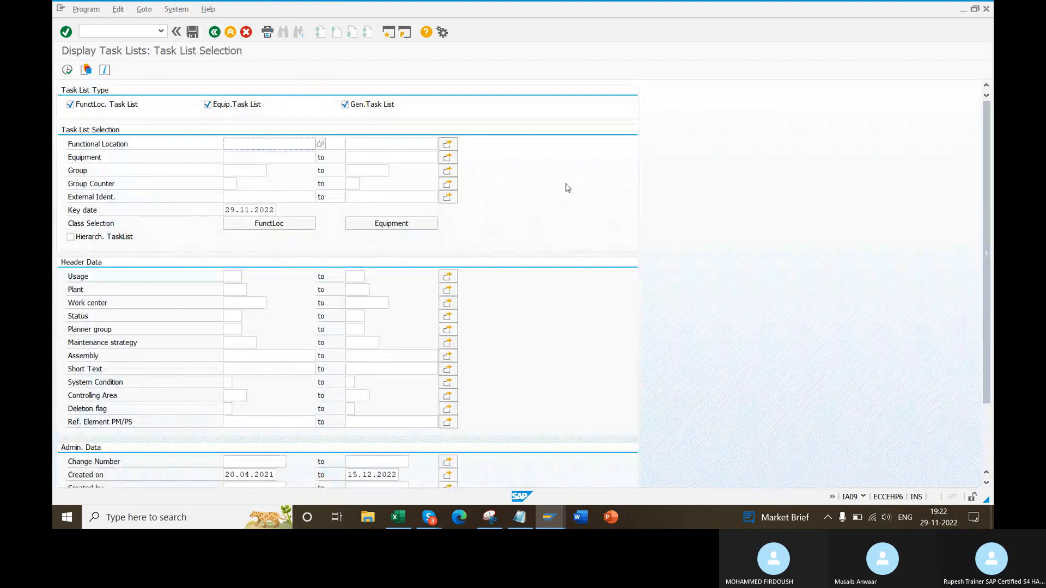
scroll(568, 196, "down", 1)
left_click_drag(264, 431, 295, 434)
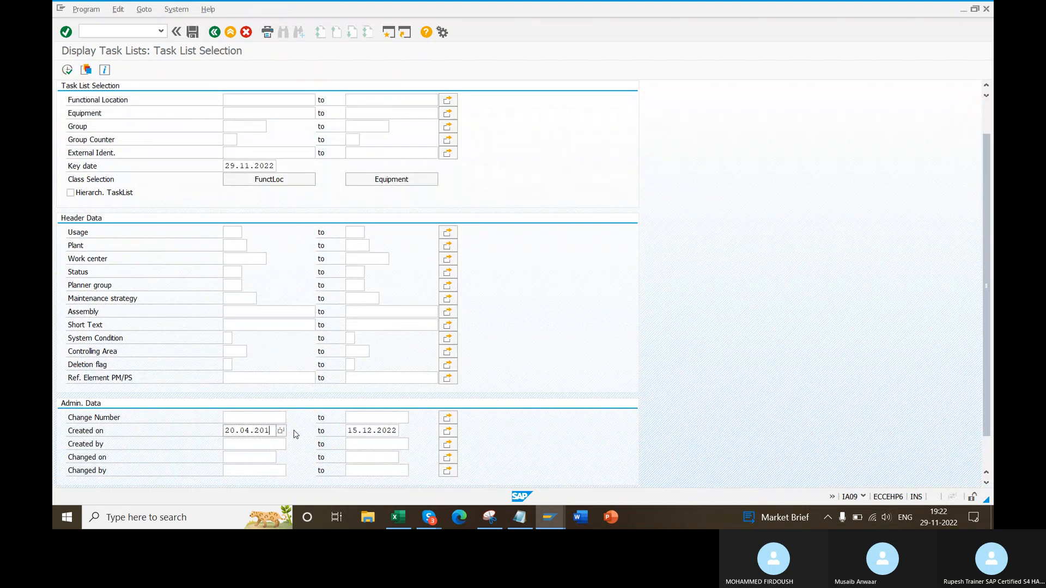
right_click(693, 268)
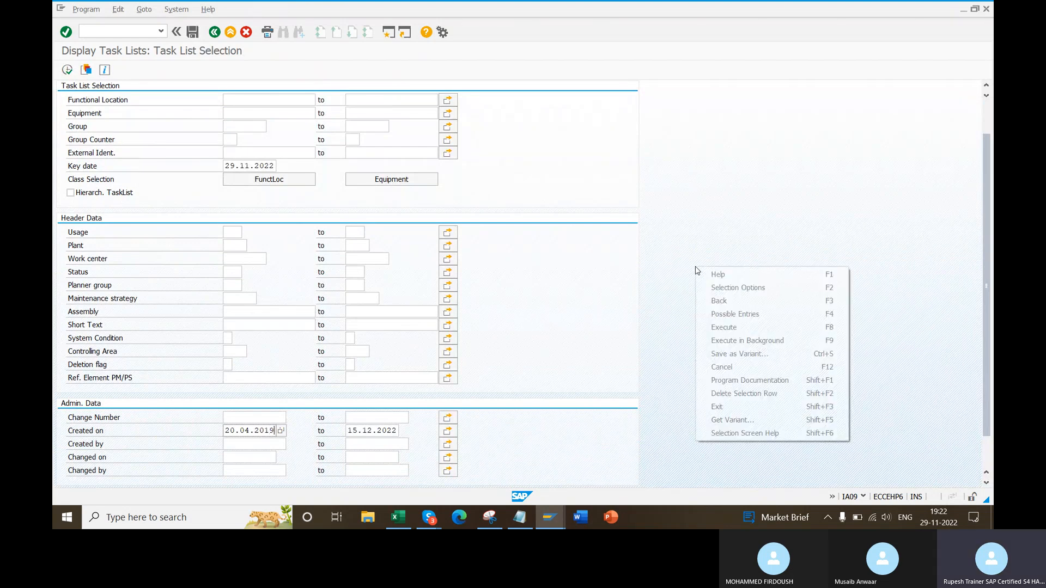
left_click(730, 328)
right_click(628, 216)
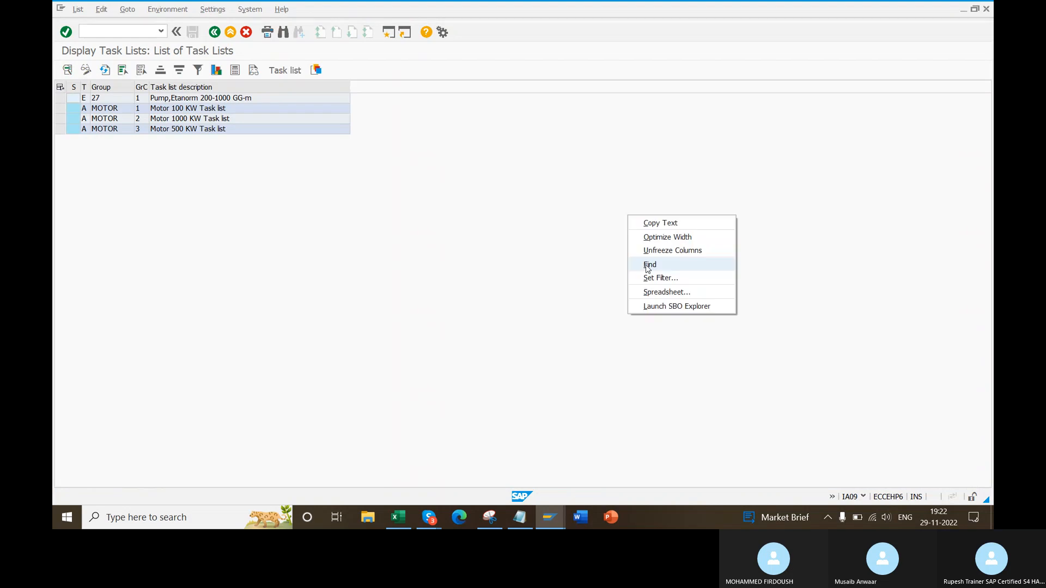
left_click(527, 144)
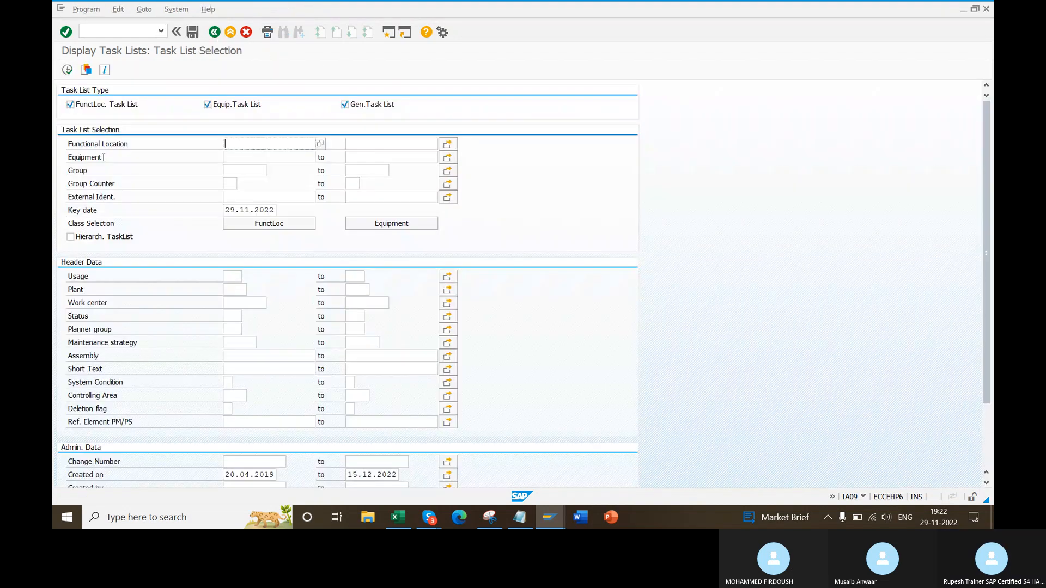
- Return to the selection, set the Key date to 29.11.2019 and execute the search
left_click_drag(268, 210, 287, 212)
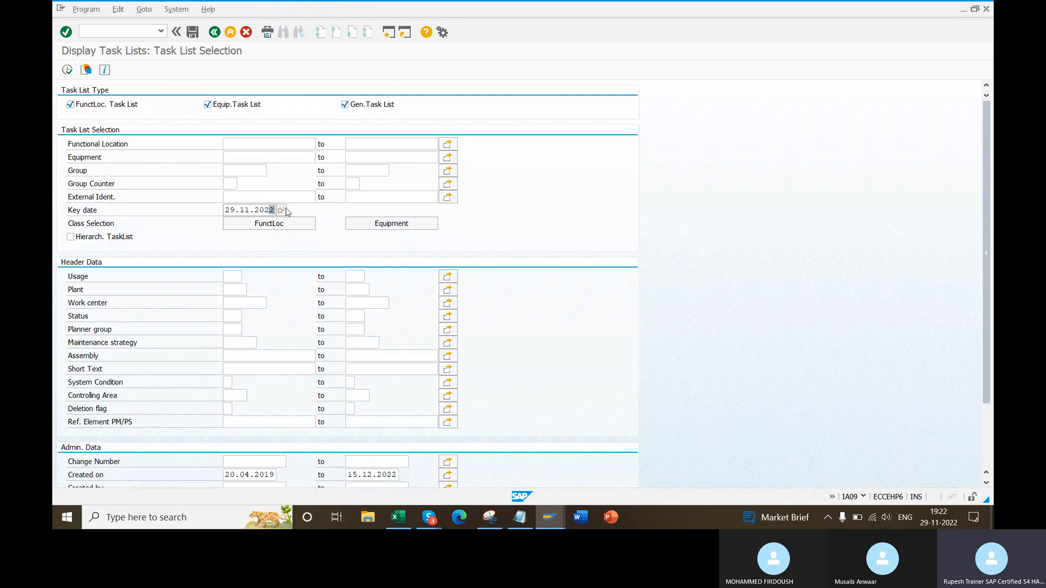
key("BackSpace")
left_click(293, 227)
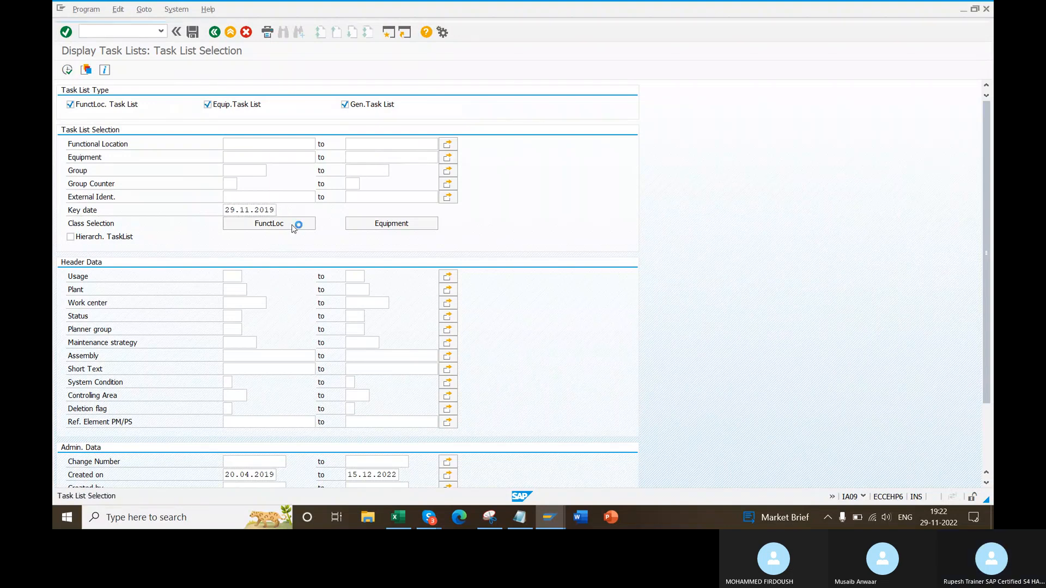
- Set the Key date back to 29.11.2022 and list the task lists again
scroll(231, 339, "down", 3)
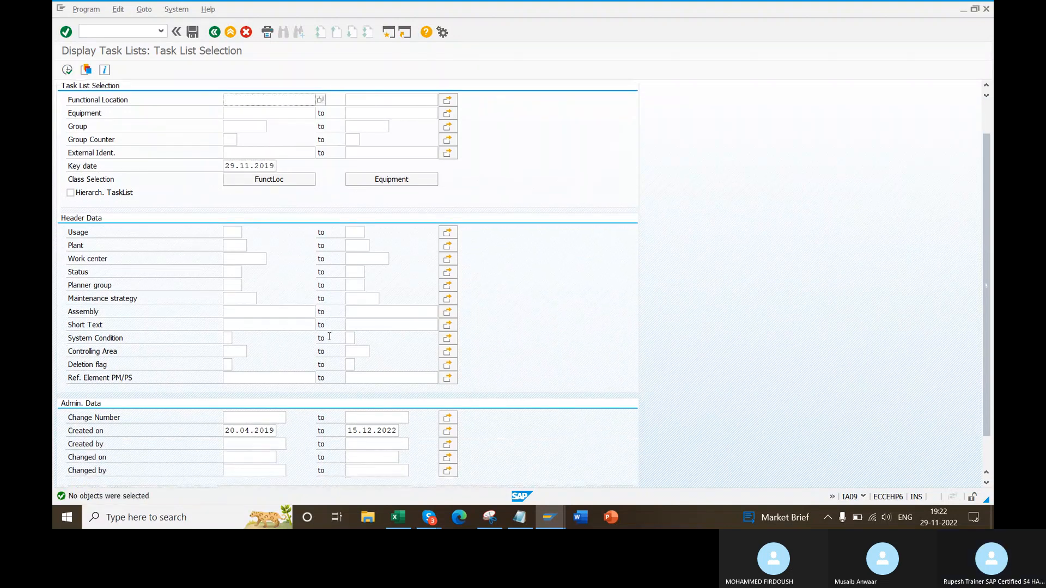
scroll(326, 234, "up", 1)
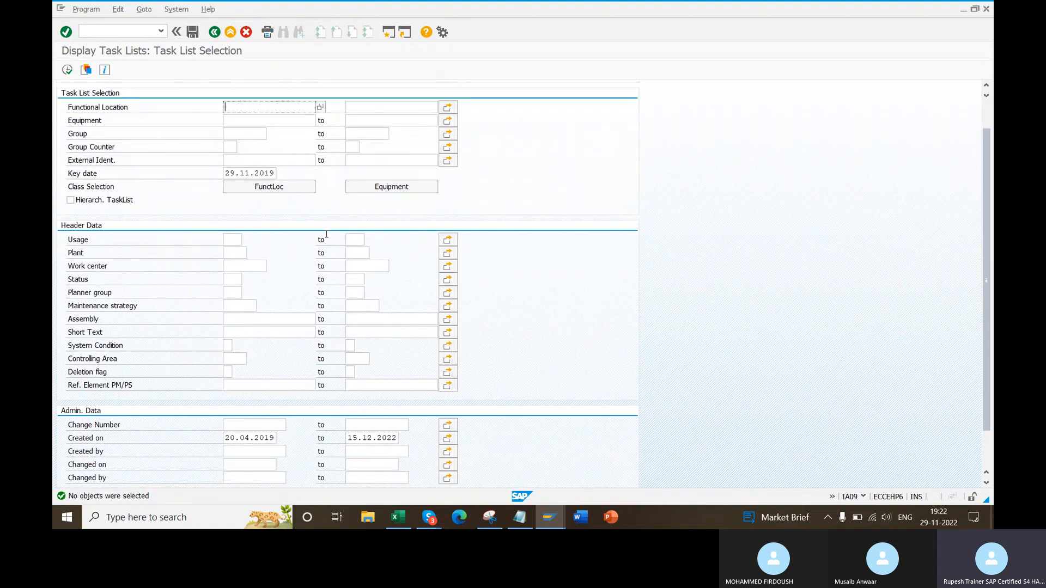
left_click_drag(266, 174, 277, 175)
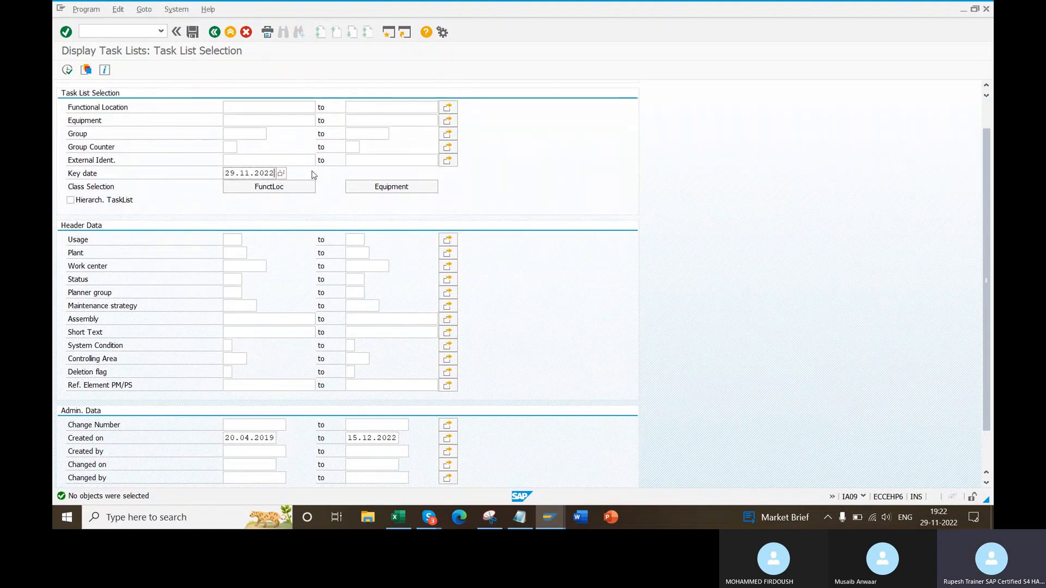
left_click(67, 69)
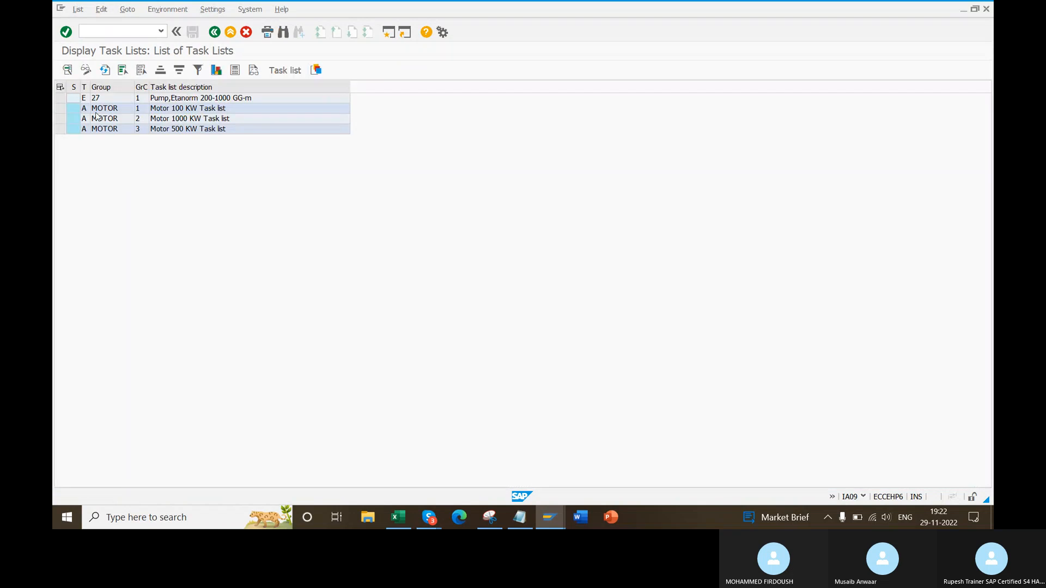
- Return to the selection, clear the Created on start date and execute the task list search
left_click(214, 32)
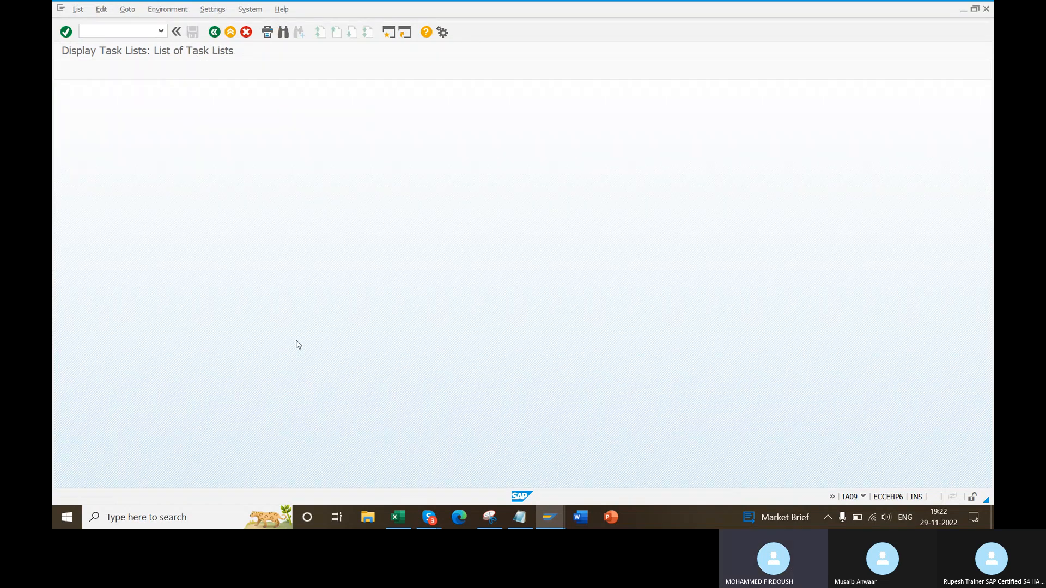
scroll(343, 425, "down", 1)
left_click(226, 445)
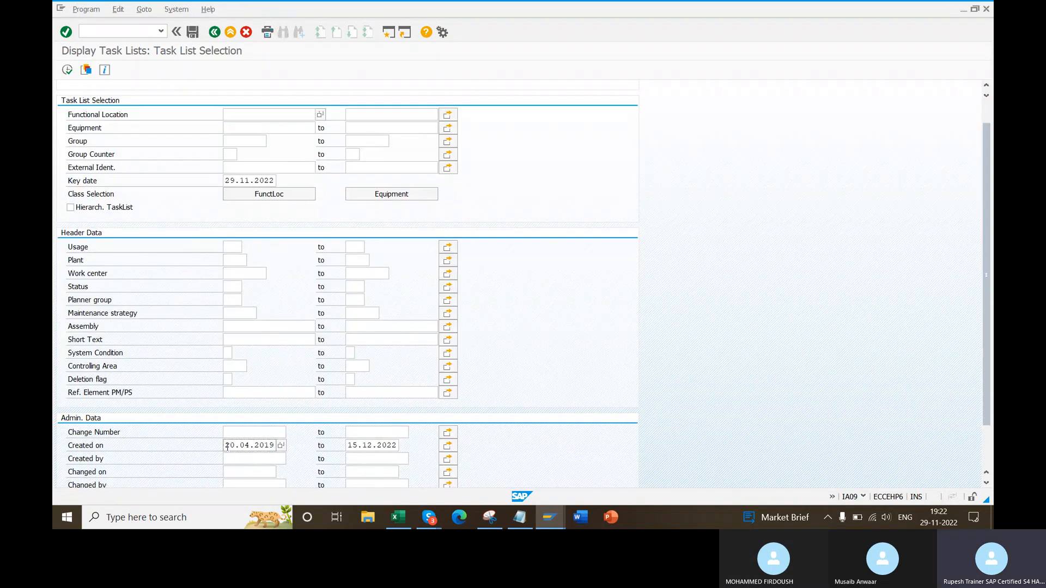
left_click_drag(226, 445, 310, 444)
key("BackSpace")
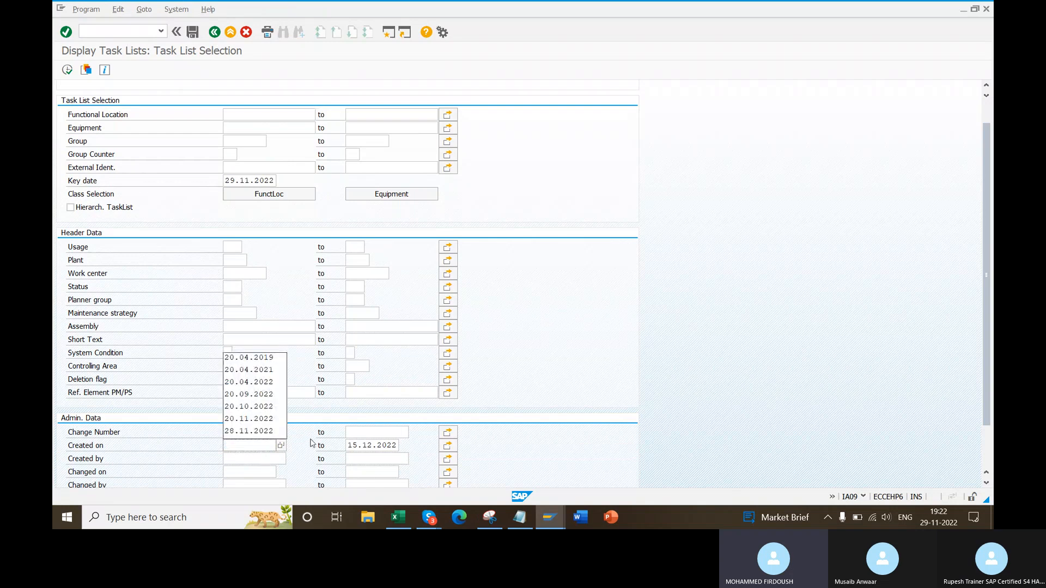
left_click(686, 303)
left_click(68, 70)
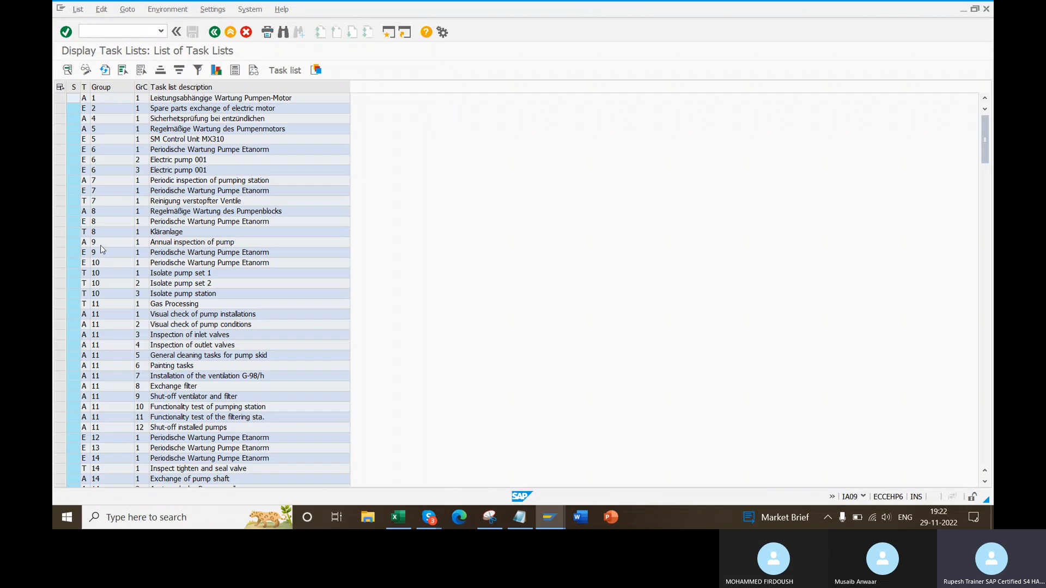
- Widen the Task List Type column and select the type T task list for group 7, Reinigung verstopfter Ventile
left_click_drag(90, 87, 189, 87)
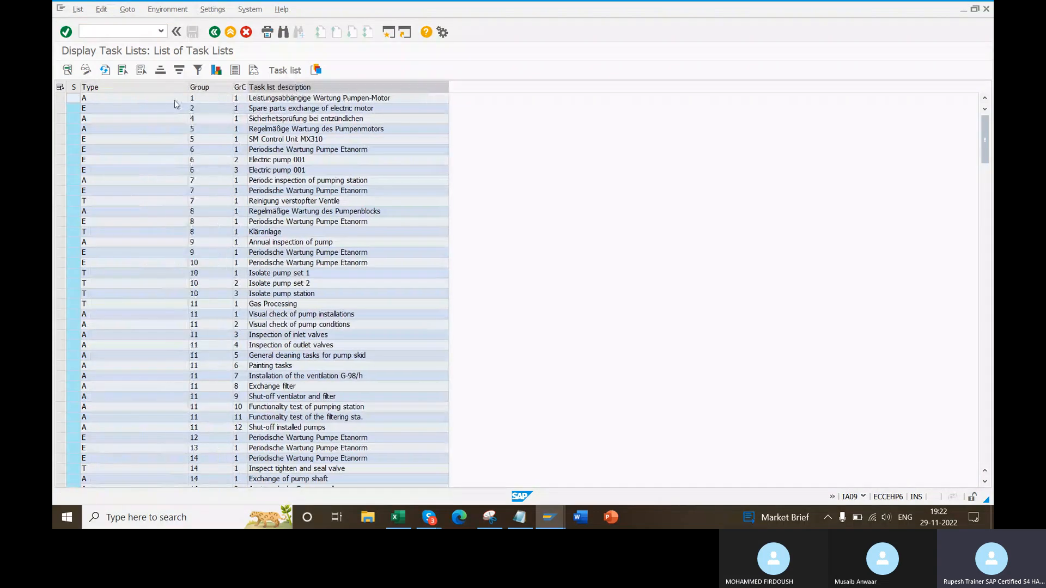
left_click(105, 110)
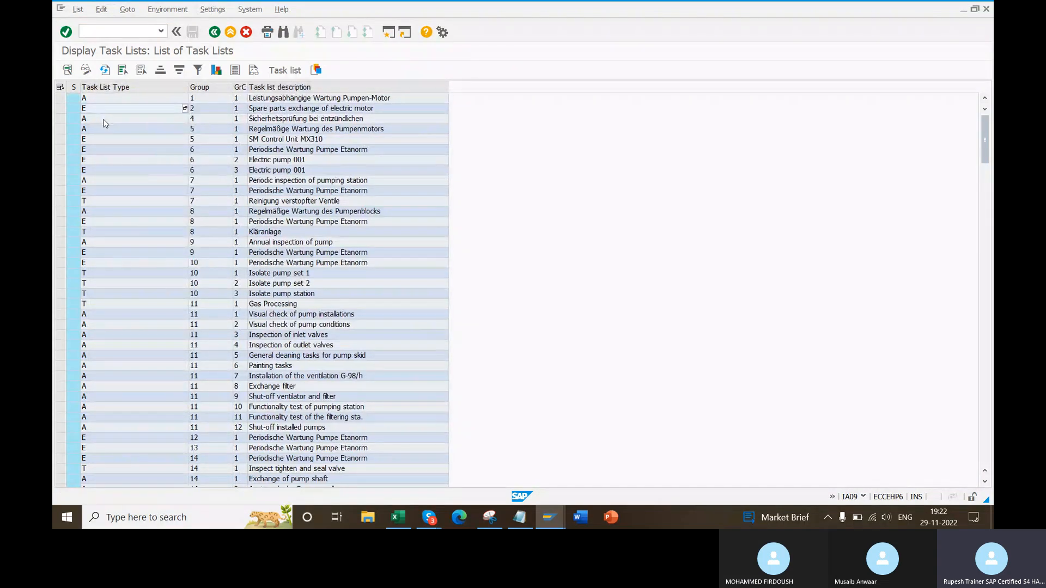
left_click(102, 191)
left_click(87, 200)
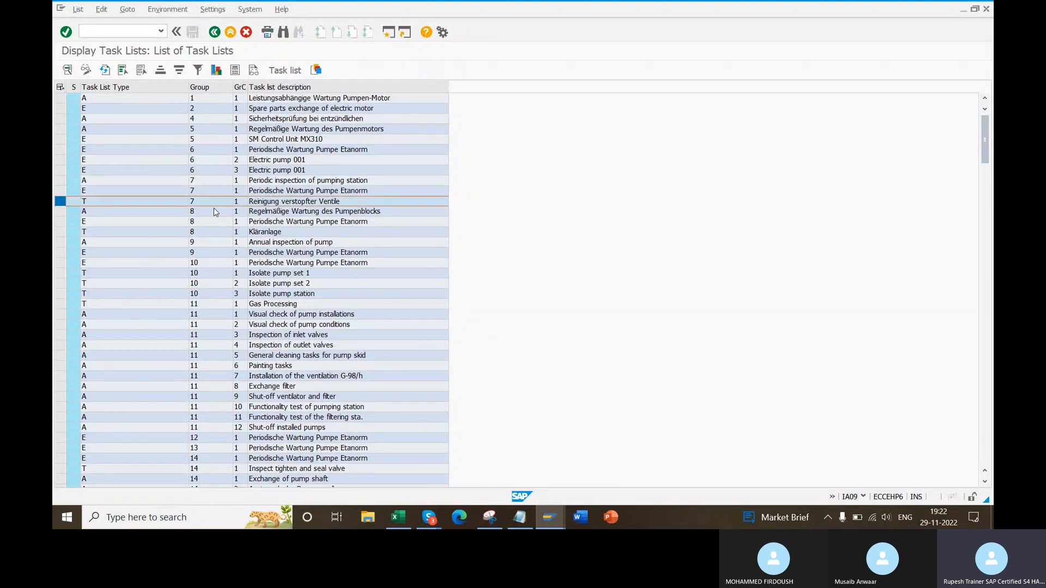
- Look through the other open SAP sessions and switch to the Create Equipment Task List session
mouse_move(554, 517)
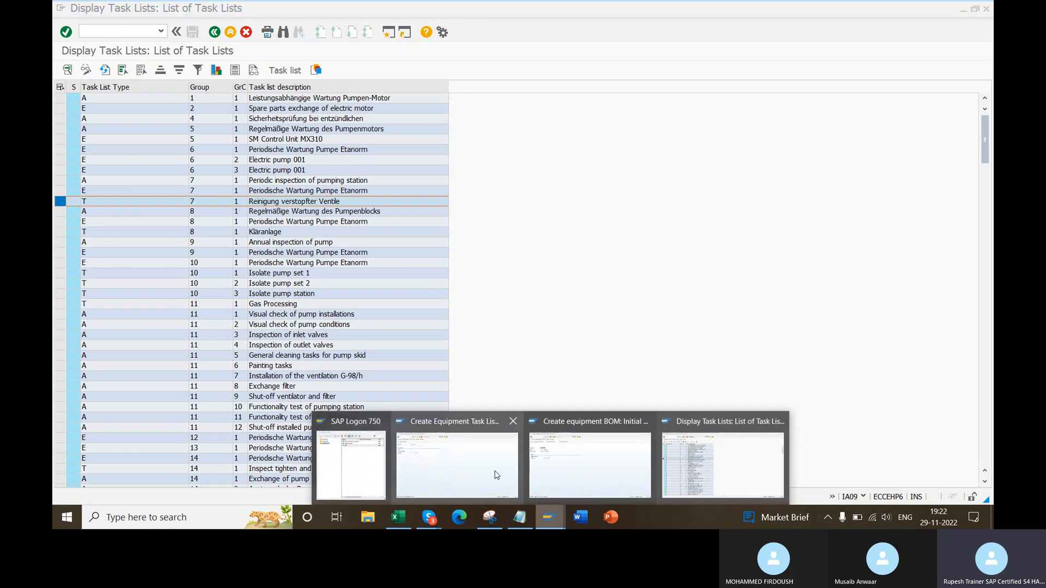
left_click(588, 463)
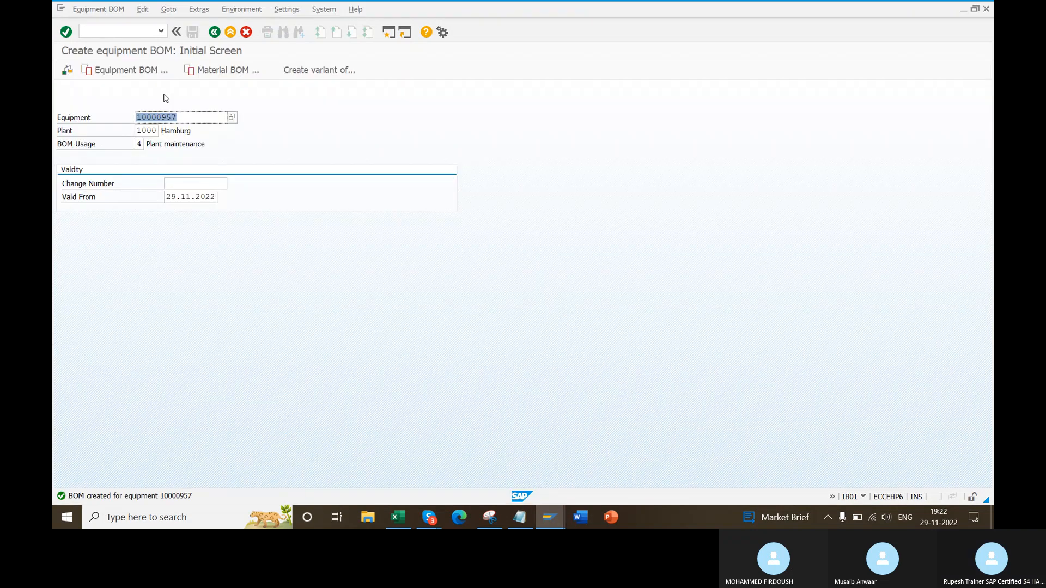
mouse_move(549, 517)
left_click(366, 463)
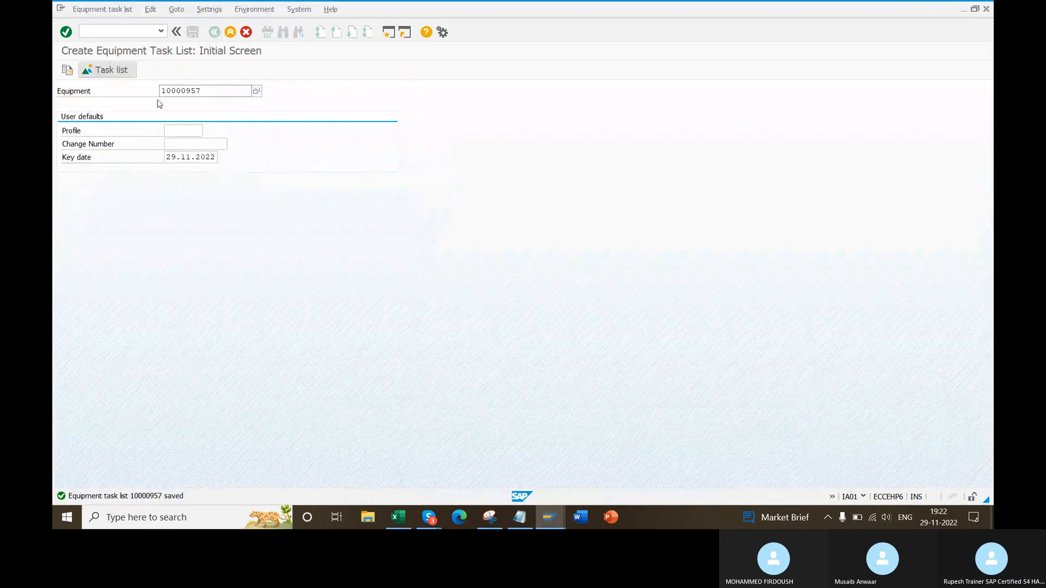
- Choose to create another task list instead from the equipment task list's initial screen
left_click(112, 10)
left_click(153, 64)
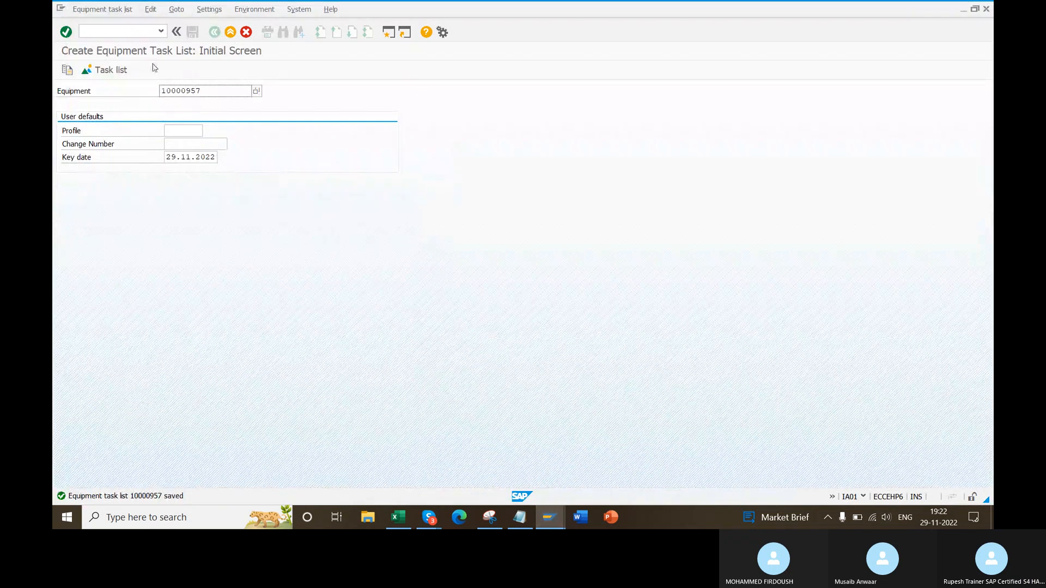
left_click(113, 11)
left_click(114, 23)
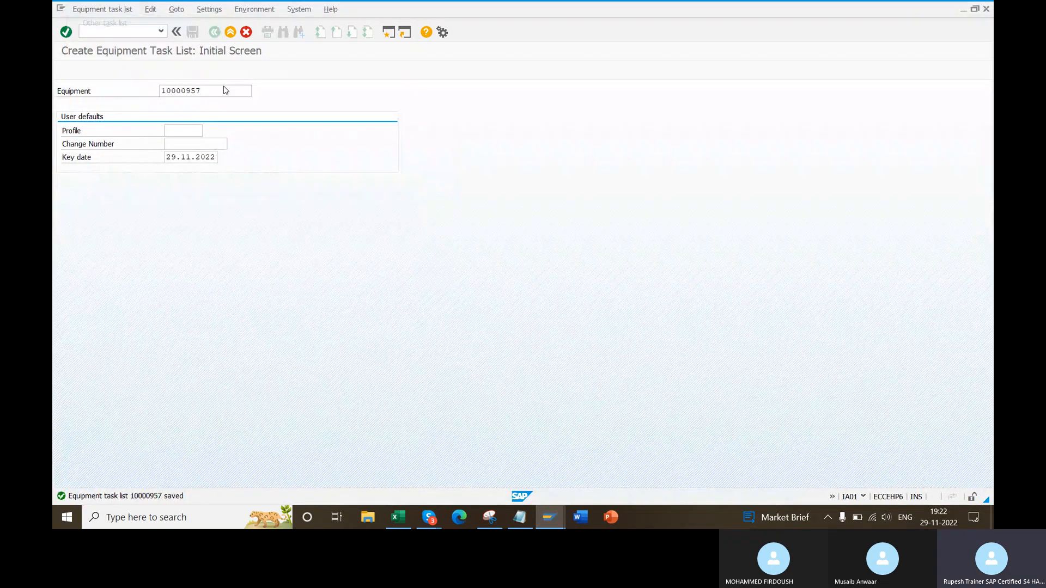
left_click(102, 9)
left_click(105, 22)
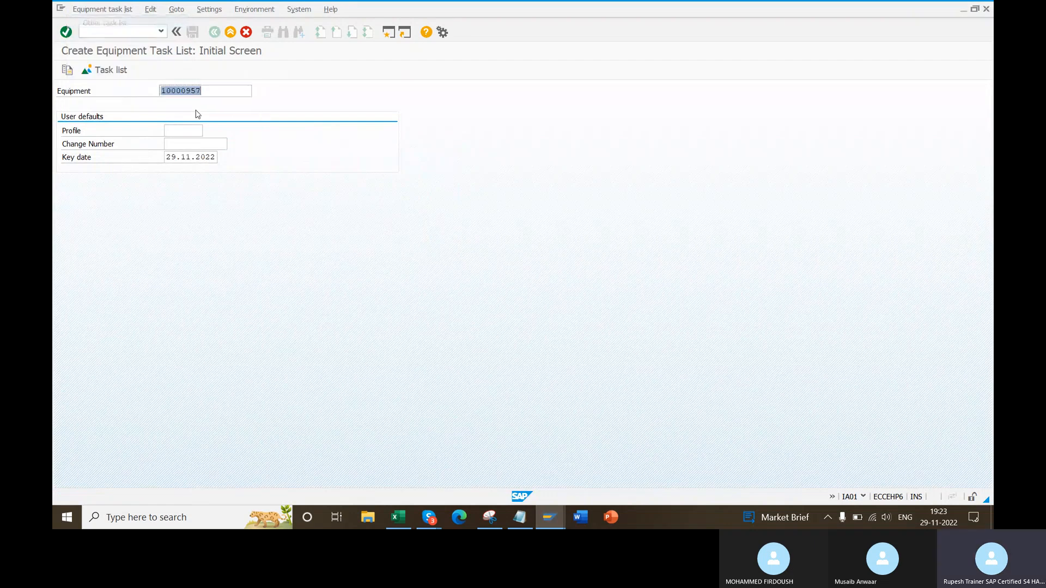
left_click(107, 10)
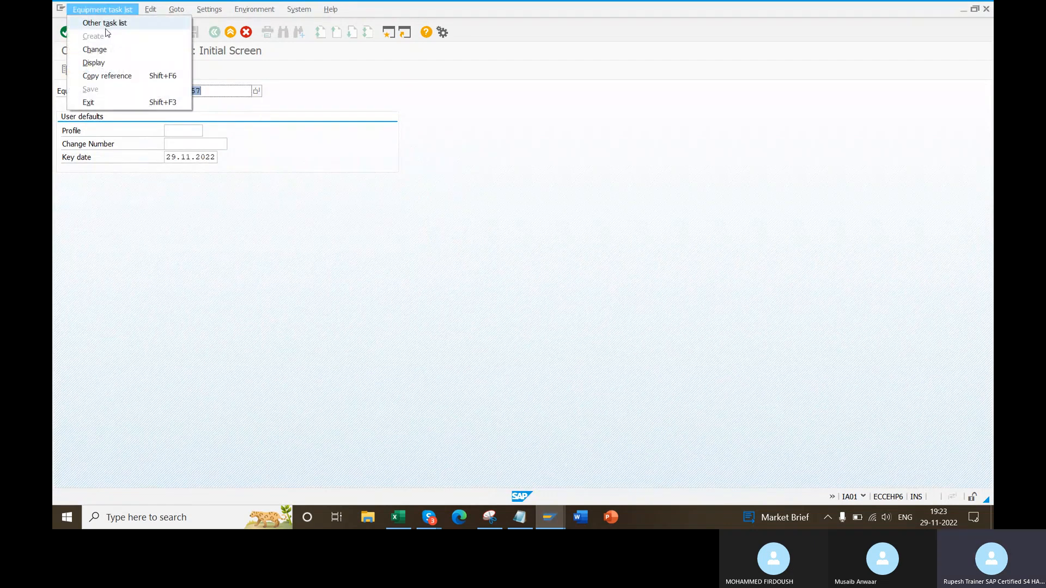
left_click(298, 65)
- Call transaction IA11 in the current session to create a functional location task list
left_click(117, 33)
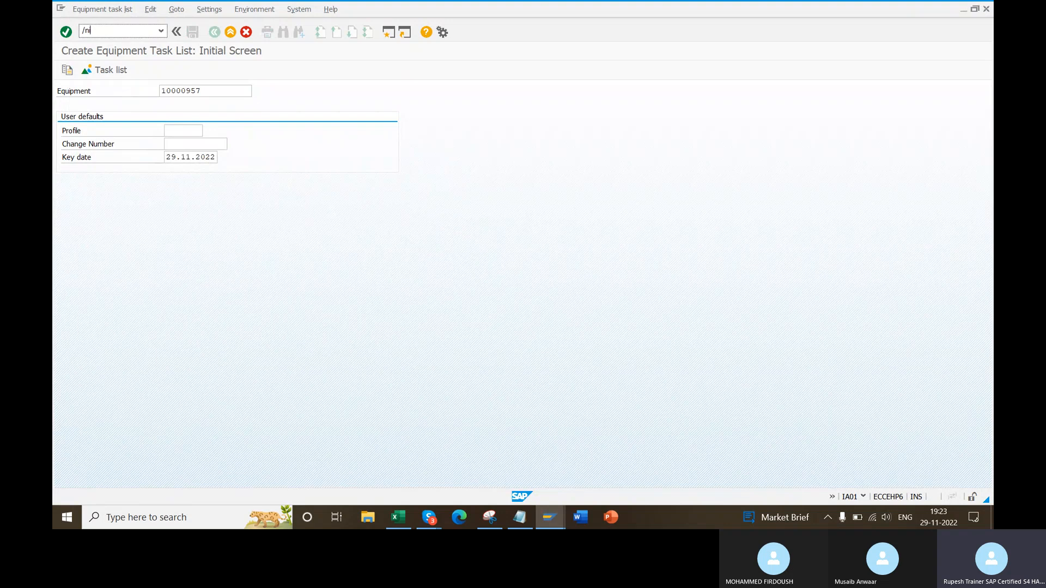
type("/nia11")
key("Return")
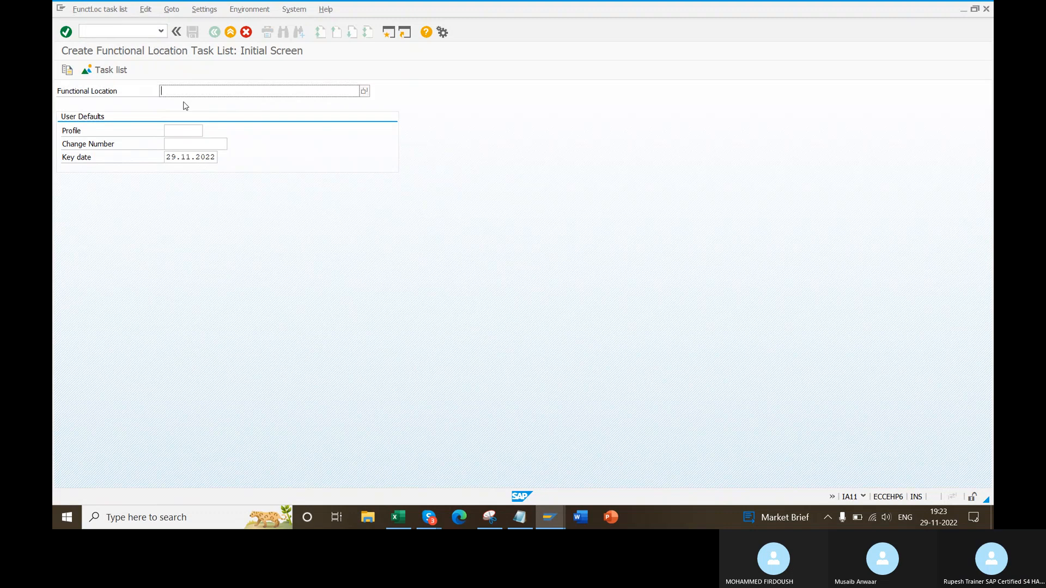
- Switch to the IA09 list of task lists and add the Functional Location column to its layout
key("alt+Tab")
key("alt+Tab")
key("Tab")
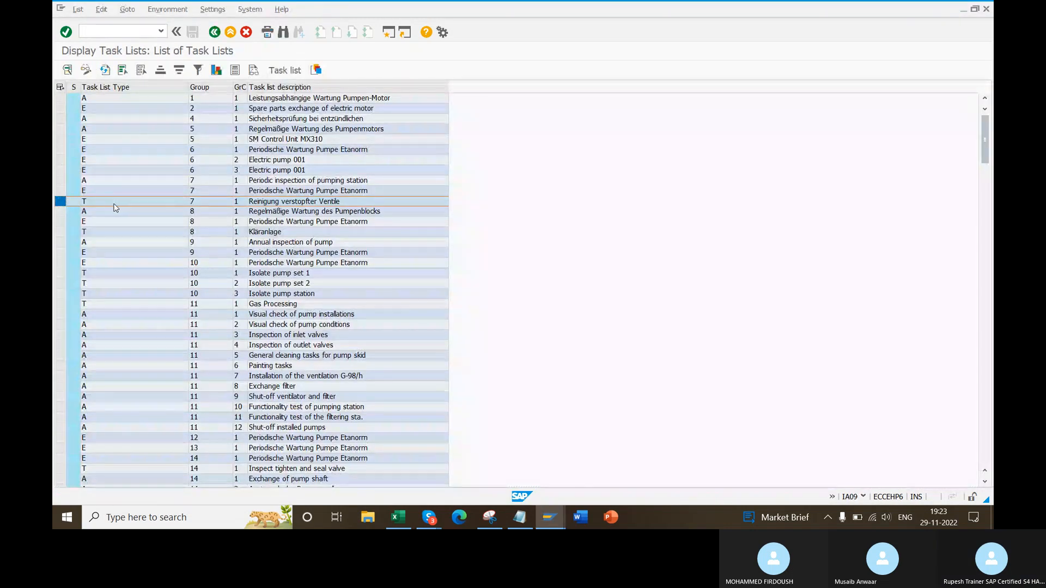
left_click(357, 82)
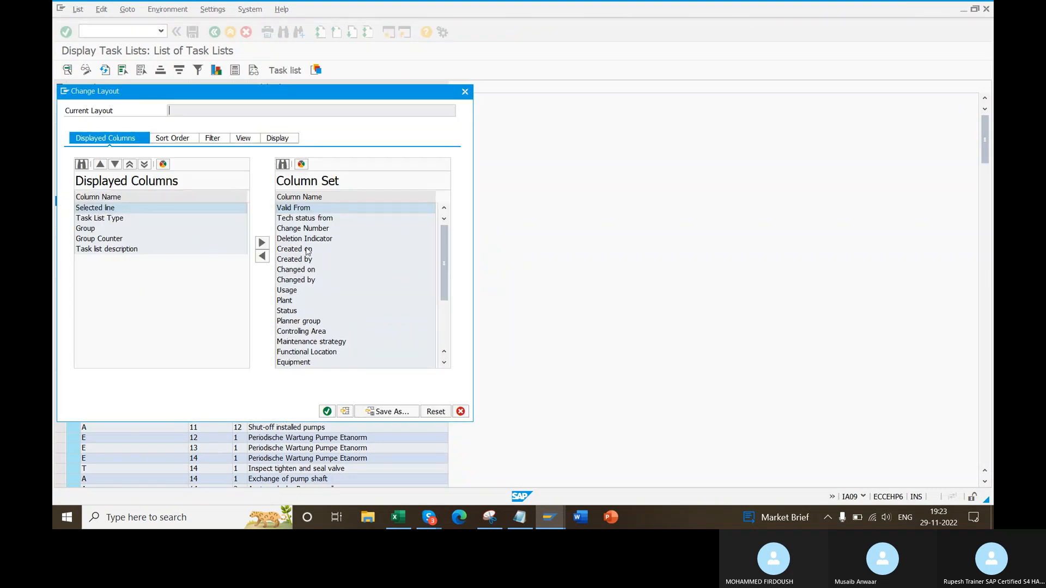
left_click(342, 200)
scroll(343, 279, "down", 3)
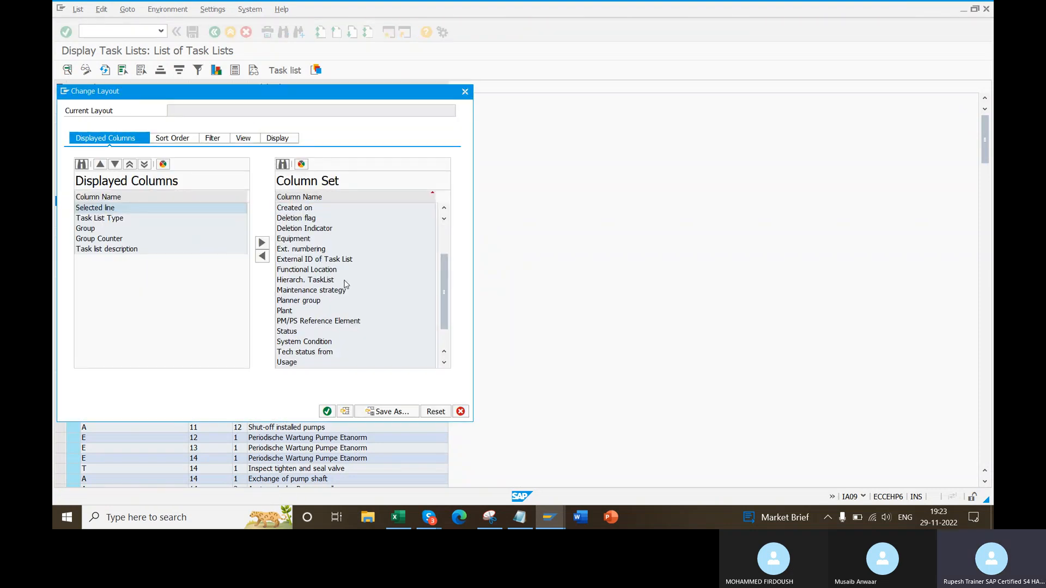
left_click(307, 238)
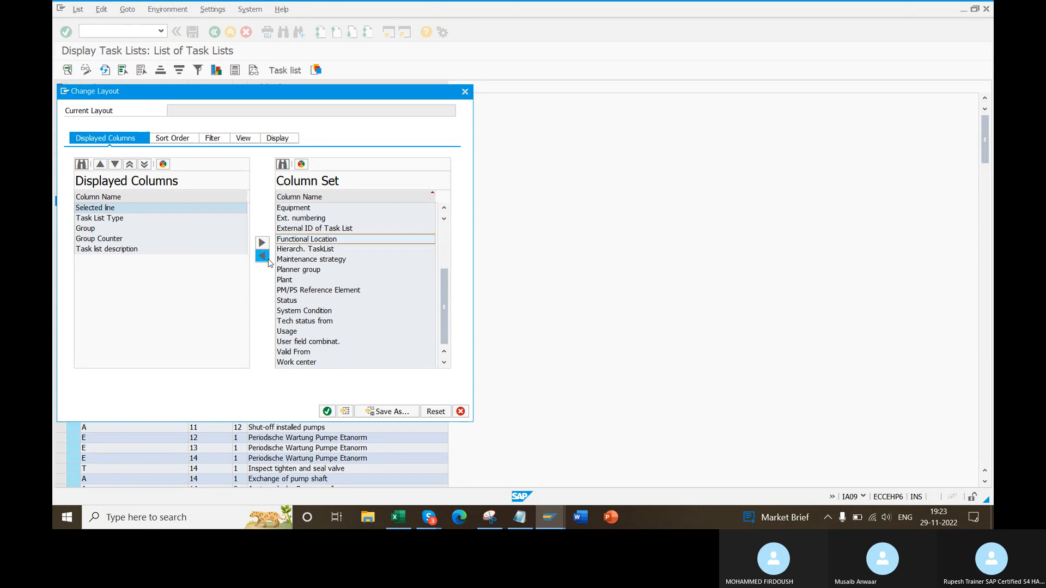
left_click(262, 256)
left_click(327, 411)
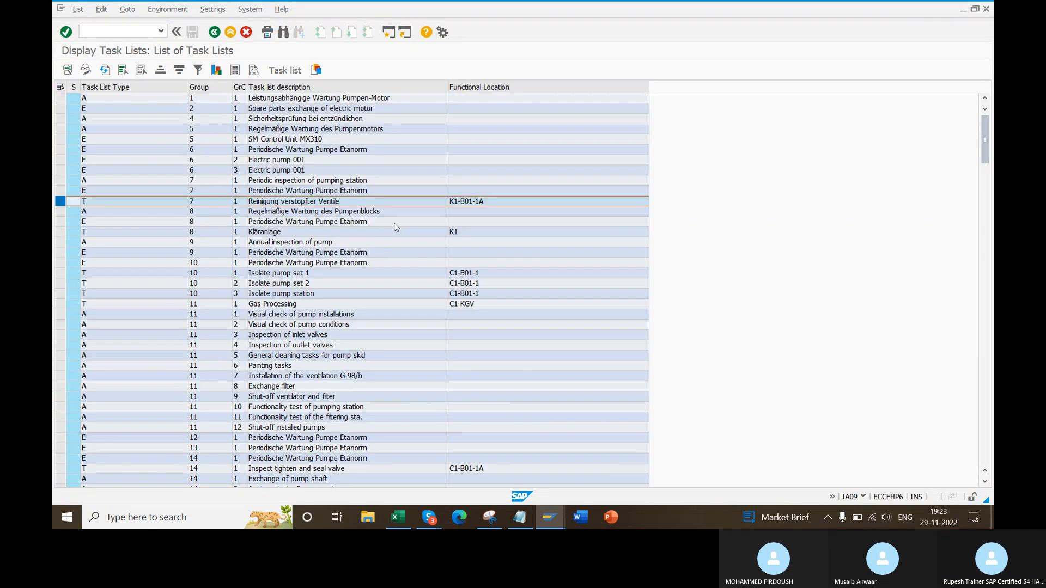
- Take functional location K1-B01-1A from the group 7 task list, display its task list from the IA11 session and view the header
left_click(476, 201)
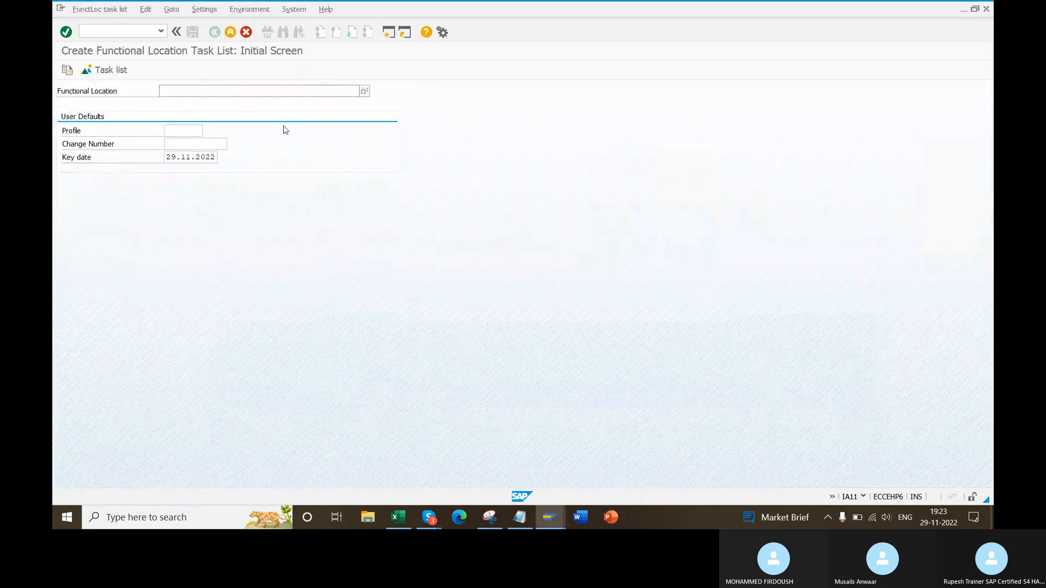
left_click(100, 9)
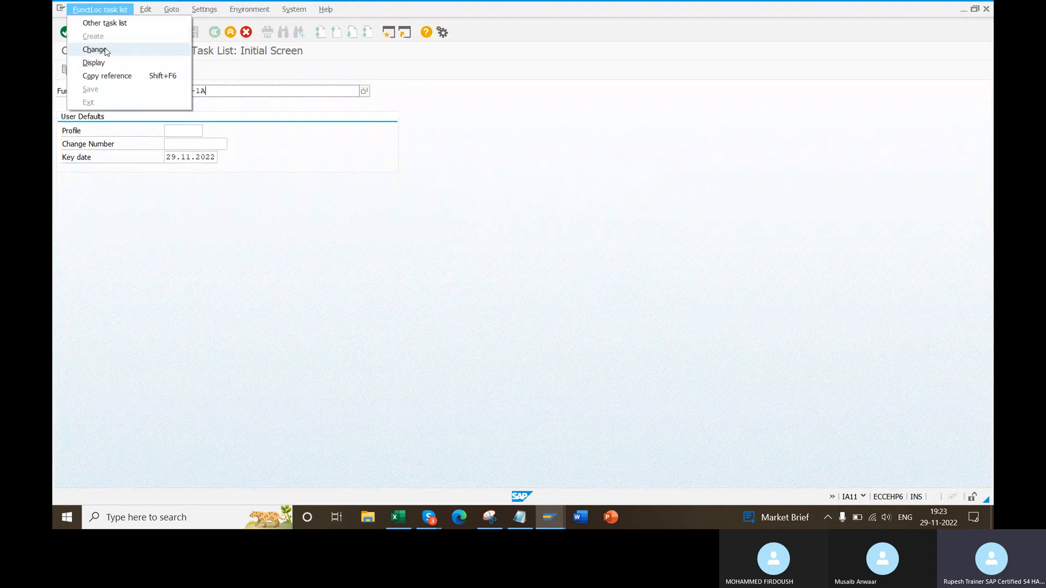
left_click(105, 67)
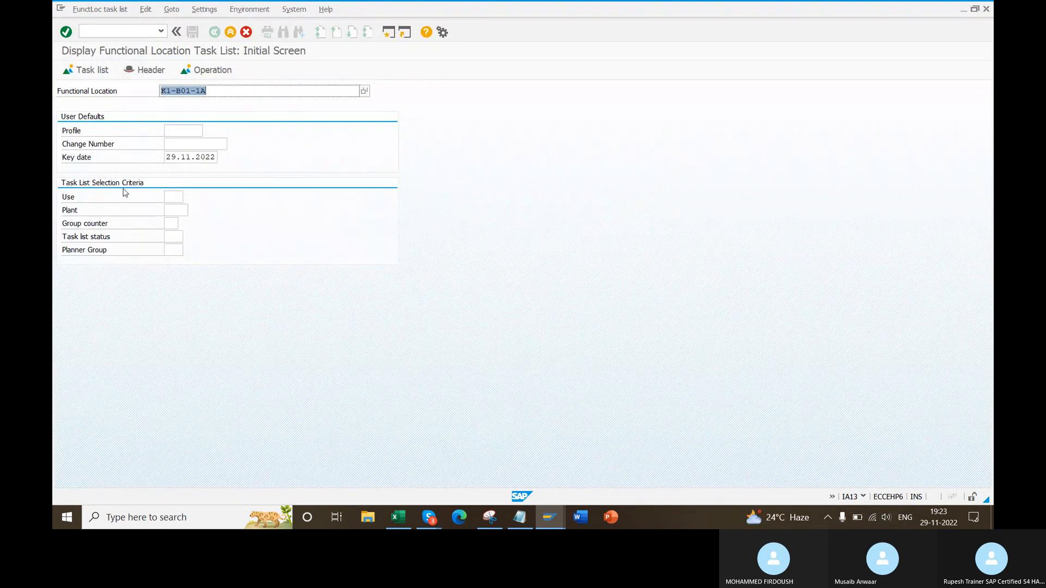
key("Return")
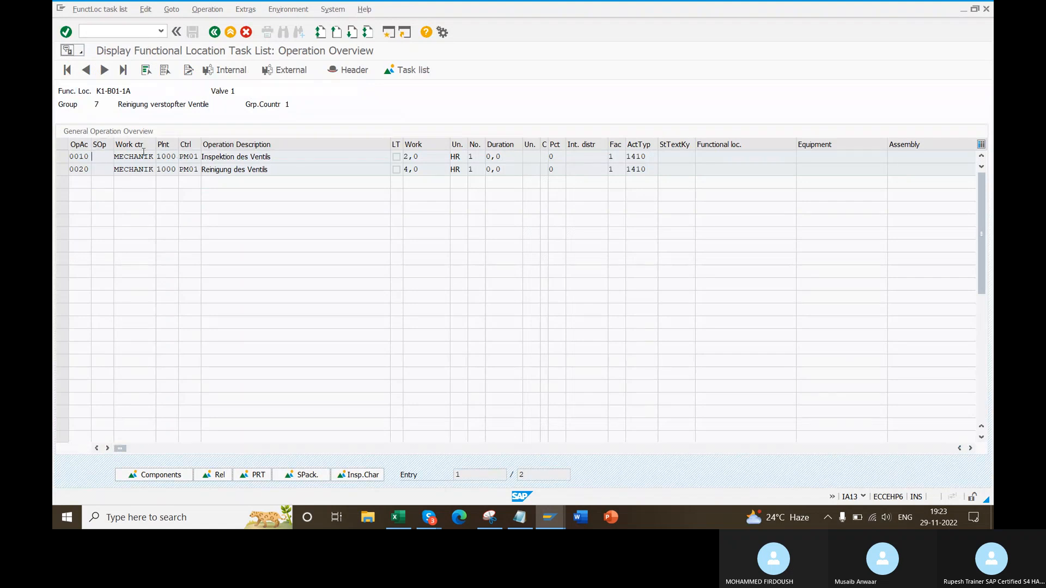
double_click(123, 92)
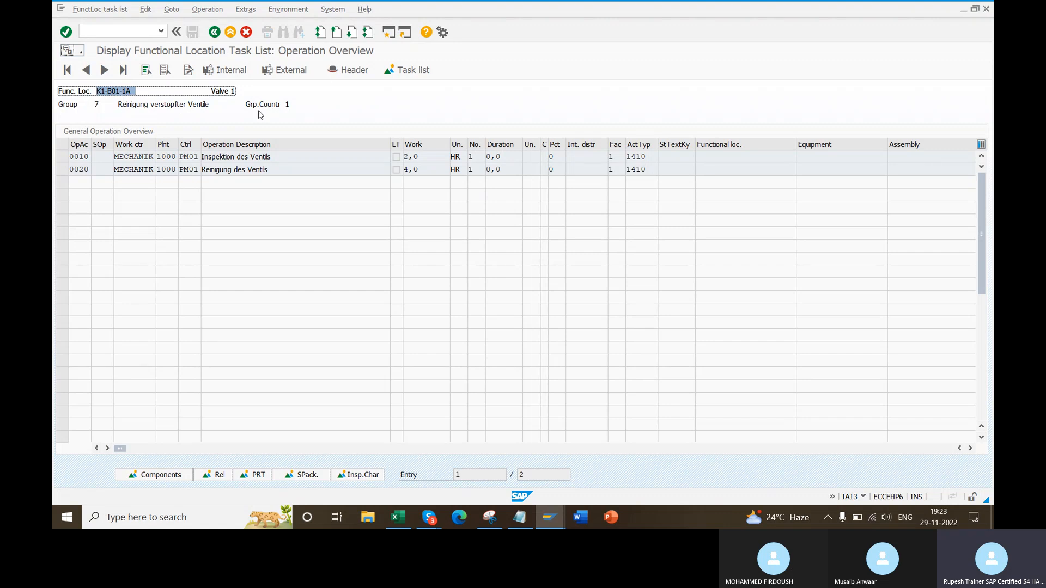
left_click(348, 70)
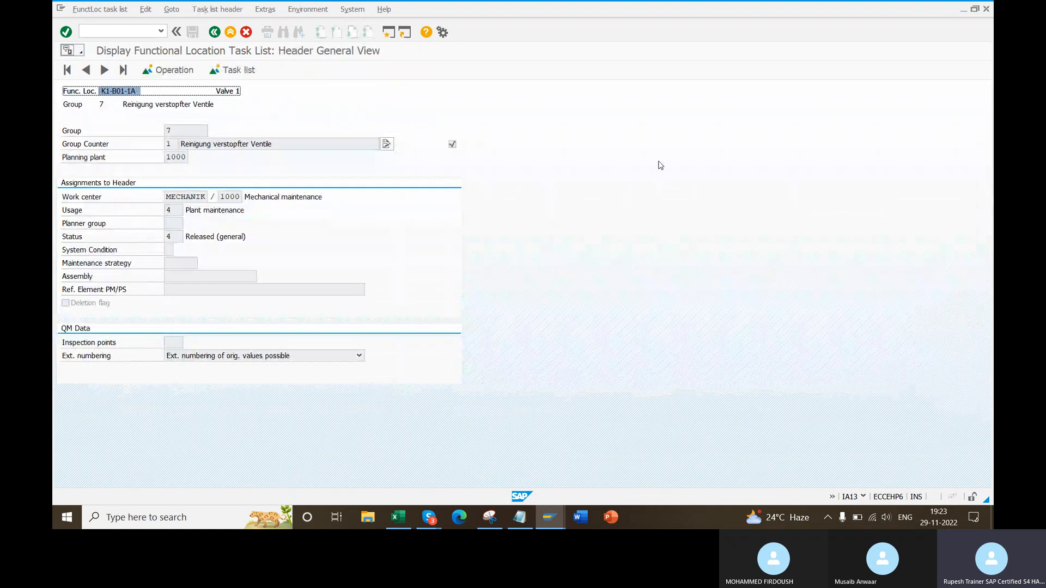
- Open IA11 in another session and switch to the display of functional location task lists for K1-B01-1A
left_click(132, 31)
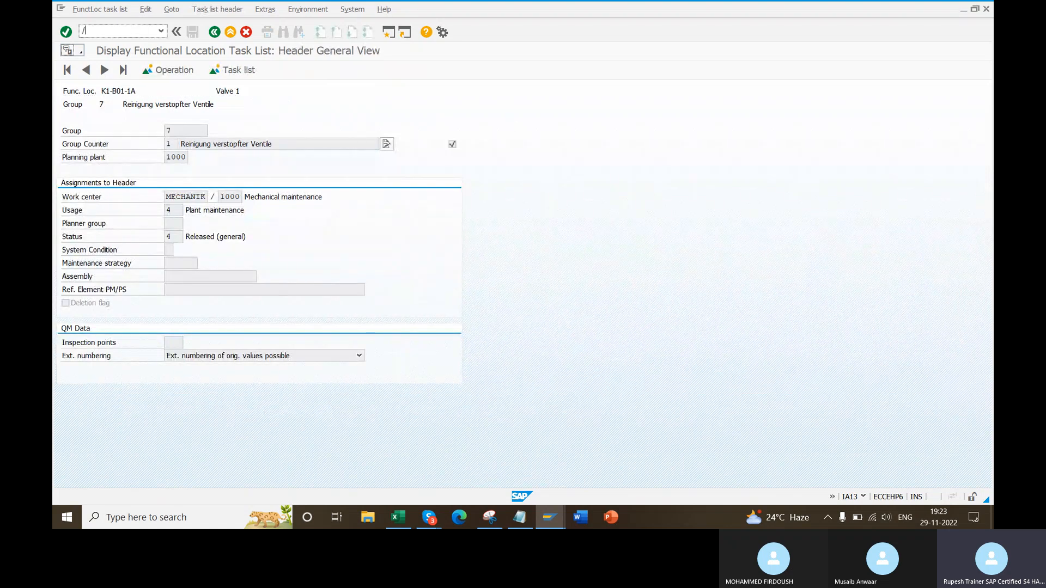
key("Return")
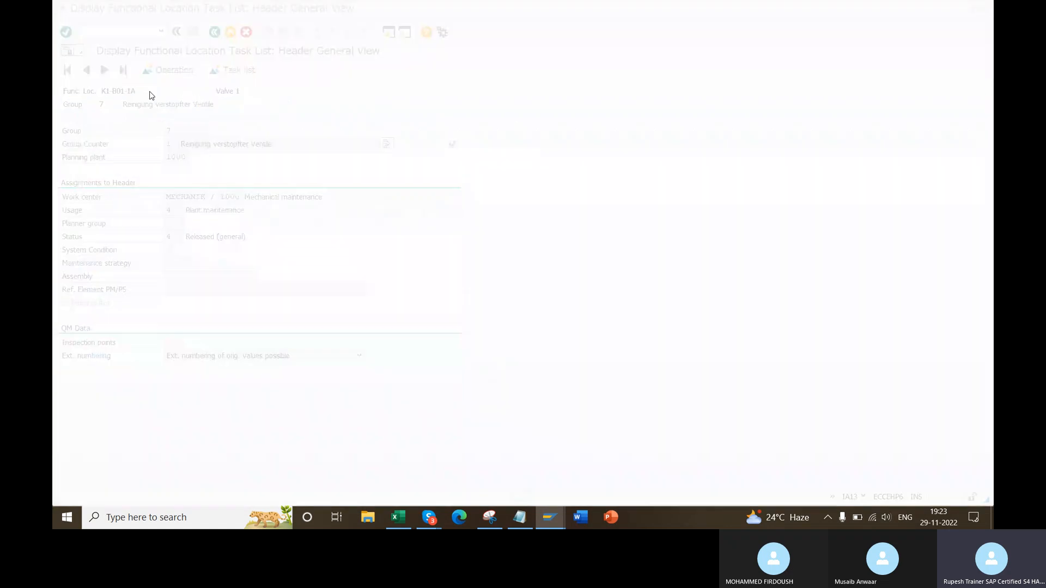
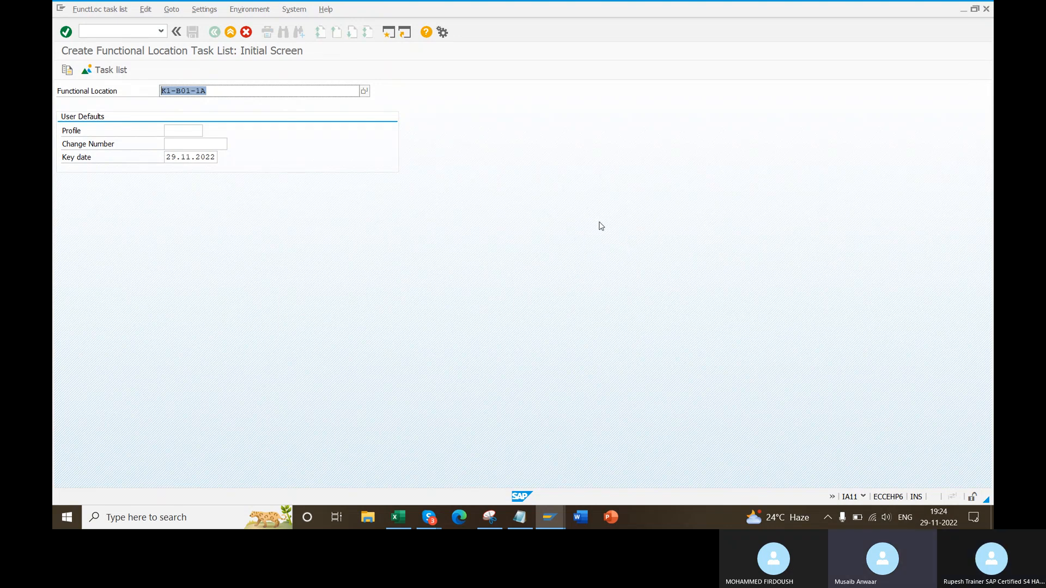
left_click(547, 522)
left_click(322, 212)
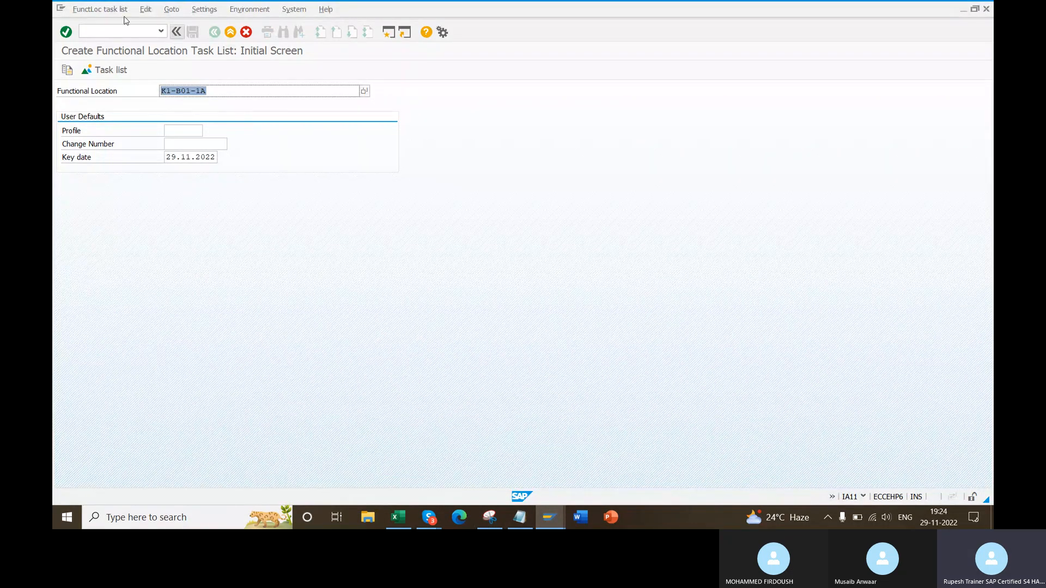
left_click(99, 9)
left_click(94, 63)
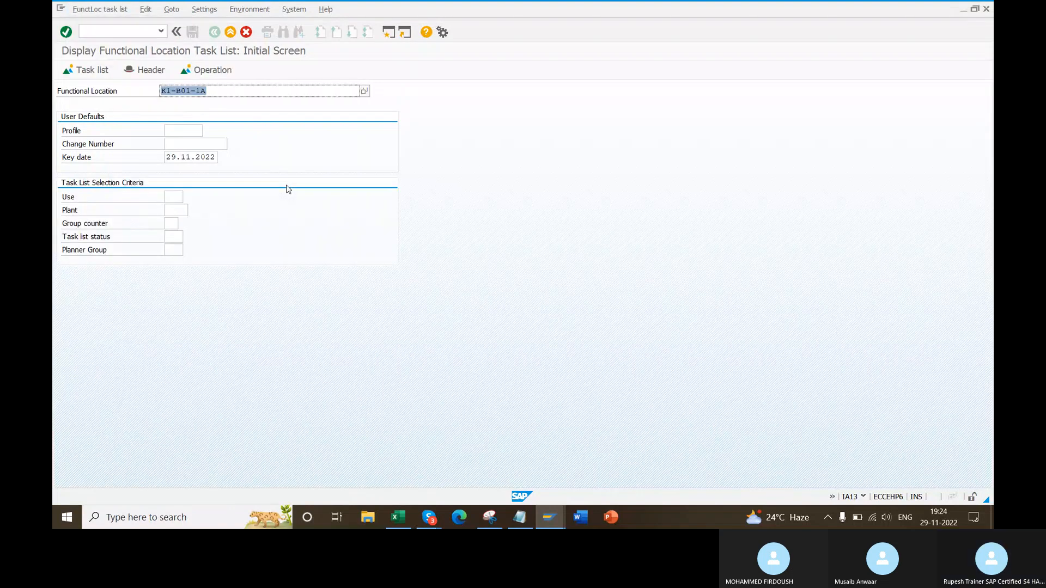
- Switch to the Excel notes and enter "FL Eqo Task list" in cell B1432, below the equipment task list entry
left_click(399, 517)
scroll(317, 308, "down", 16)
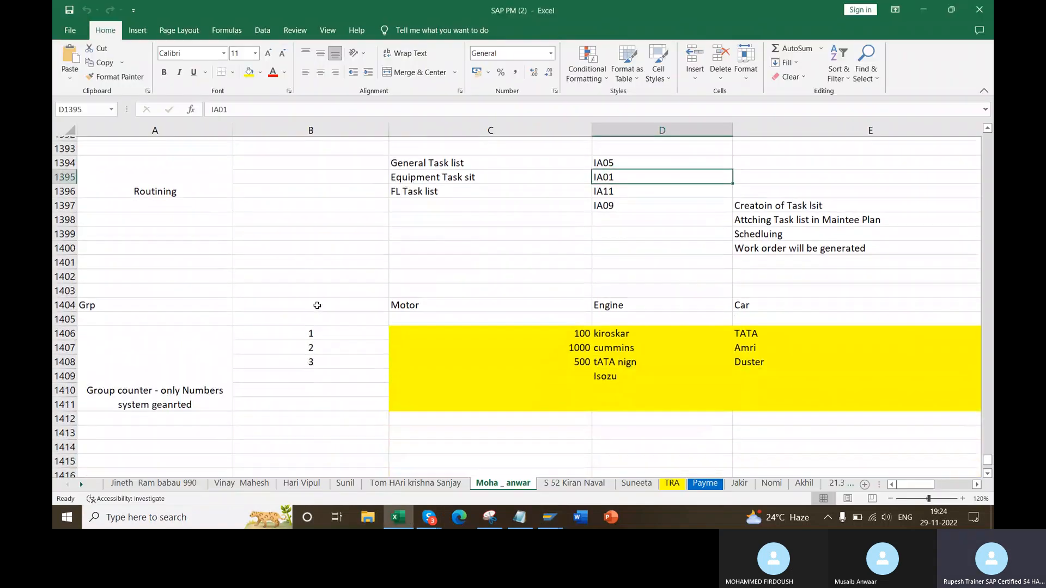
scroll(317, 308, "up", 6)
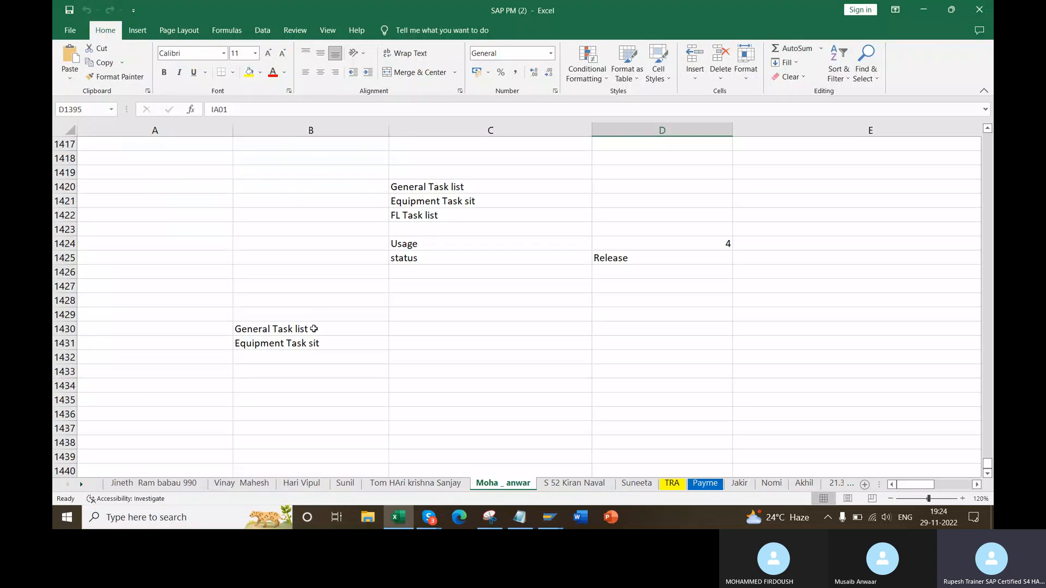
left_click_drag(313, 328, 315, 345)
left_click(570, 342)
left_click(296, 355)
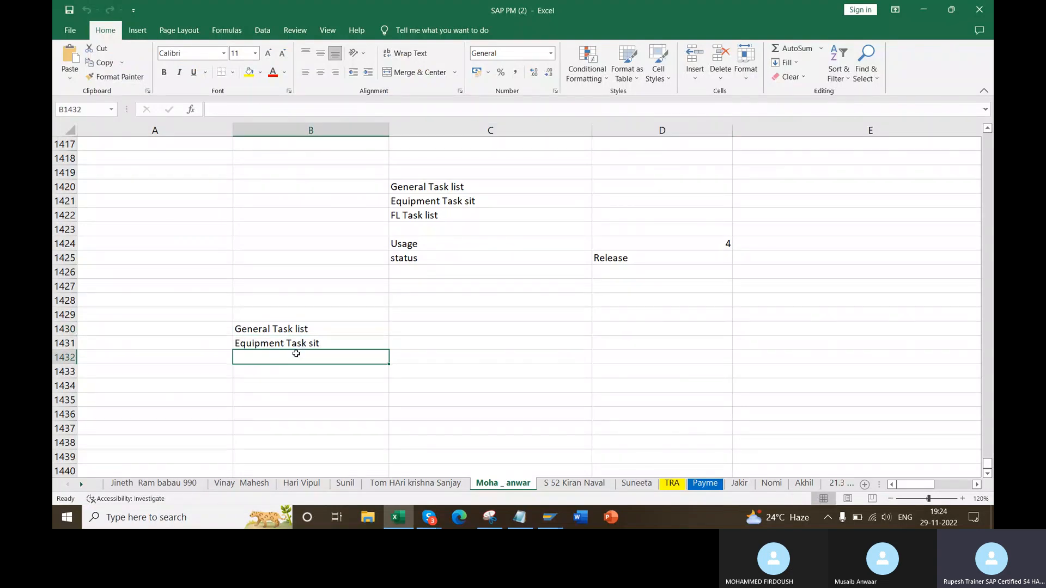
type("FL ")
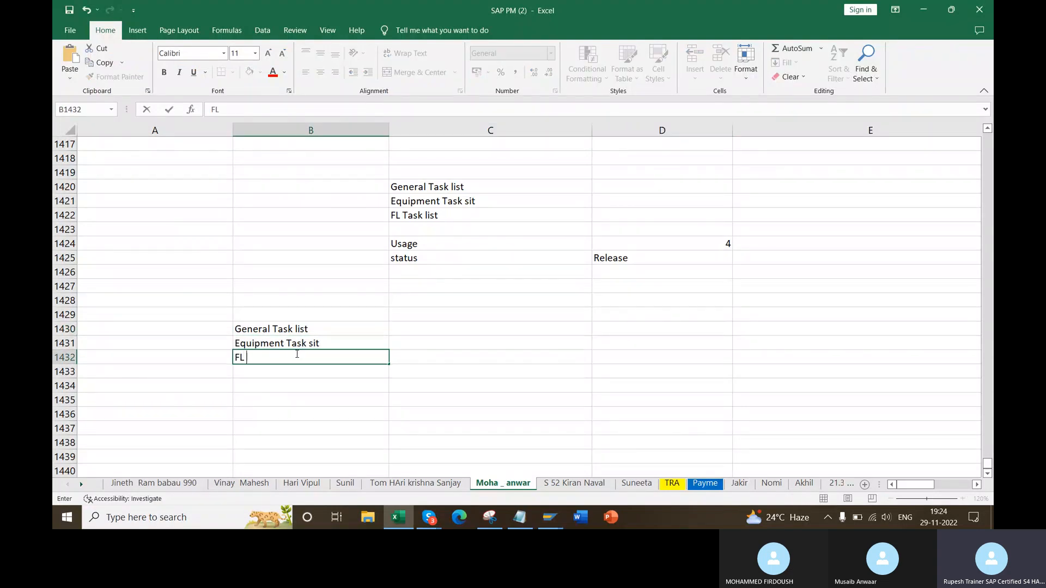
type("Eqo Task list")
key("Return")
key("Return")
left_click_drag(319, 331, 320, 355)
left_click(311, 355)
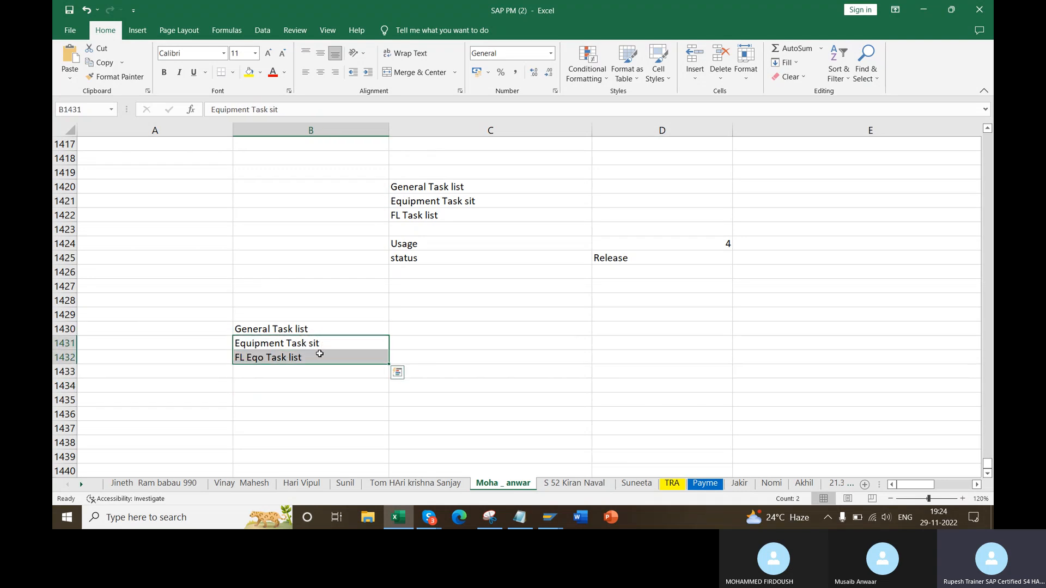
left_click(562, 377)
- Return to the selection of the IA09 session, set the Created on start date to 20.04.2022 and execute the task list search
mouse_move(549, 517)
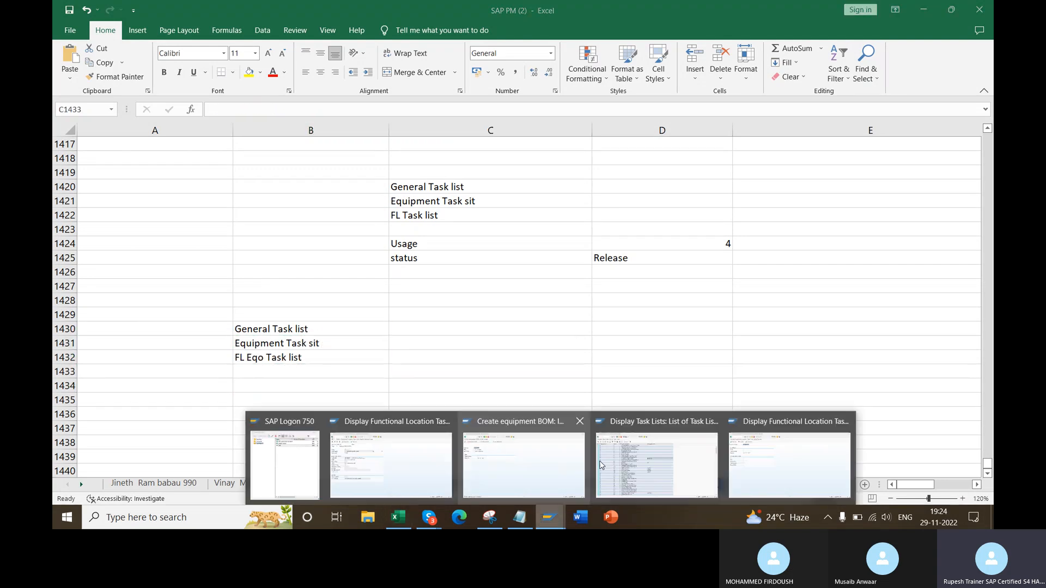
left_click(625, 459)
key("F3")
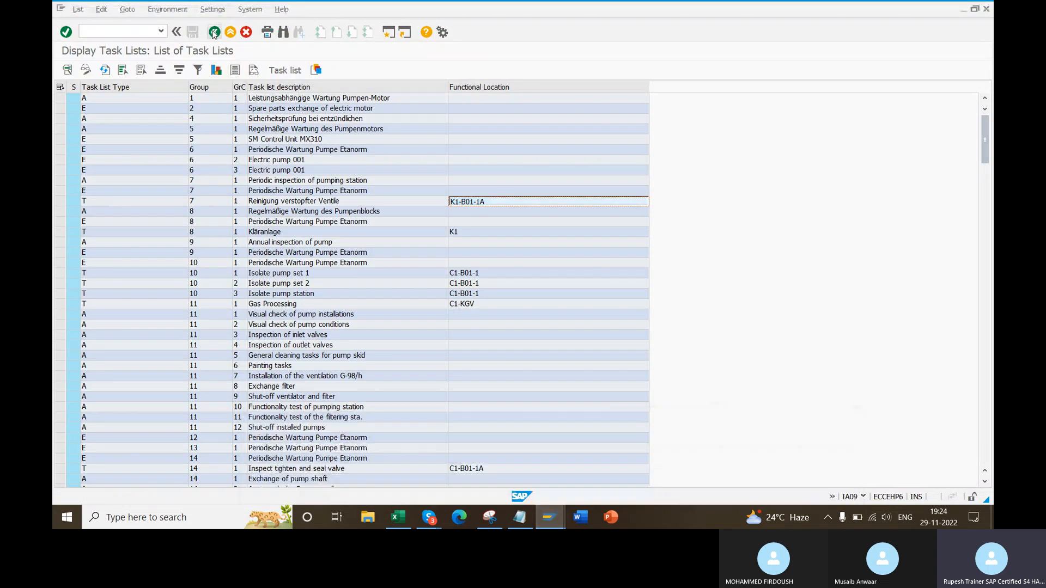
scroll(268, 415, "down", 3)
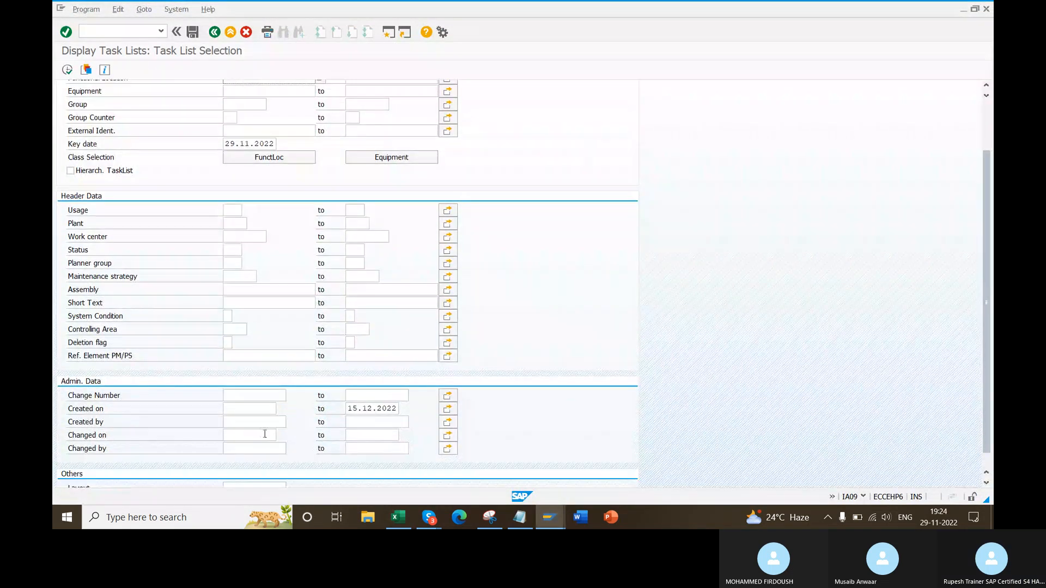
left_click(256, 408)
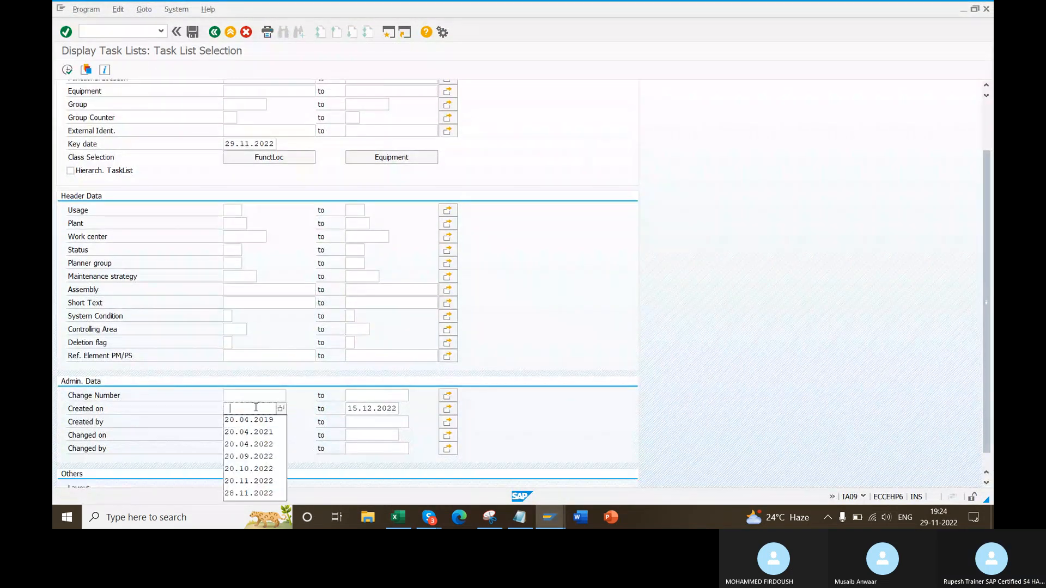
left_click(260, 445)
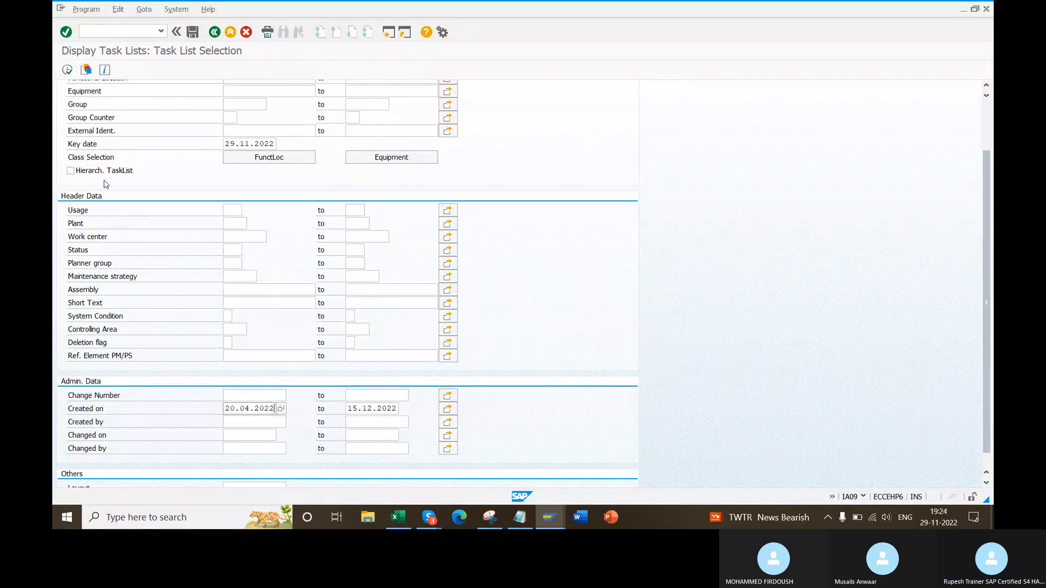
left_click(67, 70)
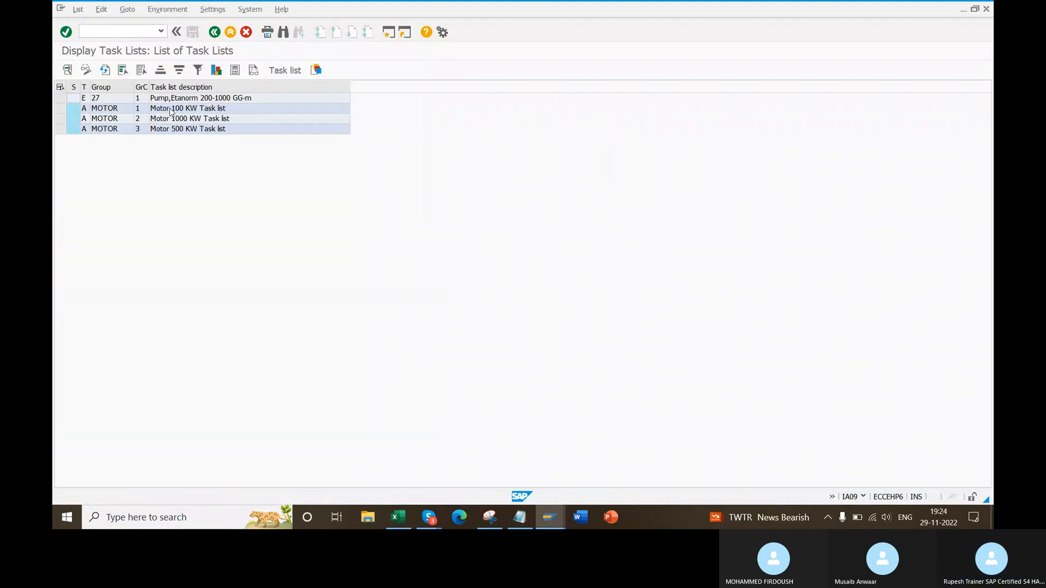
- Add the Equipment column to the layout of the task list results
left_click(315, 71)
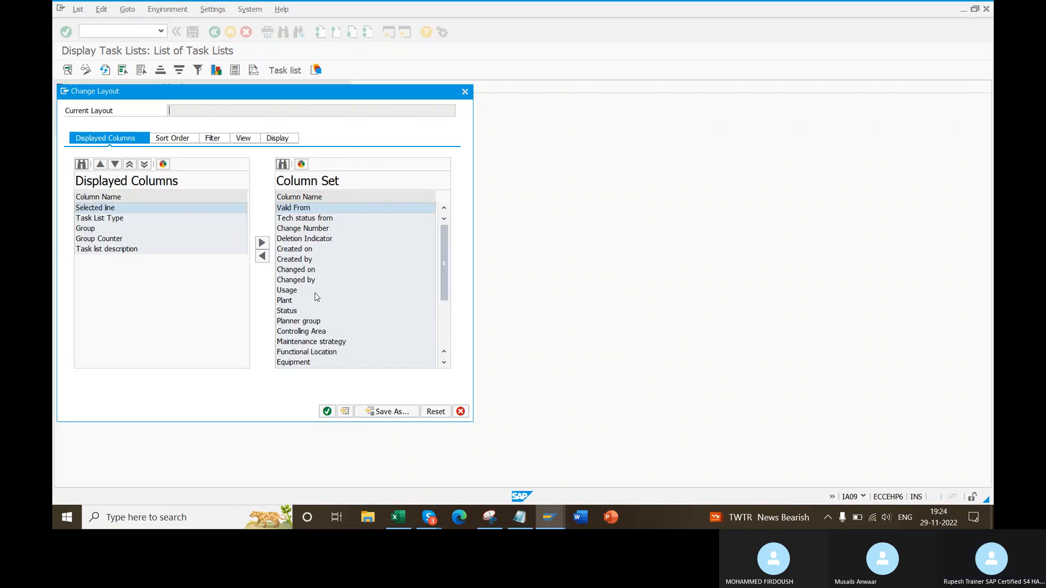
left_click(365, 198)
left_click(304, 301)
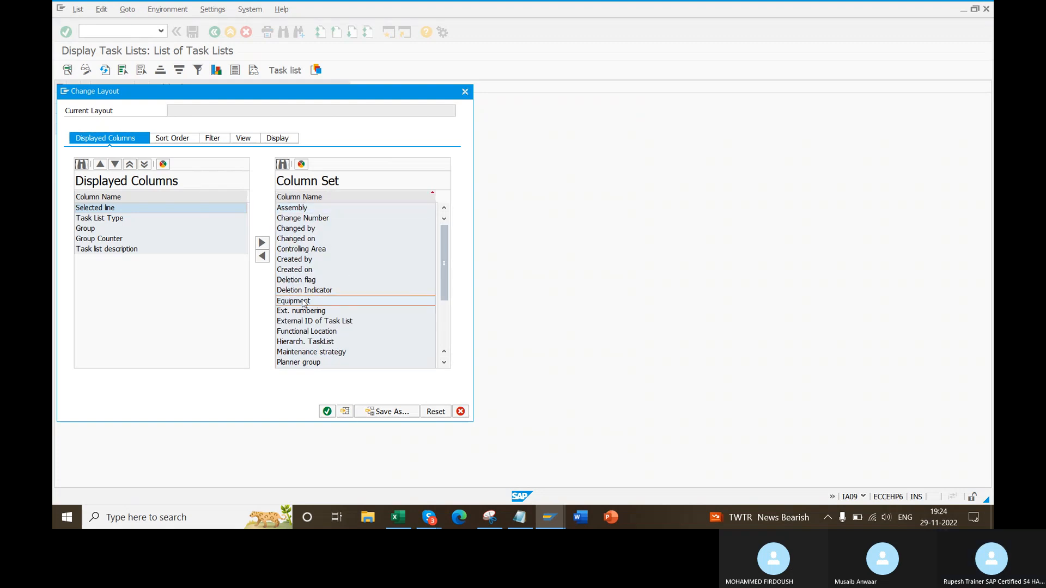
left_click(262, 256)
left_click(327, 411)
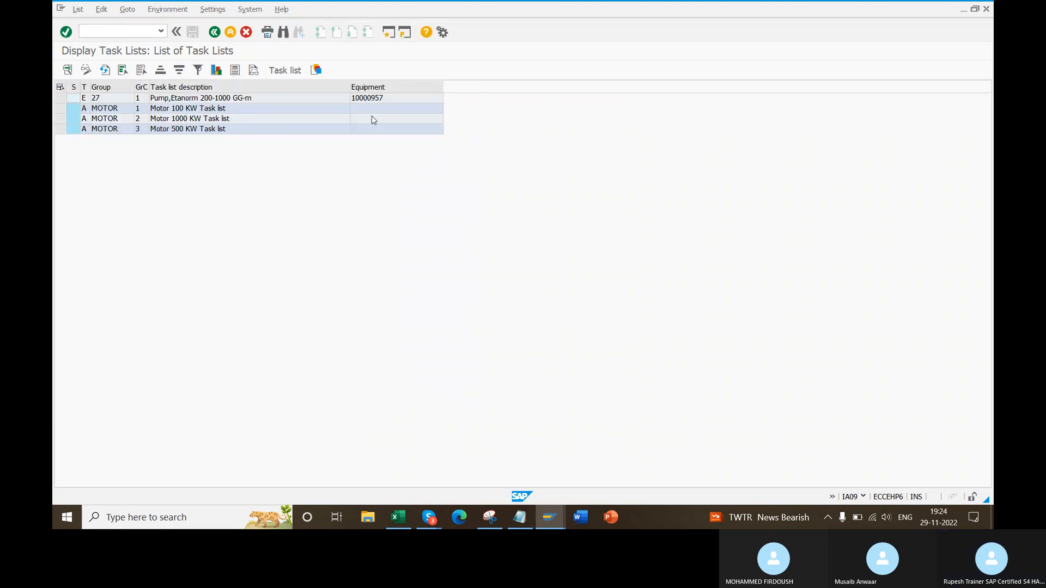
- Copy the pump's equipment number, open IP41 in a new session and start a single cycle plan with category Maintenance Order
left_click(382, 100)
left_click(250, 9)
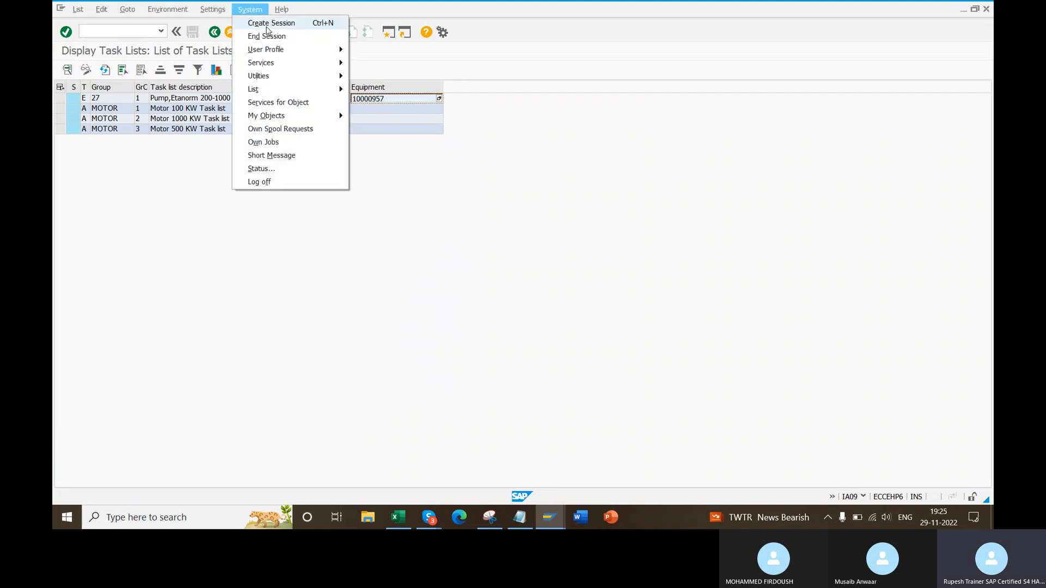
left_click(267, 29)
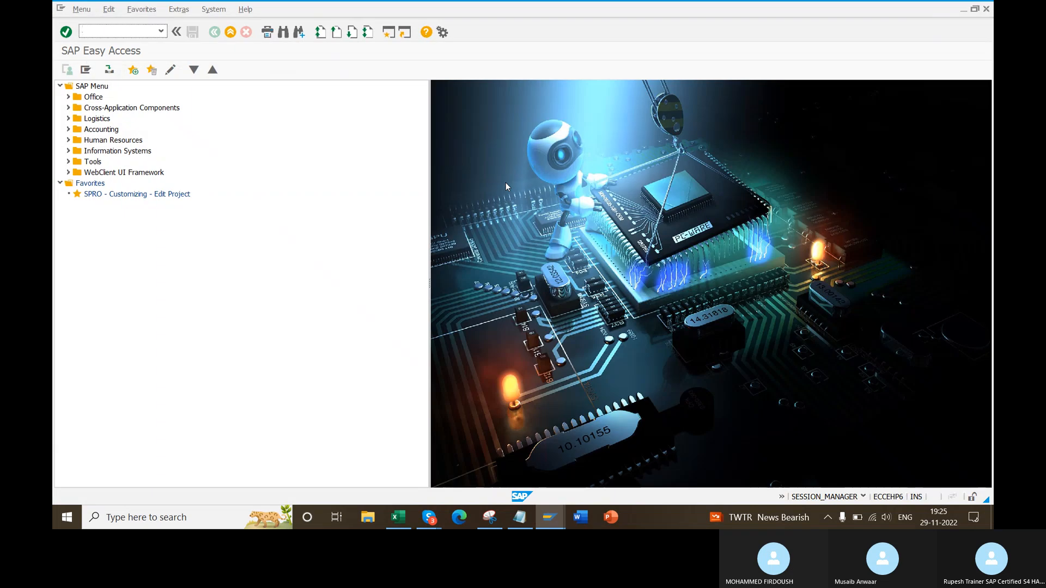
type("spro")
key("Return")
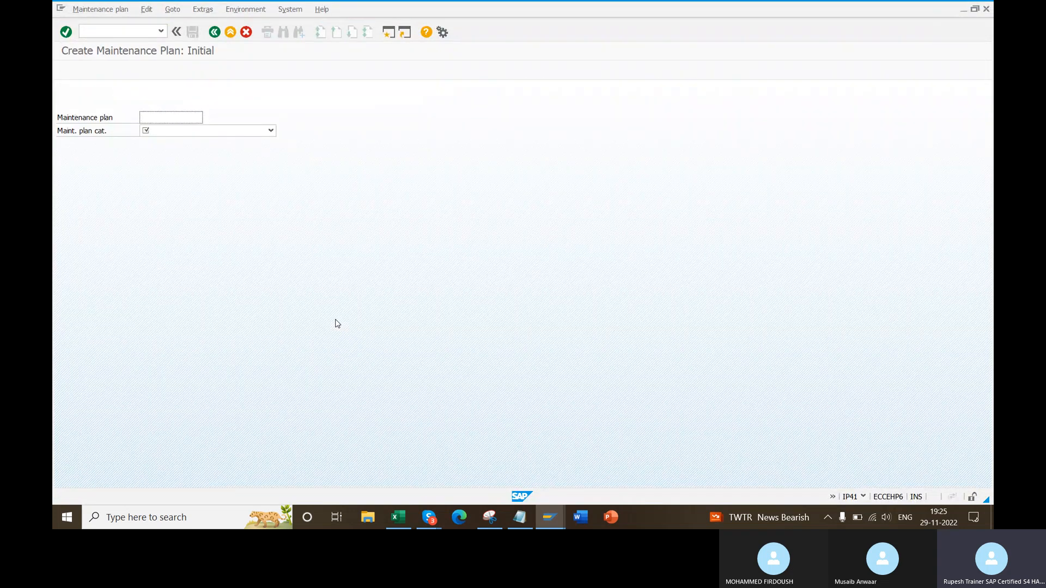
left_click(270, 131)
left_click(188, 166)
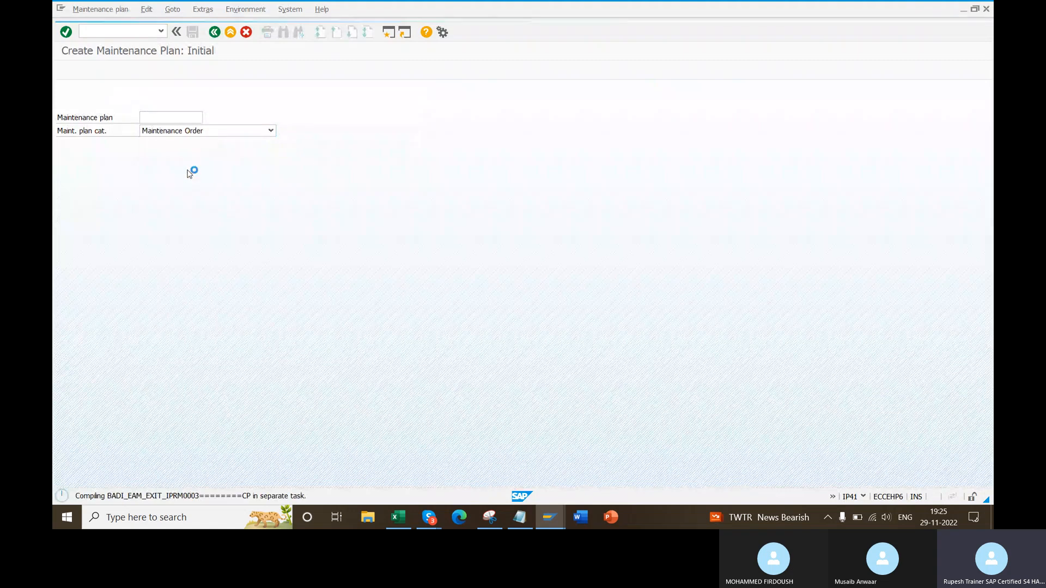
- Describe the maintenance plan as "ajklf", set equipment 10000957 as reference object and enter a cycle of 1 MON
left_click(294, 91)
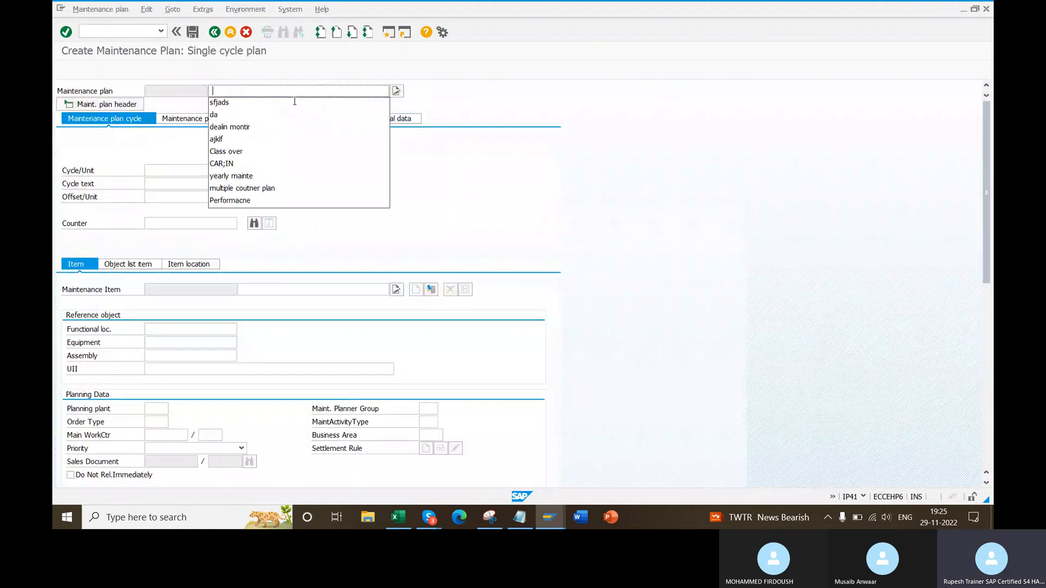
left_click(235, 139)
left_click(184, 340)
type("10000957")
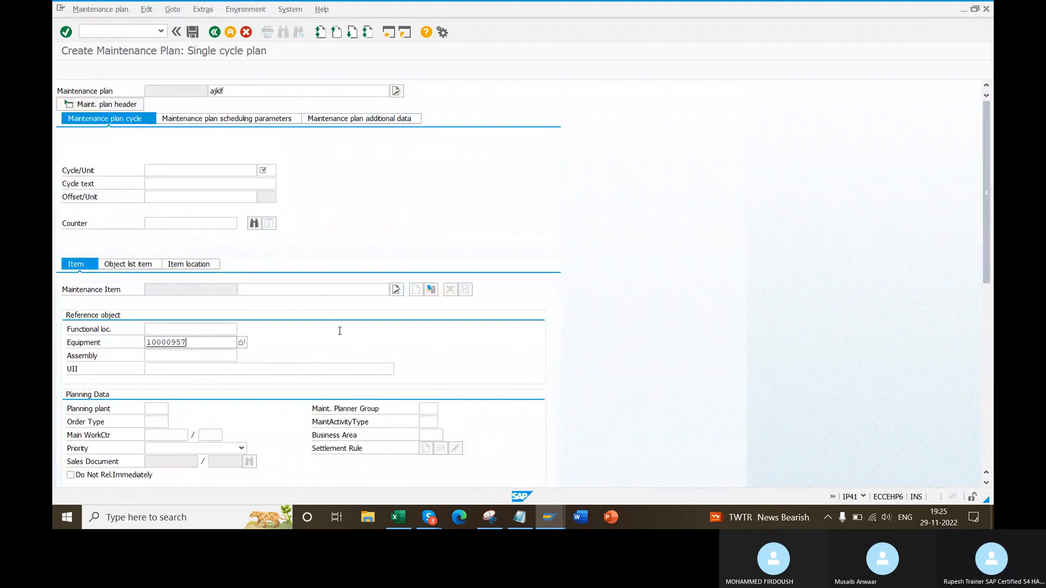
left_click(234, 173)
type("1")
key("Tab")
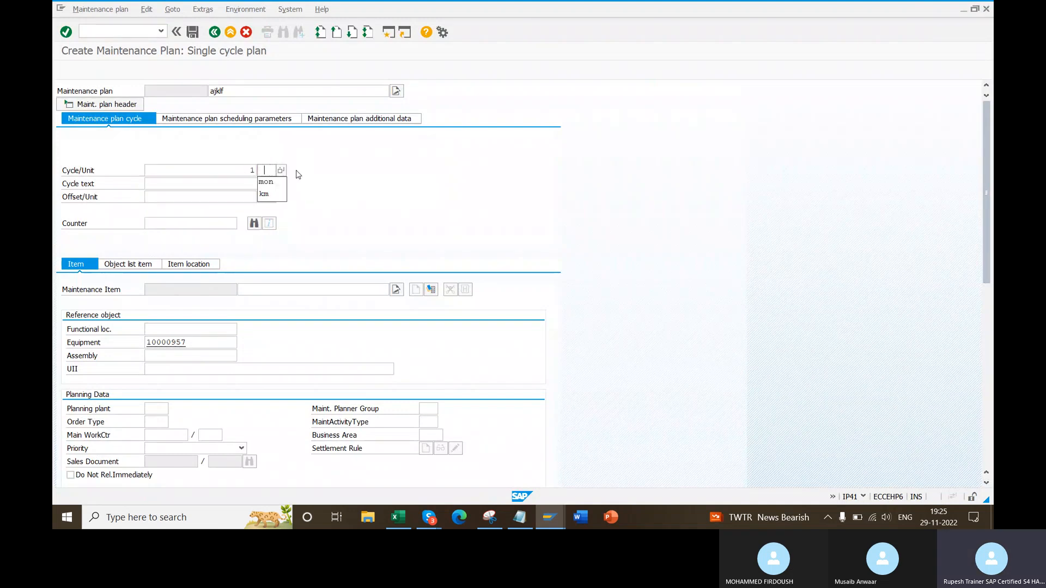
type("mon")
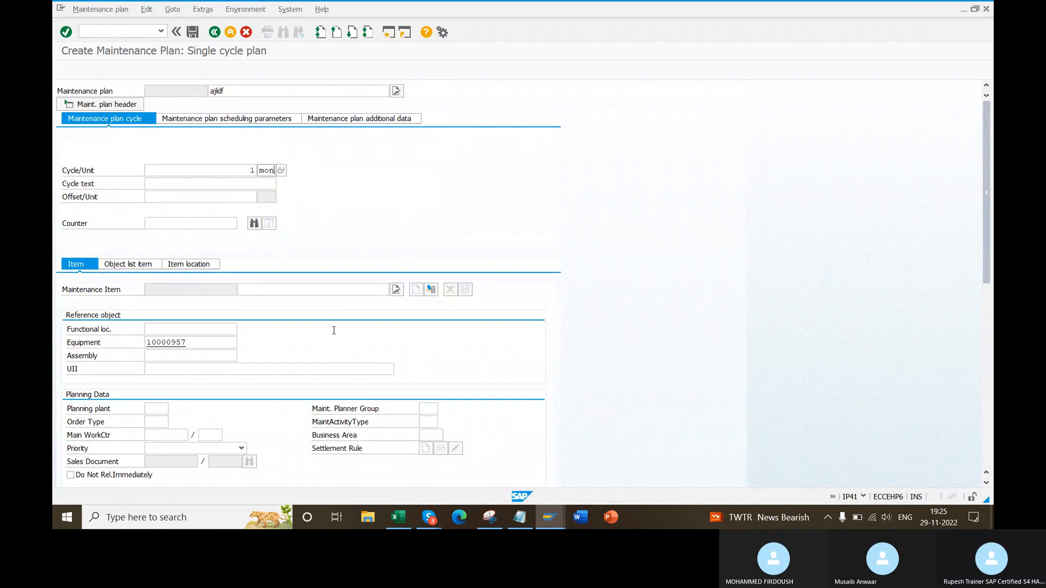
key("Return")
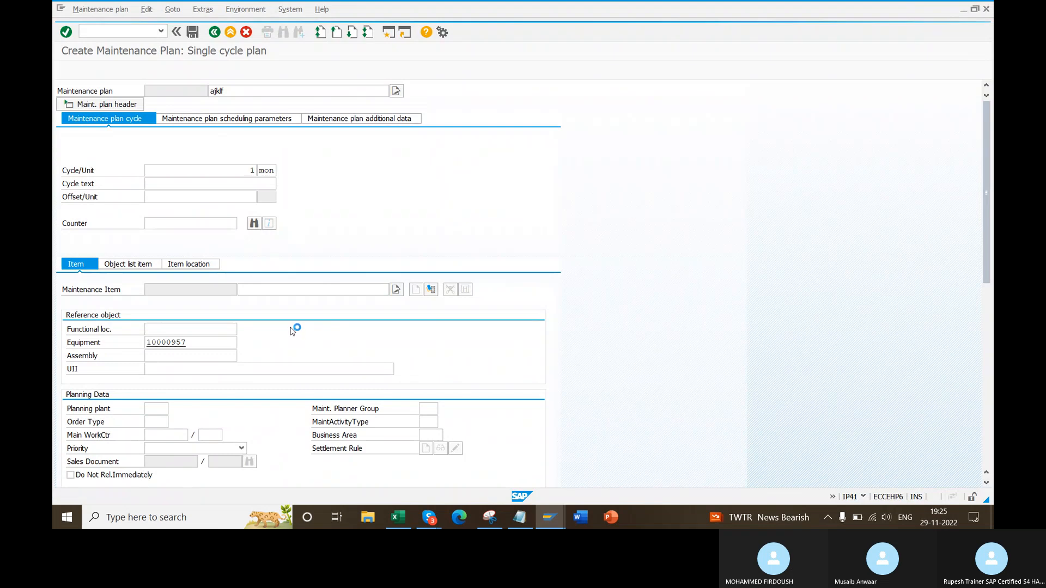
- Look up the pump's task list in the IA09 results and assign type E, group 27, counter 1 to the maintenance item
scroll(274, 329, "down", 3)
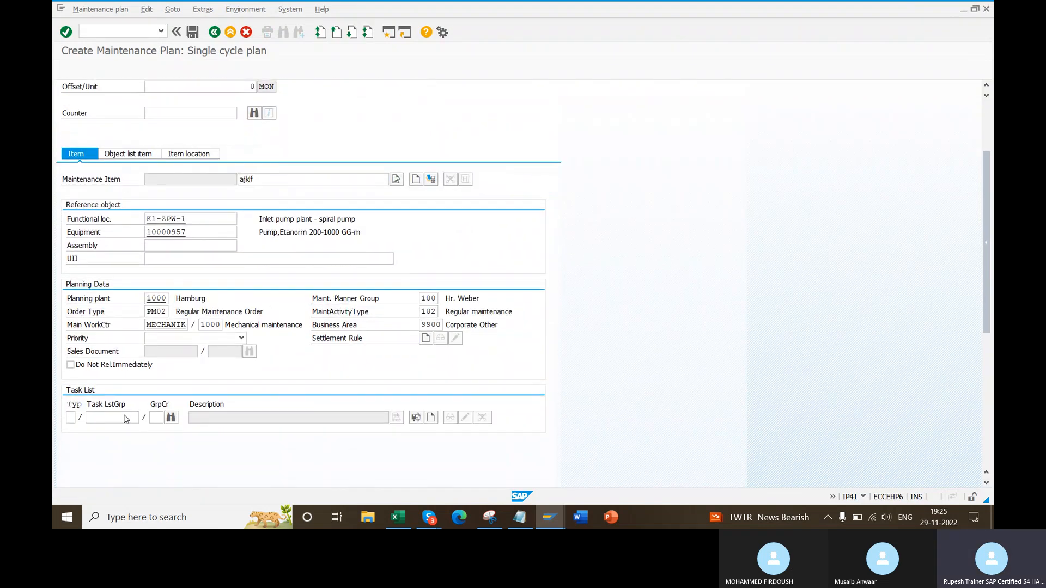
key("alt+Tab")
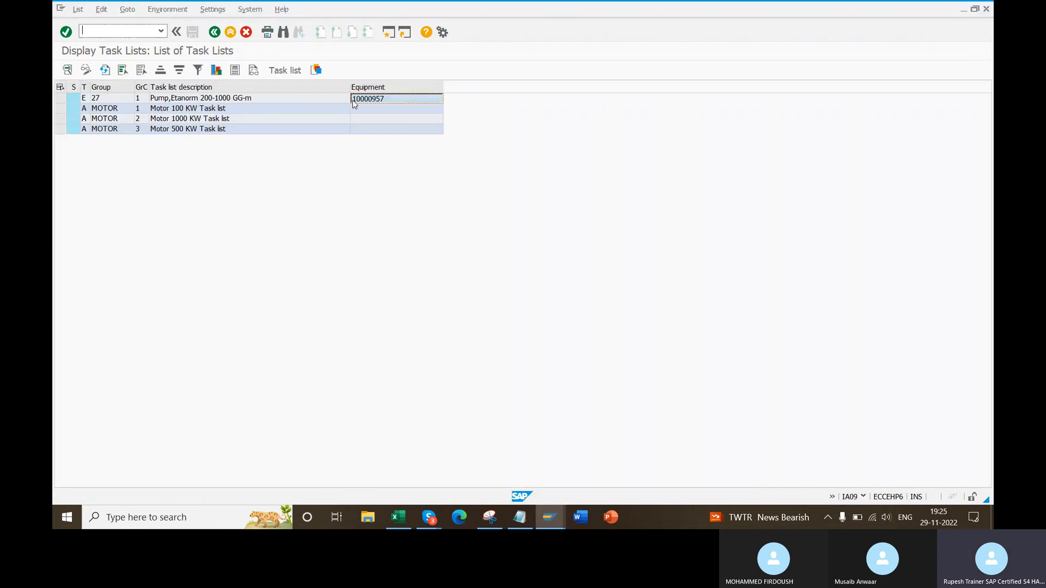
left_click(403, 99)
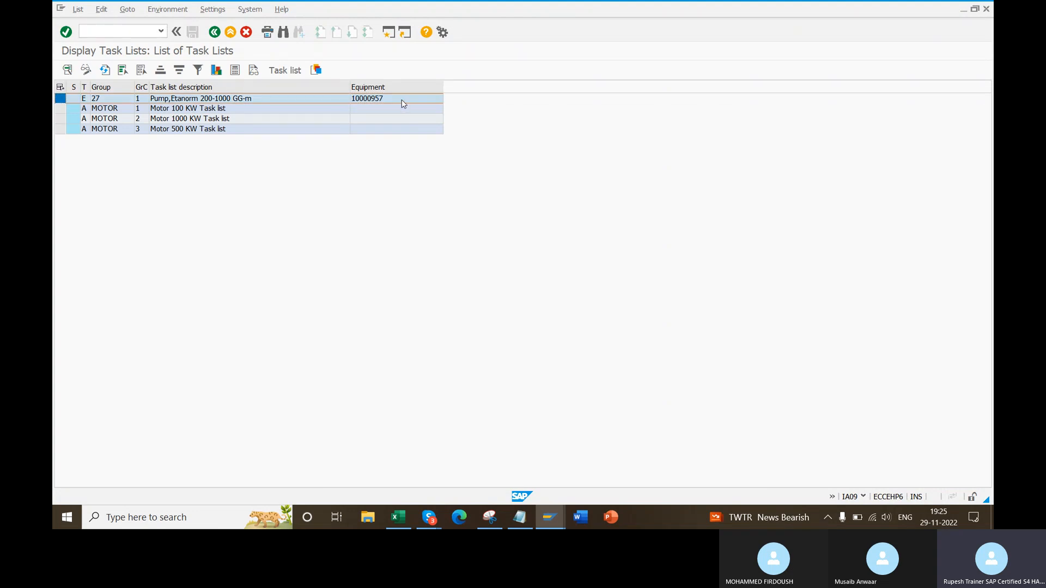
key("alt+Tab")
key("alt+Tab")
key("alt+Tab")
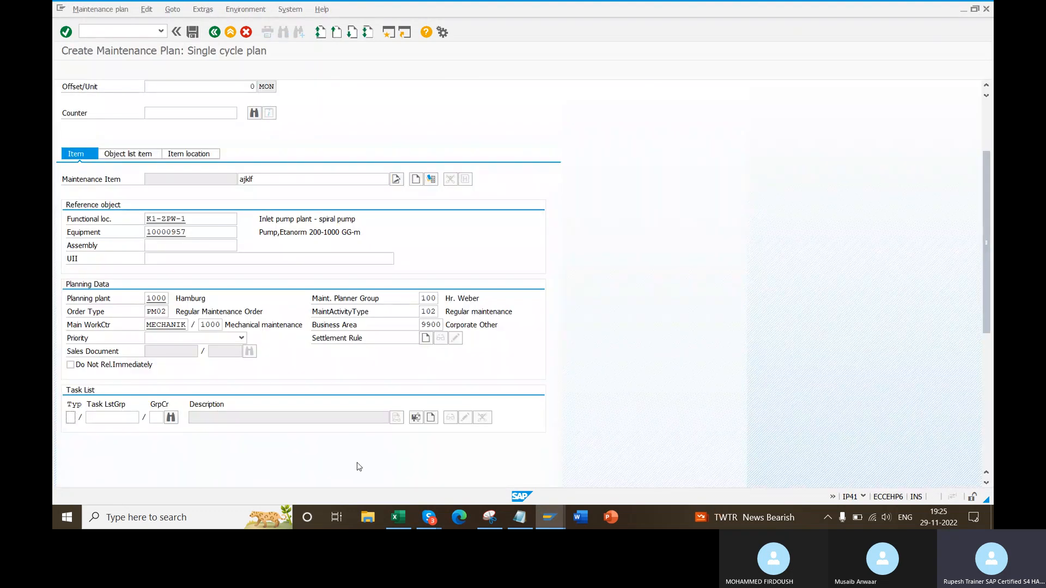
type("e")
key("Tab")
type("2")
key("Tab")
type("1")
- Try to change the maintenance item's reference equipment to 1000096
left_click(202, 234)
key("BackSpace")
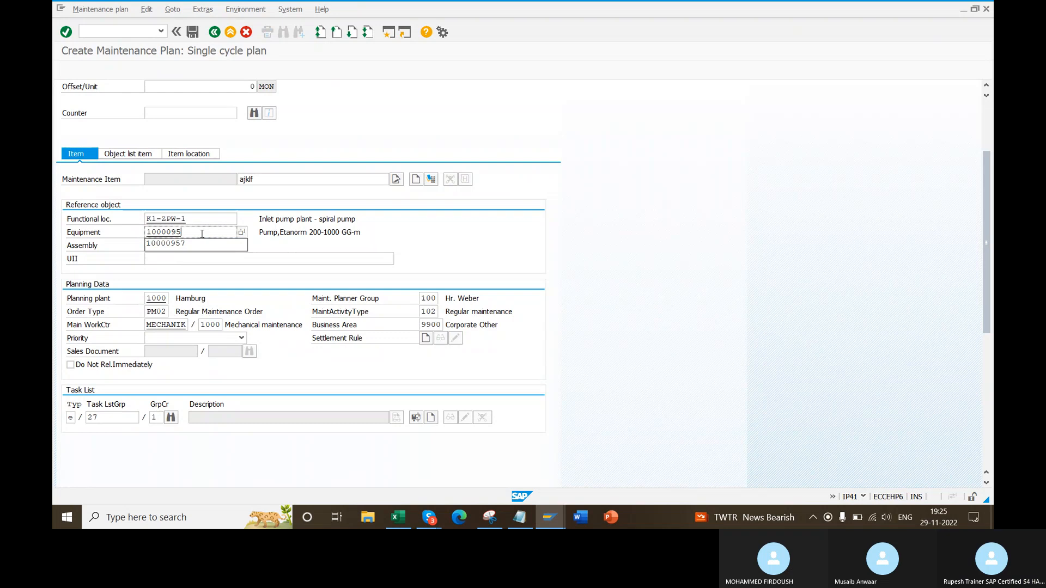
type("6")
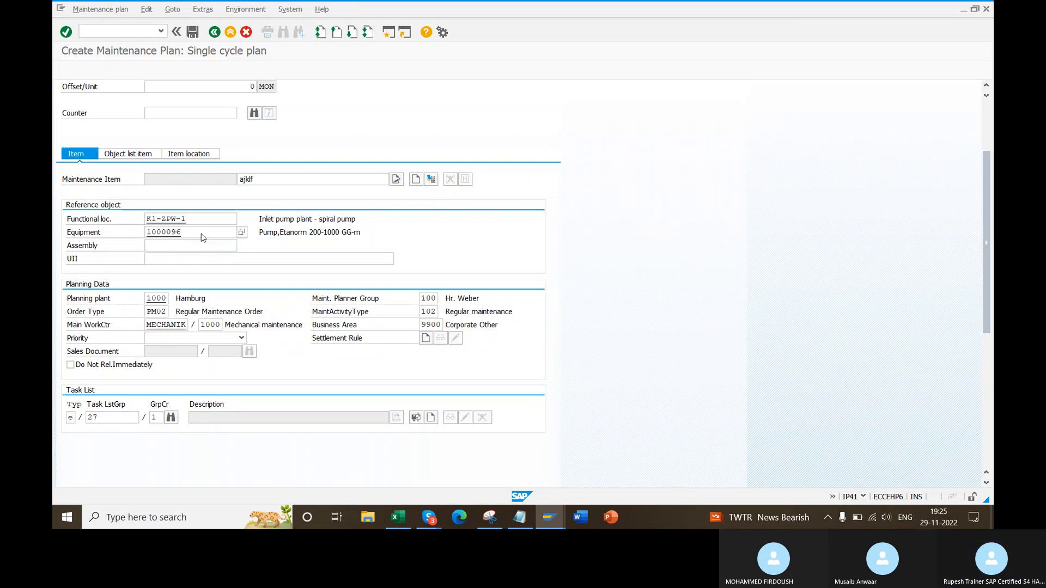
key("Return")
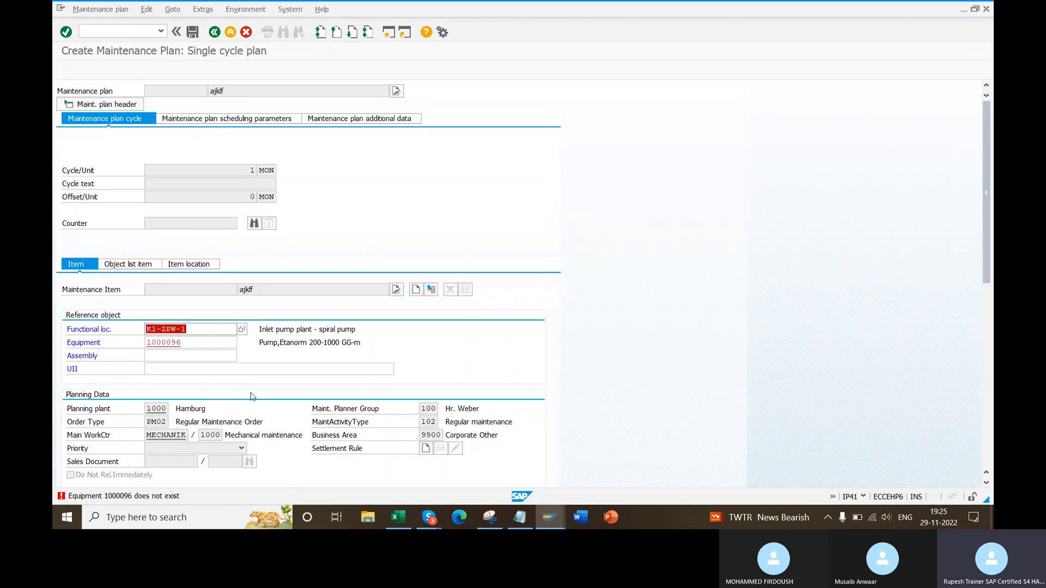
- Search equipment by maintenance plant 1000, select HEATER02-789C as reference equipment and accept copying its planning data
left_click(197, 342)
left_click(240, 342)
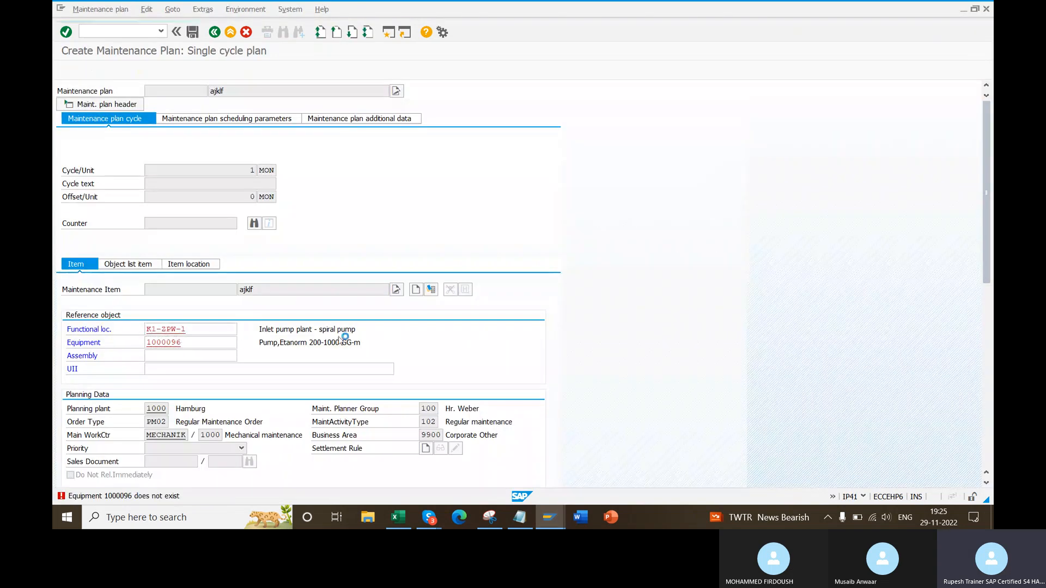
left_click(279, 214)
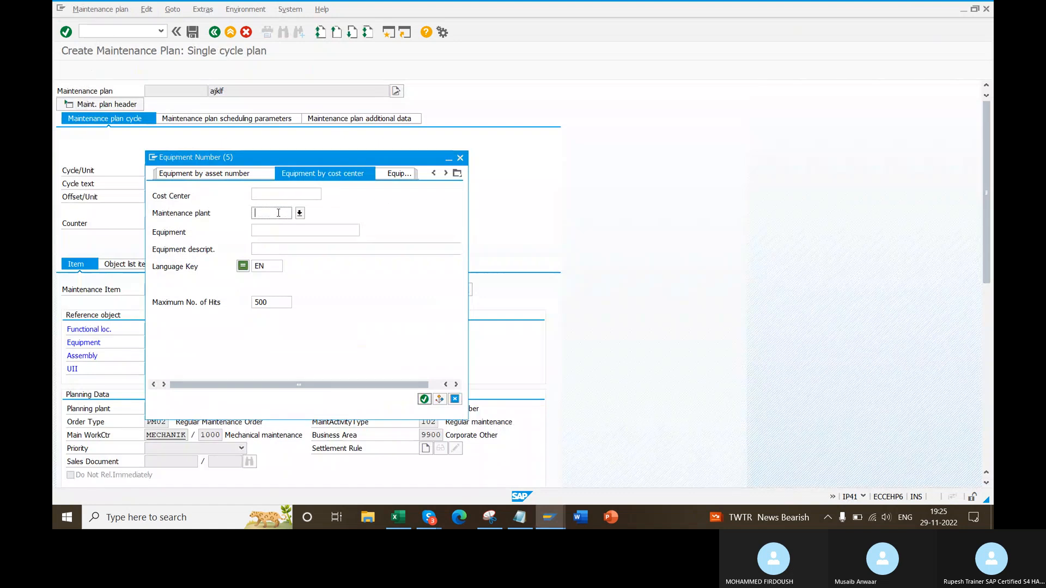
type("1000")
key("Return")
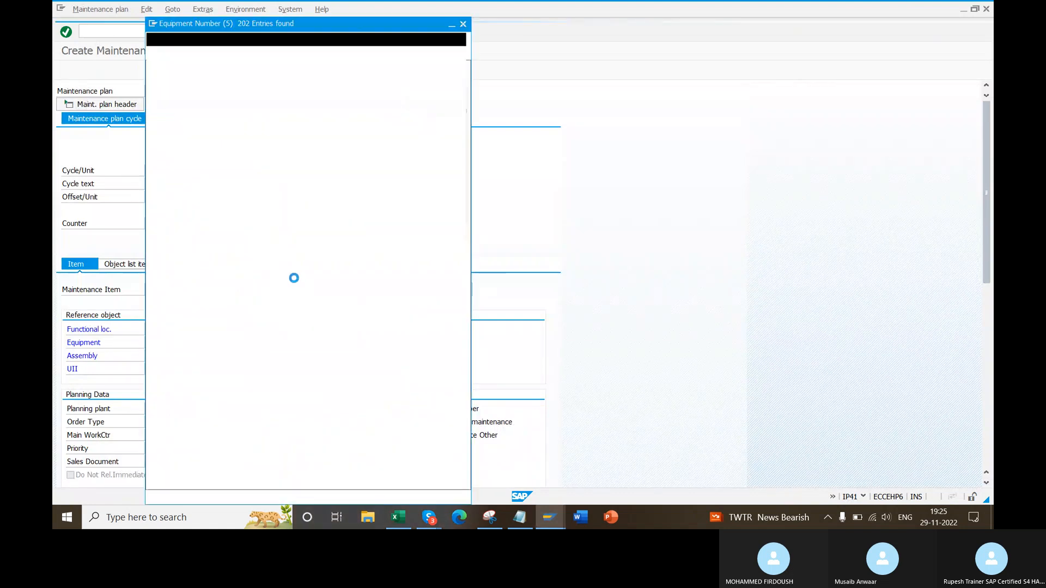
left_click(186, 301)
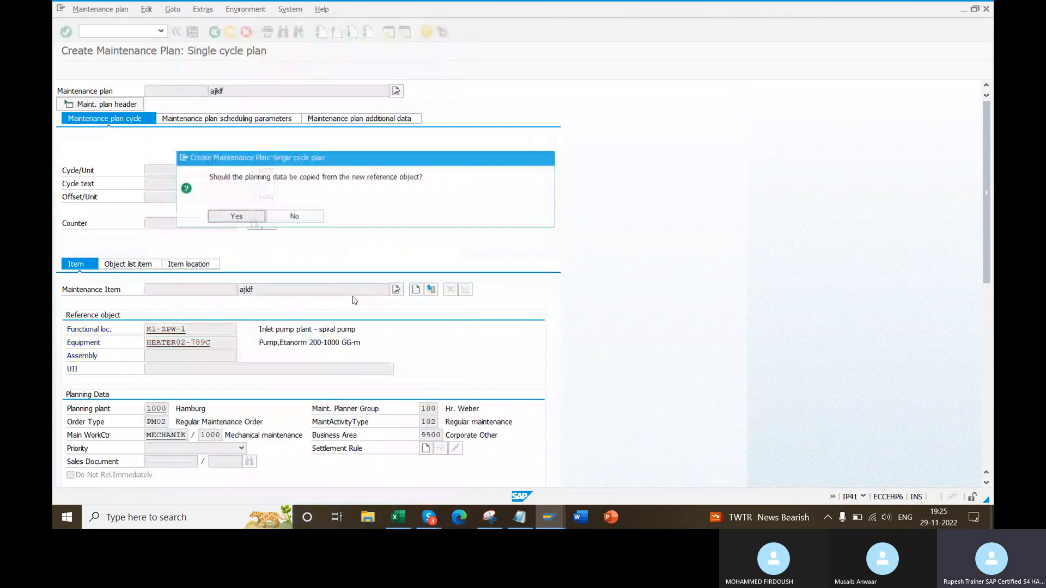
left_click(255, 216)
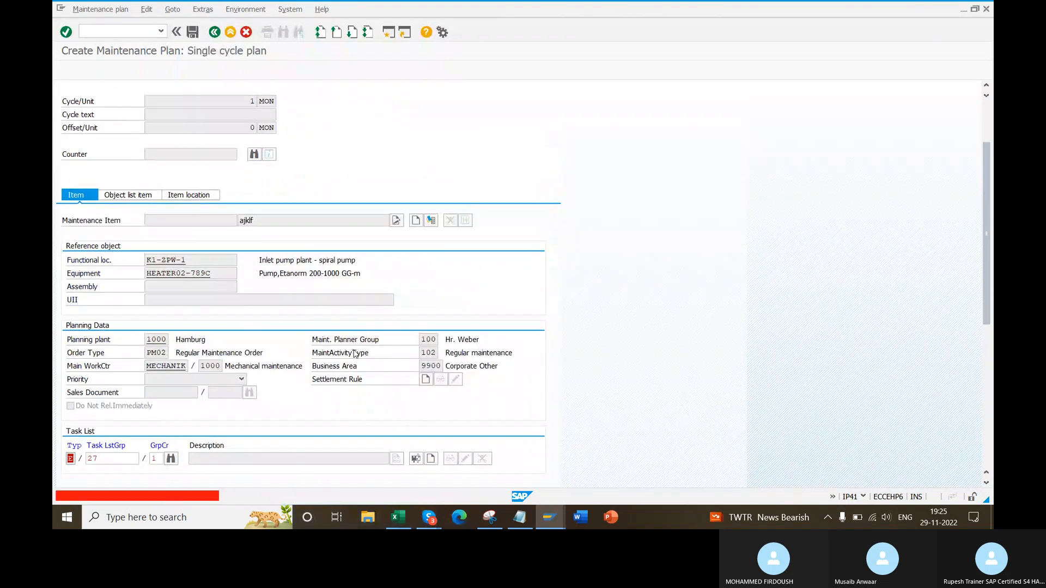
- Open the detailed explanation of the task list error and highlight its heading text
double_click(148, 497)
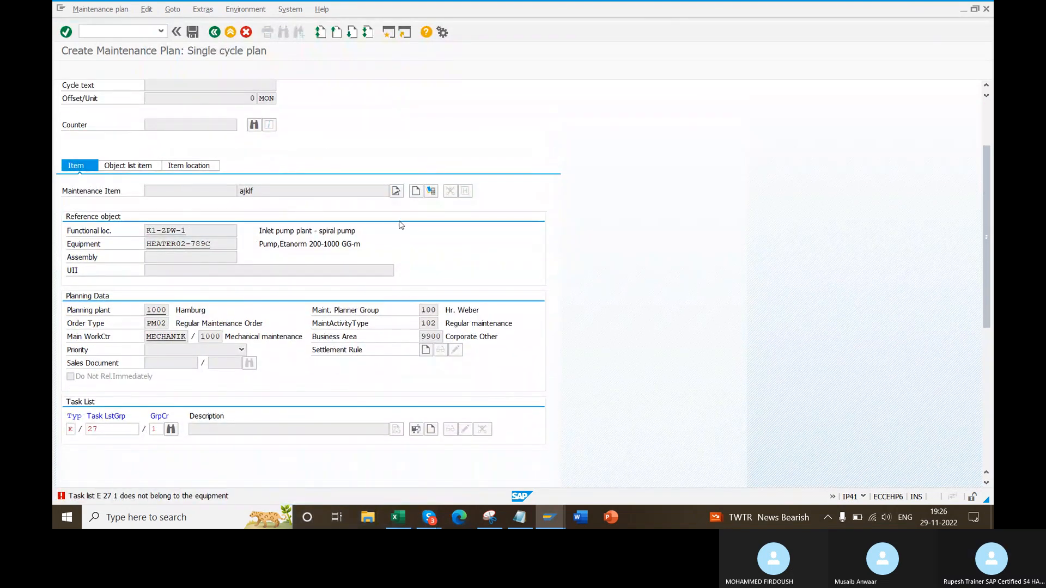
left_click_drag(447, 49, 446, 60)
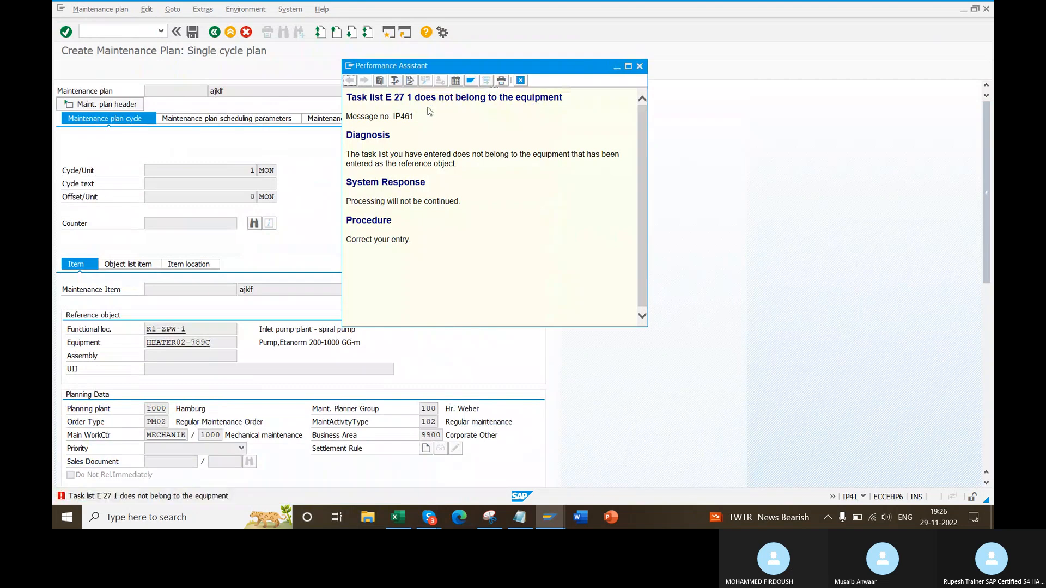
left_click_drag(389, 98, 546, 98)
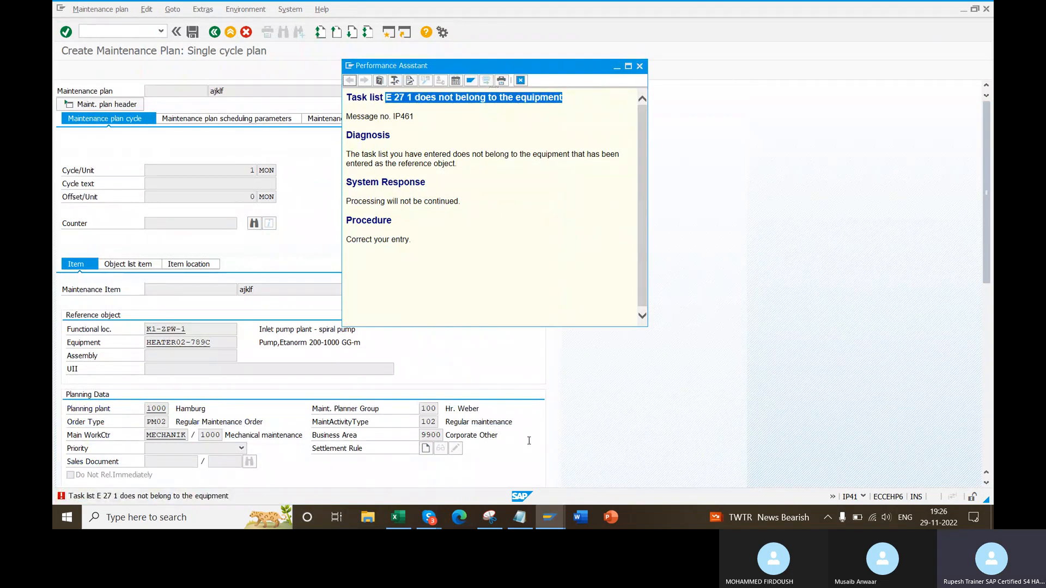
- Compare the equipment of task list group 27 in the IA09 results with the reference equipment in the maintenance plan
left_click(549, 517)
left_click(526, 469)
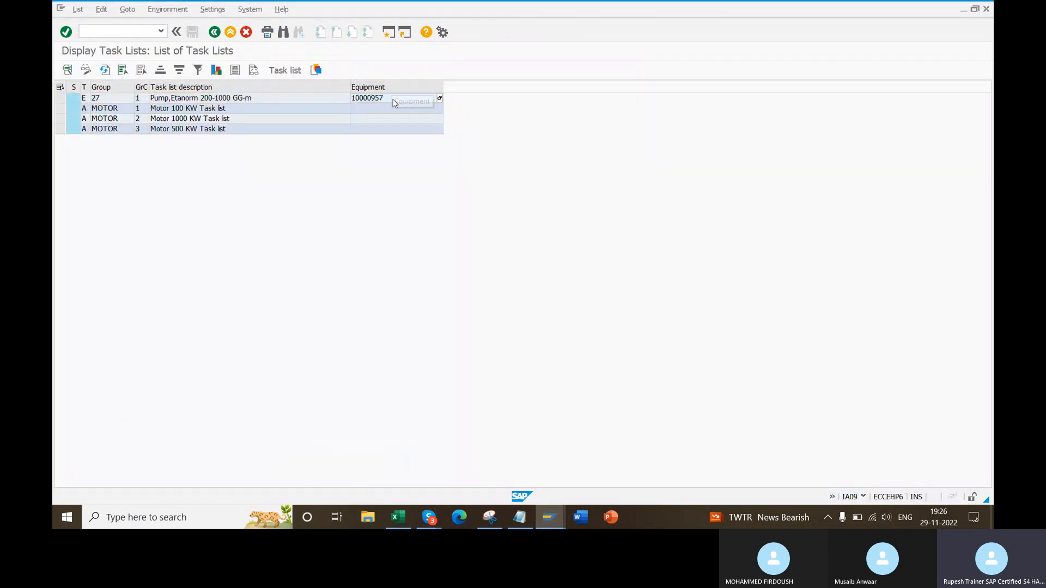
key("alt+Tab")
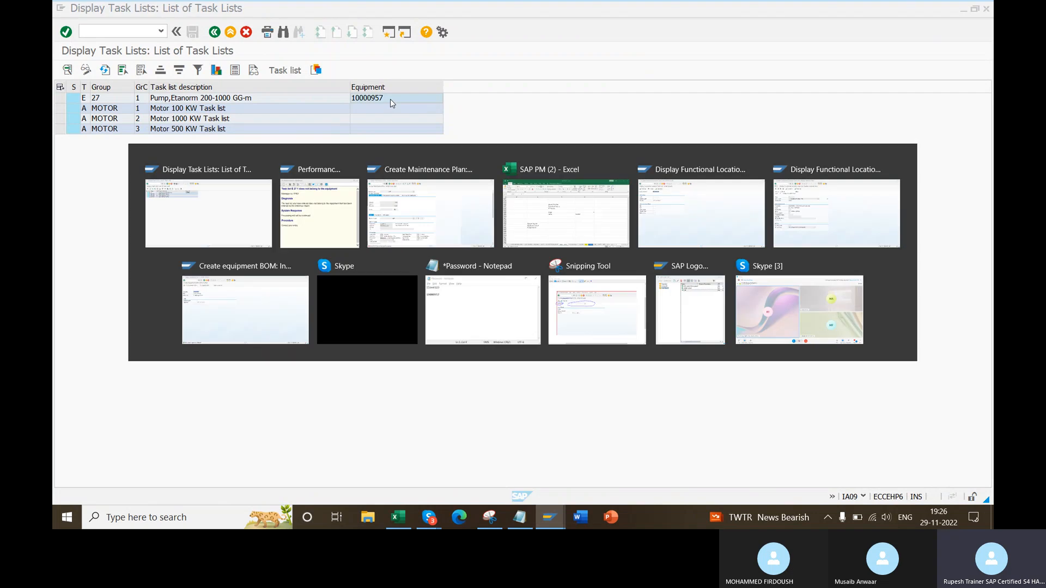
key("alt+Tab")
key("alt+Tab")
double_click(219, 342)
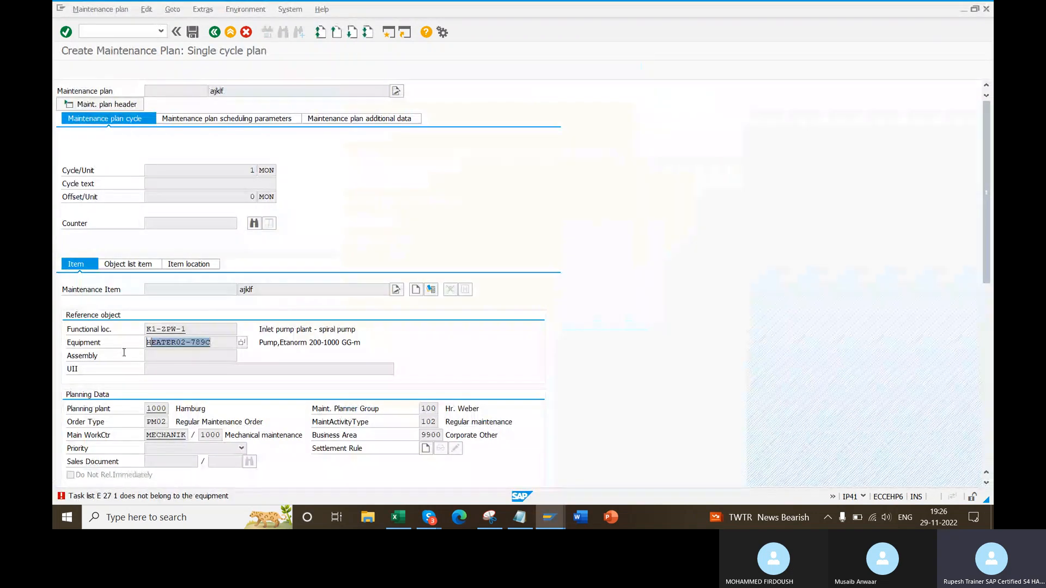
- Review the error explanation again alongside the IA09 task list results and the maintenance plan's equipment
left_click(548, 517)
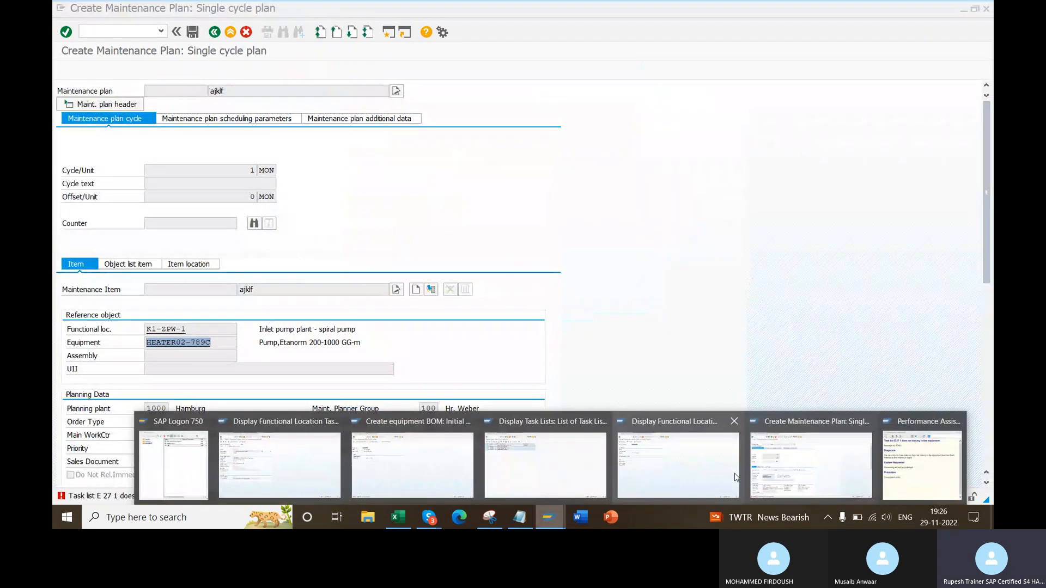
left_click(921, 466)
left_click(502, 97)
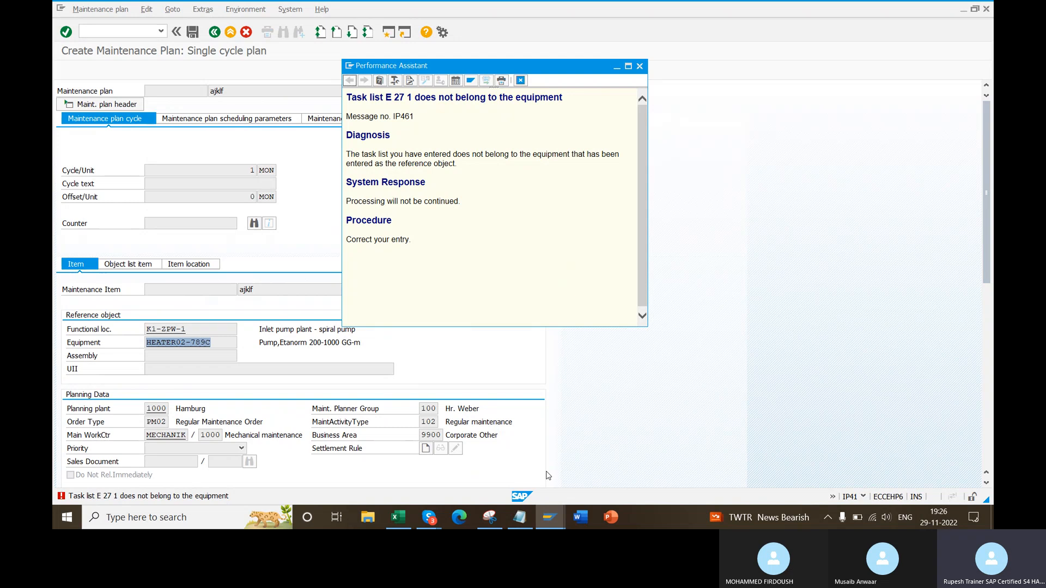
left_click(549, 517)
left_click(500, 469)
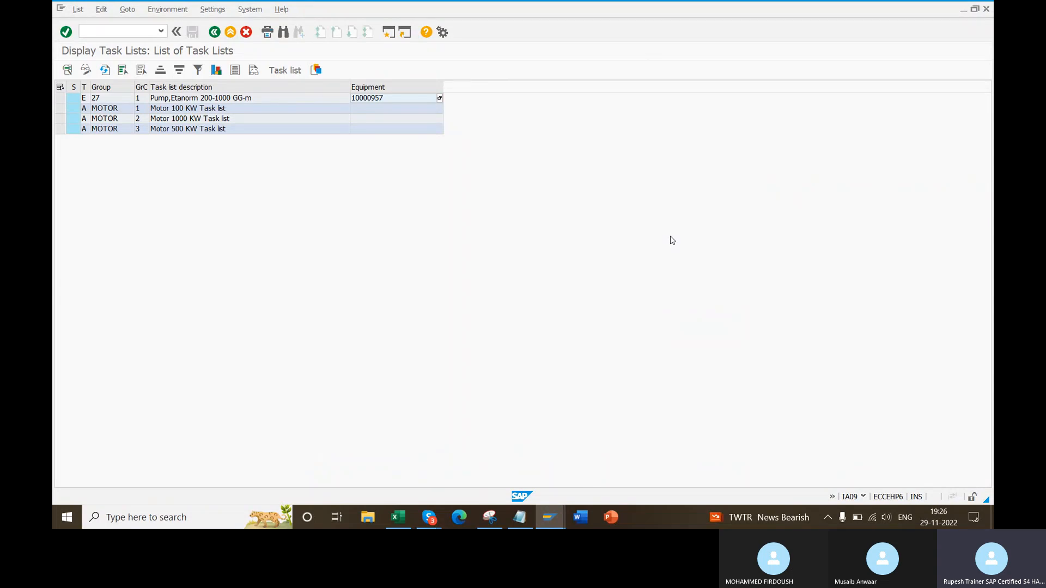
left_click(549, 517)
left_click(382, 223)
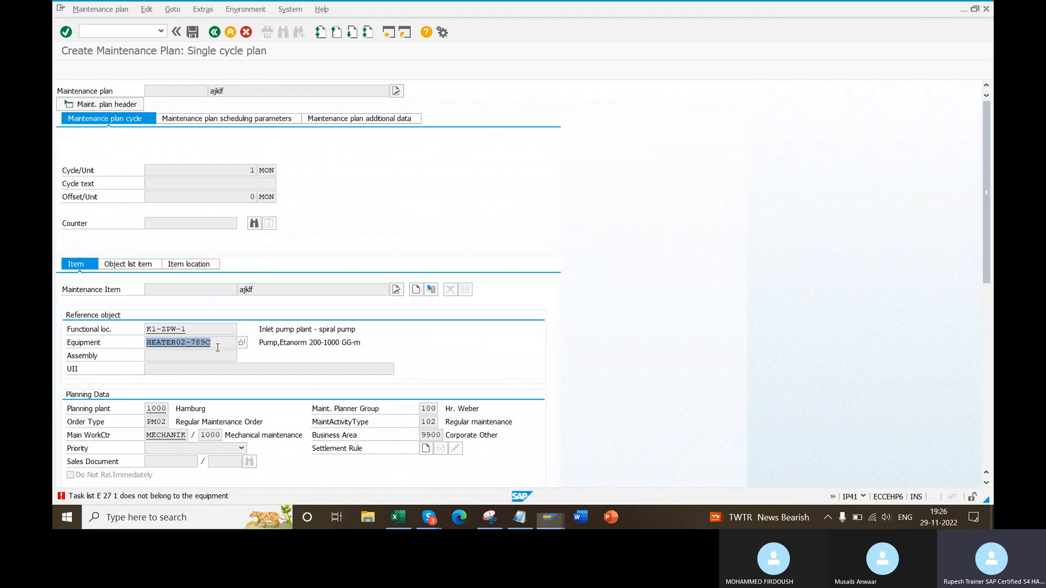
mouse_move(552, 517)
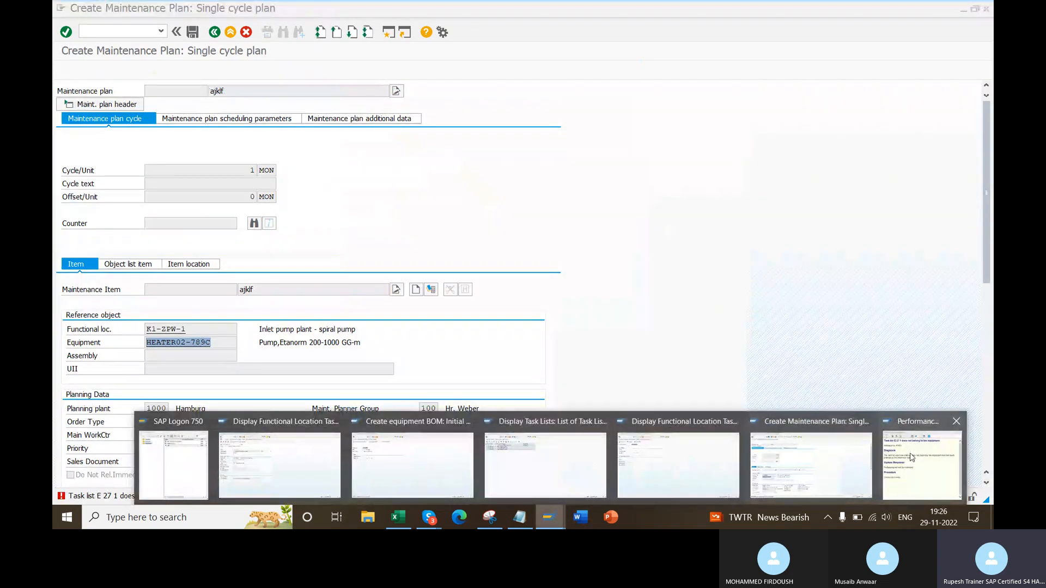
left_click(975, 468)
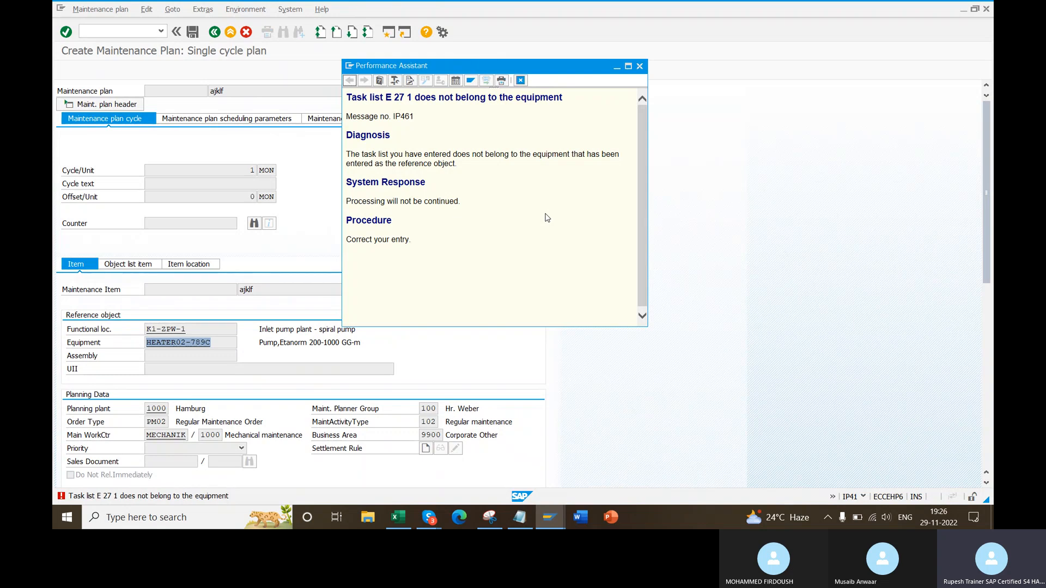
- Switch to Notepad and add the lines "charege - ante" and "mobiel -" below the existing text
left_click(520, 517)
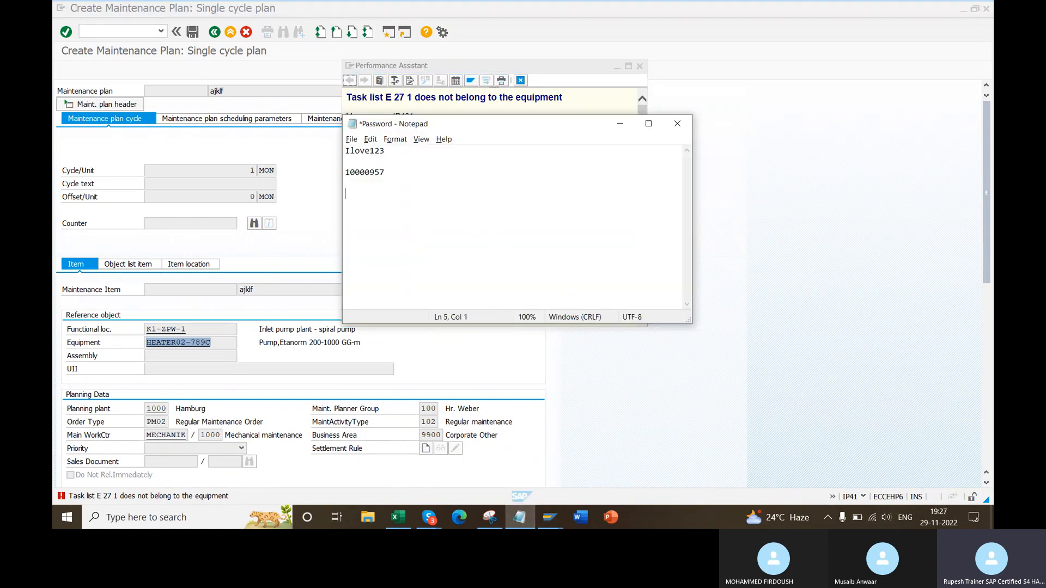
type("chare")
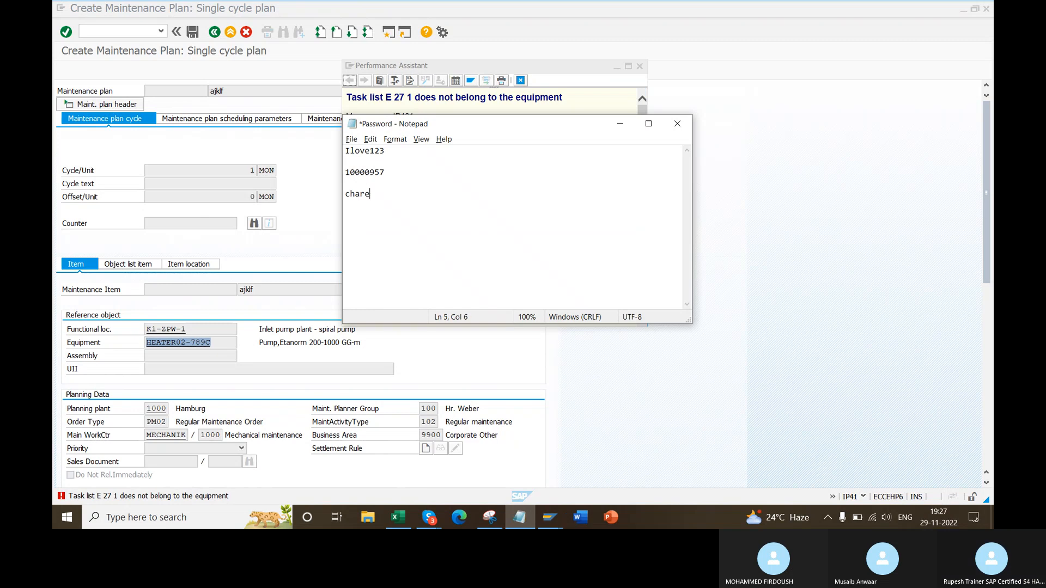
type("ge - ante")
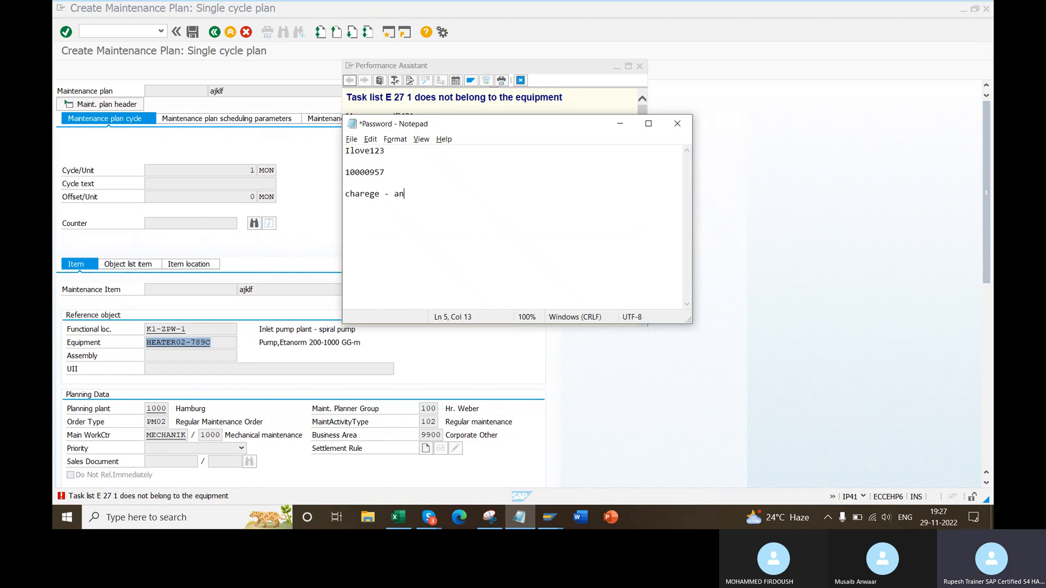
key("Return")
key("Return")
type("mobiel -")
- Switch to the SAP PM (2) workbook in Excel and enter Motor in C1435 and company in D1435
left_click(398, 517)
left_click(455, 328)
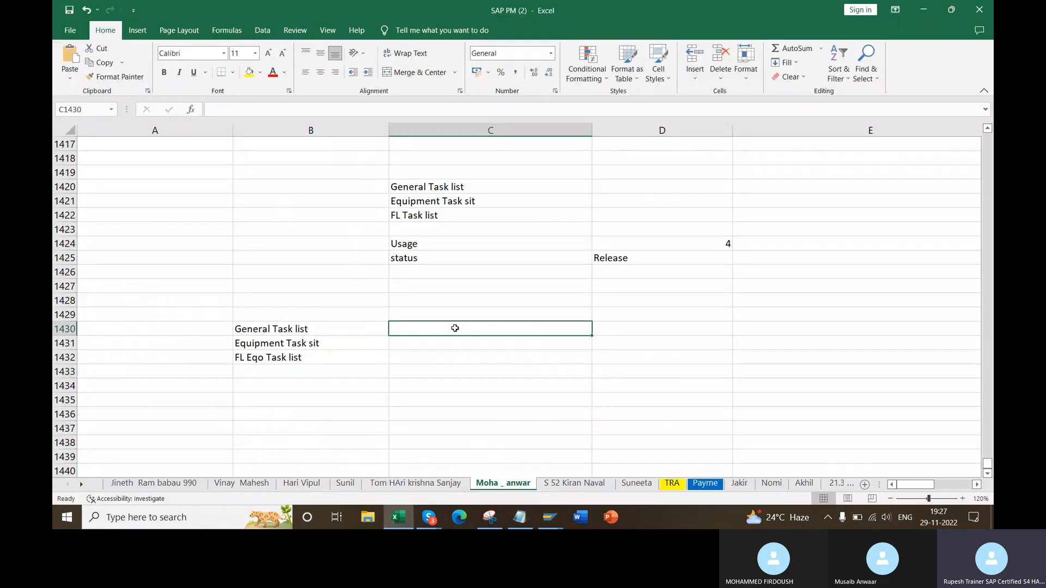
left_click(457, 398)
type("Mpt")
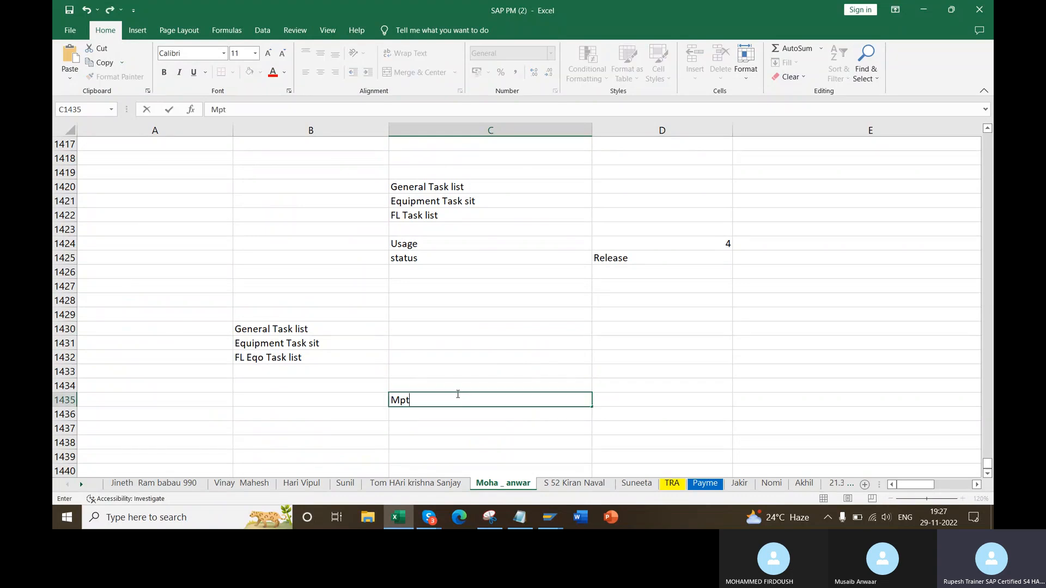
key("BackSpace")
key("BackSpace")
type("otor")
key("Tab")
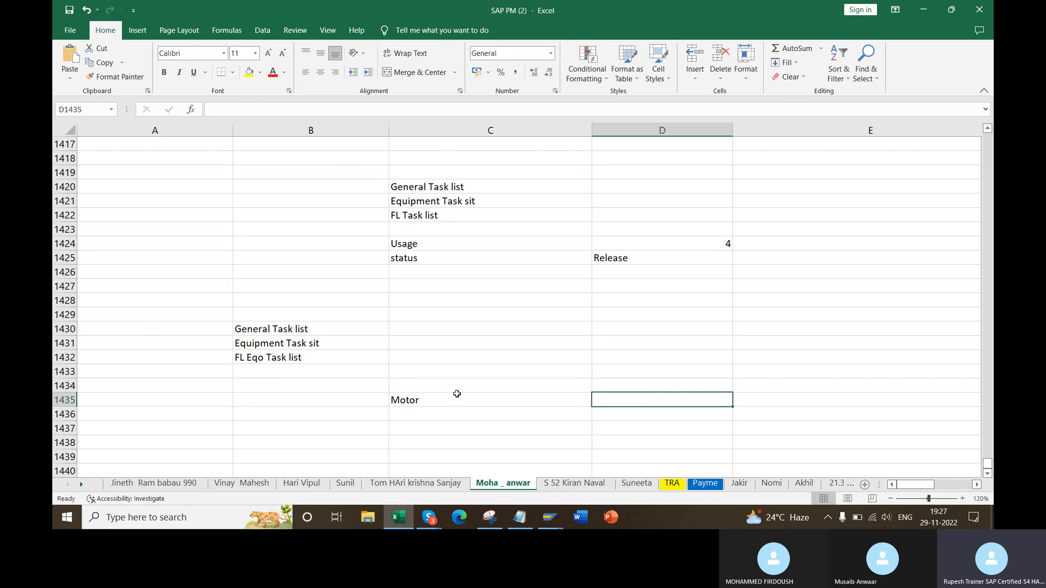
type("compa")
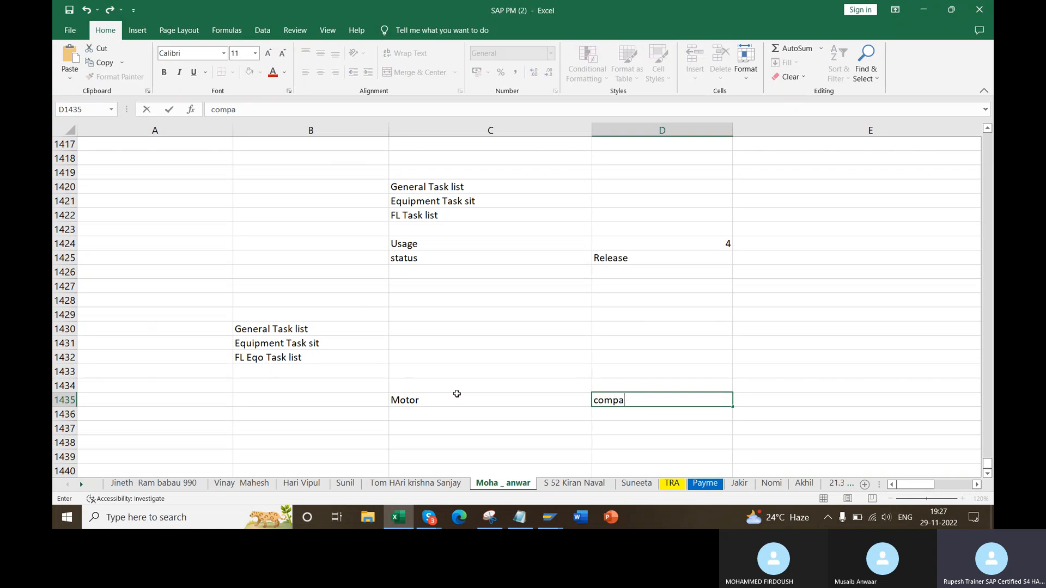
type("ny")
key("Return")
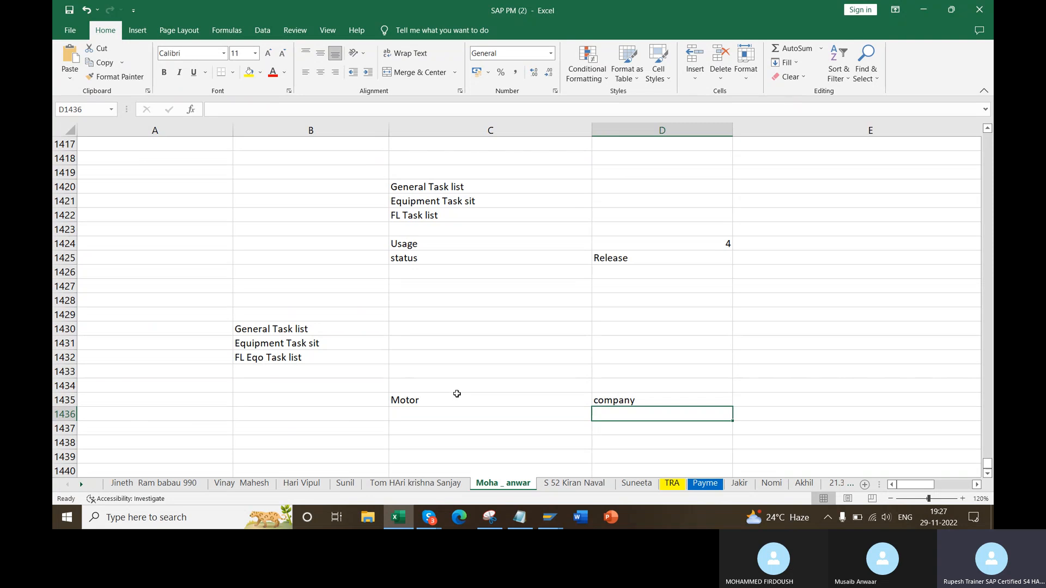
- Extend the Motor text in C1435 to read "Motor - XXXXx"
scroll(649, 393, "down", 2)
left_click(423, 313)
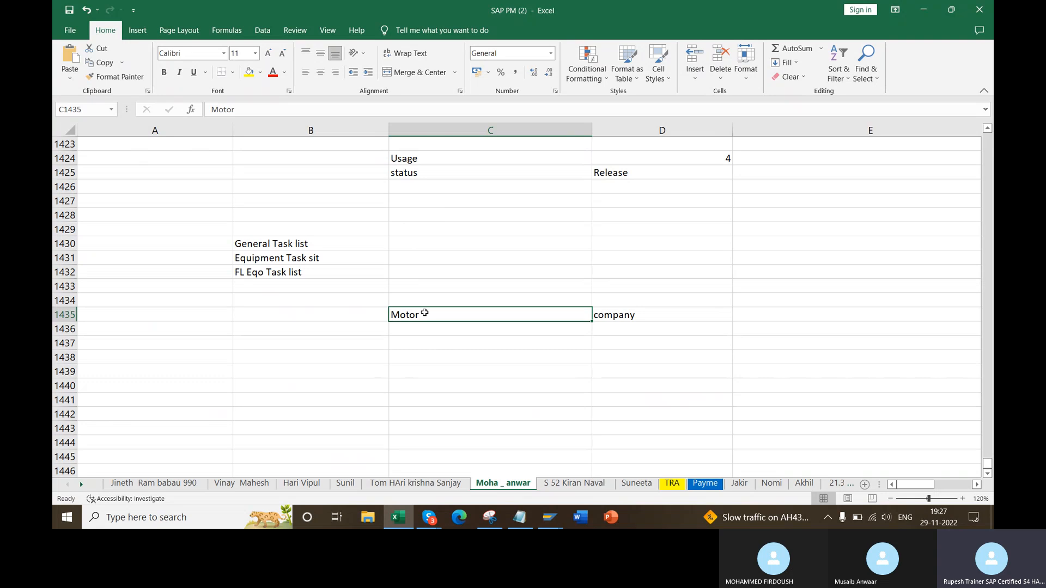
left_click(394, 113)
type("- XXXXx")
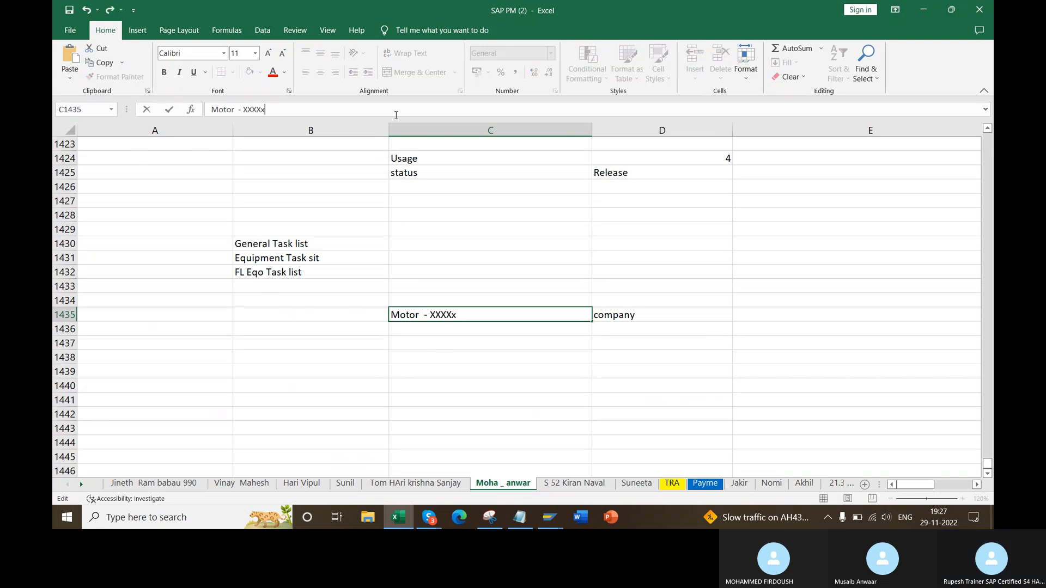
key("Return")
- Enter 30 in C1437 and 1 in D1437, then select both cells
left_click(536, 346)
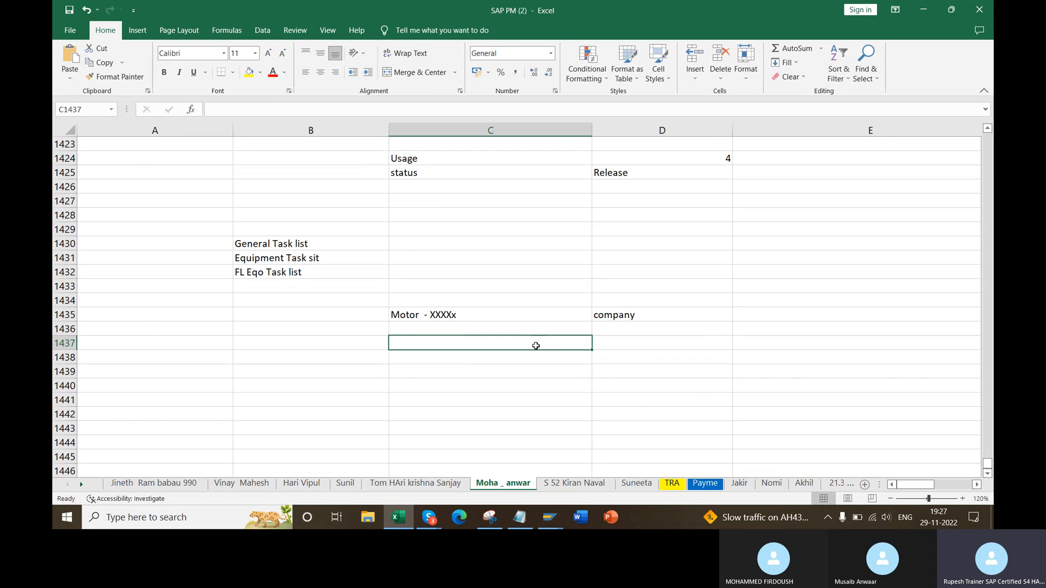
type("30")
key("Tab")
type("1")
key("Return")
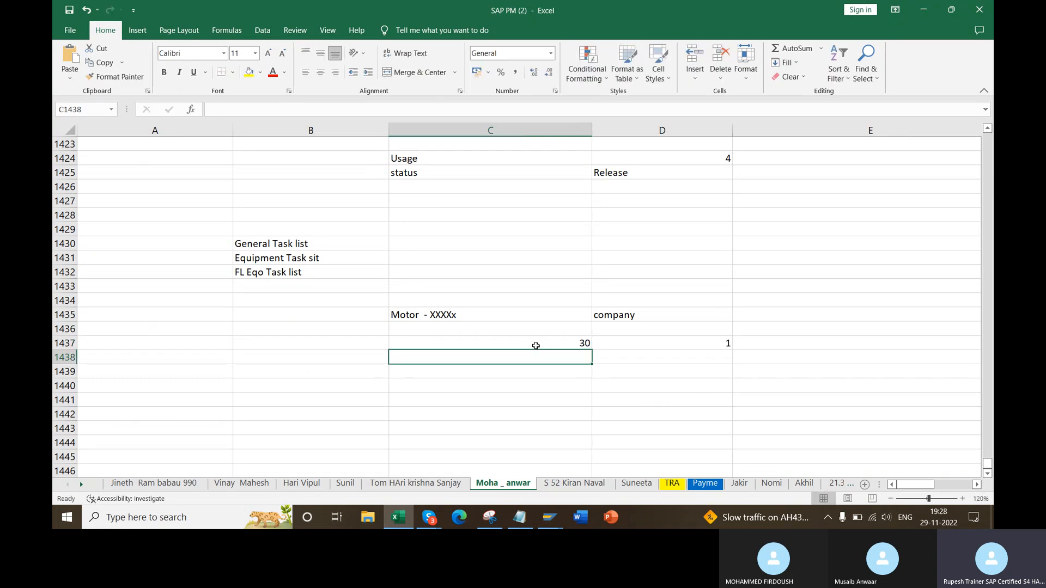
left_click_drag(535, 346, 620, 346)
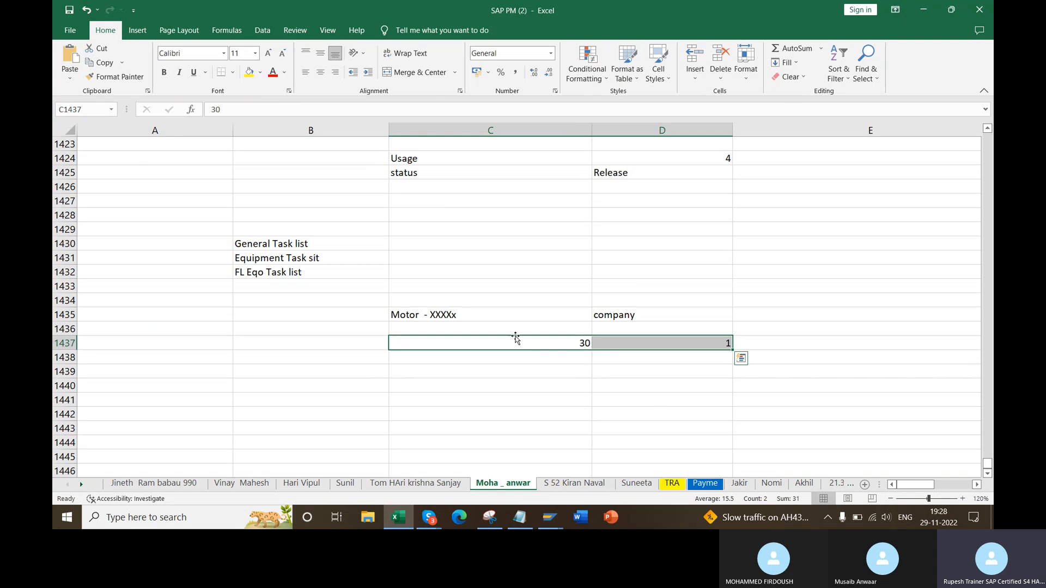
- Copy XXXXx from the motor cell into B1437 and fill B1437:D1437 with yellow
left_click(466, 314)
left_click_drag(283, 109, 243, 109)
key("ctrl+c")
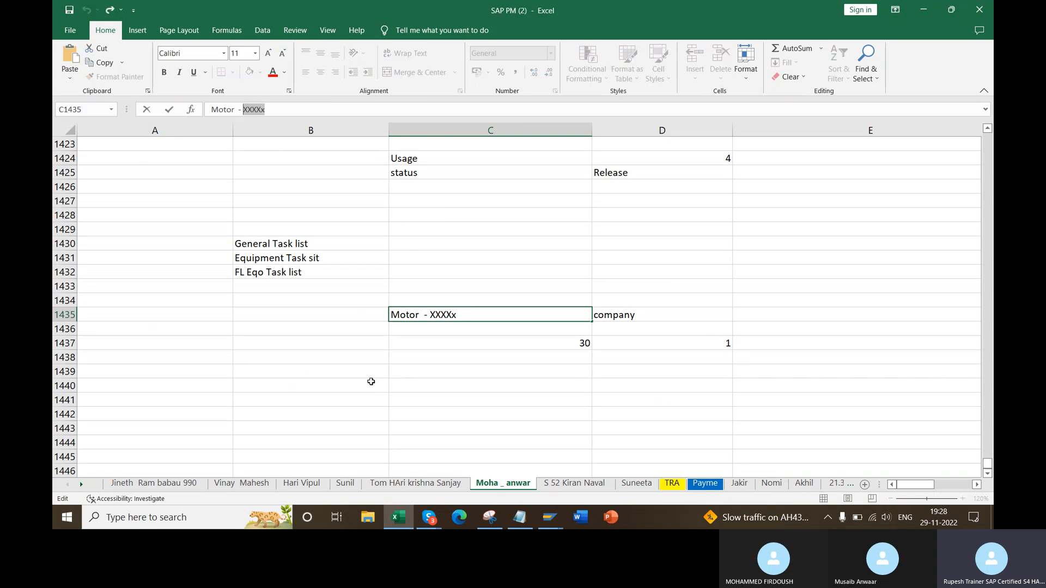
left_click(360, 342)
key("ctrl+v")
left_click(563, 399)
left_click_drag(308, 342, 708, 344)
left_click(249, 72)
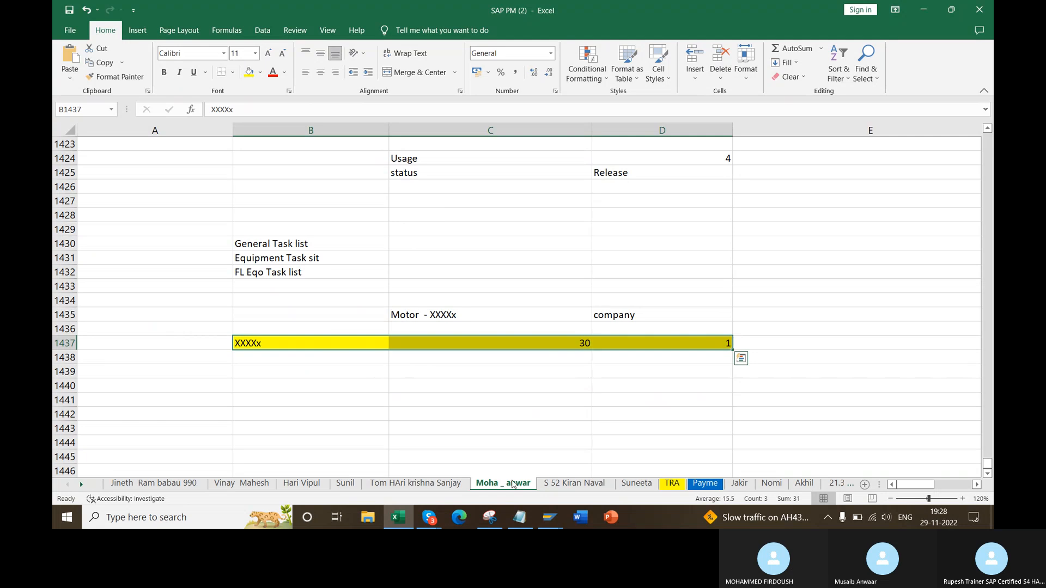
- Switch to the SAP IA09 results and display the operation overview of equipment task list group 27
left_click(549, 517)
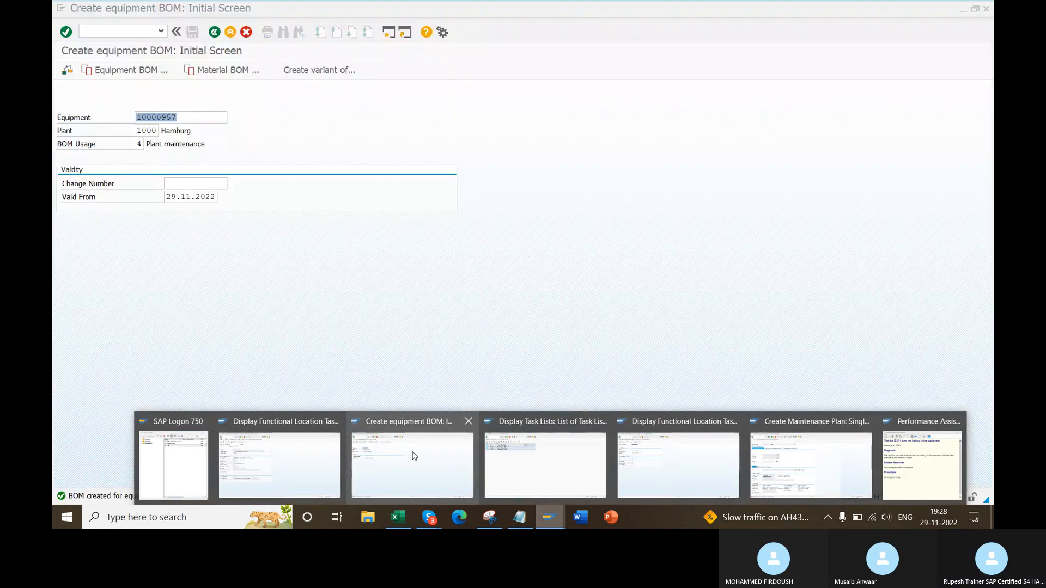
left_click(545, 464)
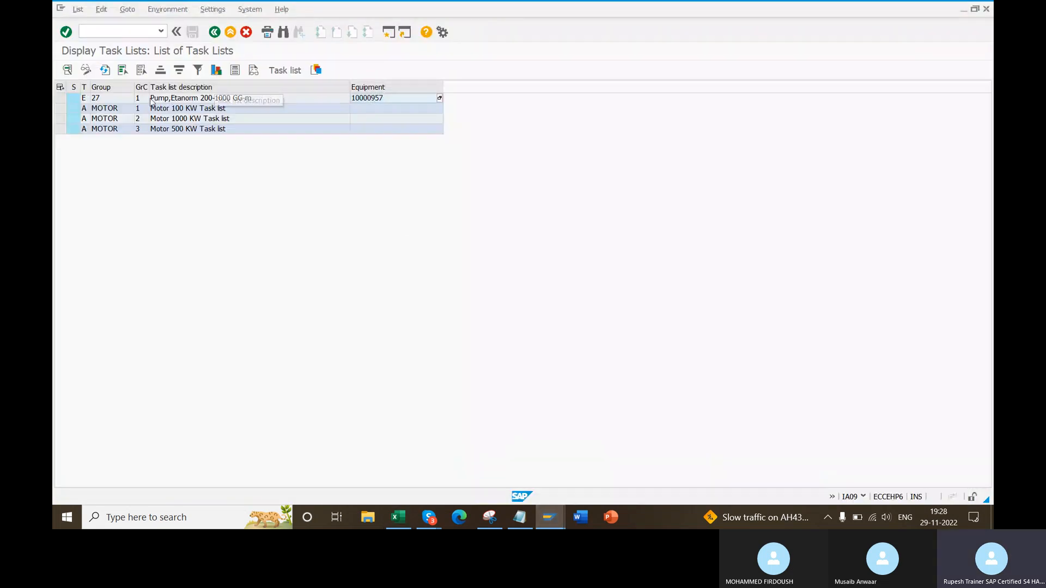
double_click(182, 98)
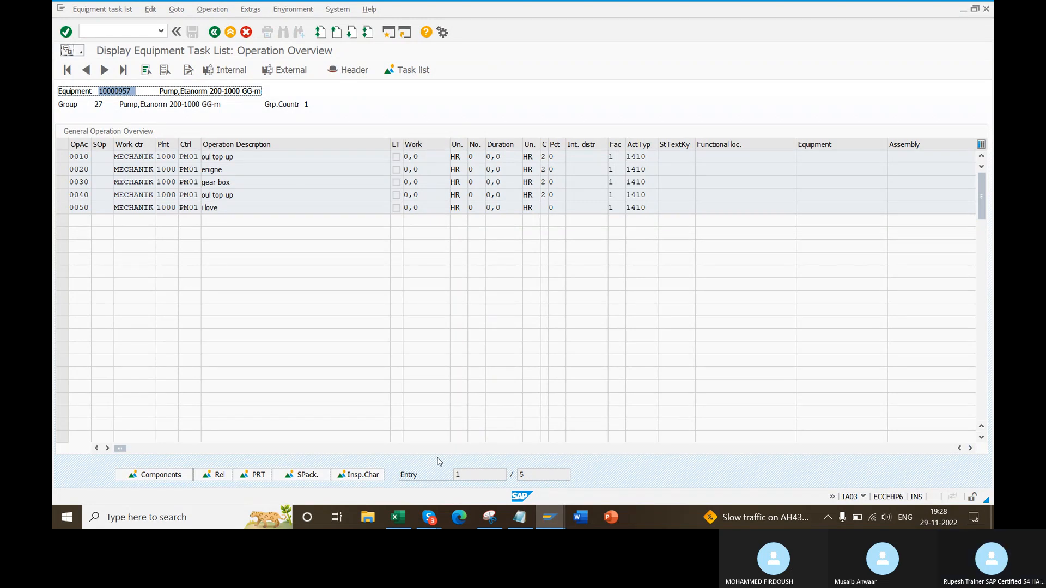
- Switch to Microsoft Edge and open the SAP PM _1 Google Sheets file from the browsing history
left_click(459, 521)
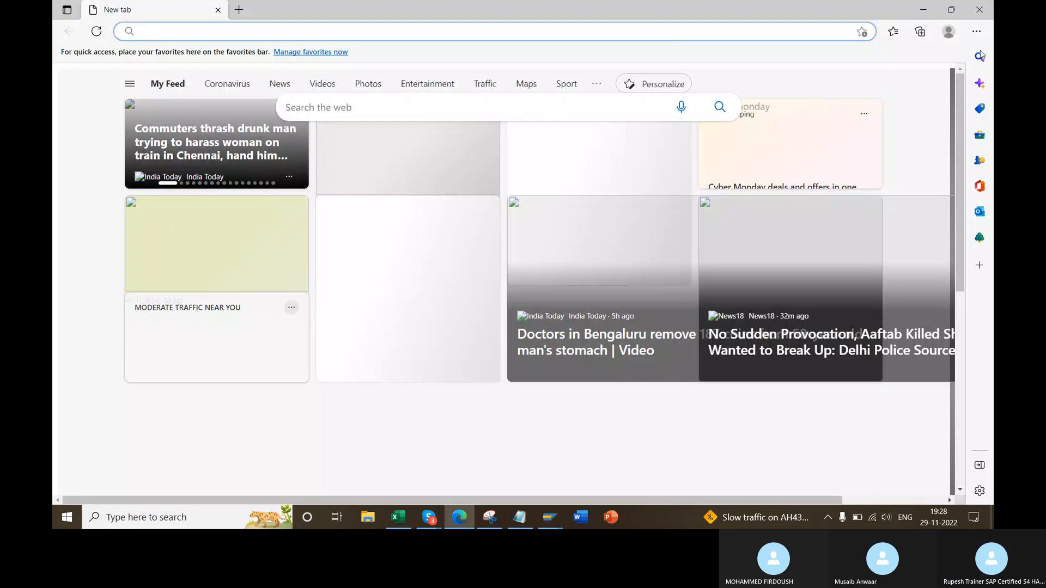
left_click(976, 31)
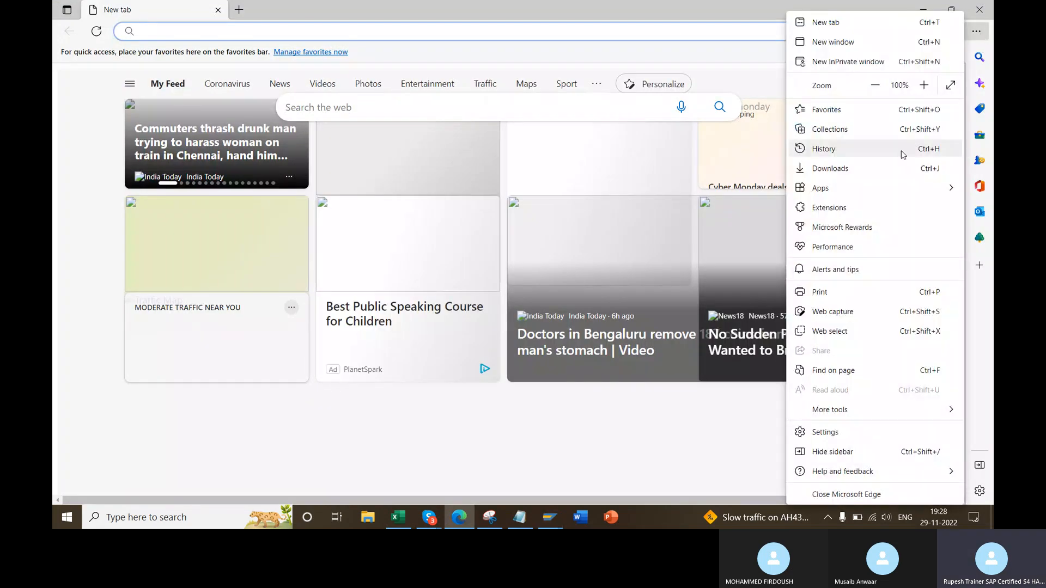
left_click(853, 149)
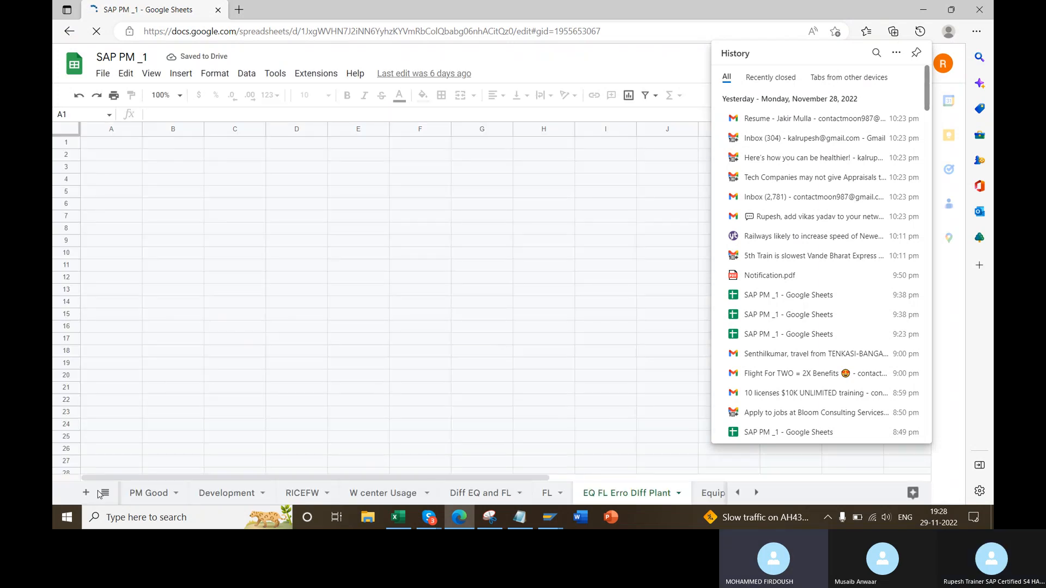
- Find the Preventive sheet in the SAP PM _1 list of sheets and open it
left_click(106, 492)
scroll(190, 411, "down", 3)
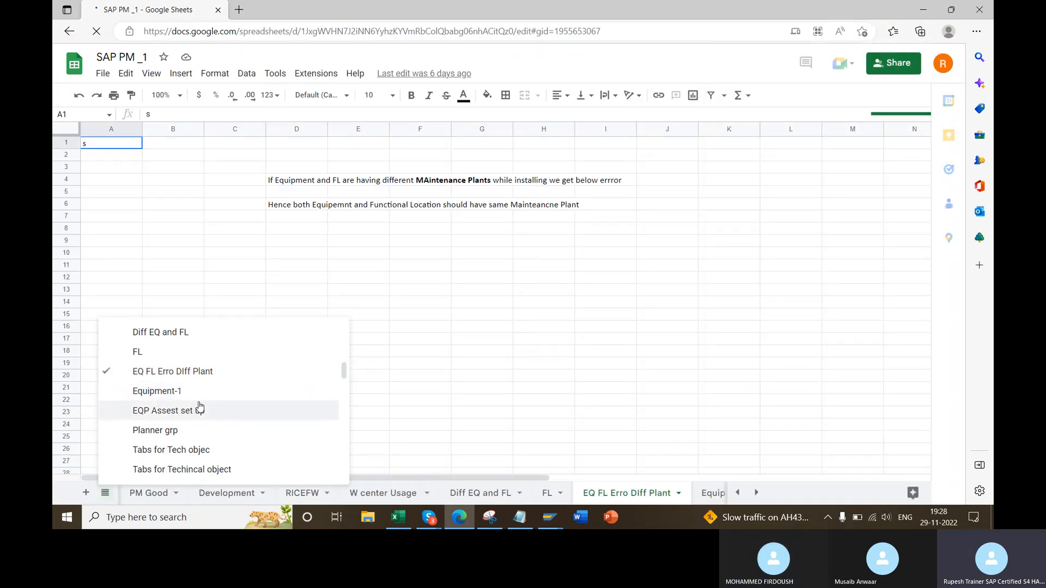
scroll(185, 420, "down", 5)
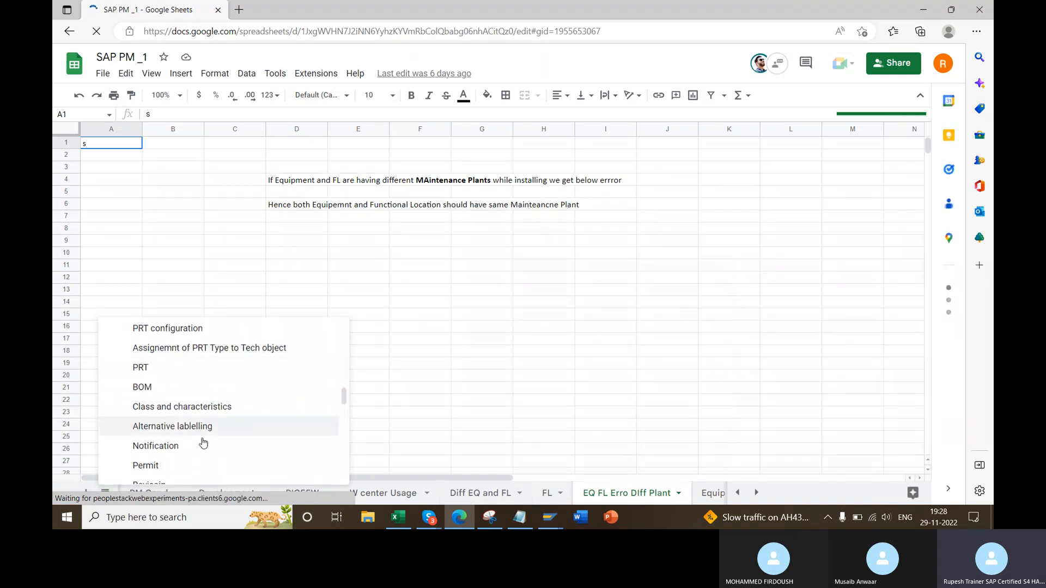
scroll(193, 452, "down", 5)
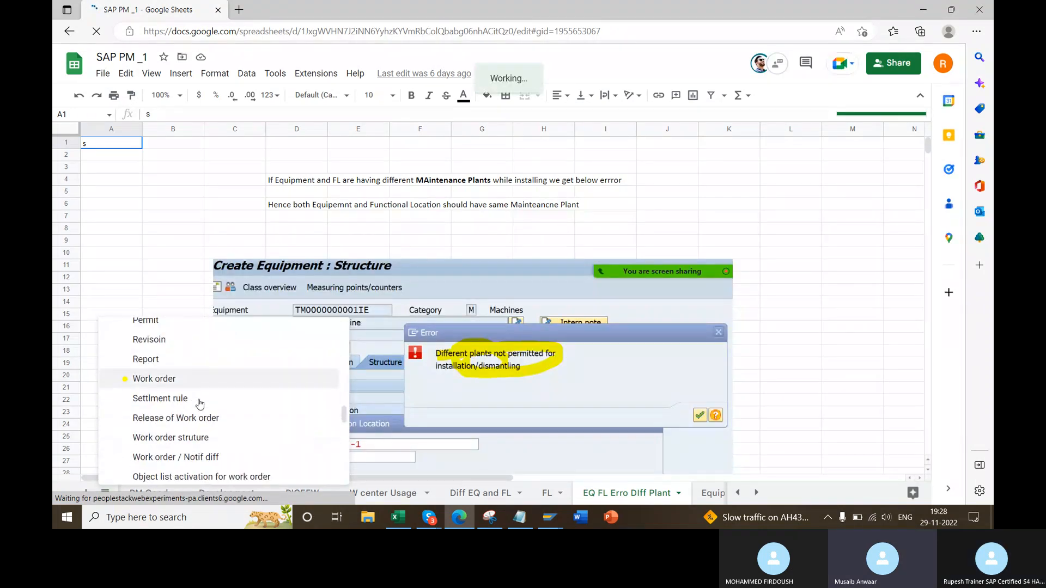
scroll(218, 417, "down", 5)
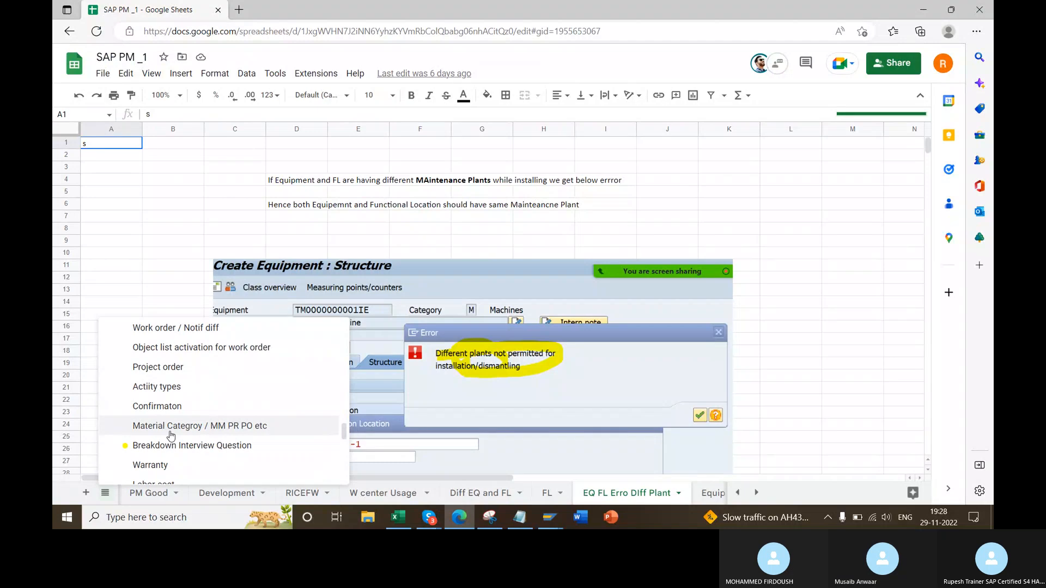
scroll(179, 414, "down", 7)
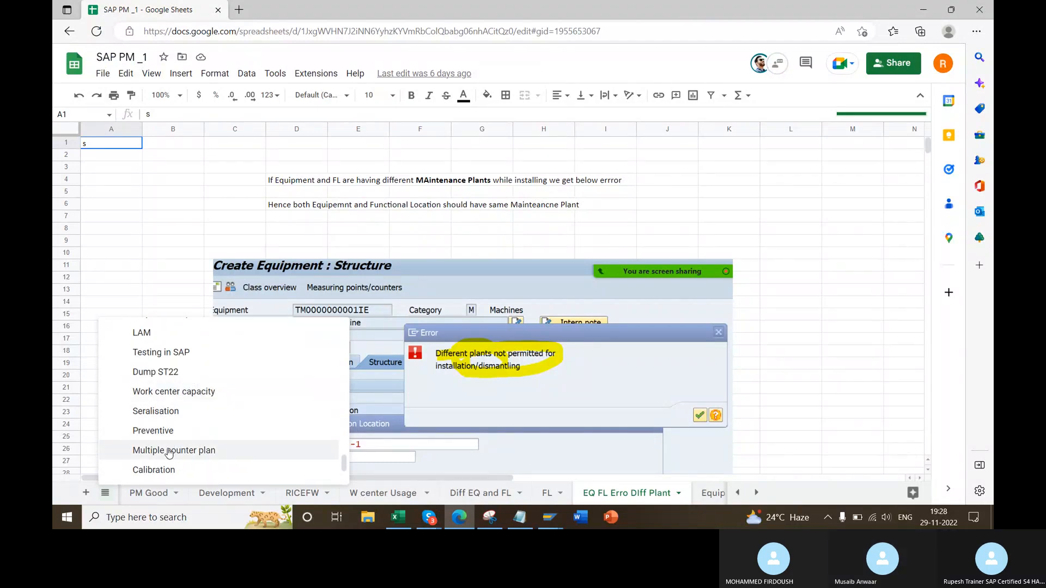
scroll(177, 396, "down", 1)
left_click(172, 384)
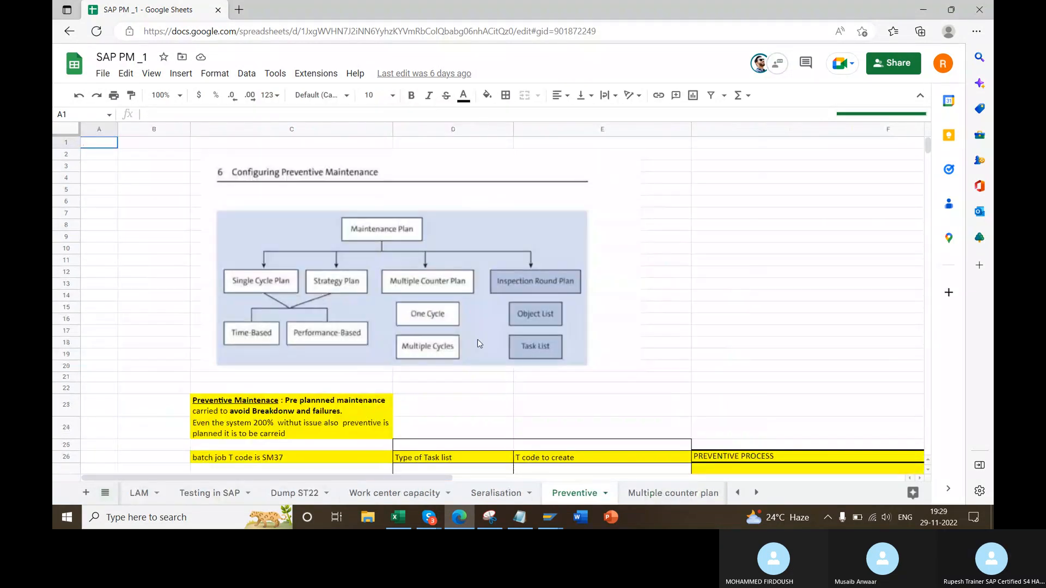
- Examine the task list types, their creation T-codes and the preventive process notes around row 27
scroll(482, 349, "down", 3)
left_click(612, 346)
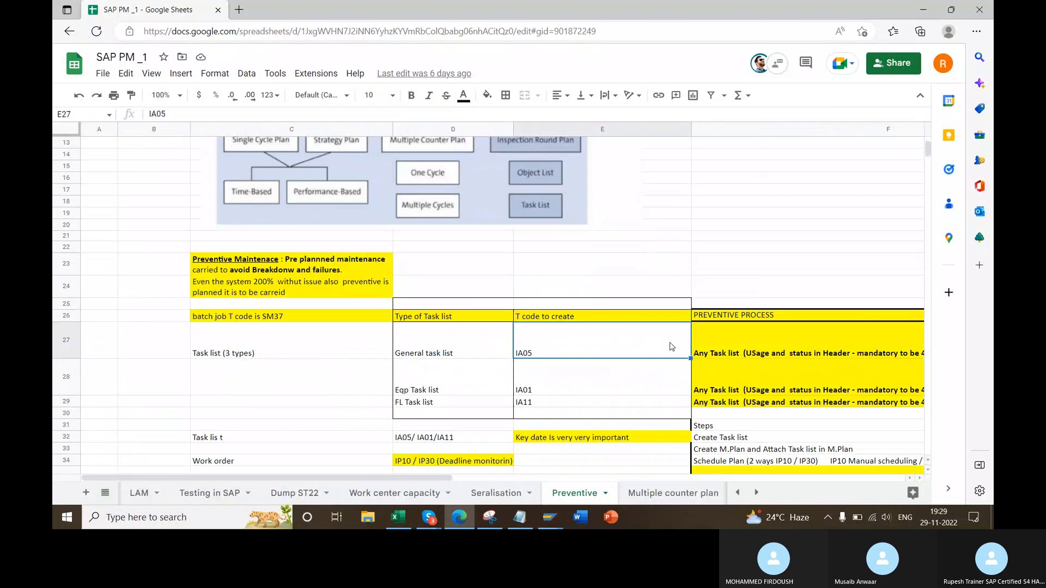
key("Right")
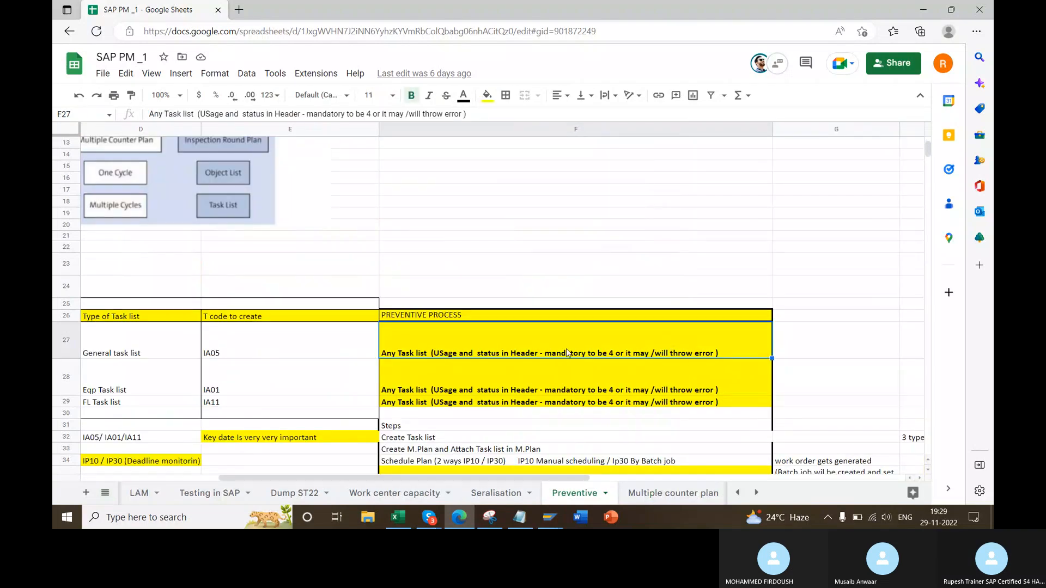
key("Left")
key("Left")
key("Left")
key("Left")
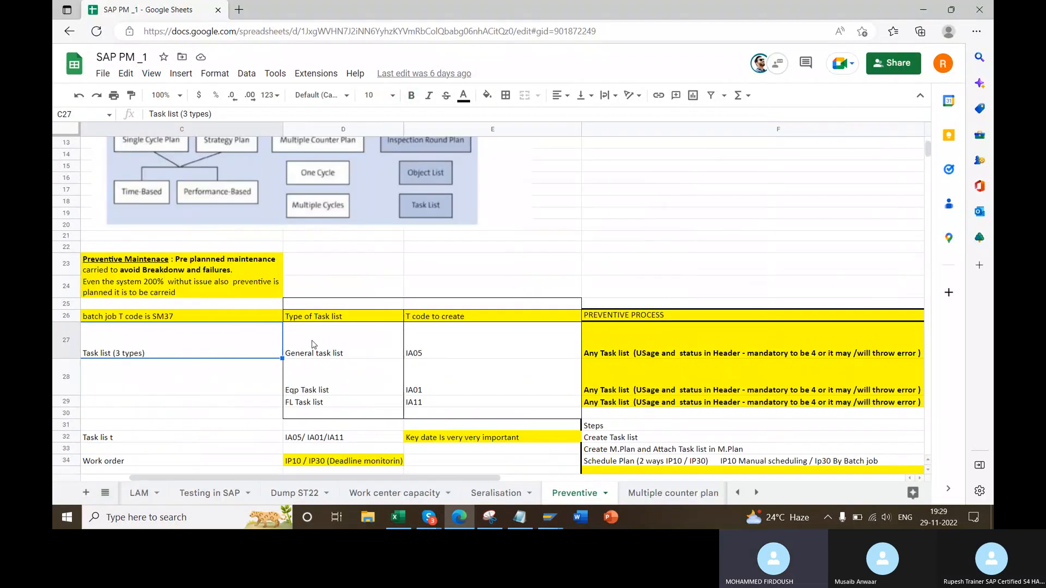
- Switch back to the Excel workbook, enter Clearing in C1441 and select the neighbouring cell D1441
left_click(408, 517)
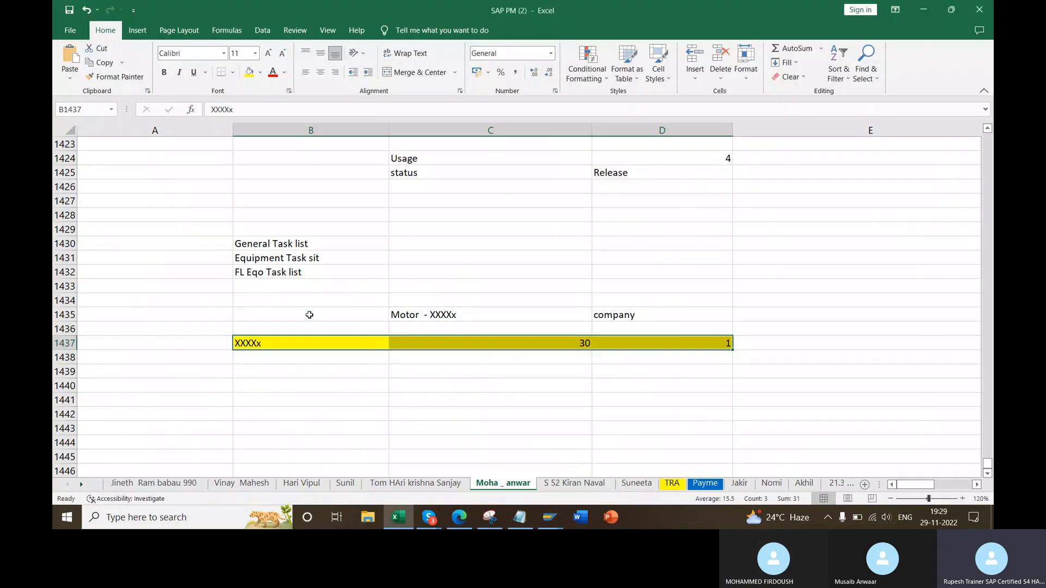
left_click(403, 404)
type("Cla")
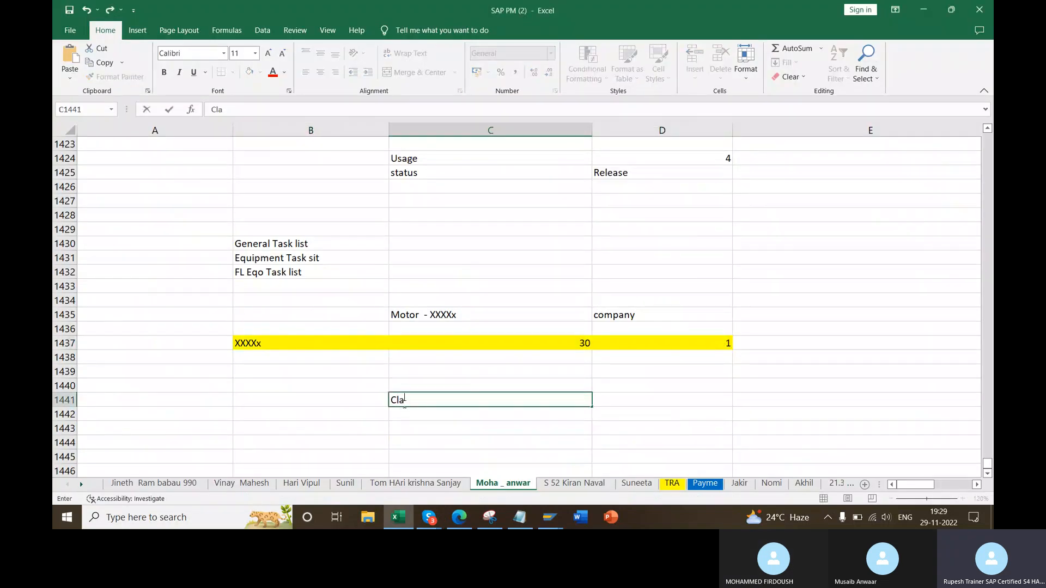
type("earing")
key("Return")
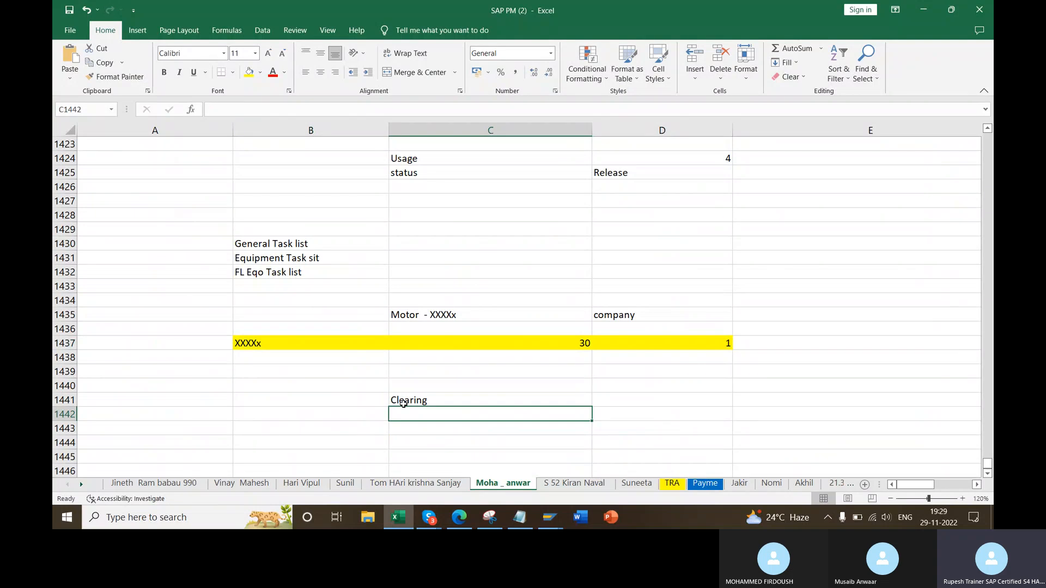
left_click(442, 400)
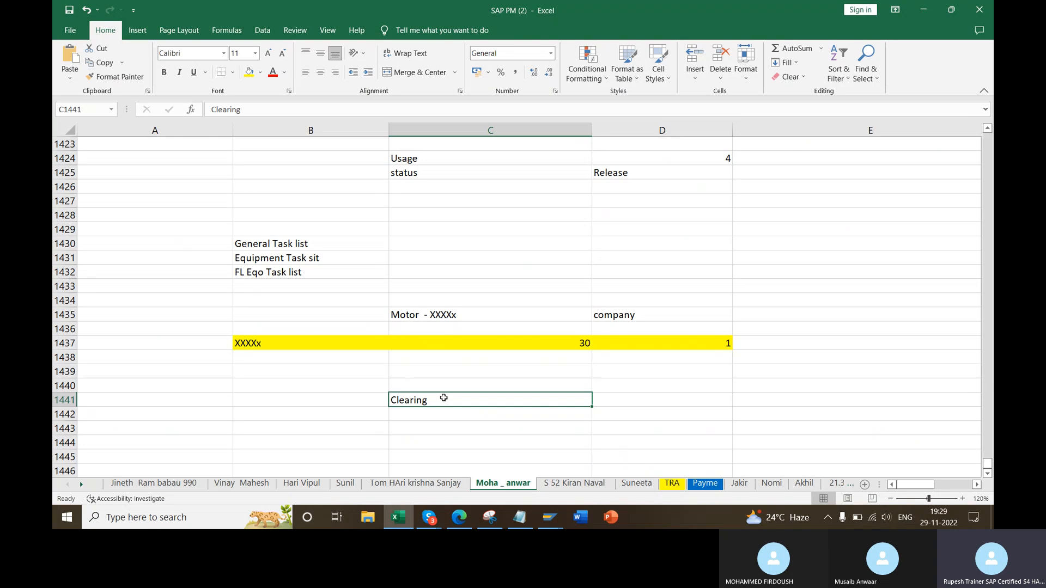
left_click(648, 398)
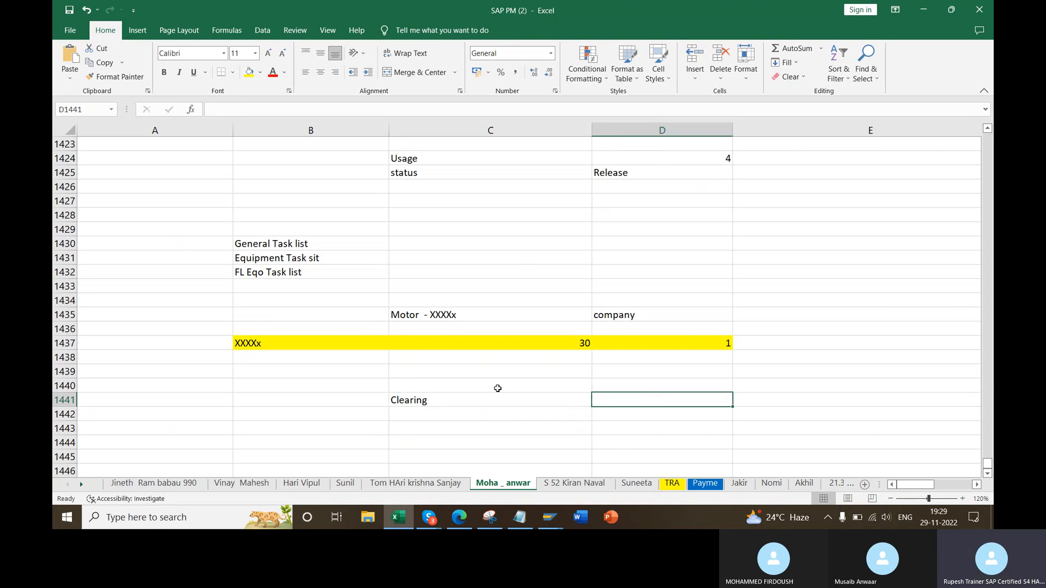
- Switch to Microsoft Edge and examine the maintenance plan type diagram at the start of the Preventive sheet
key("alt+Tab")
scroll(289, 322, "down", 9)
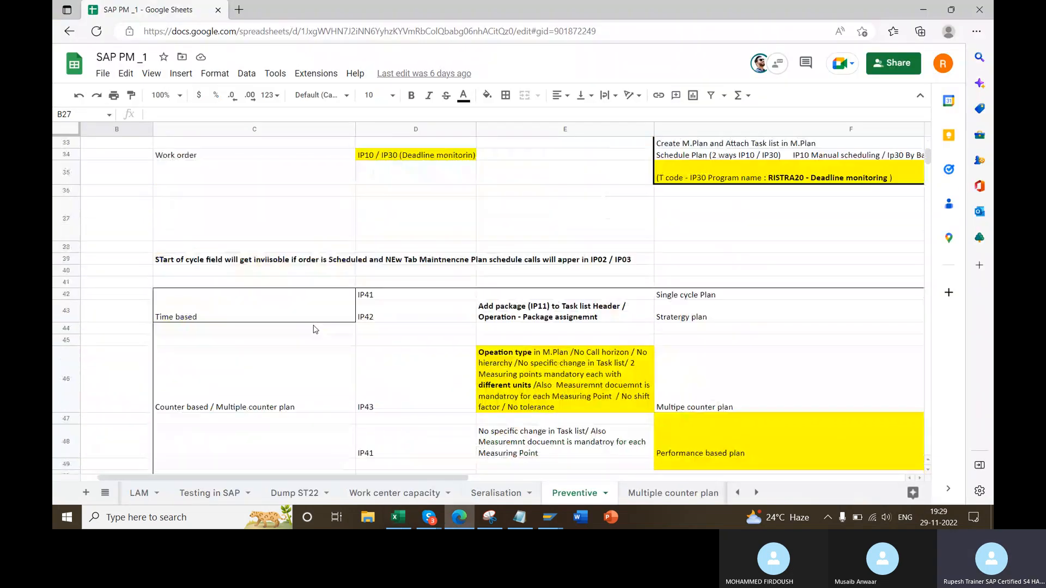
scroll(388, 294, "up", 12)
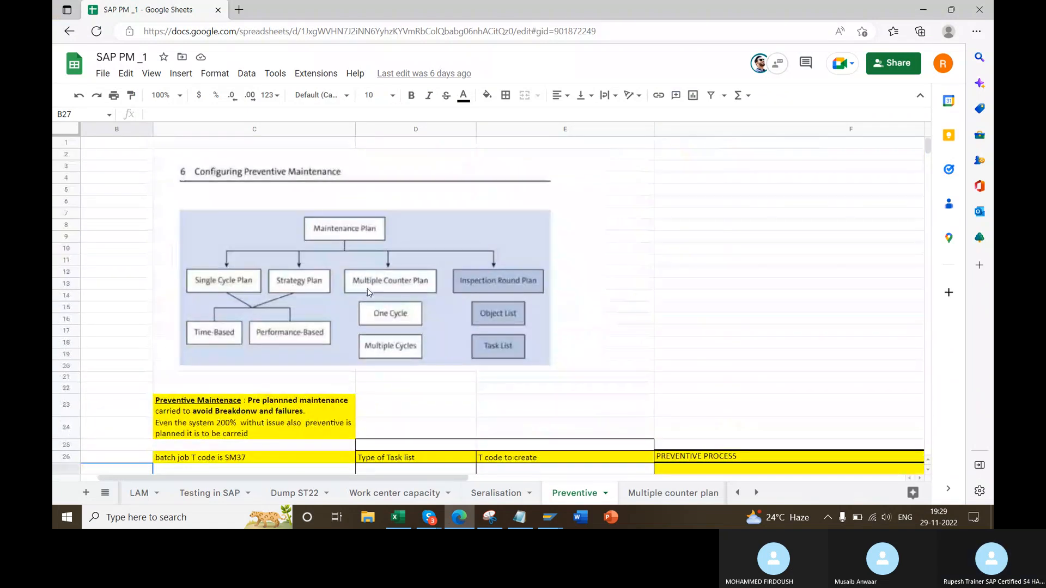
- Switch back to the Excel workbook and review the preventive process steps in E1397 to E1400, ending on the task list attachment line
key("alt+Tab")
scroll(493, 367, "up", 12)
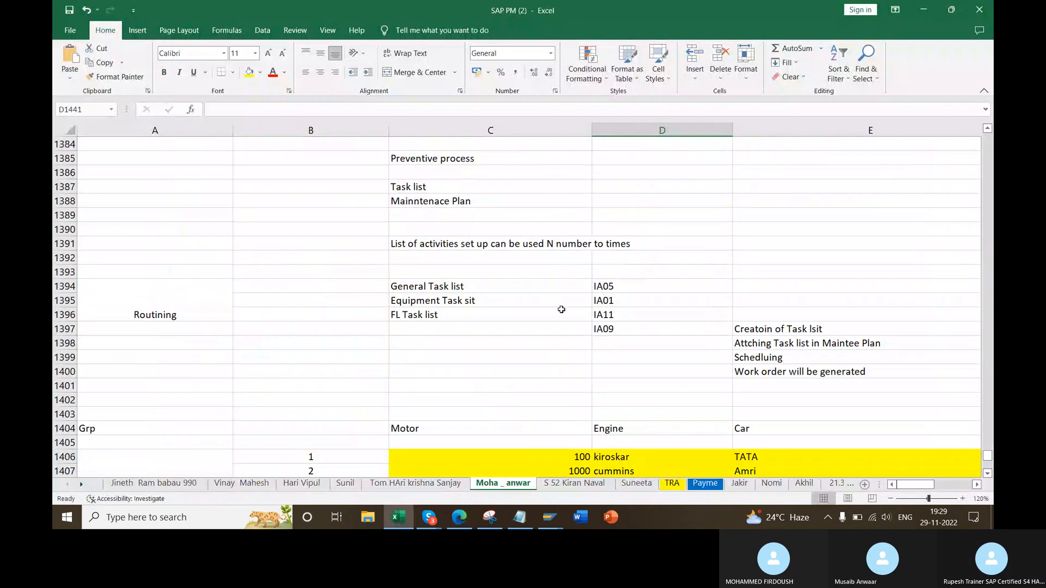
left_click(833, 327)
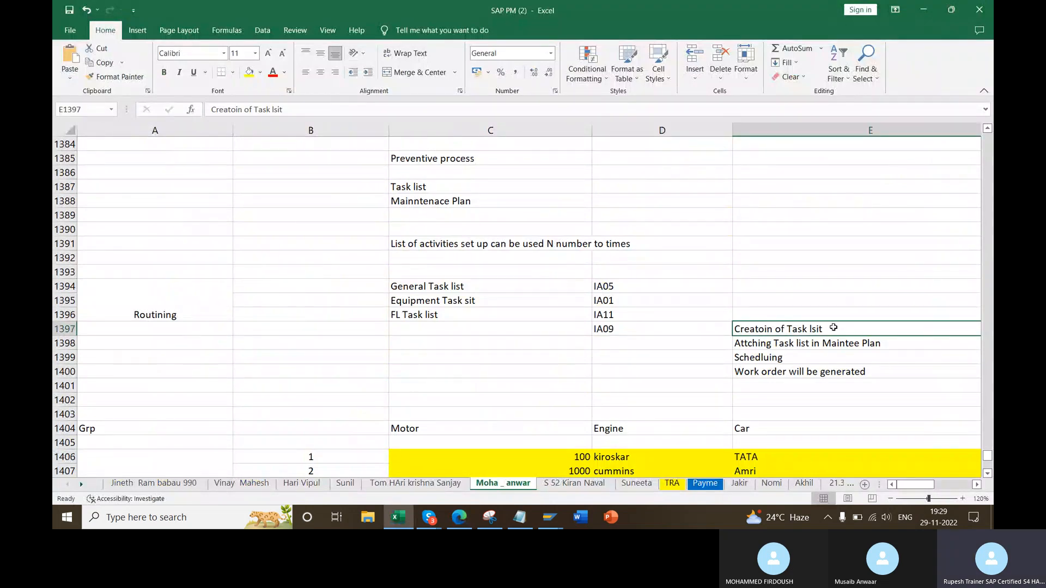
left_click(832, 344)
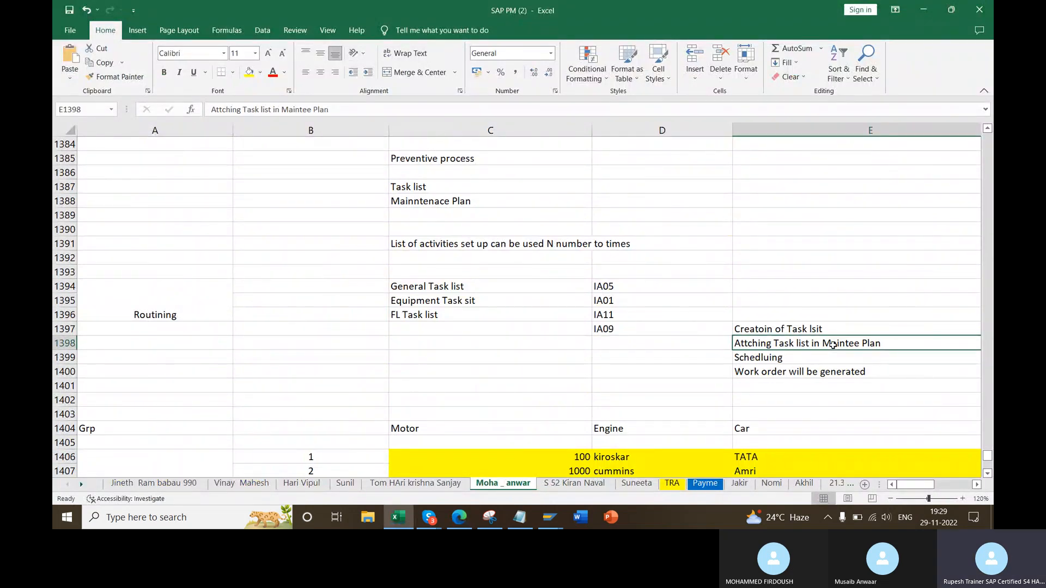
left_click(797, 360)
left_click(831, 373)
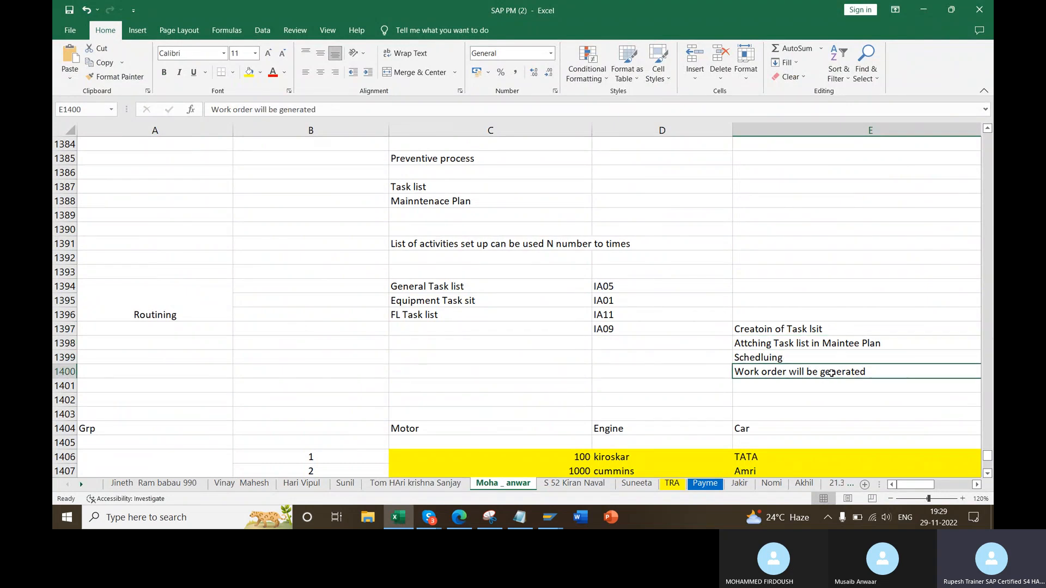
left_click(817, 344)
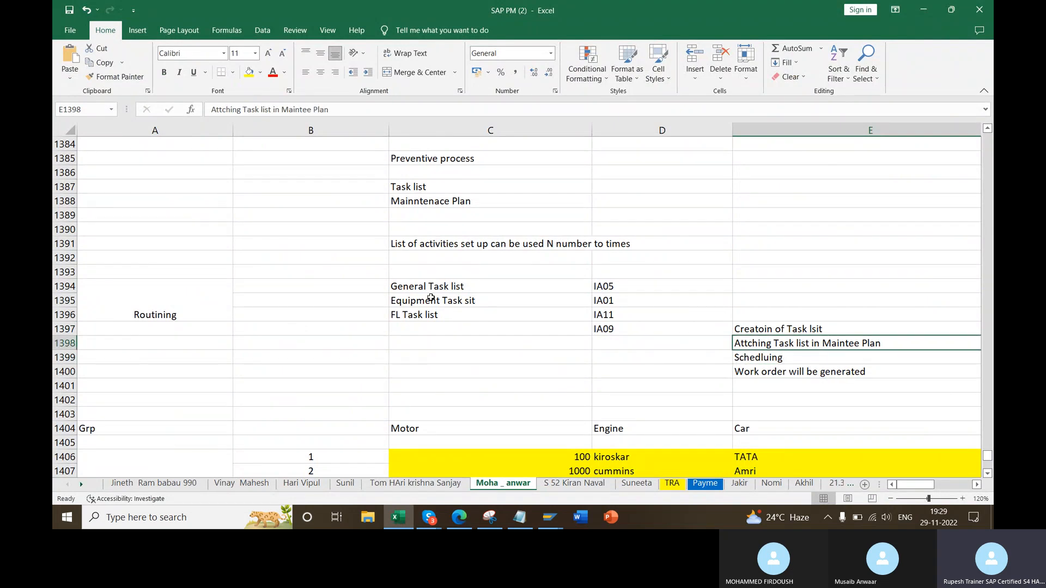
- Enter the heading Maintenac Plan in B1445, below the Clearing entry, and select C1446
scroll(436, 299, "down", 5)
scroll(440, 299, "down", 11)
left_click(295, 323)
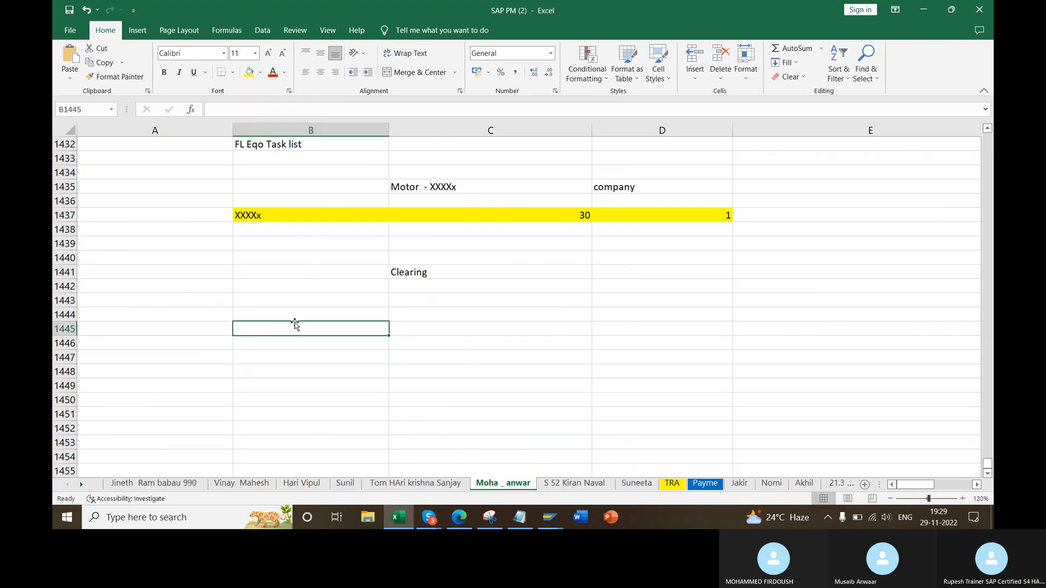
type("Maintenac ")
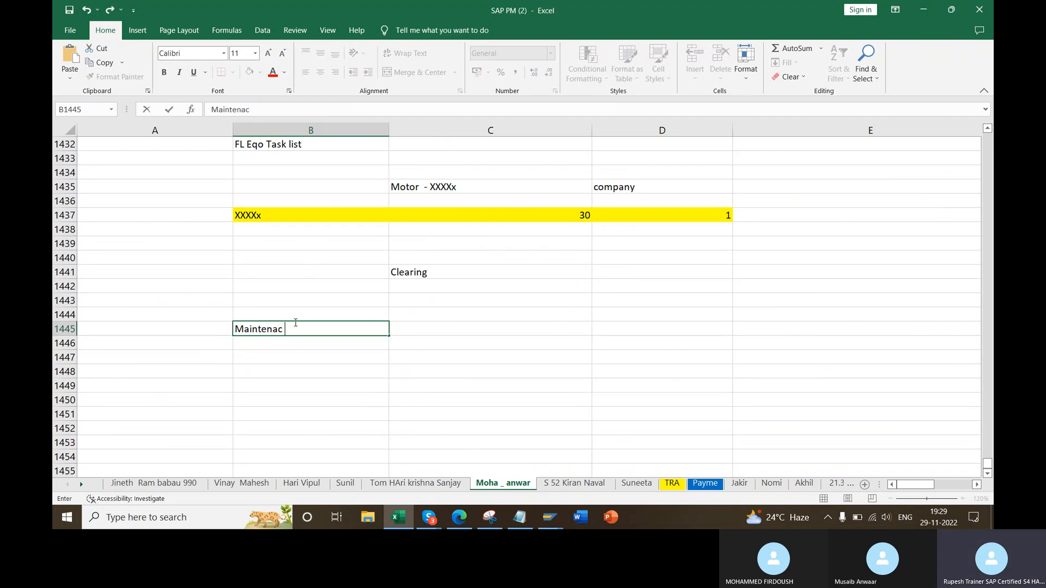
type("Plan")
key("Tab")
key("Down")
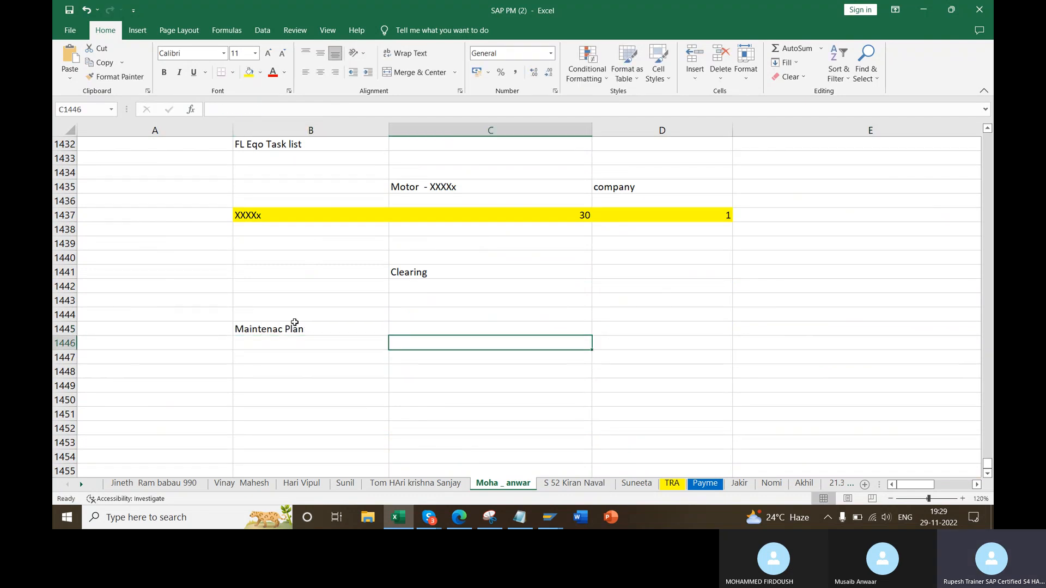
- Enter Single cycle plan in C1446 as the first maintenance plan type
type("Single cyece")
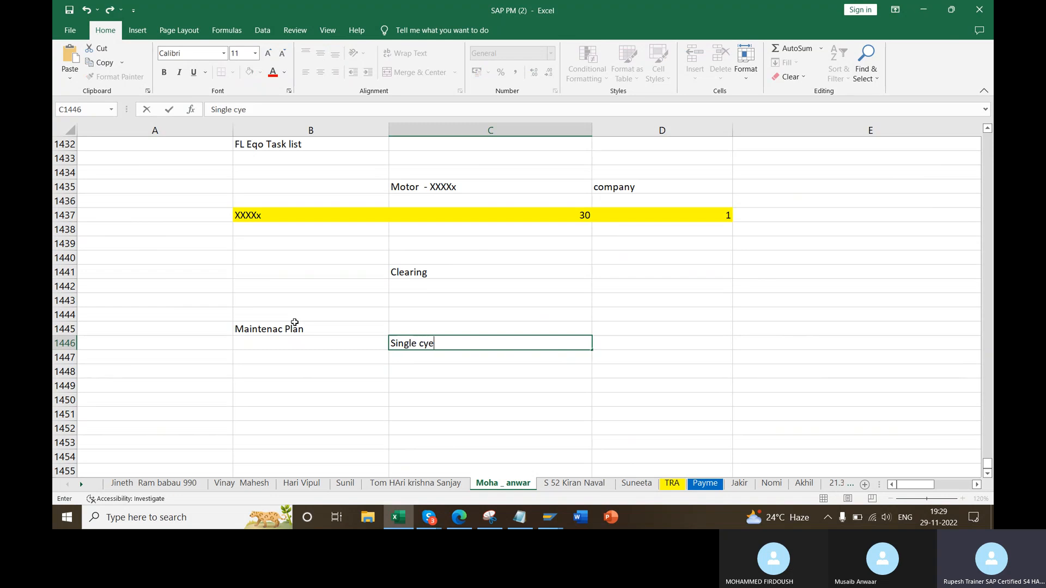
key("BackSpace")
key("BackSpace")
key("BackSpace")
key("BackSpace")
type("c")
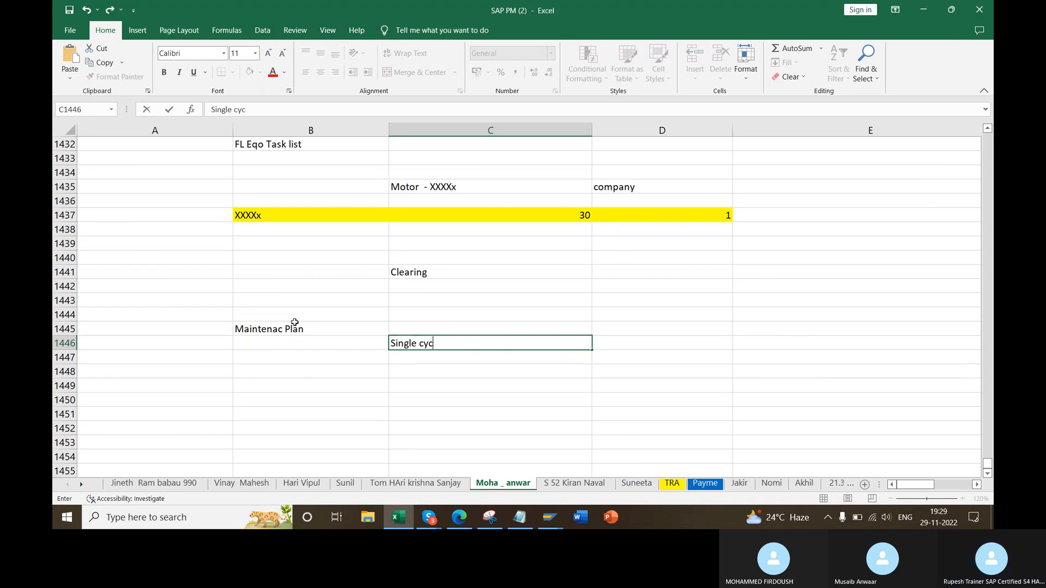
type("le plan")
key("Return")
- Enter stratergry plan in C1447 as the second maintenance plan type
type("star")
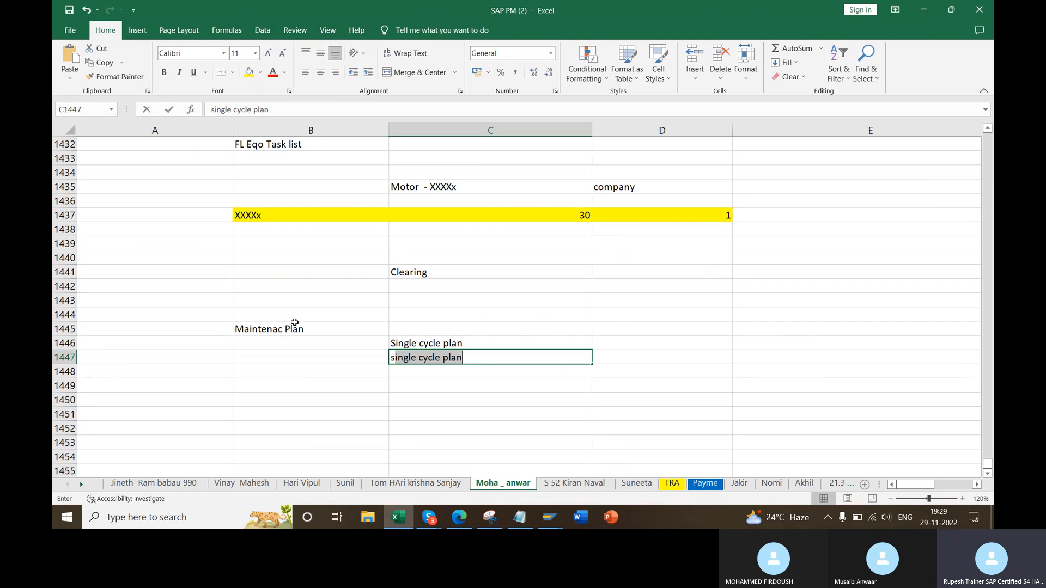
key("BackSpace")
key("BackSpace")
type("ra")
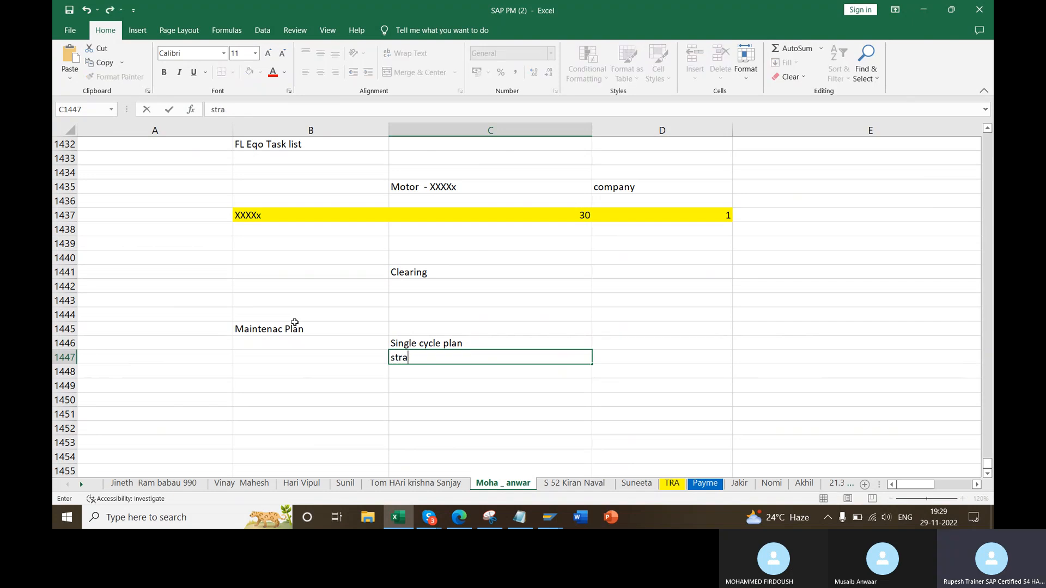
type("tergry plan")
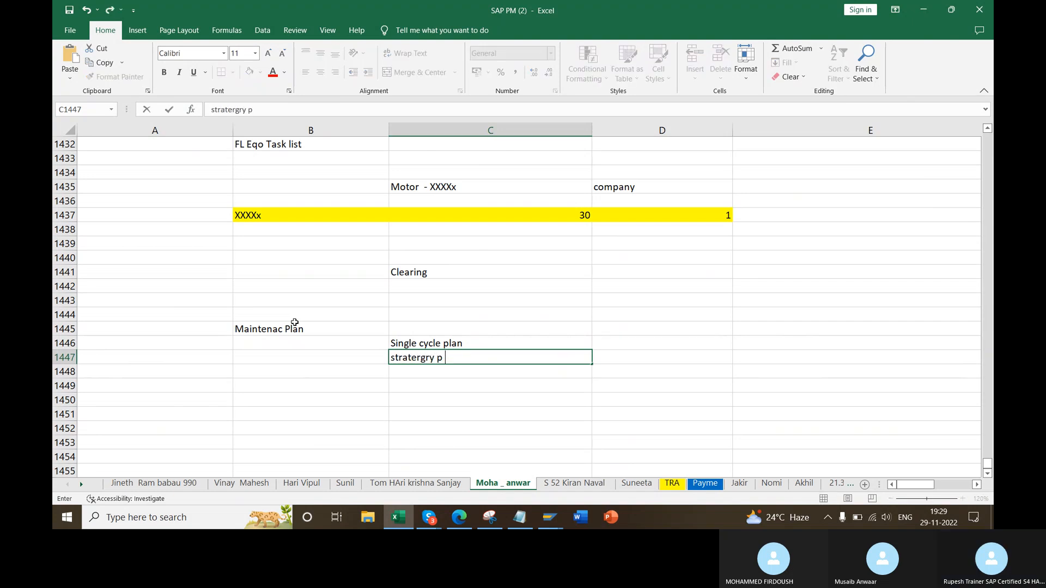
key("ctrl+Return")
key("Return")
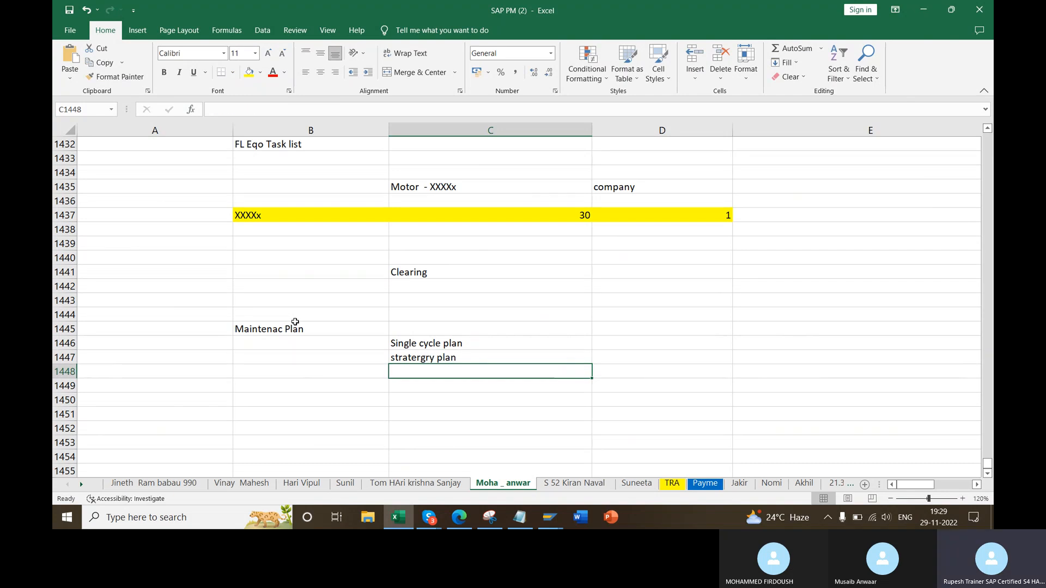
- Enter multiple couter plan in C1448 as the third plan type and select C1451
key("F2")
type("m")
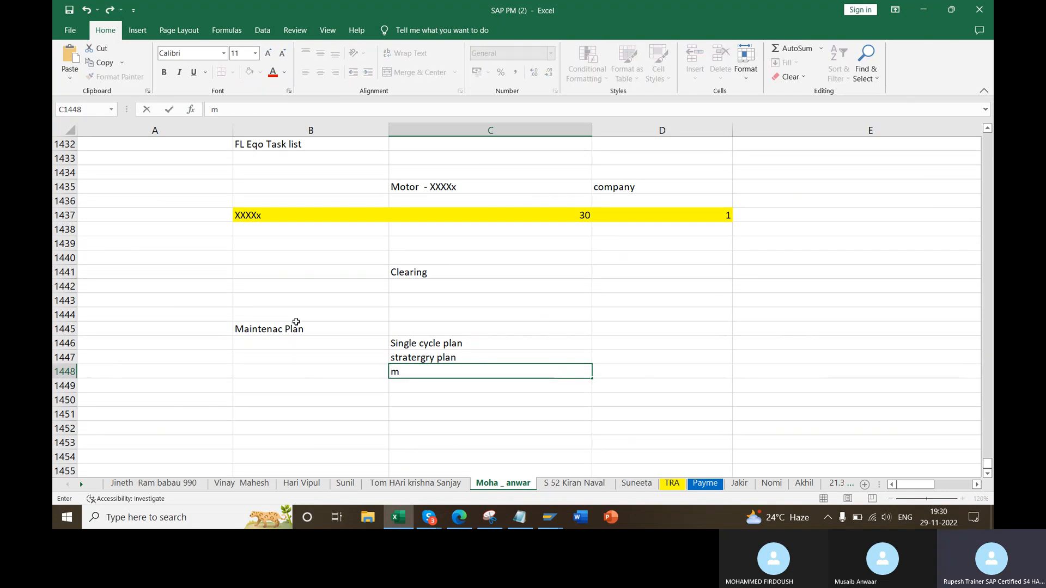
type("ul")
key("BackSpace")
type("t")
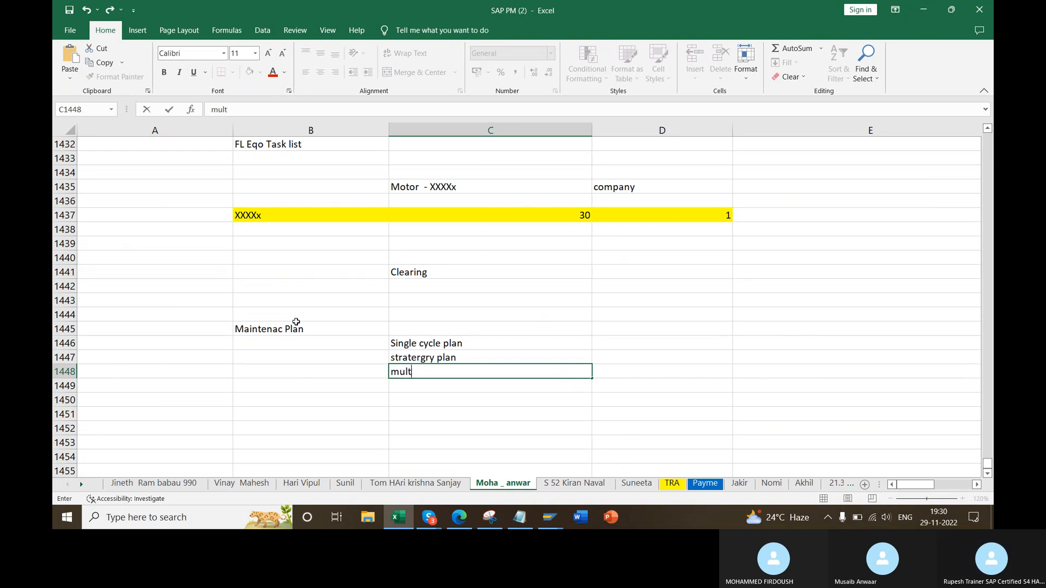
type("iple couter plan")
key("Return")
key("Return")
key("Return")
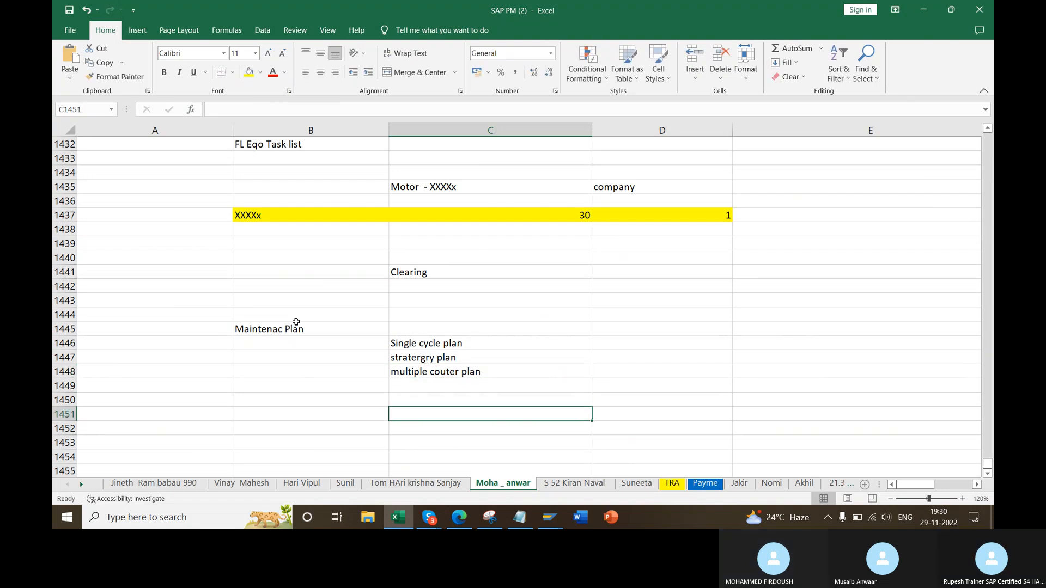
- Check the maintenance plan diagram in Microsoft Edge, return to the Excel workbook and select B1452
left_click(458, 518)
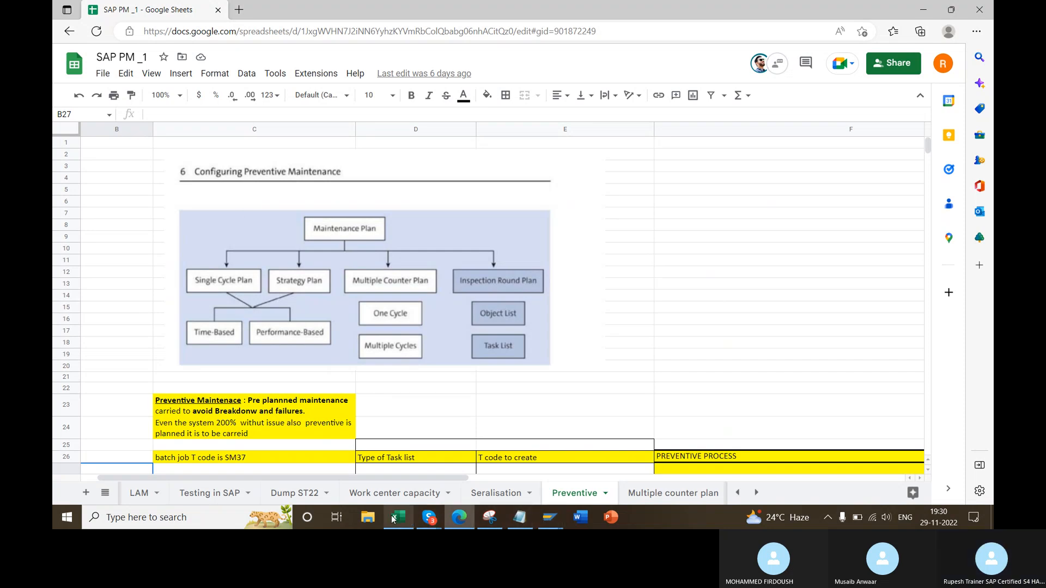
left_click(413, 457)
scroll(460, 285, "down", 3)
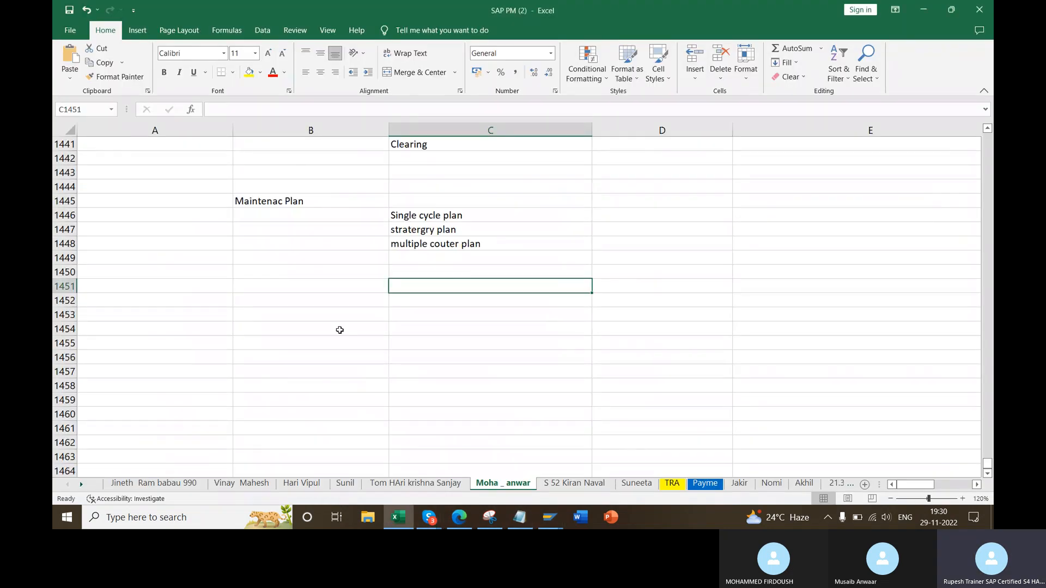
left_click(321, 301)
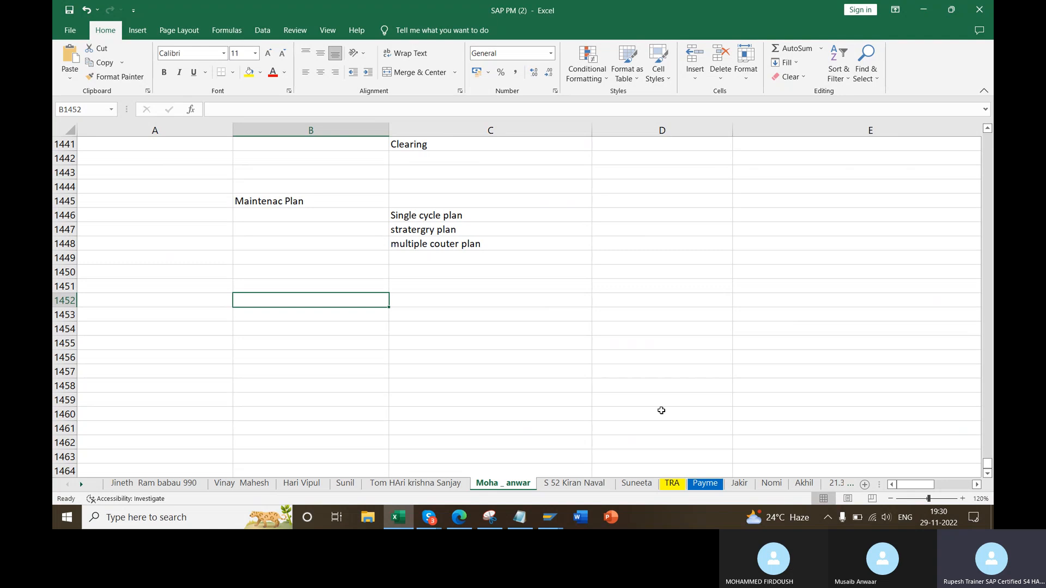
- Switch to Microsoft Edge and highlight "avoid Breakdonw and failures." in the preventive maintenance definition in C23
left_click(459, 517)
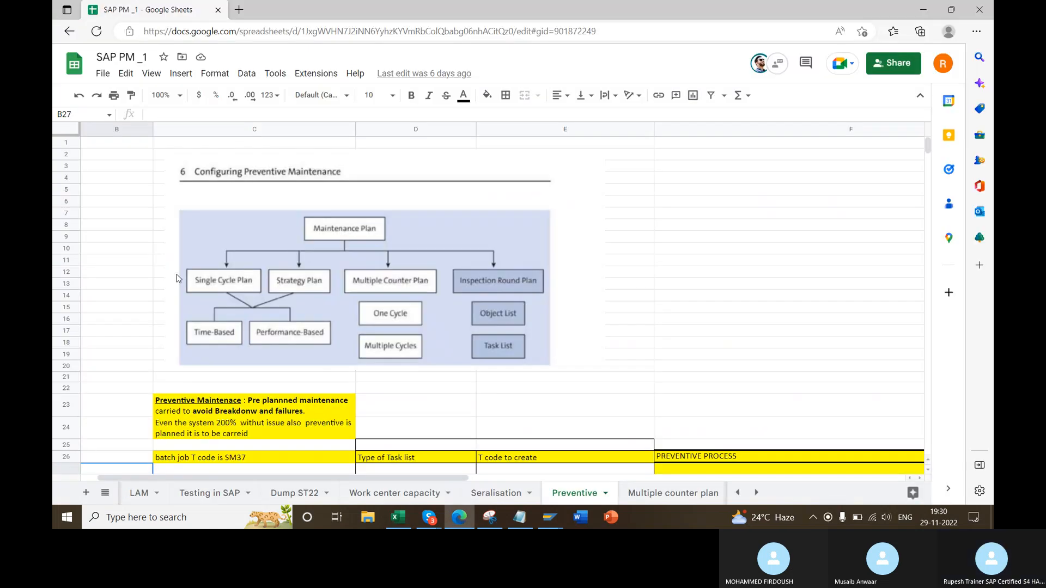
scroll(218, 294, "down", 4)
left_click(226, 294)
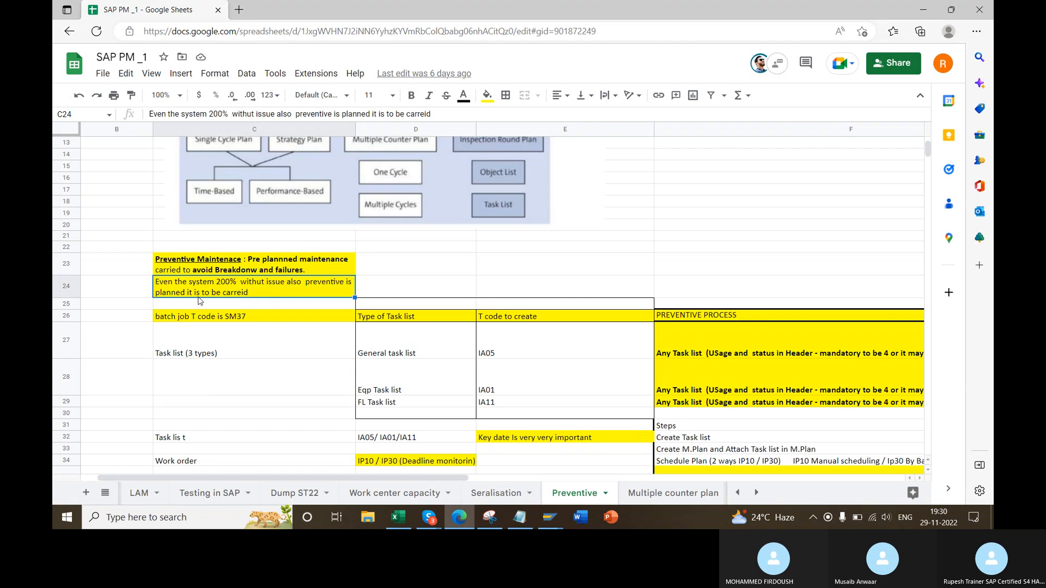
left_click(187, 273)
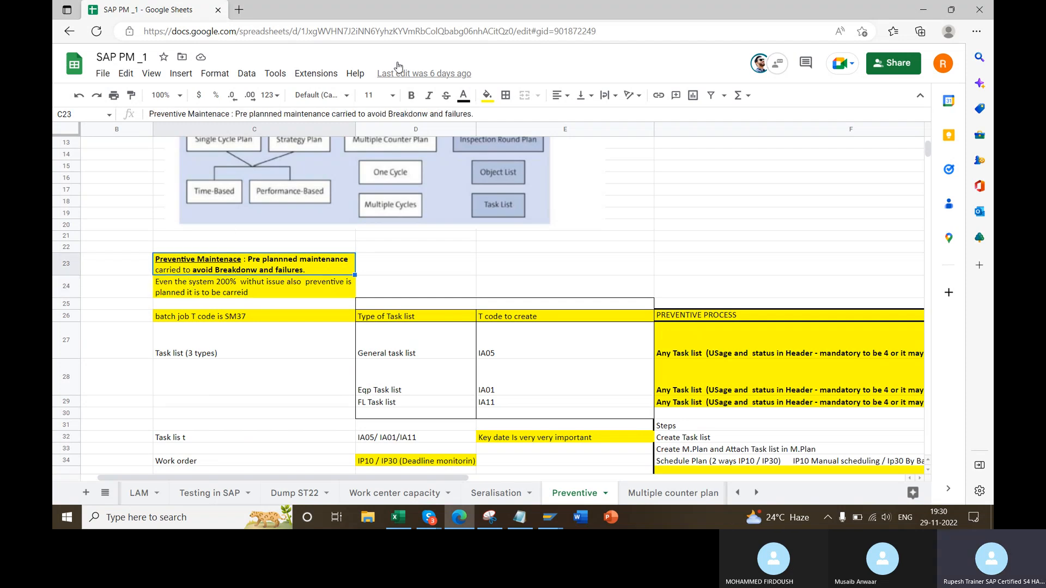
left_click_drag(474, 114, 367, 116)
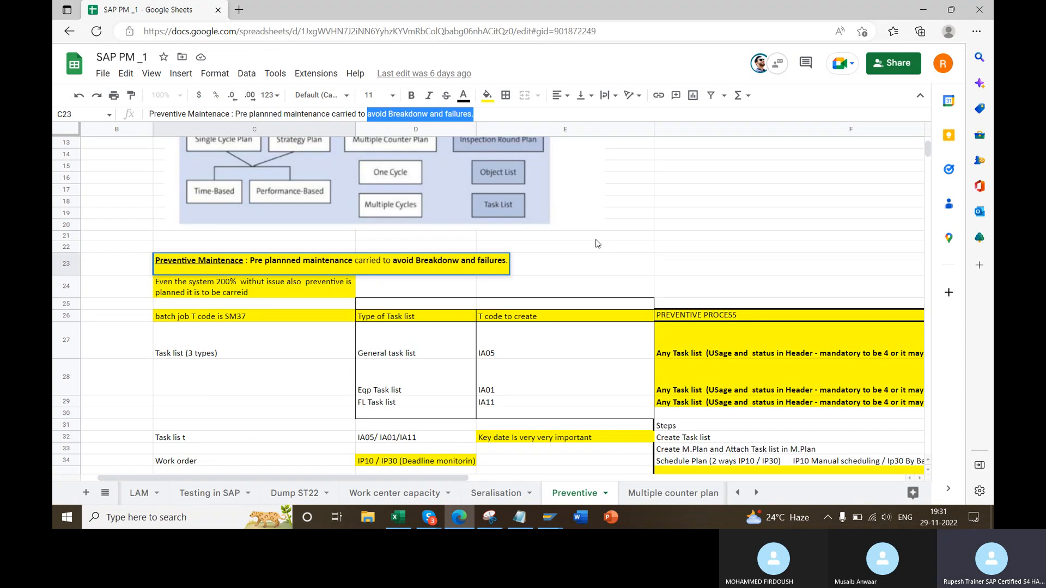
- Switch back to the Excel workbook and enter 3 in C1452 and monnths in D1452
key("alt+Tab")
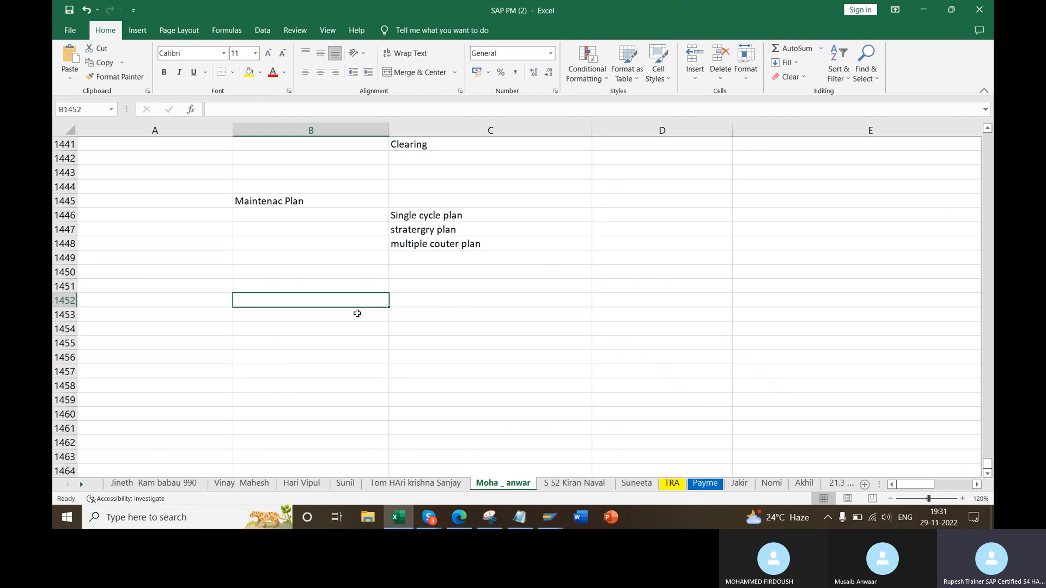
left_click(356, 313)
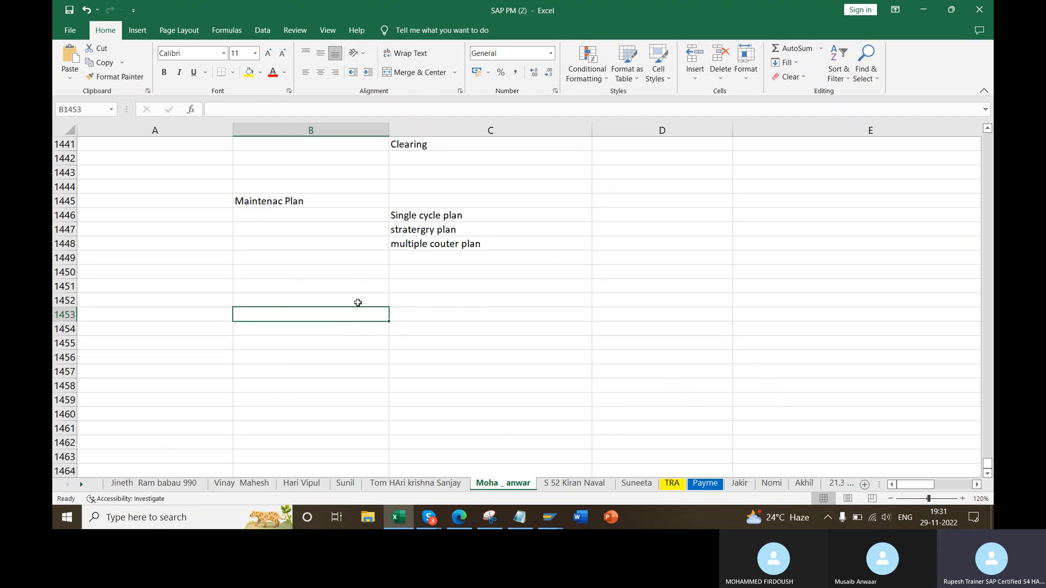
left_click(358, 301)
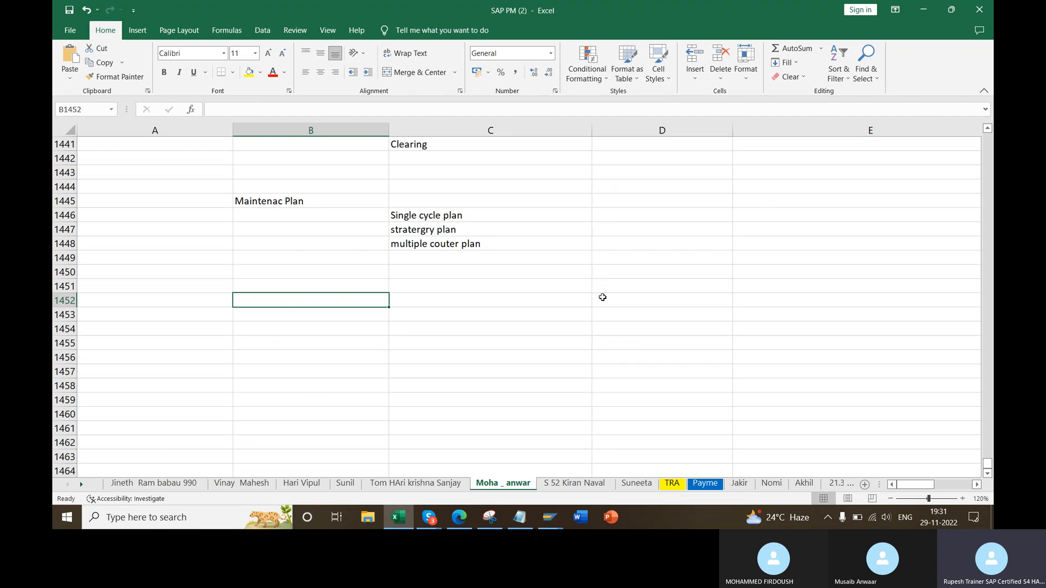
key("Right")
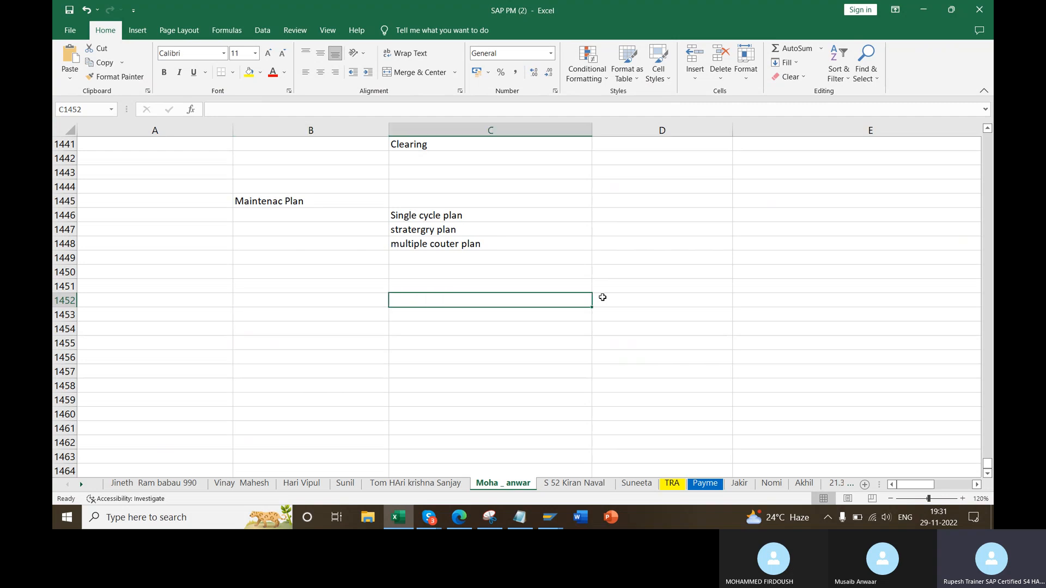
type("3")
key("Right")
type("ont")
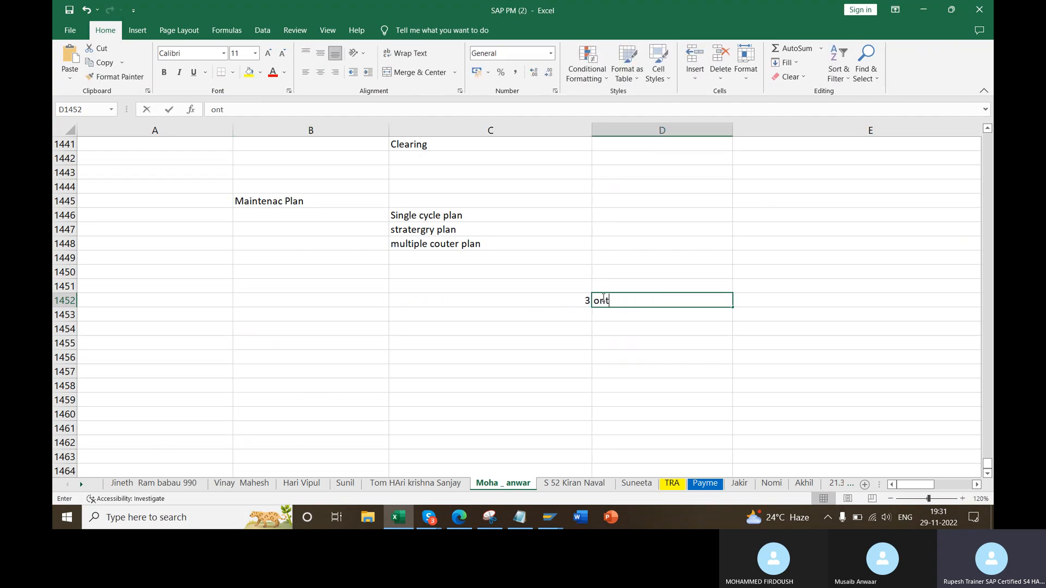
key("BackSpace")
key("BackSpace")
key("BackSpace")
type("monnths")
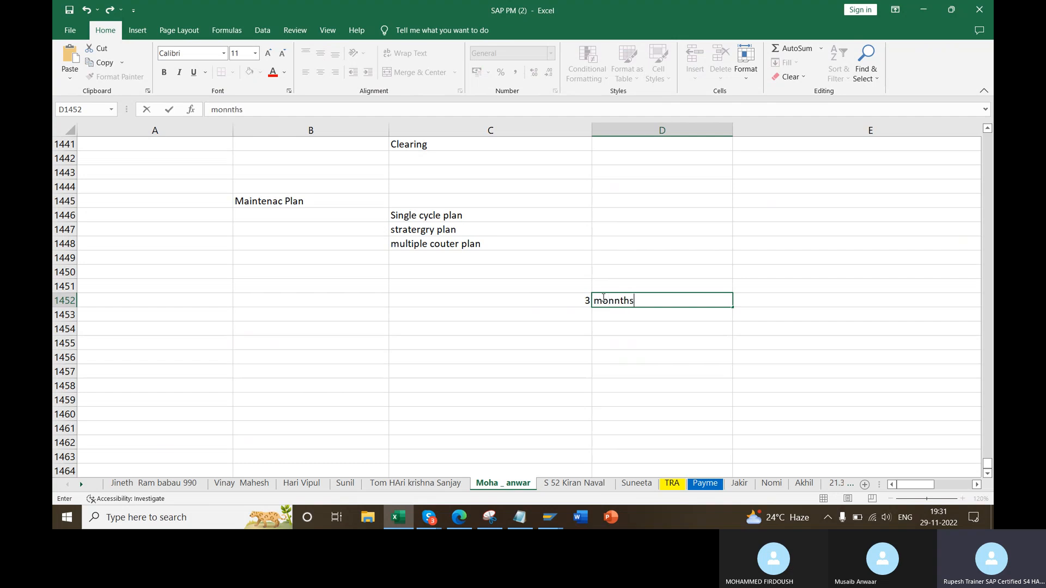
key("Return")
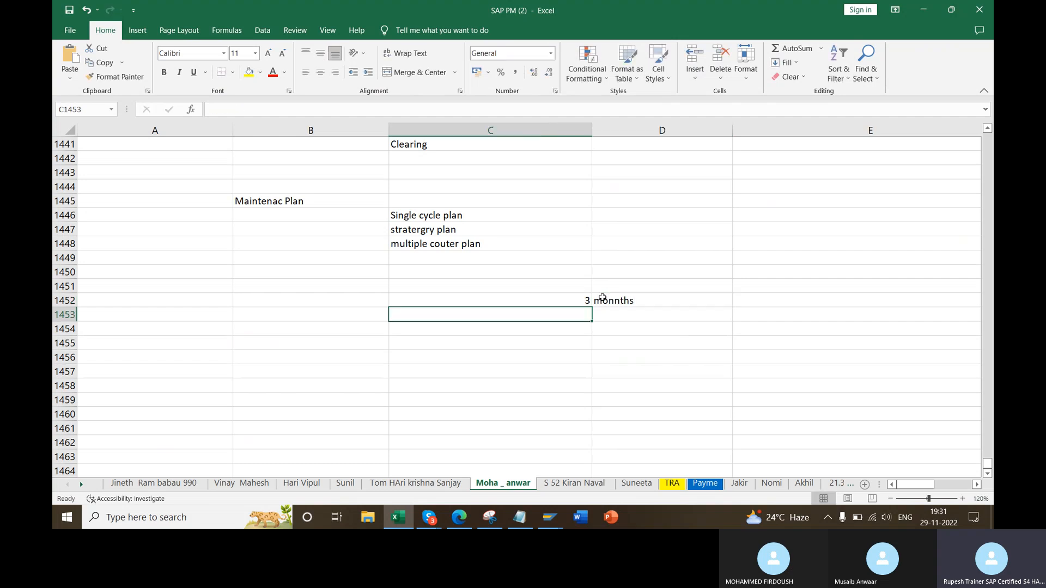
- Enter 2 in C1453 and yrs in D1453, directly below the 3 monnths row
left_click(563, 298)
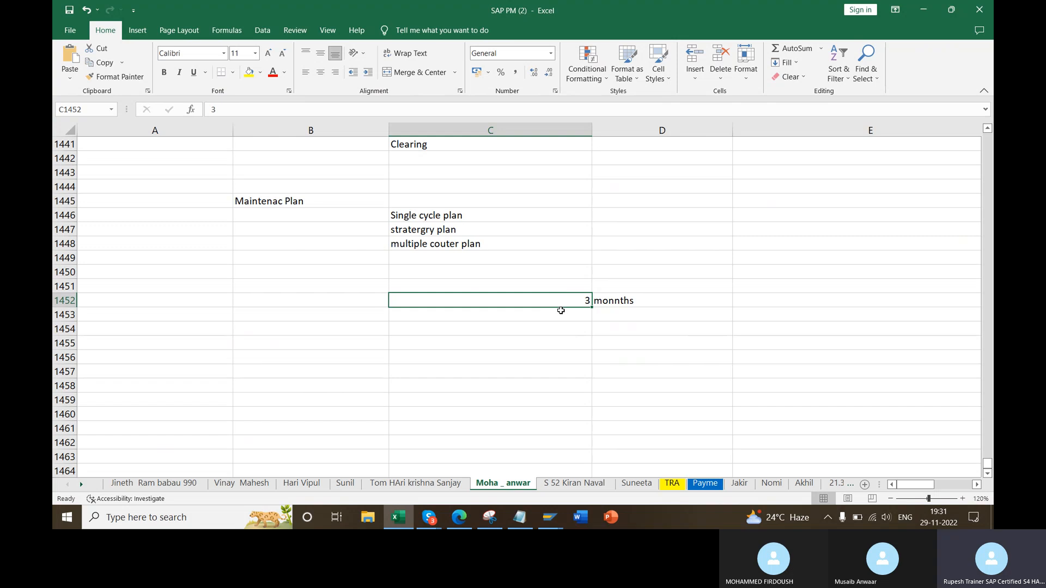
left_click(561, 311)
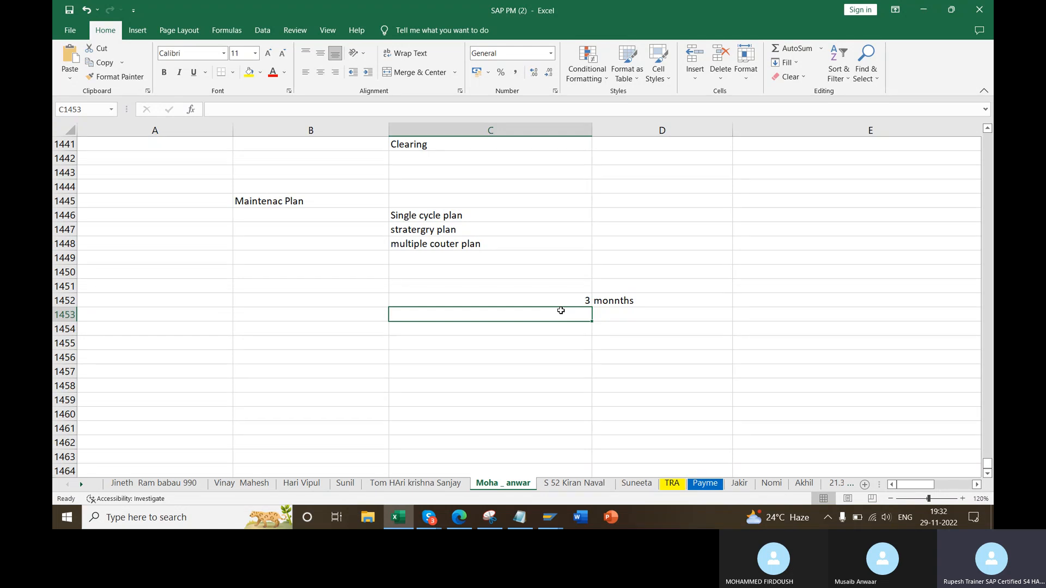
type("2 yr")
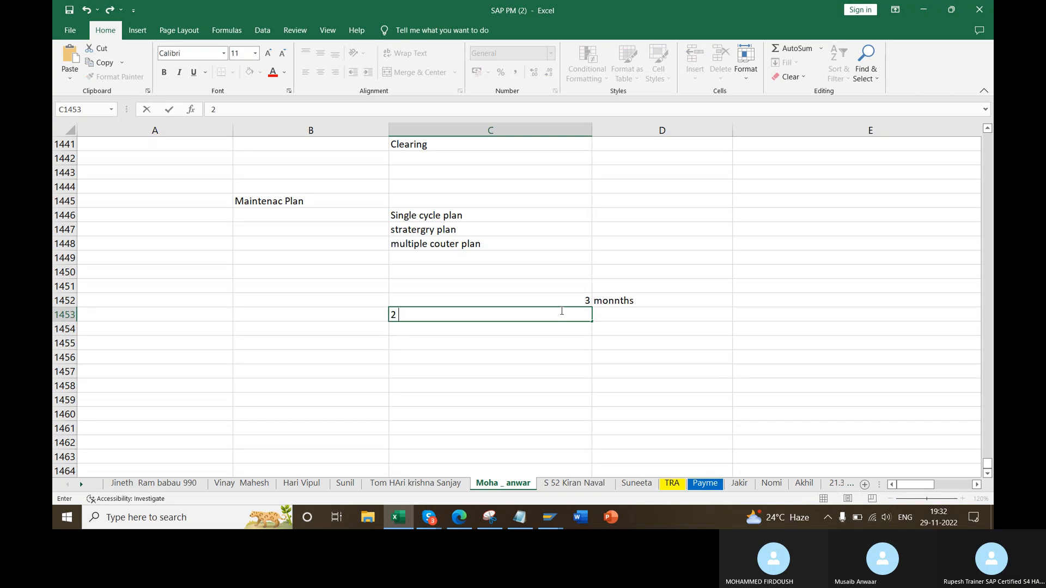
key("BackSpace")
key("BackSpace")
key("BackSpace")
key("Tab")
type("yrs")
key("Return")
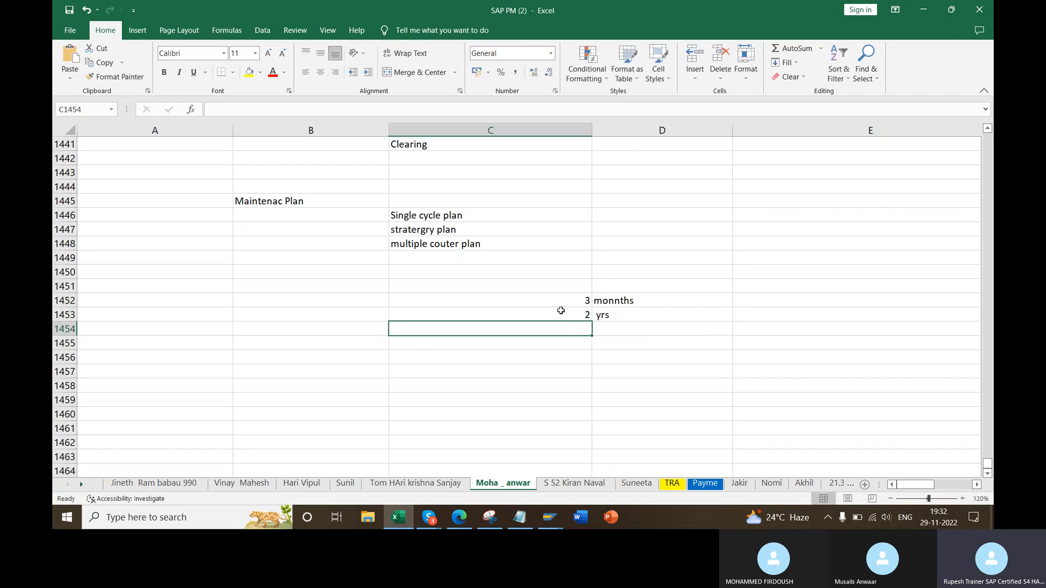
- Label the 3 monnths row "cycle length" and the 2 yrs row "Scheduling period" in column B
left_click_drag(561, 301, 610, 302)
left_click(332, 304)
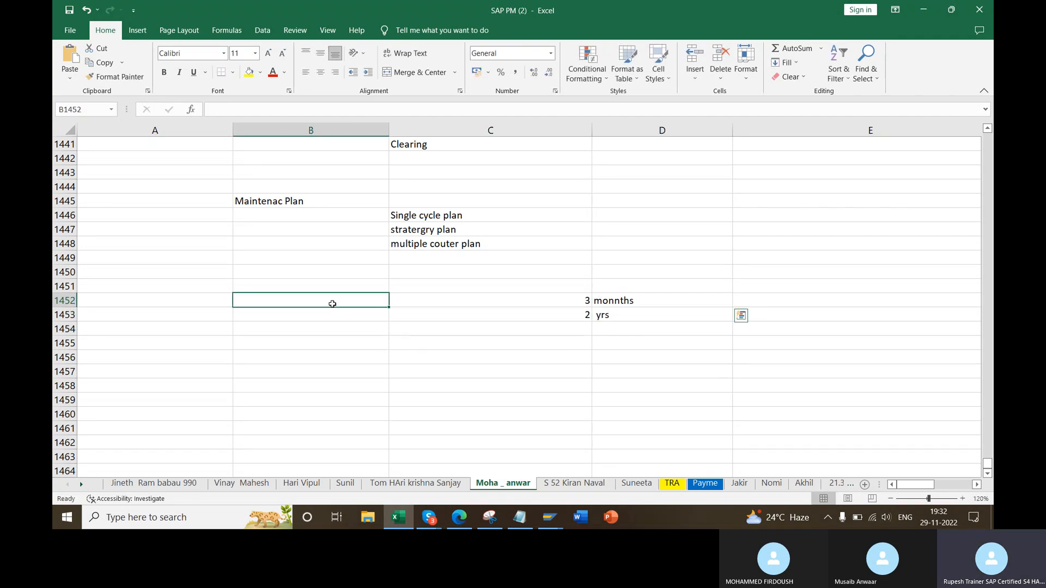
type("cycle l")
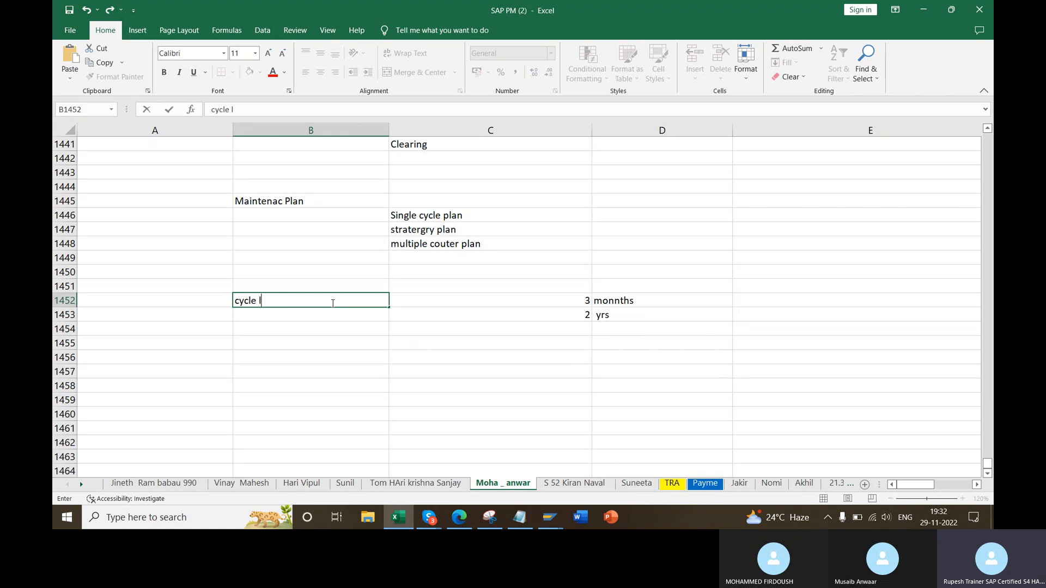
type("ength")
key("Return")
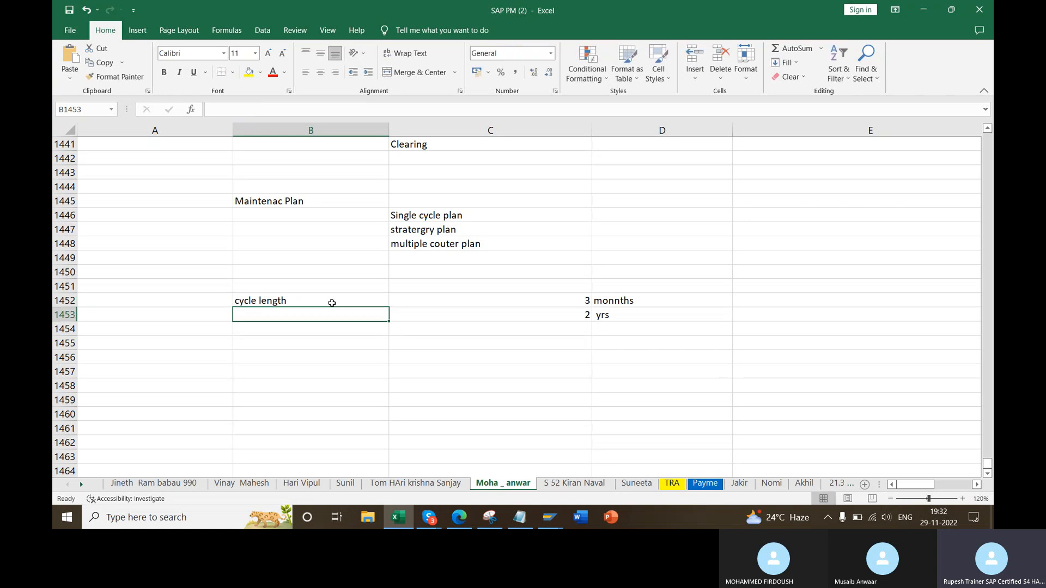
type("Sc")
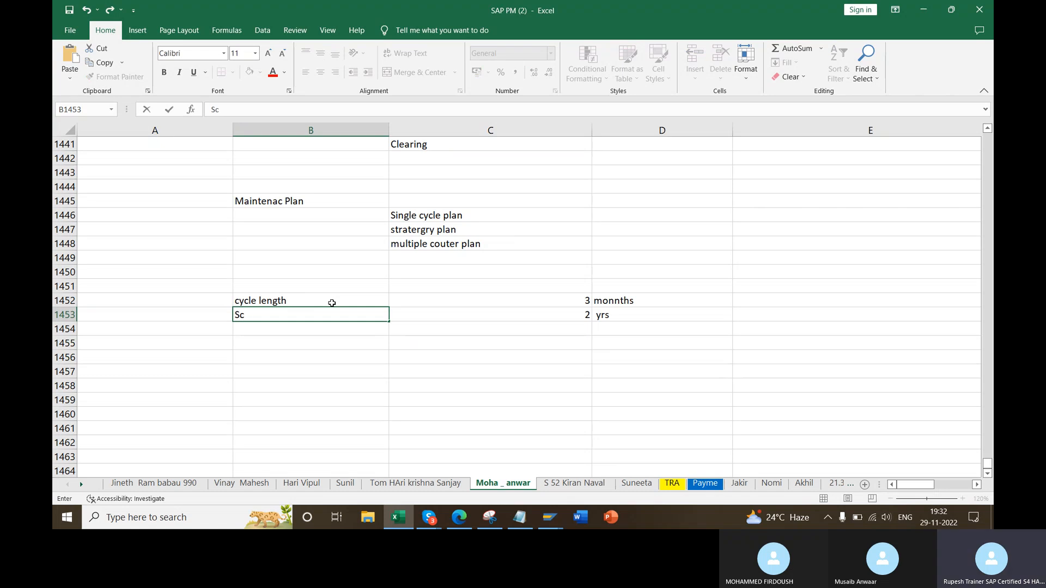
type("hedul")
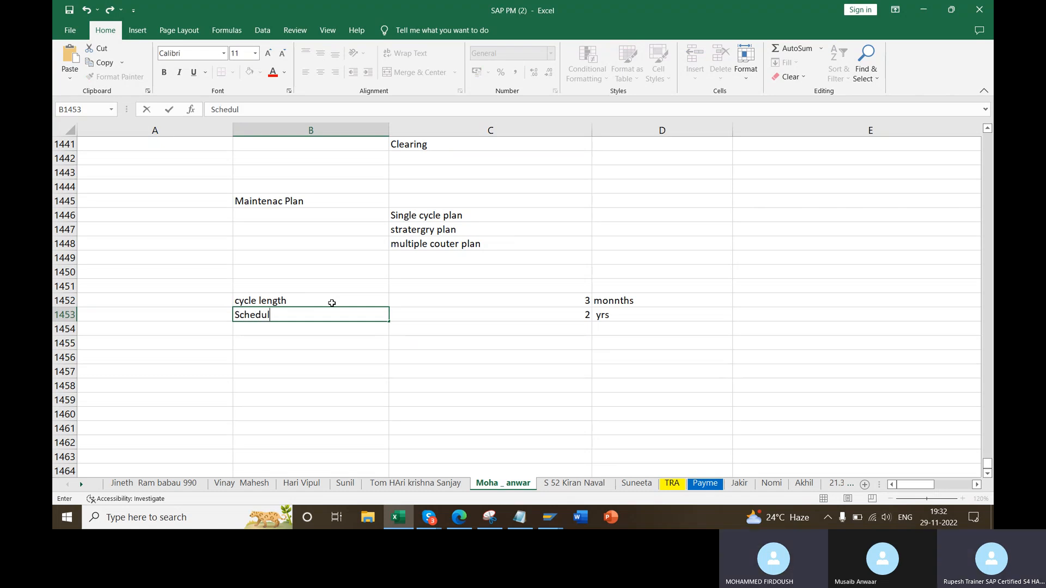
type("ing period")
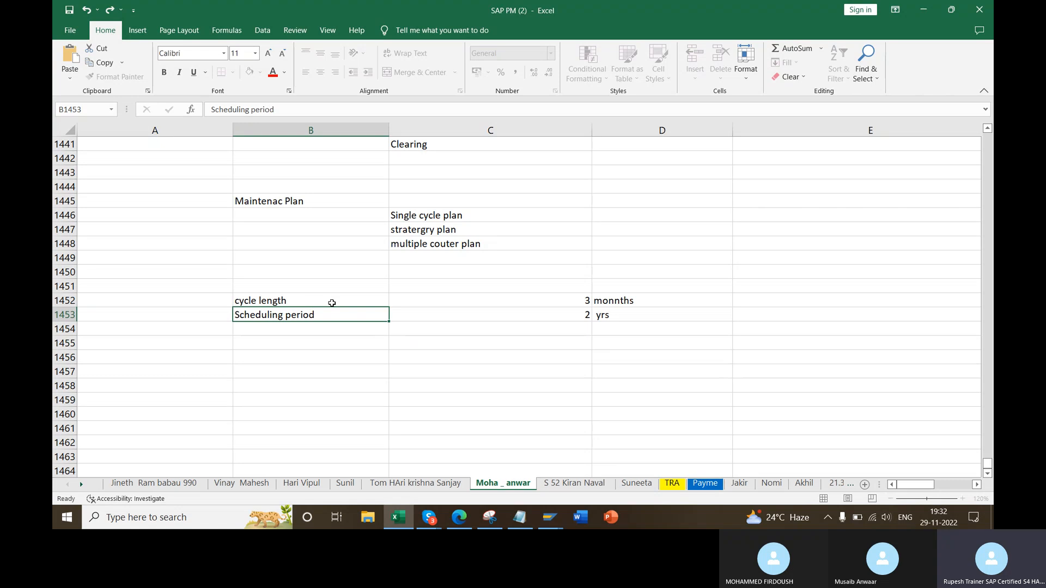
key("Return")
left_click(513, 339)
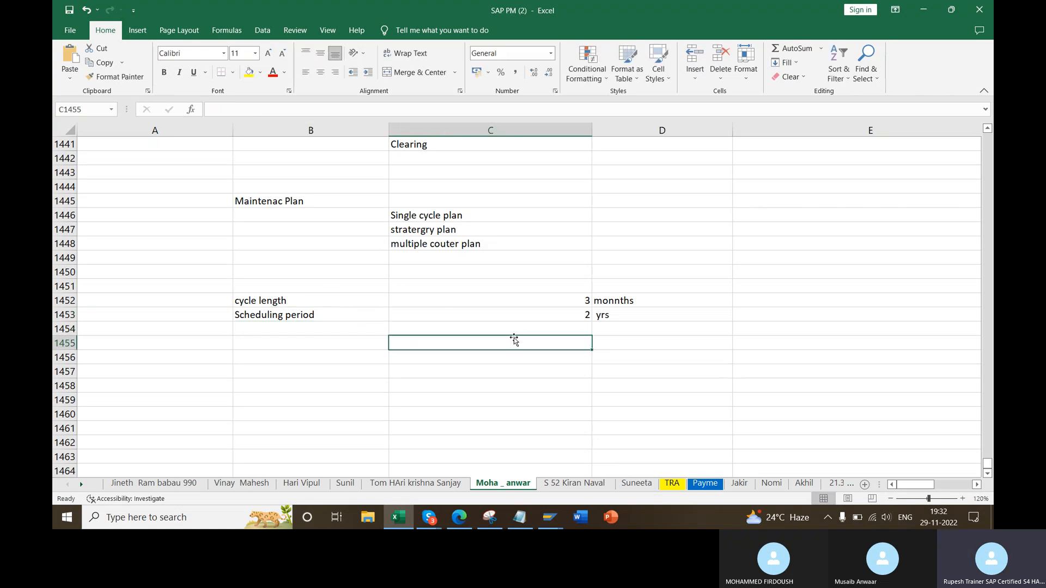
- Enter "8 work order" in cell D1456, below the cycle length and scheduling period values
left_click(295, 299)
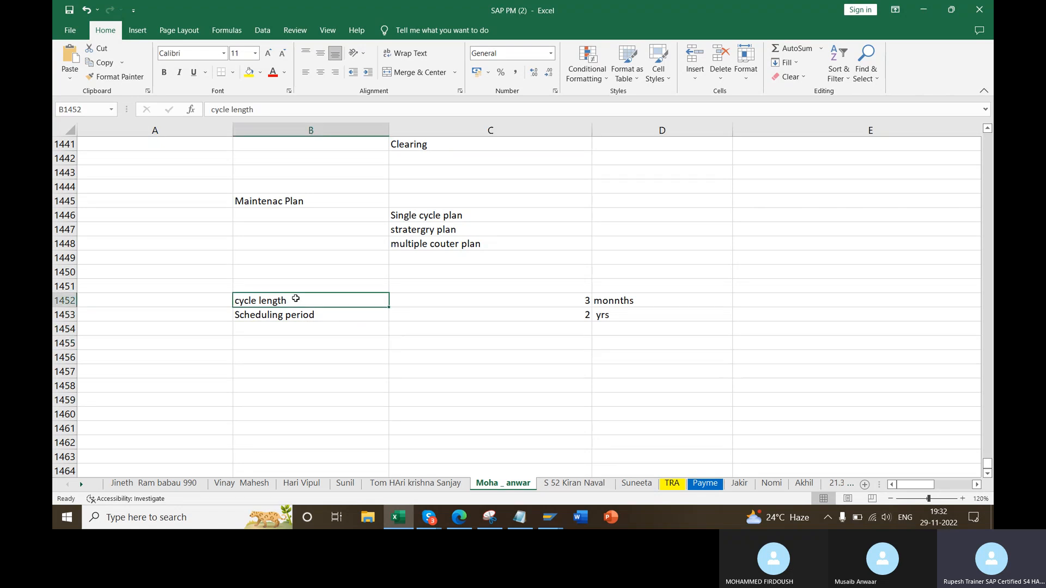
left_click(566, 303)
left_click(569, 312)
left_click(585, 301)
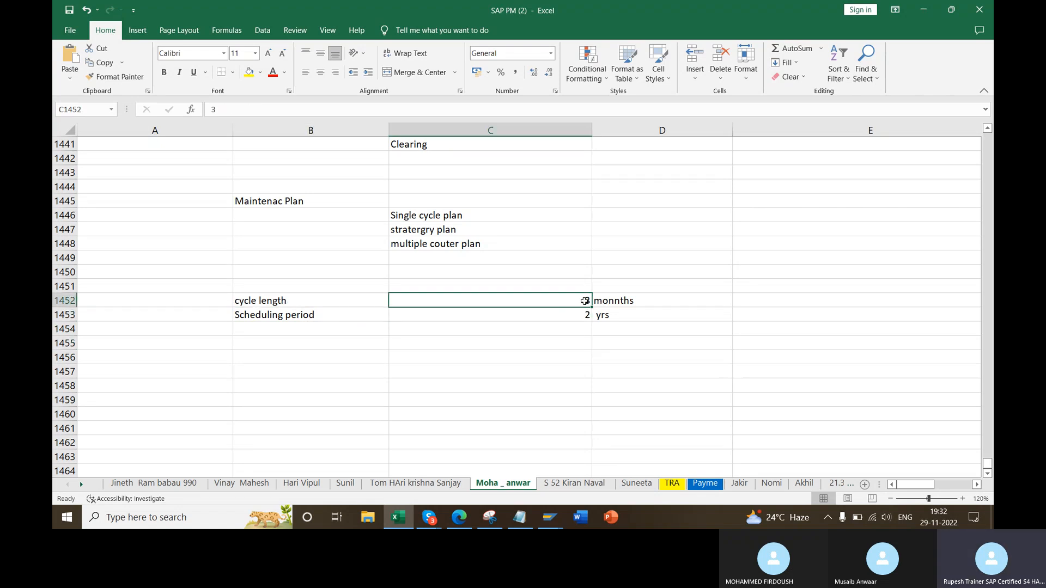
left_click(573, 316)
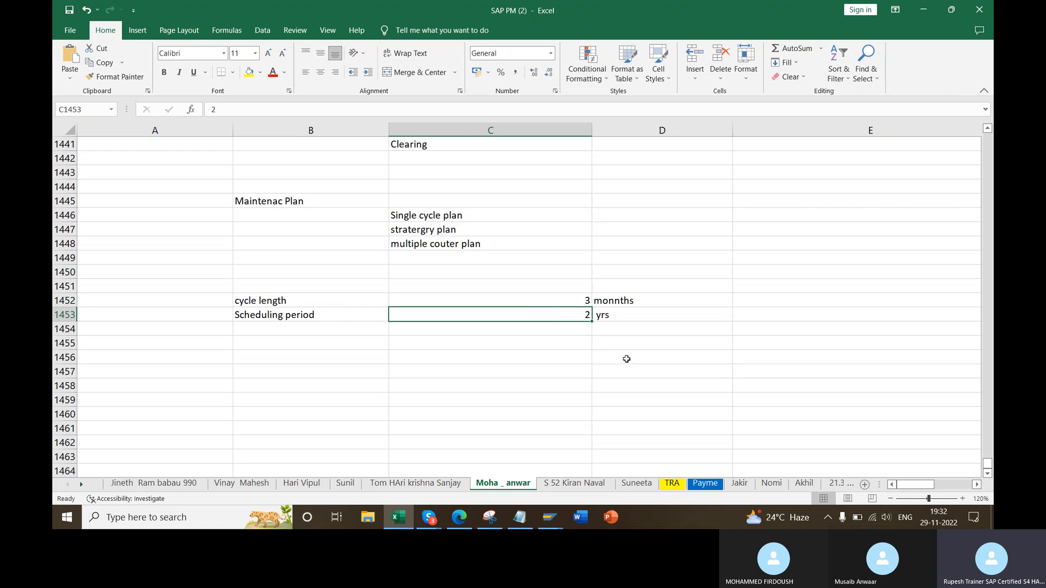
left_click(657, 360)
type("8")
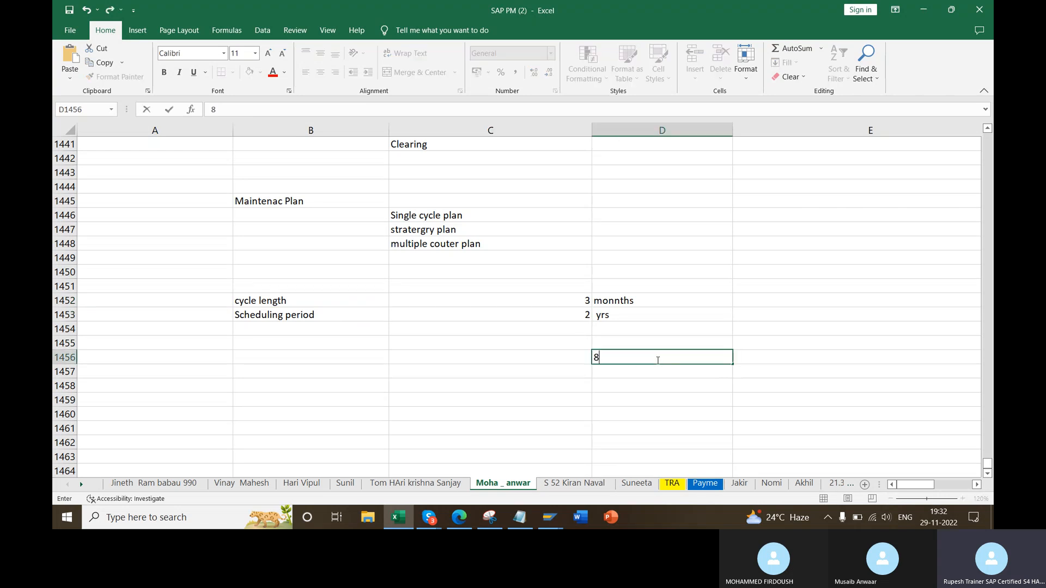
type(" work order")
key("Return")
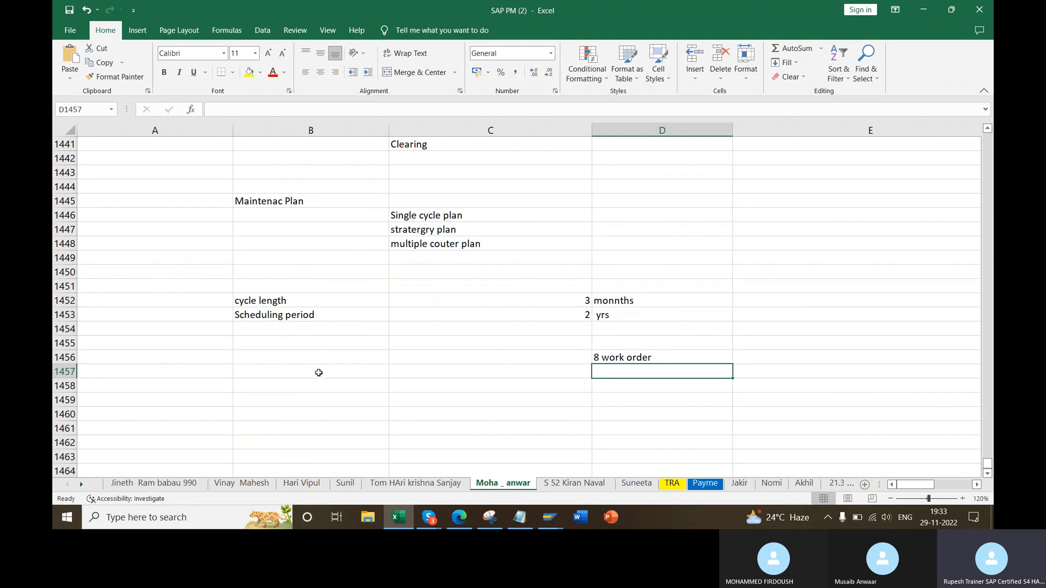
- Enter the codes Ip41, Ip42 and ip43 in column D beside the single cycle, stratergry and multiple couter plans
left_click_drag(507, 217, 512, 243)
left_click(613, 217)
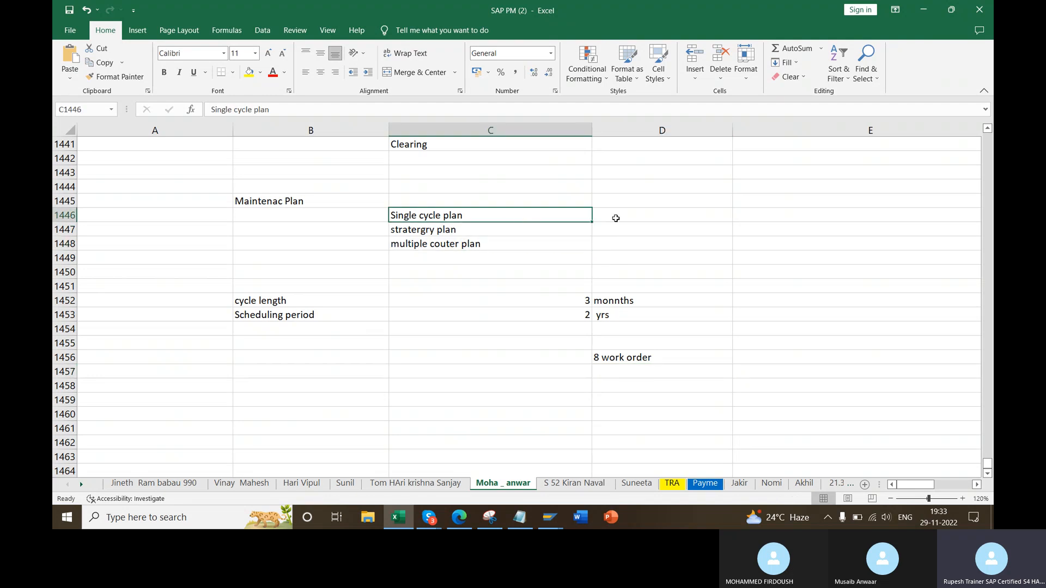
type("Ip41")
key("Return")
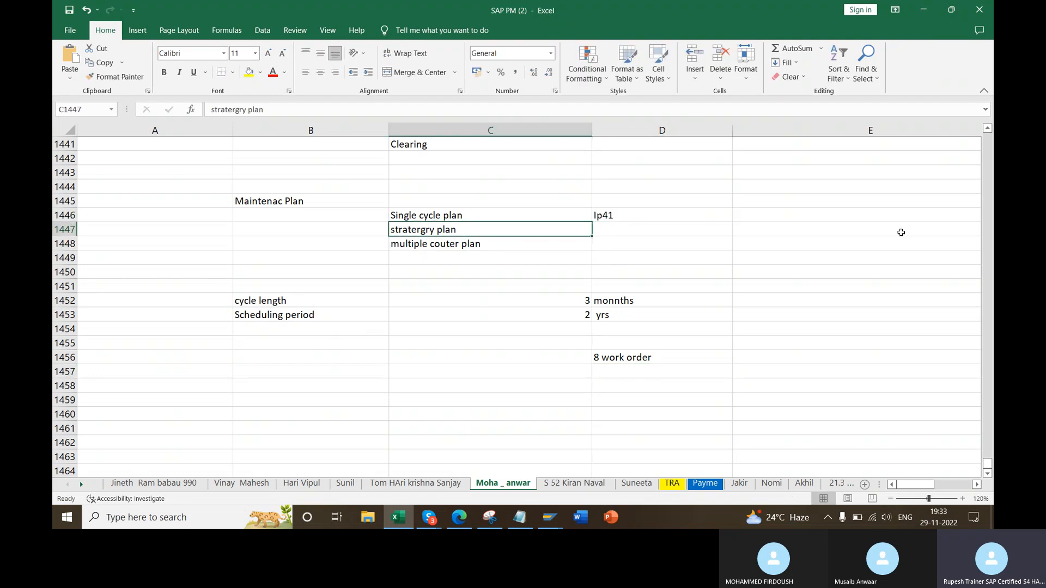
type("Ip42")
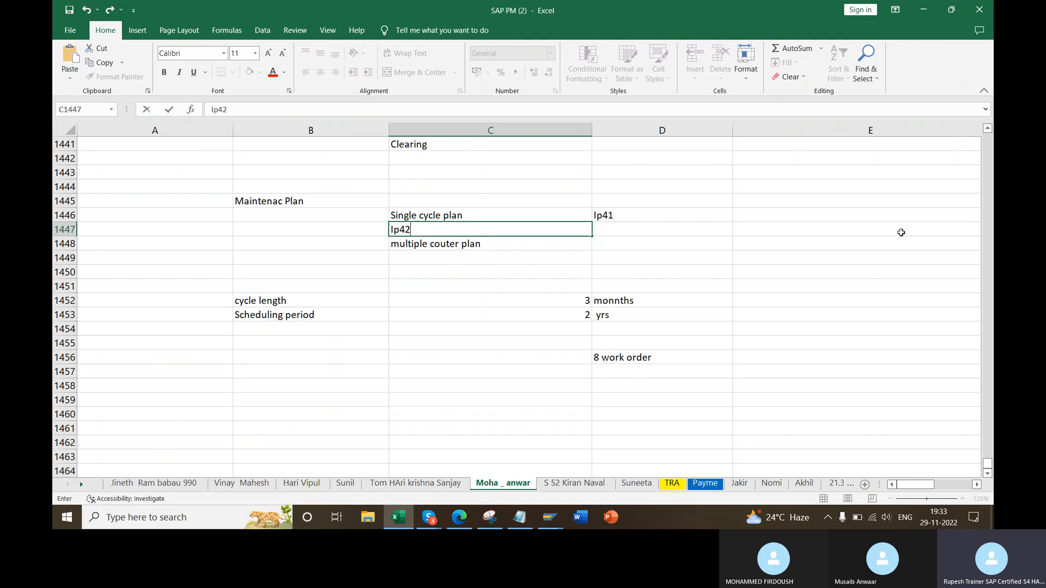
key("ctrl+z")
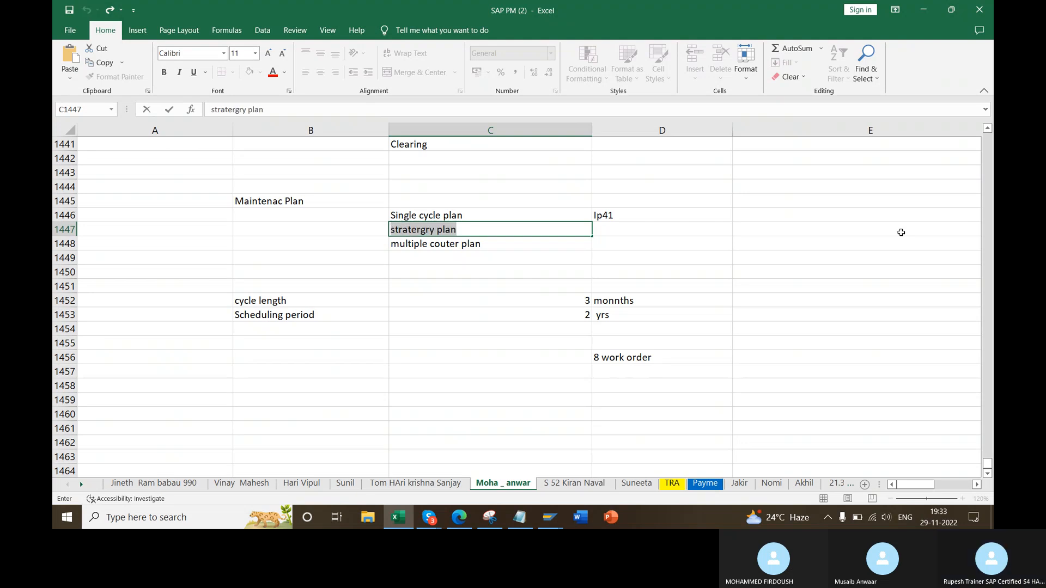
key("Tab")
type("Ip42")
key("Return")
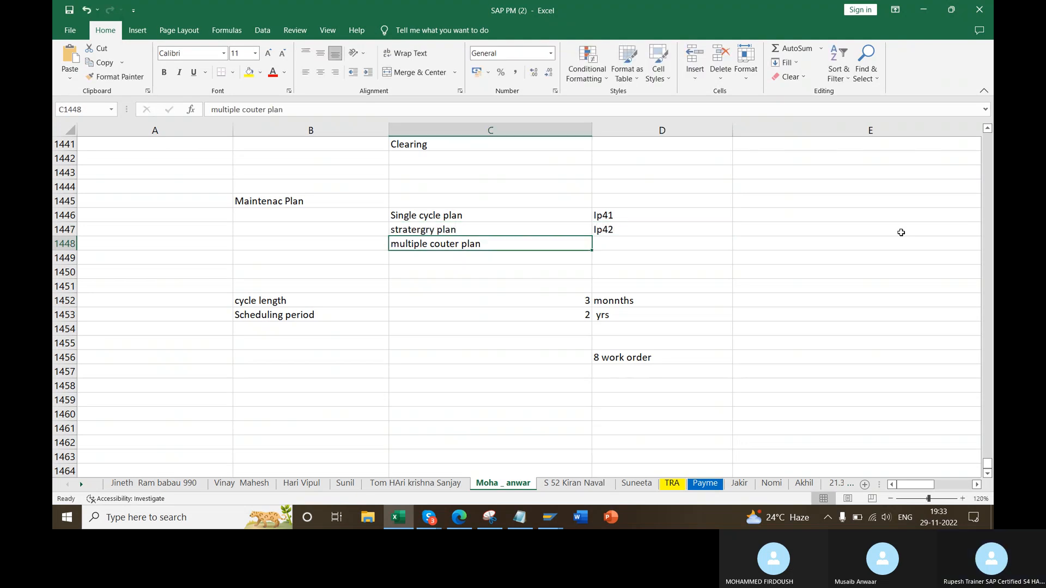
key("Tab")
type("ip43")
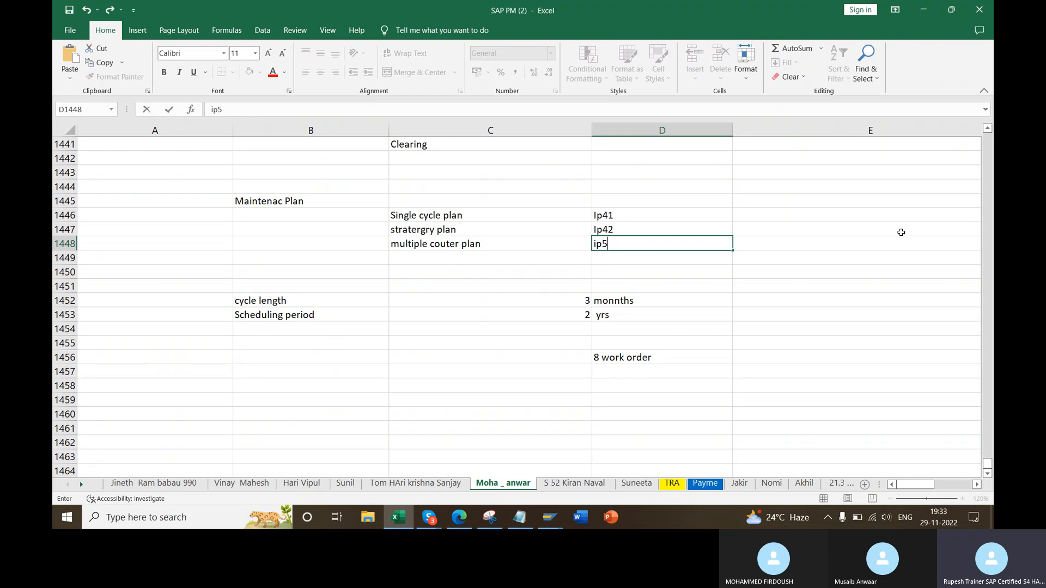
key("Return")
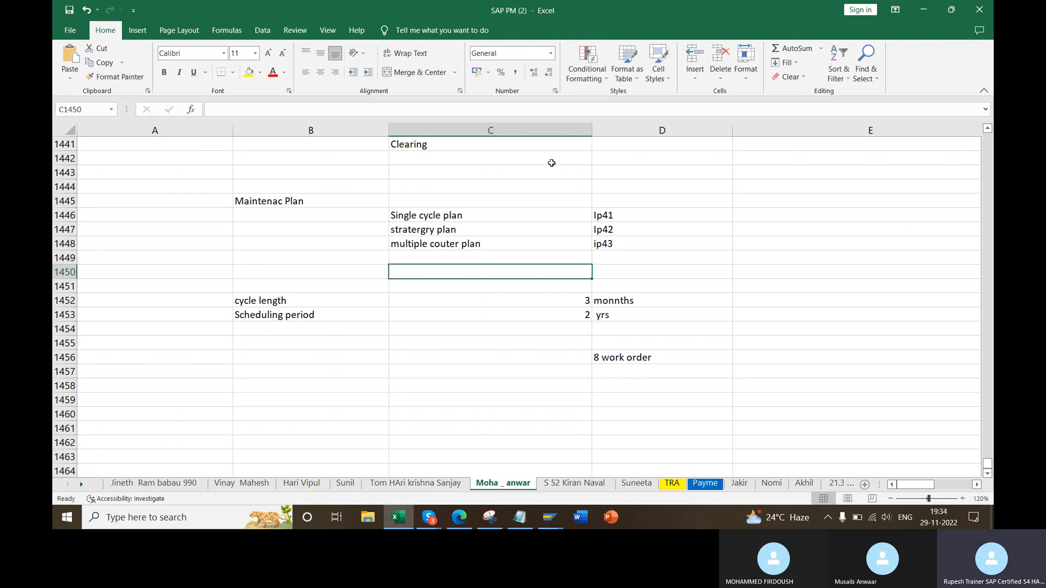
- Switch to the Create Maintenance Plan window in SAP and start transaction IP41 afresh
left_click_drag(454, 215, 640, 211)
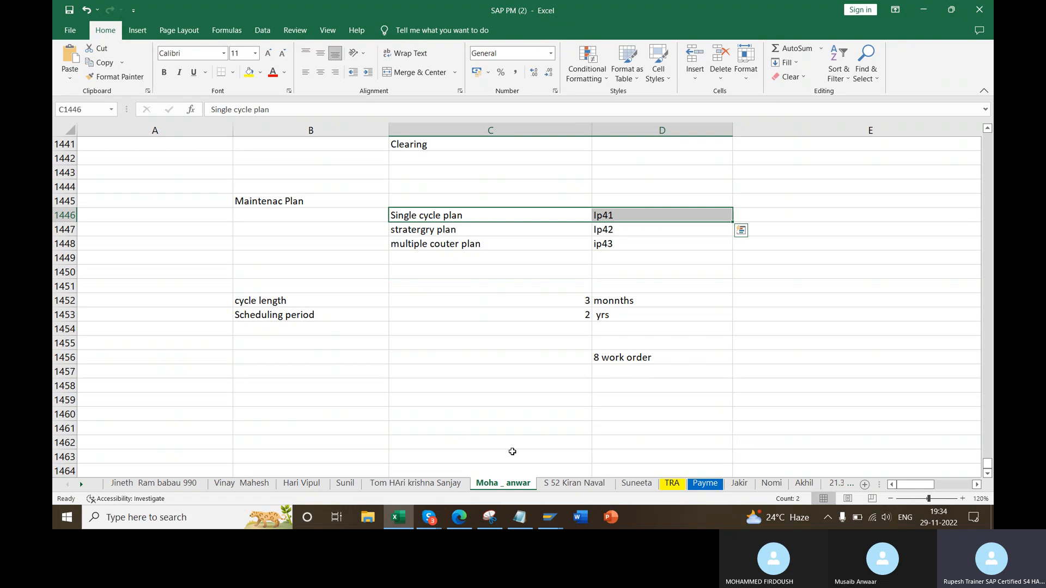
left_click(551, 517)
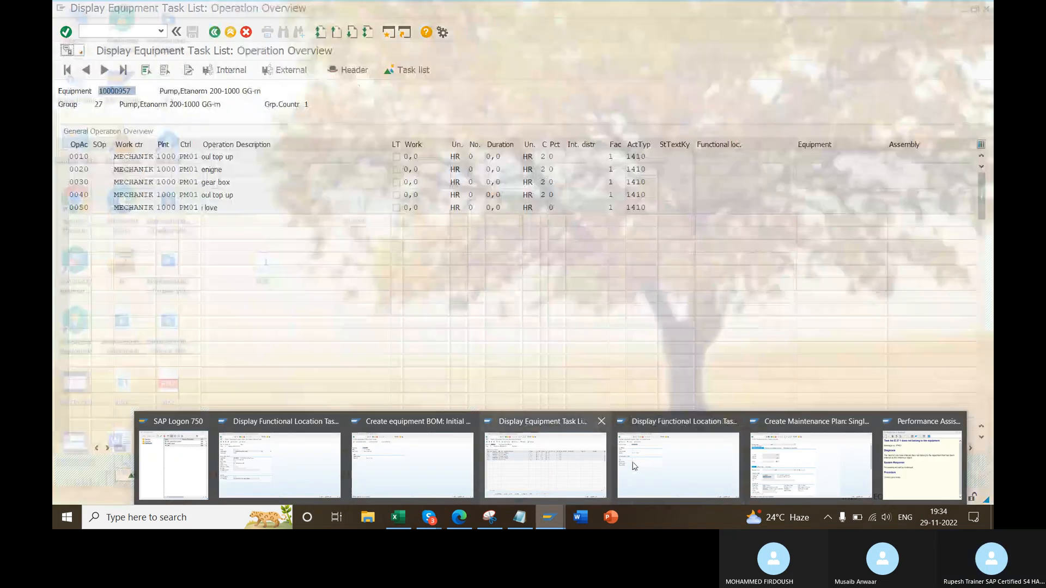
left_click(811, 464)
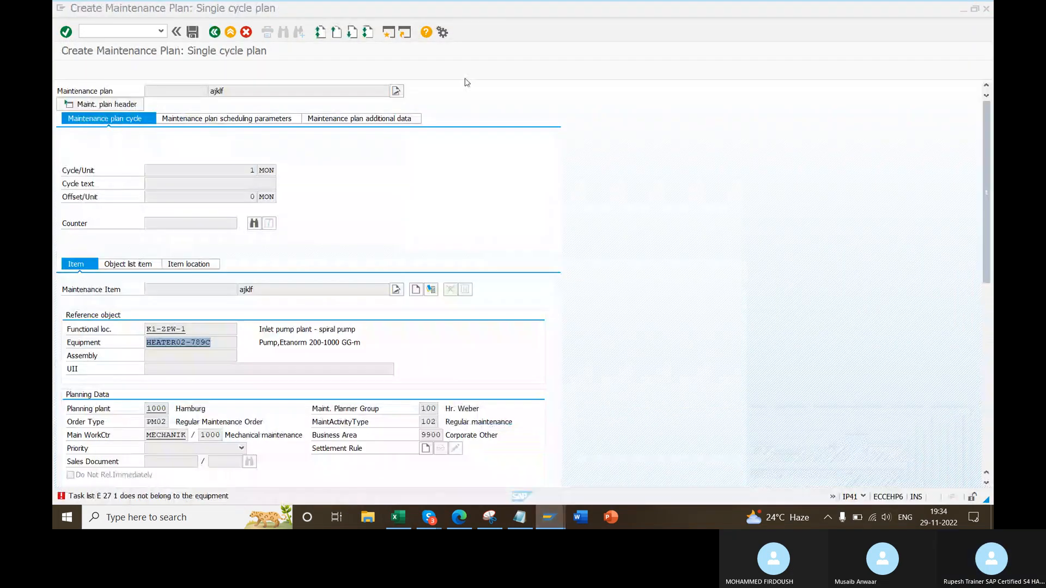
left_click(214, 35)
left_click(136, 31)
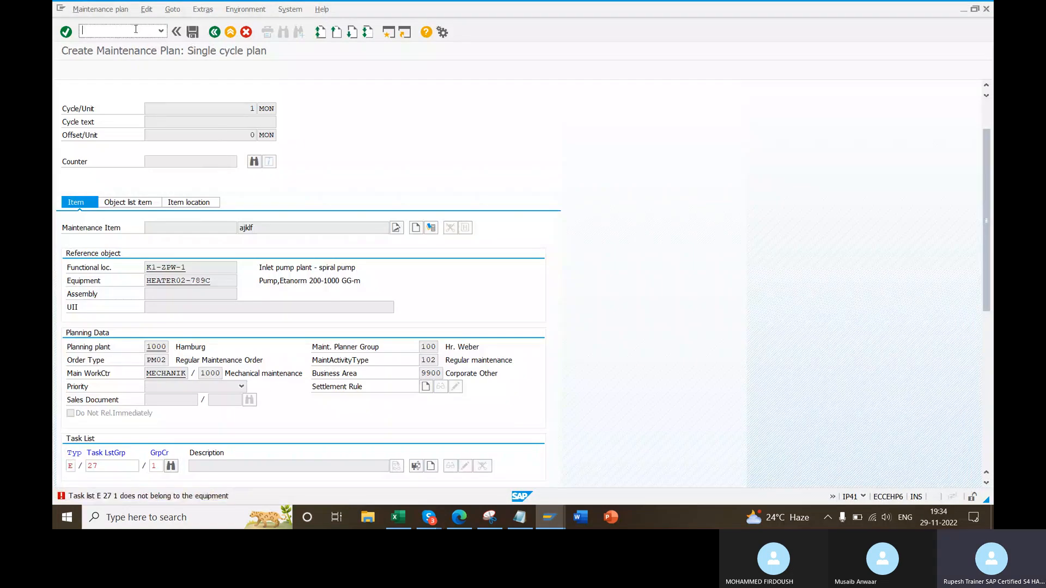
type("/nip41")
key("Return")
- Choose Maintenance Order as the maintenance plan category and continue to the single cycle plan screen
left_click(230, 132)
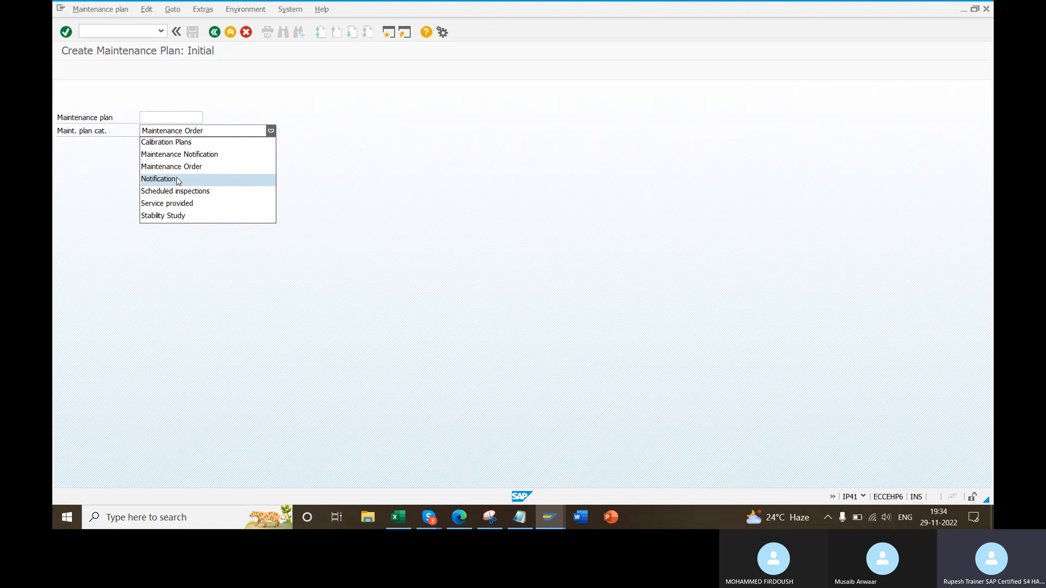
left_click(225, 167)
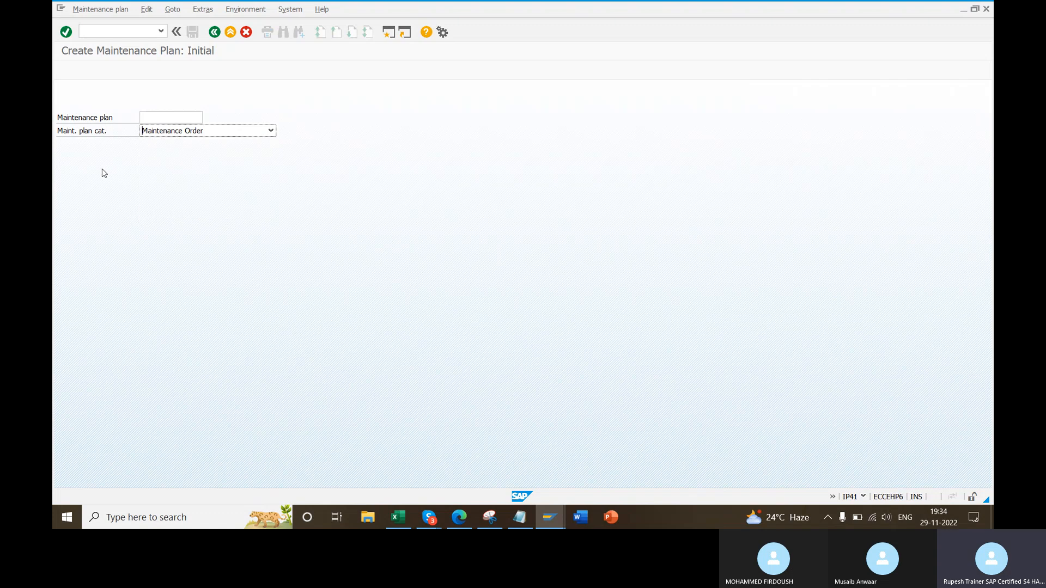
key("Return")
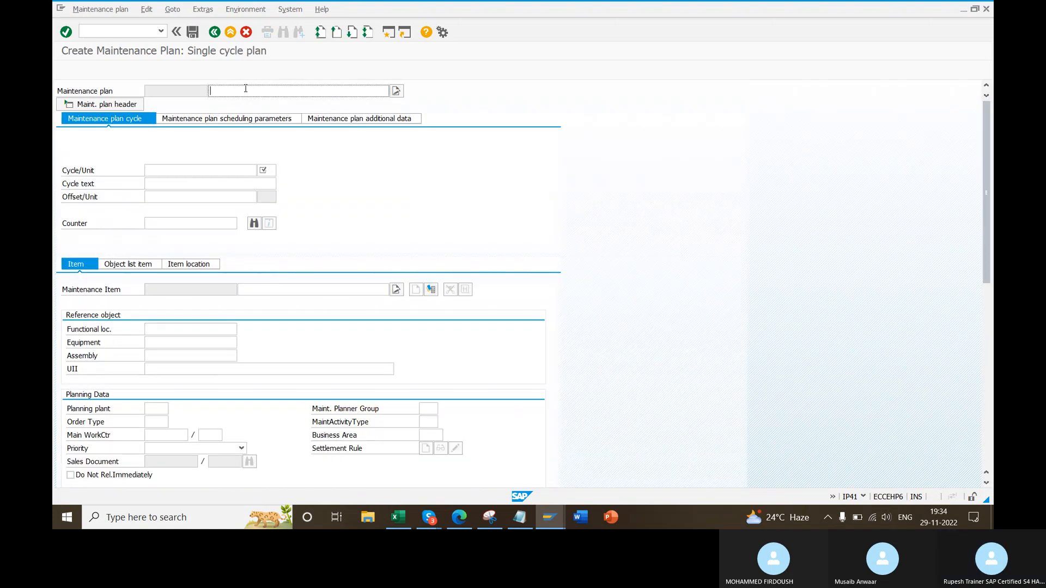
- Enter "Maintenc for engiege" as the maintenance plan description and confirm it
left_click(246, 90)
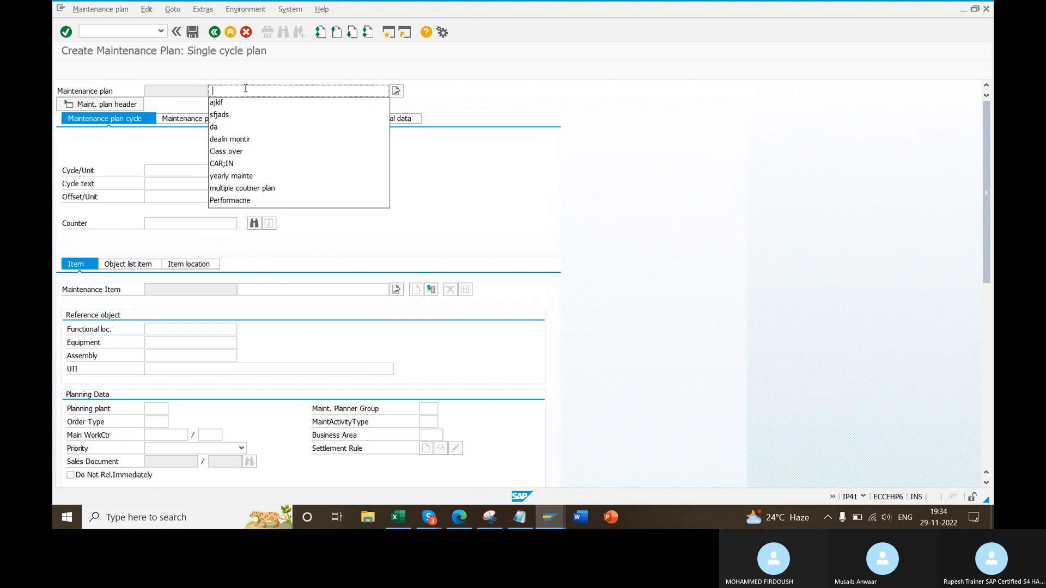
type("Ma")
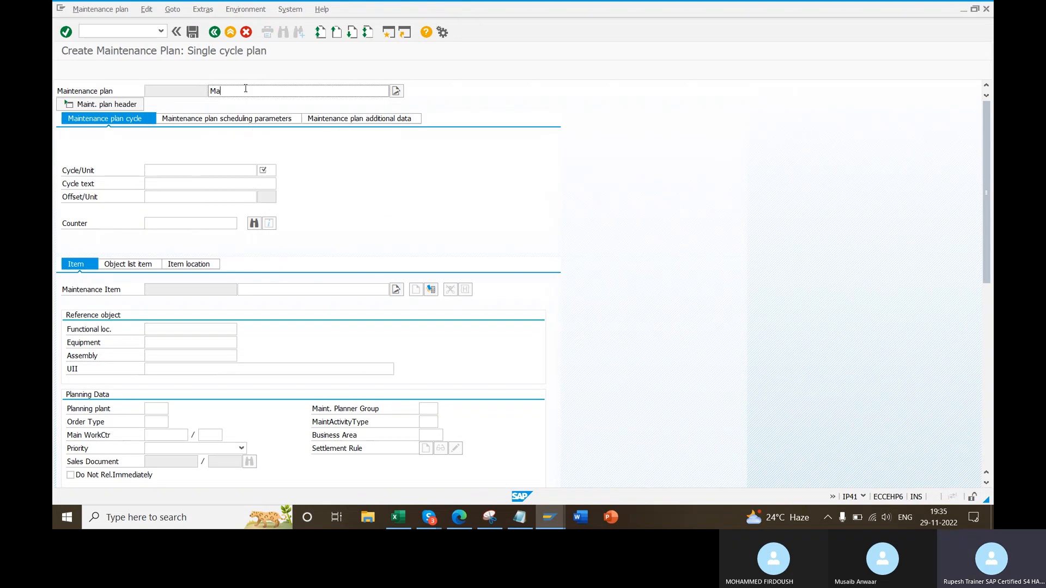
type("intenc for engiege")
key("Return")
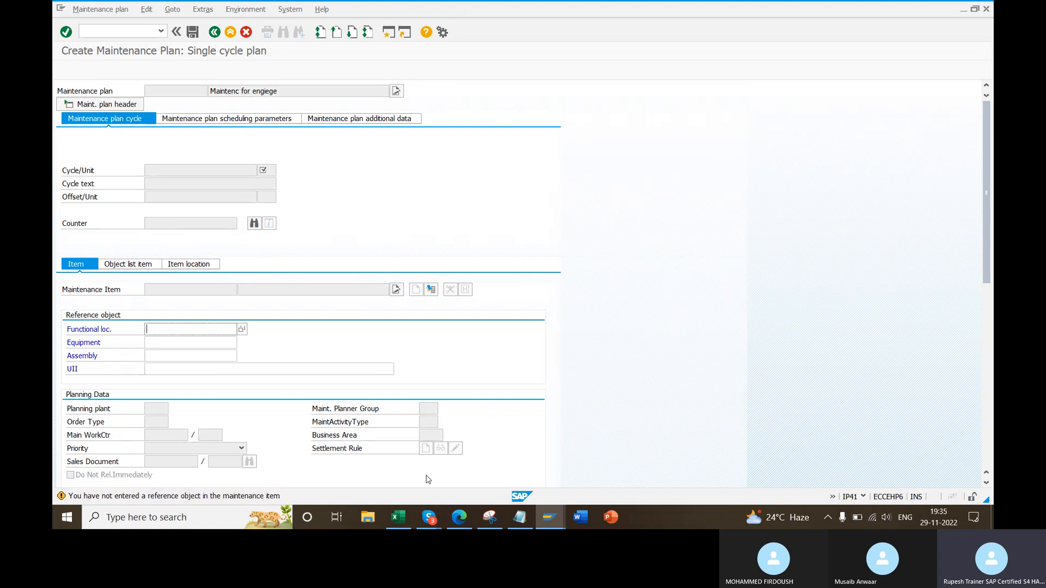
- Check the cycle length row in the Excel notes, and return to the SAP maintenance plan
left_click(399, 517)
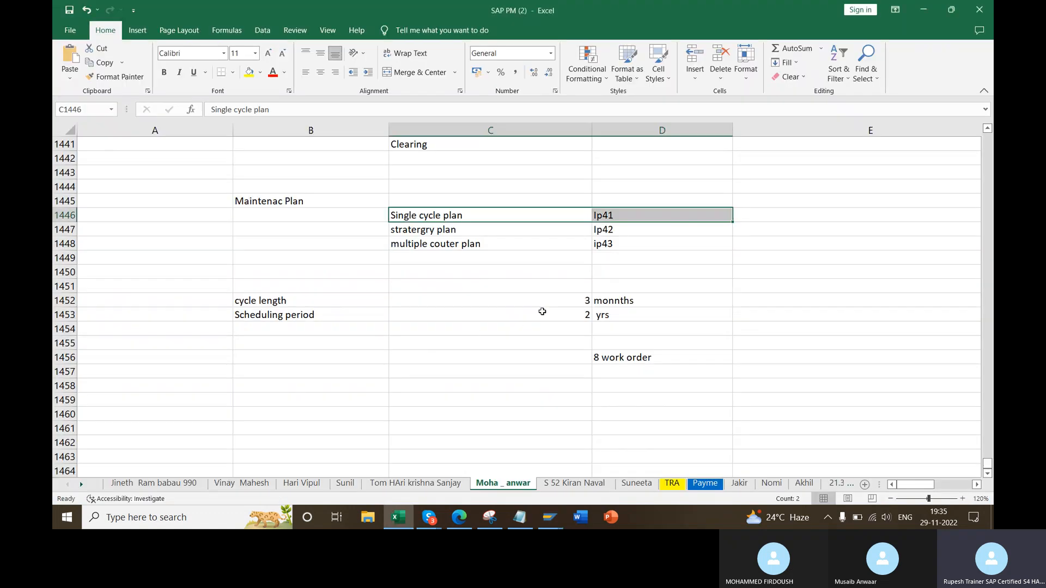
left_click_drag(564, 300, 643, 301)
key("alt+Tab")
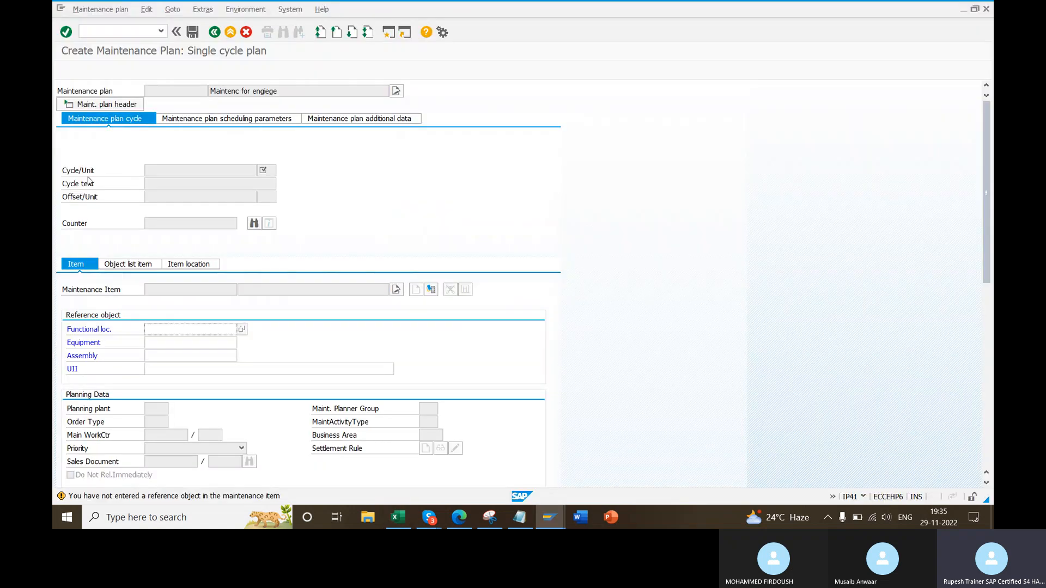
- Set the maintenance item's planning plant to 1000 and its order type to PM03 Preventive Maintenance
key("Return")
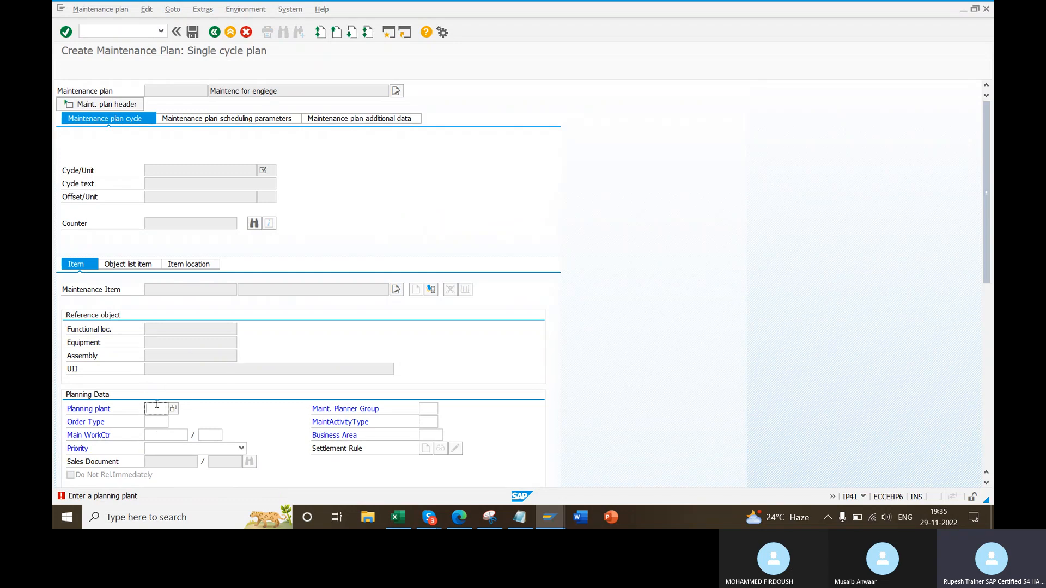
type("1000")
key("Return")
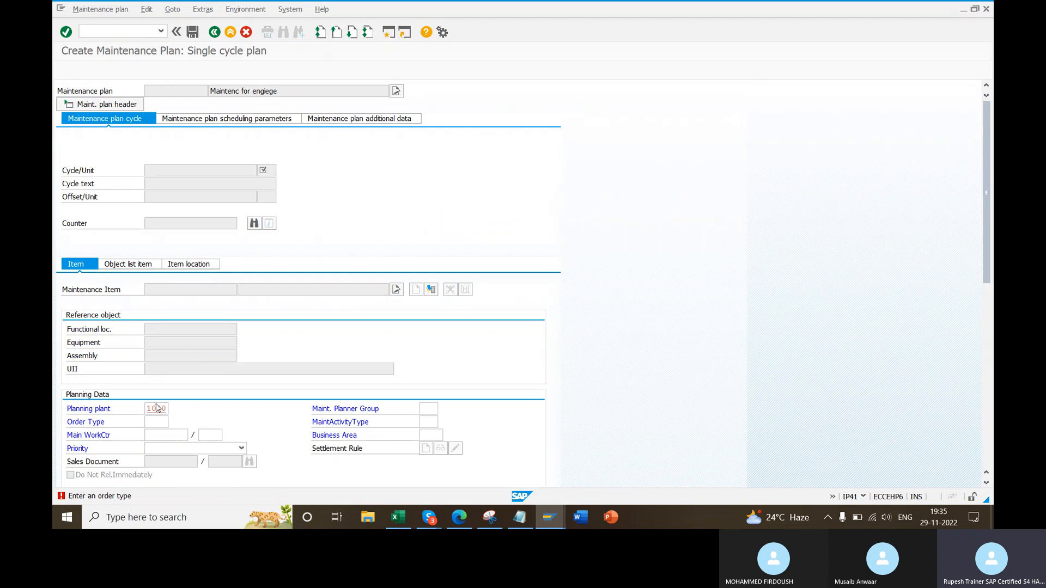
left_click(158, 423)
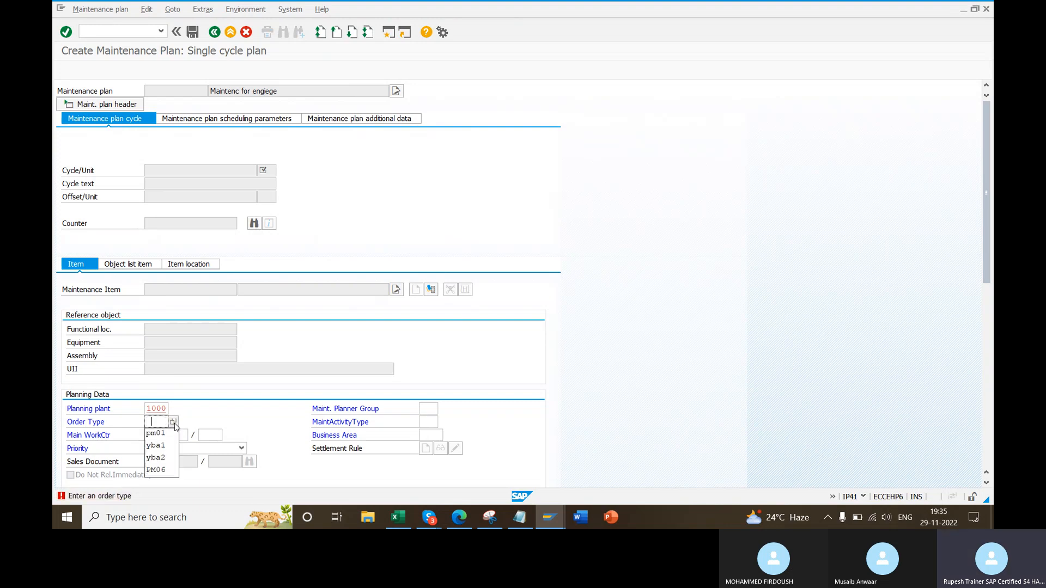
left_click(173, 423)
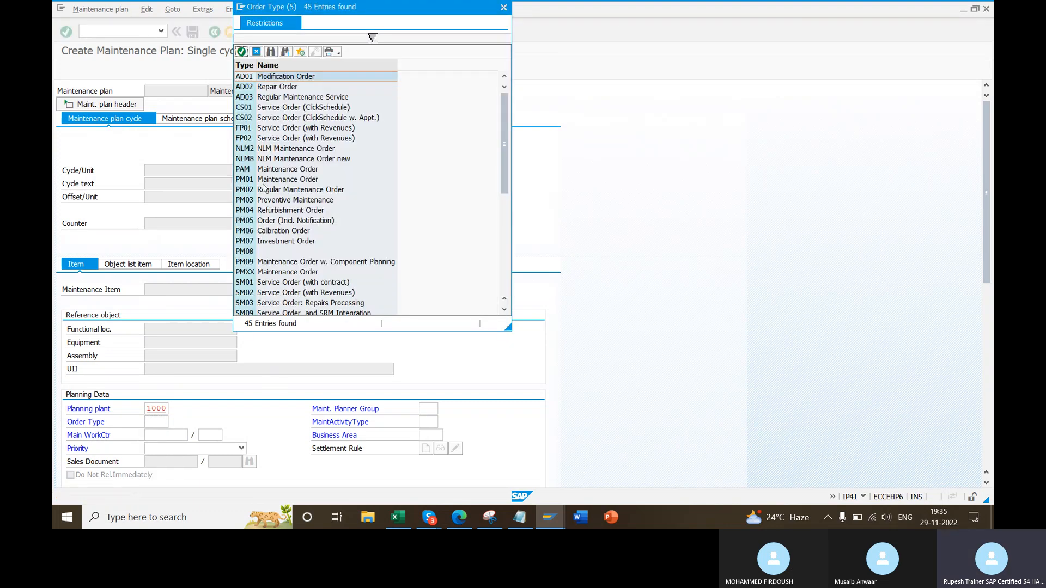
left_click(275, 201)
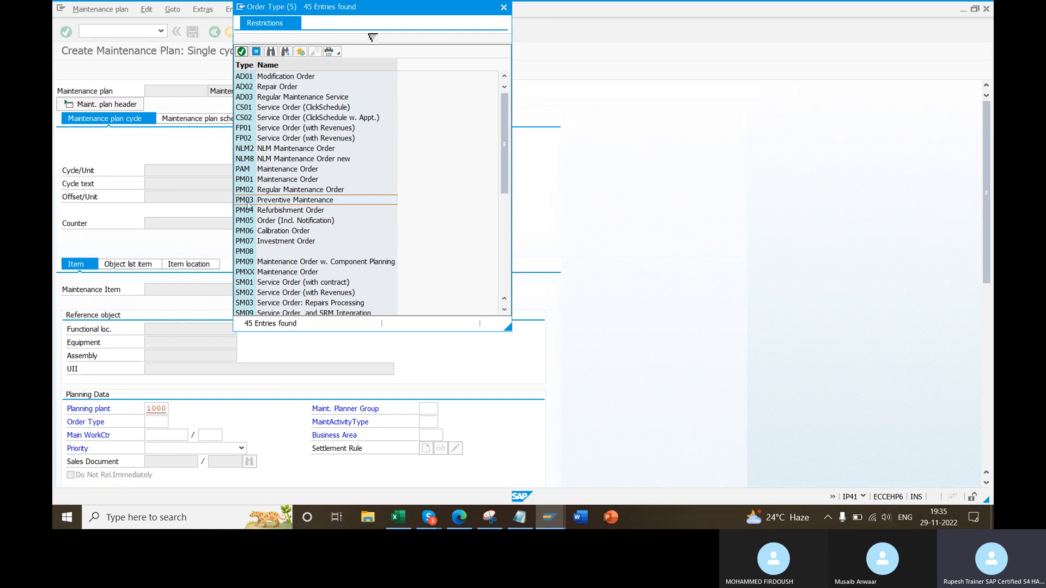
double_click(254, 205)
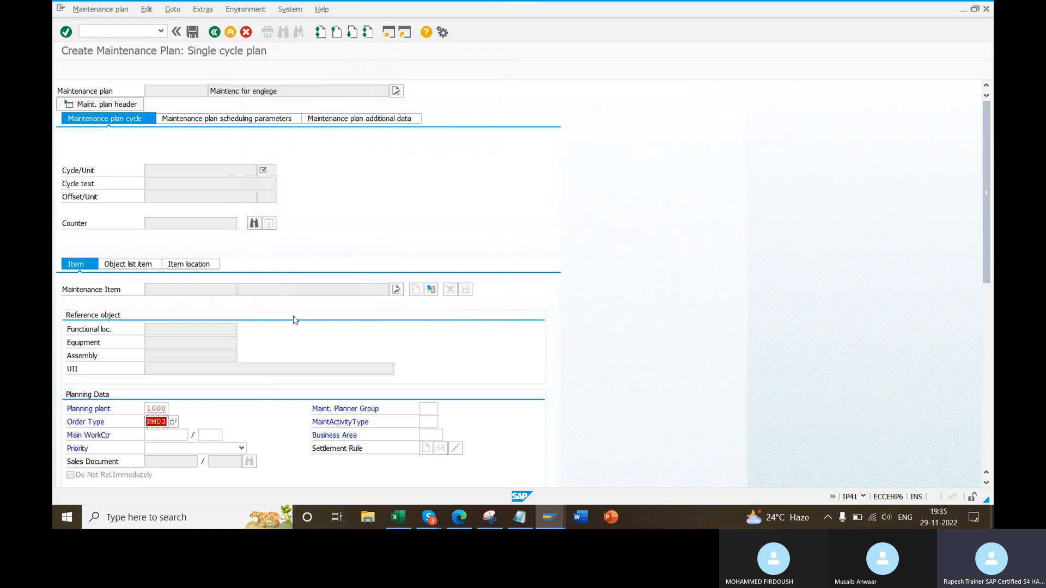
key("Return")
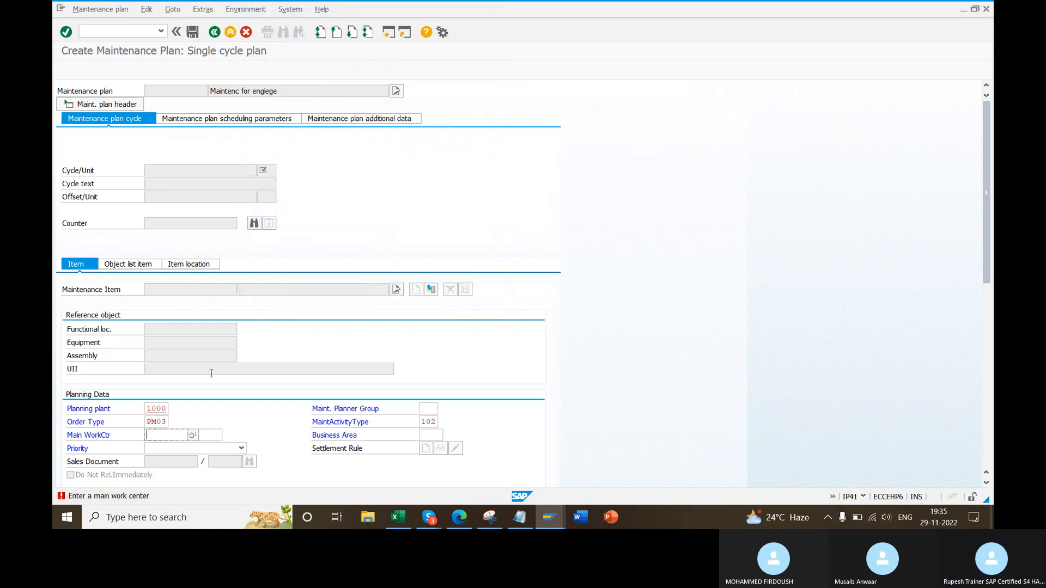
- Enter main work center 1330 with plant 1000 in the planning data and confirm it
type("1330")
left_click(208, 435)
left_click(207, 448)
key("Return")
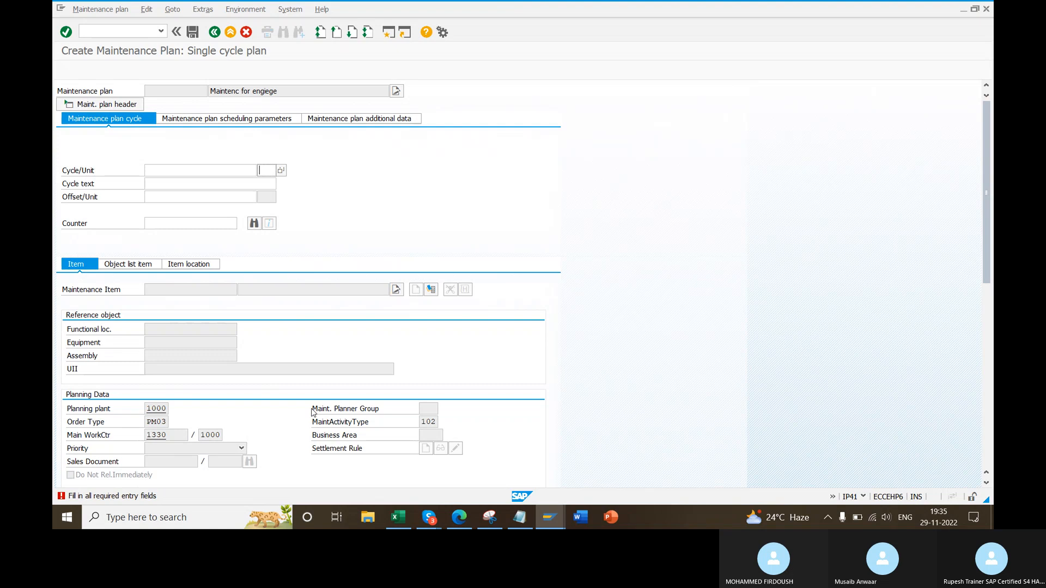
- Set the maintenance plan cycle to 3 MON with the cycle text "quatrly maintecne" and confirm the entries
type("mon")
key("shift+Tab")
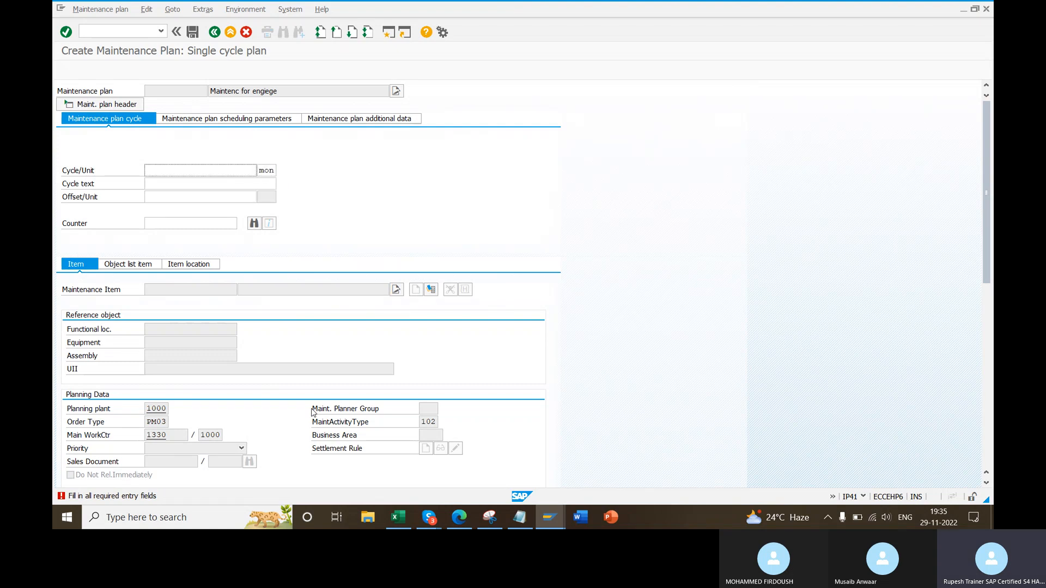
type("3")
key("Tab")
key("Tab")
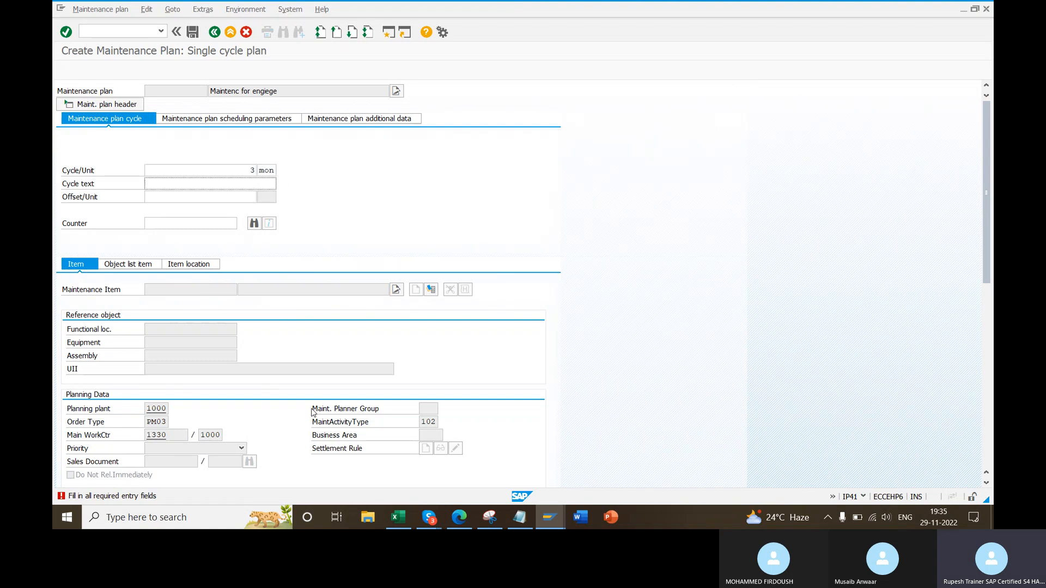
type("quatrly maintecne")
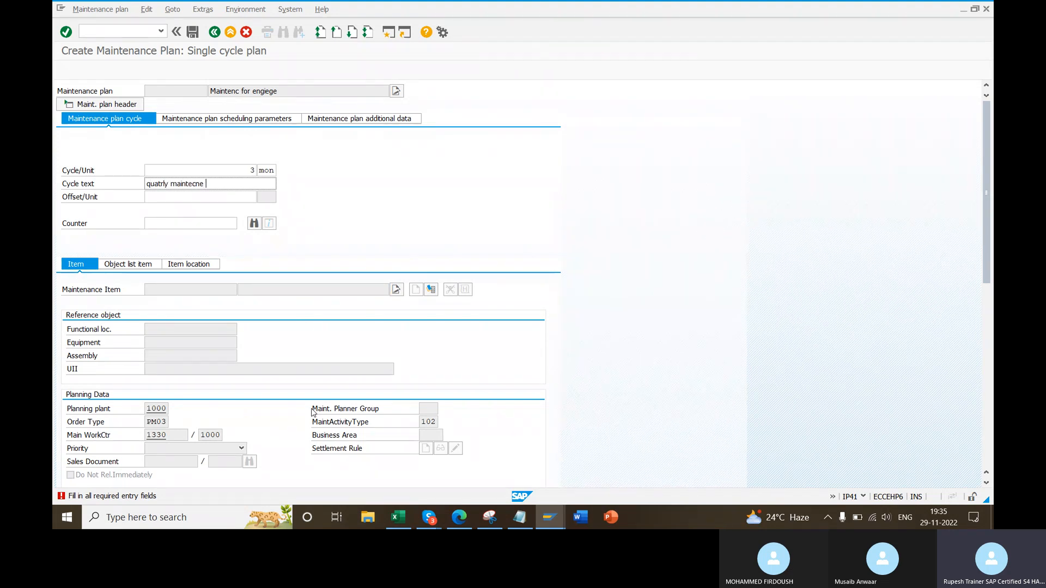
key("Return")
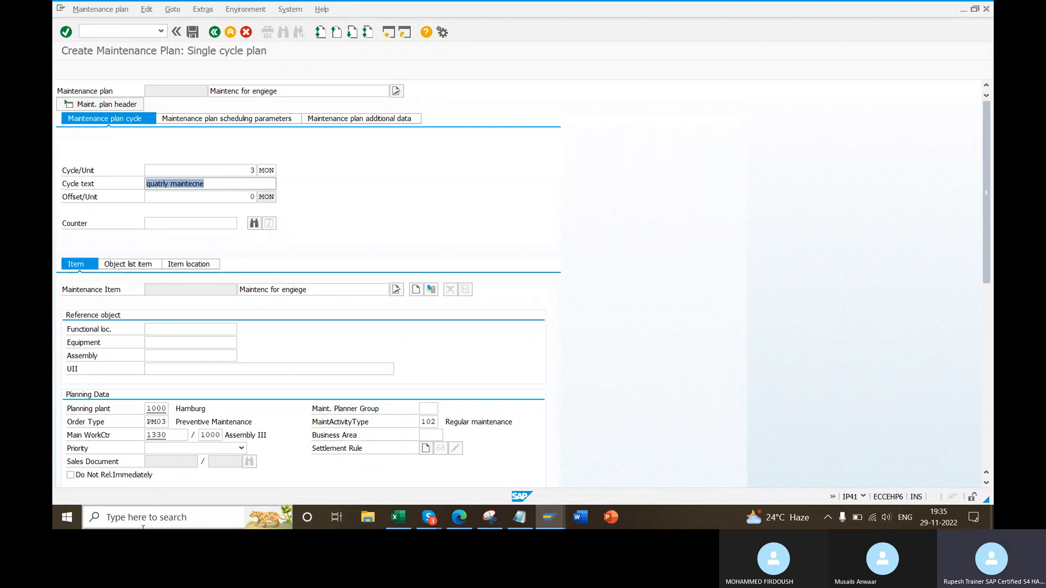
- Try to assign equipment 10006873 as the maintenance item's reference object
left_click(214, 343)
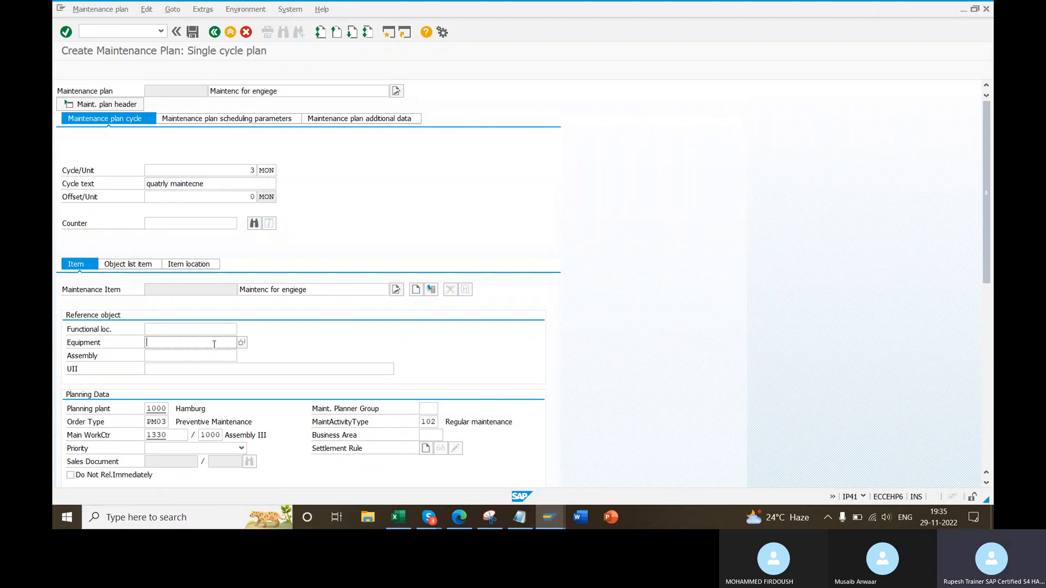
left_click(214, 344)
left_click(175, 256)
key("Return")
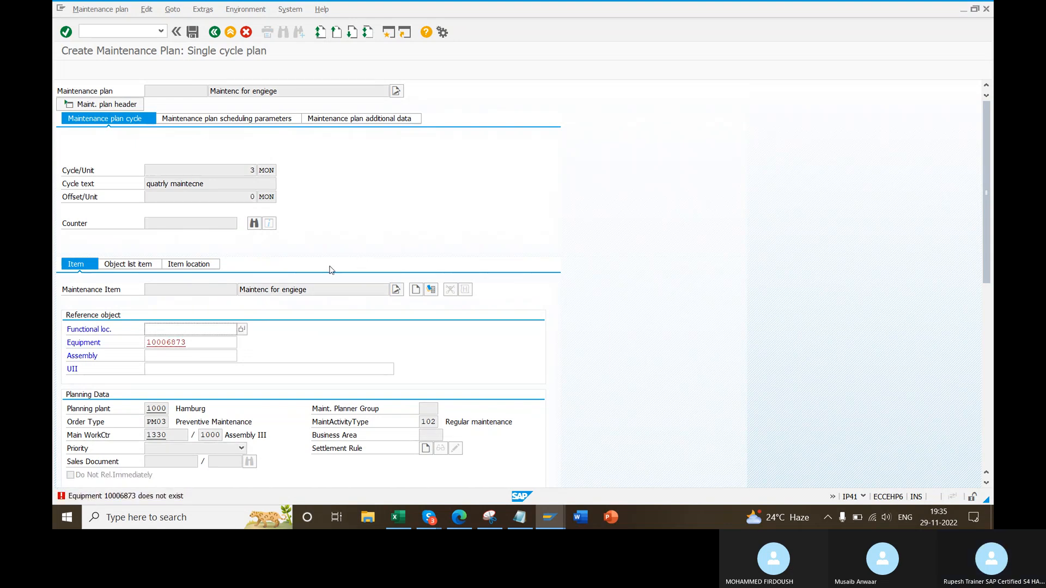
- Replace the reference object's equipment with 10000957 and confirm the entry
double_click(215, 342)
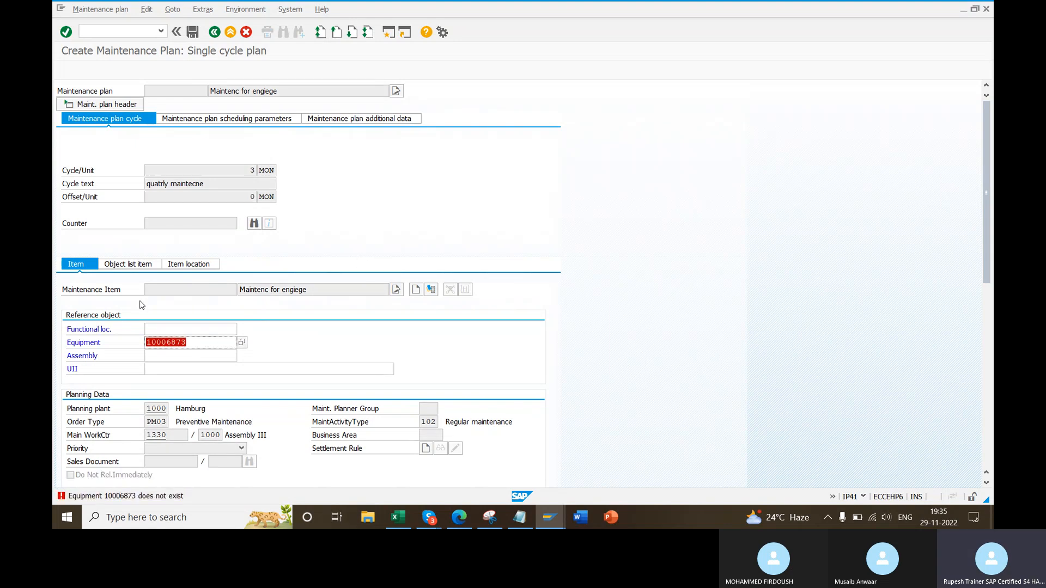
key("BackSpace")
left_click(188, 207)
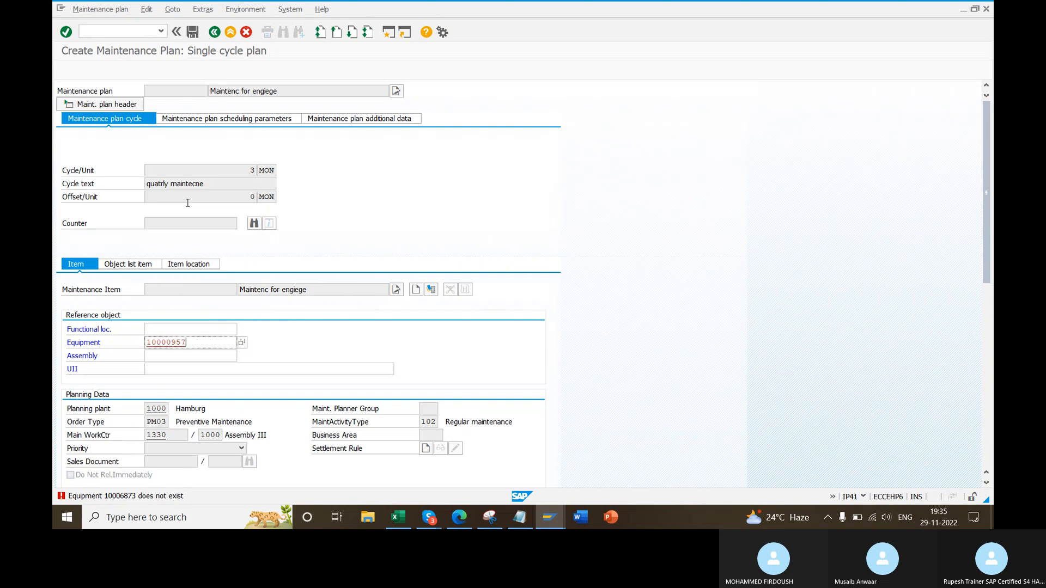
key("Return")
key("Return")
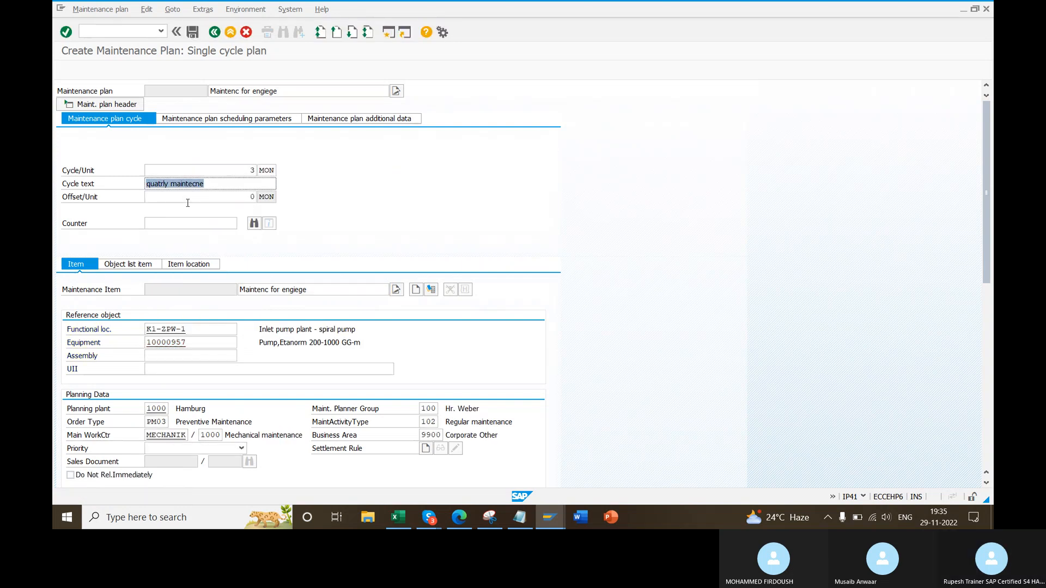
scroll(327, 370, "down", 1)
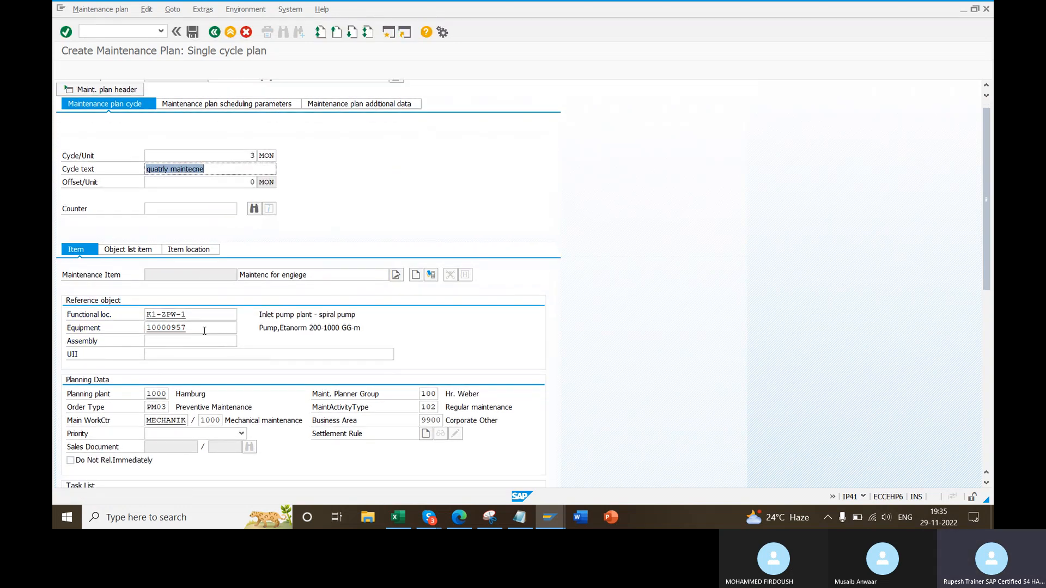
left_click_drag(203, 329, 105, 332)
left_click_drag(234, 156, 269, 155)
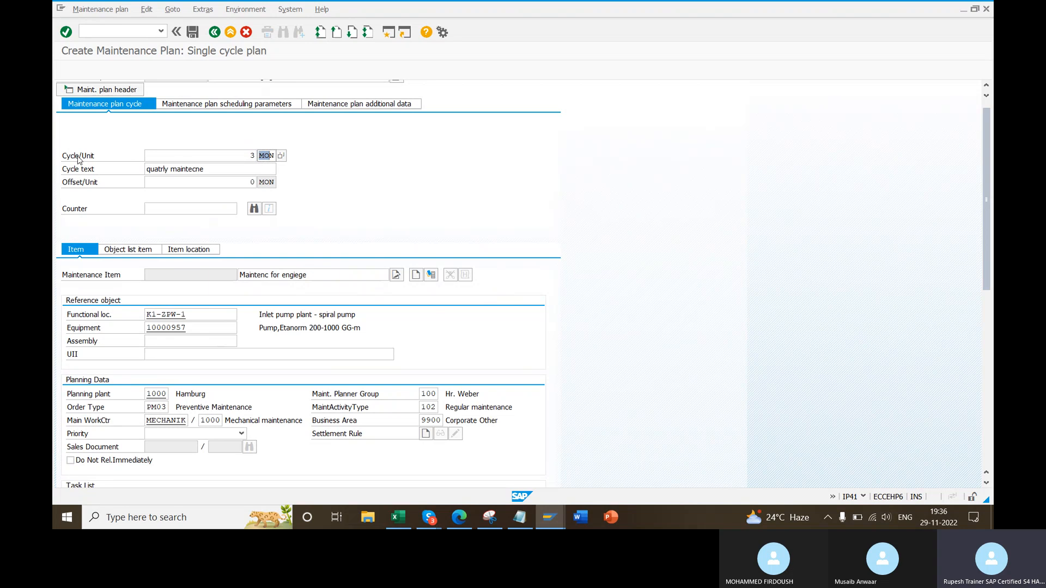
- Open the task list search for the maintenance item, exclude equipment task lists, and clear the functional location and equipment criteria
scroll(293, 265, "down", 3)
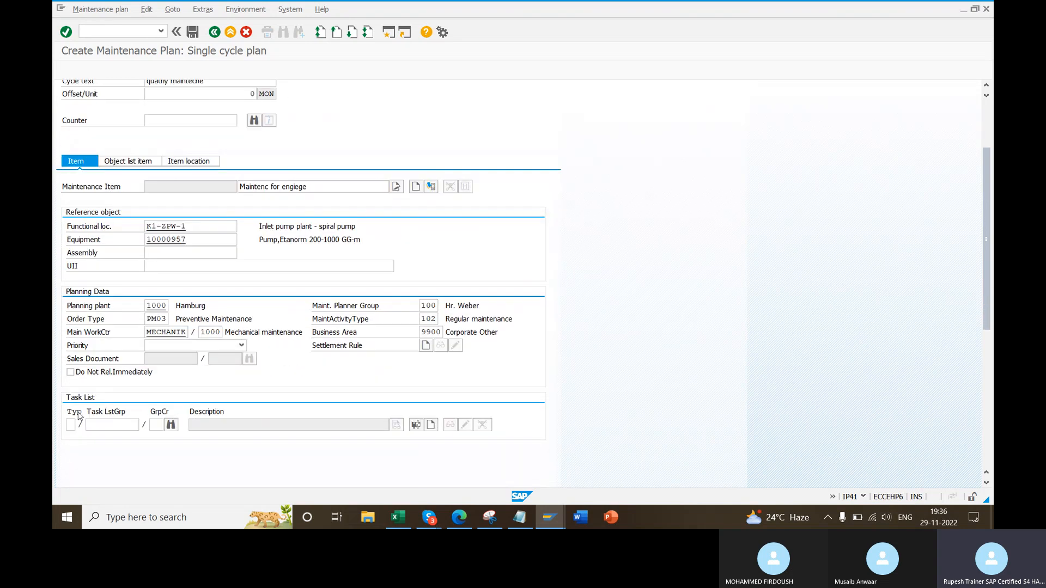
left_click(171, 425)
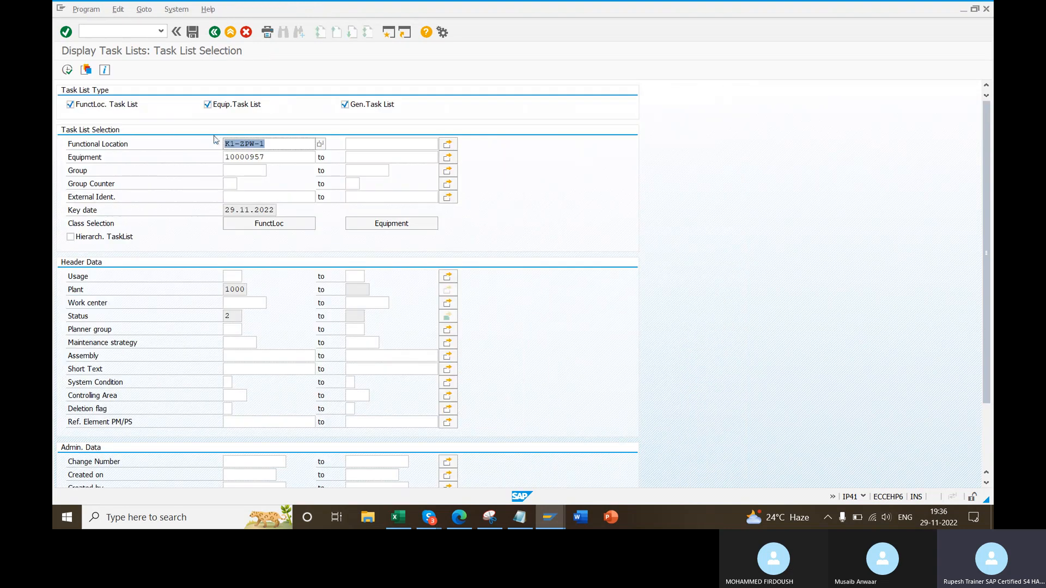
left_click(208, 104)
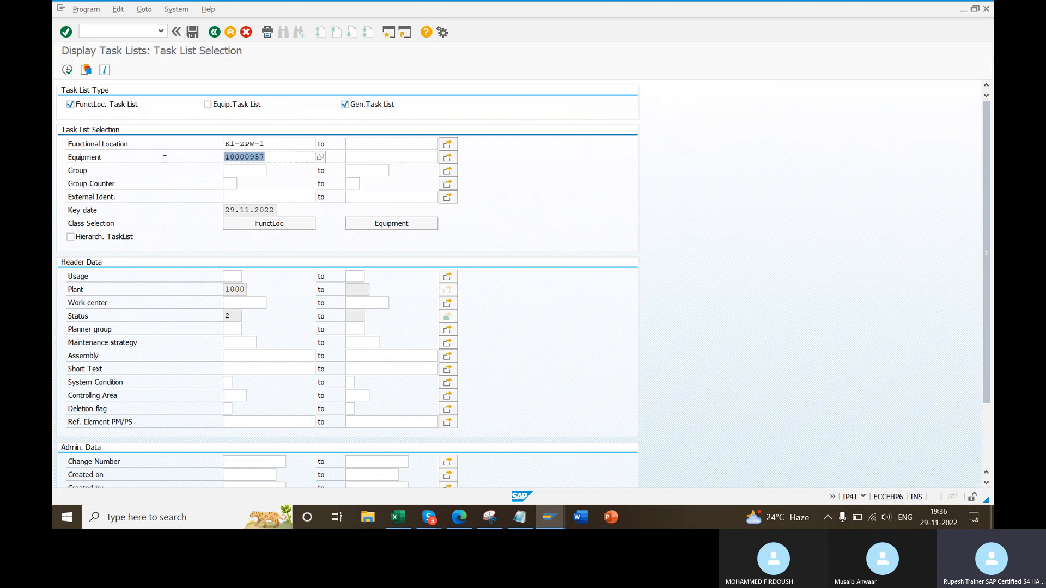
key("Delete")
key("shift+Tab")
key("shift+Tab")
key("shift+Tab")
key("Delete")
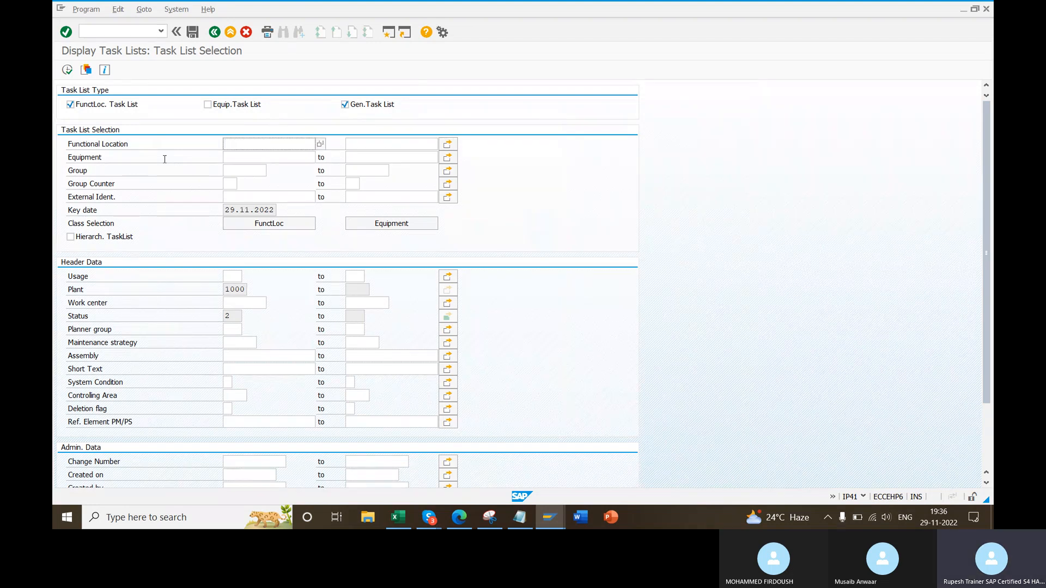
- Restrict the task list selection to creation dates from 28.11.2022 to 29.11.2022
scroll(299, 409, "down", 2)
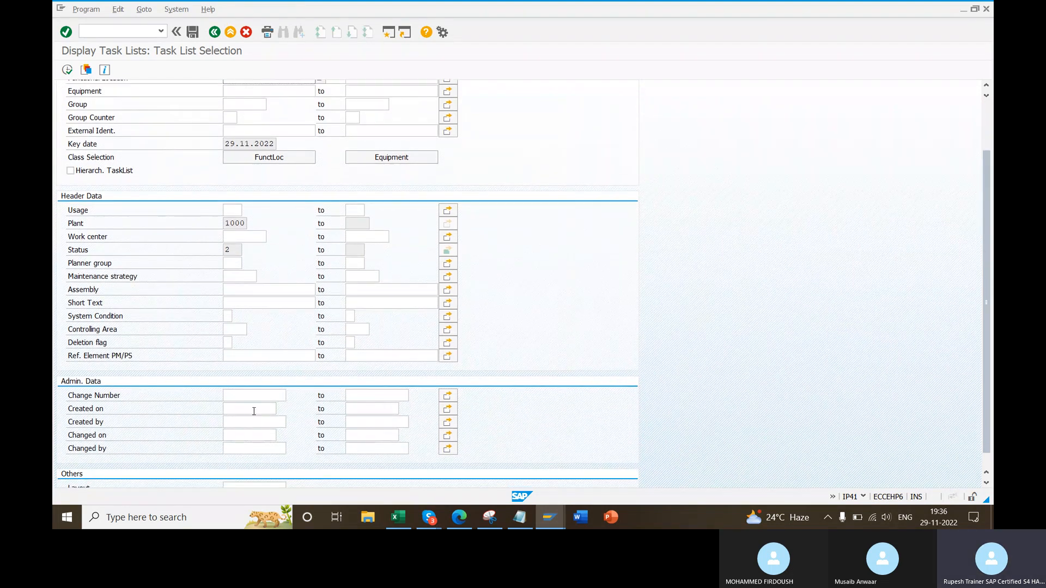
left_click(281, 412)
left_click(281, 411)
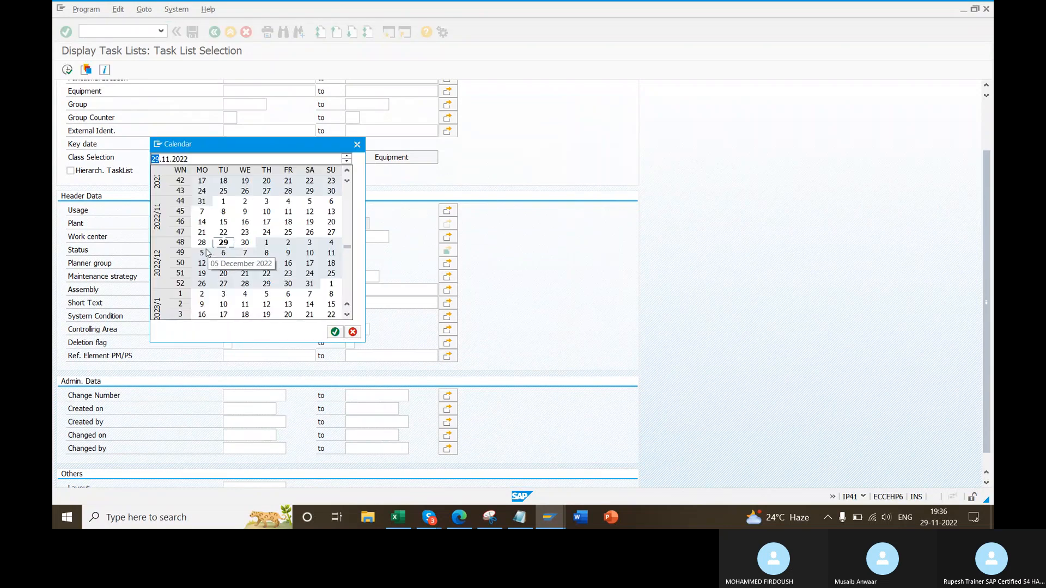
double_click(202, 242)
key("Tab")
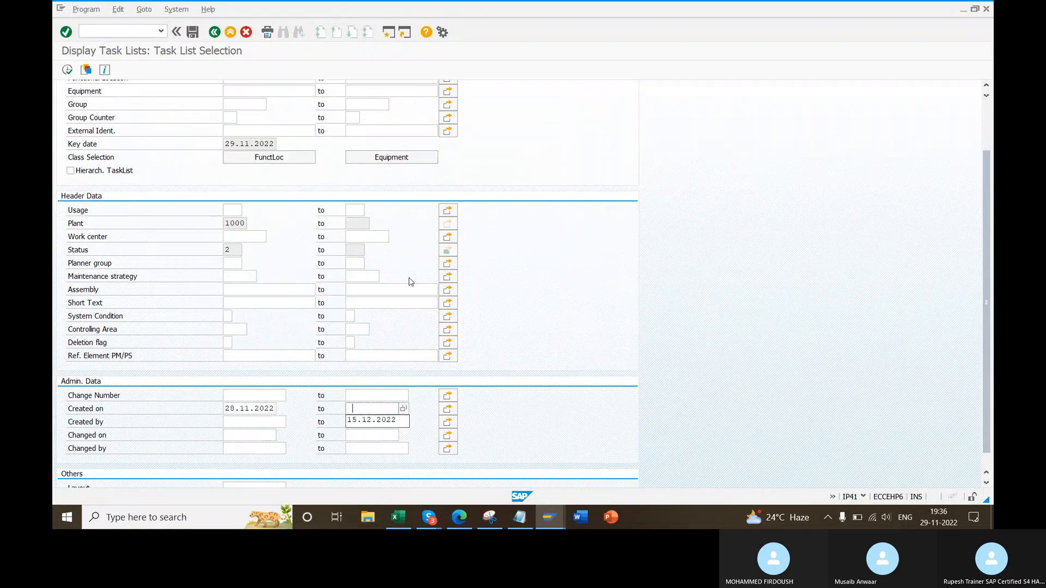
left_click(403, 409)
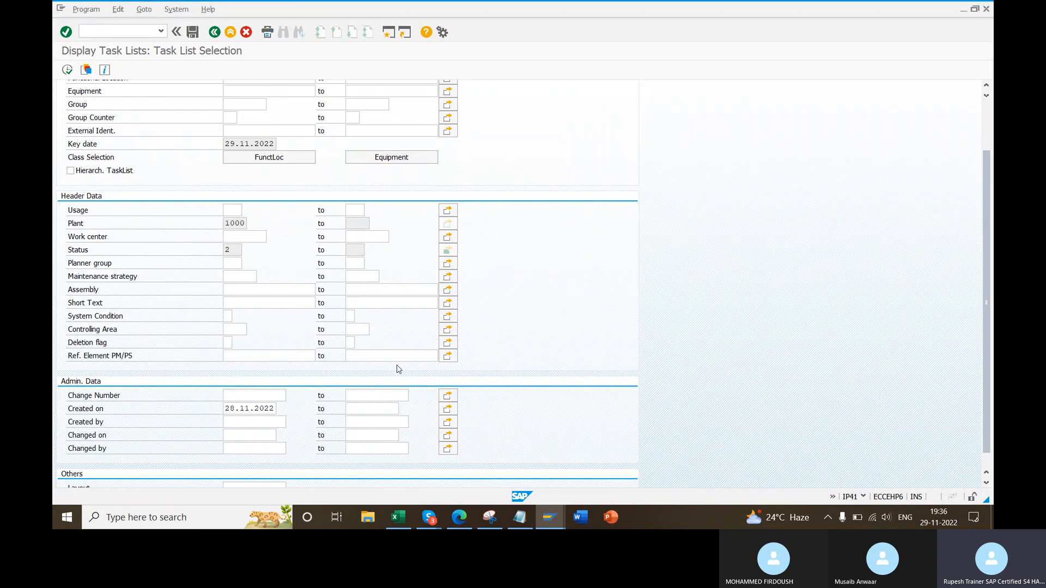
double_click(223, 242)
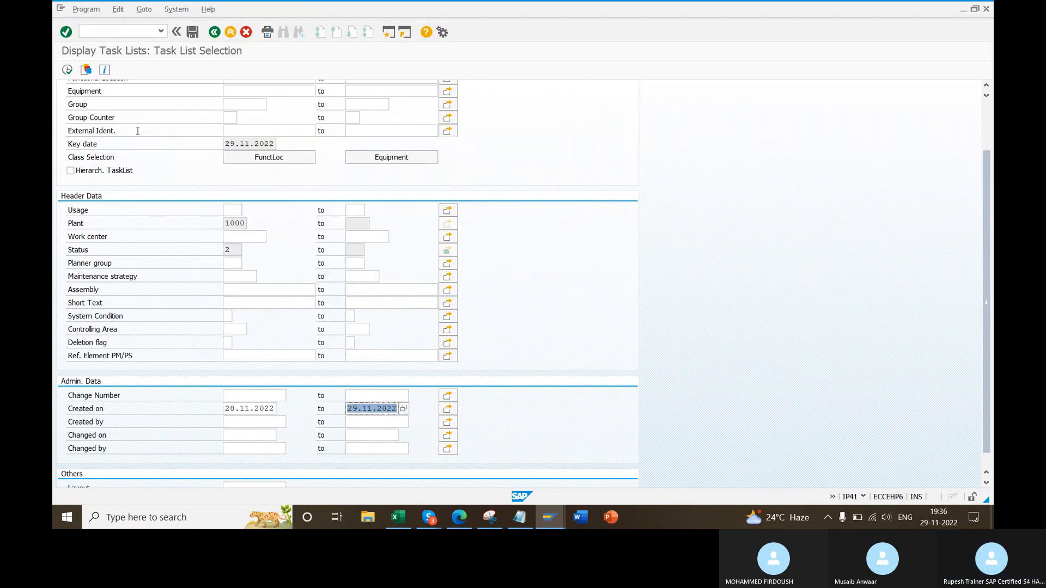
- Run the task list selection and assign the Motor 1000 KW Task list to the maintenance item
left_click(70, 71)
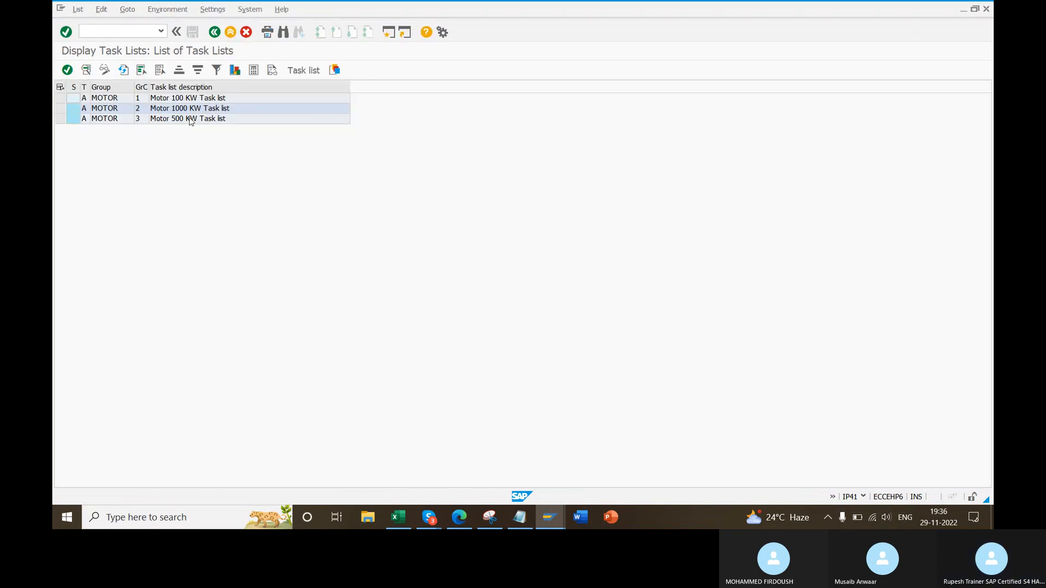
left_click(60, 109)
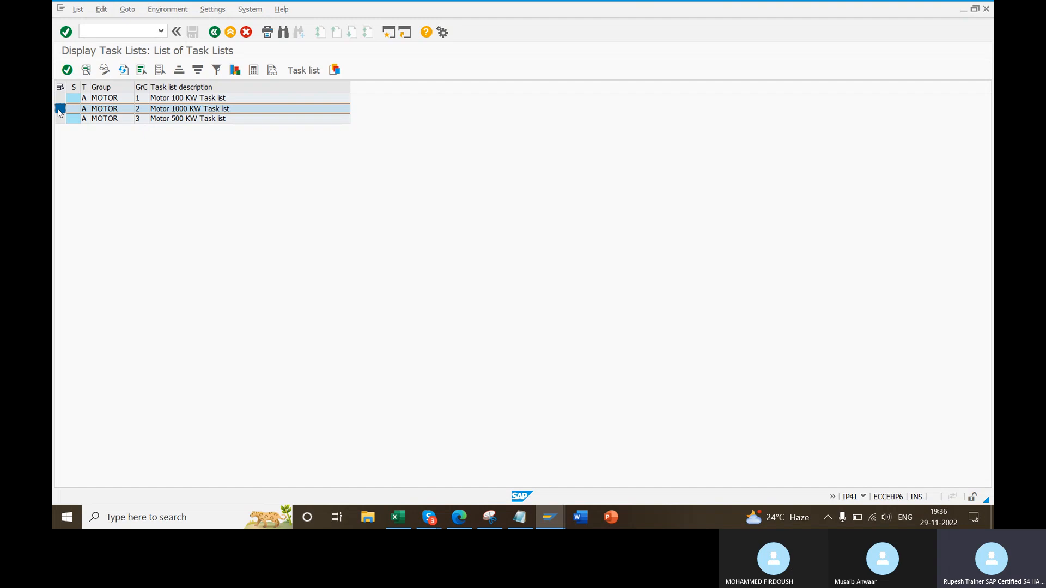
left_click(67, 69)
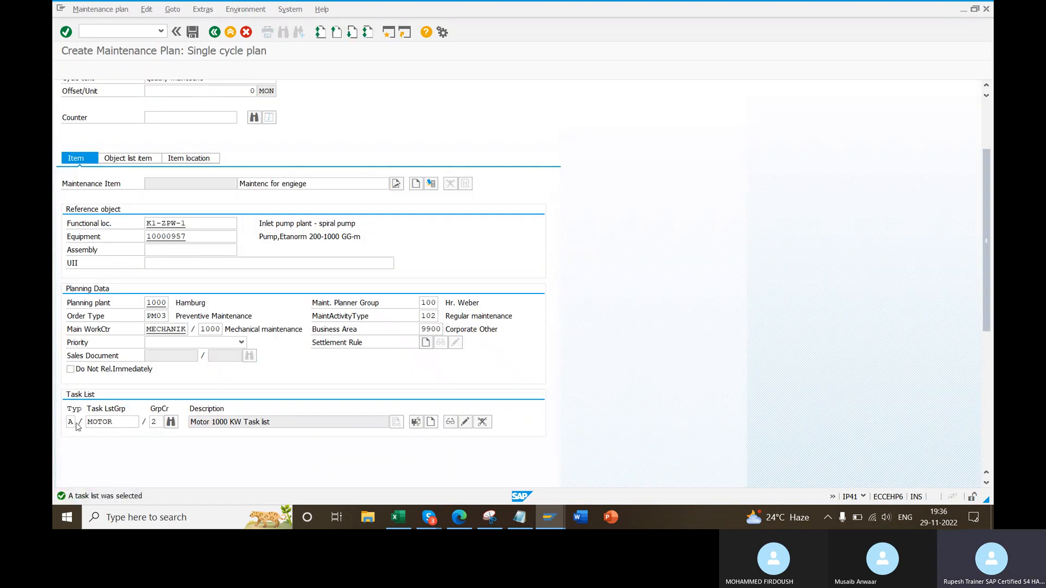
- Review the assigned task list's type, group and group counter, and the equipment in the maintenance item
left_click_drag(75, 423, 58, 425)
left_click_drag(129, 422, 87, 424)
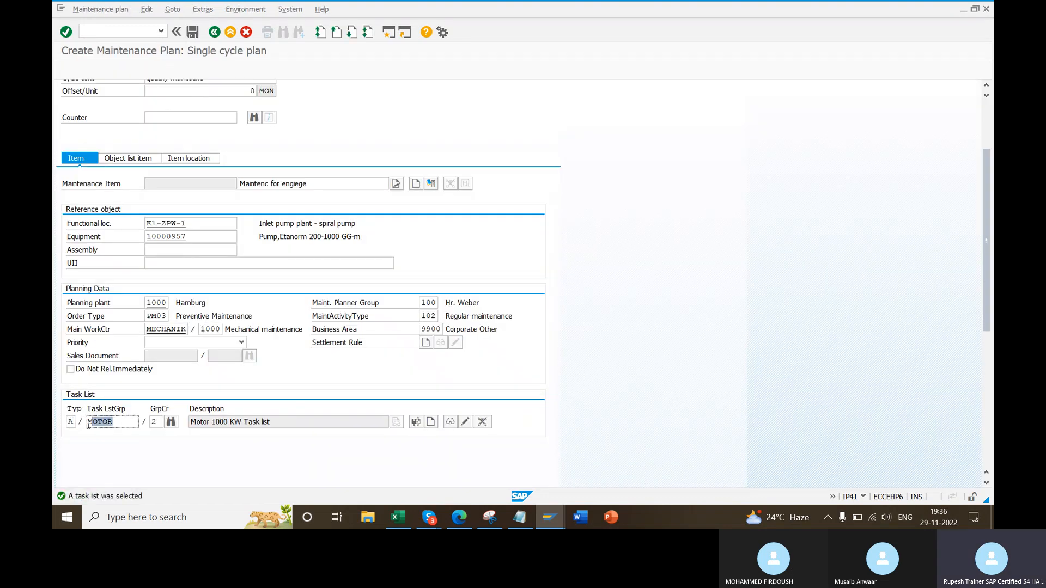
left_click_drag(162, 422, 134, 426)
scroll(418, 346, "up", 4)
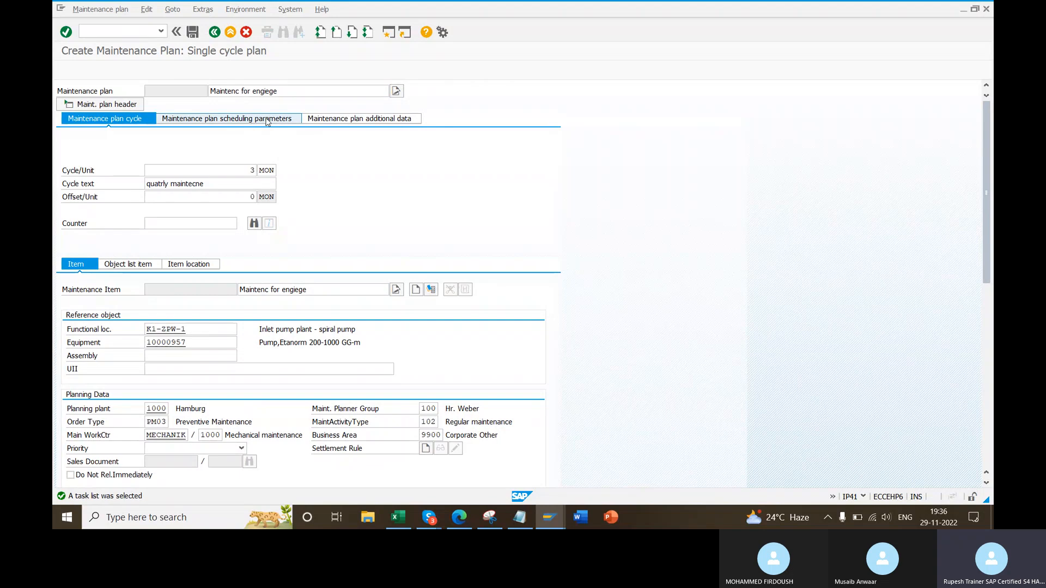
scroll(240, 367, "down", 1)
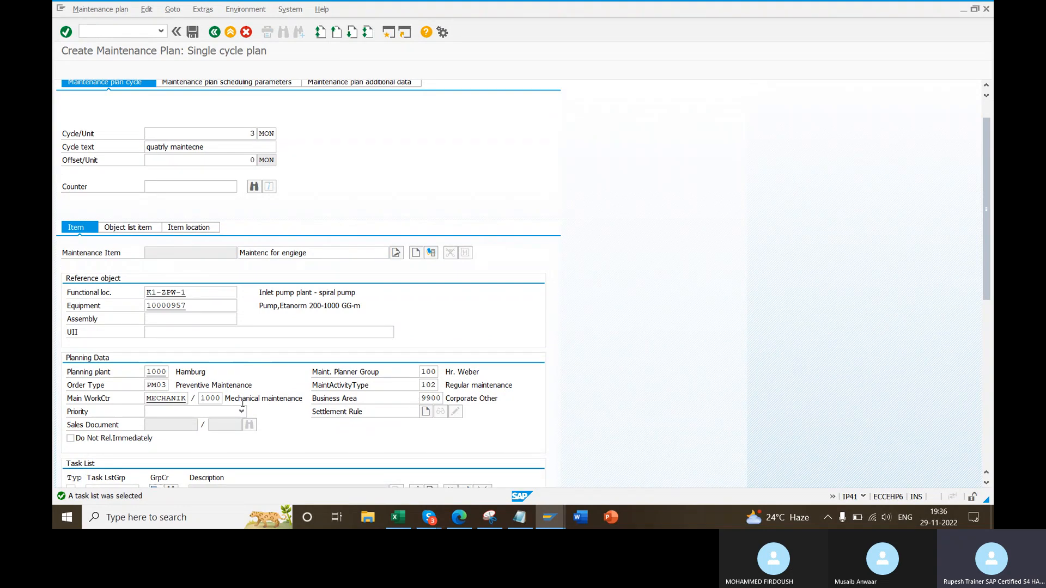
left_click_drag(205, 303, 122, 314)
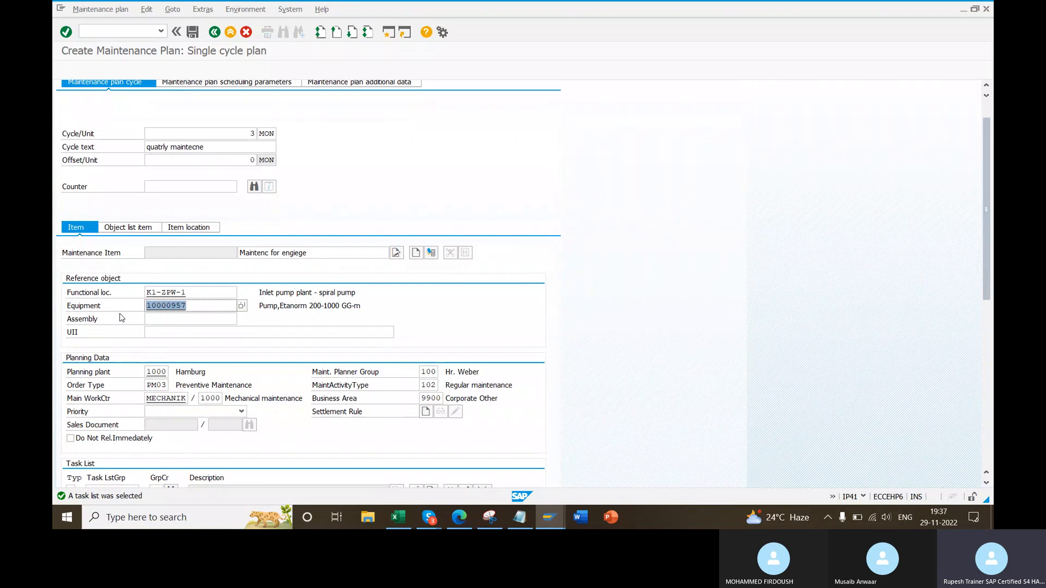
- Open the maintenance plan's scheduling parameters and check the planned scheduling period in the SAP PM (2) Excel sheet
scroll(374, 256, "up", 2)
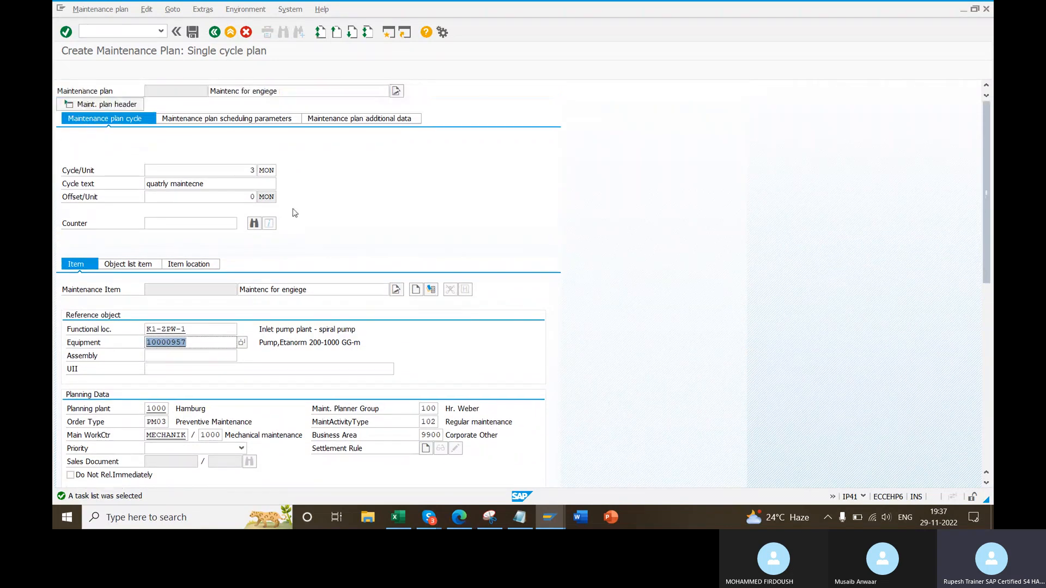
left_click(267, 120)
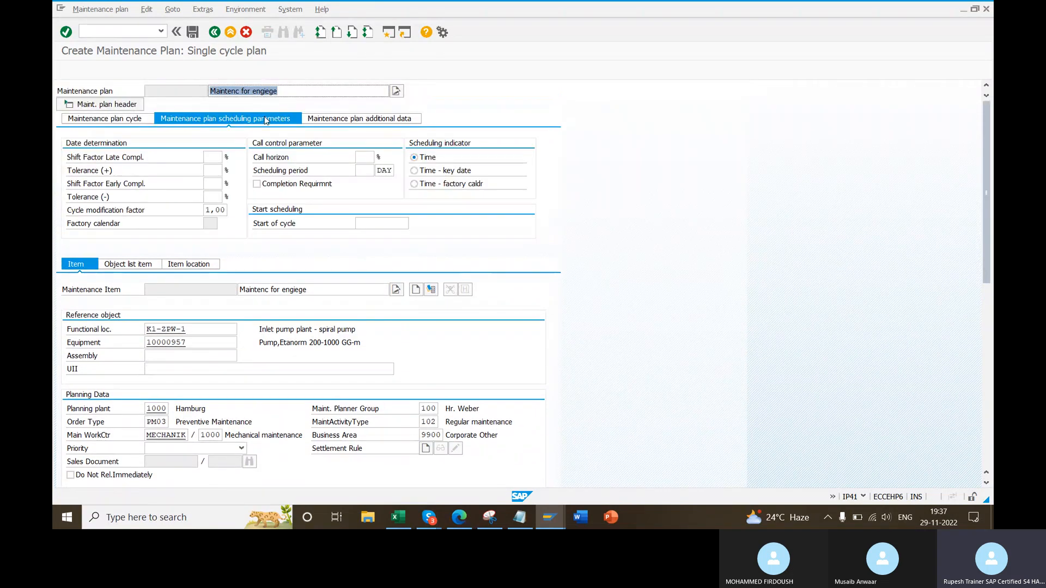
left_click(398, 517)
left_click_drag(561, 314, 622, 314)
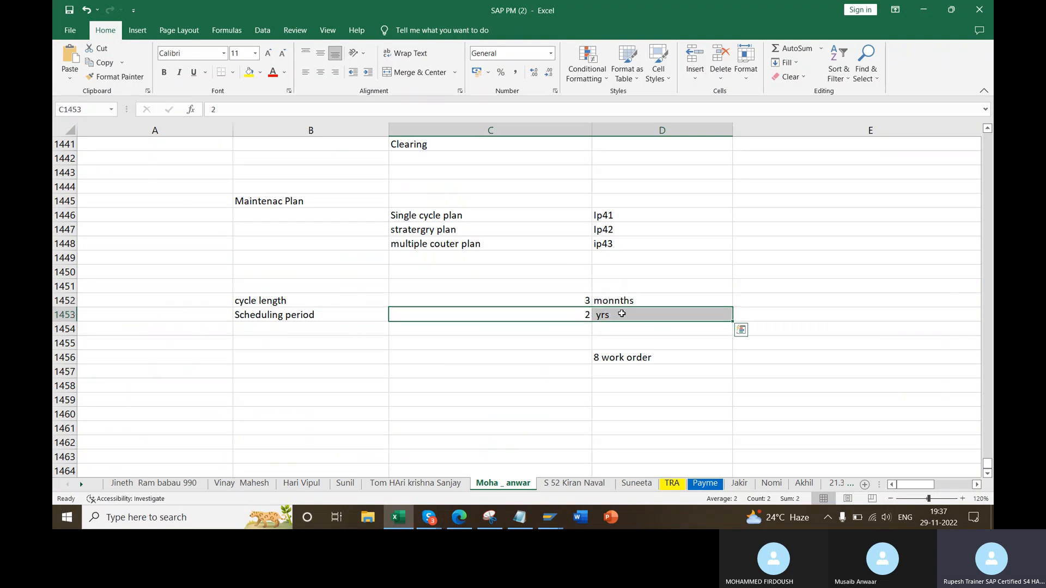
key("alt+Tab")
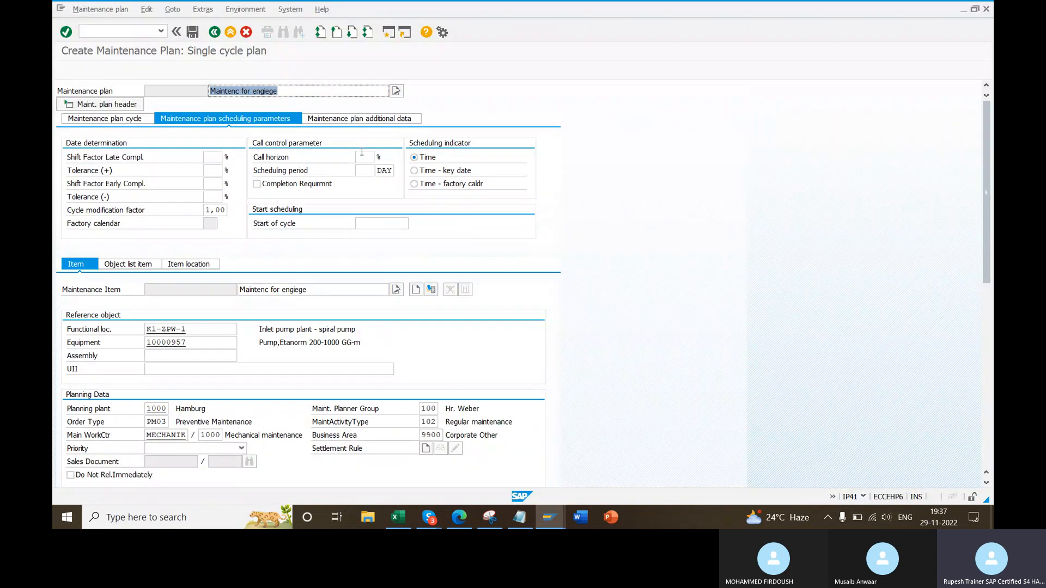
- Set the plan's scheduling period to 2 yr and its call horizon to 100%
left_click(269, 172)
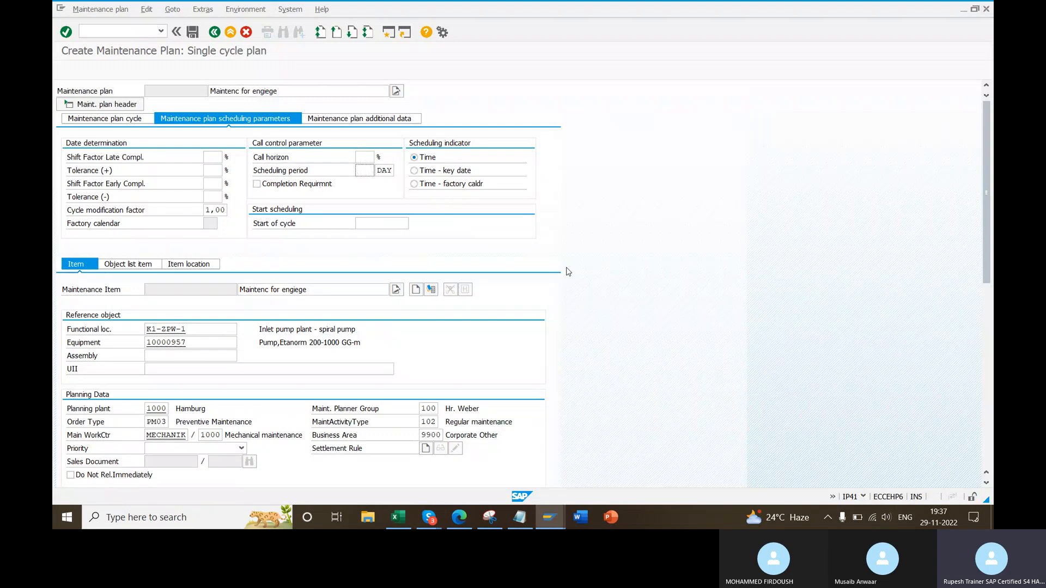
type("2")
key("Tab")
key("BackSpace")
left_click(385, 183)
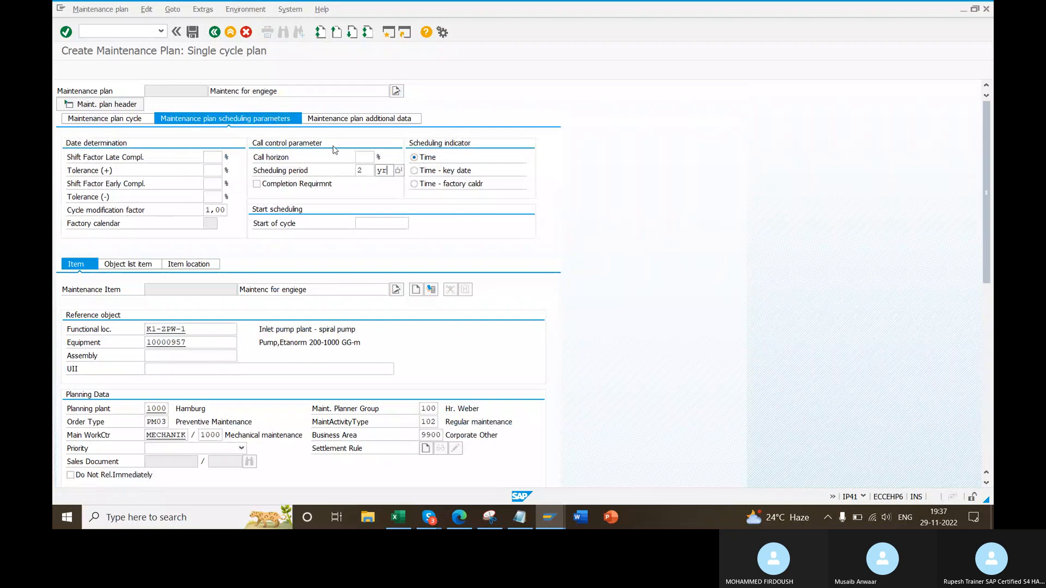
left_click(360, 158)
left_click(364, 168)
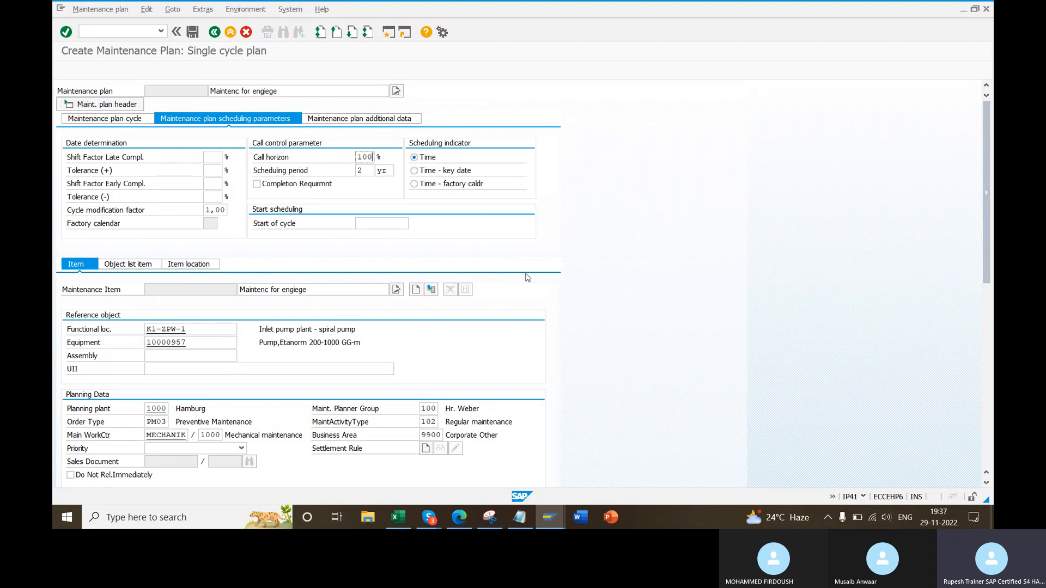
- Capture the plan screen in Snipping Tool, circle the start scheduling area and mark the three plan tabs with the pen
left_click(269, 226)
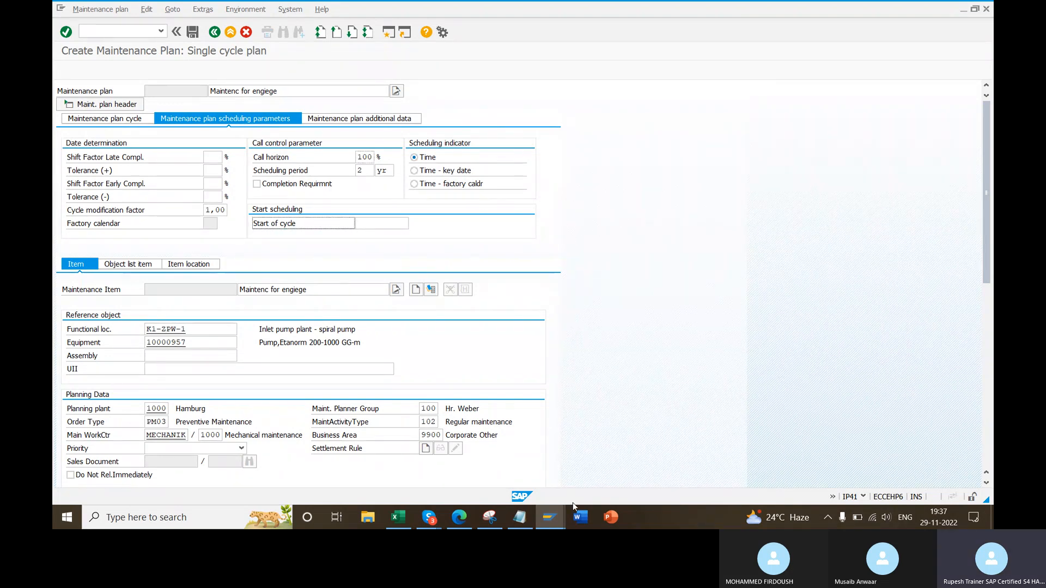
left_click(490, 517)
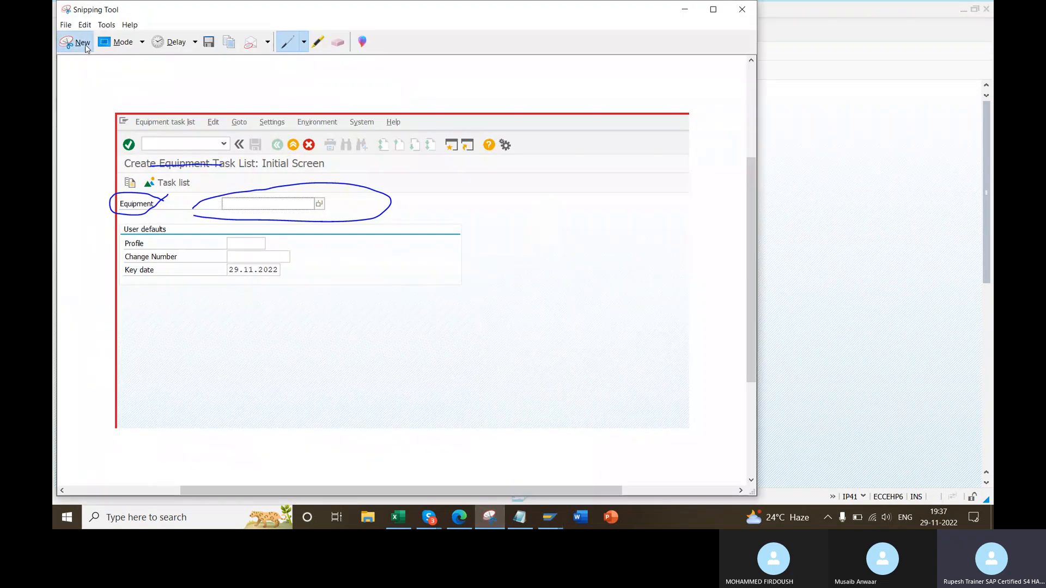
left_click(86, 48)
left_click_drag(54, 3, 769, 387)
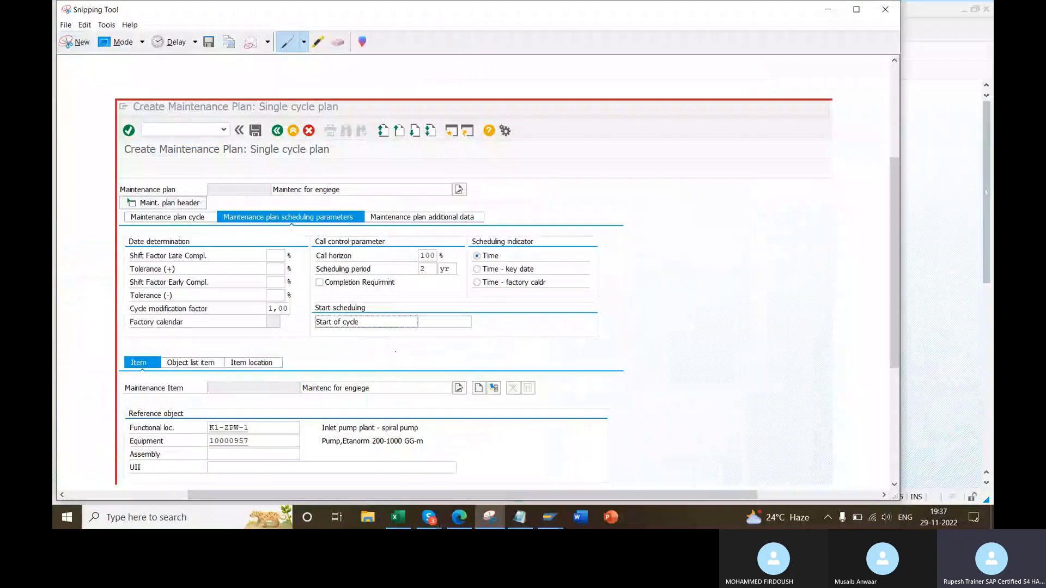
mouse_move(310, 343)
left_mouse_down()
mouse_move(498, 321)
mouse_move(314, 297)
mouse_move(337, 346)
left_mouse_up()
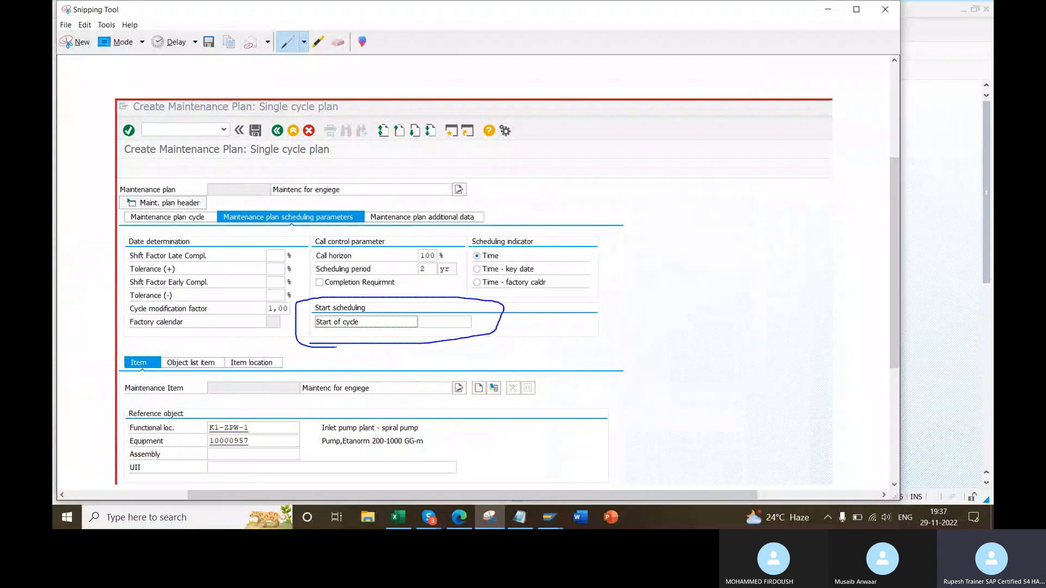
left_click_drag(177, 203, 242, 171)
left_click_drag(279, 203, 337, 173)
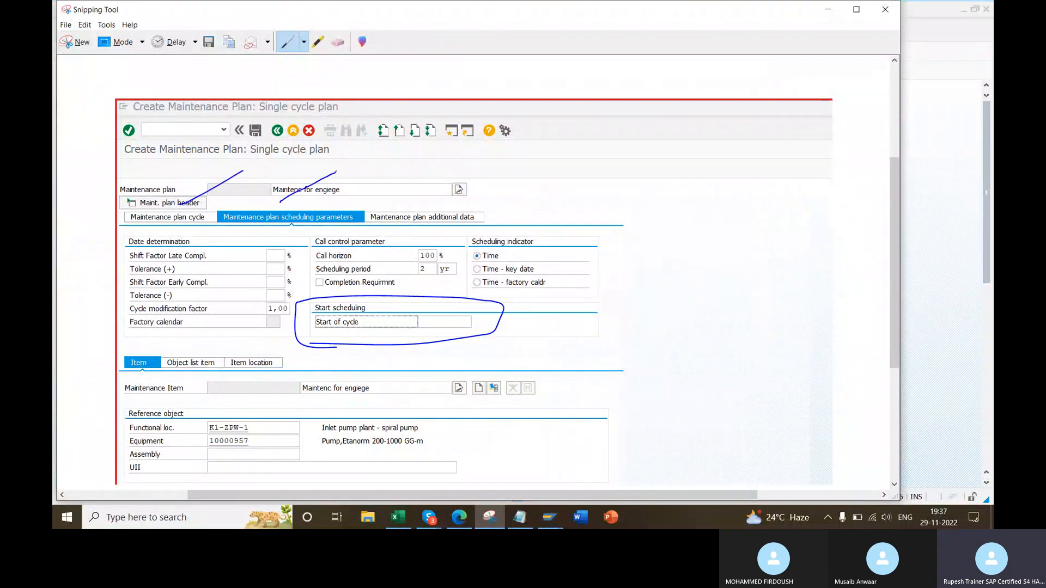
left_click_drag(401, 208, 455, 182)
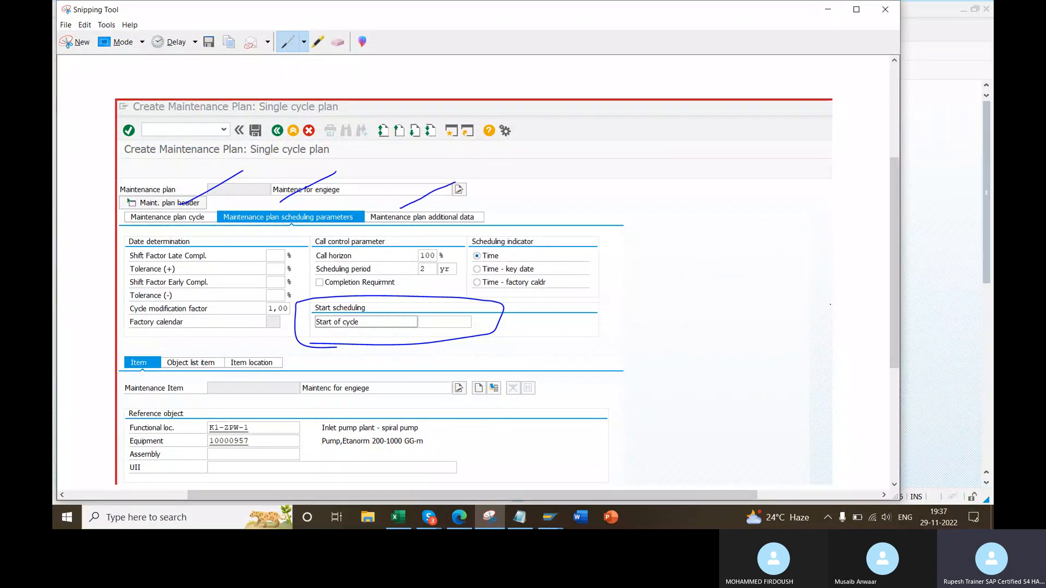
- Set the maintenance plan's start of cycle to 15.11.2022 using the date calendar
left_click(941, 290)
left_click(393, 224)
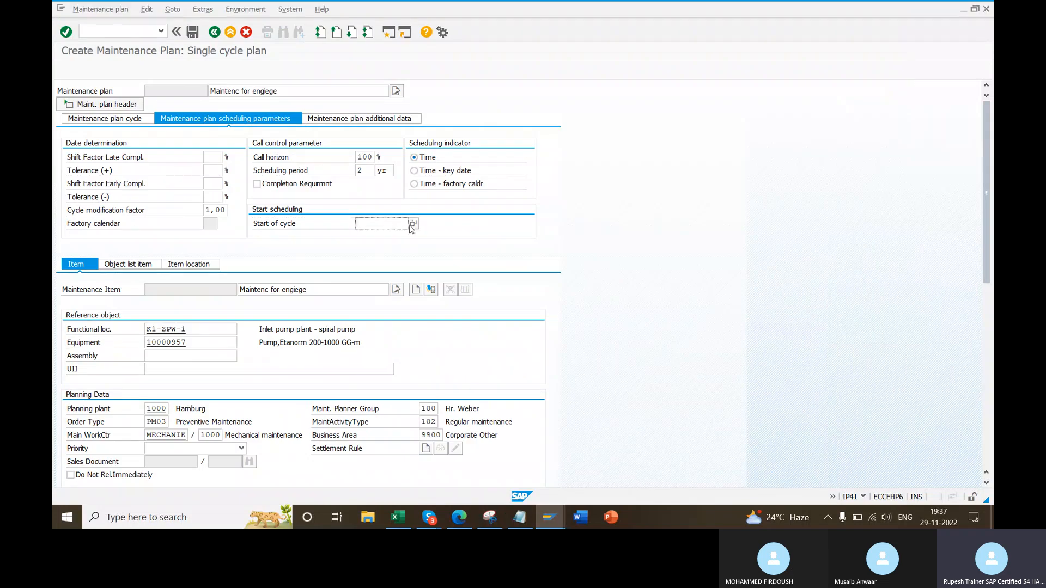
left_click(412, 225)
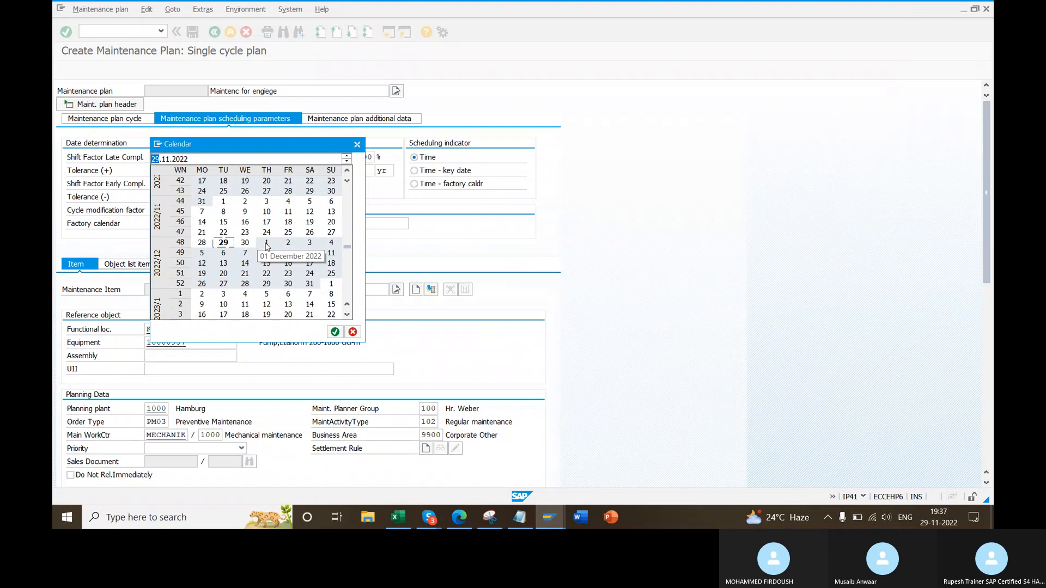
double_click(224, 224)
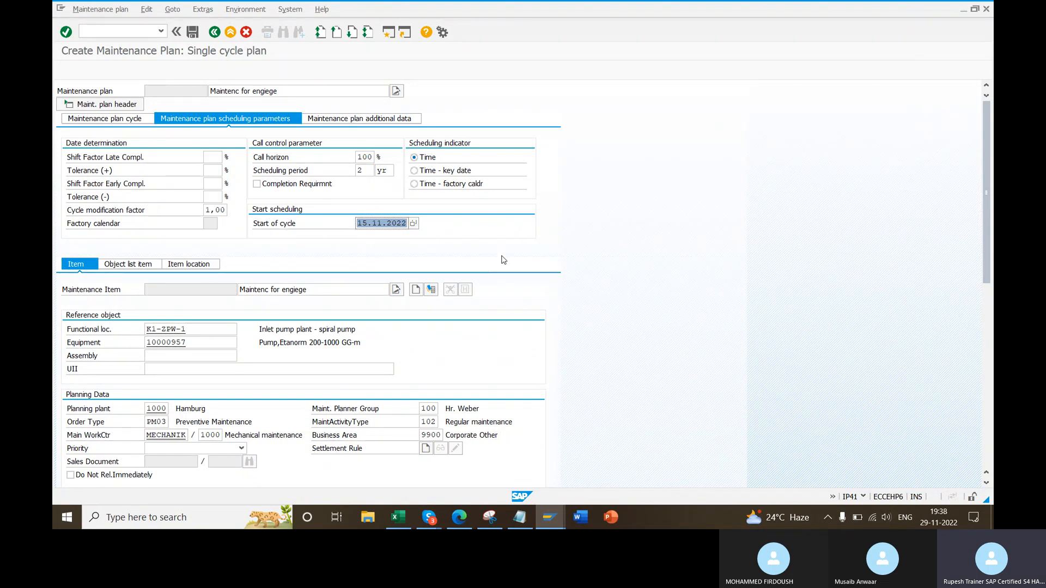
scroll(504, 260, "down", 3)
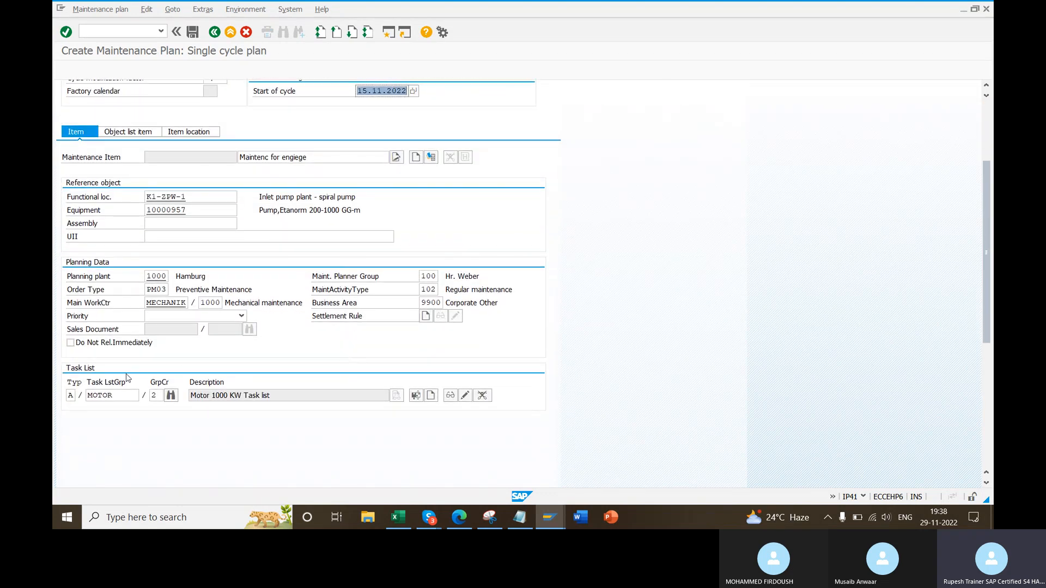
scroll(824, 260, "up", 3)
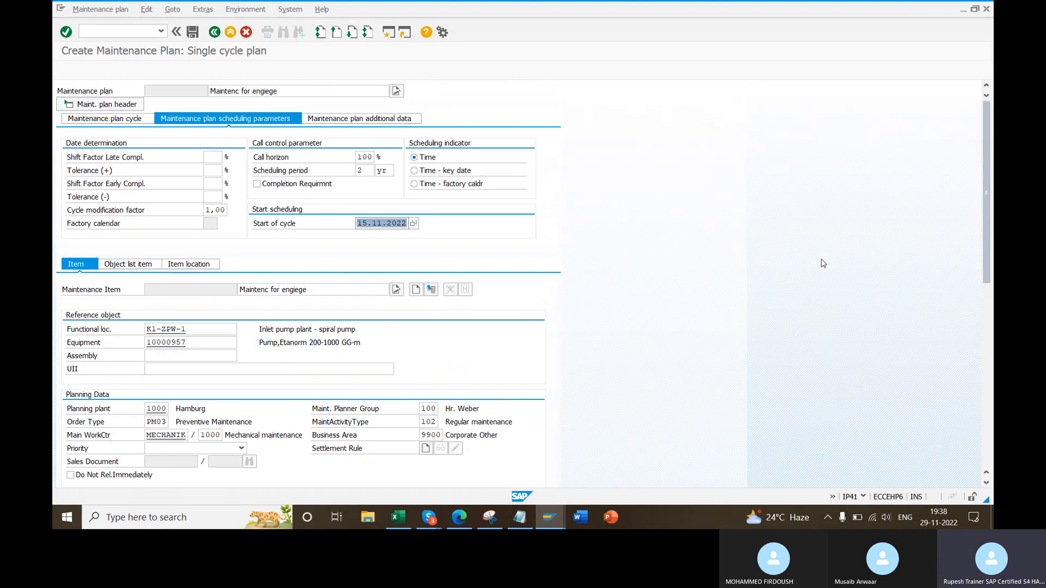
scroll(823, 264, "down", 1)
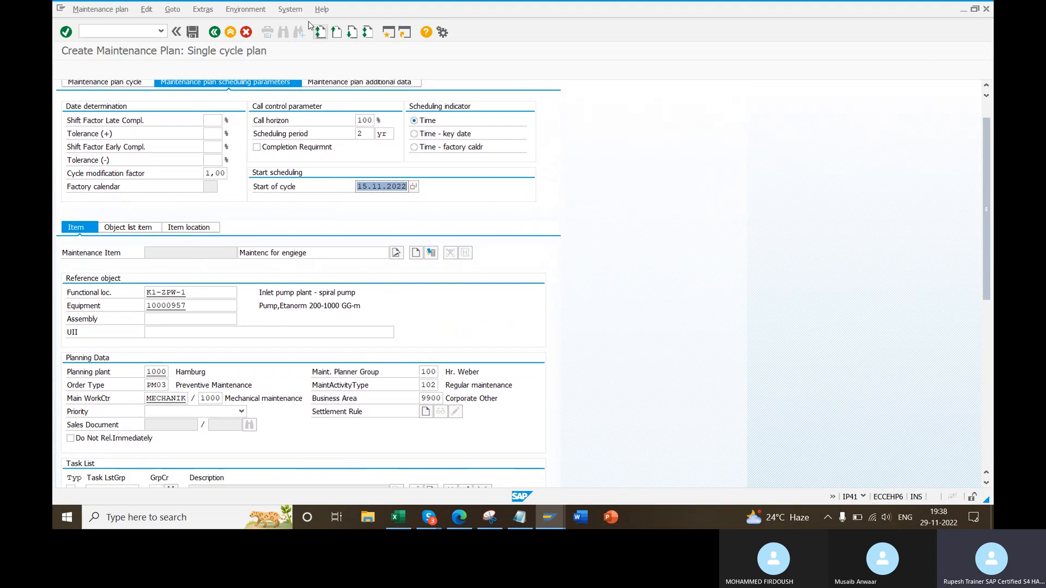
left_click(290, 10)
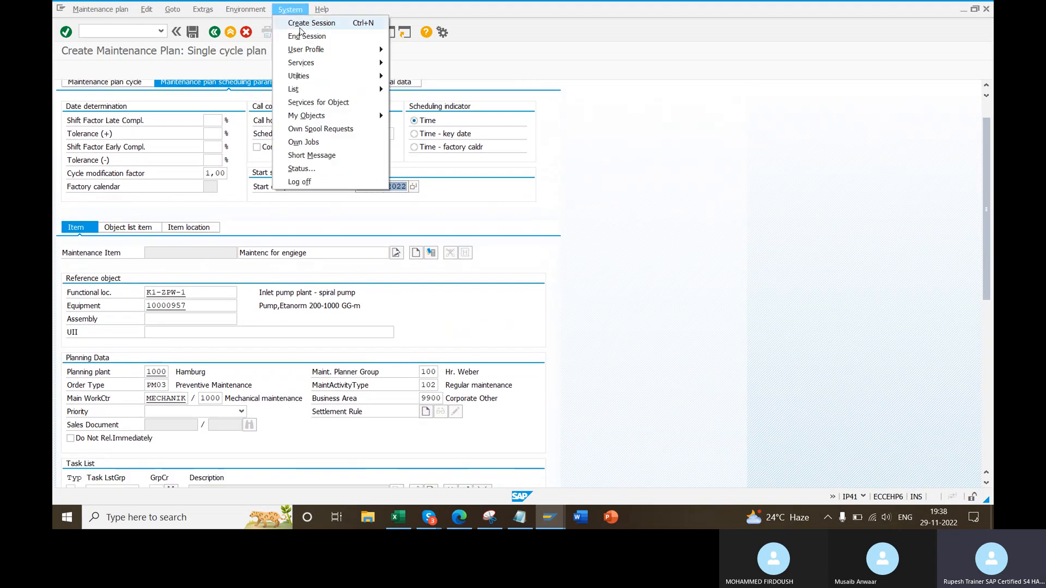
left_click(551, 518)
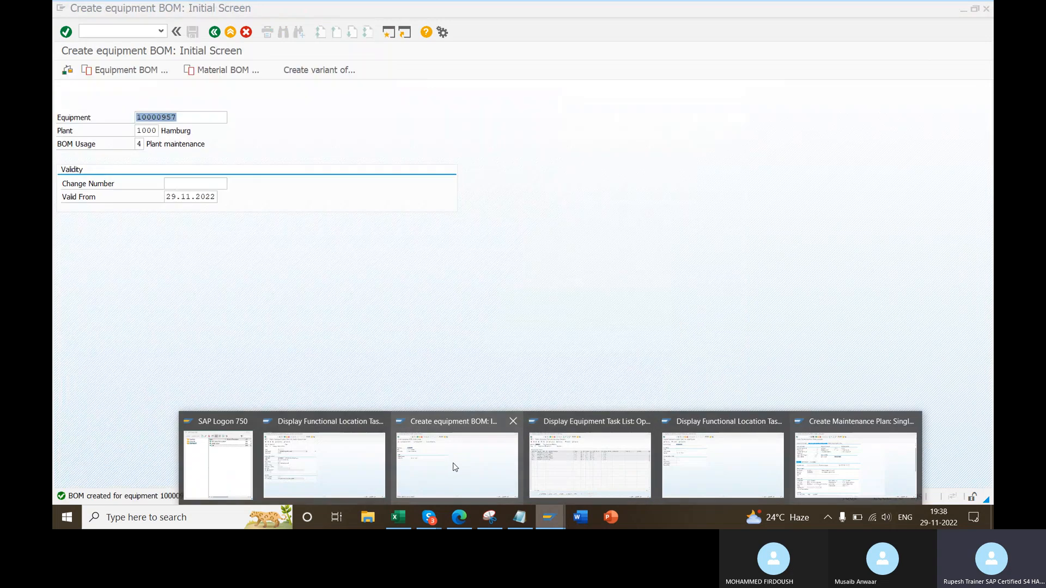
left_click(589, 457)
right_click(619, 89)
left_click(641, 125)
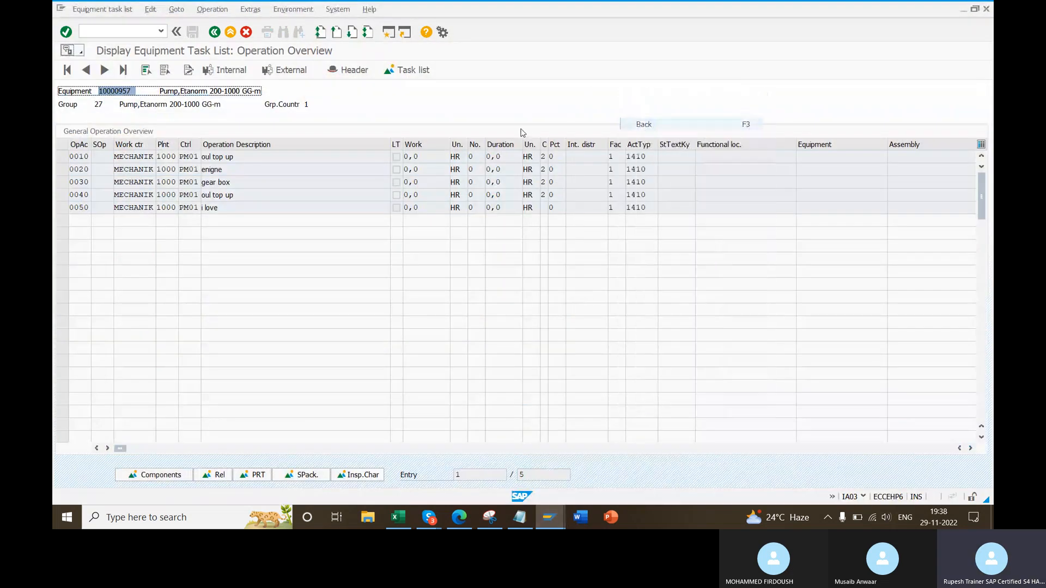
- Switch to the functional location task list session and start the Display Task Lists selection with transaction IA09
left_click(549, 518)
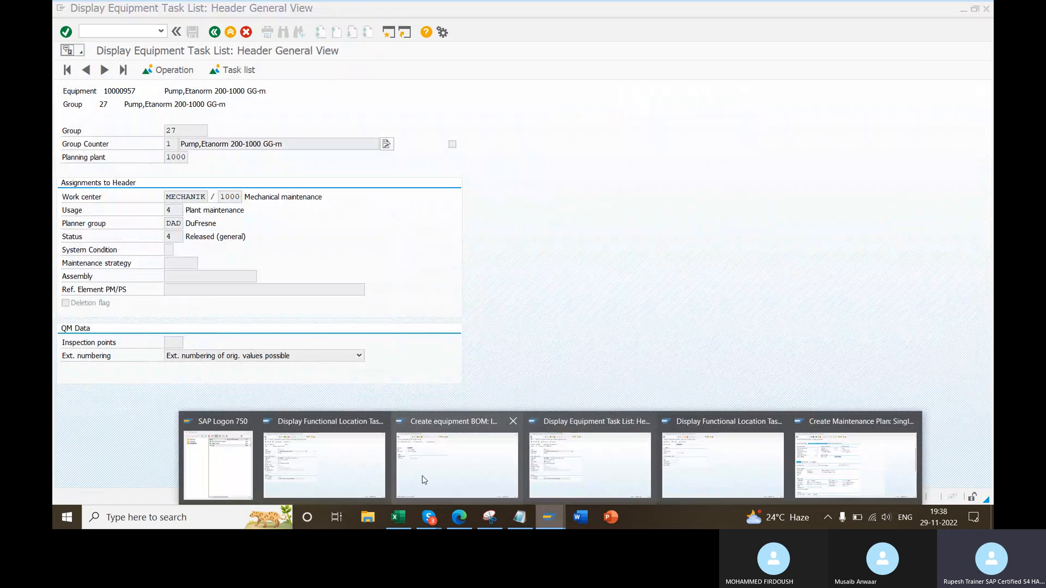
left_click(705, 466)
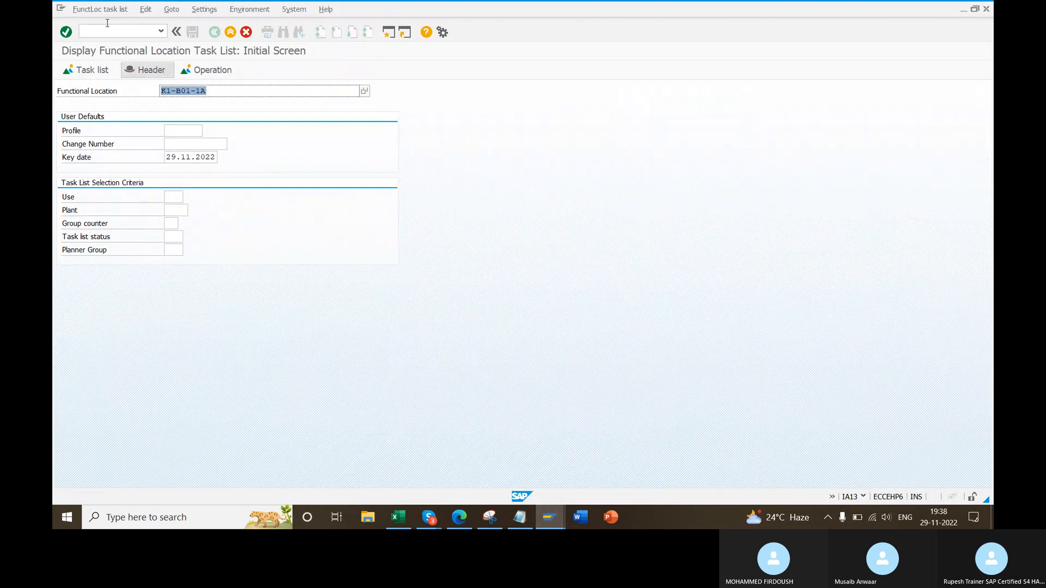
left_click(119, 28)
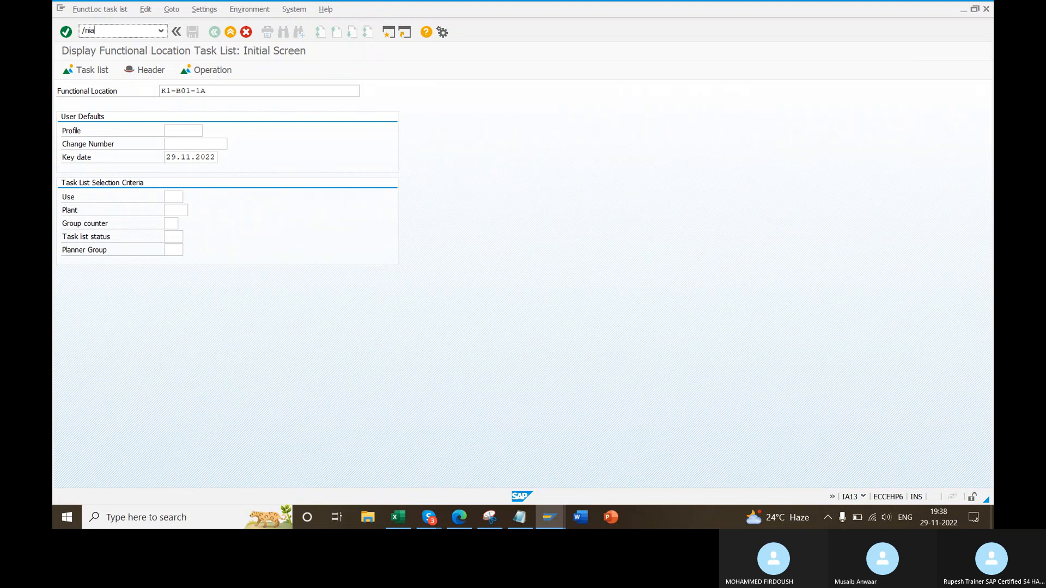
key("Return")
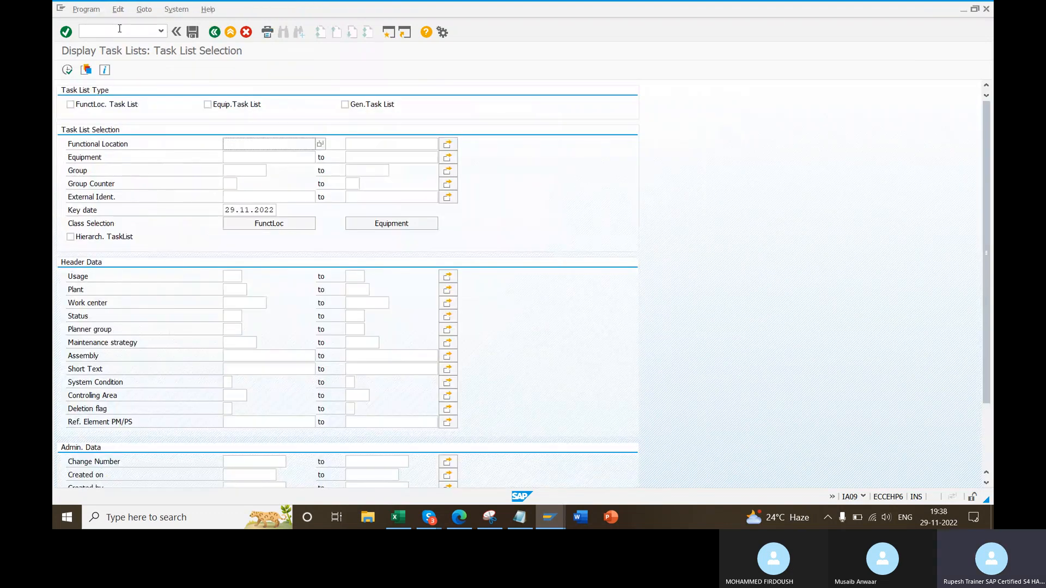
- Restrict the selection to general task lists created on 28.11.2022 and run it
left_click(346, 105)
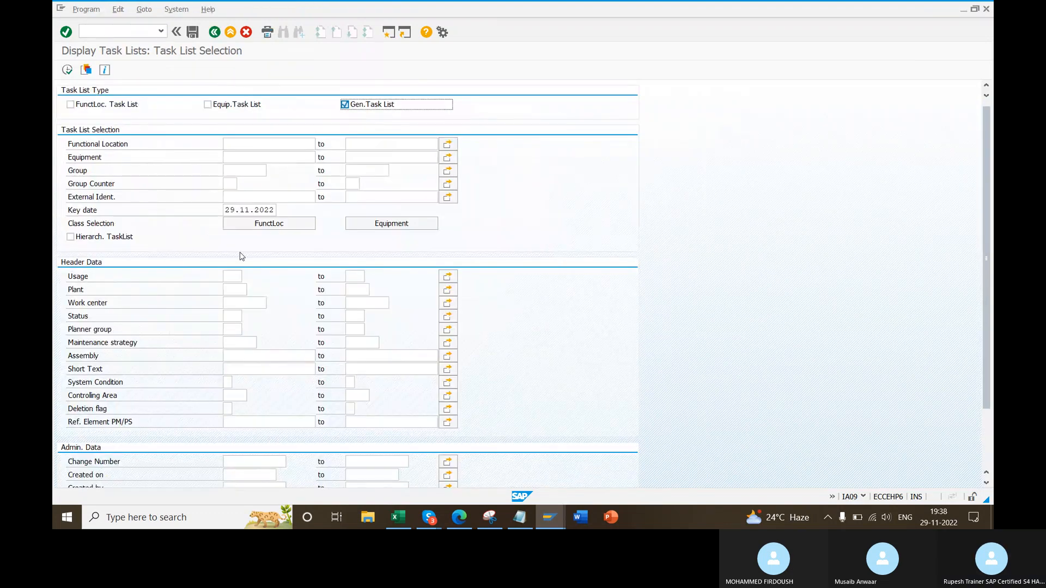
scroll(239, 376, "down", 2)
left_click(244, 390)
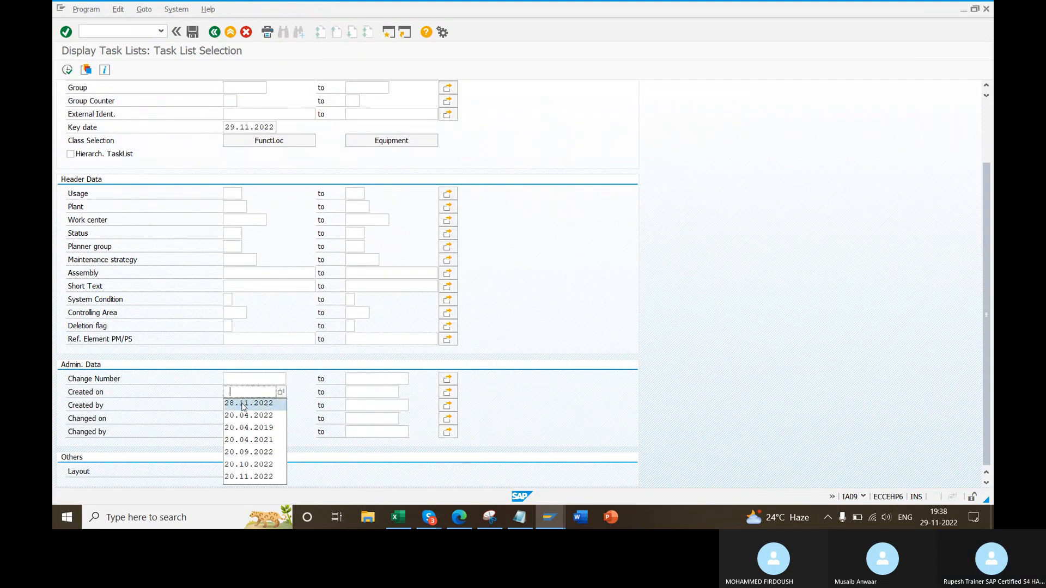
left_click(247, 399)
left_click(67, 70)
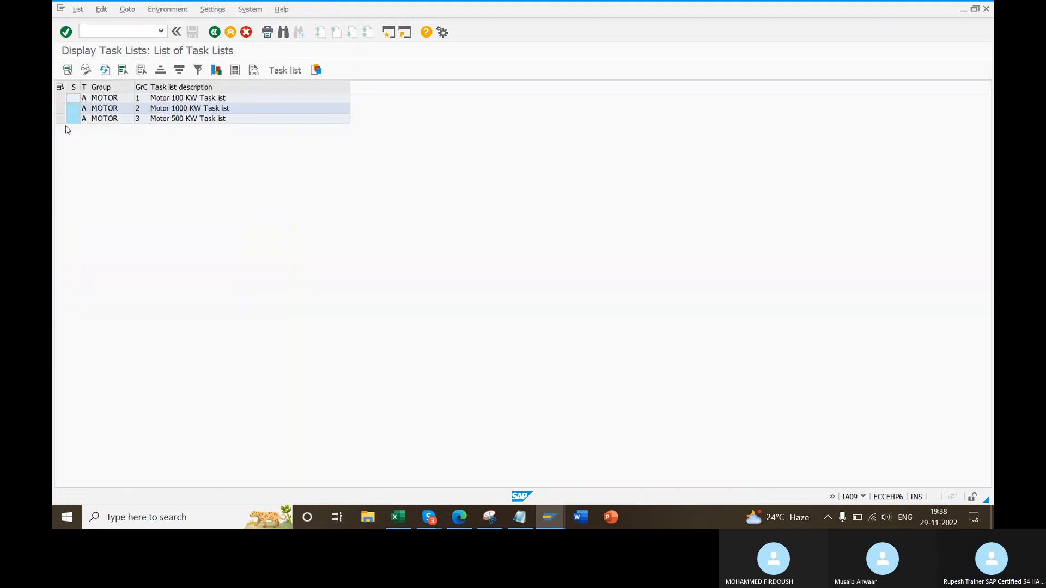
- Open the Motor 1000 KW task list from the results and look through the functions available for its operations
left_click(60, 109)
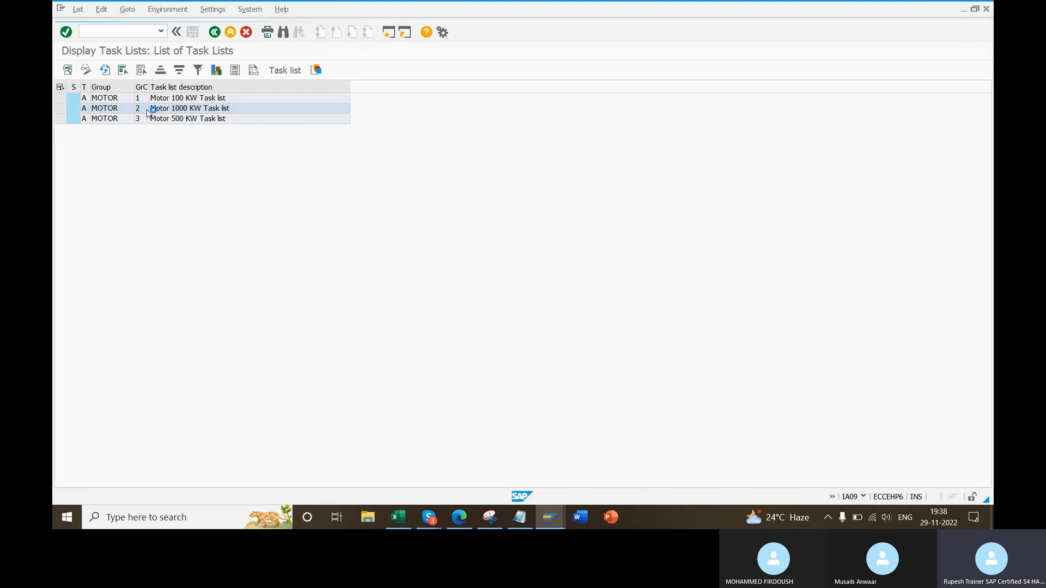
double_click(148, 107)
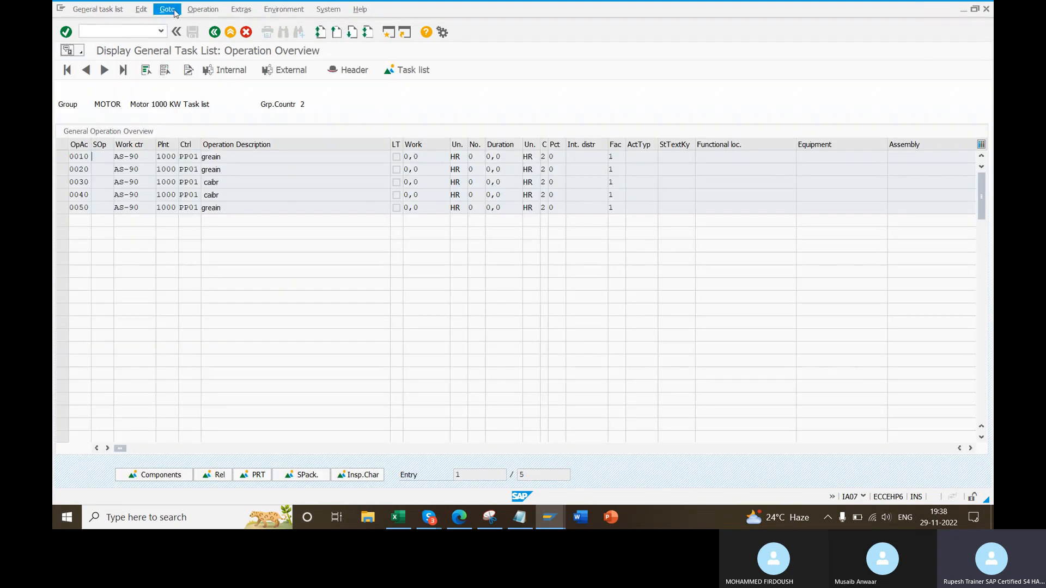
left_click(175, 10)
mouse_move(197, 8)
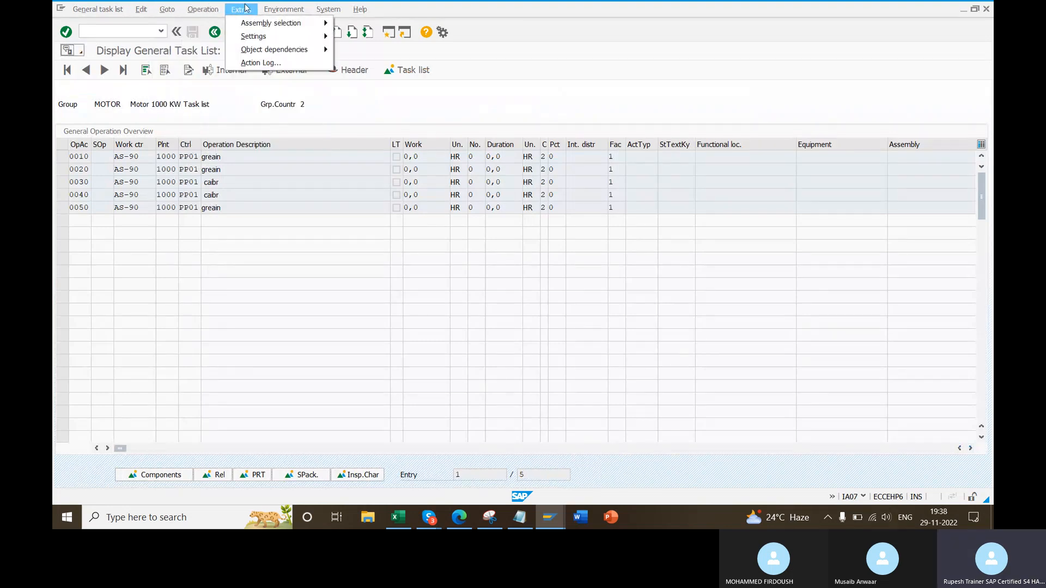
mouse_move(95, 13)
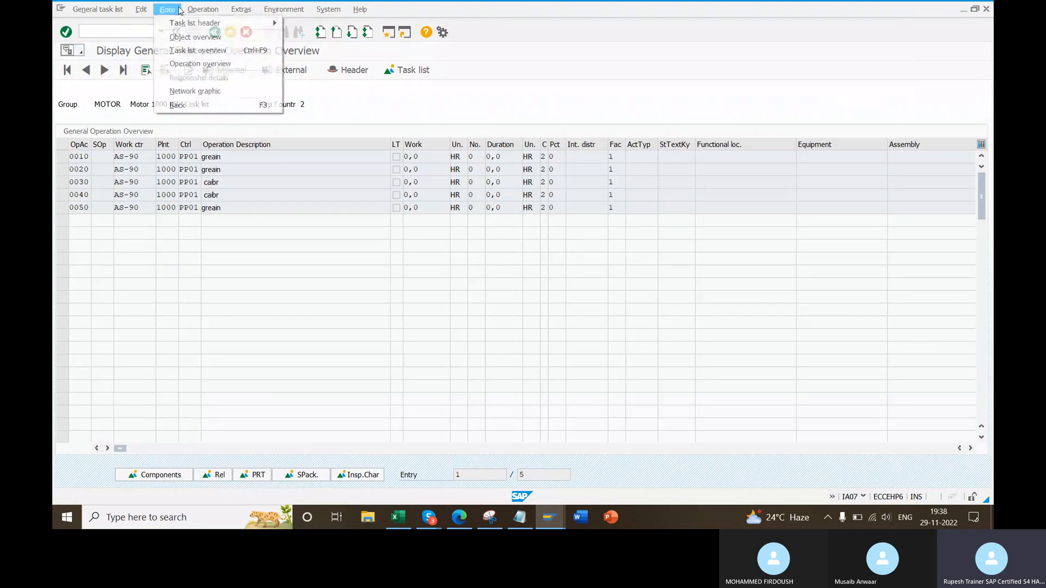
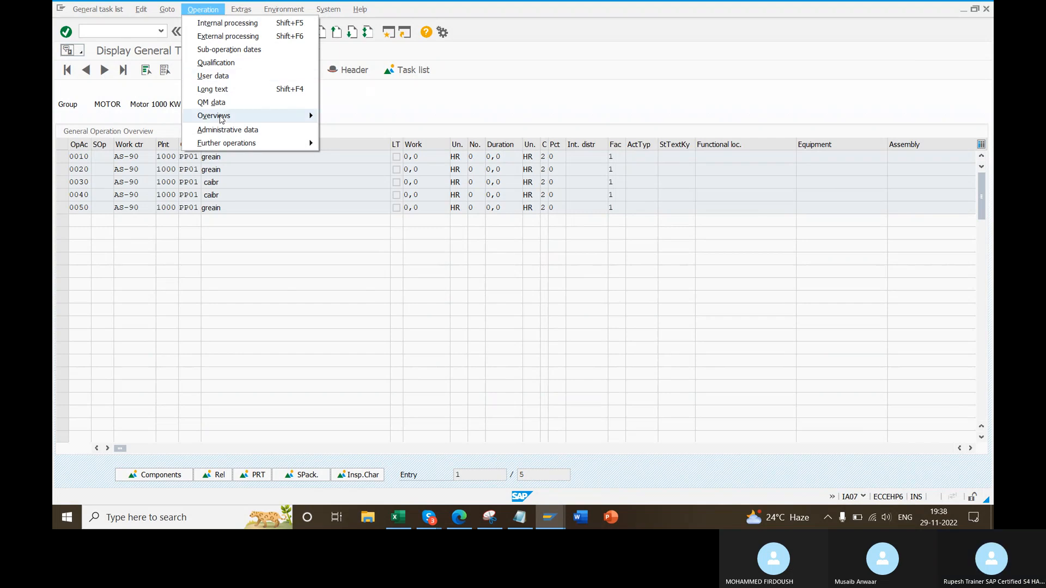
mouse_move(221, 120)
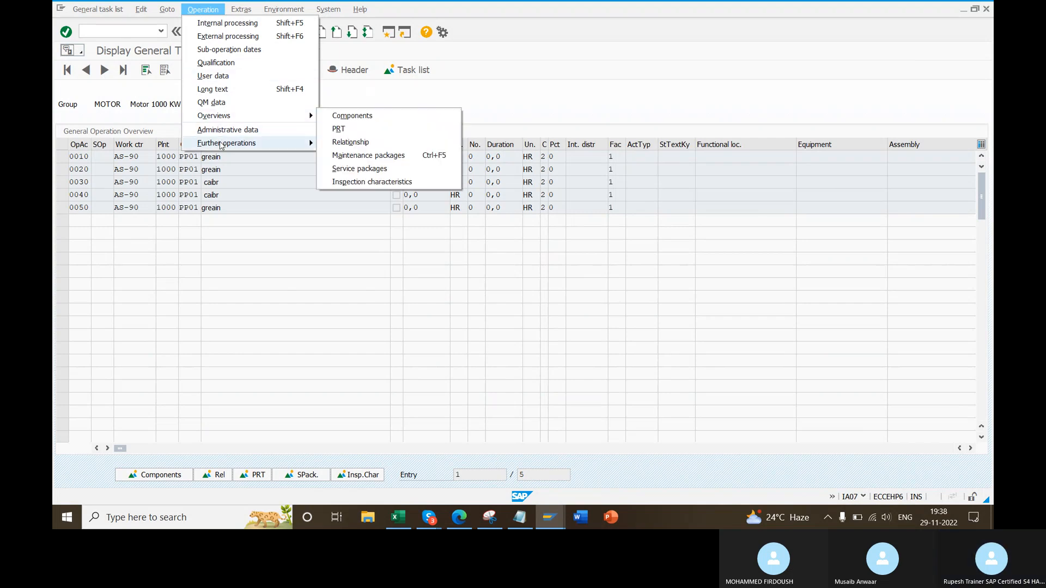
mouse_move(224, 143)
left_click(351, 94)
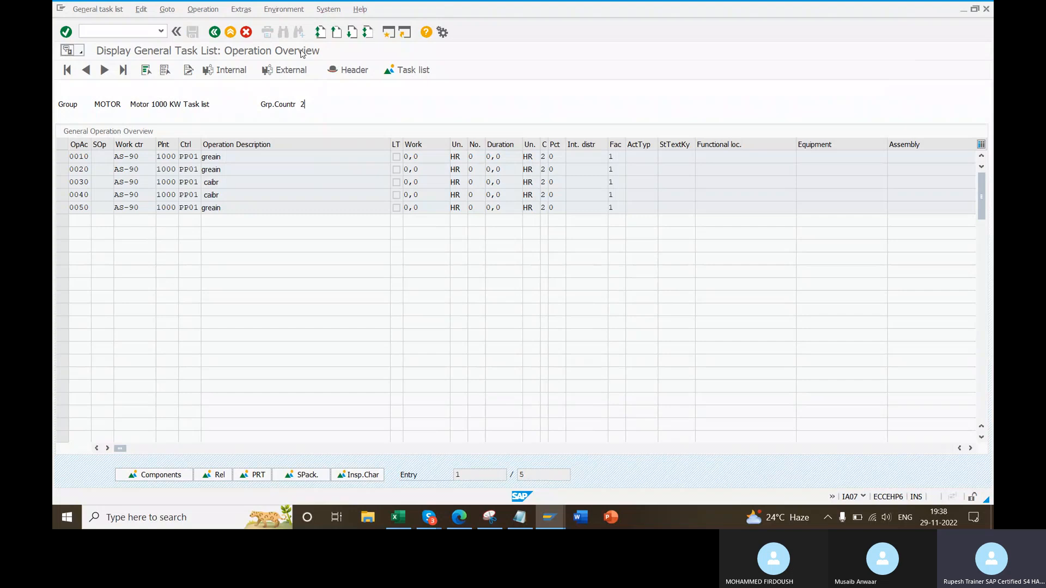
left_click(243, 13)
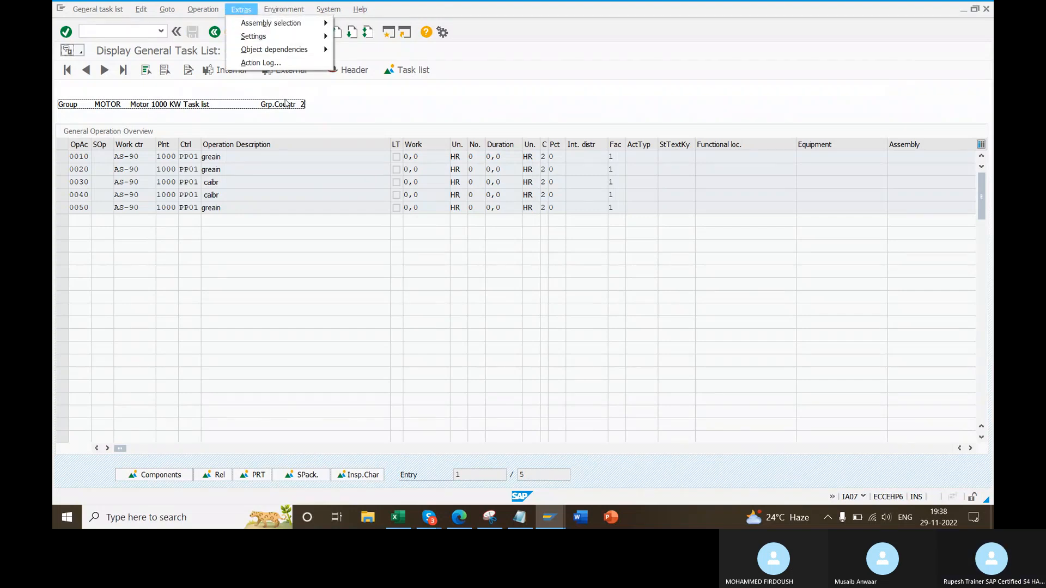
left_click(347, 114)
- Display the task list header's administrative data and highlight the created-on date
left_click(352, 70)
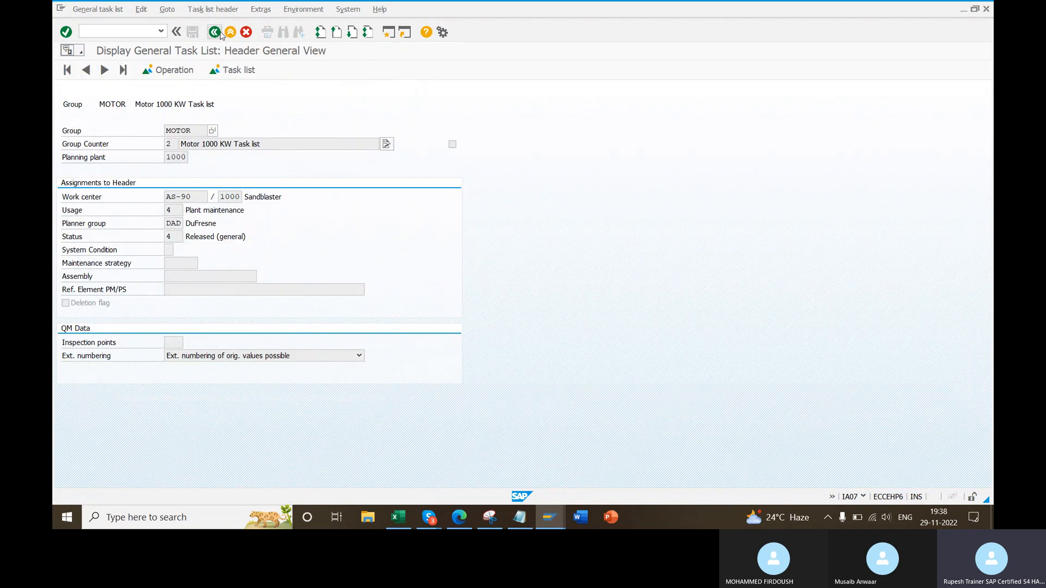
left_click(216, 10)
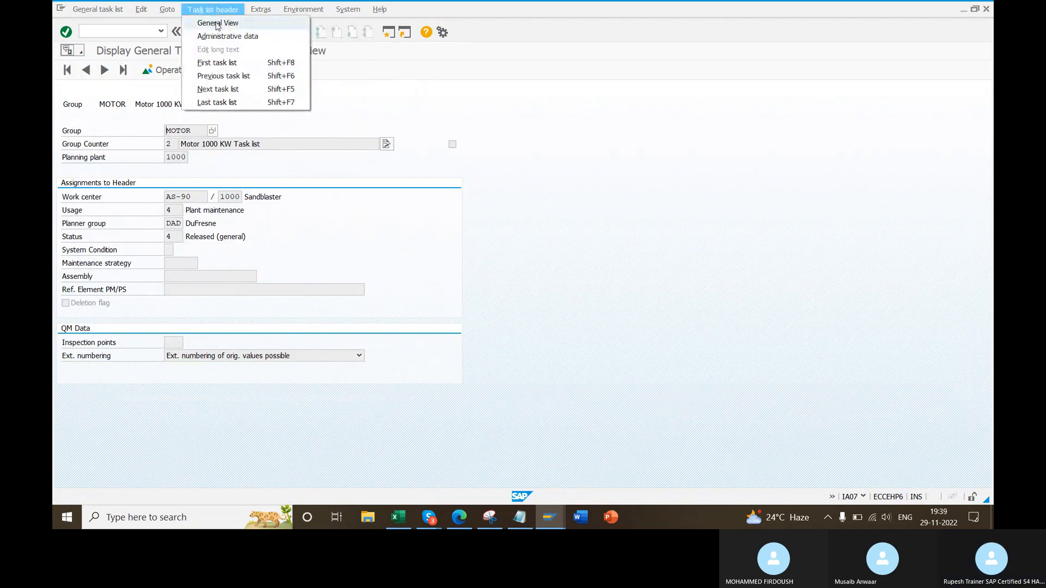
left_click(217, 23)
left_click(228, 10)
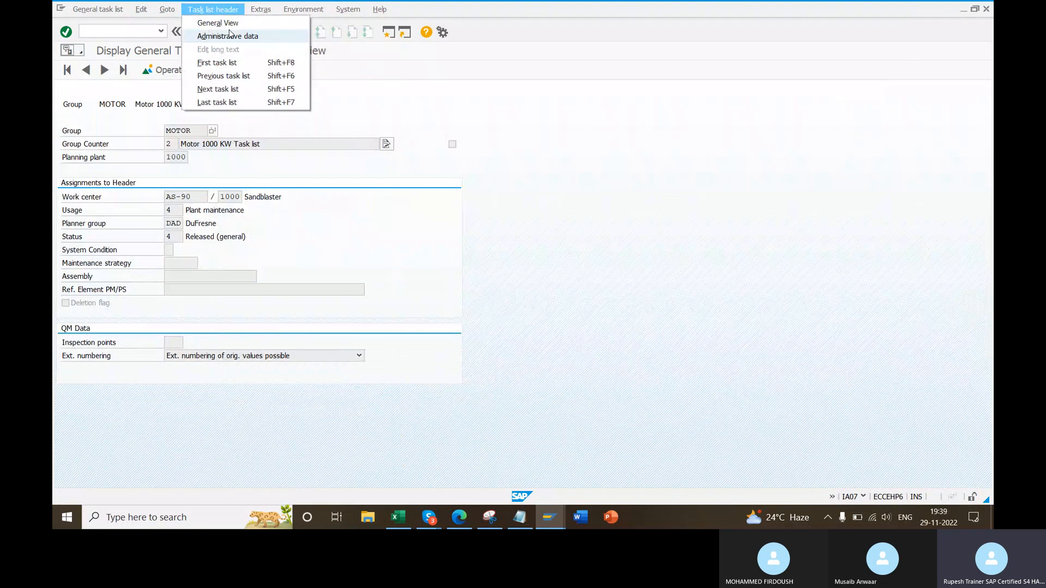
left_click(232, 35)
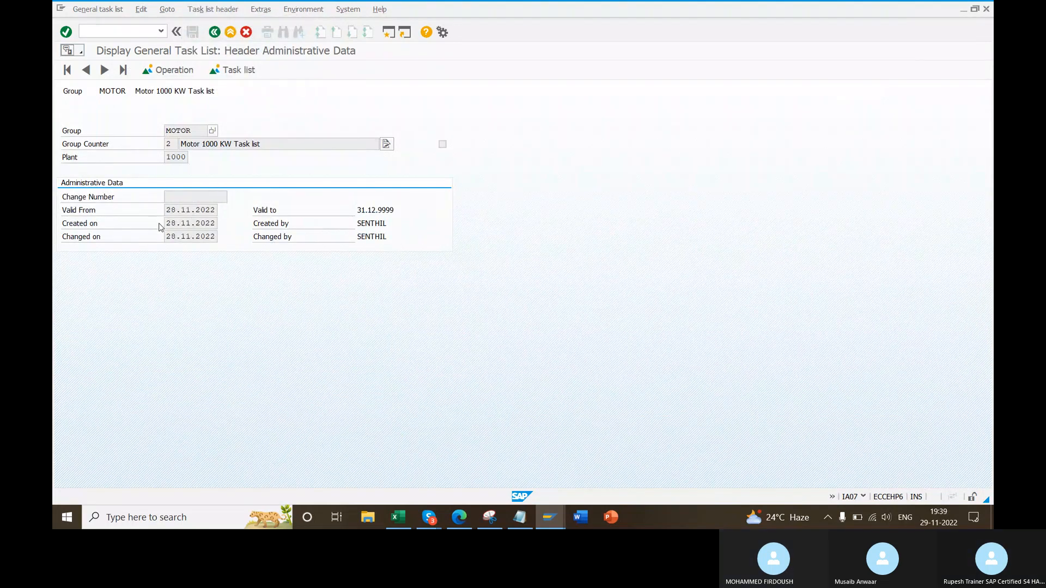
left_click_drag(167, 225, 213, 223)
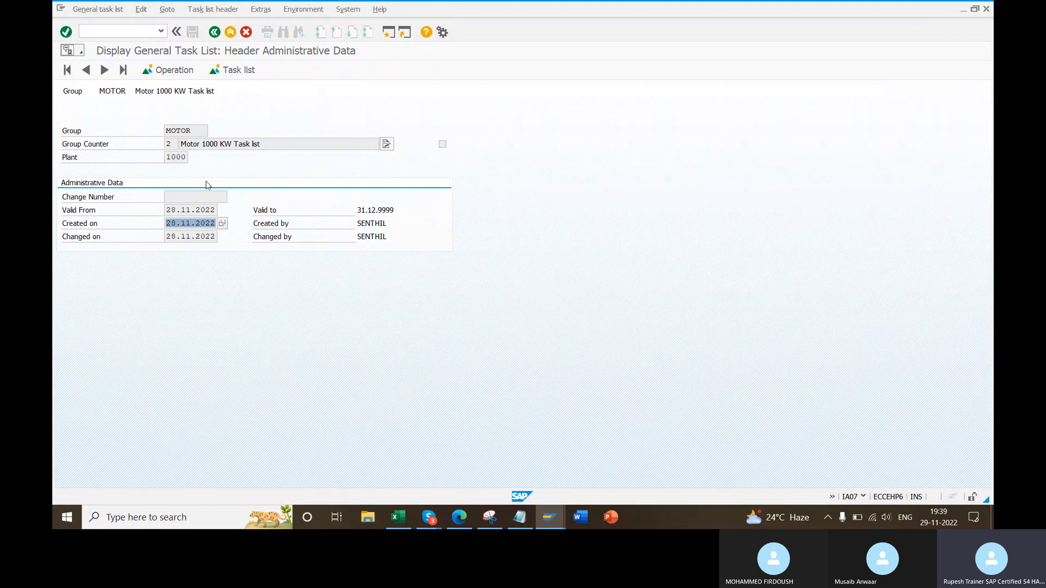
left_click_drag(166, 224, 213, 223)
- Compare the maintenance plan's start of cycle with the task list's created-on date and save the plan
mouse_move(548, 522)
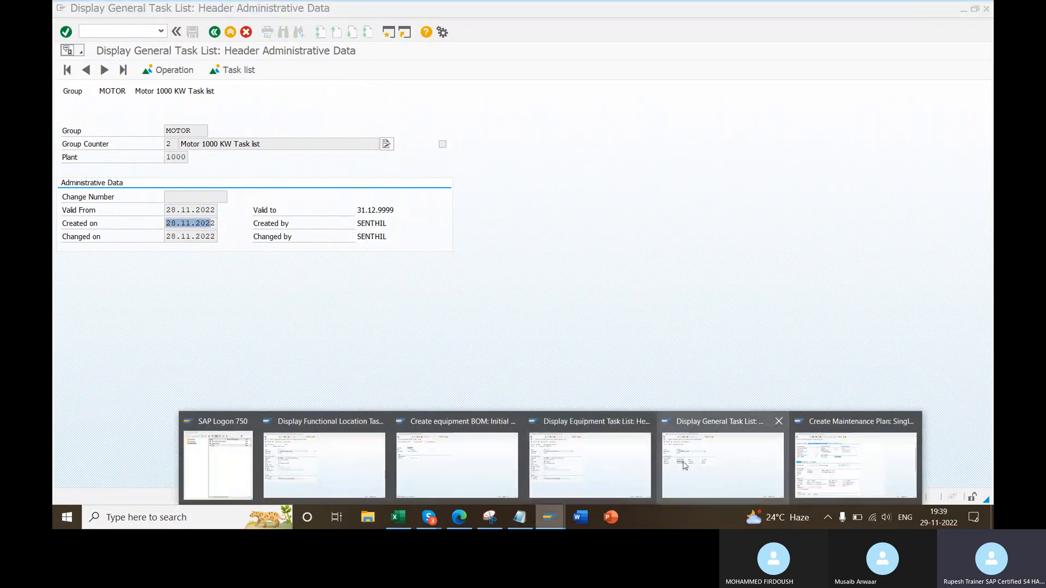
left_click(857, 457)
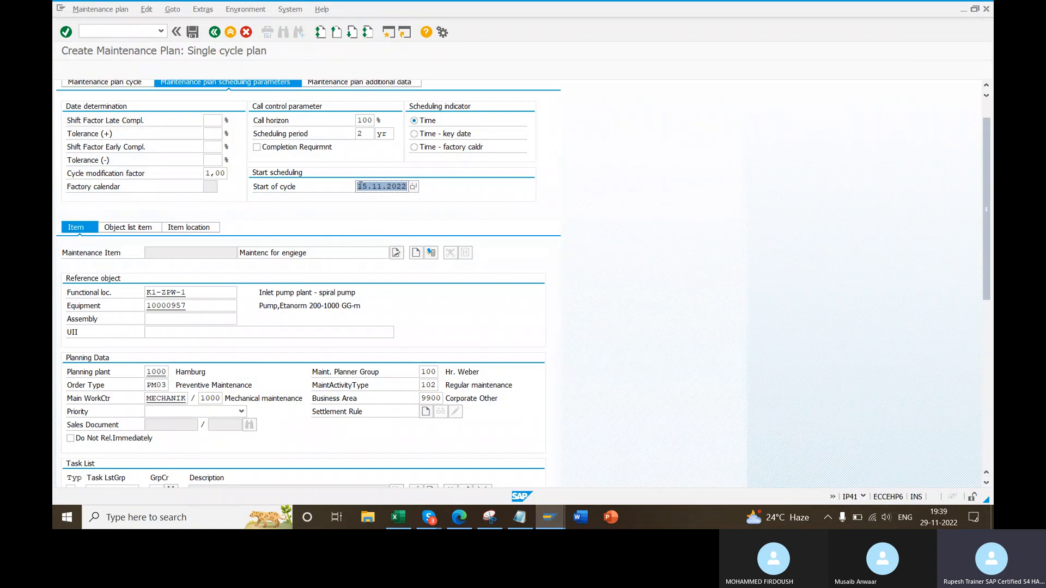
left_click_drag(358, 186, 435, 187)
key("alt+Tab")
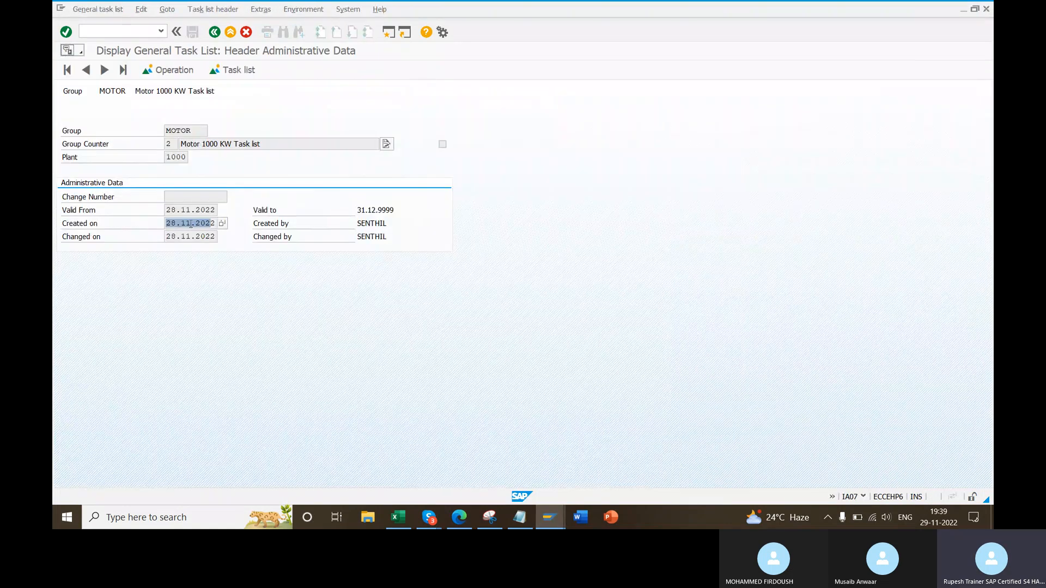
key("alt+Tab")
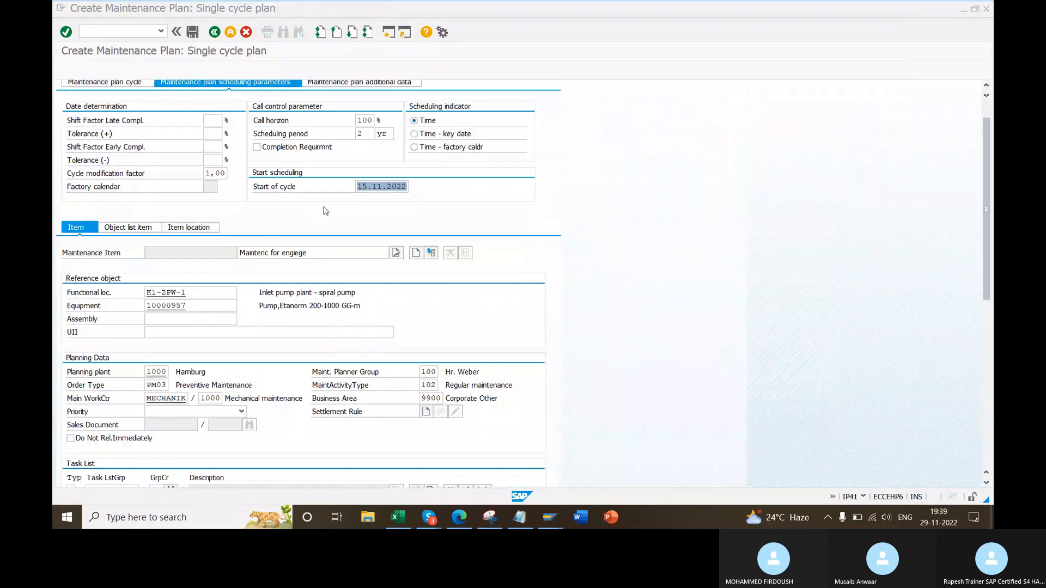
left_click(193, 31)
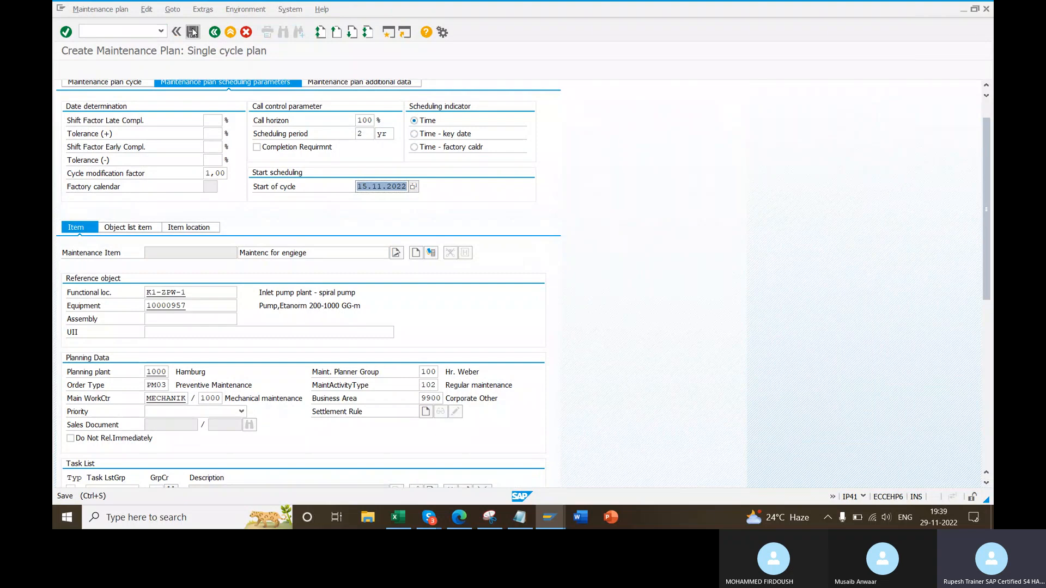
- Switch to the SAP PM (2) workbook in Excel and copy the "Schedluing" entry from E1399 into B1462, below the work order note
left_click(399, 517)
scroll(550, 272, "up", 12)
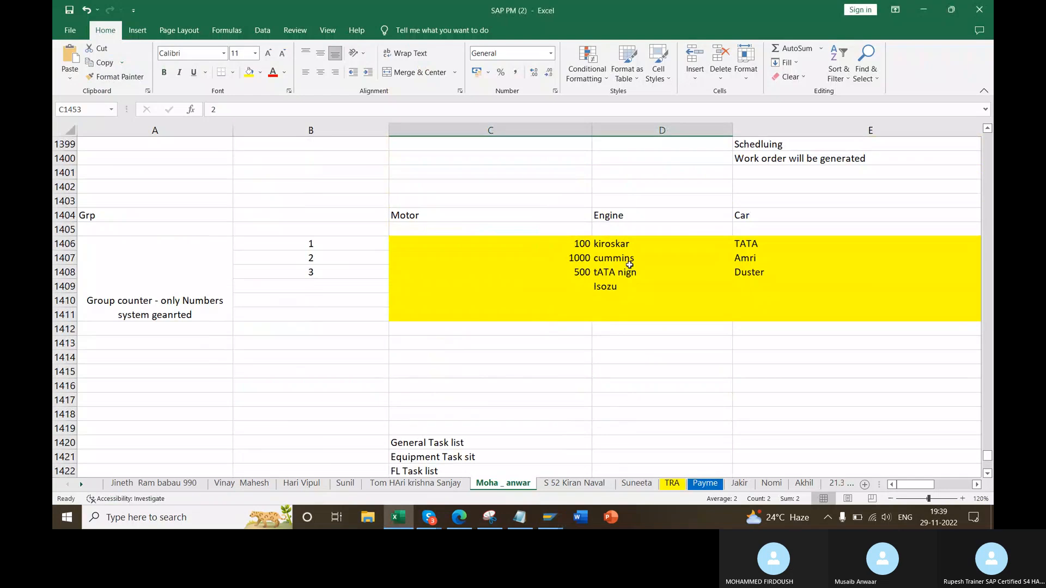
scroll(626, 245, "up", 1)
left_click(780, 187)
key("ctrl+c")
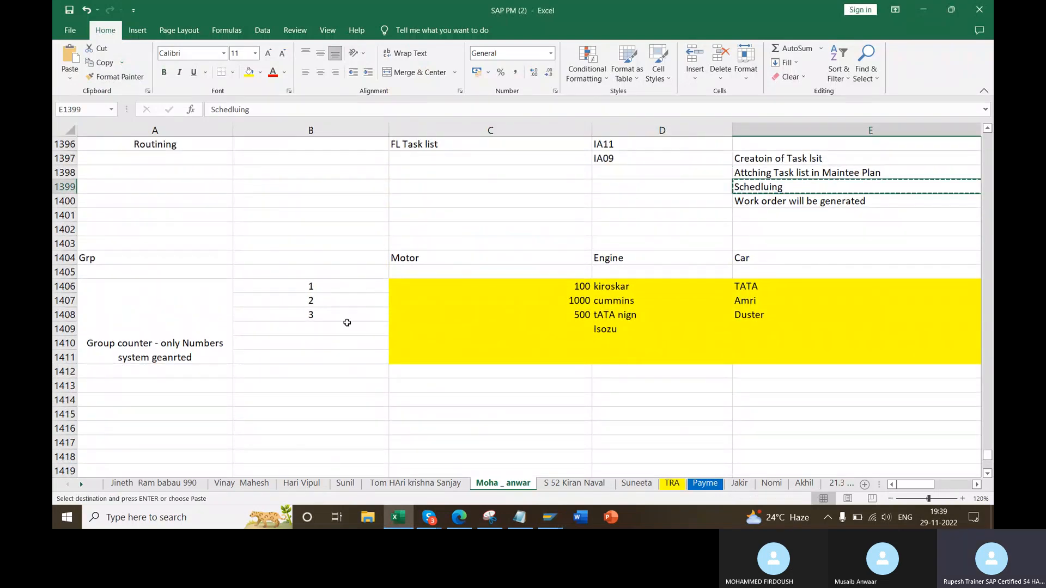
scroll(288, 343, "down", 11)
scroll(319, 382, "down", 7)
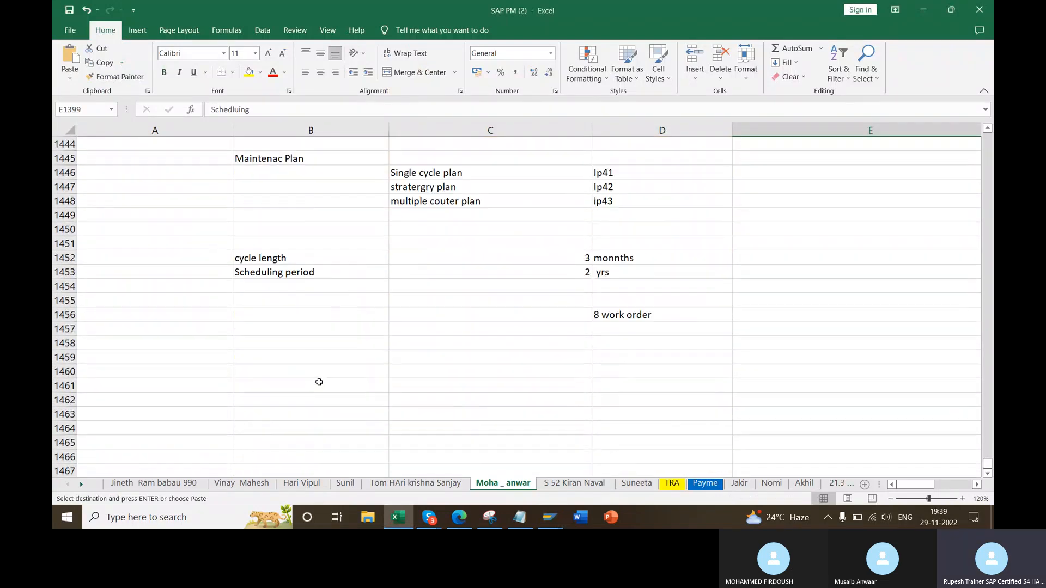
left_click(316, 314)
key("ctrl+v")
- Enter "Manual sceduling" in C1464 and "Automatic schedulein" in C1465 under the scheduling heading
left_click(461, 349)
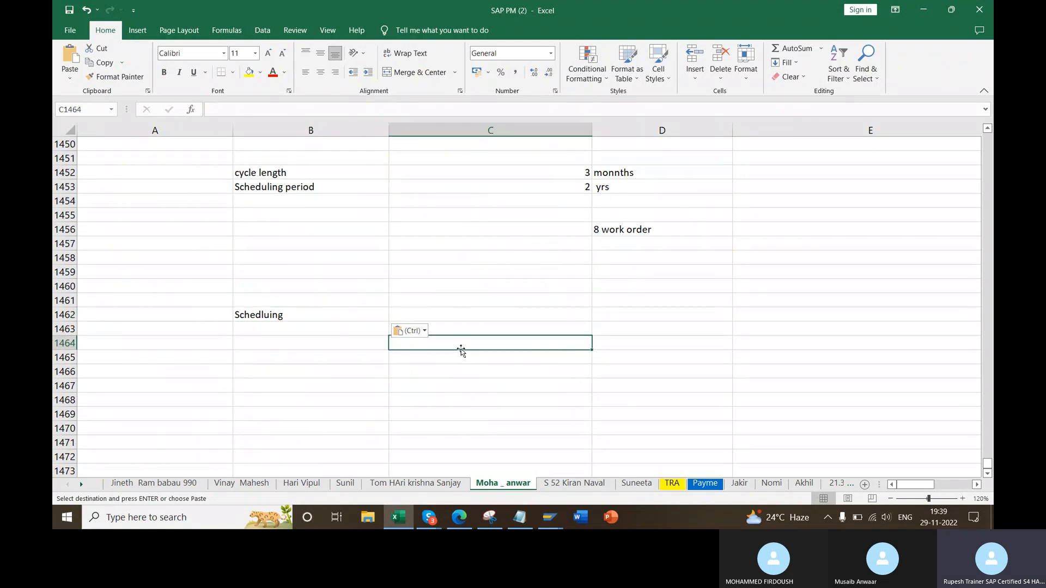
type("Manial")
key("BackSpace")
key("BackSpace")
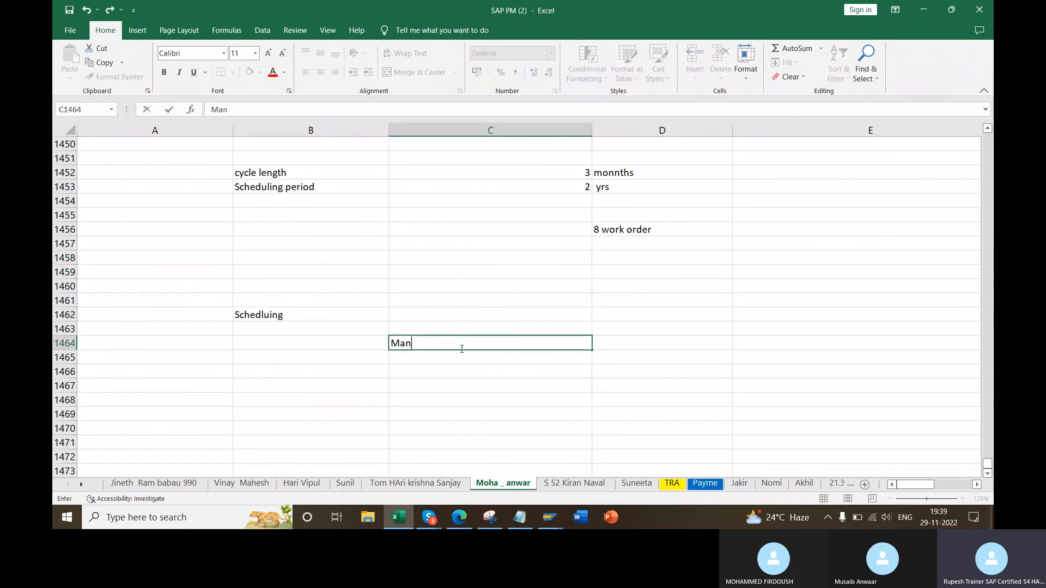
type("ual sce")
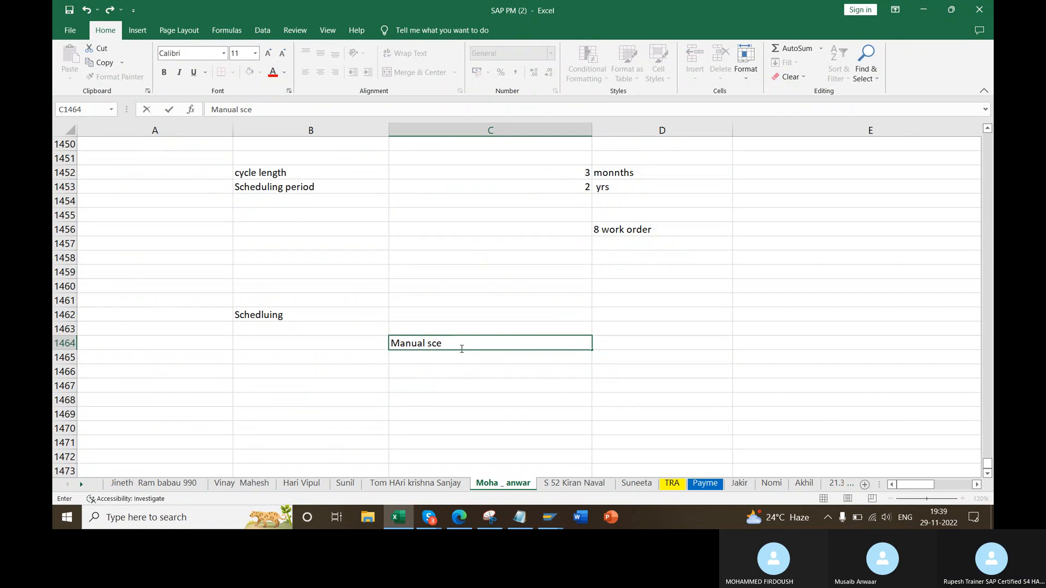
type("duling")
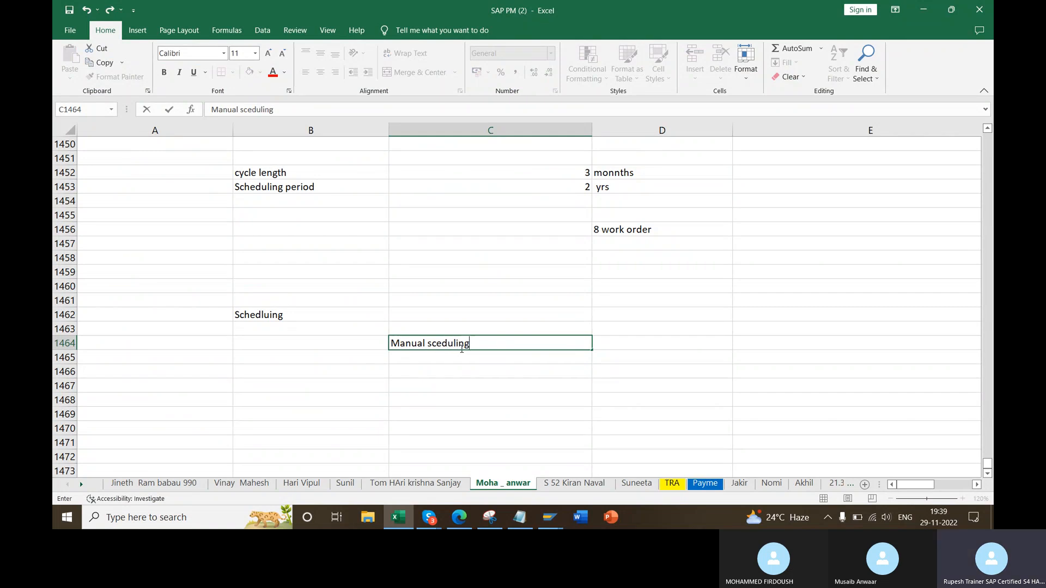
key("Return")
type("Automat")
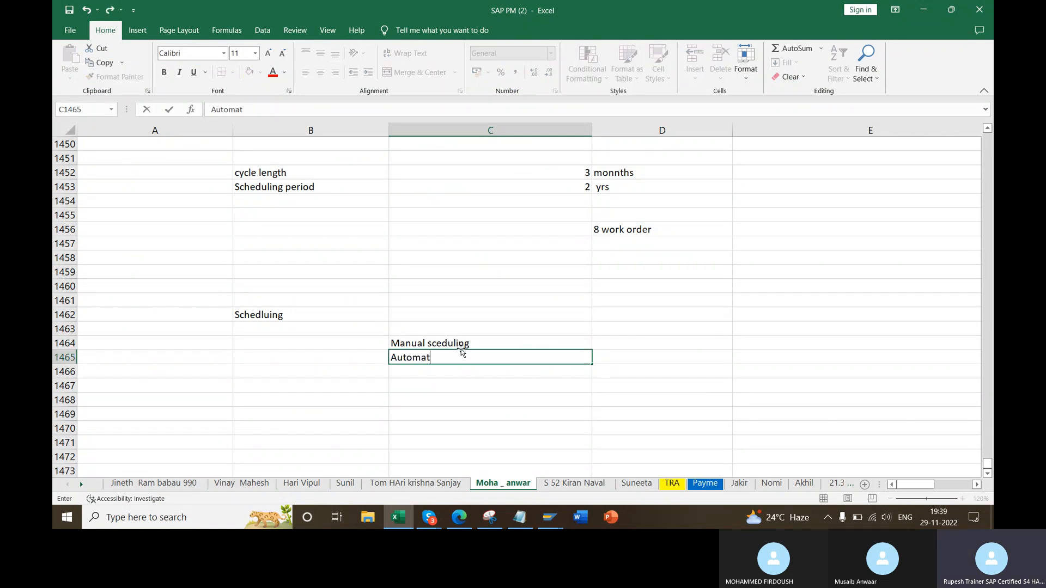
type("ic schedulein")
key("Tab")
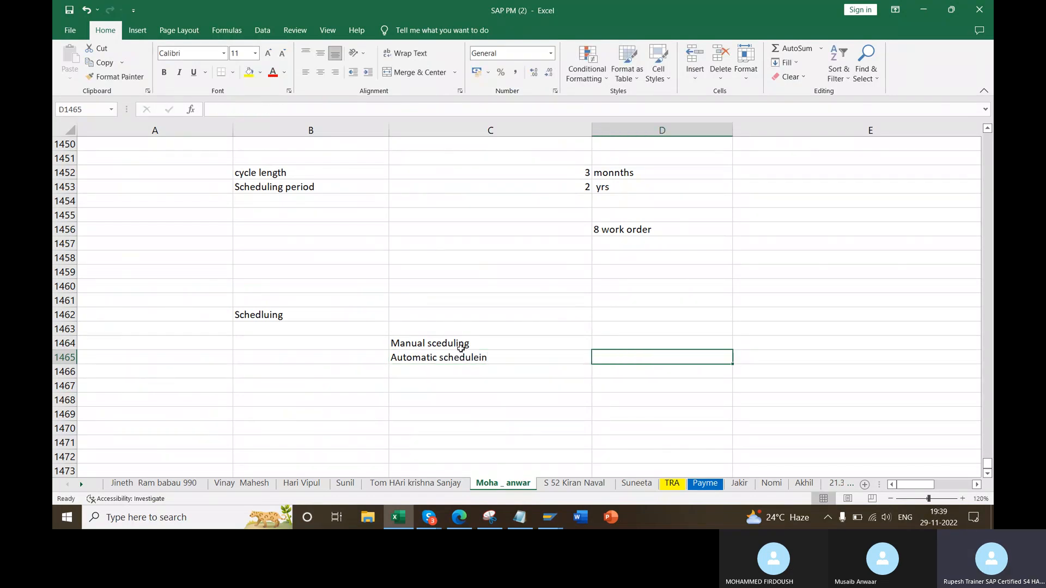
- Enter the transaction codes IP10 in D1464, Ip30 in D1465 and Ip30H in D1466
key("Up")
type("IP10")
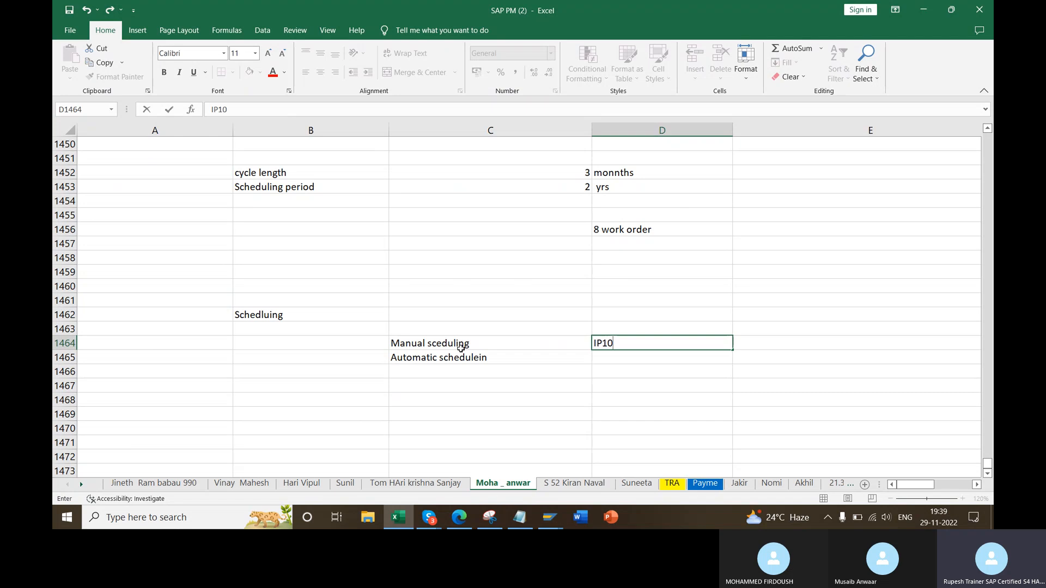
key("Return")
type("Ip")
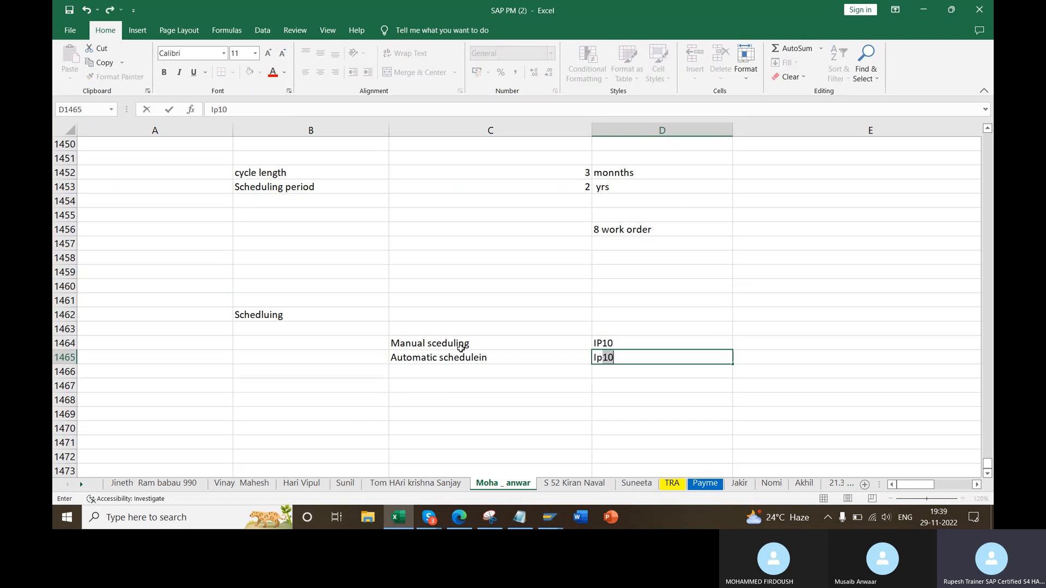
type("30")
key("Return")
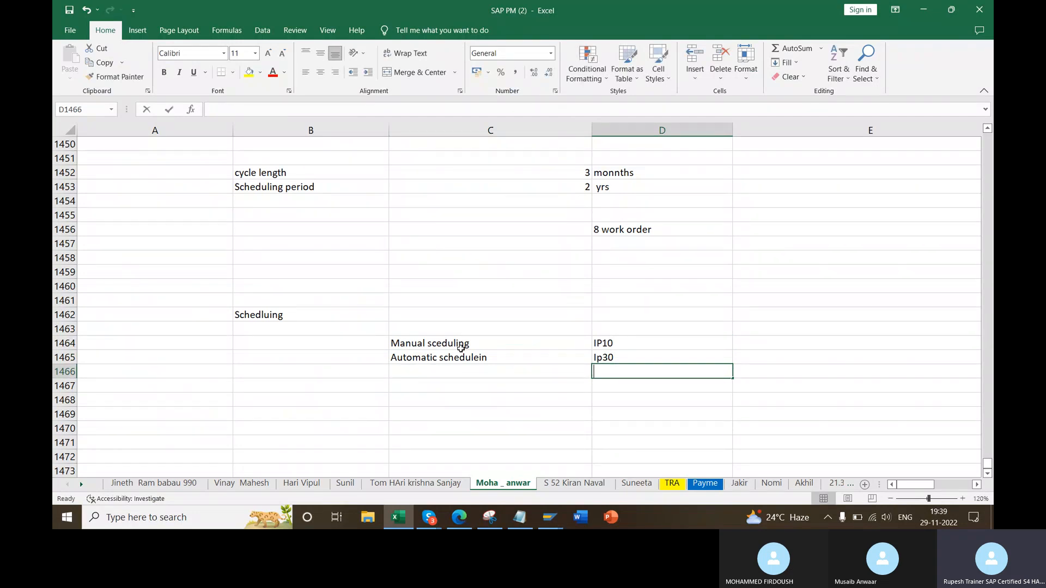
type("Ip30")
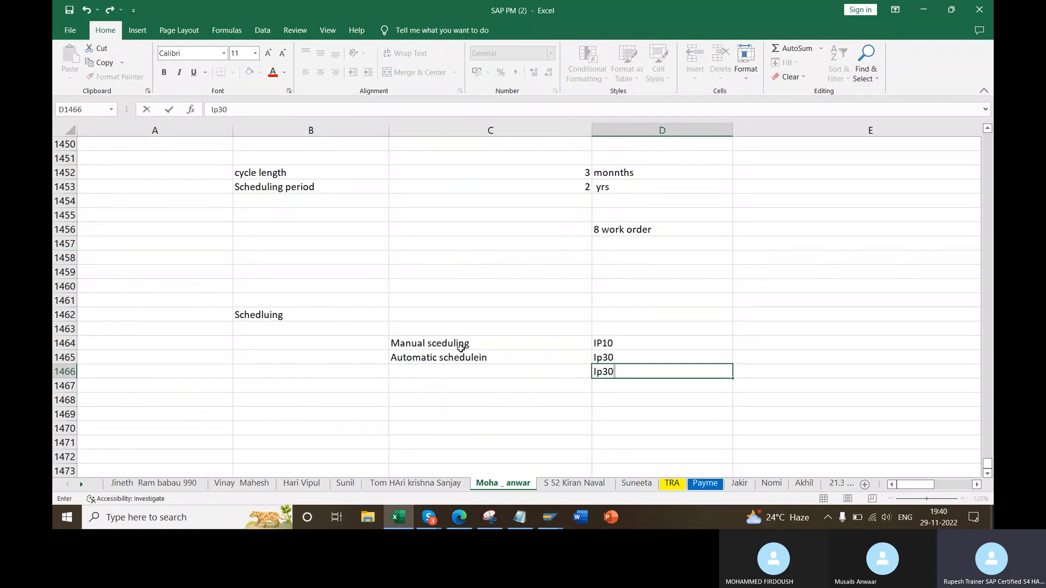
type("H")
- Note ECC beside Ip30 and S4 HANA beside Ip30H, and switch back to the SAP maintenance plan session
left_click(783, 362)
type("ECC")
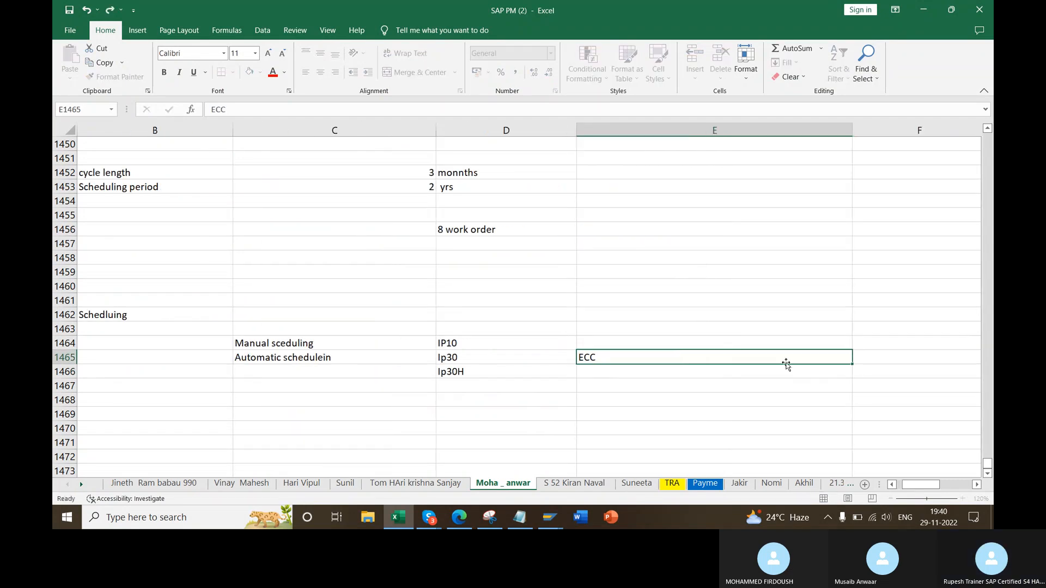
key("Return")
type("S4 HANA")
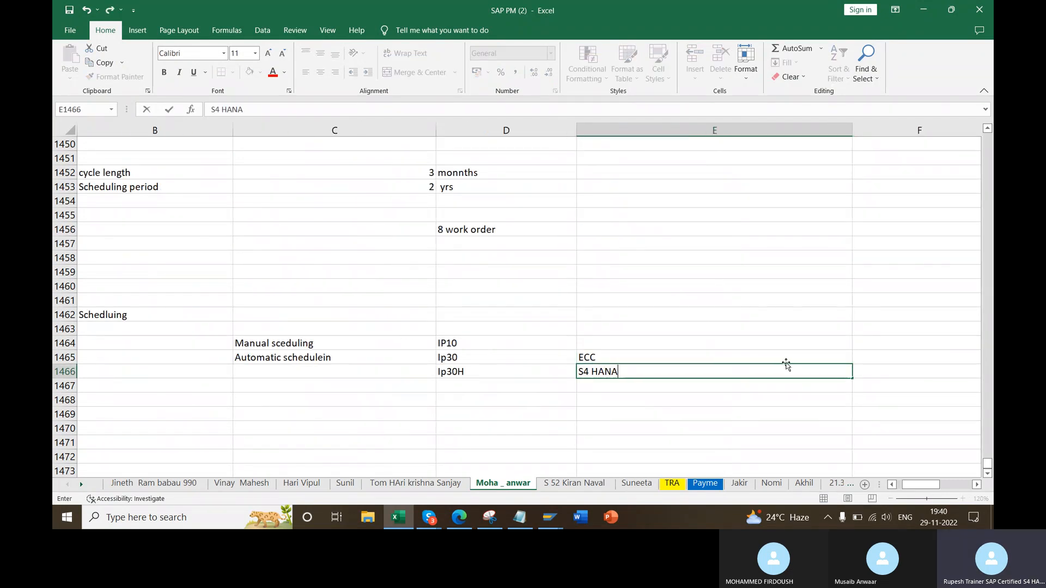
key("Return")
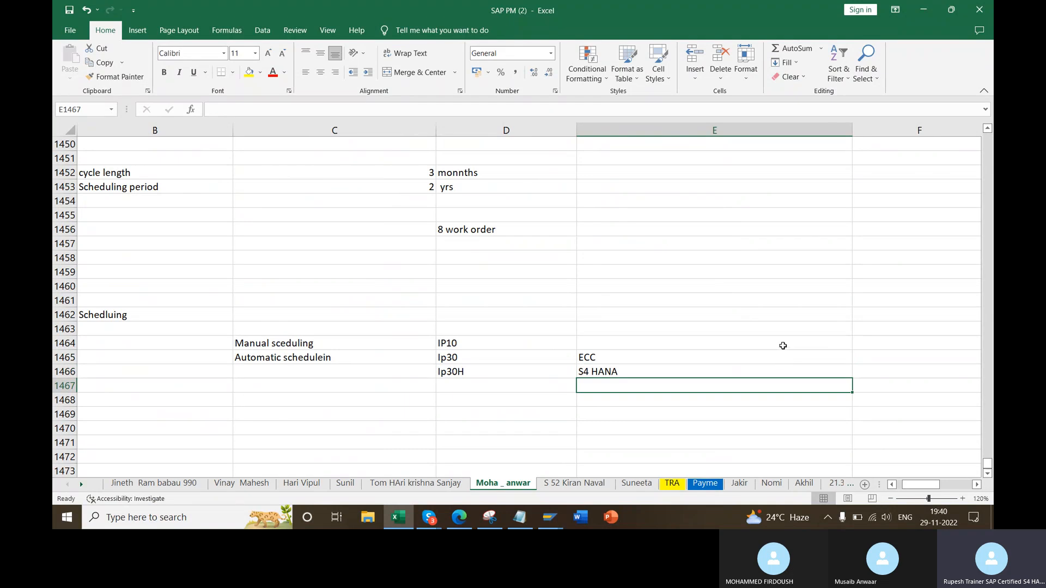
left_click(473, 358)
key("alt+Tab")
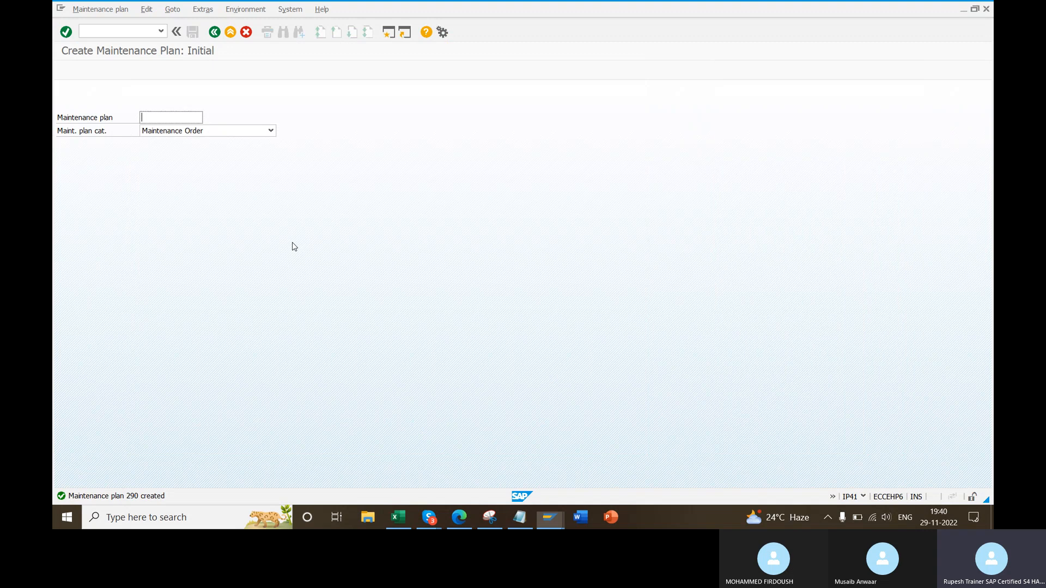
- Open maintenance plan 290 for scheduling and start its schedule to bring up the start-of-cycle date
left_click(101, 9)
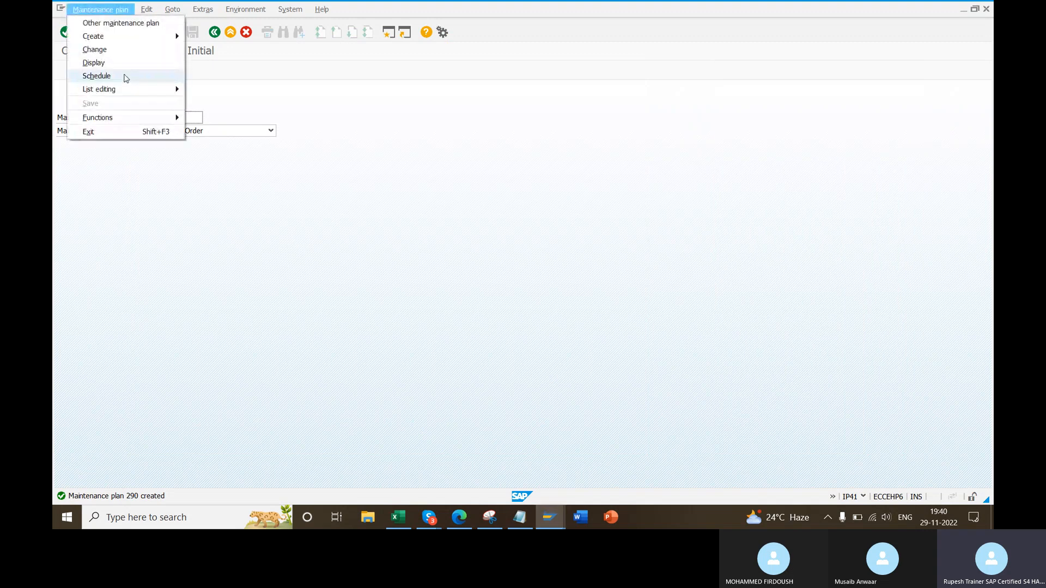
left_click(126, 77)
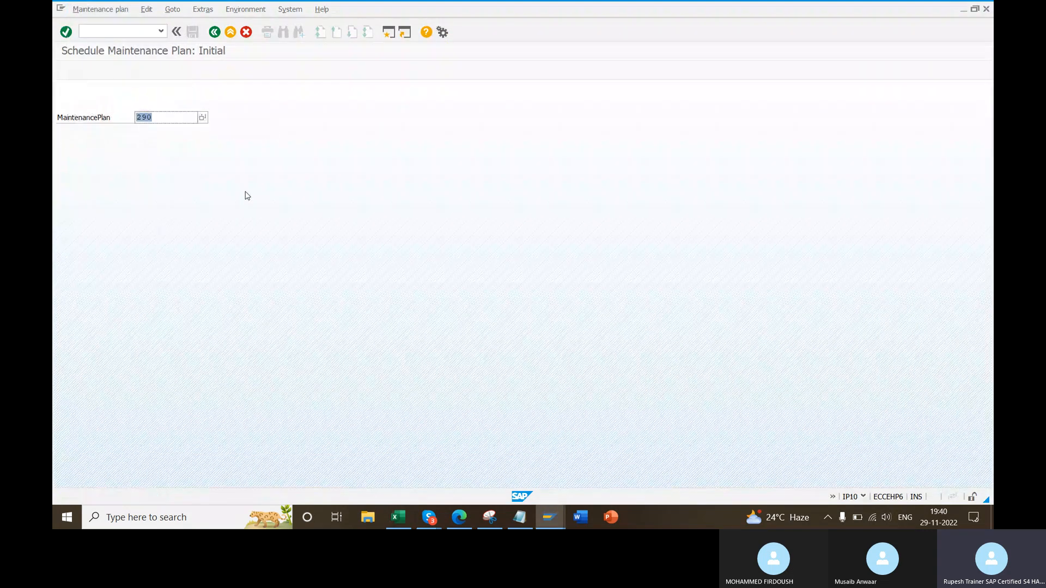
key("Return")
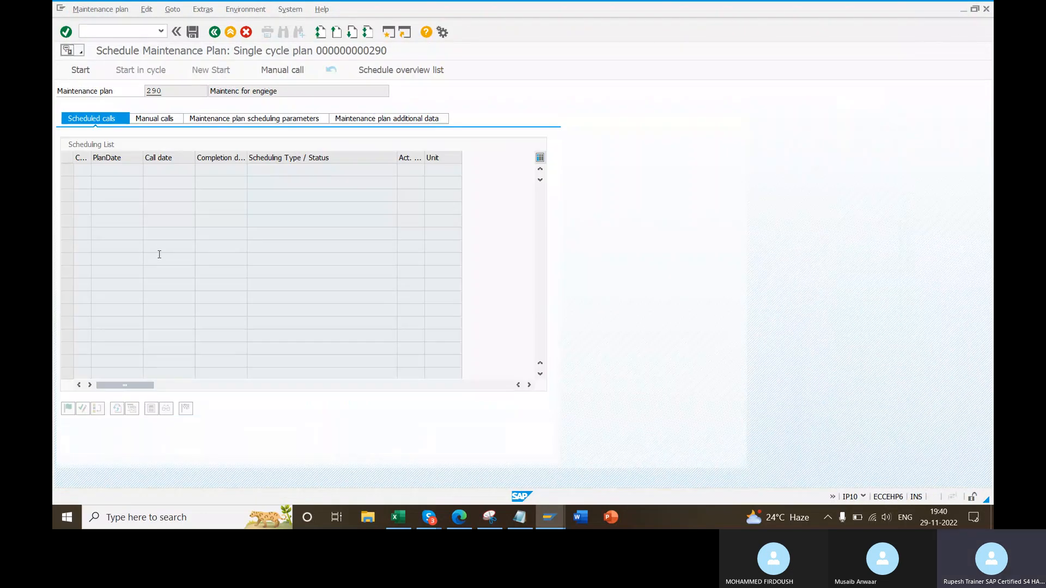
left_click_drag(183, 91, 126, 94)
left_click(85, 73)
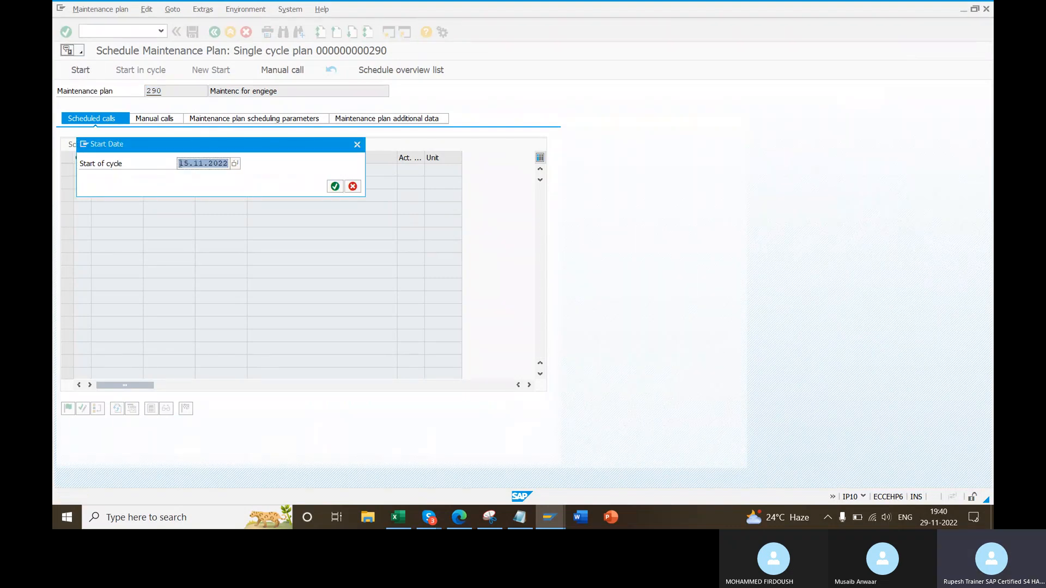
left_click_drag(180, 163, 228, 164)
- Switch to the SAP PM (2) workbook in Excel and enter "Preventive" in C1475, below the scheduling notes
left_click(398, 517)
left_click(321, 331)
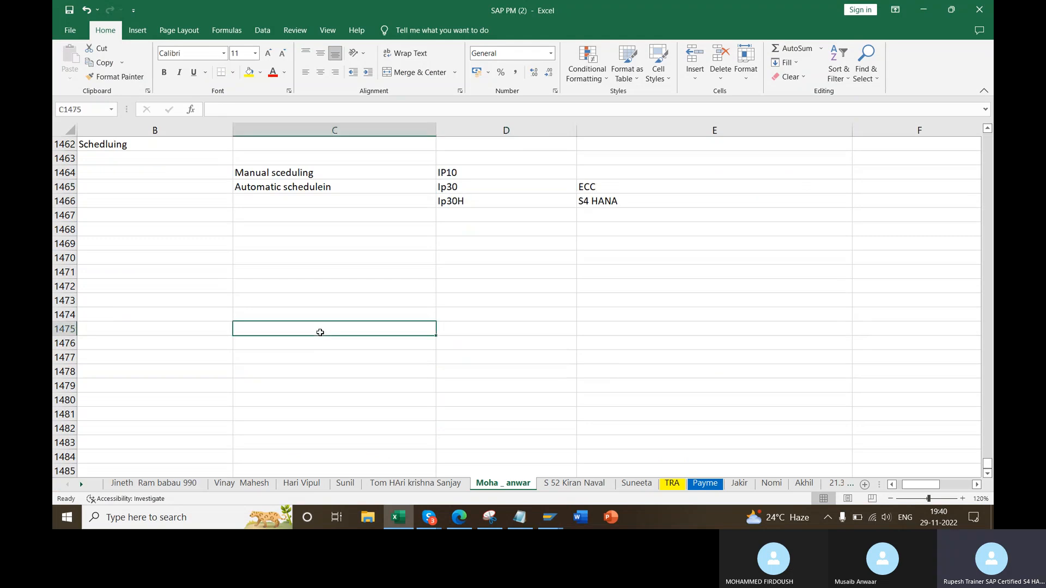
type("P")
key("BackSpace")
type("PRevein")
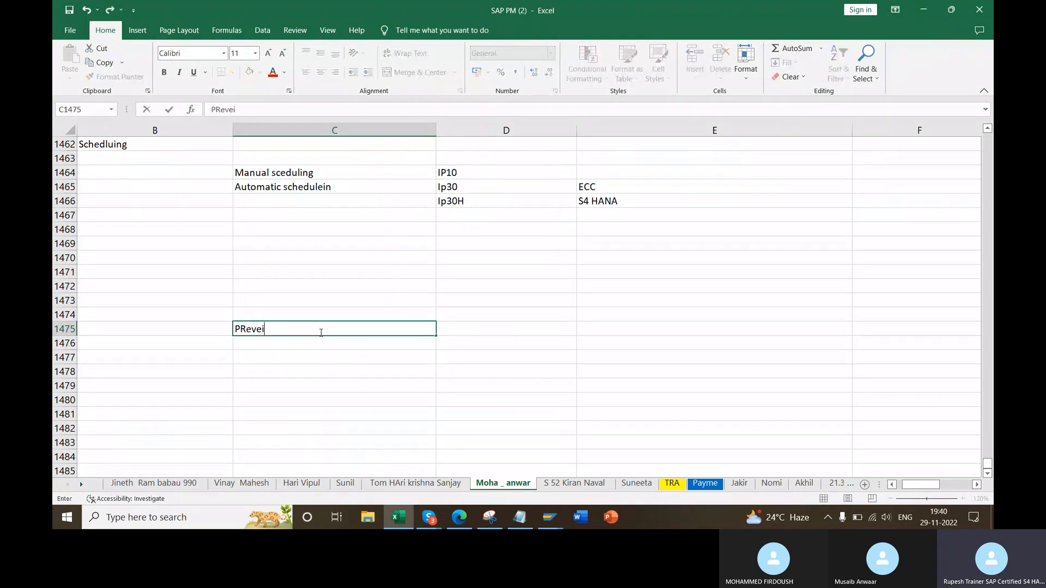
key("BackSpace")
key("BackSpace")
key("BackSpace")
type("n")
key("BackSpace")
type("entive")
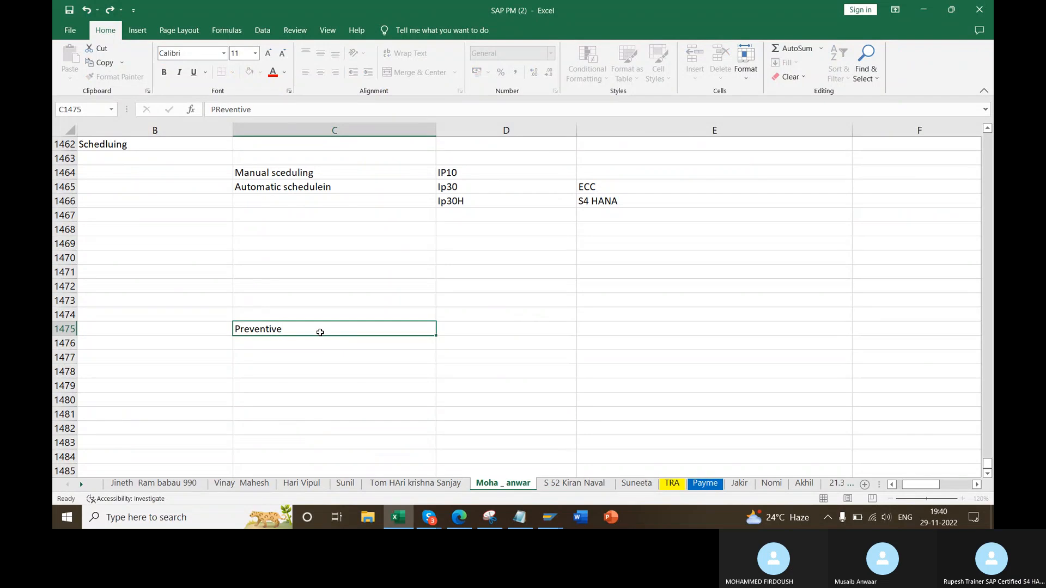
- Enter "Data plays the game" in D1475, beside the Preventive entry
key("Tab")
type("Data")
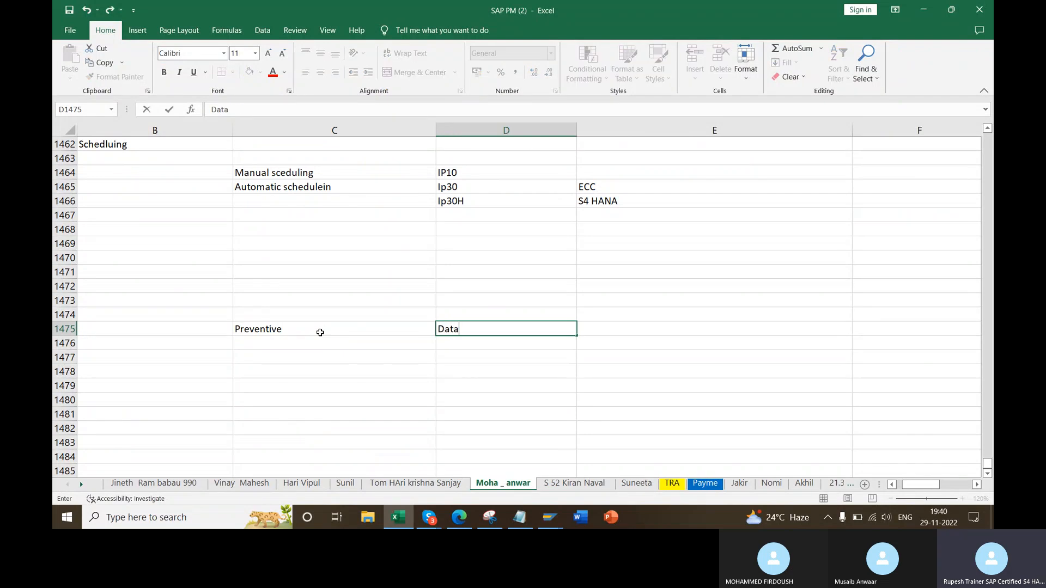
type(" plays the games")
key("BackSpace")
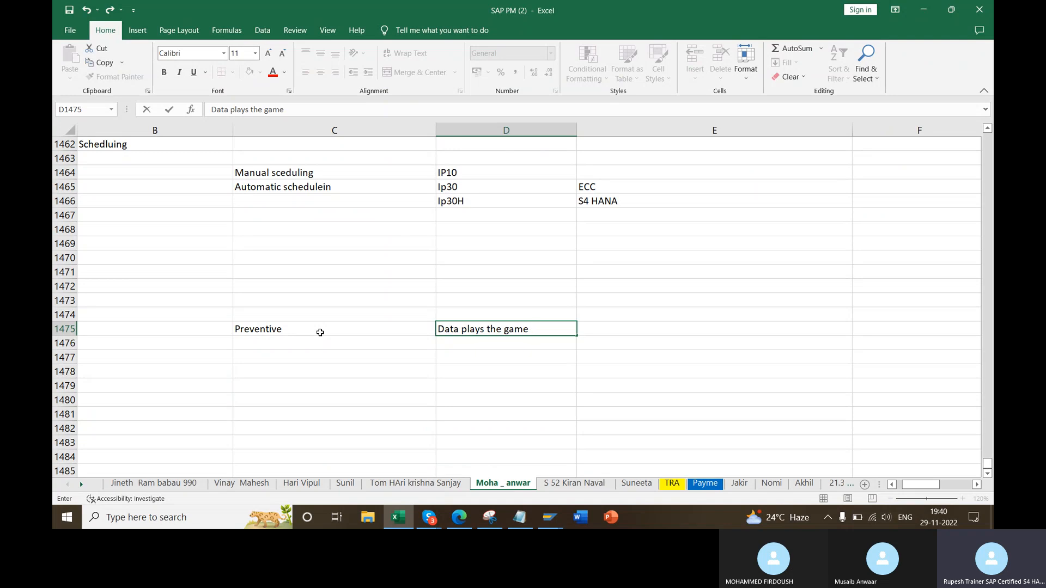
key("Return")
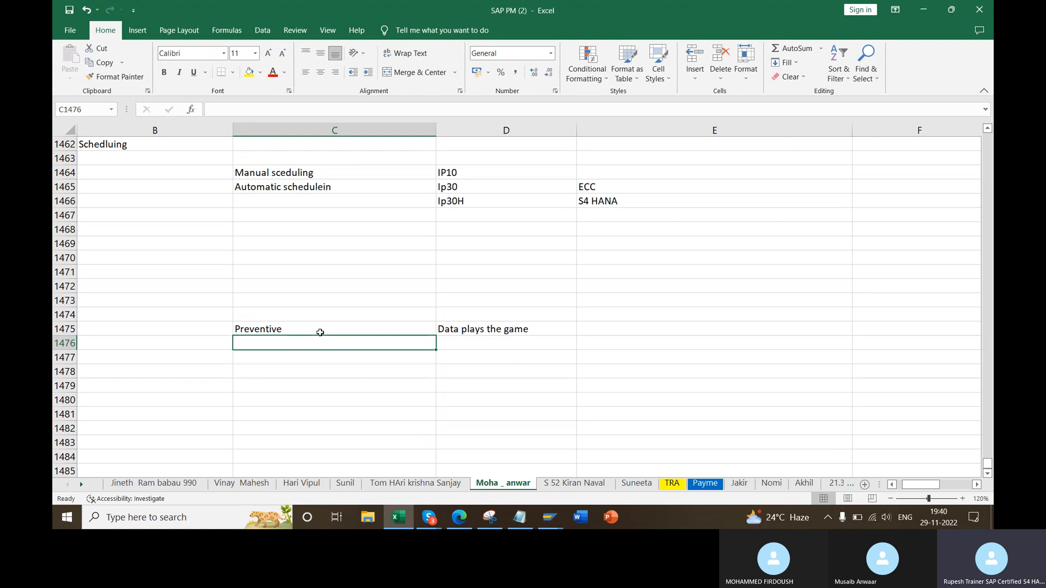
- Return to the SAP scheduling session and accept 15.11.2022 as plan 290's start of cycle
key("alt+Tab")
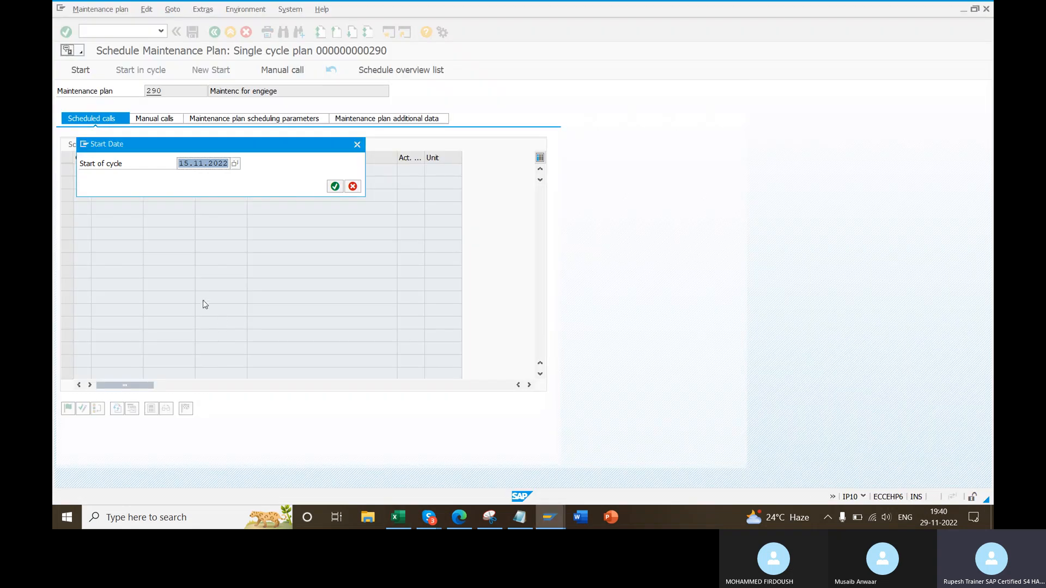
left_click_drag(145, 145, 267, 159)
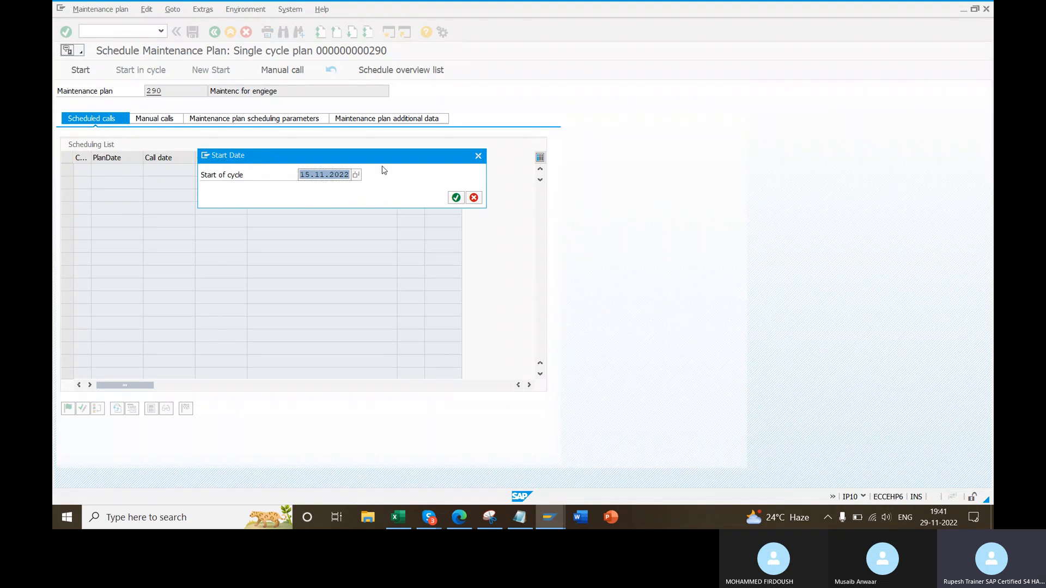
left_click(456, 197)
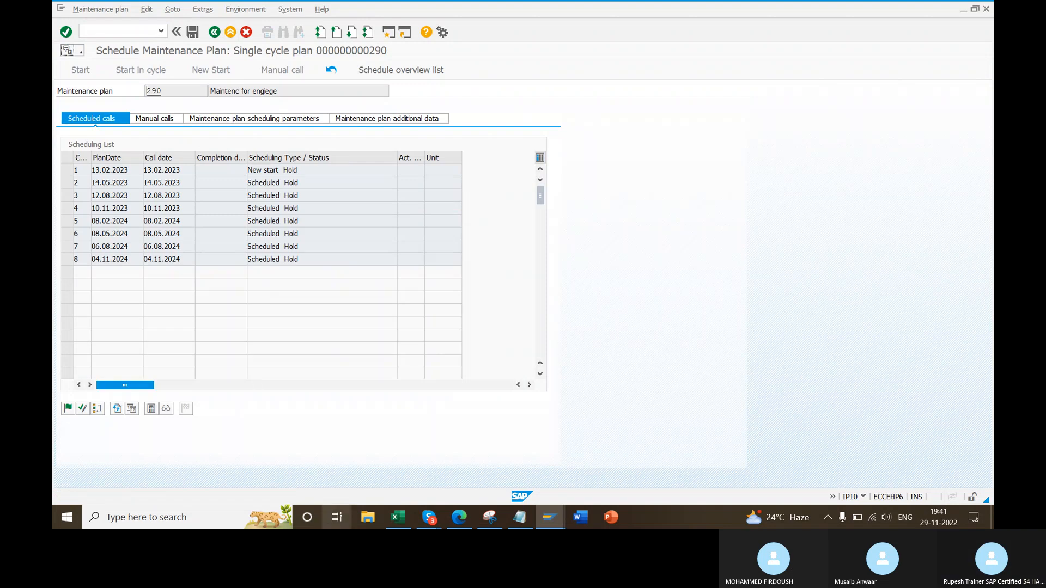
- Review the cycle length, scheduling period and work order notes in the Excel workbook, and return to SAP
left_click(398, 517)
scroll(580, 252, "up", 5)
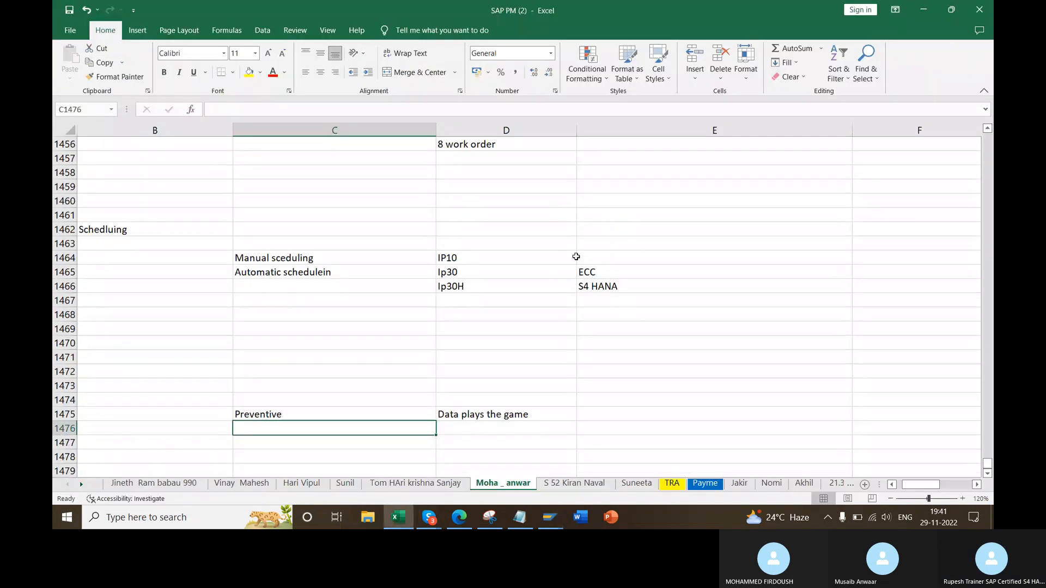
left_click(397, 215)
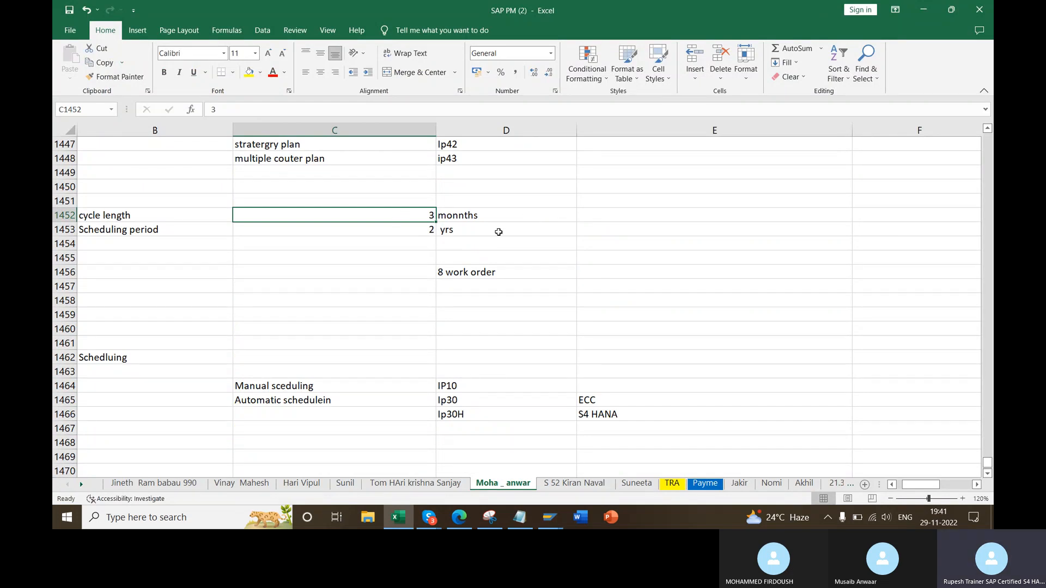
left_click(406, 233)
left_click(473, 272)
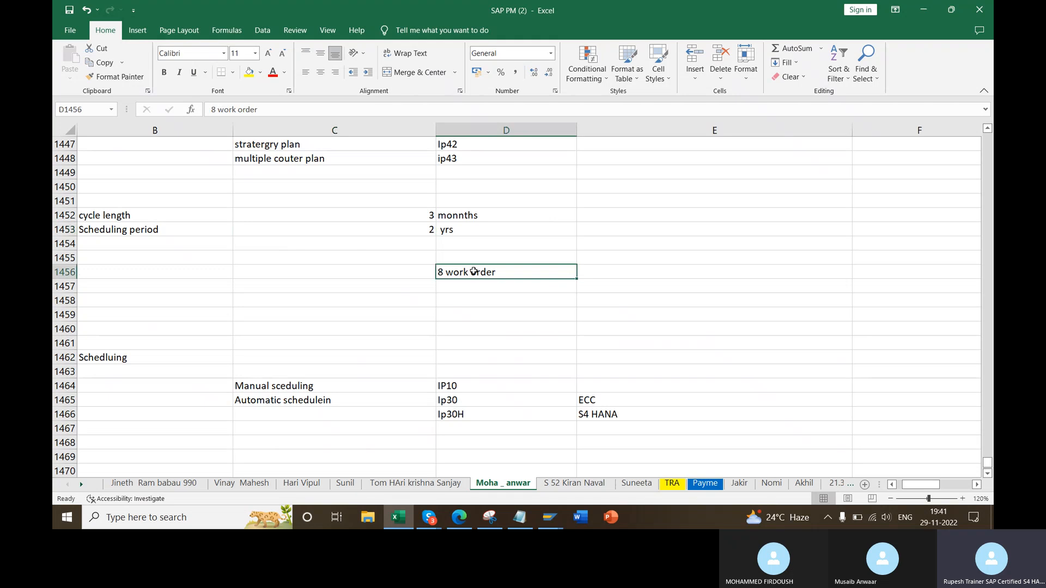
key("alt+Tab")
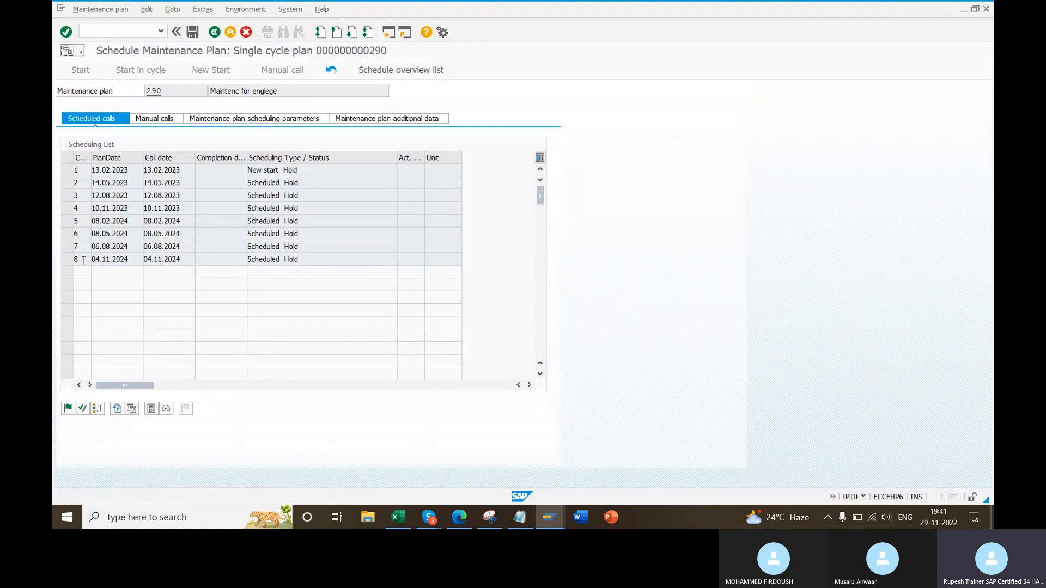
- Check the start of cycle in the Snipping Tool capture and in plan 290's scheduling parameters, and return to the scheduled calls
left_click(490, 517)
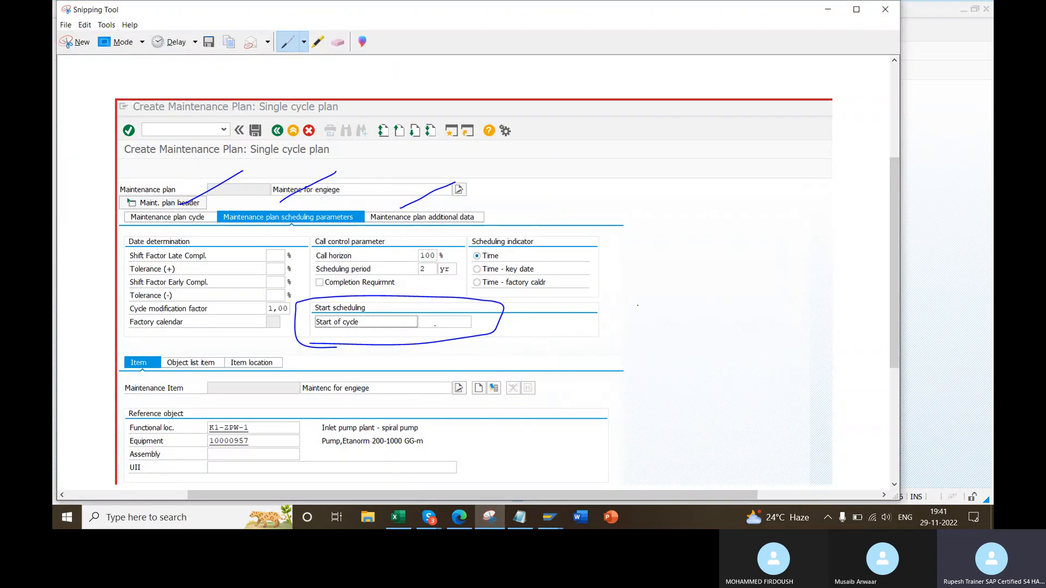
left_click(940, 228)
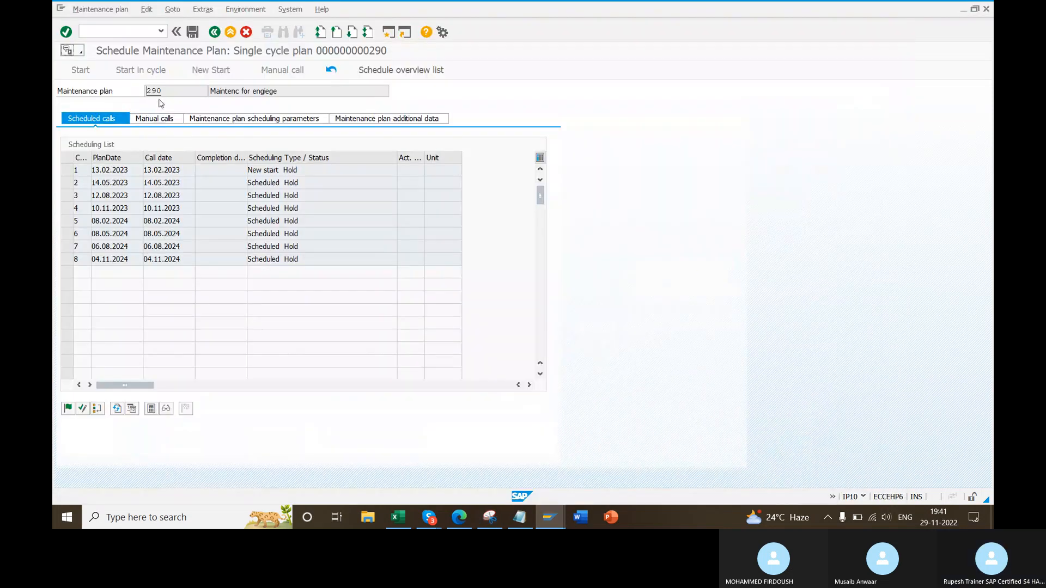
left_click(229, 117)
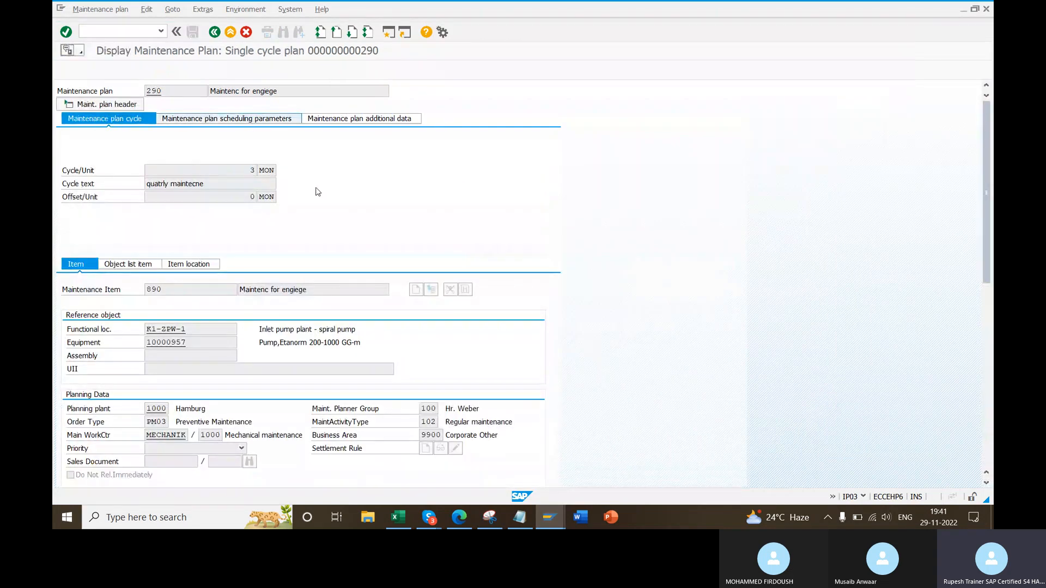
left_click_drag(357, 223, 462, 223)
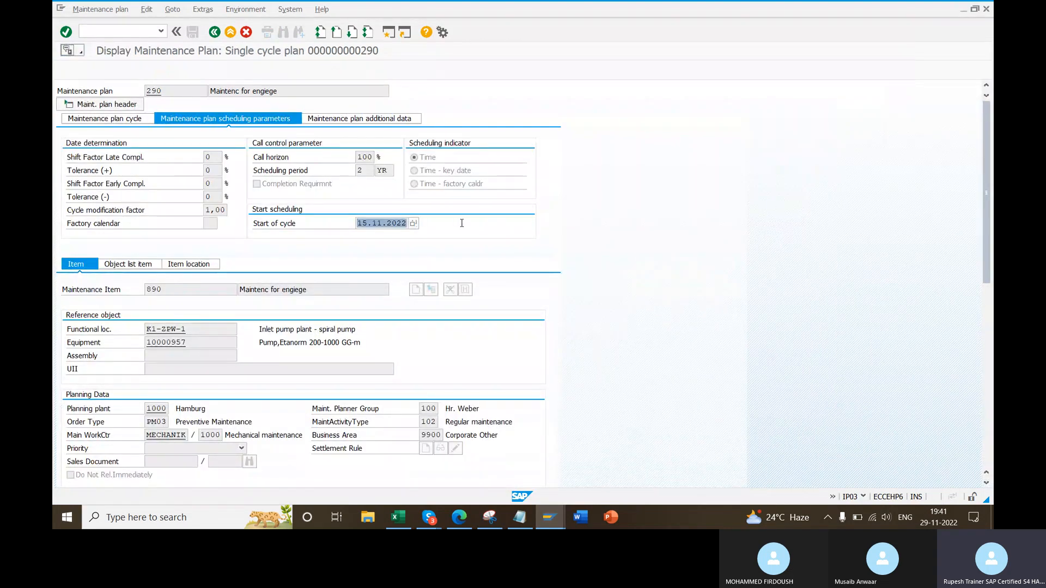
right_click(633, 131)
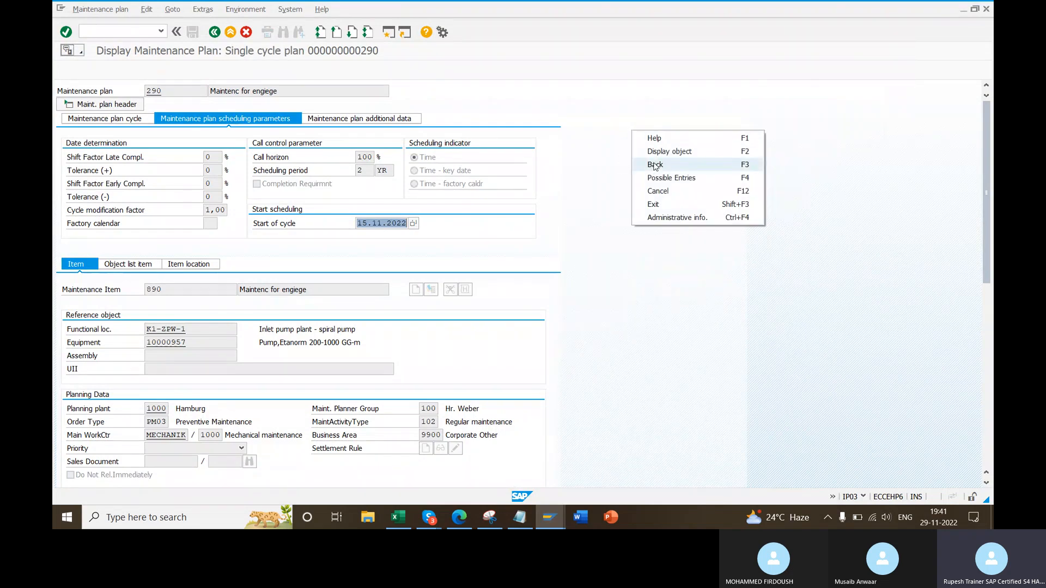
left_click(655, 165)
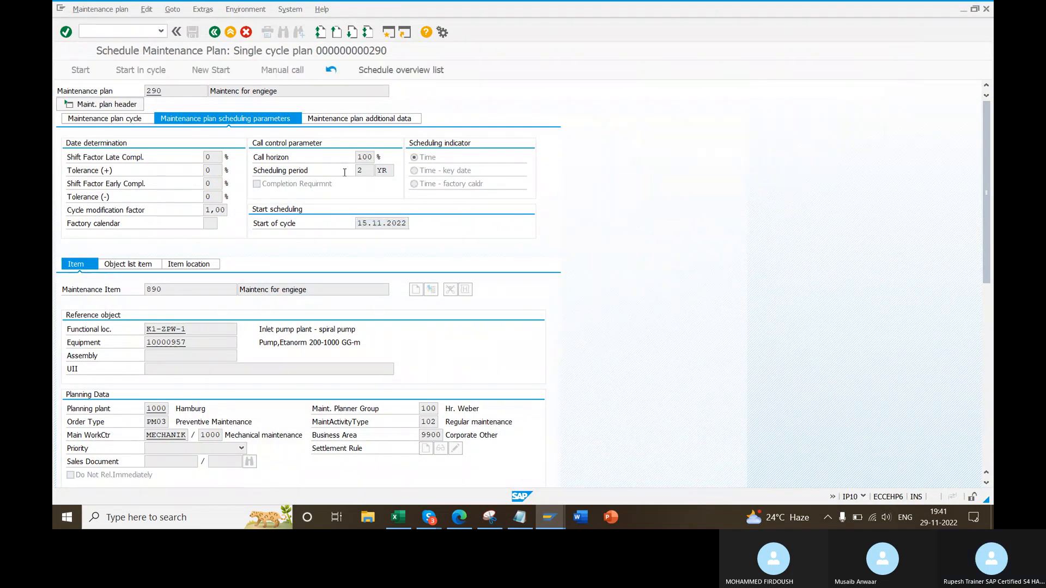
- Review the call date of each scheduled call in plan 290's scheduling list, from the first through the eighth
double_click(186, 174)
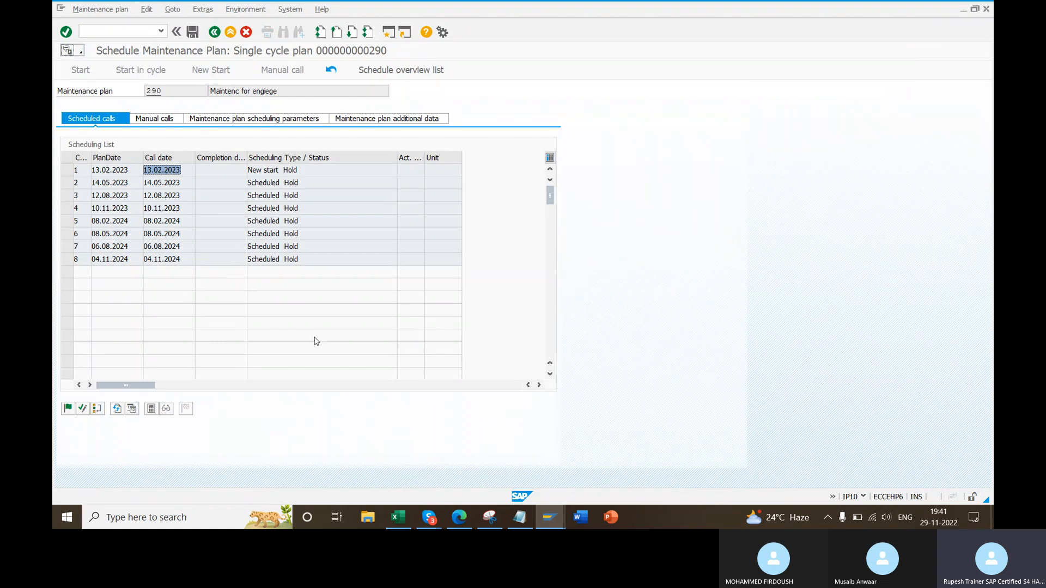
double_click(146, 183)
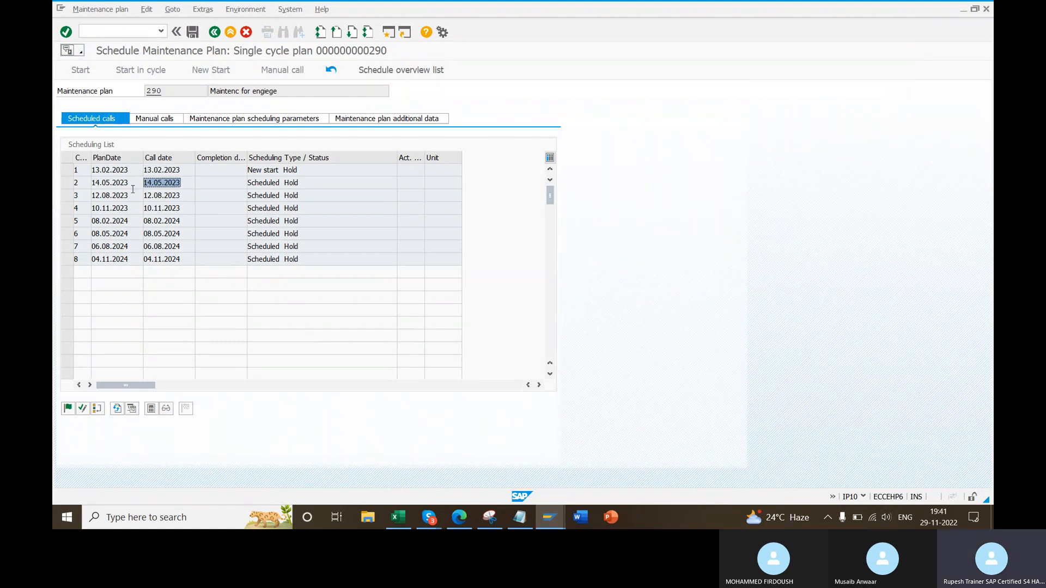
double_click(145, 196)
double_click(183, 208)
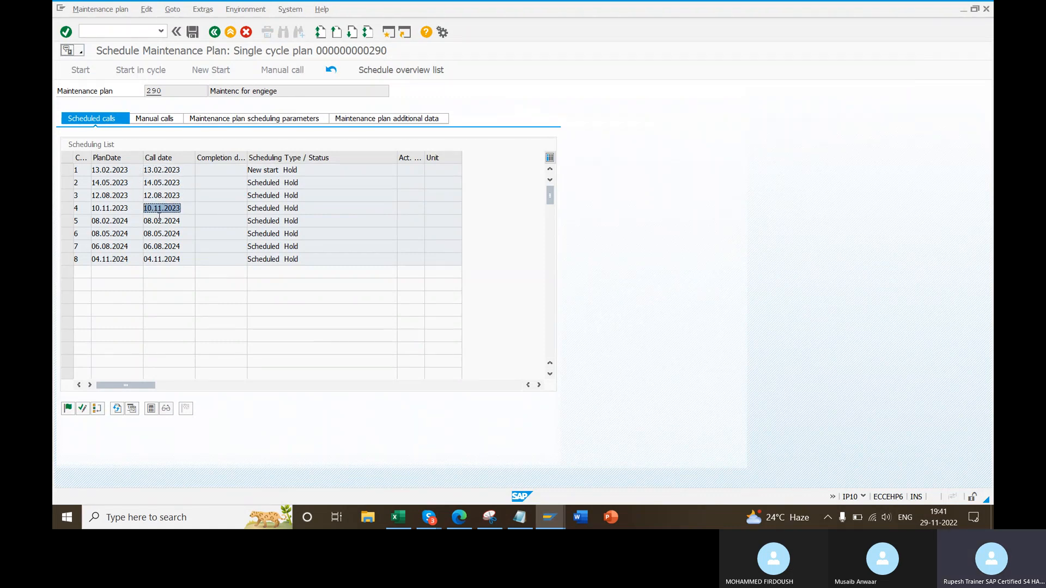
double_click(166, 221)
double_click(158, 234)
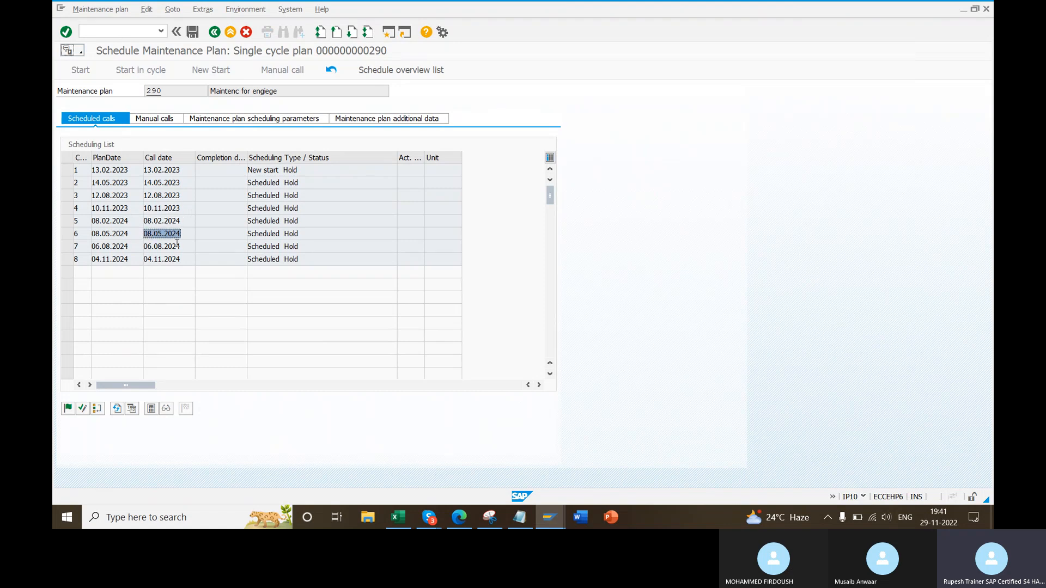
double_click(159, 248)
double_click(180, 259)
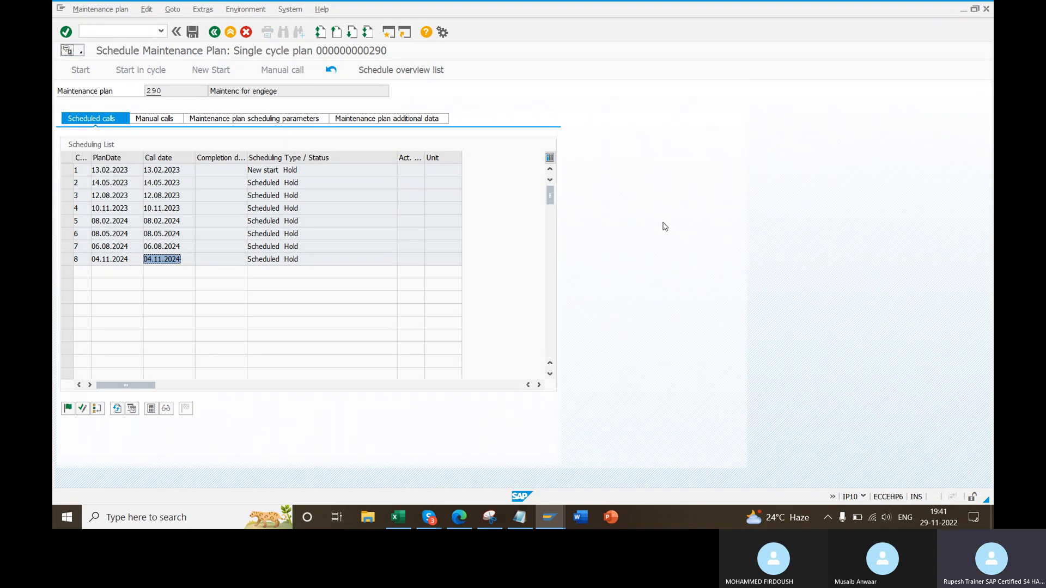
- Widen the Call Number column of the scheduling list and go through call numbers 1 to 8
left_click_drag(91, 158, 129, 158)
left_click(90, 171)
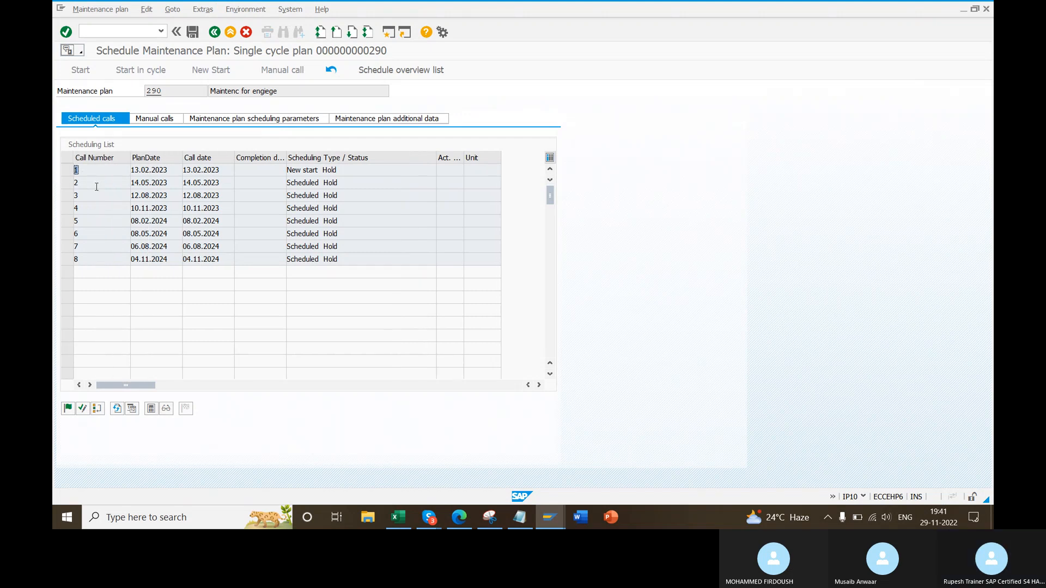
left_click(95, 183)
key("Down")
key("Down")
key("Down")
key("Down")
key("Down")
left_click(69, 259)
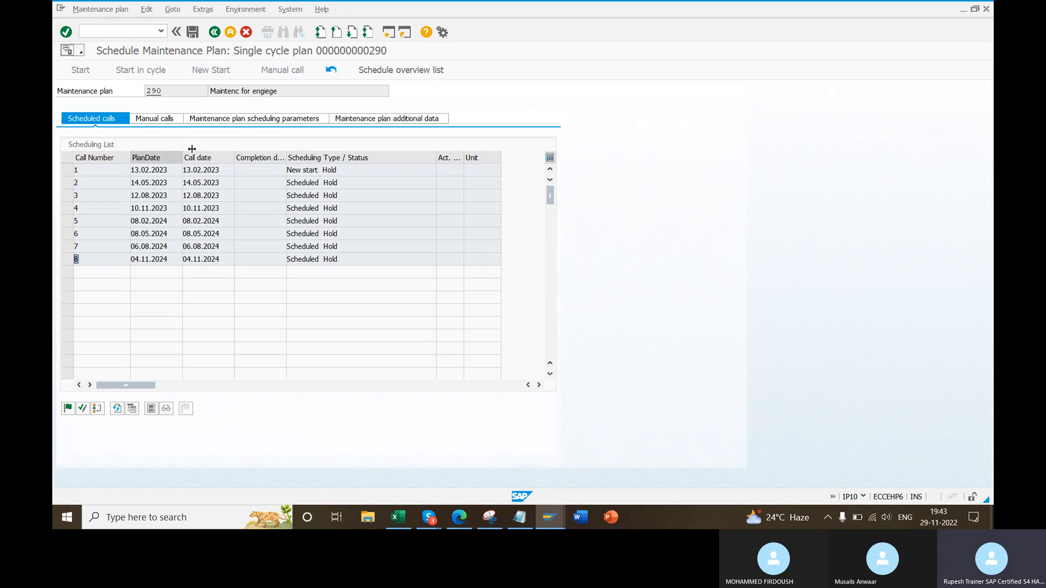
- Display plan 290's scheduling parameters, then circle "Time - key date" and mark "Time - factory caldr" with the pen in the Snipping Tool capture
double_click(154, 91)
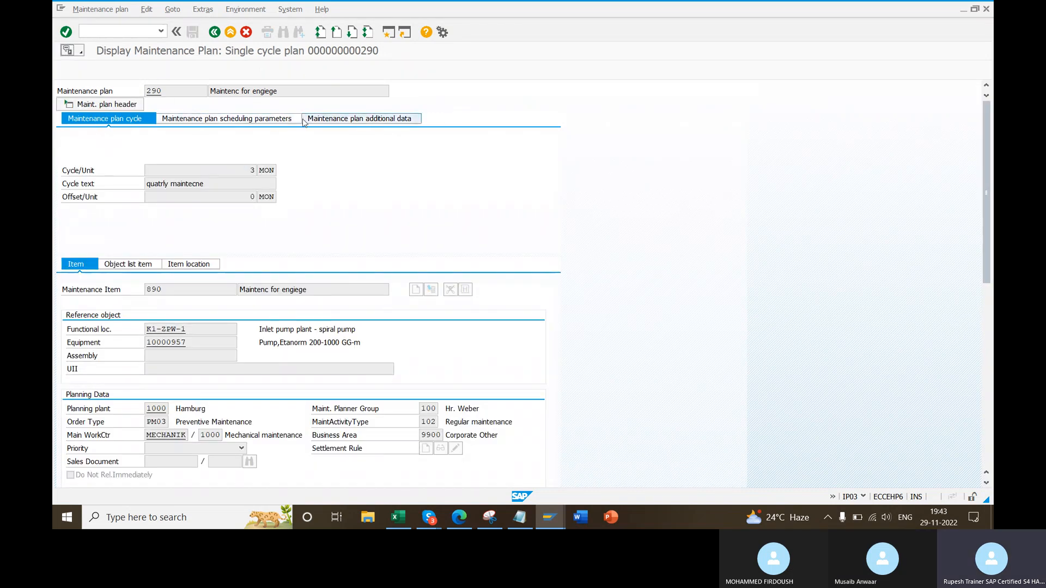
left_click(275, 122)
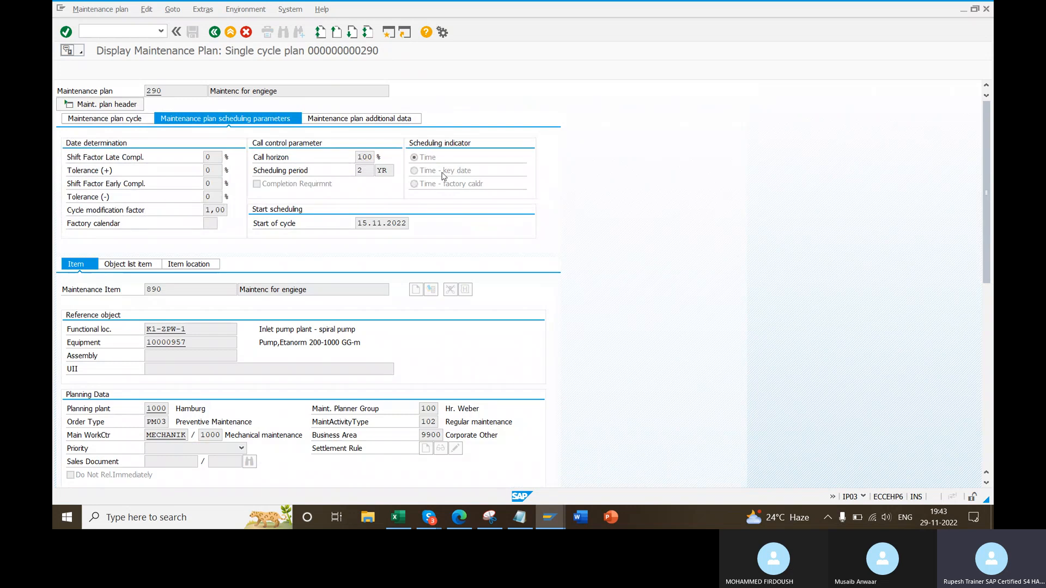
left_click(489, 517)
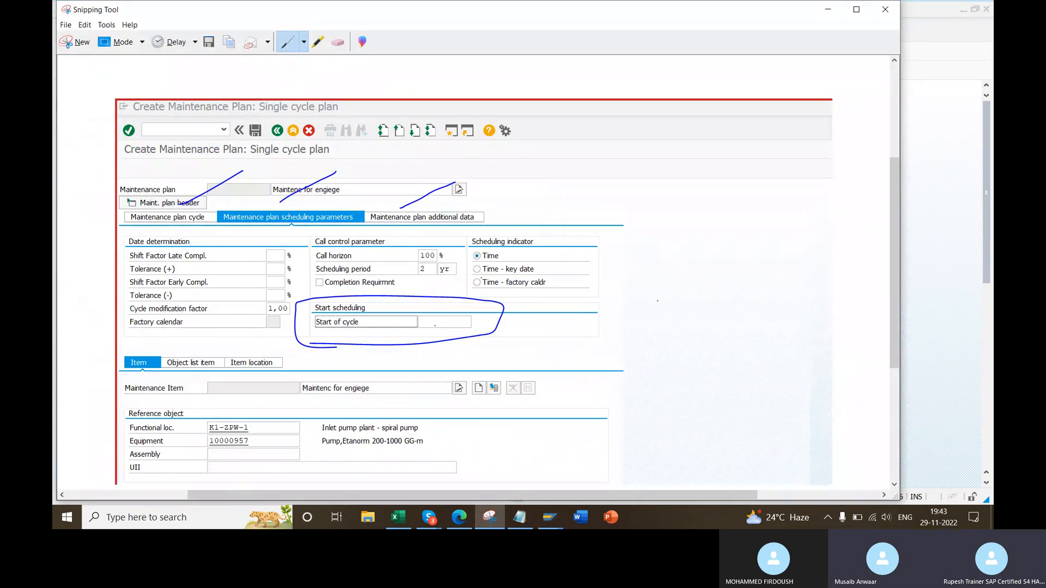
mouse_move(470, 280)
left_mouse_down()
mouse_move(546, 268)
mouse_move(480, 263)
left_mouse_up()
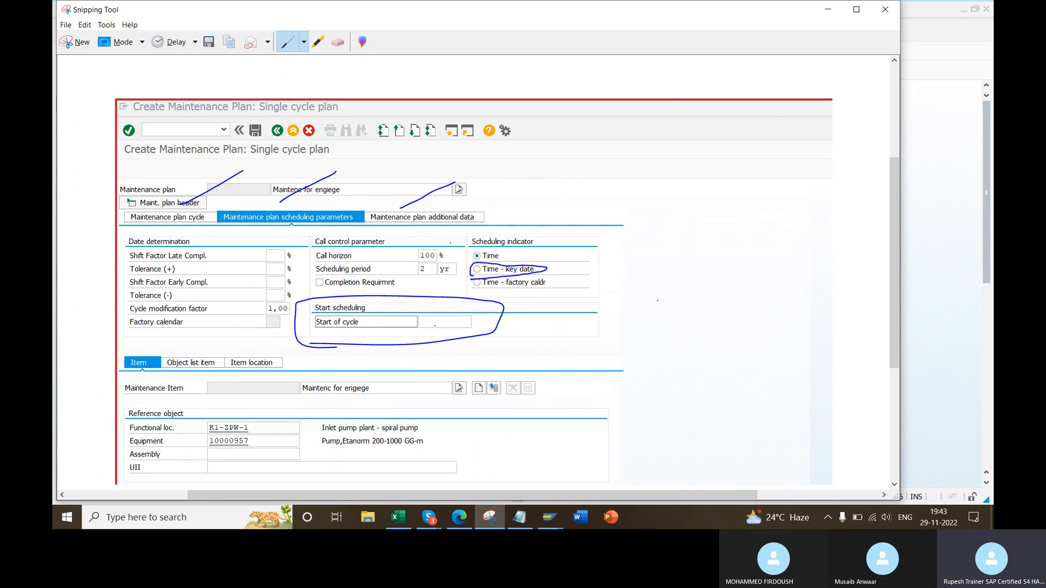
left_click_drag(551, 283, 628, 283)
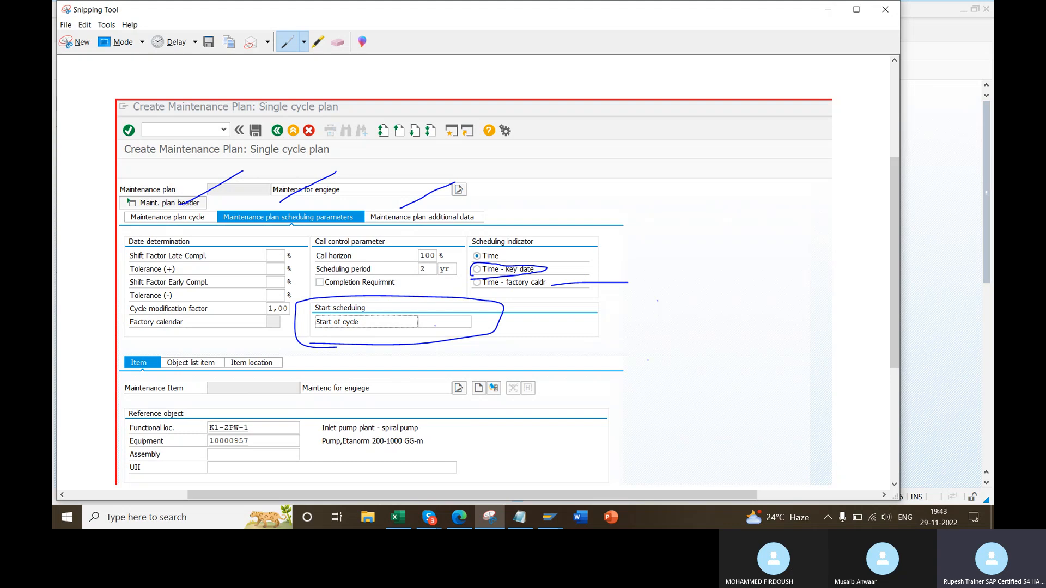
- Mark the "Scheduling indicator" heading and its Time options with the pen in the Snipping Tool capture
left_click_drag(531, 271, 542, 302)
left_click_drag(578, 237, 578, 297)
mouse_move(564, 193)
left_mouse_down()
mouse_move(566, 253)
mouse_move(468, 244)
mouse_move(558, 235)
mouse_move(560, 248)
left_mouse_up()
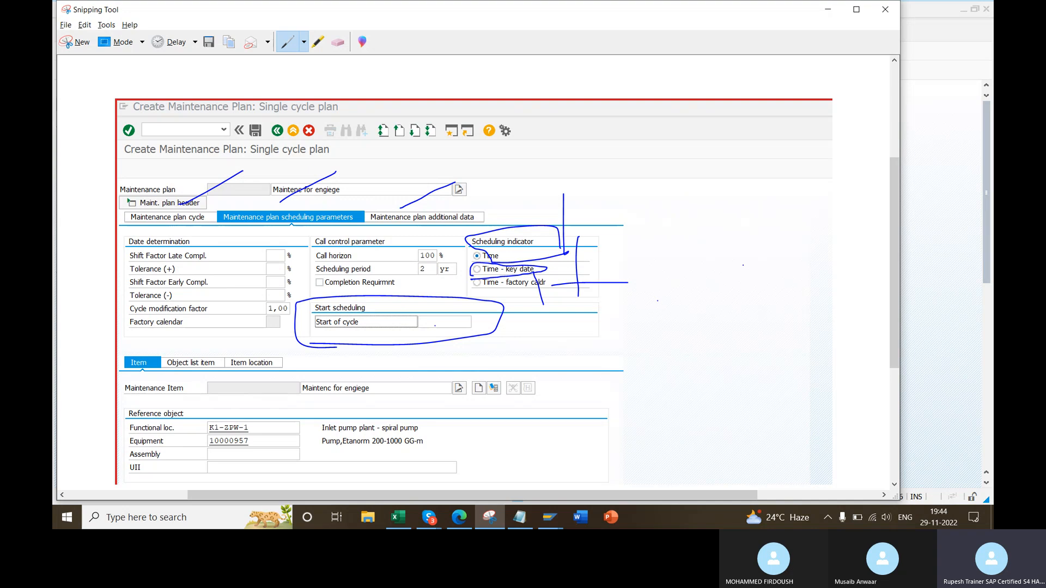
- Open the field help for plan 290's Time scheduling indicator in SAP and highlight the date details in the Time and Key date examples
key("alt+Tab")
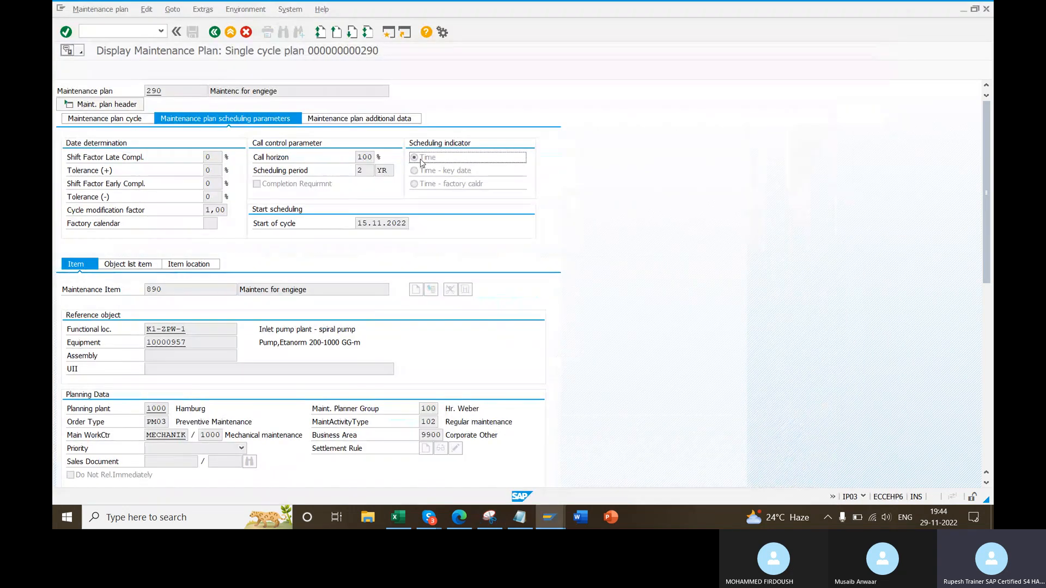
key("F1")
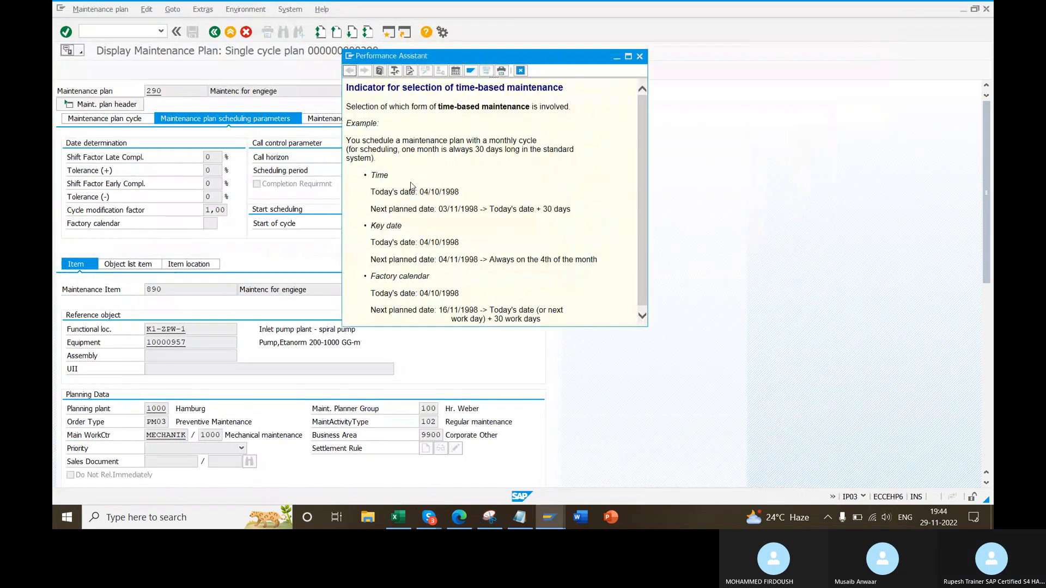
scroll(508, 221, "down", 1)
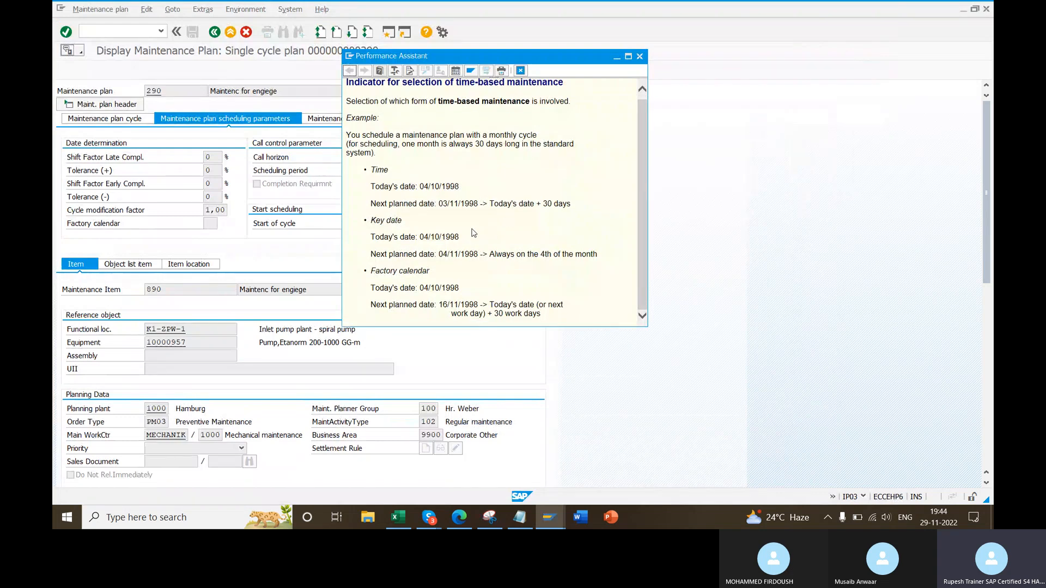
left_click_drag(400, 186, 459, 186)
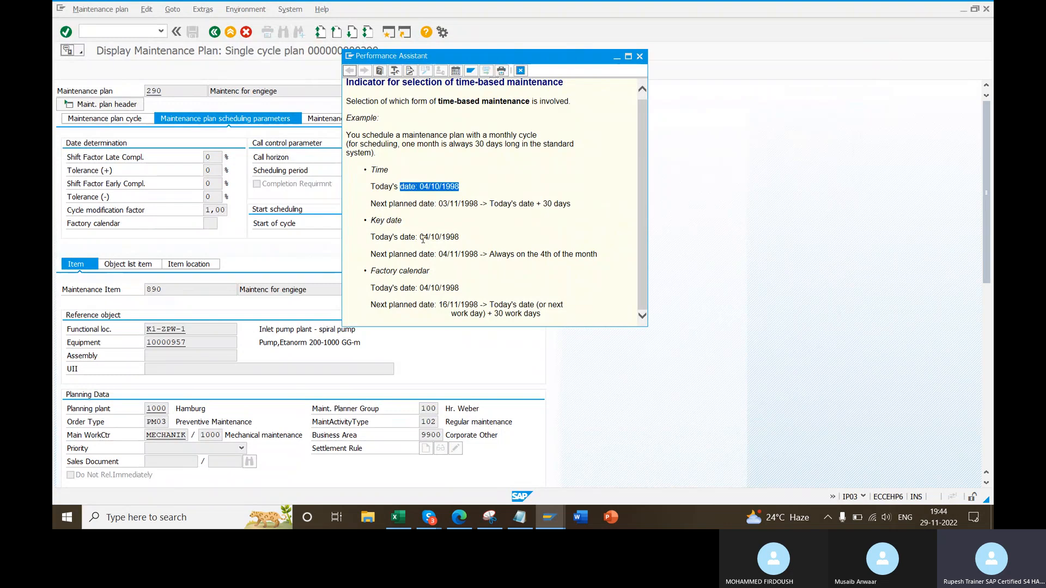
left_click_drag(420, 238, 466, 237)
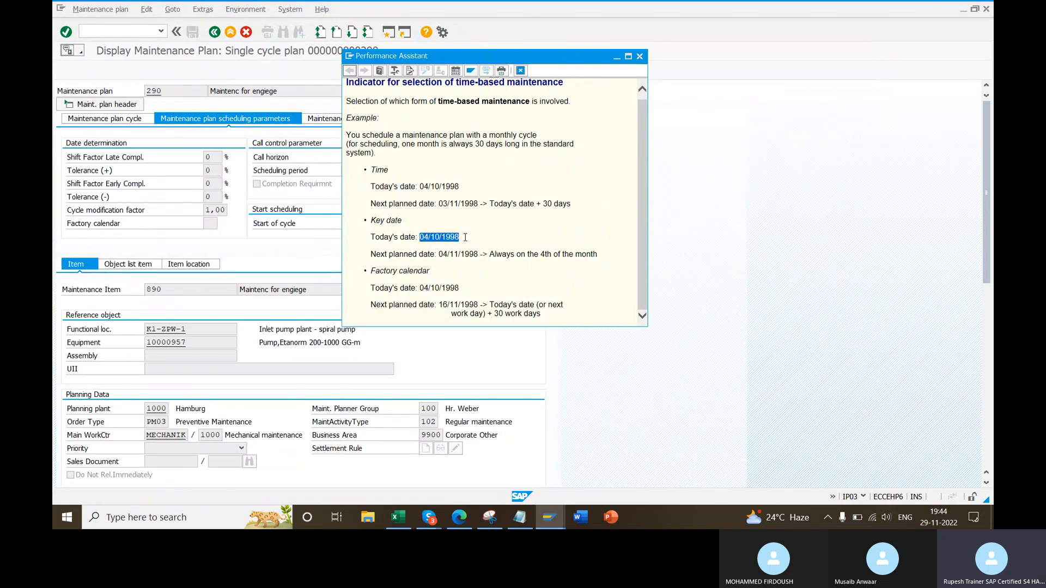
left_click_drag(480, 255, 599, 255)
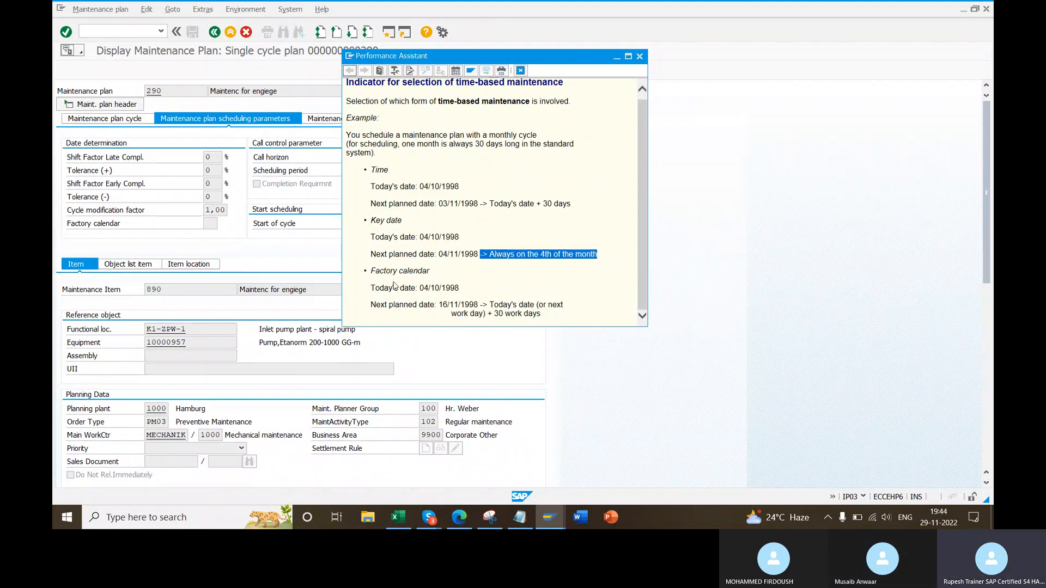
- Highlight the Factory calendar heading and its next planned date in the scheduling indicator help, and close the help
left_click_drag(370, 270, 453, 276)
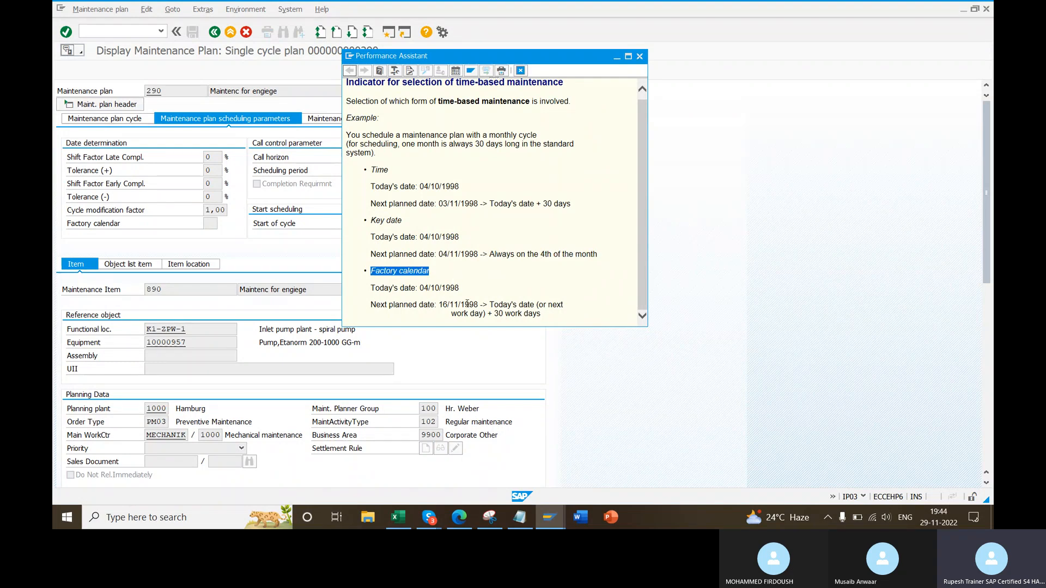
left_click_drag(419, 287, 480, 305)
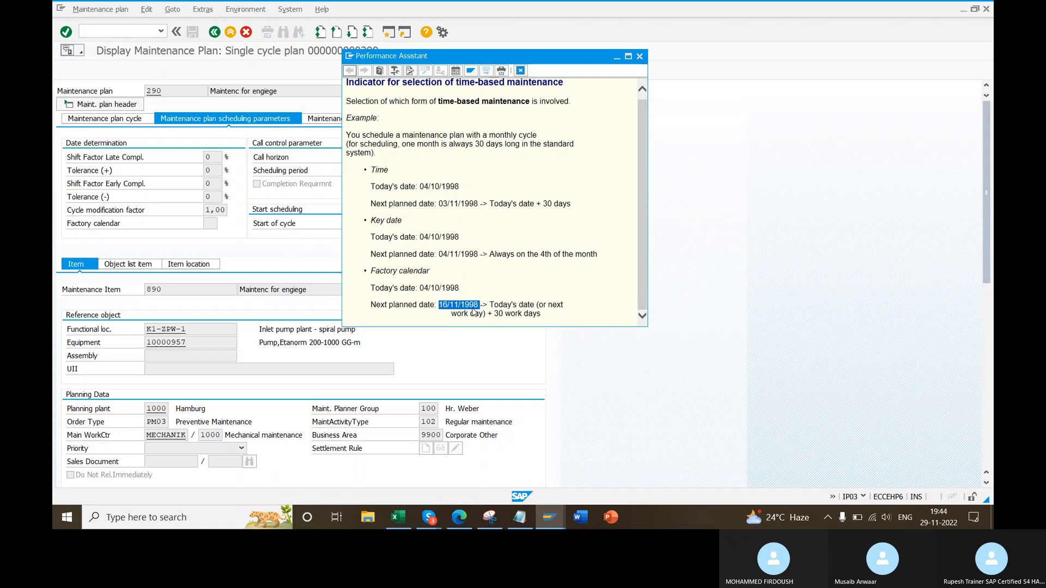
left_click_drag(420, 288, 480, 305)
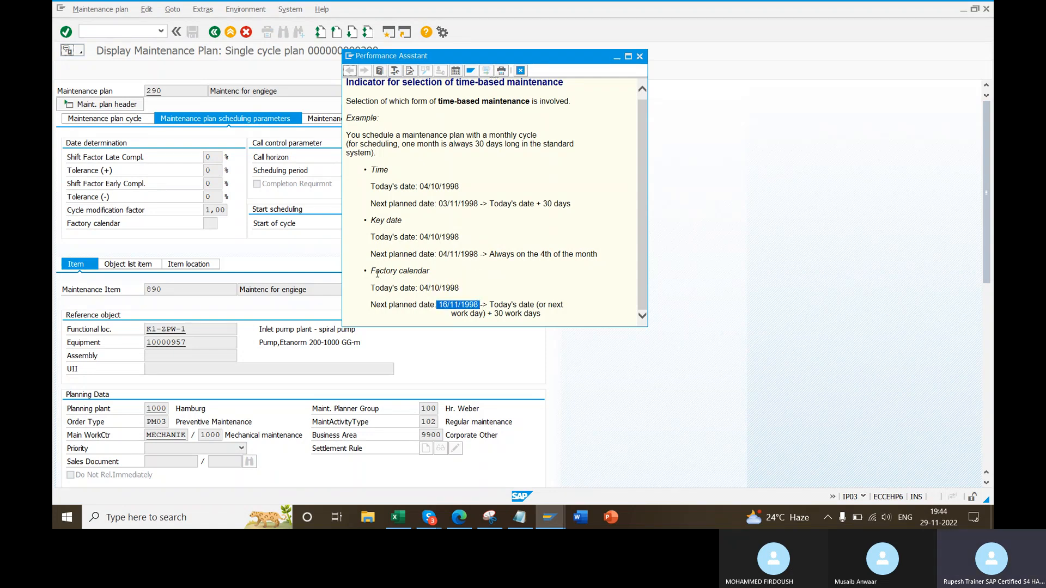
left_click_drag(371, 271, 430, 271)
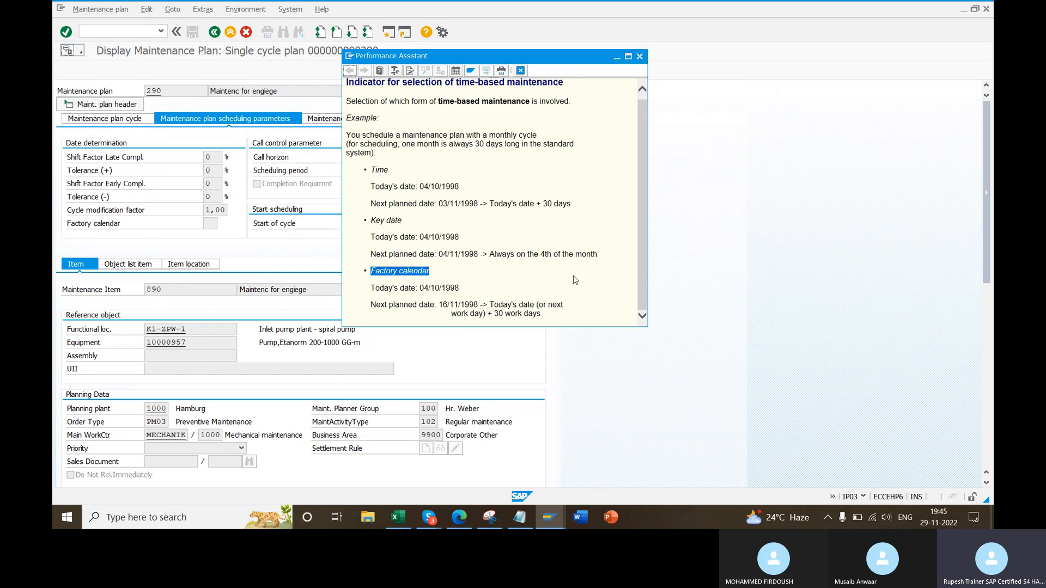
left_click(639, 56)
- Return to the scheduled calls of maintenance plan 290, release call number 1 and save the scheduling
left_click(550, 516)
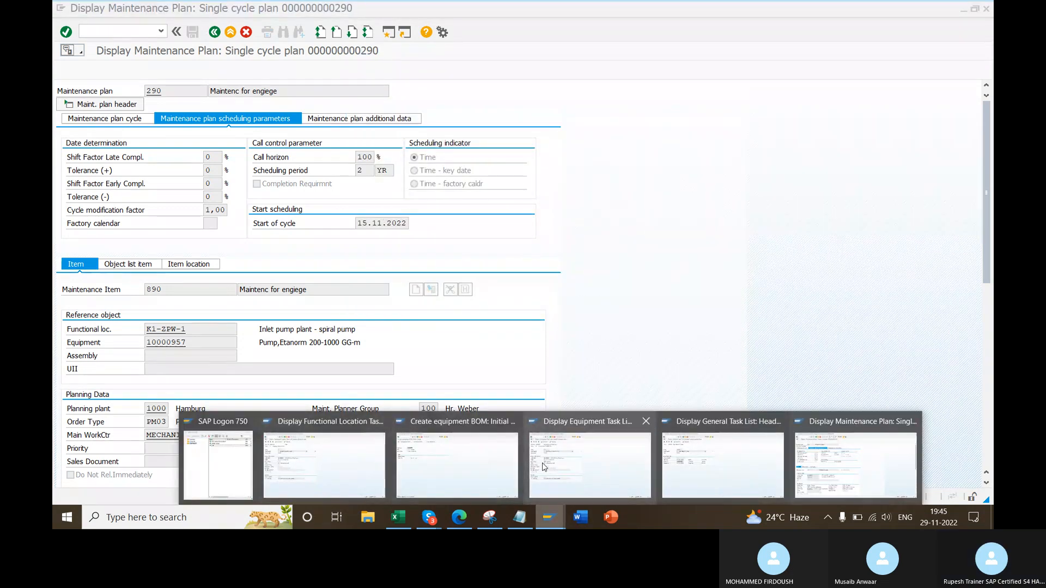
mouse_move(544, 466)
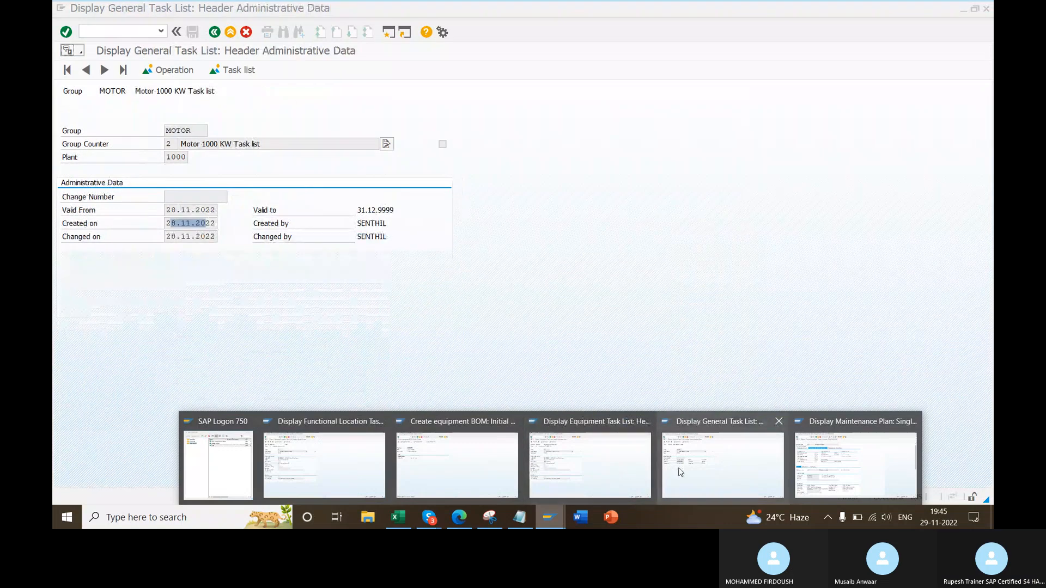
left_click(855, 466)
right_click(683, 234)
left_click(693, 266)
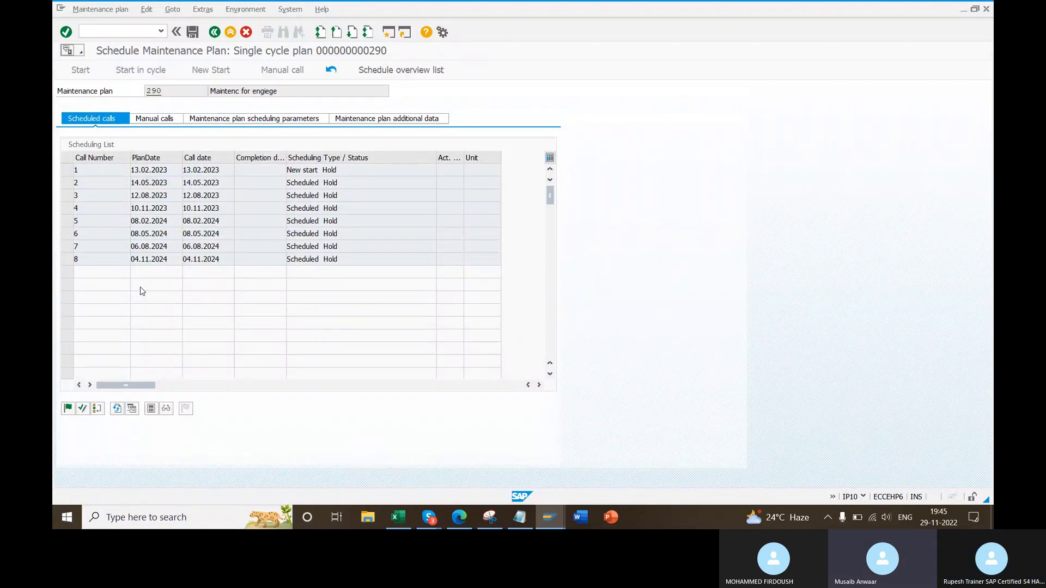
left_click(70, 171)
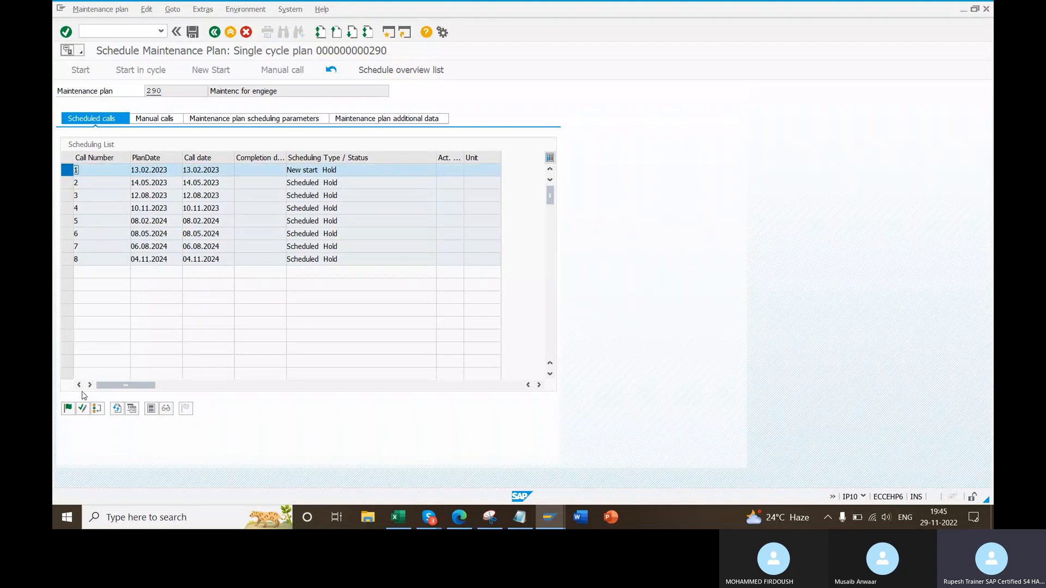
left_click(69, 409)
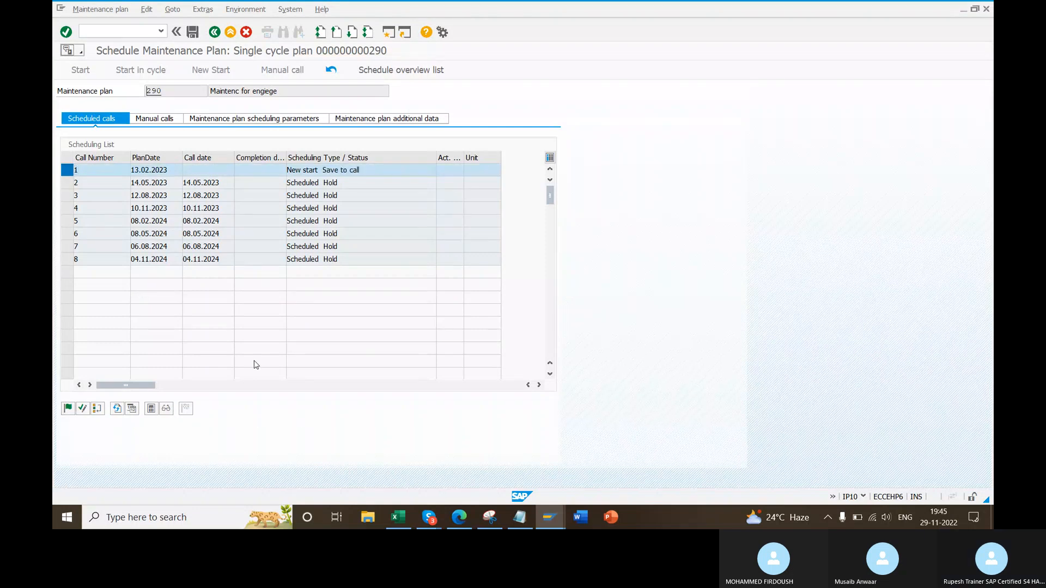
left_click(192, 31)
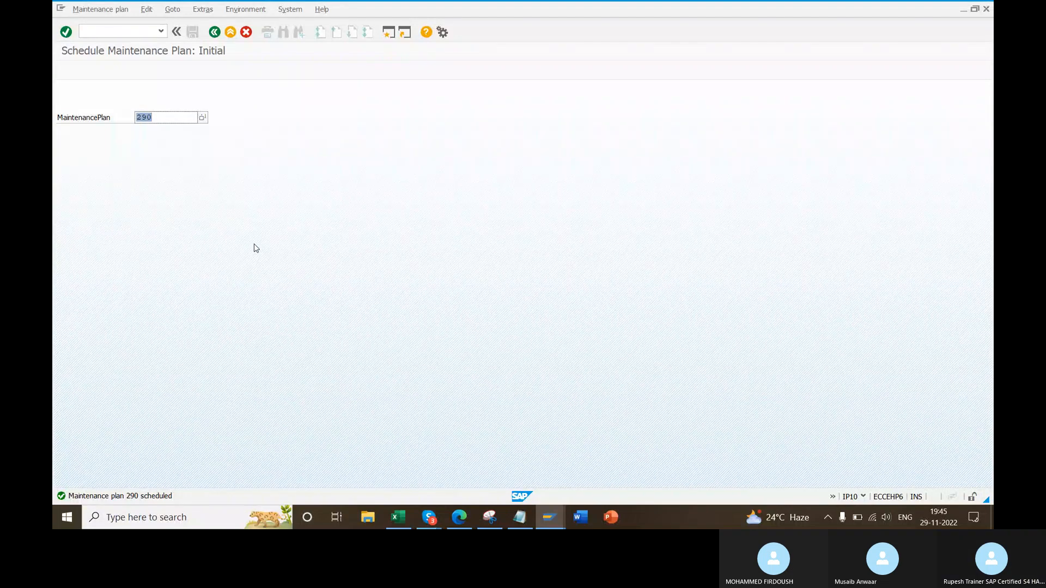
- Reopen plan 290 for scheduling, display the maintenance plan and open the task list assigned to its item
key("Return")
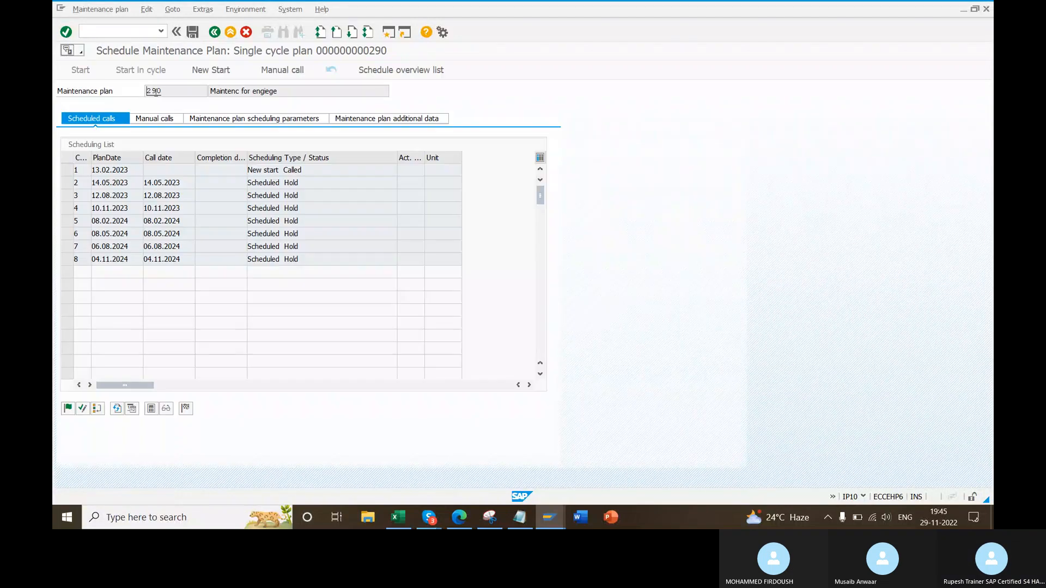
double_click(154, 91)
scroll(325, 322, "down", 5)
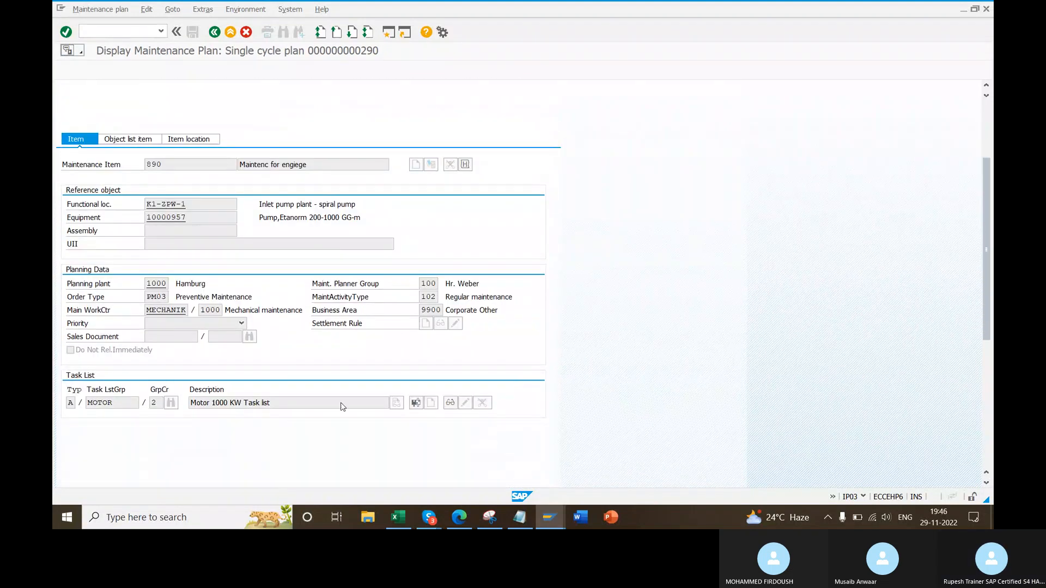
left_click(451, 402)
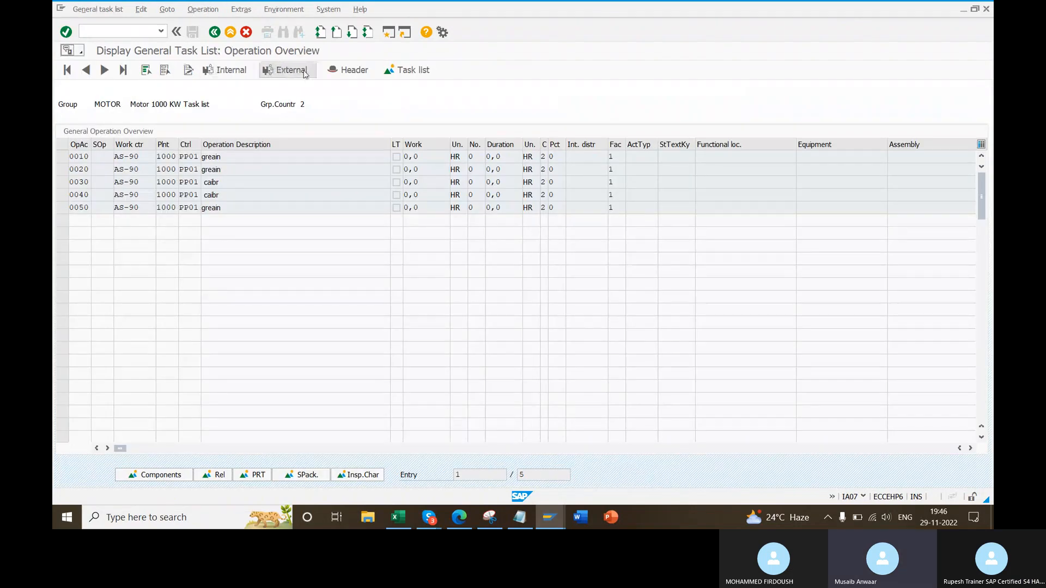
- Display the administrative data in the MOTOR task list header and check its valid-from and creation dates
left_click(347, 70)
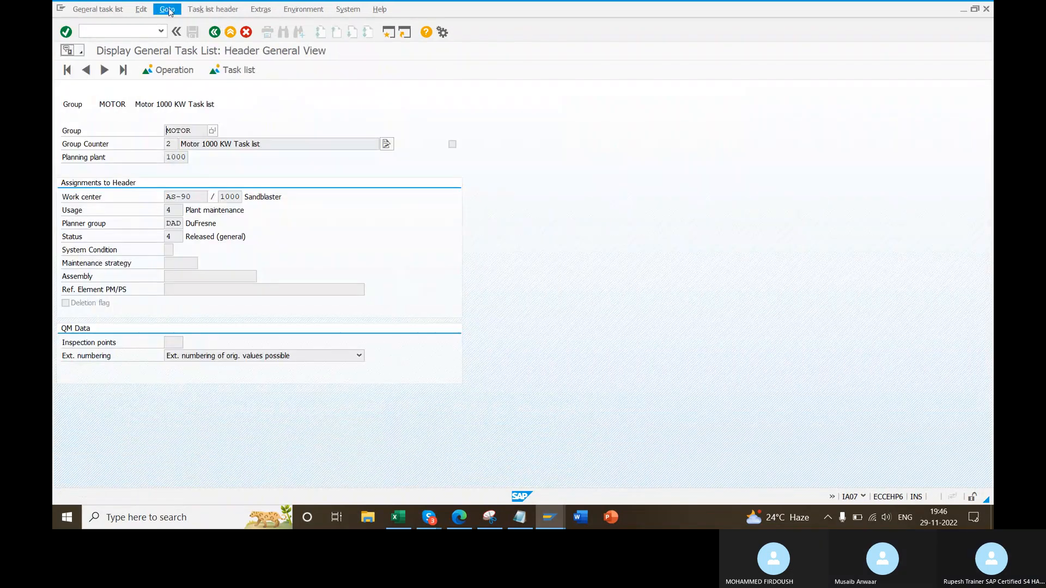
left_click(178, 11)
mouse_move(212, 10)
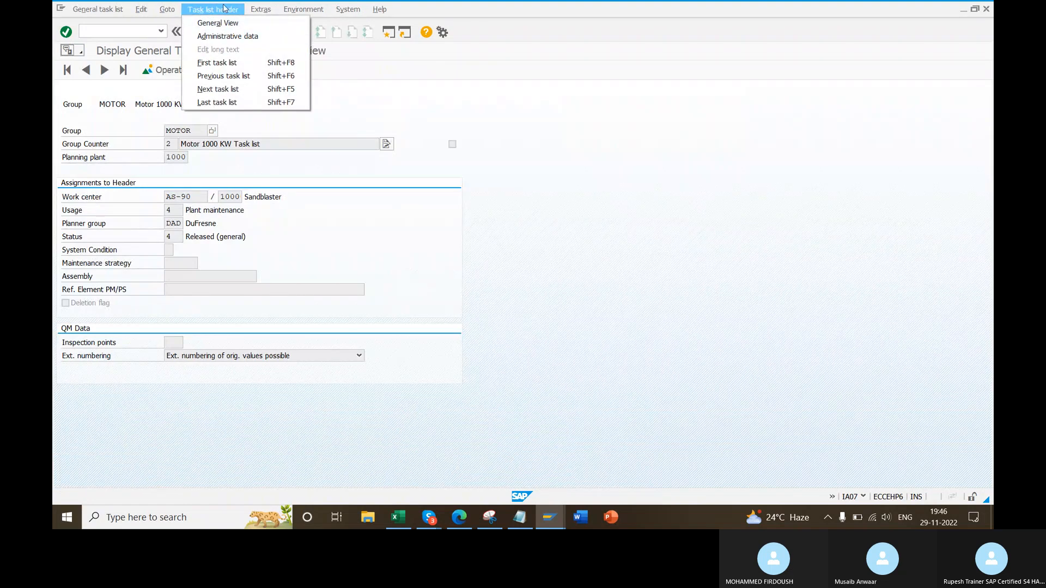
left_click(225, 37)
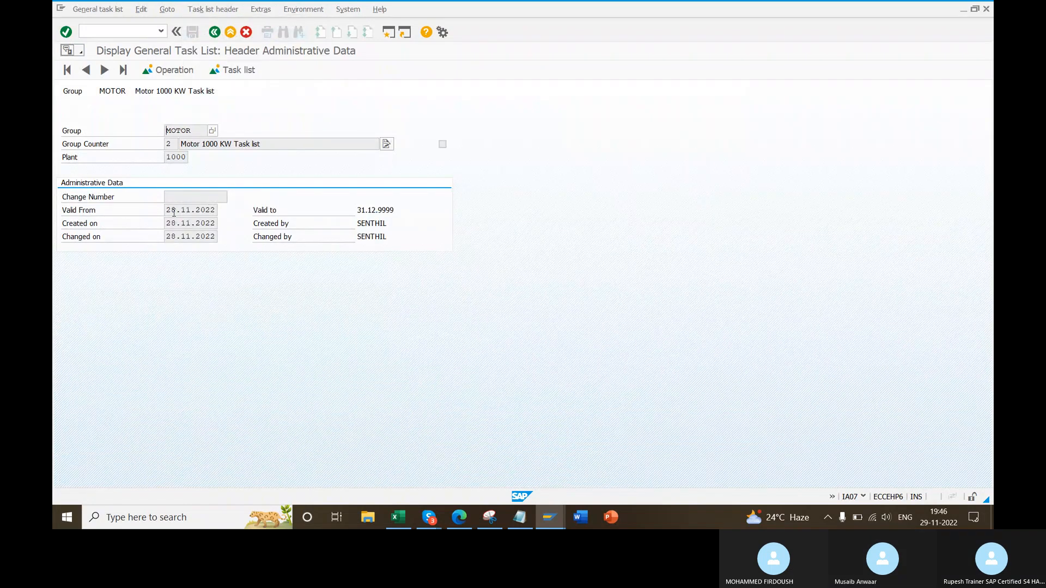
left_click_drag(174, 209, 221, 209)
left_click_drag(170, 223, 216, 224)
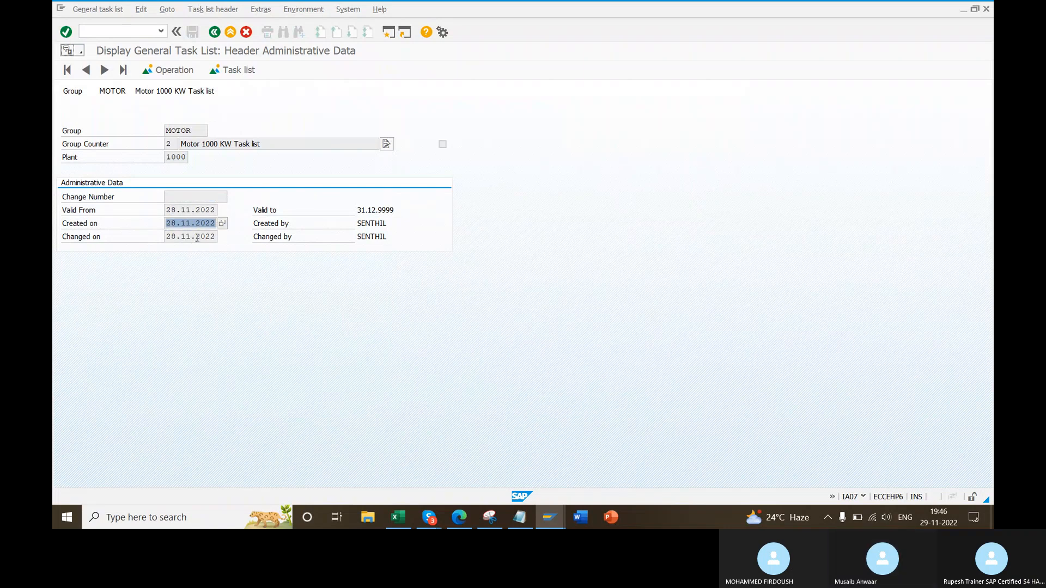
- Return to plan 290's scheduled calls and check the plan date of call number 1
left_click(215, 32)
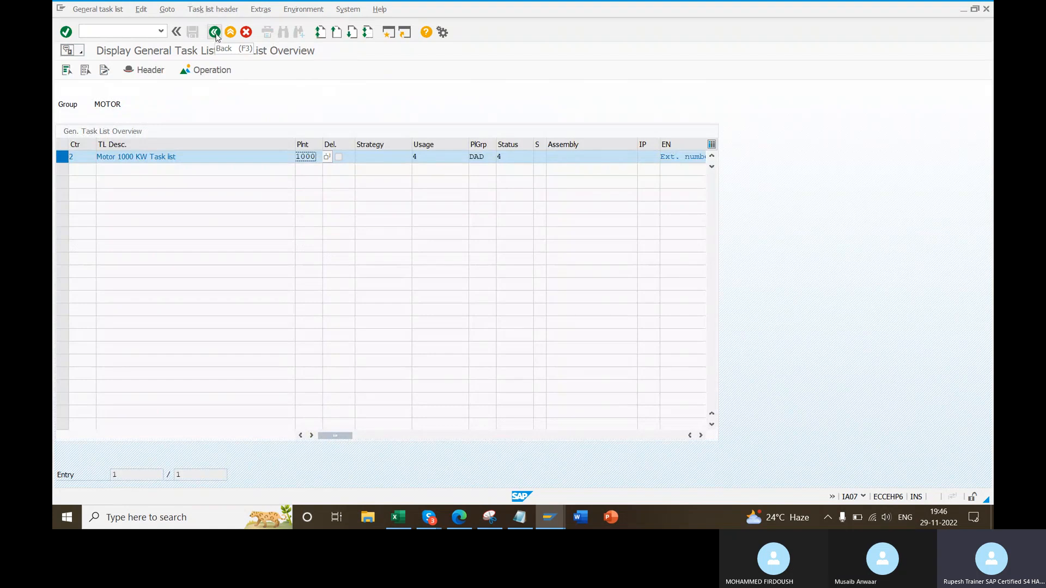
left_click(214, 32)
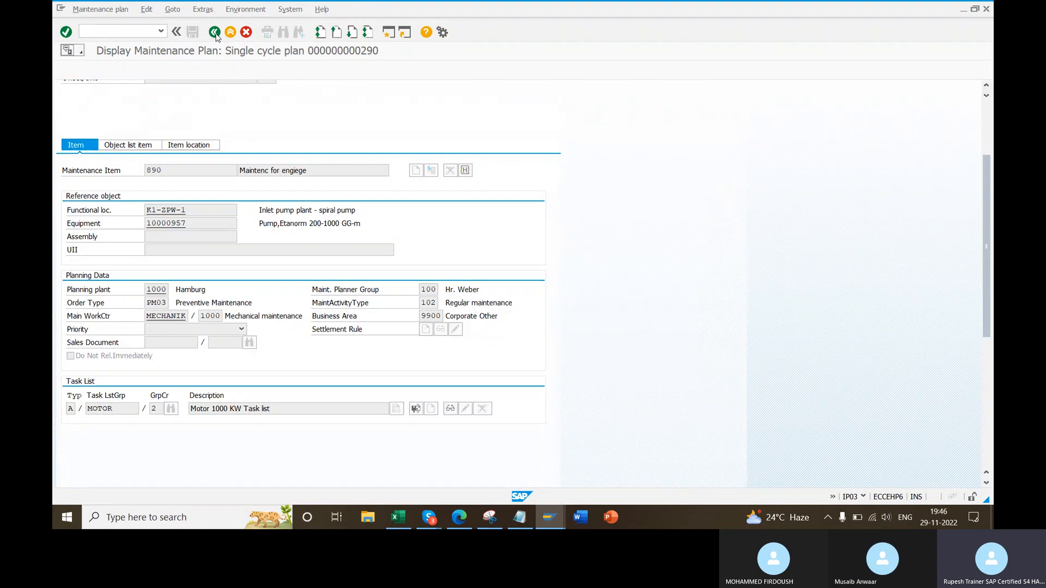
left_click(215, 33)
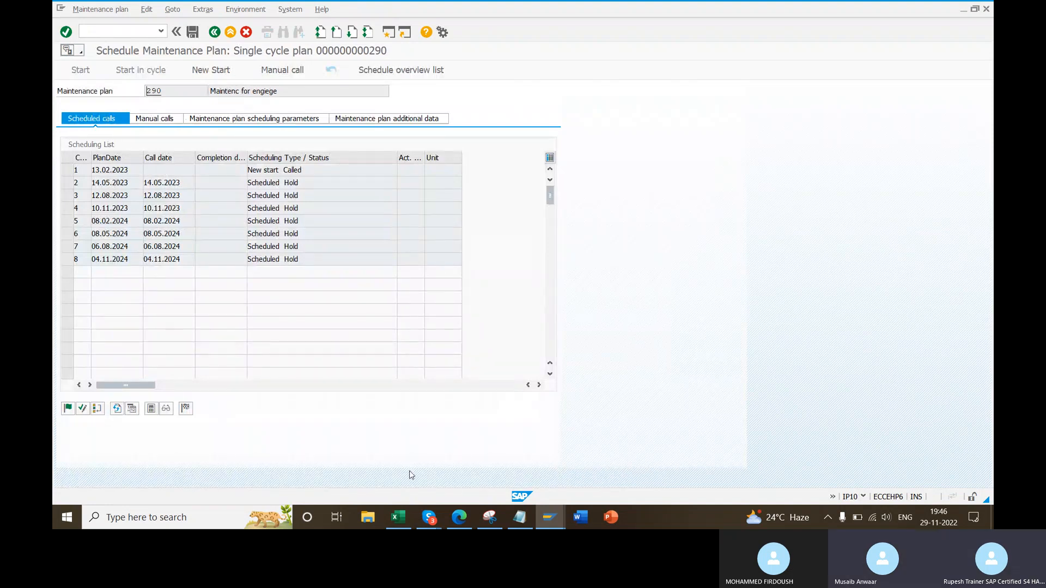
left_click(396, 521)
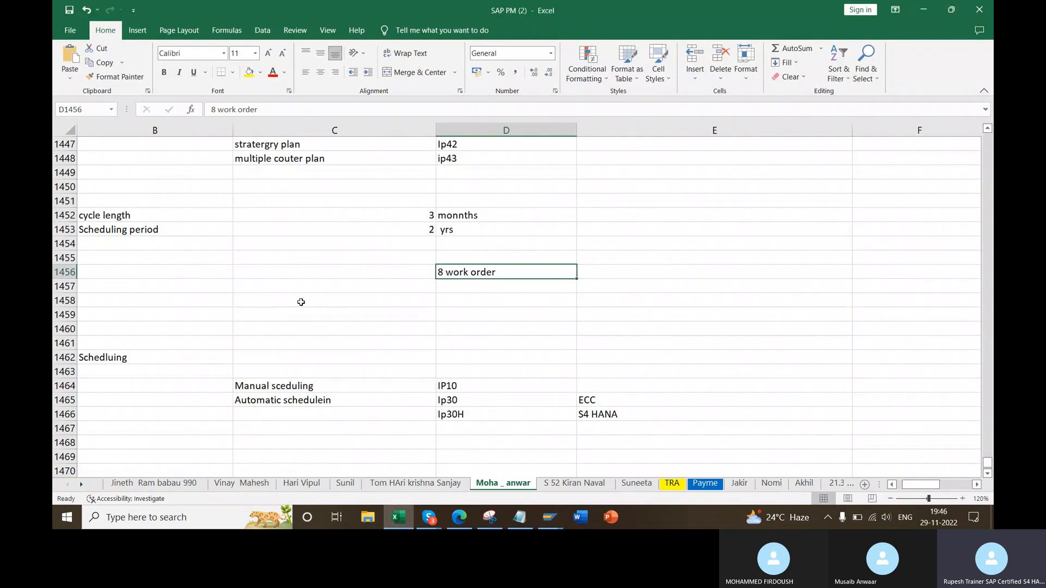
key("alt+Tab")
left_click(113, 170)
double_click(113, 171)
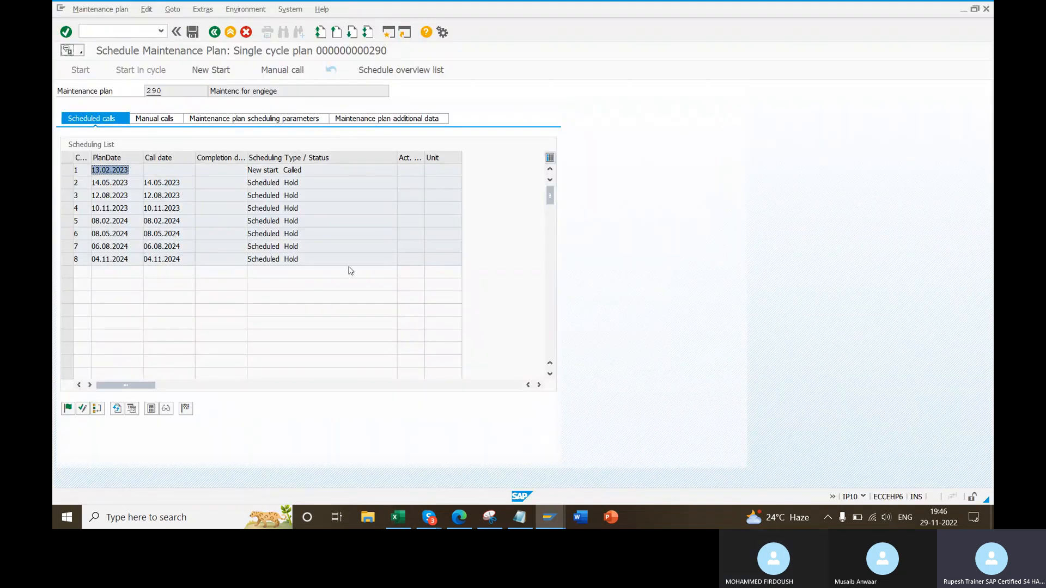
- Switch to the SAP PM (2) Excel workbook and enter "feb 12" in cell C1483 and 2023 in D1483
key("alt+Tab")
scroll(351, 392, "down", 4)
left_click(311, 357)
type("f")
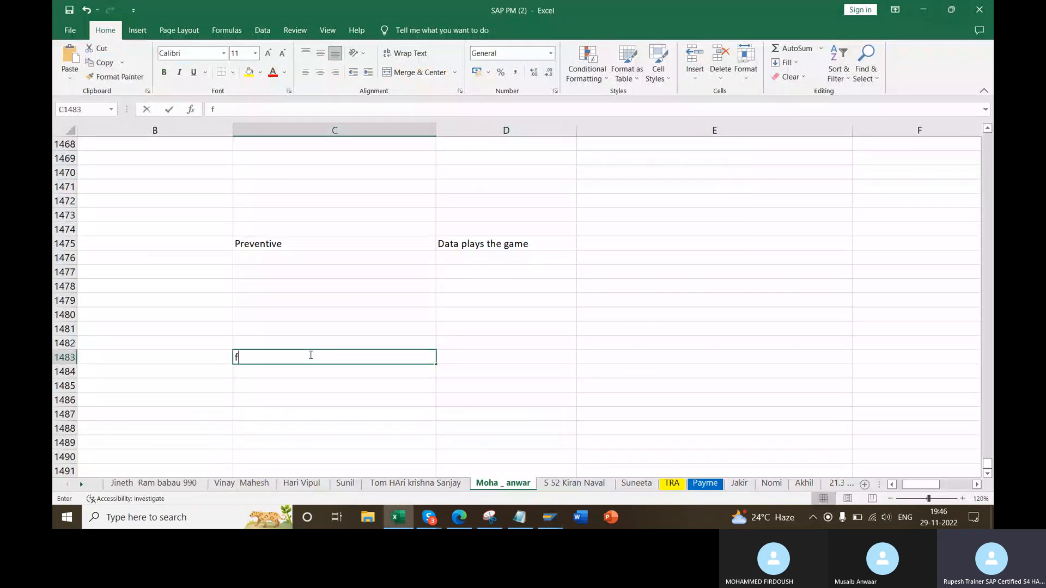
type("eb")
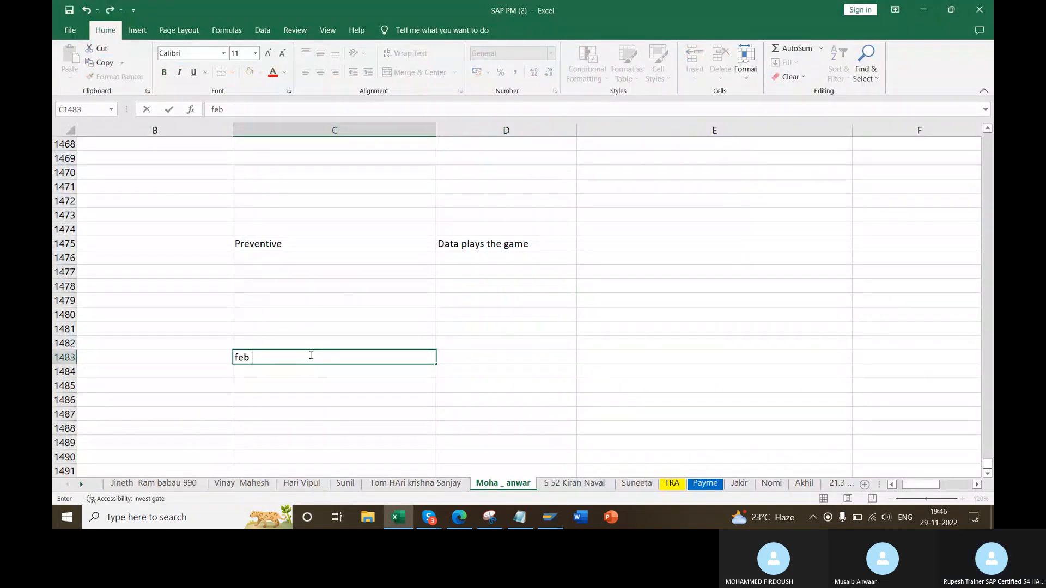
key("alt+Tab")
key("alt+Tab")
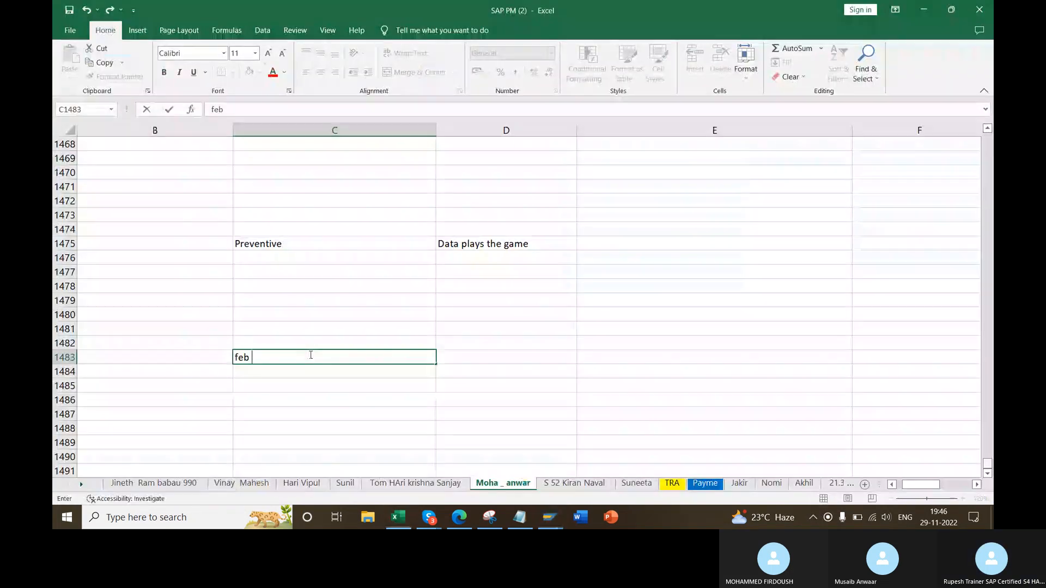
type("12")
key("Tab")
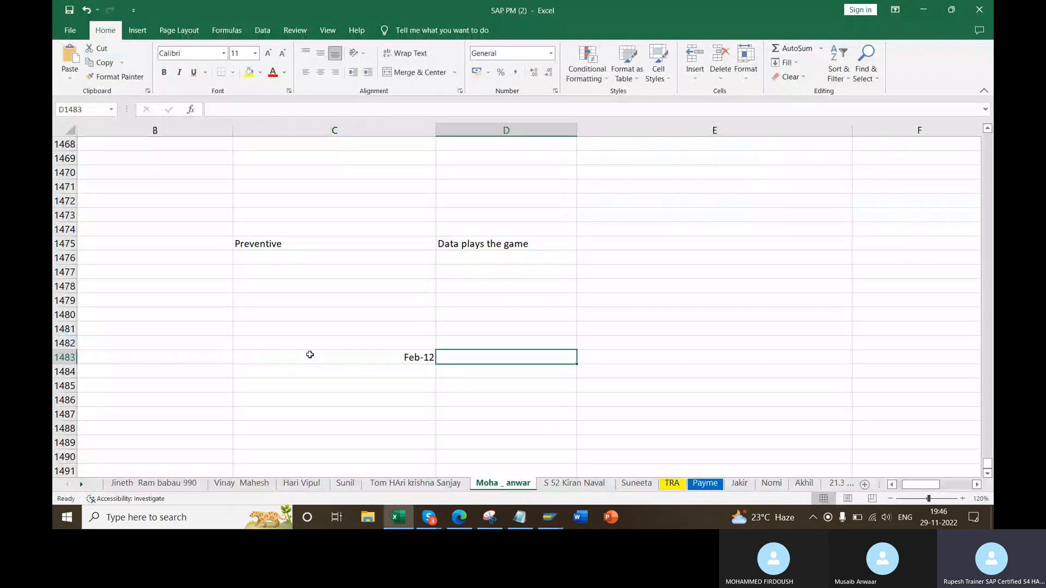
type("2023")
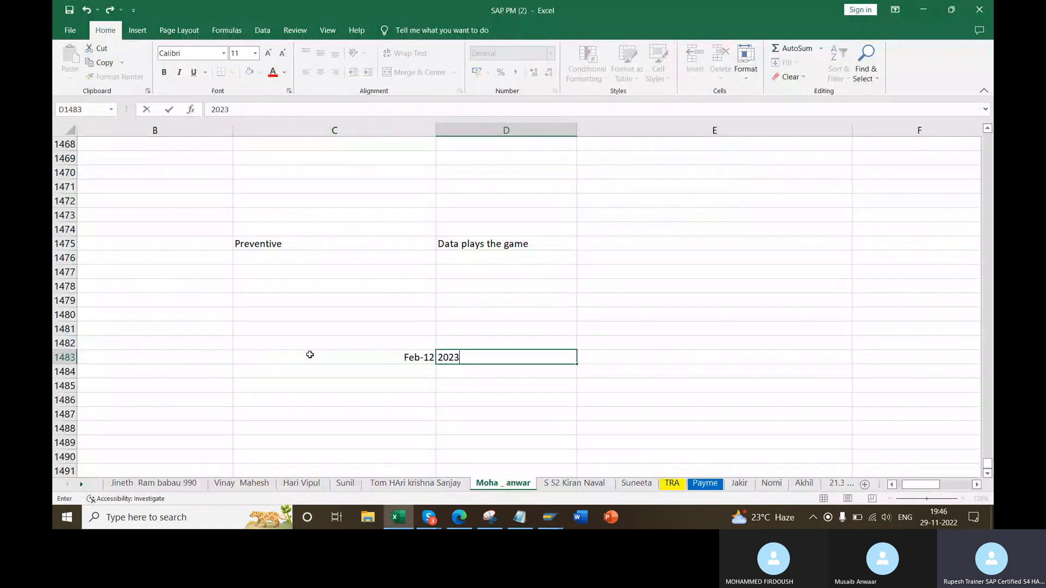
key("Return")
key("Return")
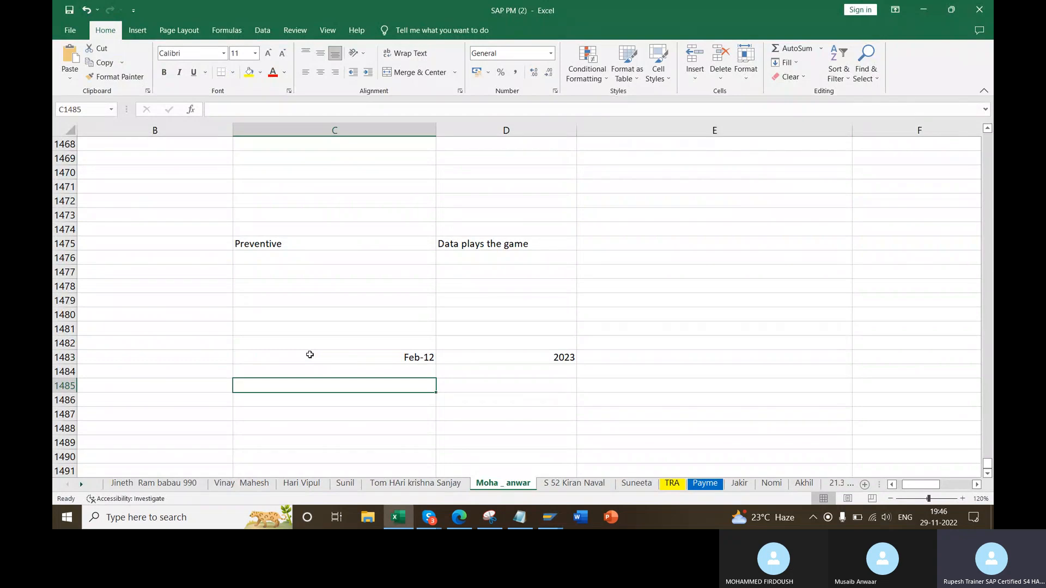
- Switch to the MOTOR task list's administrative data in SAP and mark its creation date
left_click(547, 520)
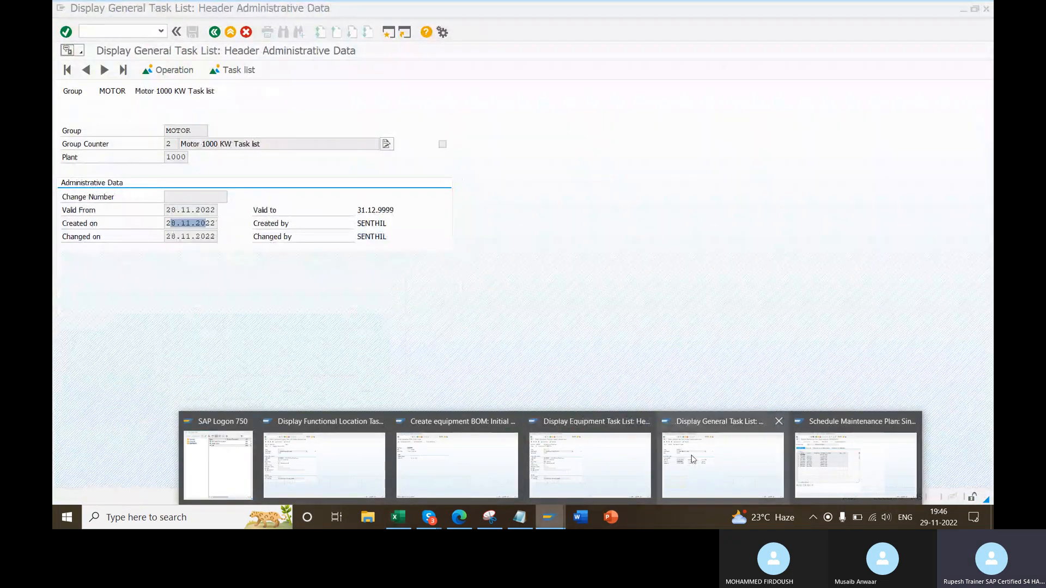
left_click(722, 463)
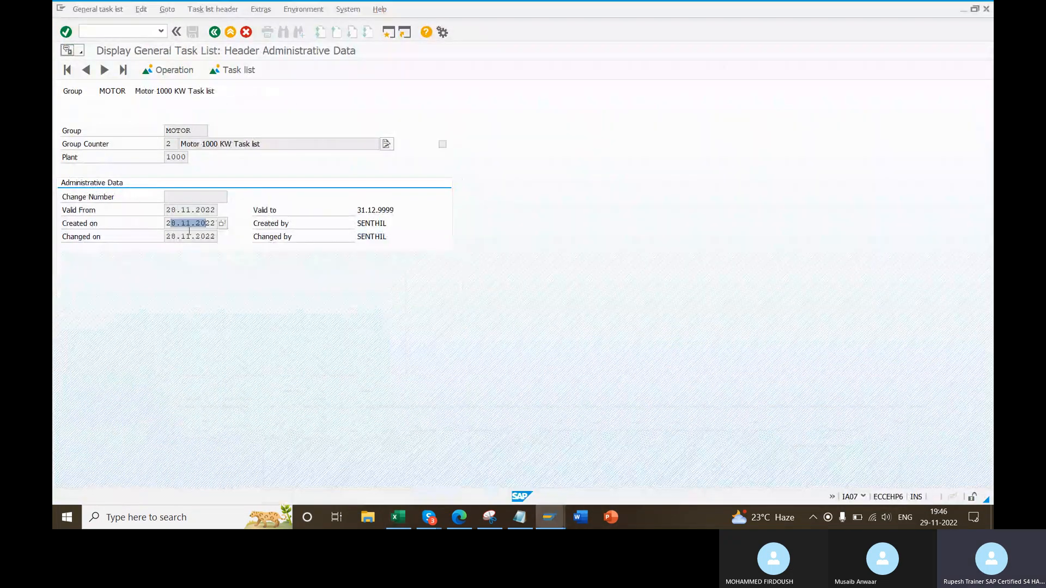
left_click_drag(165, 224, 219, 223)
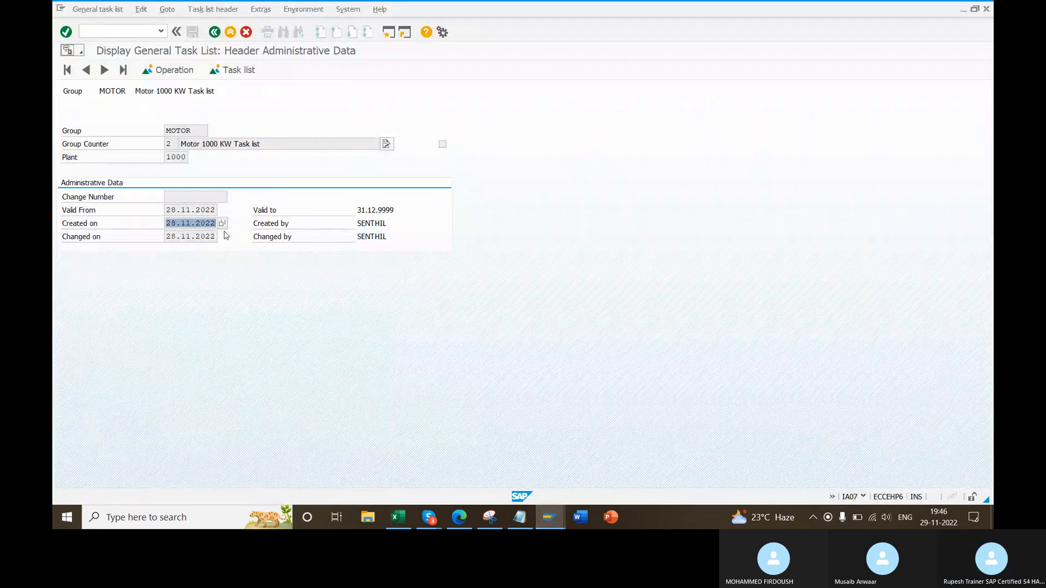
- Switch to the SAP PM (2) Excel workbook, enter "nove 28" in cell C1485 and 2022 in D1485, and compare it with the date above
left_click(398, 518)
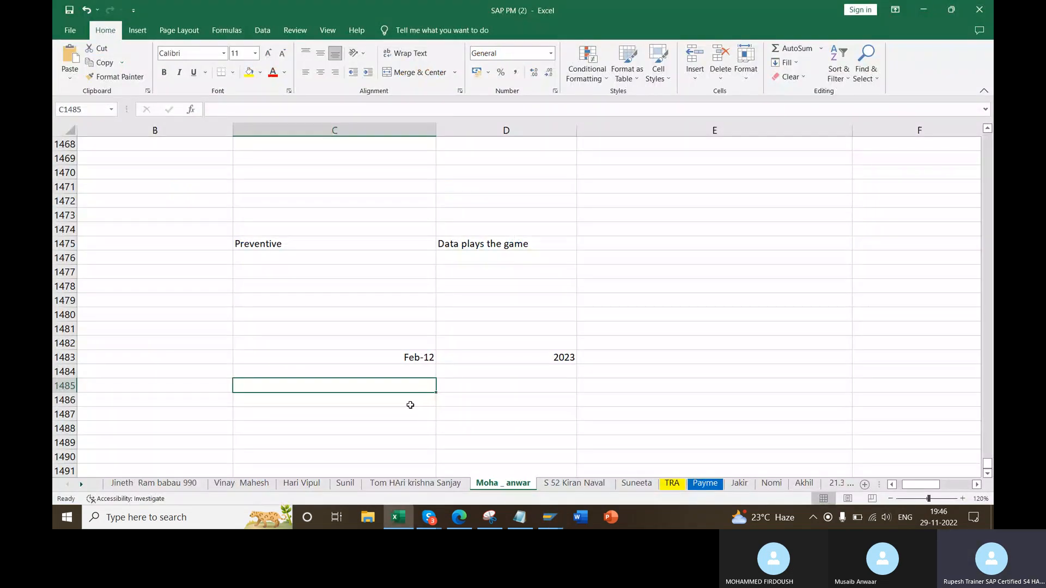
type("nove 2")
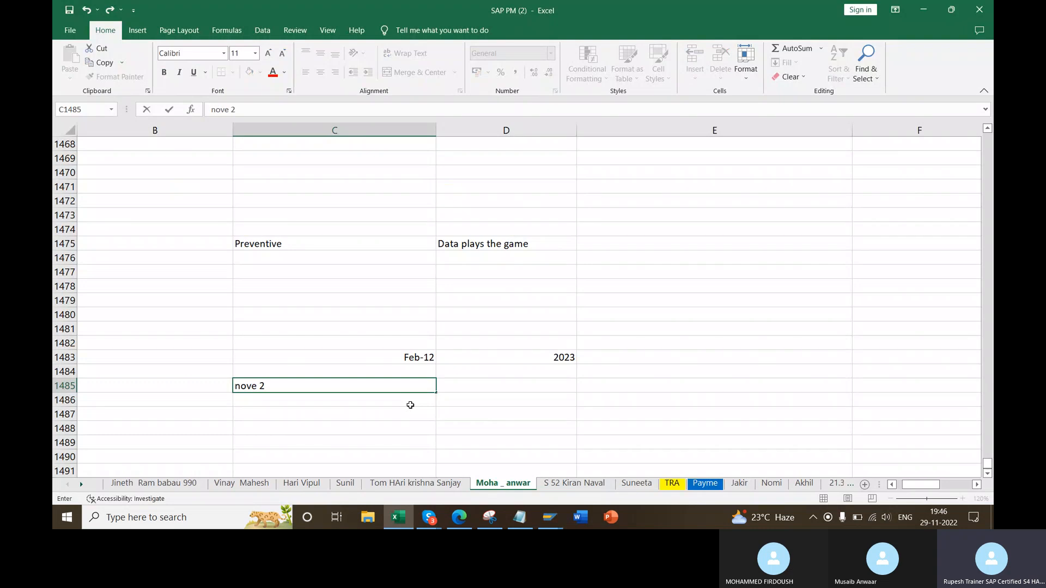
type("8")
key("Tab")
type("2022")
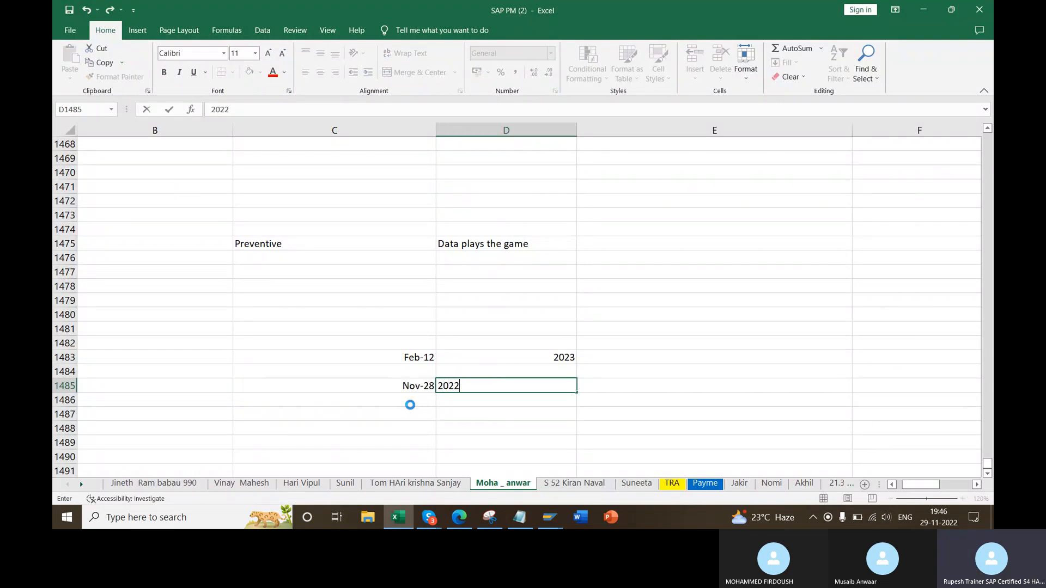
key("Return")
left_click(389, 357)
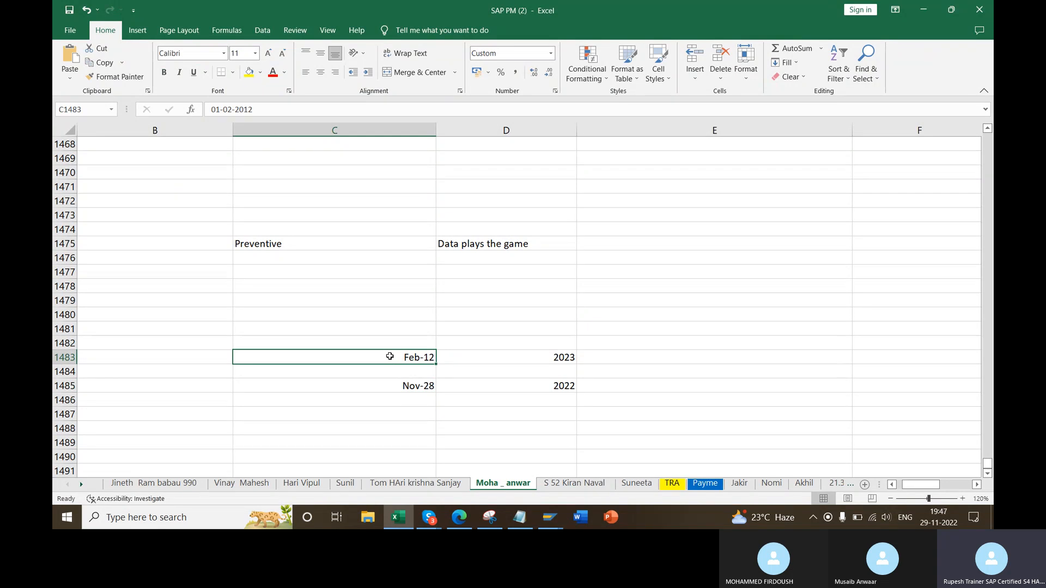
left_click(390, 384)
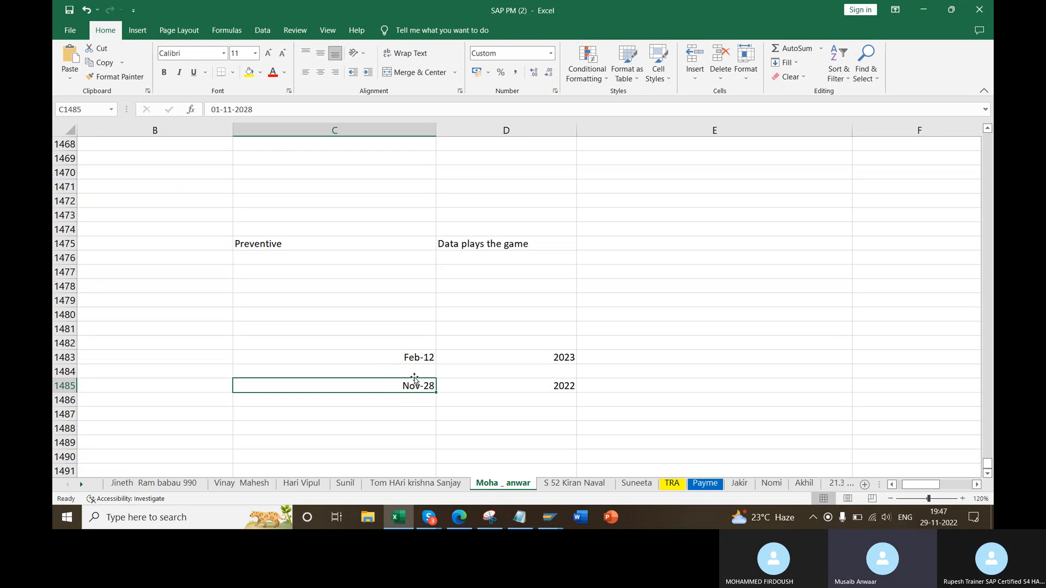
- Return to plan 290's scheduling in SAP, open the maintenance plan in display and view its scheduling parameters
left_click(549, 515)
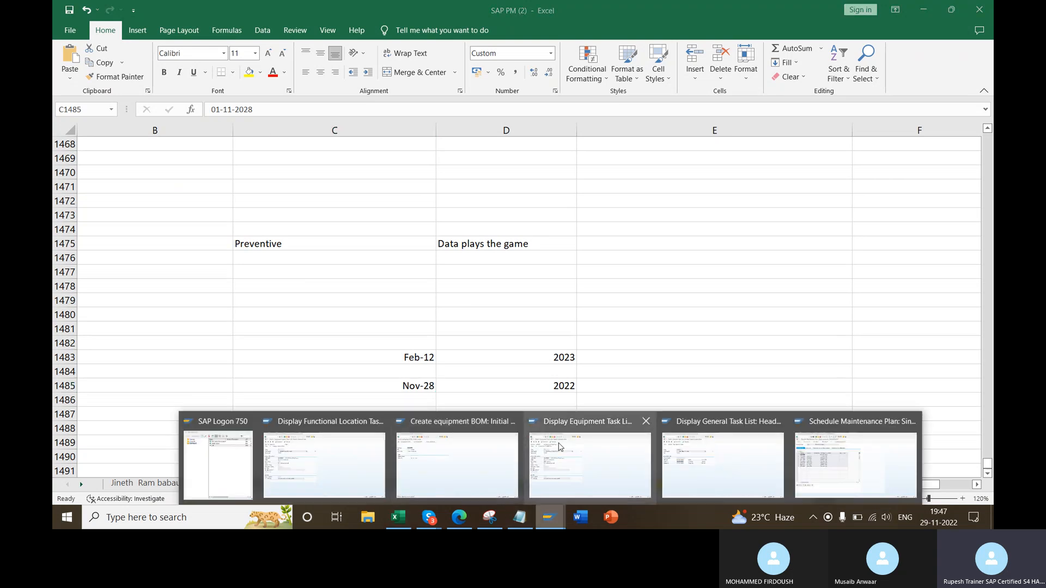
left_click(858, 457)
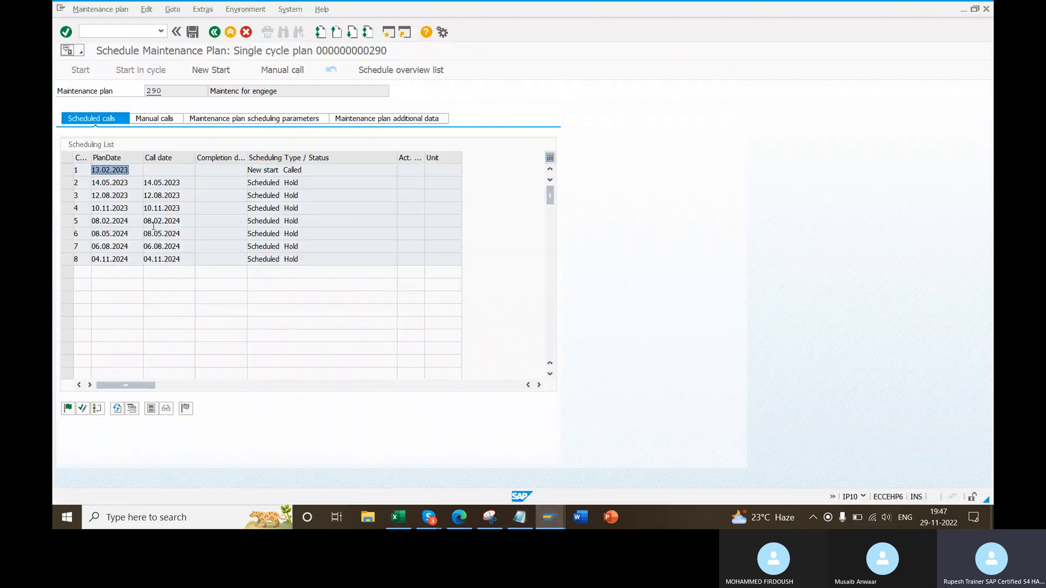
left_click(172, 173)
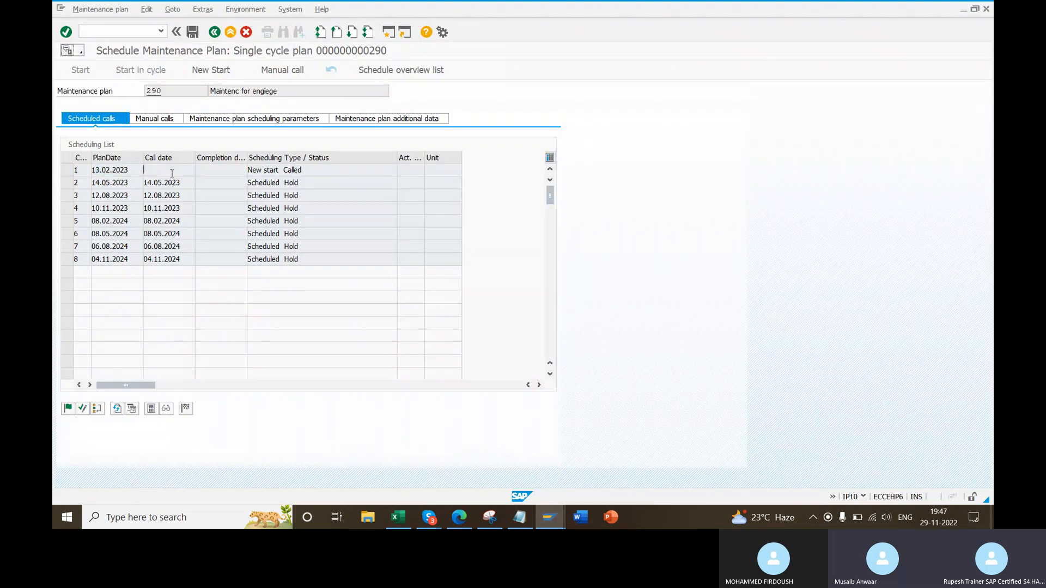
double_click(154, 93)
left_click(225, 118)
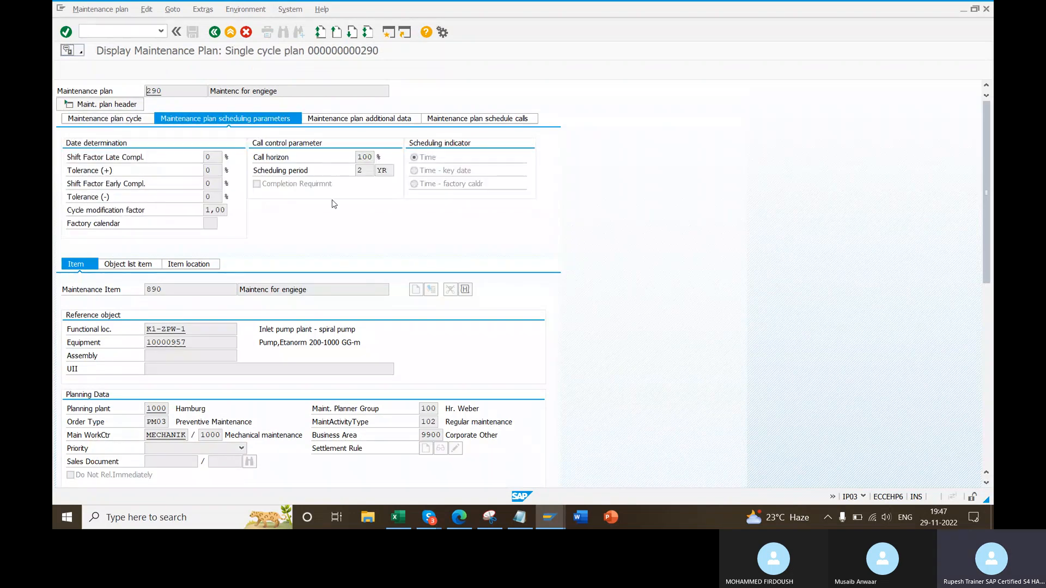
- Highlight the Start scheduling area with its Start of cycle field in the Snipping Tool capture, and show plan 290's schedule calls for comparison
left_click(490, 517)
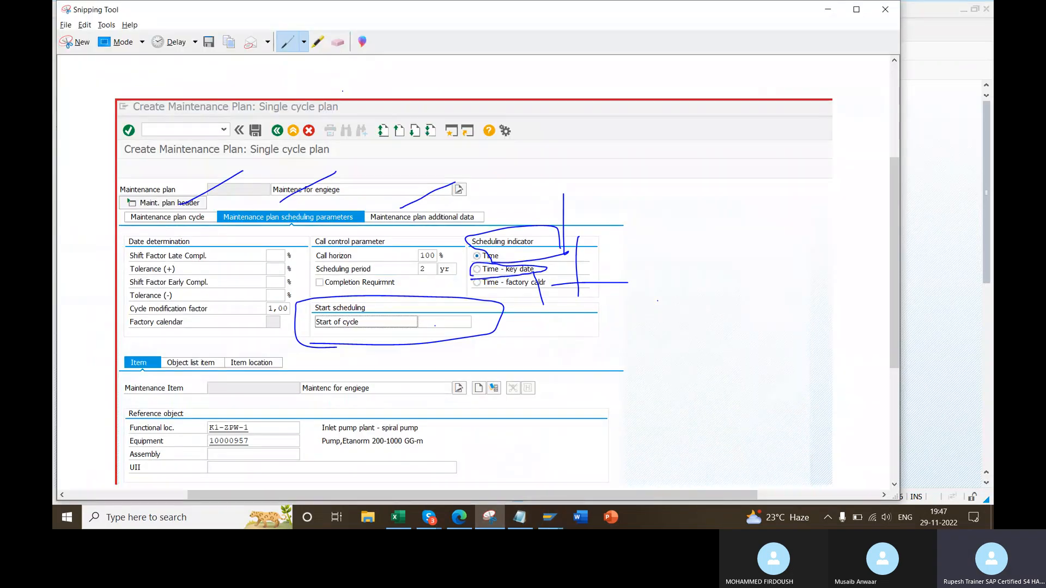
left_click(320, 43)
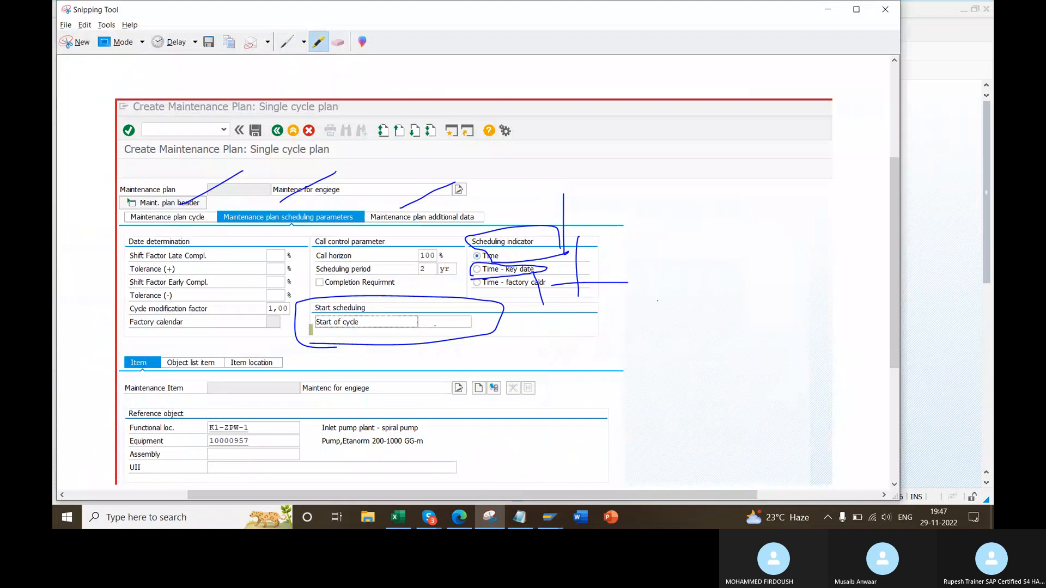
mouse_move(312, 321)
left_mouse_down()
mouse_move(484, 319)
mouse_move(311, 307)
left_mouse_up()
key("alt+Tab")
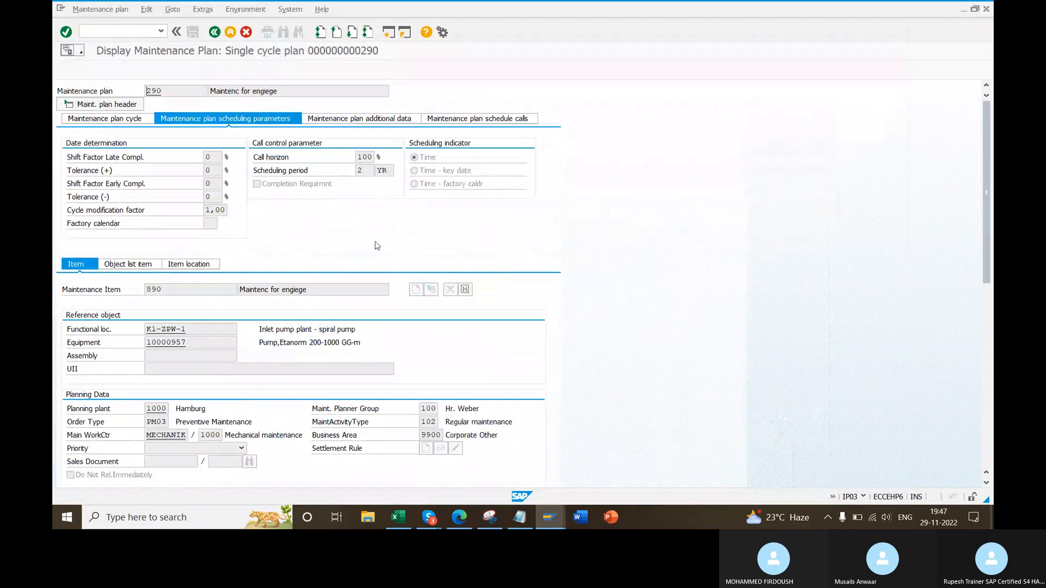
left_click(490, 119)
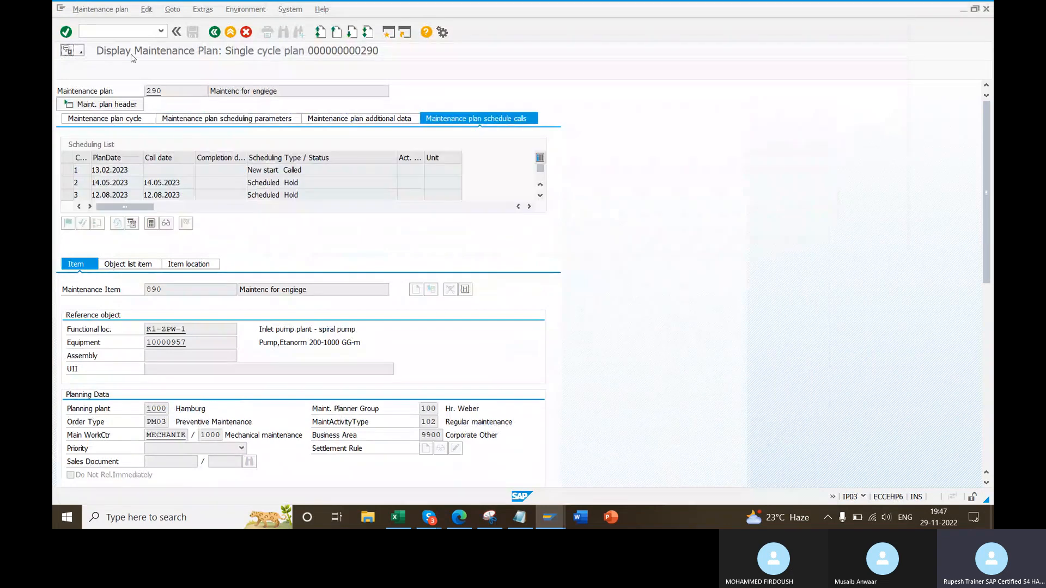
key("alt+Tab")
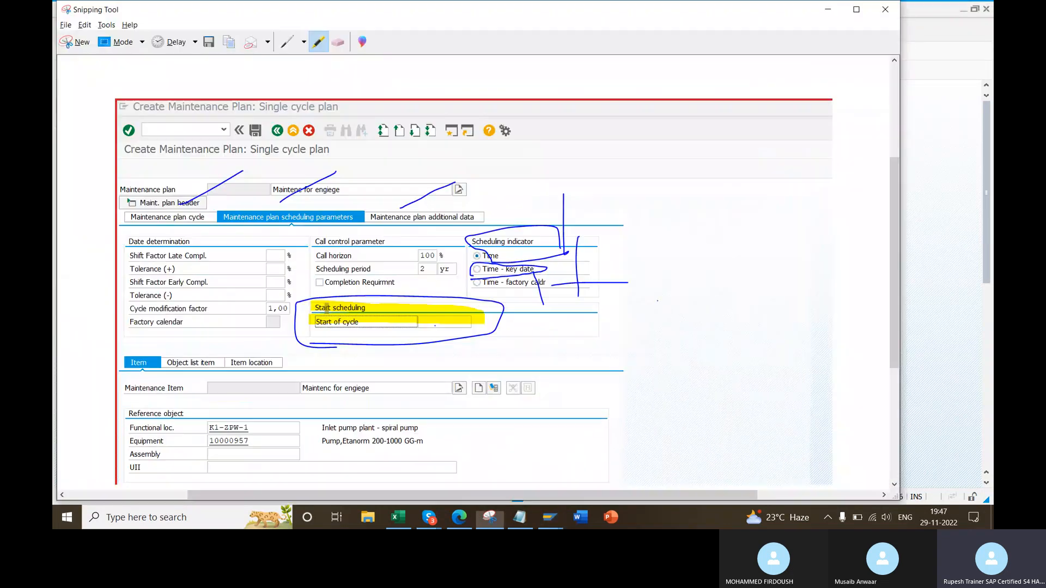
mouse_move(464, 295)
left_mouse_down()
mouse_move(343, 295)
mouse_move(357, 354)
mouse_move(490, 342)
mouse_move(477, 297)
mouse_move(307, 299)
mouse_move(392, 351)
mouse_move(463, 322)
mouse_move(370, 293)
mouse_move(315, 304)
mouse_move(409, 355)
left_mouse_up()
left_click_drag(409, 356, 315, 304)
key("alt+Tab")
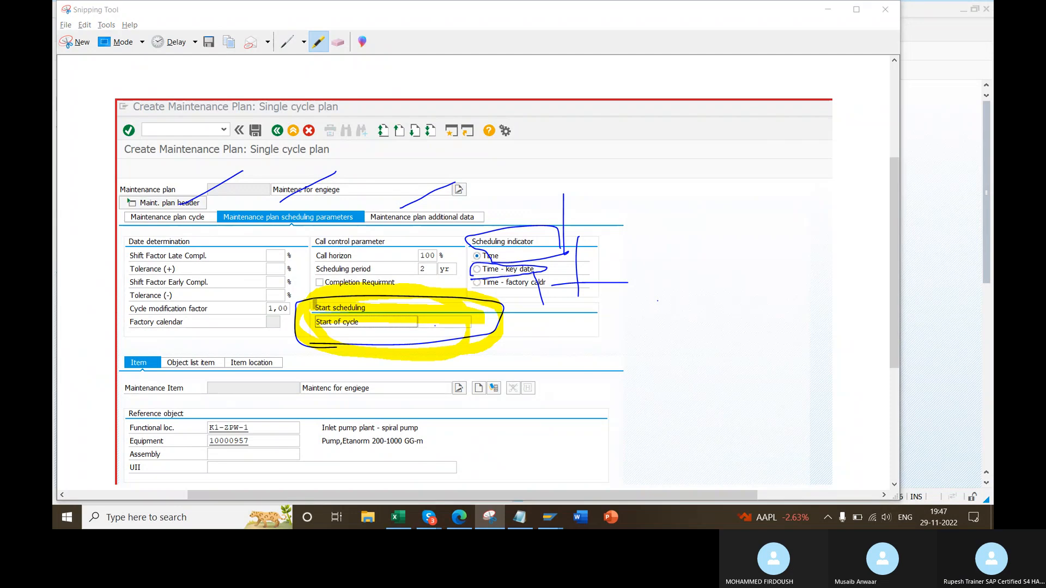
- Check the schedule calls and scheduling parameters of plan 290, and save its scheduling
left_click(475, 121)
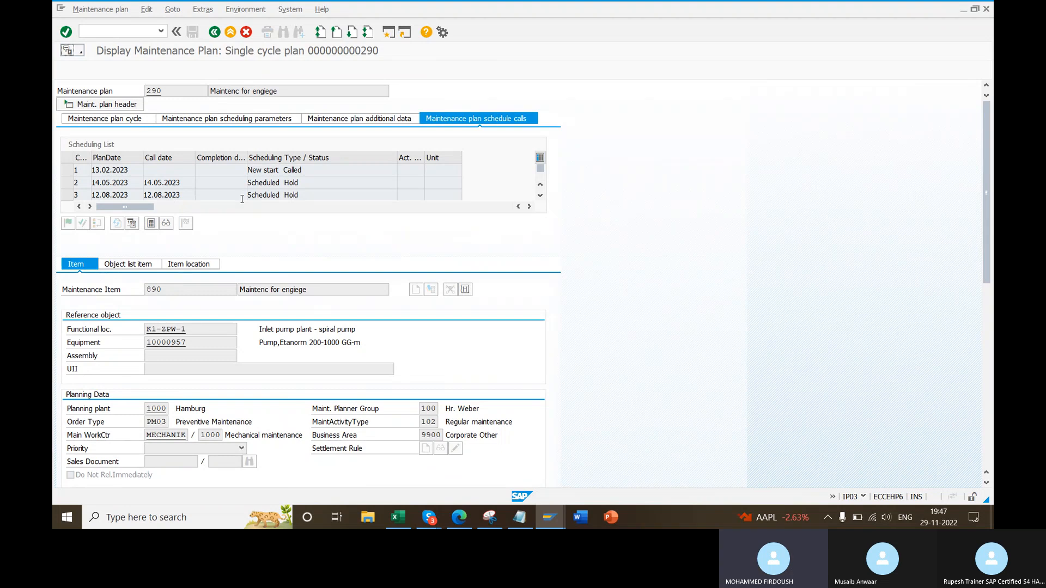
left_click(251, 121)
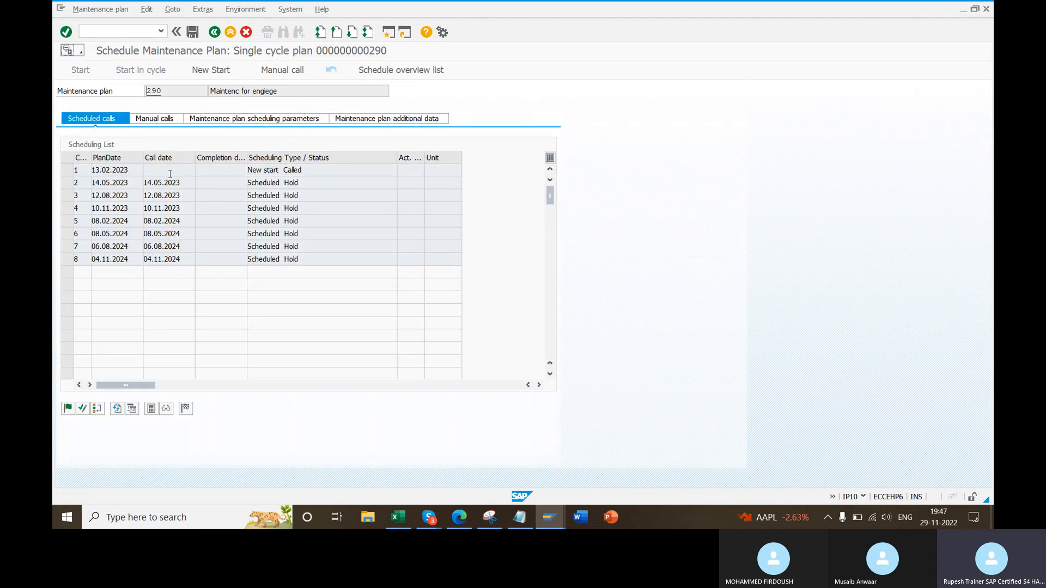
left_click(192, 32)
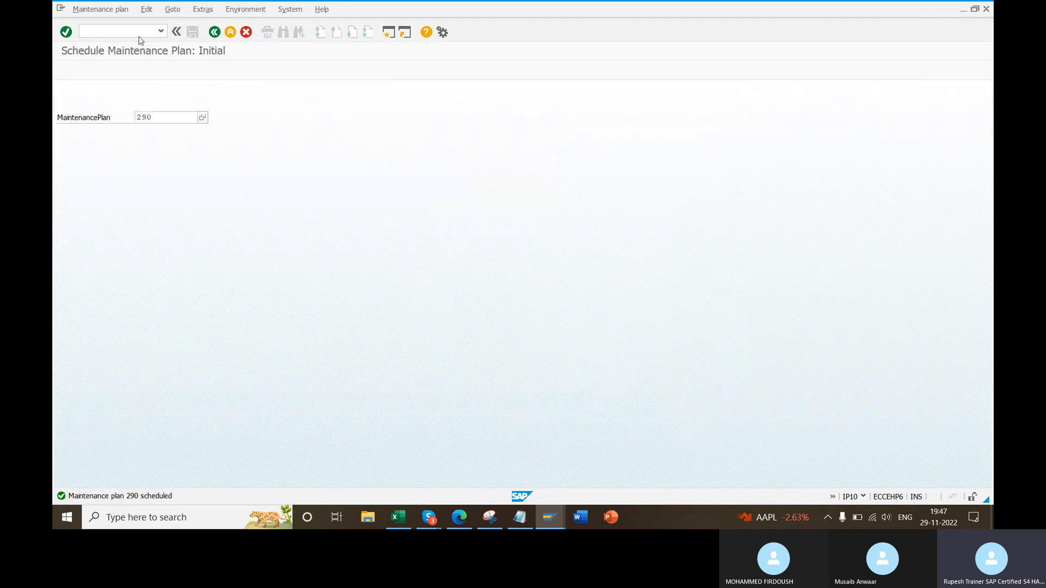
- Start creating a single cycle maintenance plan with IP41 and describe it as "sfjads"
left_click(144, 32)
key("Return")
key("Return")
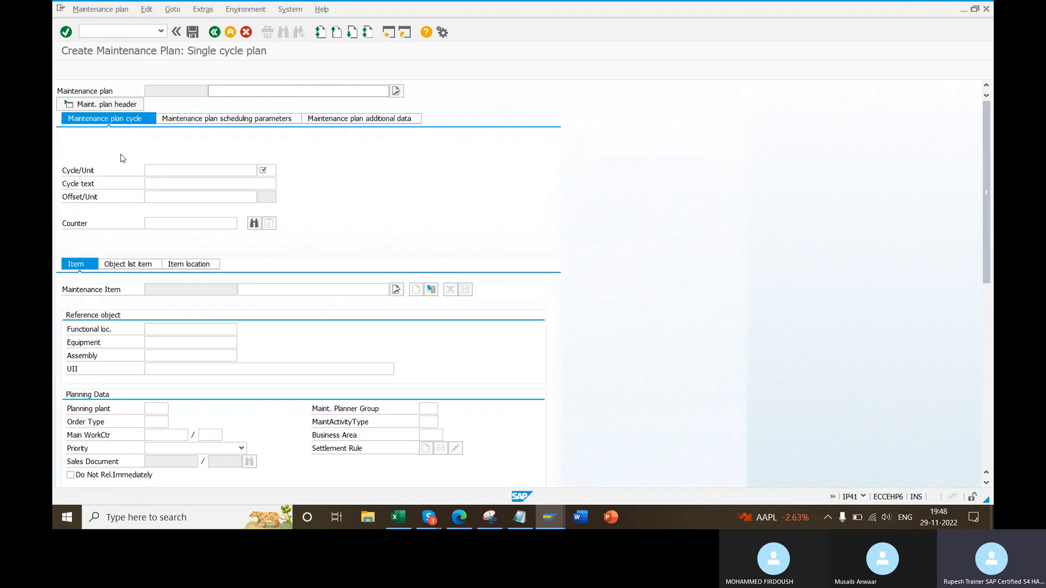
type("sfjads")
- Set the new plan's cycle to 1 MON and its reference equipment to 10000957
left_click(149, 183)
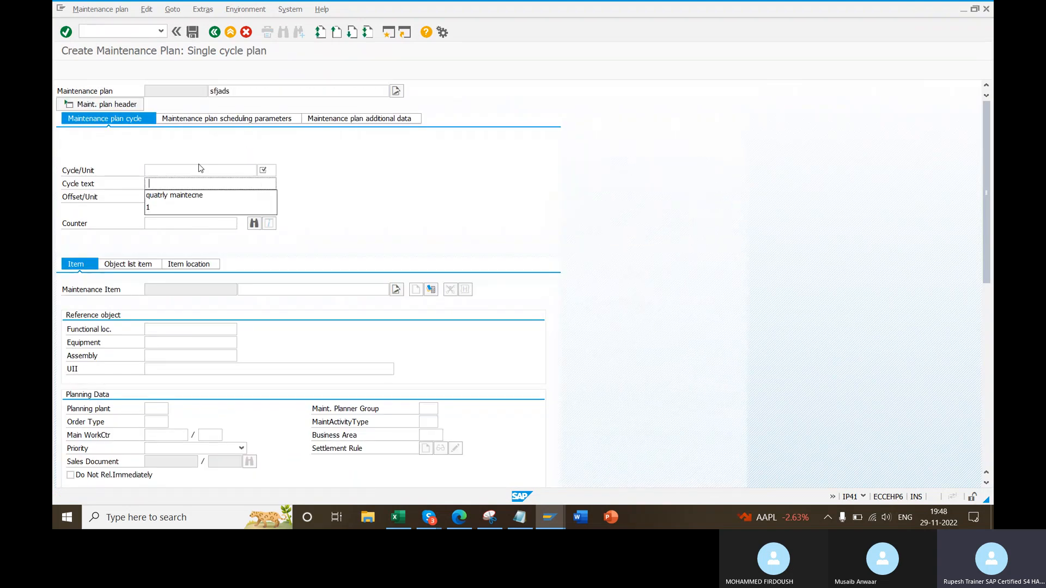
left_click(195, 169)
left_click(206, 197)
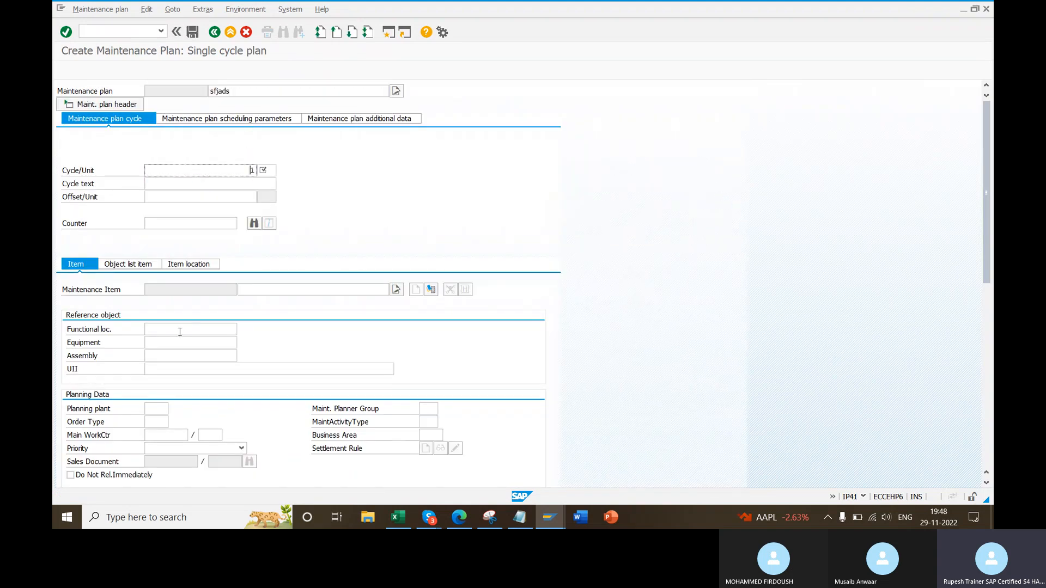
left_click(175, 342)
left_click(188, 195)
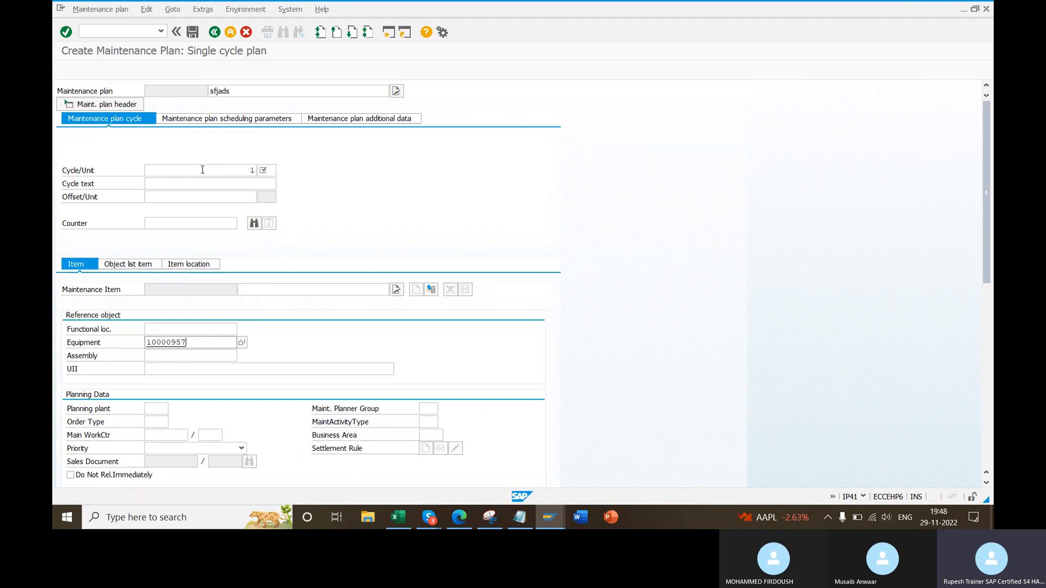
key("Return")
type("mon")
key("Return")
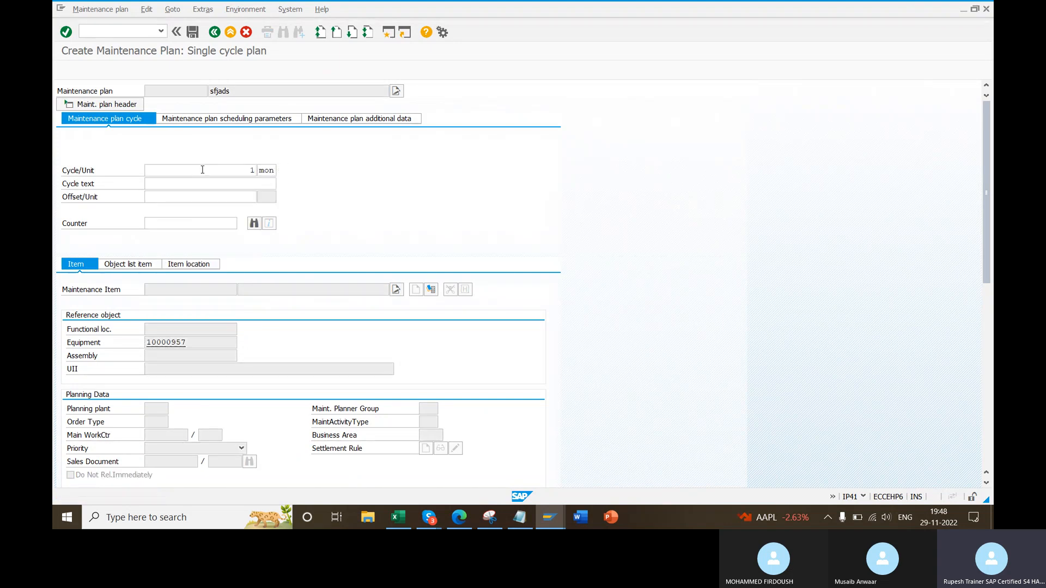
- Search for task lists created on 28.11.2022 and assign the Motor 1000 KW Task list to the plan's item
scroll(185, 436, "down", 2)
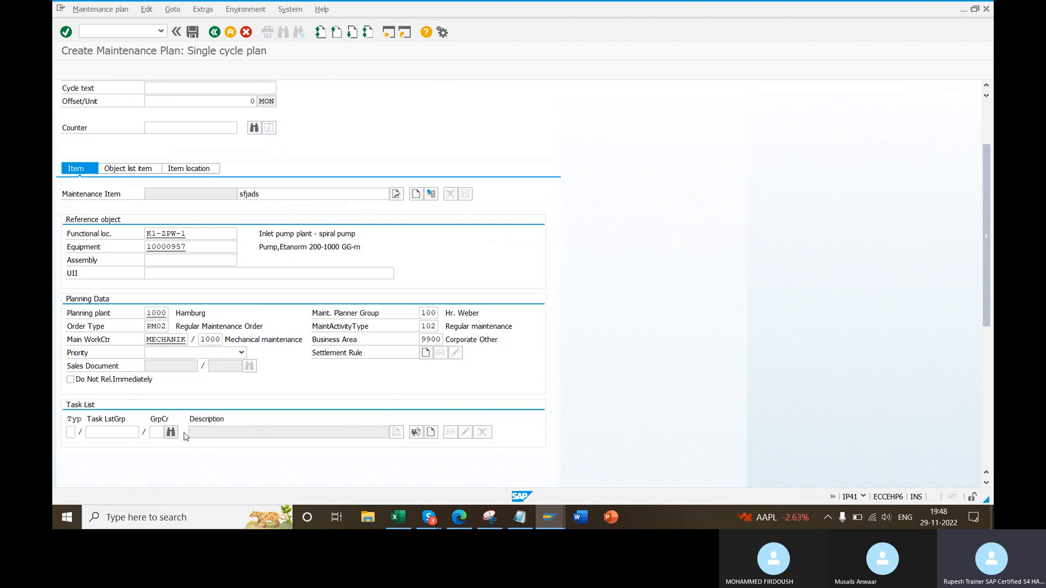
left_click(171, 433)
scroll(293, 396, "down", 3)
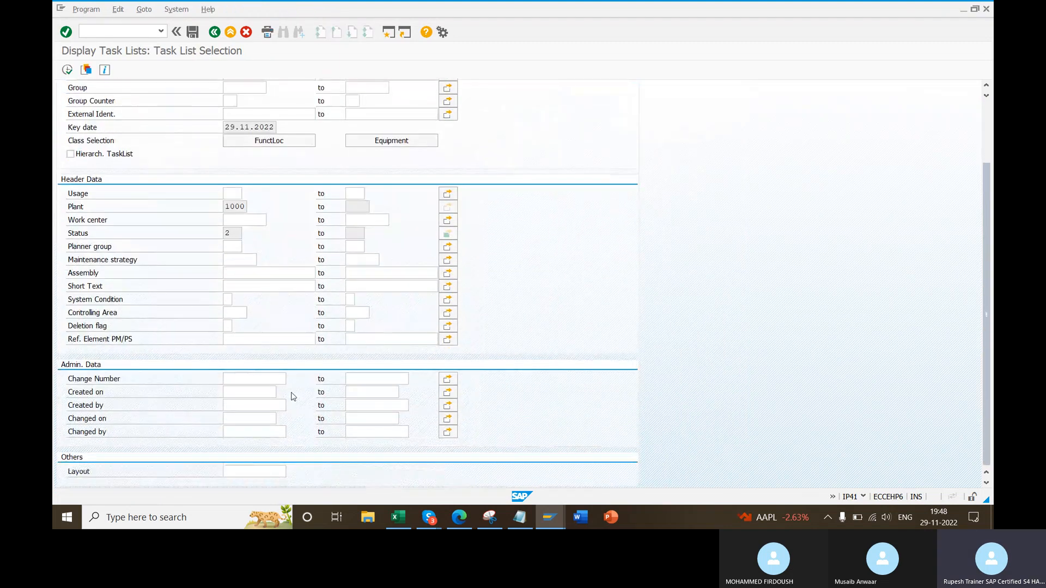
left_click(243, 392)
left_click(243, 404)
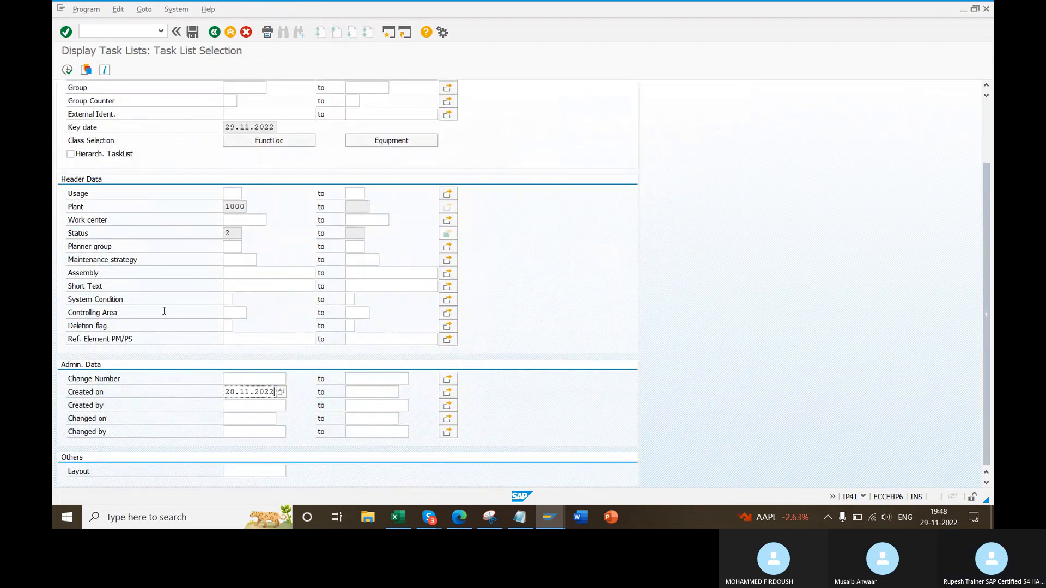
left_click(68, 70)
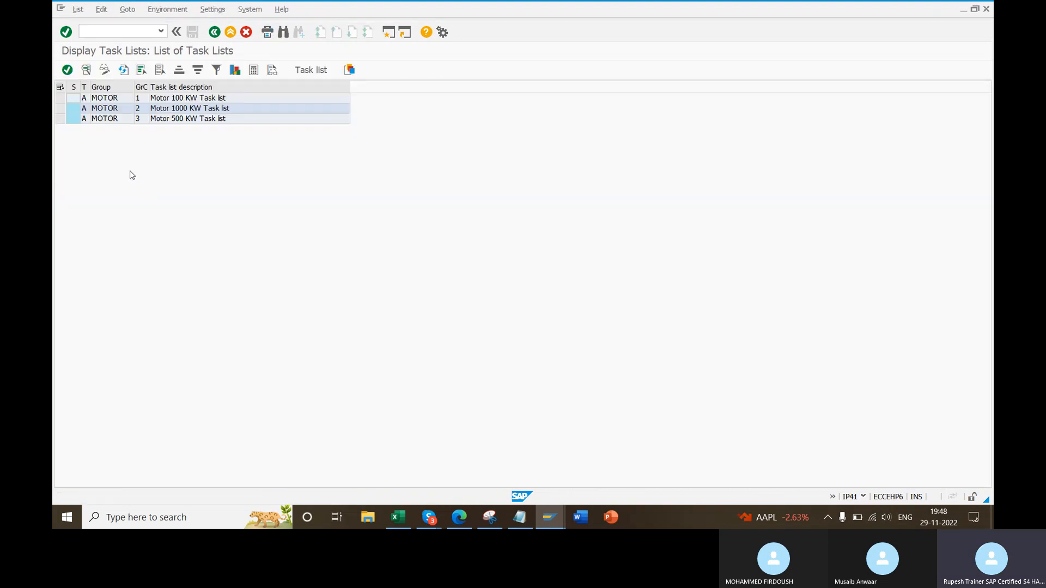
left_click(61, 109)
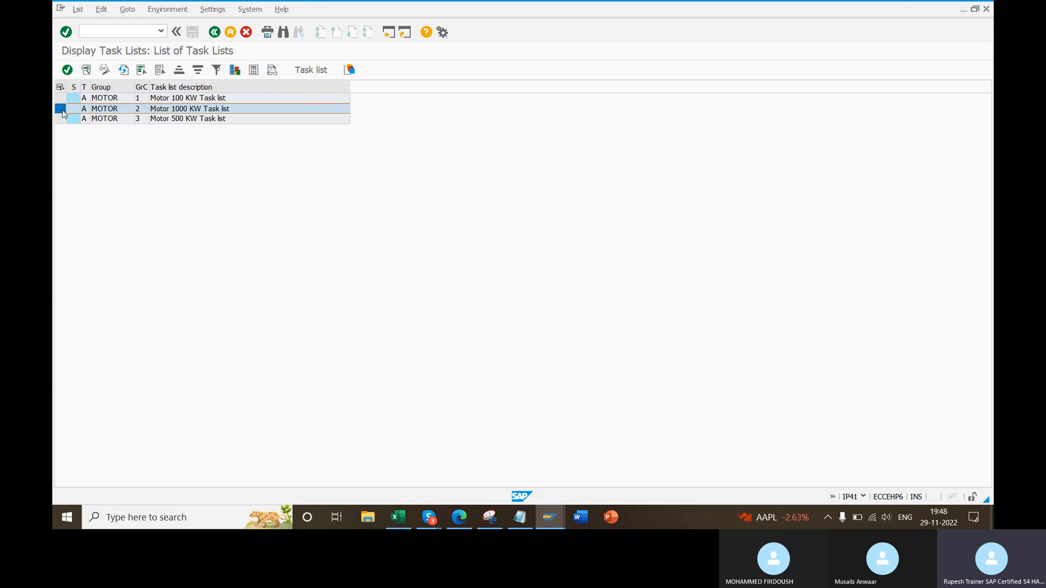
double_click(63, 110)
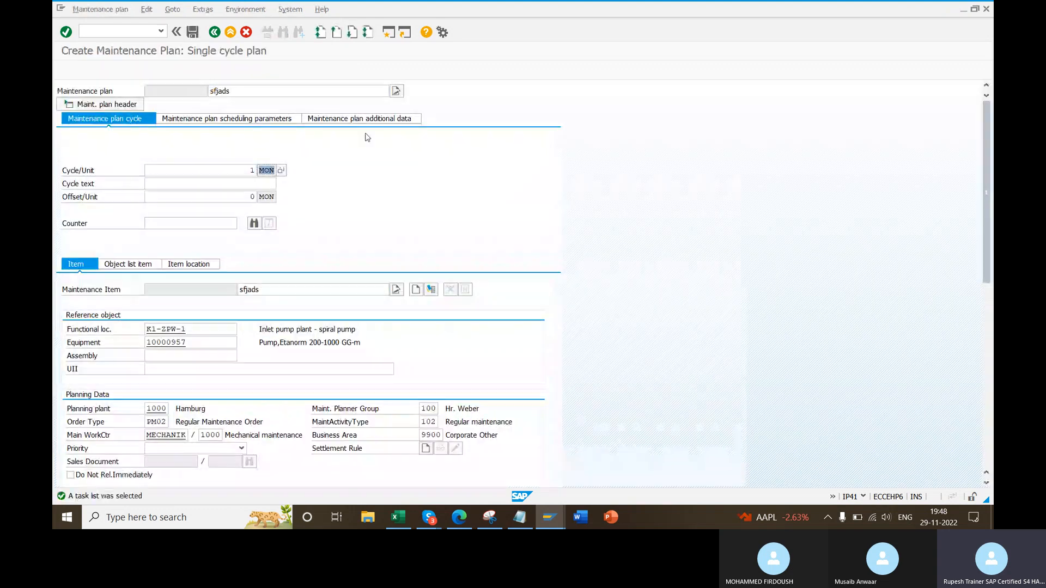
- Set the plan's start of cycle to 05.10.2022 in the scheduling parameters
left_click(283, 118)
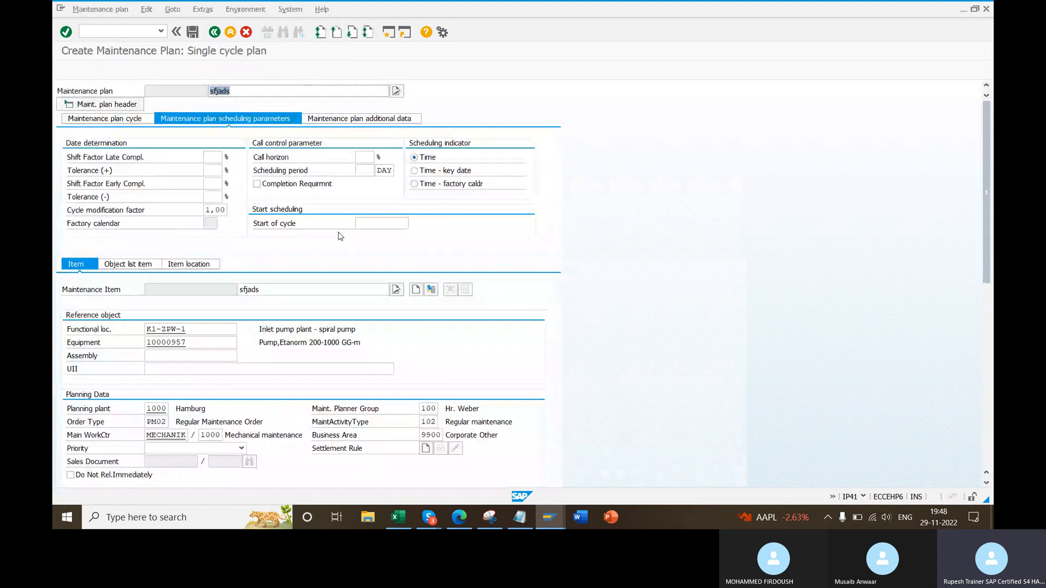
left_click(394, 226)
left_click(413, 223)
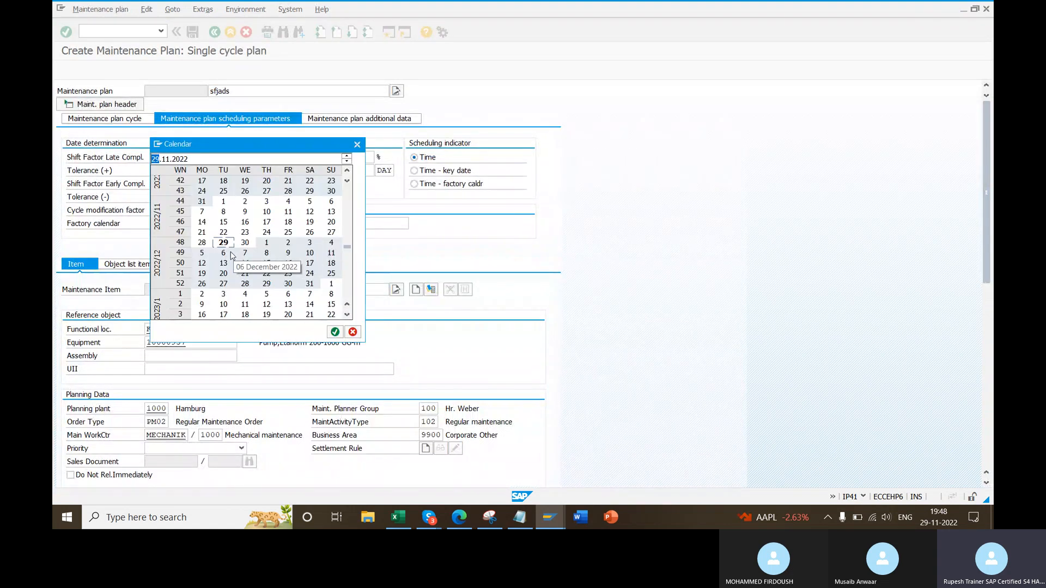
left_click(347, 172)
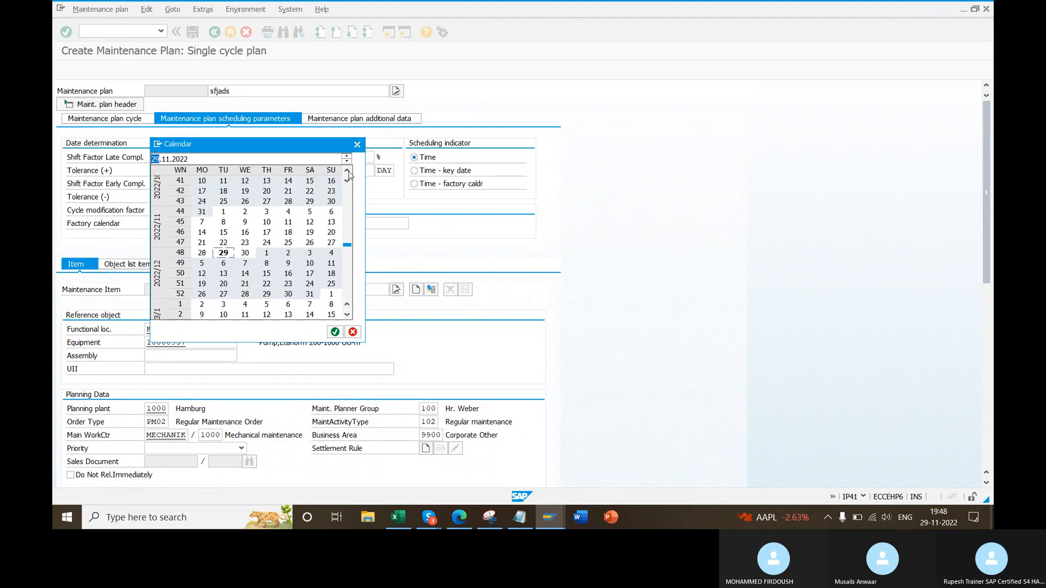
scroll(349, 174, "up", 1)
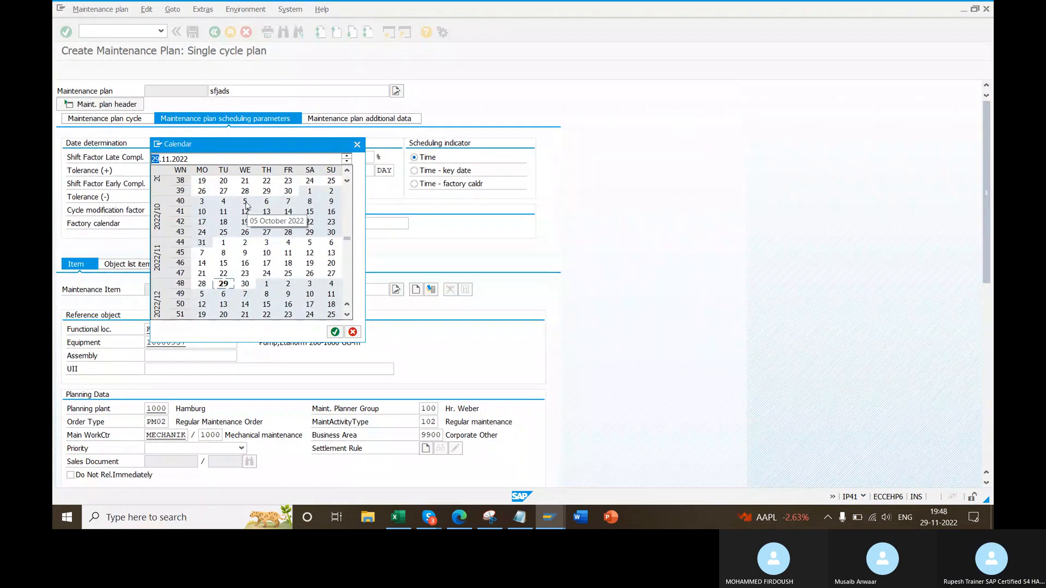
double_click(245, 202)
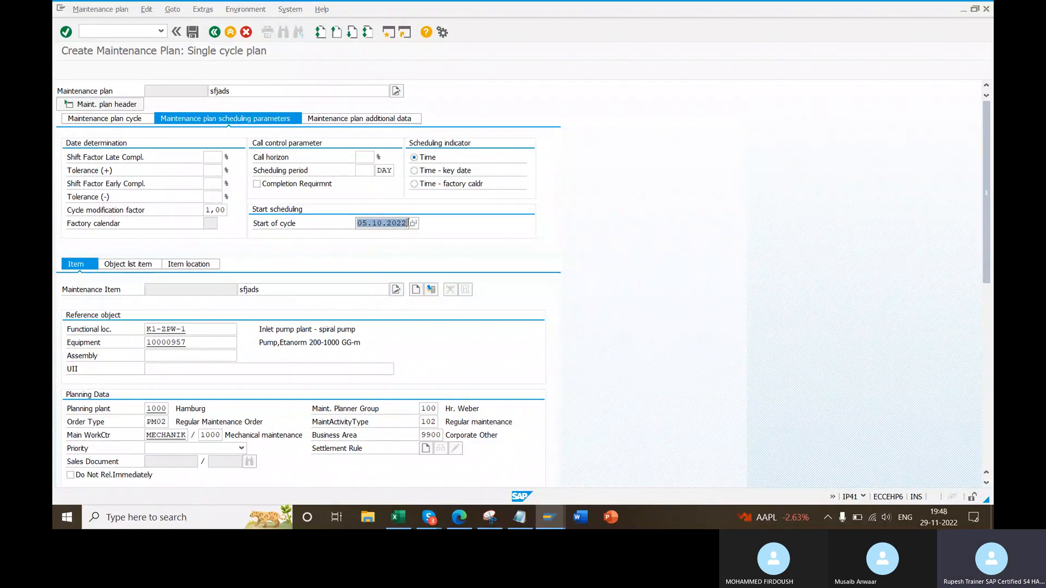
- Switch to the Excel notes and record the start date as "Oct 5" in cell C1489
left_click(398, 517)
left_click(377, 441)
type("No")
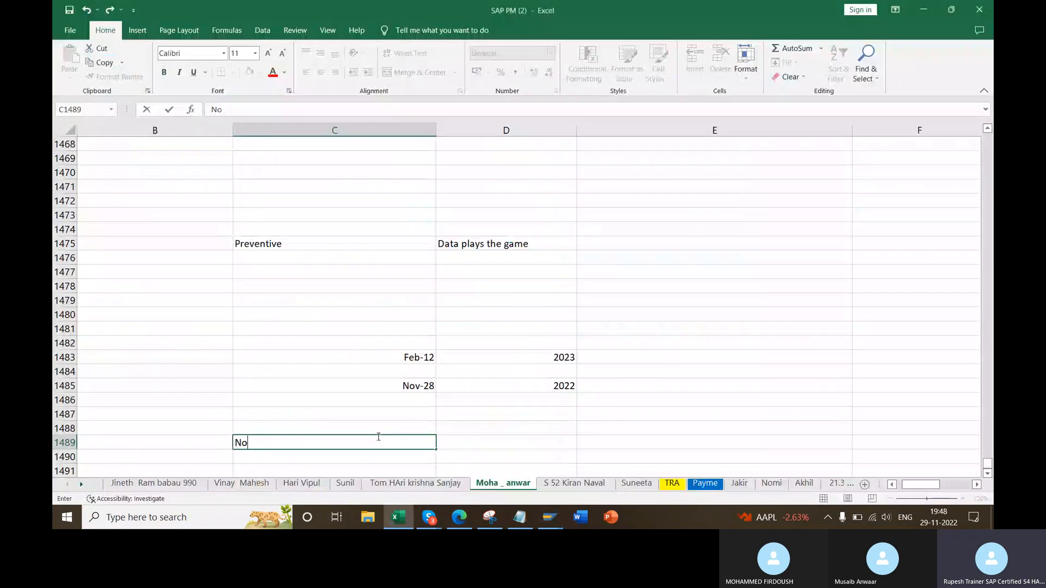
key("BackSpace")
key("BackSpace")
type("Oct 5")
key("Tab")
key("alt+Tab")
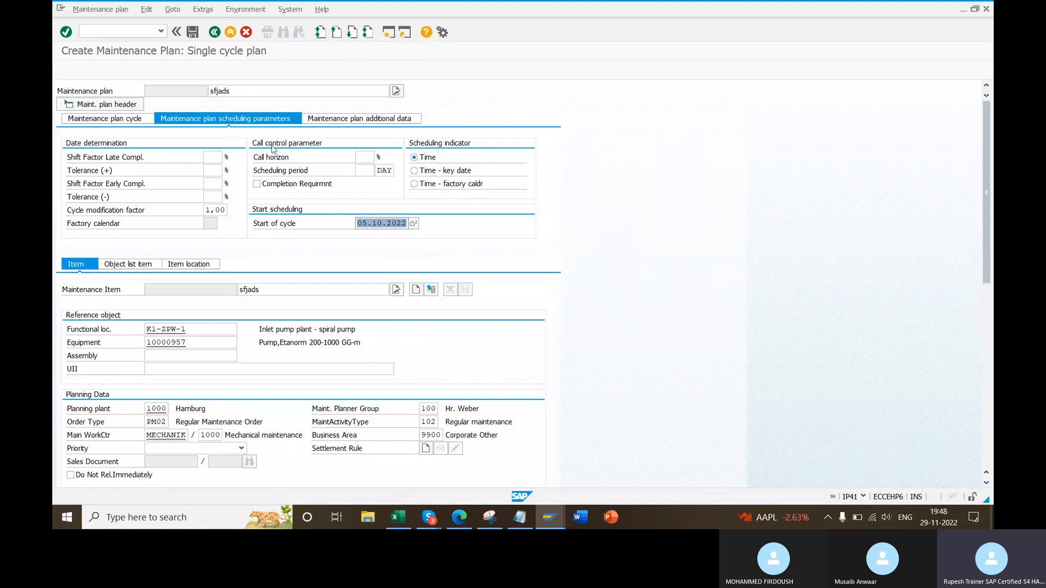
- Check the plan's cycle in SAP and enter "nov 5" in cell C1490 of the Excel notes
left_click(135, 124)
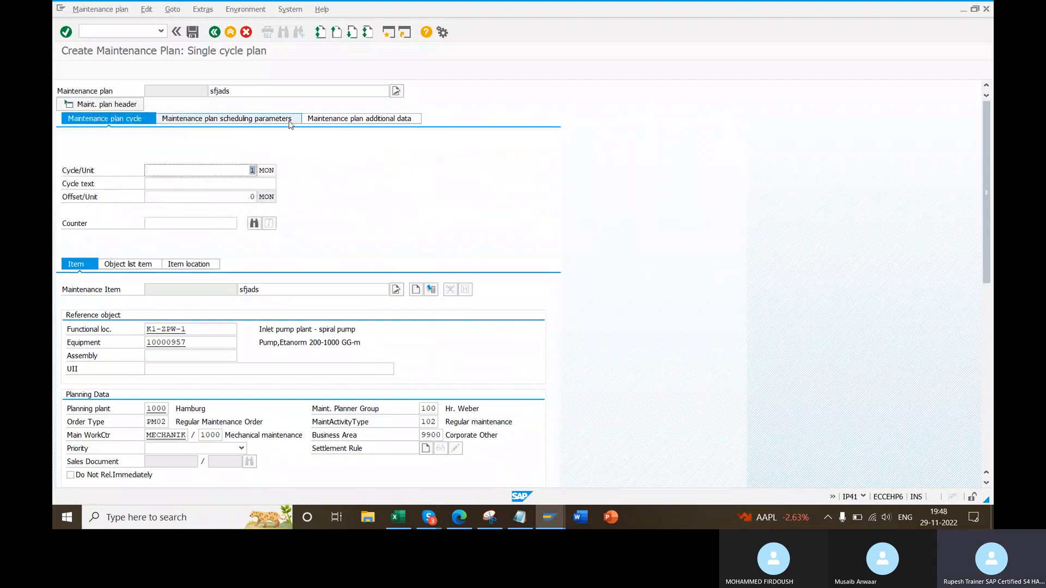
key("alt+Tab")
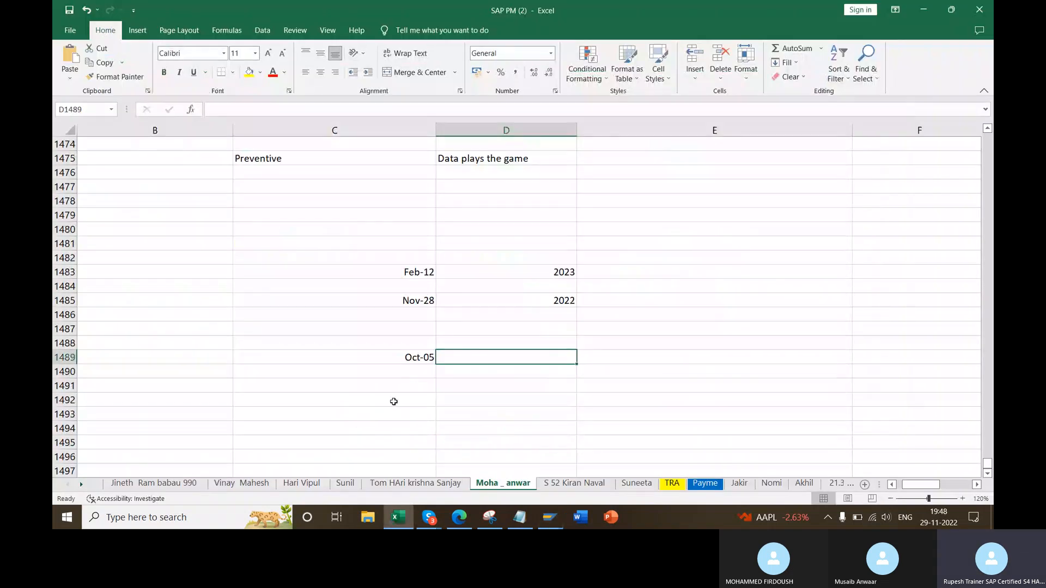
left_click(395, 370)
type("one")
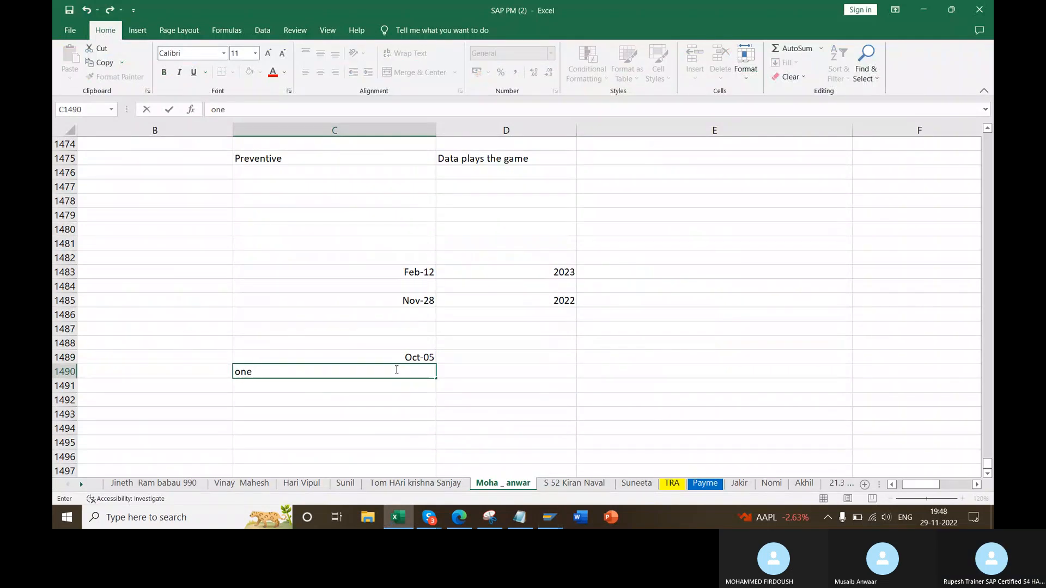
key("BackSpace")
type("nove")
key("BackSpace")
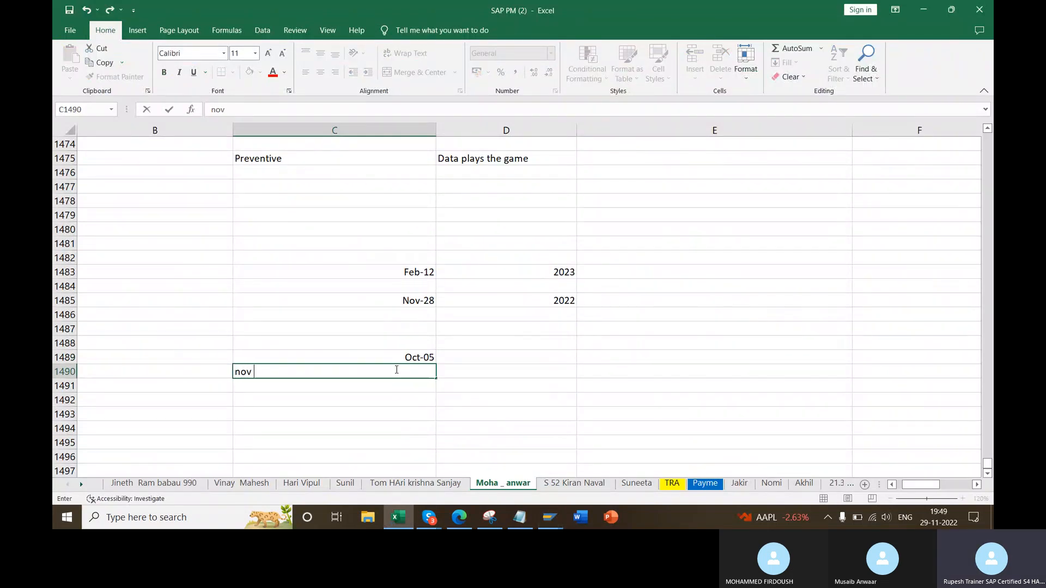
type("5")
- Copy the Created on date 28.11.2022 from the MOTOR general task list in SAP into cell D1494 of the Excel notes
left_click(547, 515)
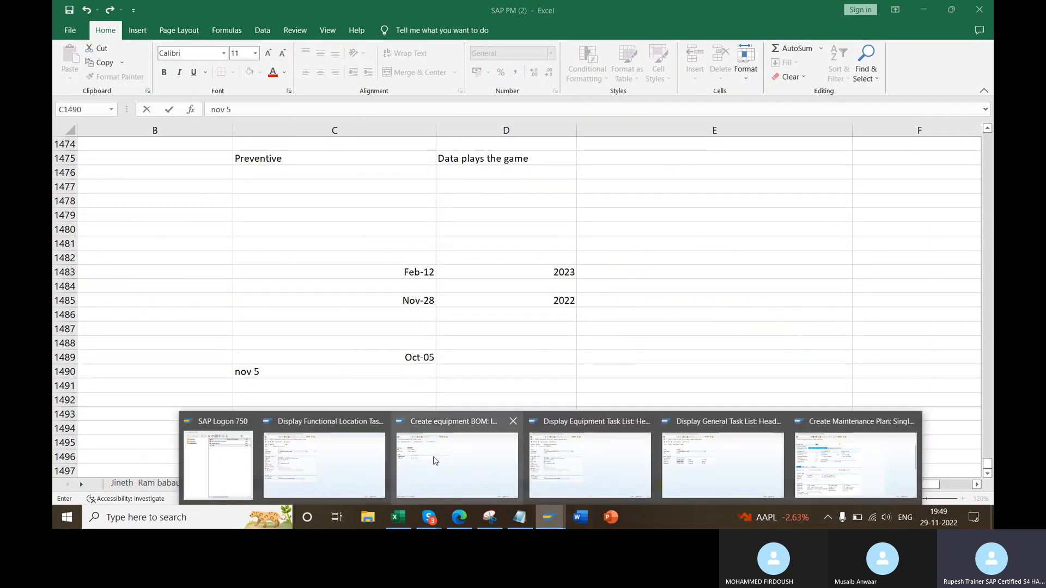
left_click(435, 460)
mouse_move(549, 516)
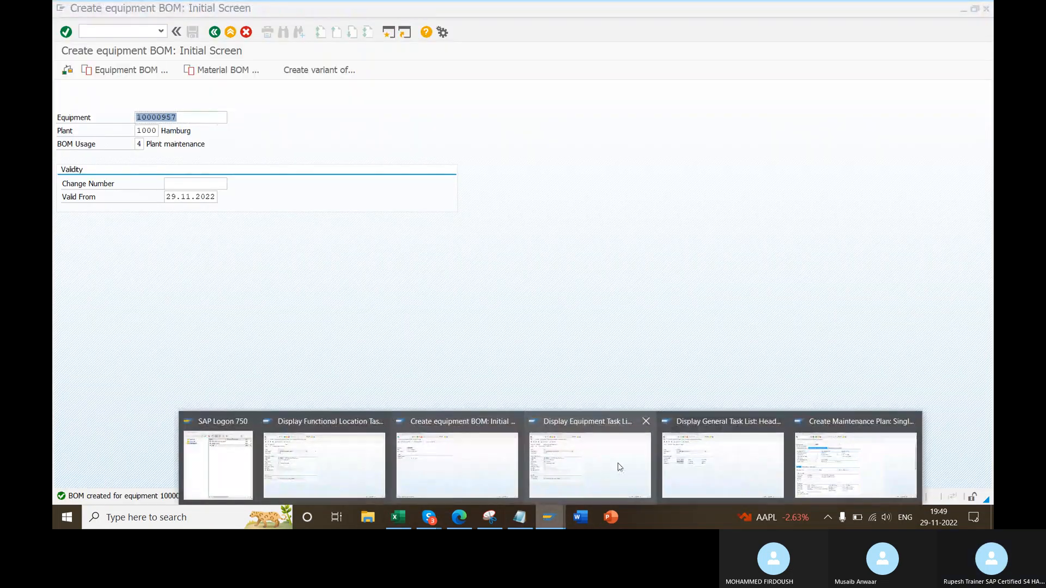
left_click(712, 465)
left_click_drag(167, 224, 220, 222)
key("ctrl+c")
left_click(289, 256)
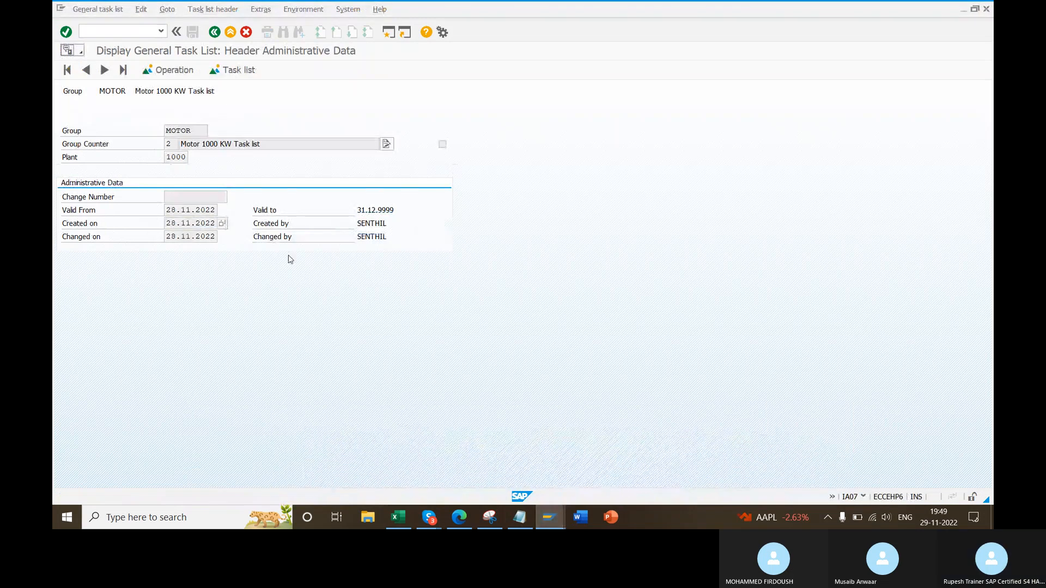
key("alt+Tab")
key("alt+Tab")
scroll(528, 434, "down", 2)
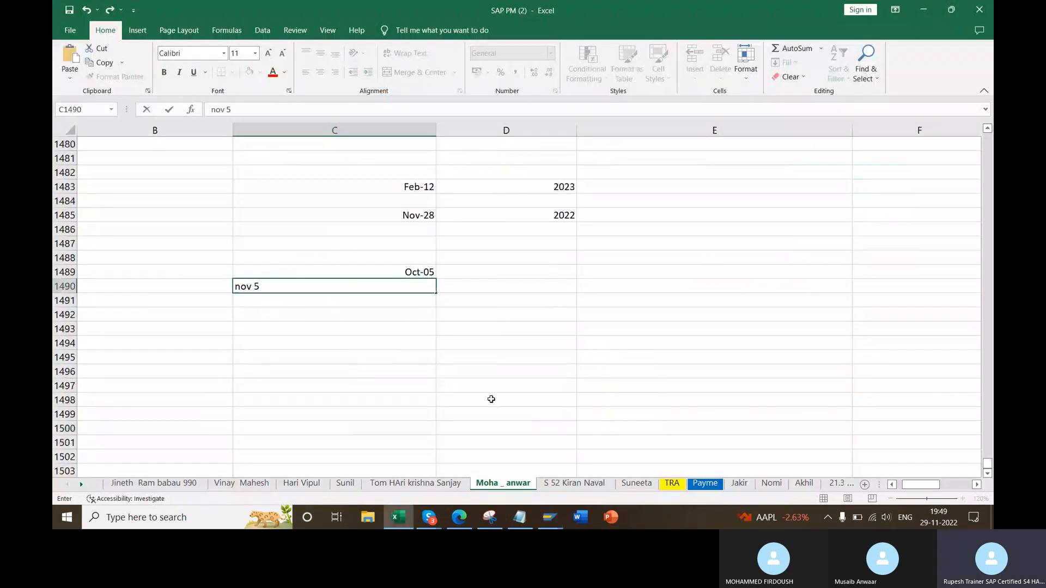
left_click(484, 342)
key("ctrl+v")
left_click(366, 287)
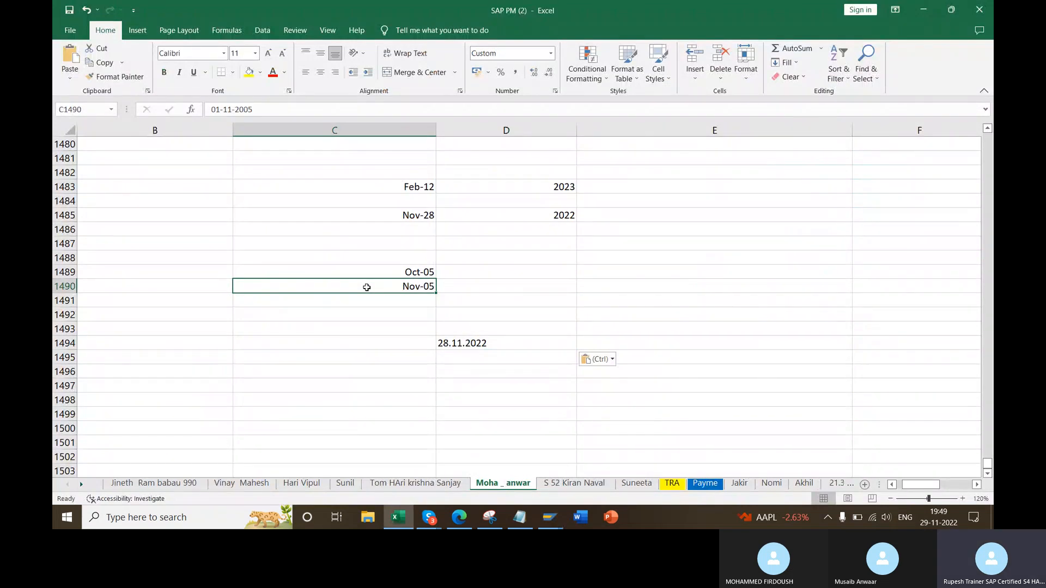
left_click(500, 343)
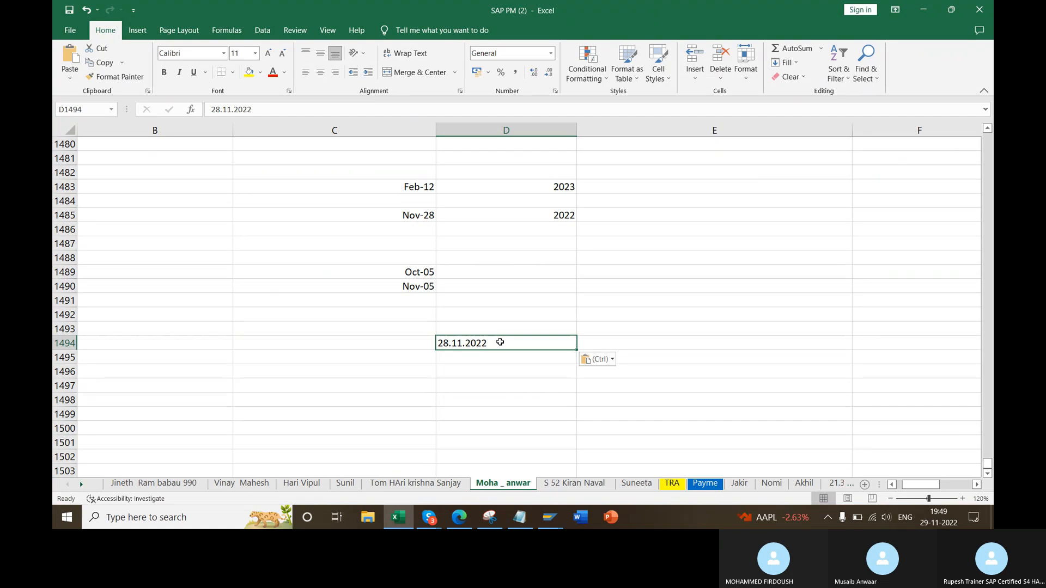
- Switch the SAP equipment BOM session to general task list creation (IA05) and examine the key date for group MOTOR
key("alt+Tab")
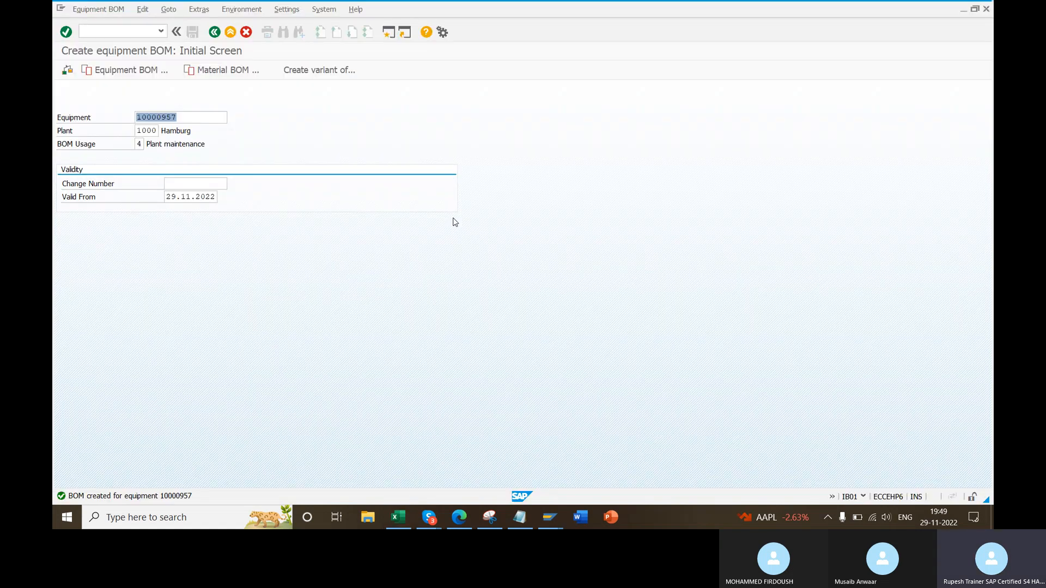
left_click(324, 9)
left_click(130, 31)
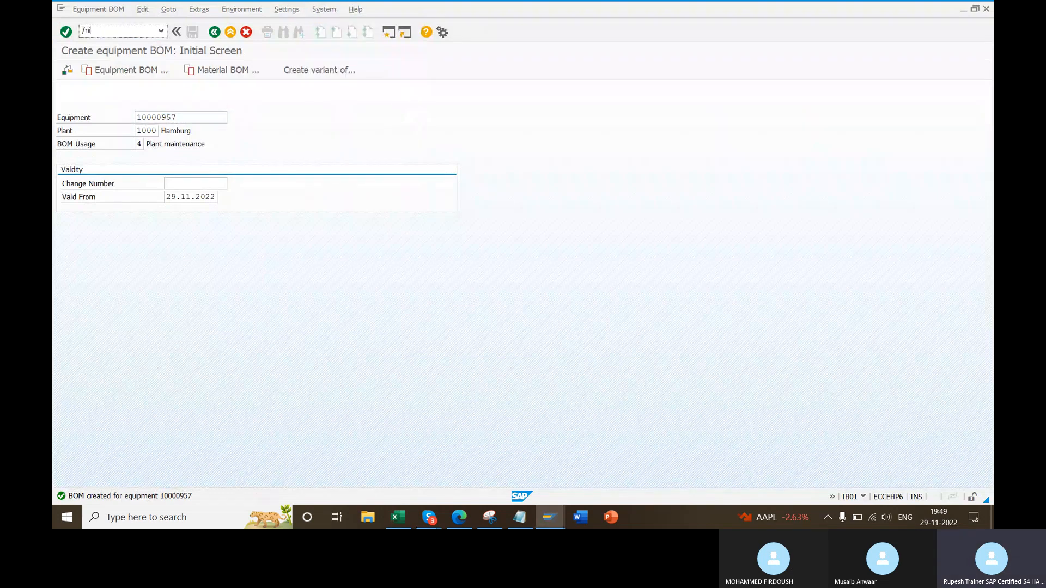
type("/n0")
key("BackSpace")
key("Return")
left_click_drag(168, 161, 231, 158)
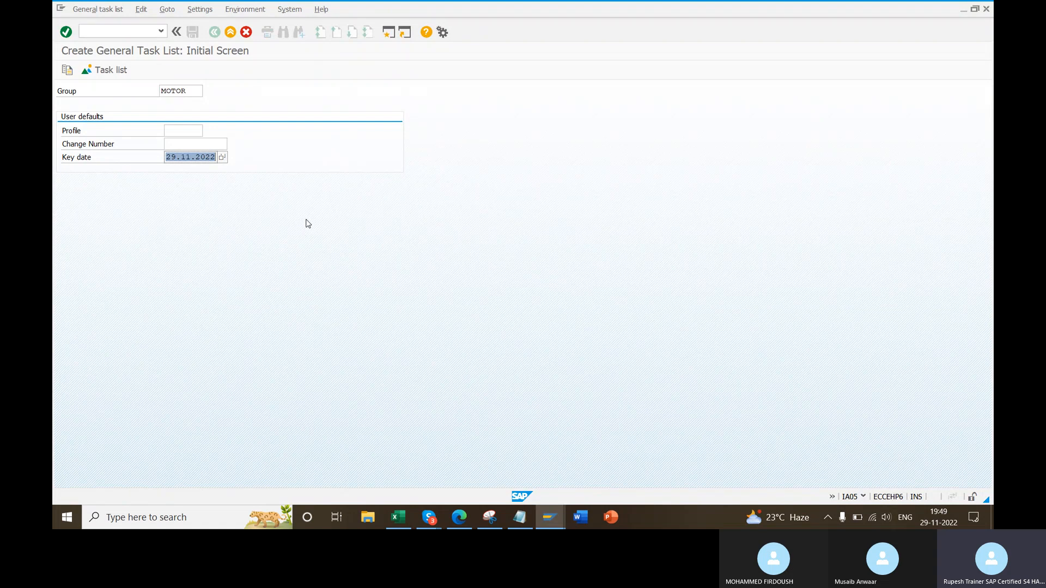
- Return to the new single cycle plan and set its call horizon to 100 % and scheduling period to 1 yr
key("alt+Tab")
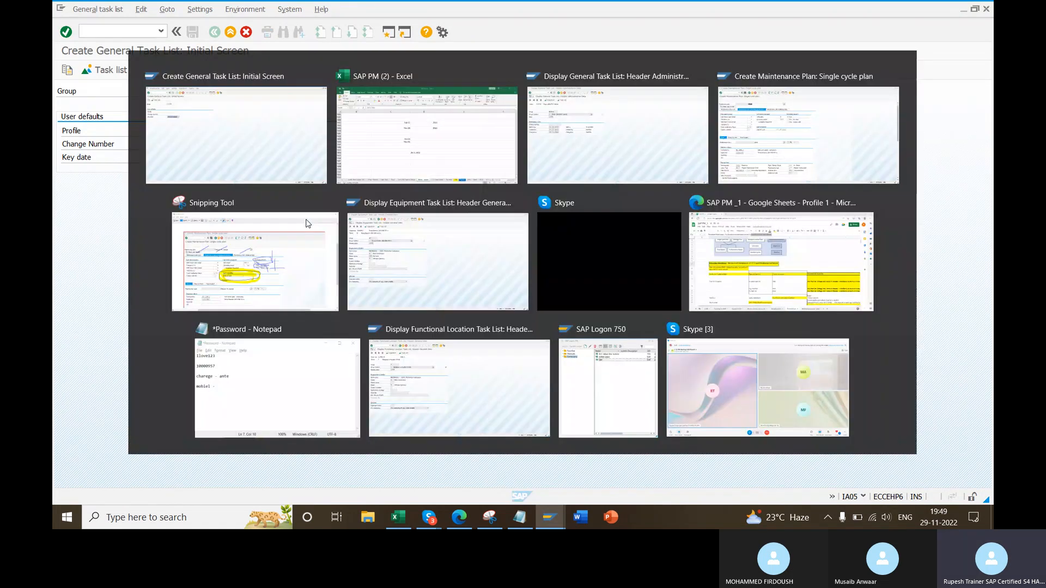
key("alt+Tab")
key("alt+Tab")
key("alt+Tab")
key("alt+Tab")
key("alt+Tab")
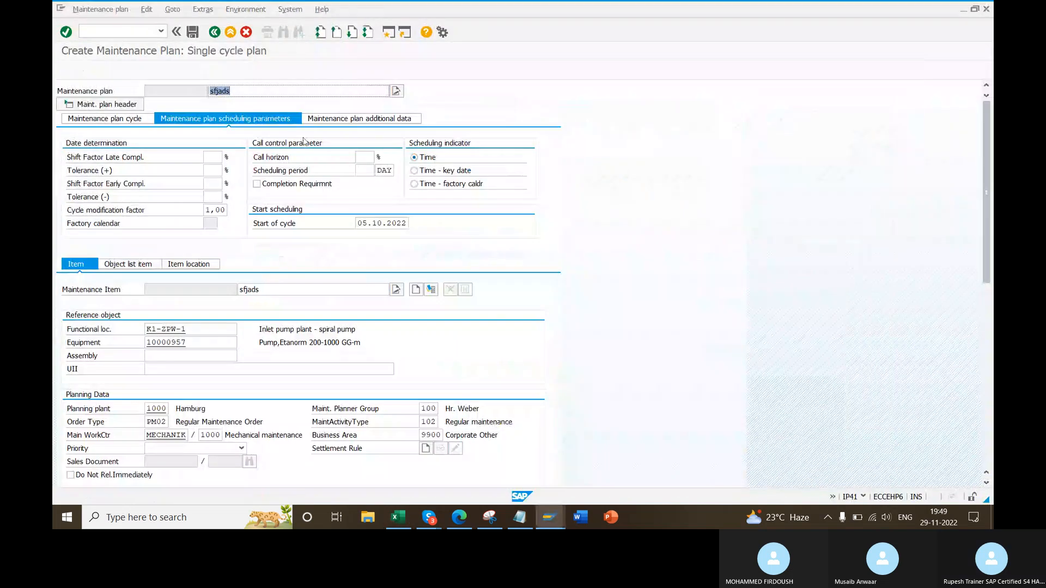
double_click(361, 158)
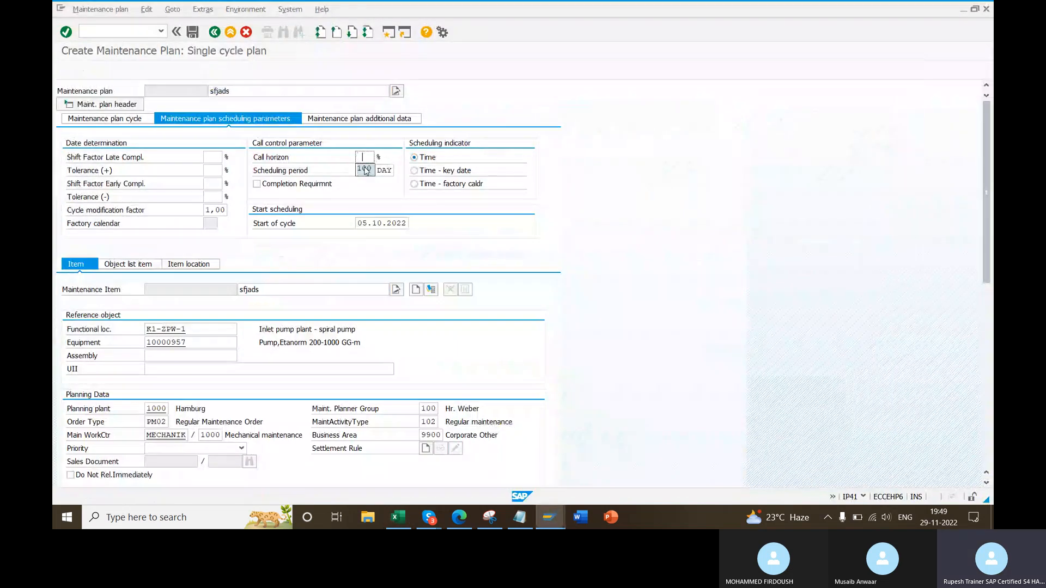
left_click(365, 169)
double_click(364, 170)
left_click(361, 194)
left_click_drag(377, 171, 413, 171)
key("BackSpace")
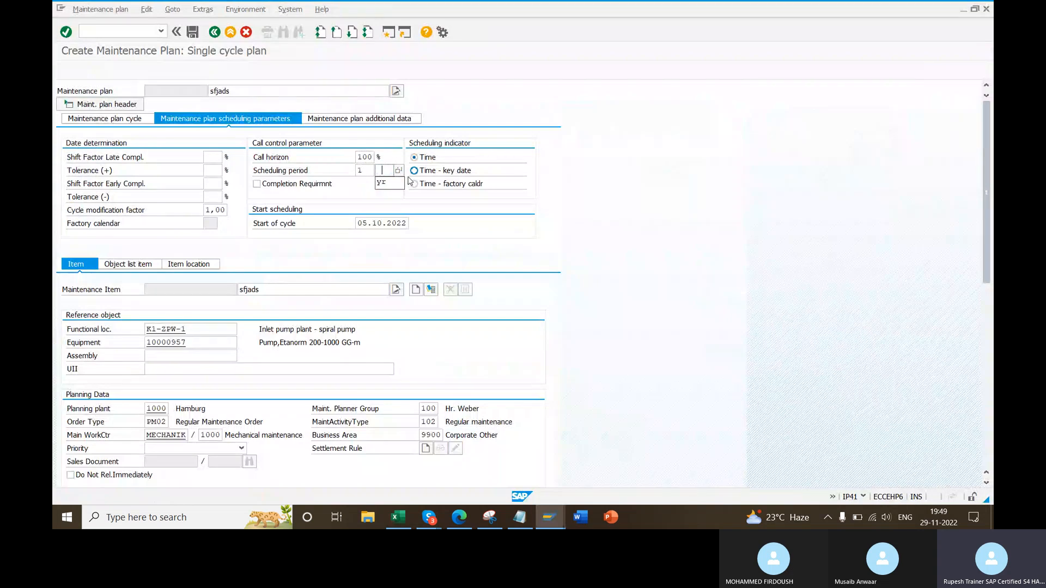
left_click(386, 184)
- Review the plan's cycle and assigned task list, and save the maintenance plan
left_click(125, 118)
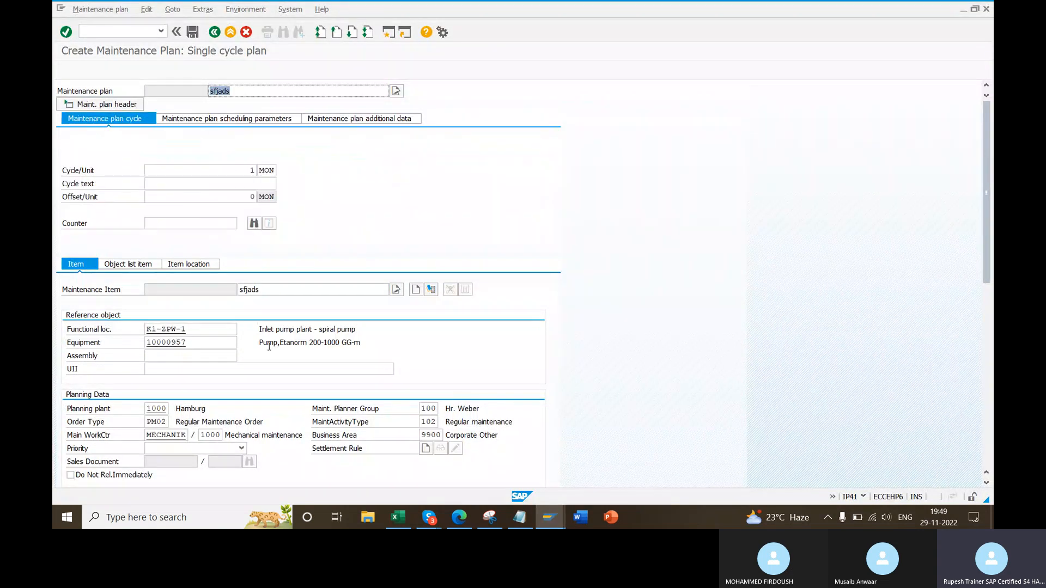
scroll(136, 240, "down", 4)
left_click(193, 32)
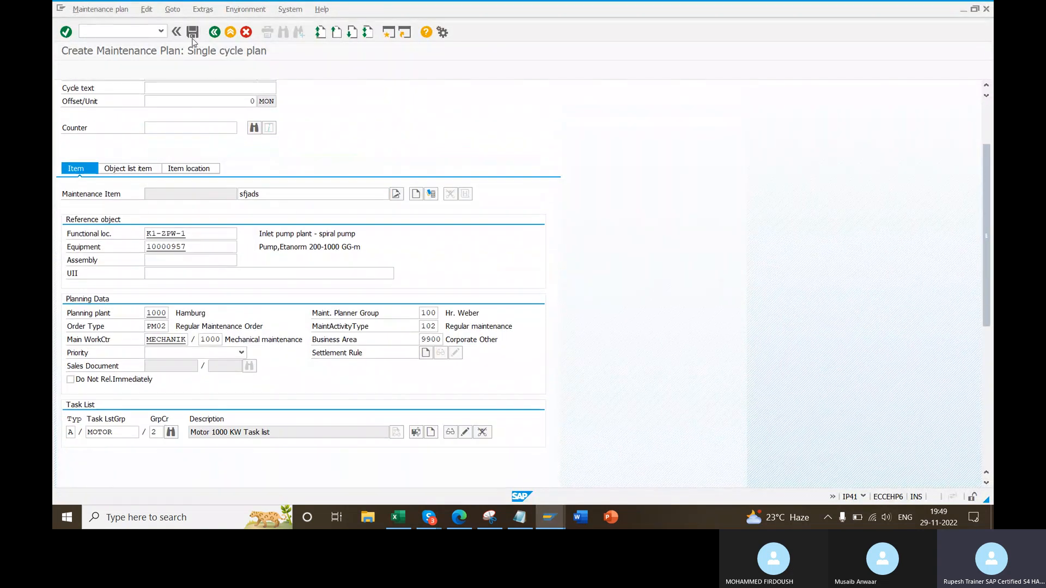
- Open scheduling for maintenance plan 291 and initiate its start
left_click(108, 8)
left_click(109, 61)
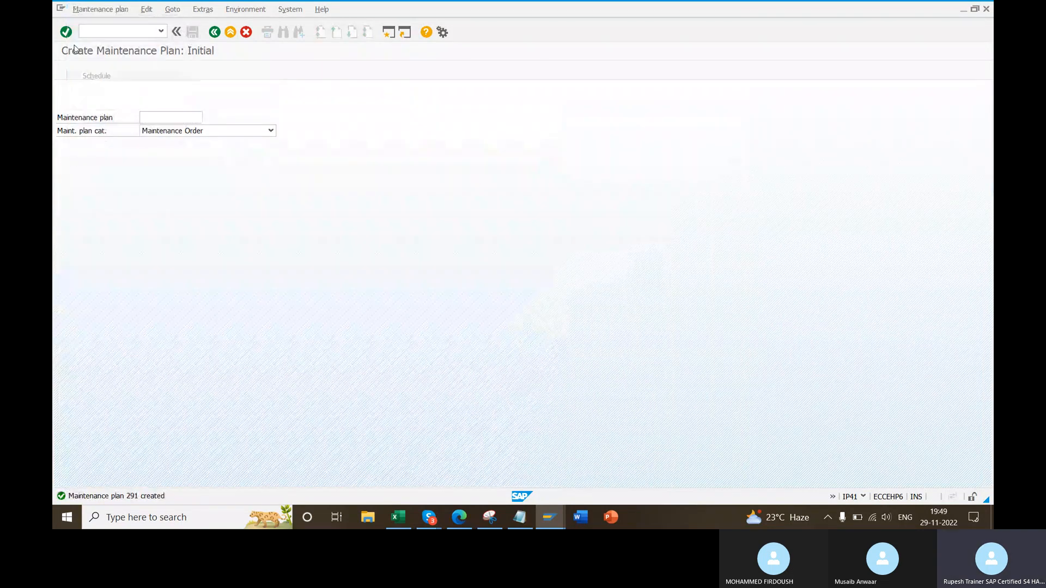
key("Return")
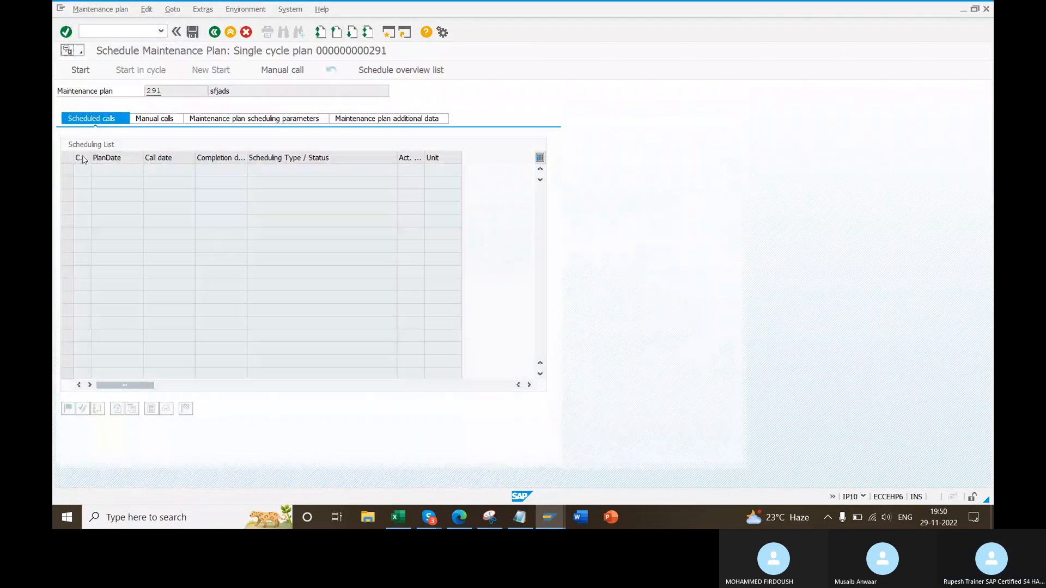
left_click(80, 70)
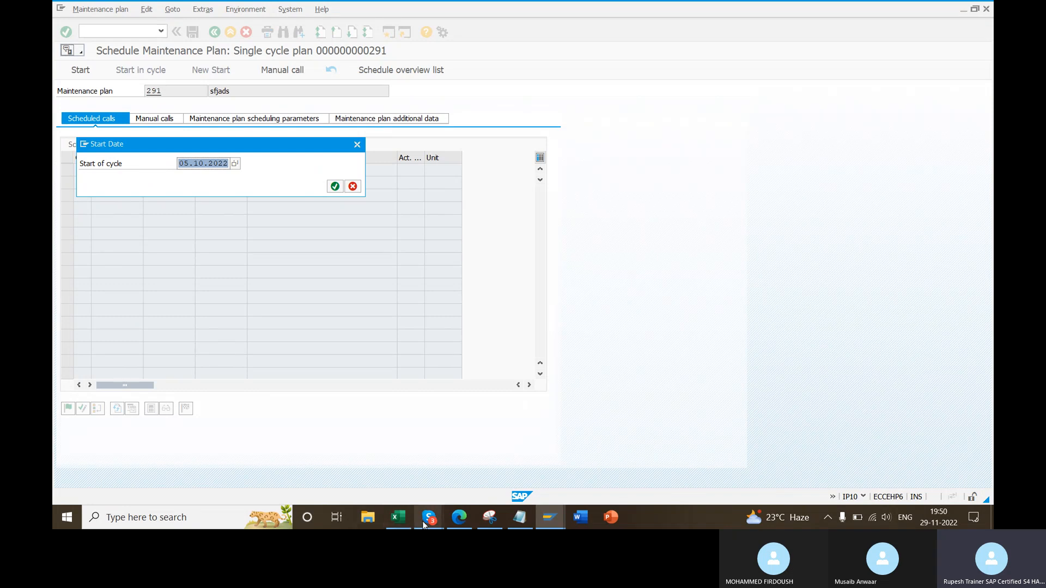
- Compare the plan's start of cycle with the October and November dates in the Excel notes
left_click(401, 524)
left_click(405, 285)
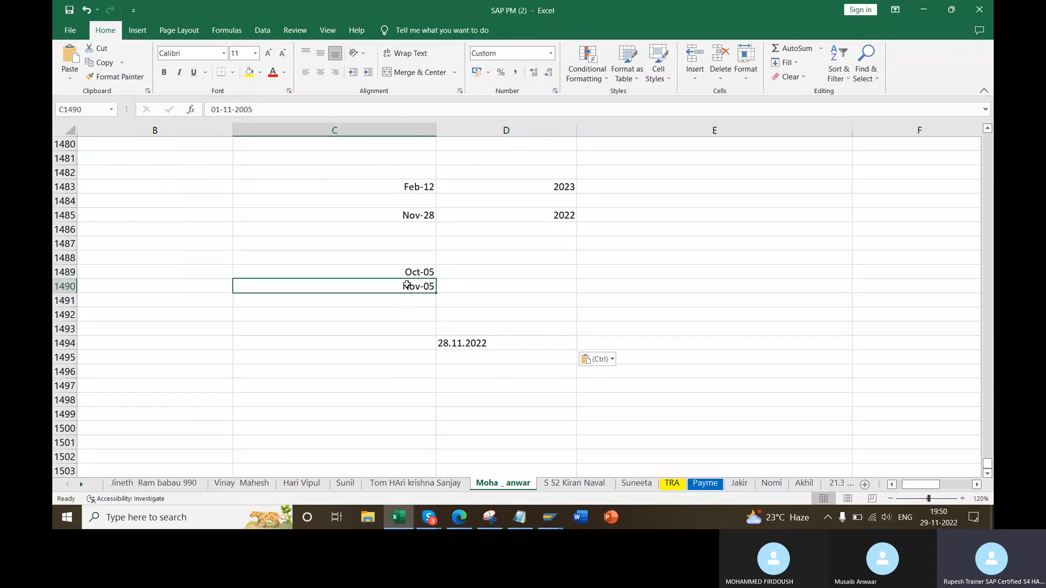
key("alt+Tab")
key("alt+Tab")
left_click(403, 272)
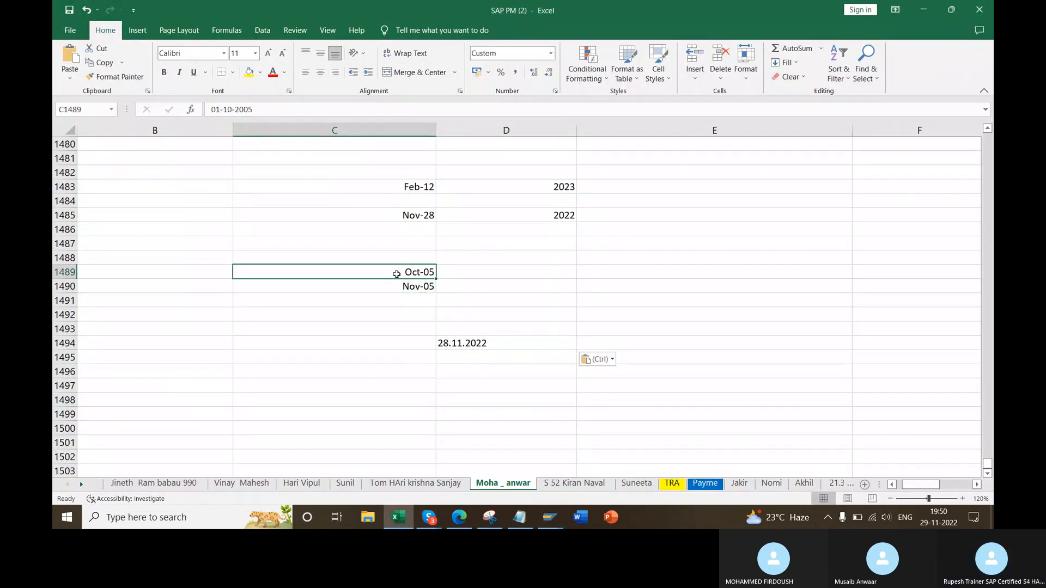
key("alt+Tab")
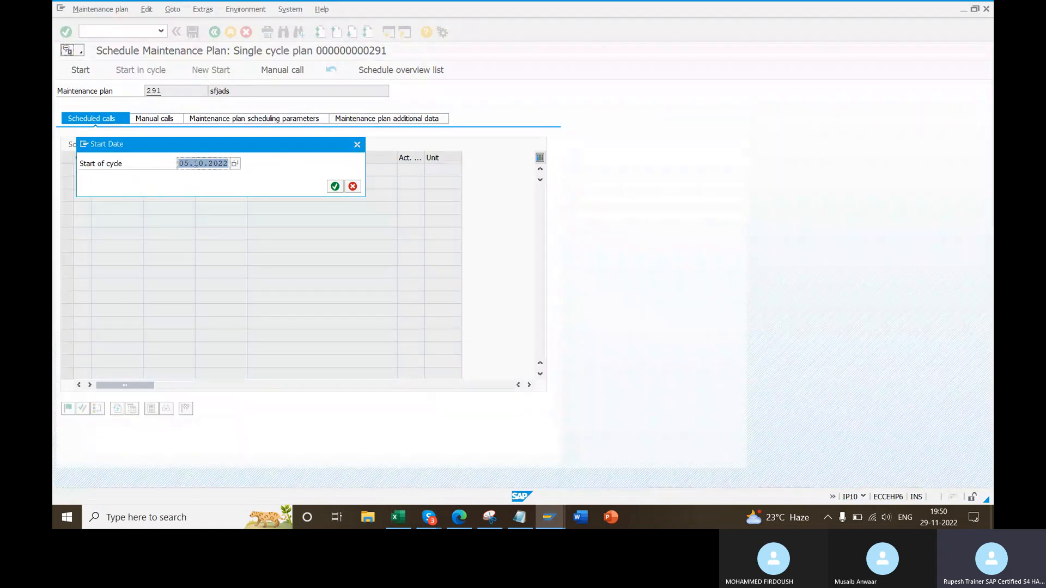
- Start scheduling from cycle date 05.10.2022 and try to release the first call, planned for 04.11.2022
left_click(335, 186)
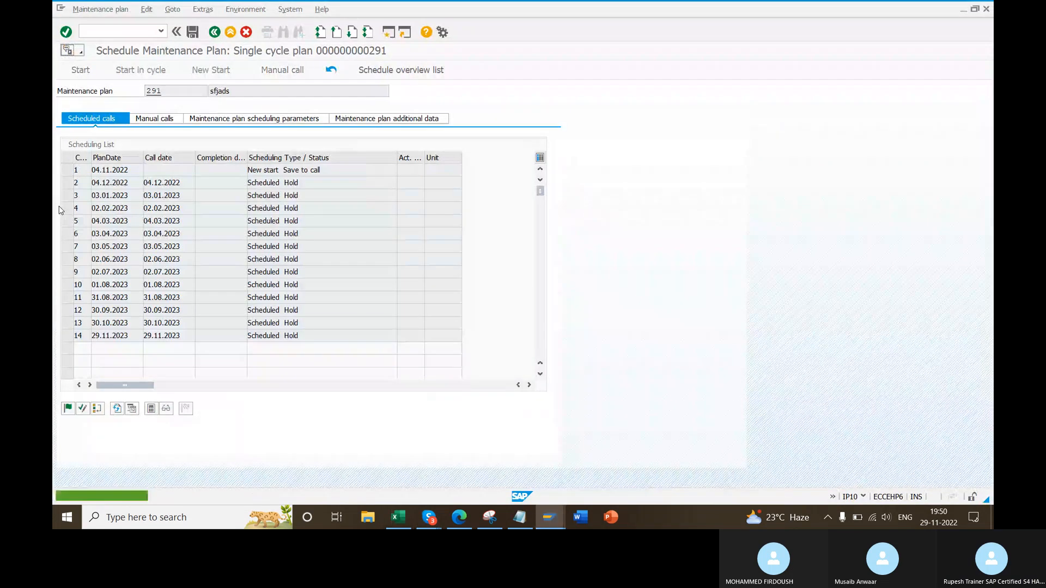
left_click(67, 170)
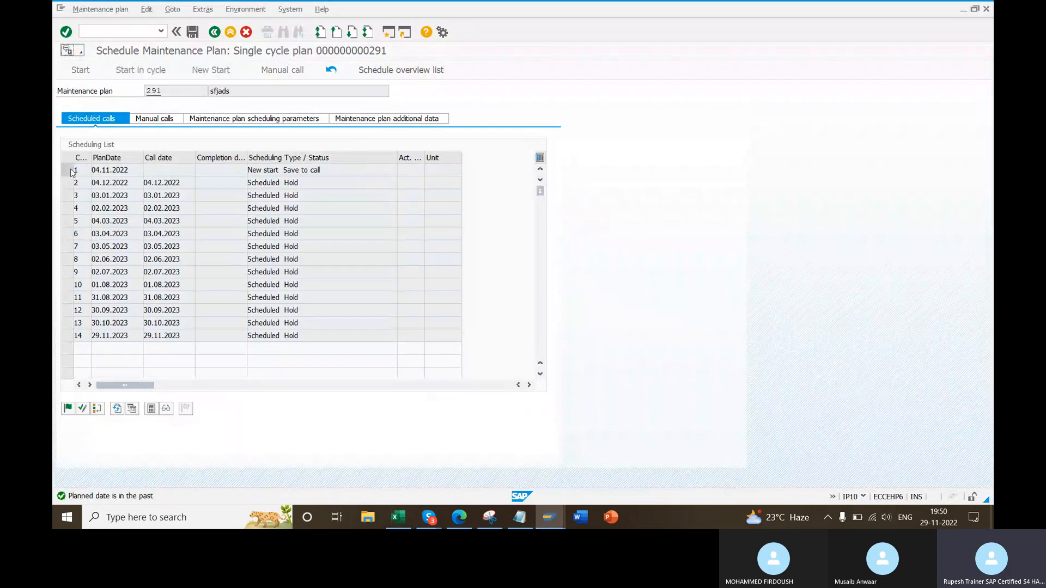
left_click(69, 408)
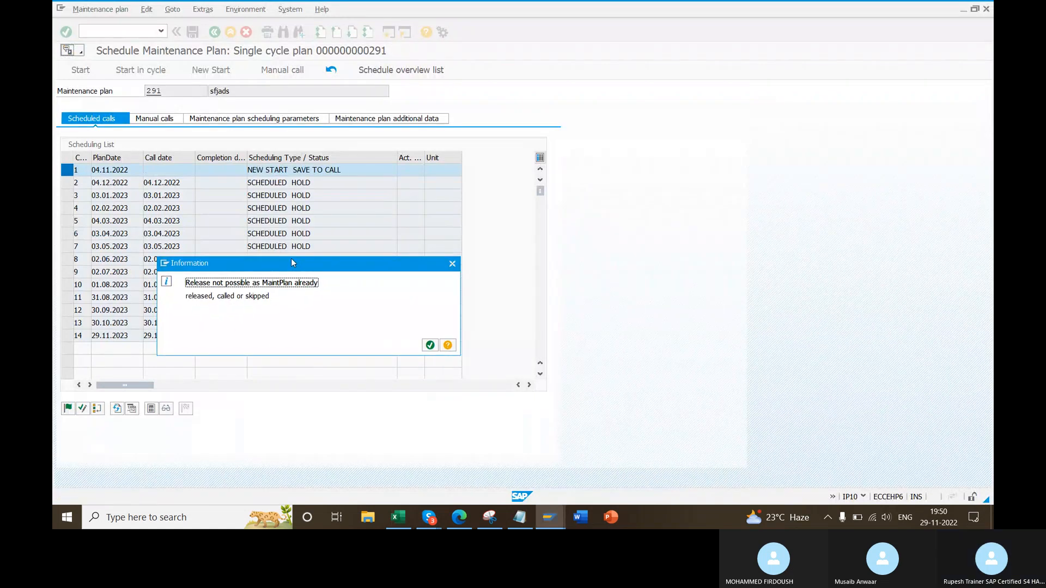
- Dismiss the release message, try to save the scheduling of plan 291, and read the resulting error text
left_click_drag(291, 263, 379, 262)
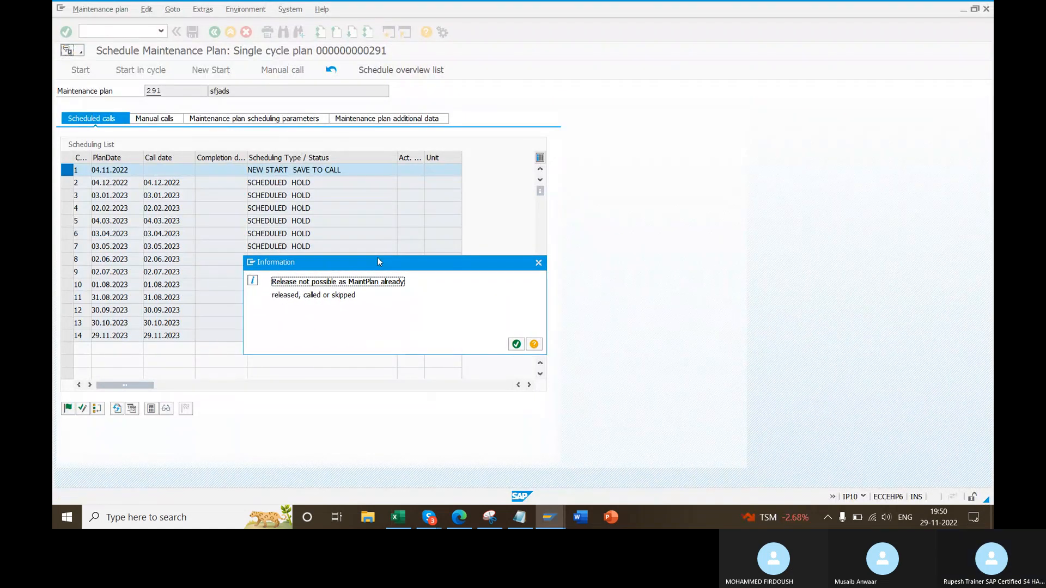
left_click(515, 344)
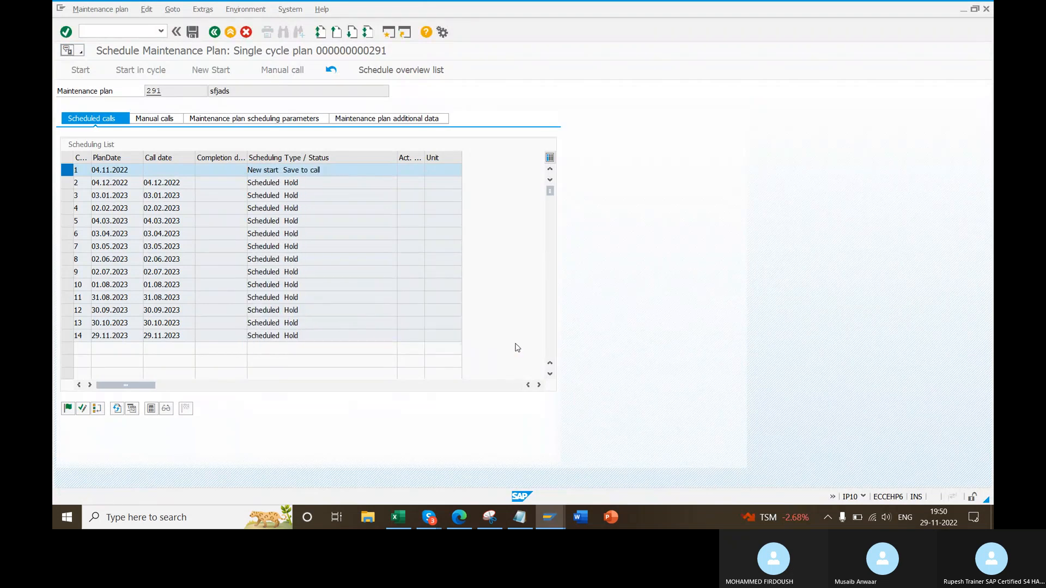
left_click(193, 34)
left_click_drag(222, 265, 593, 107)
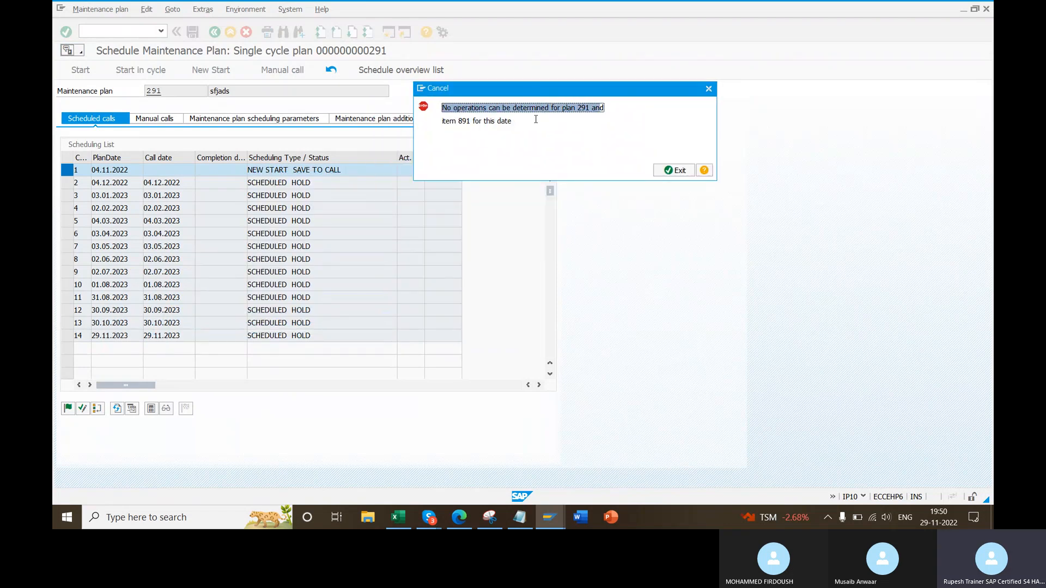
left_click_drag(524, 122, 436, 123)
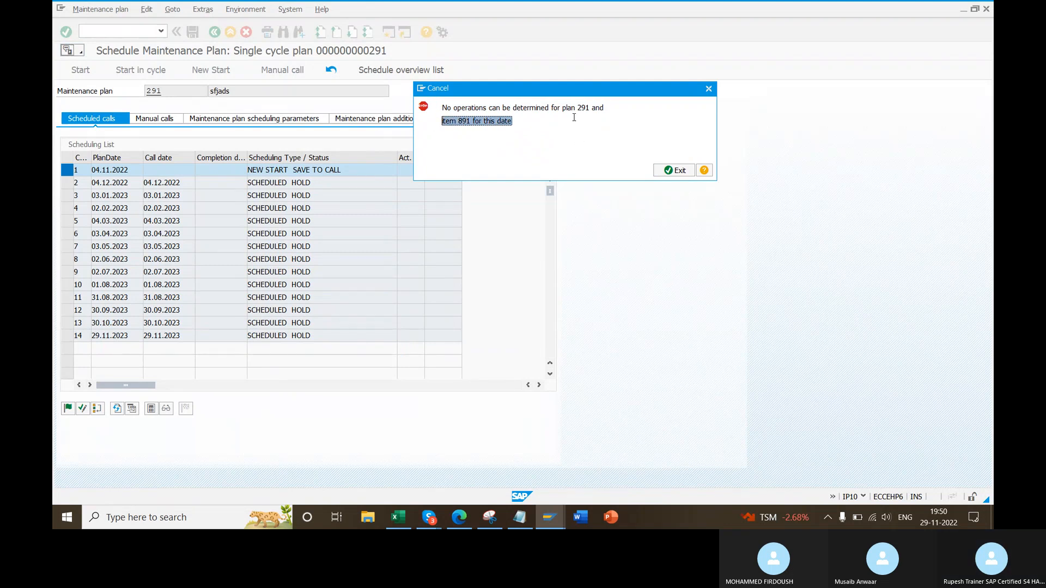
left_click_drag(586, 94, 492, 104)
left_click(431, 134)
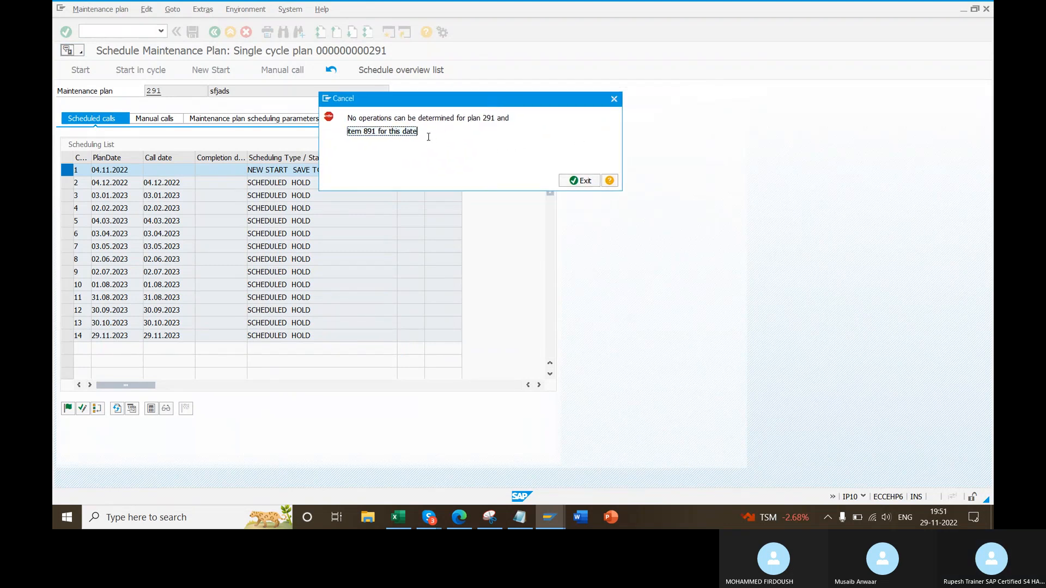
- Open the detailed help for the error message and read its diagnosis
left_click(610, 180)
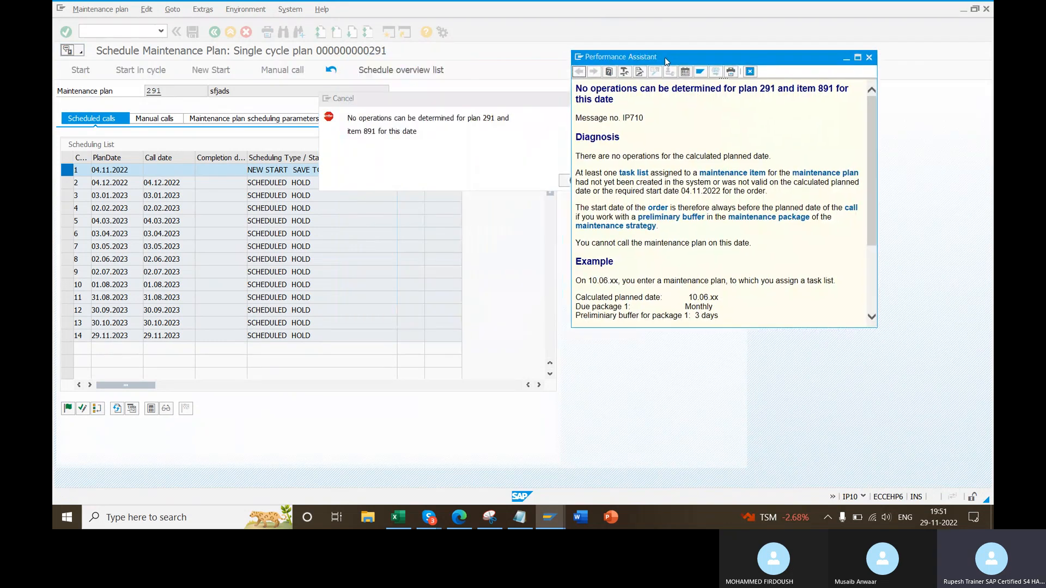
scroll(898, 143, "down", 1)
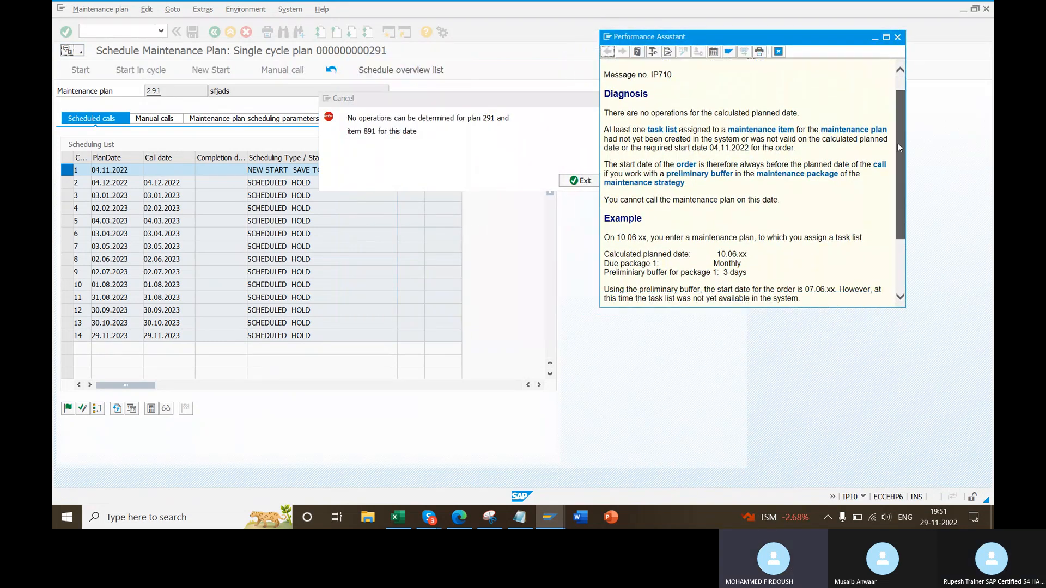
left_click_drag(898, 145, 897, 146)
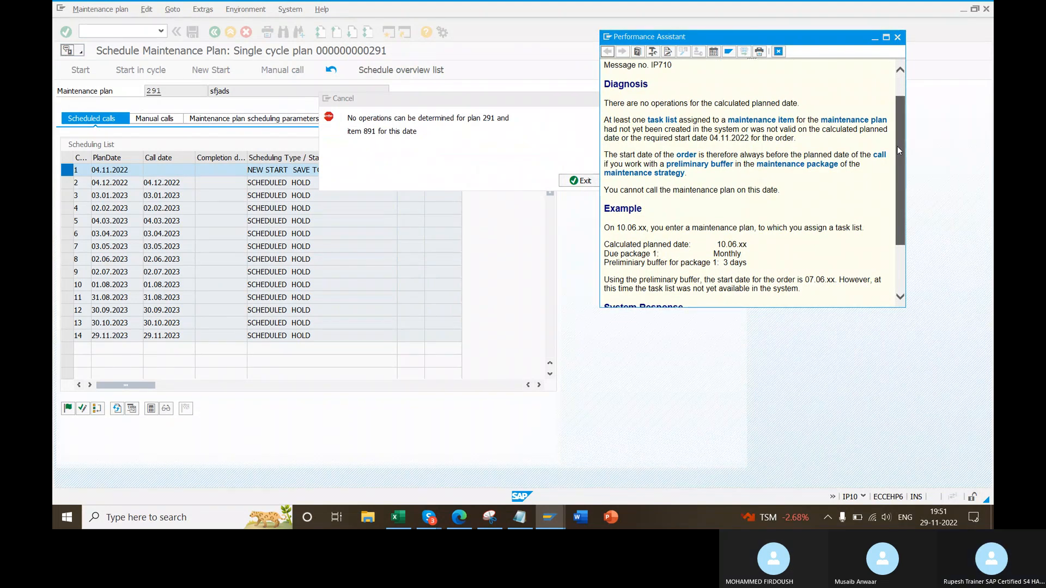
left_click_drag(897, 146, 897, 146)
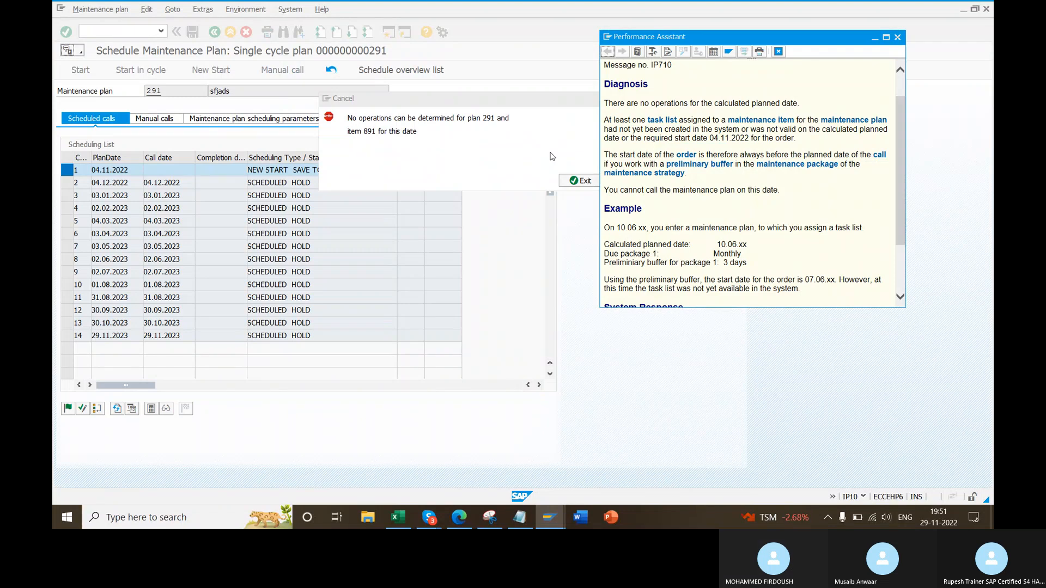
- Compare the October and November cycle dates with the 28.11.2022 task list date in the Excel notes
left_click(397, 517)
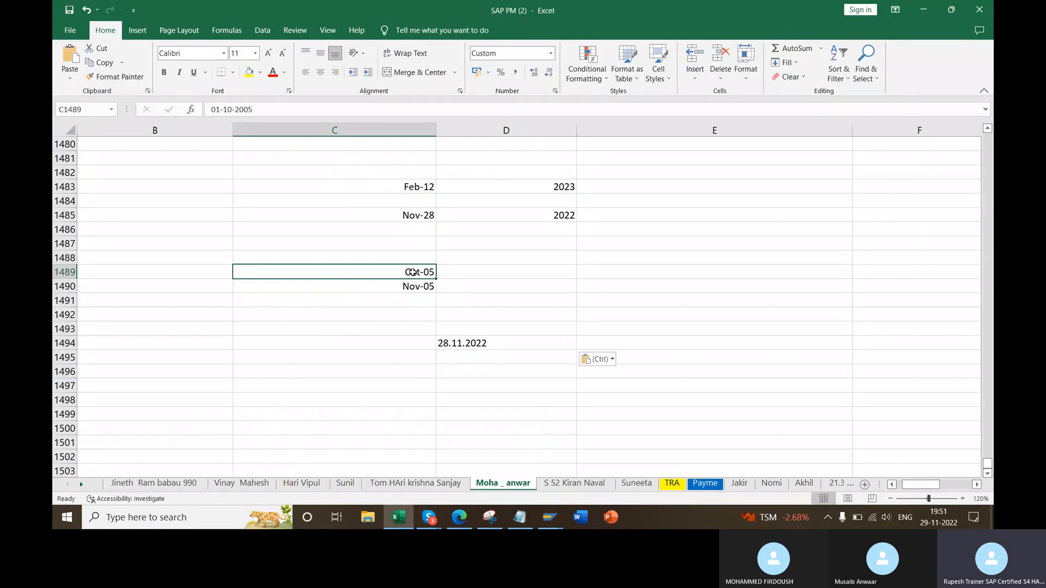
left_click(389, 287)
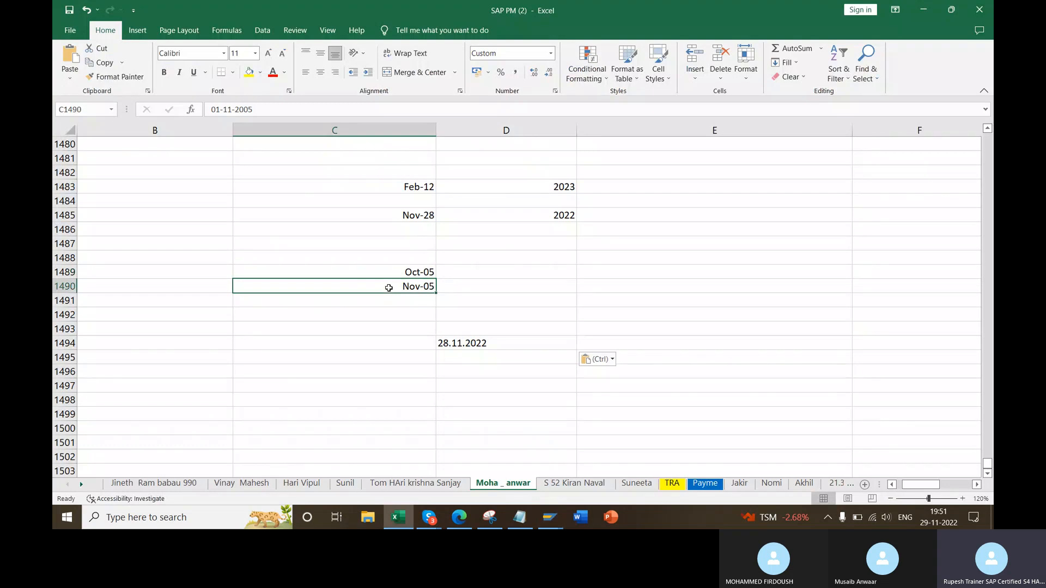
left_click(493, 341)
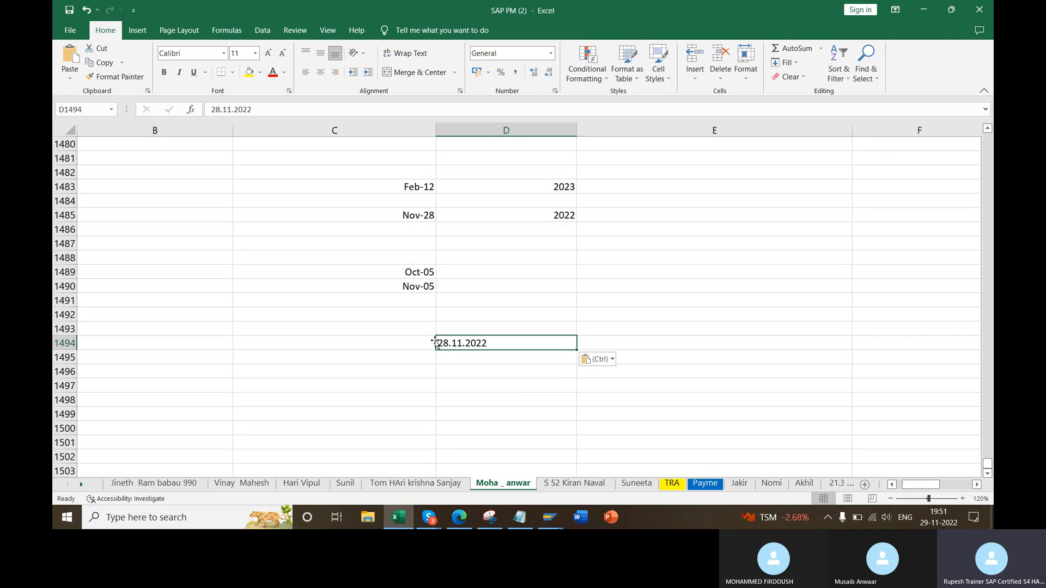
left_click(404, 289)
left_click(482, 342)
key("alt+Tab")
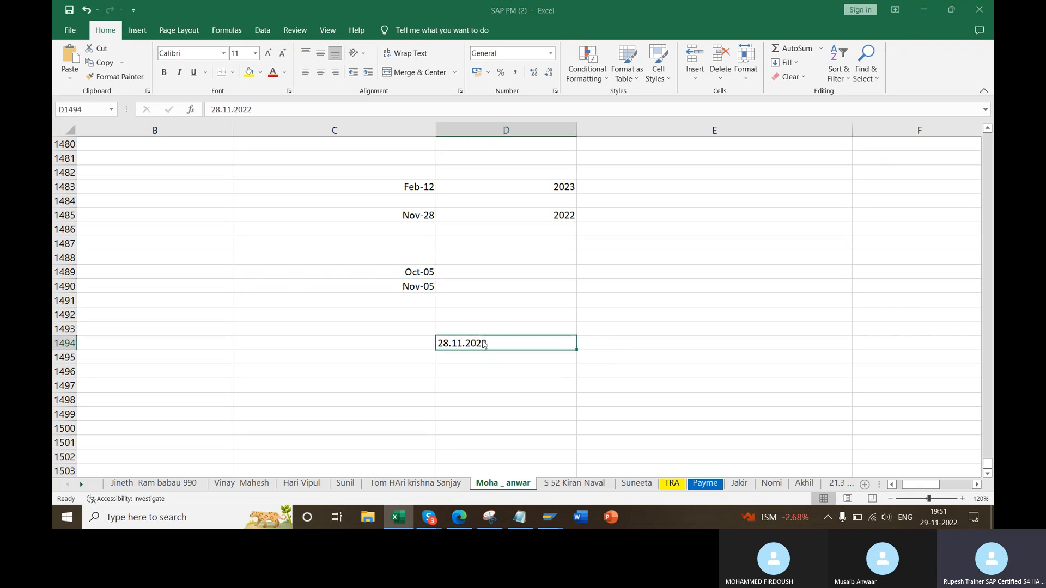
- Review the diagnosis, example and recommended procedure in the error's help text, and return to the Excel notes
scroll(691, 171, "up", 1)
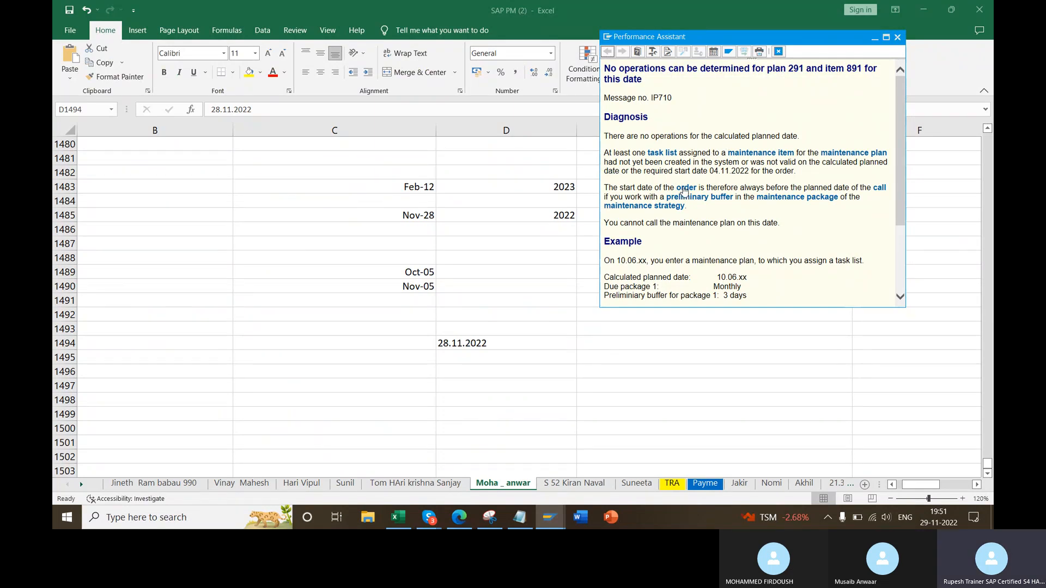
scroll(759, 188, "down", 2)
scroll(815, 186, "down", 1)
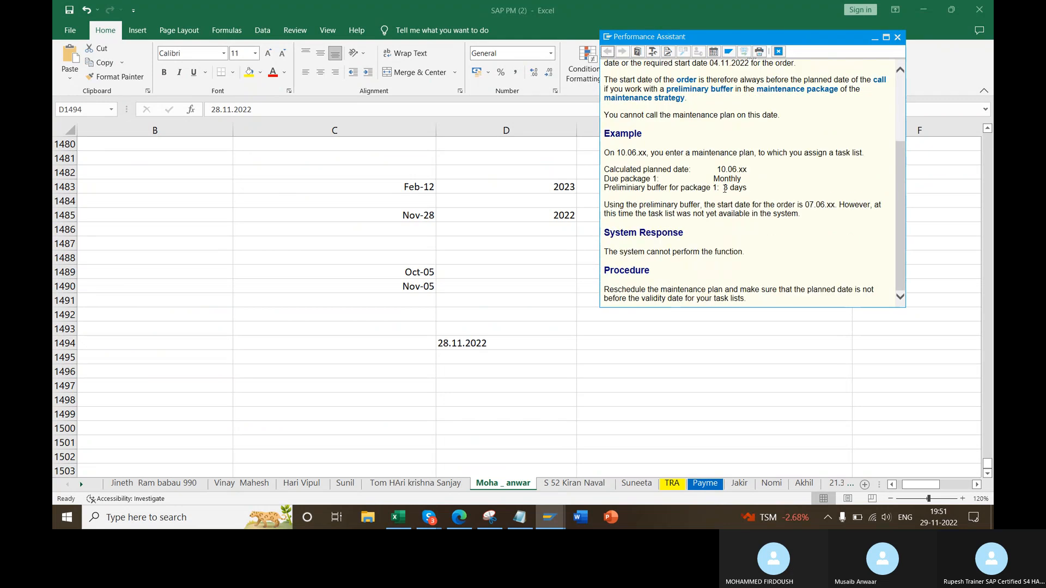
scroll(726, 192, "up", 3)
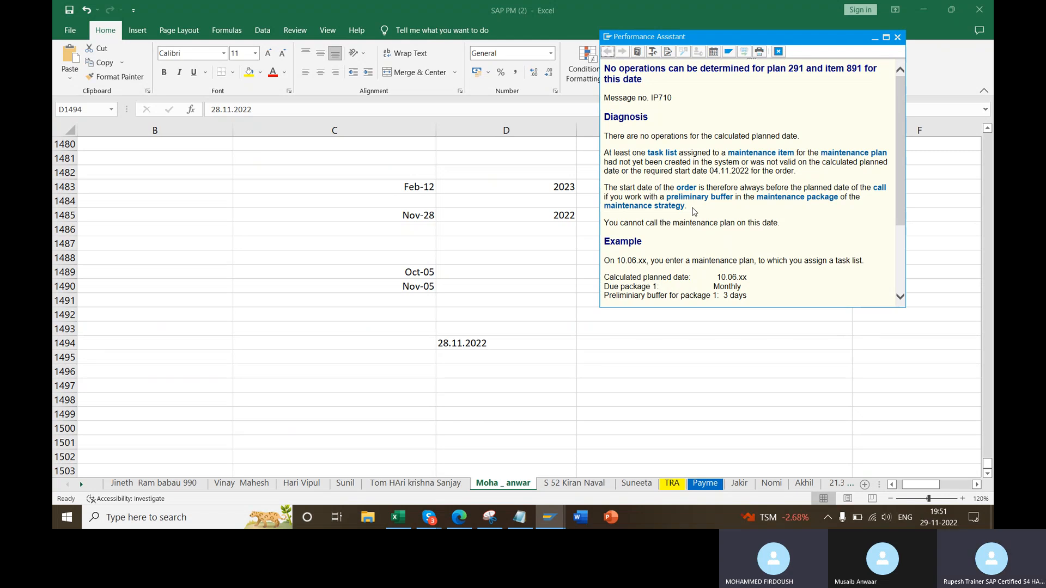
left_click(624, 342)
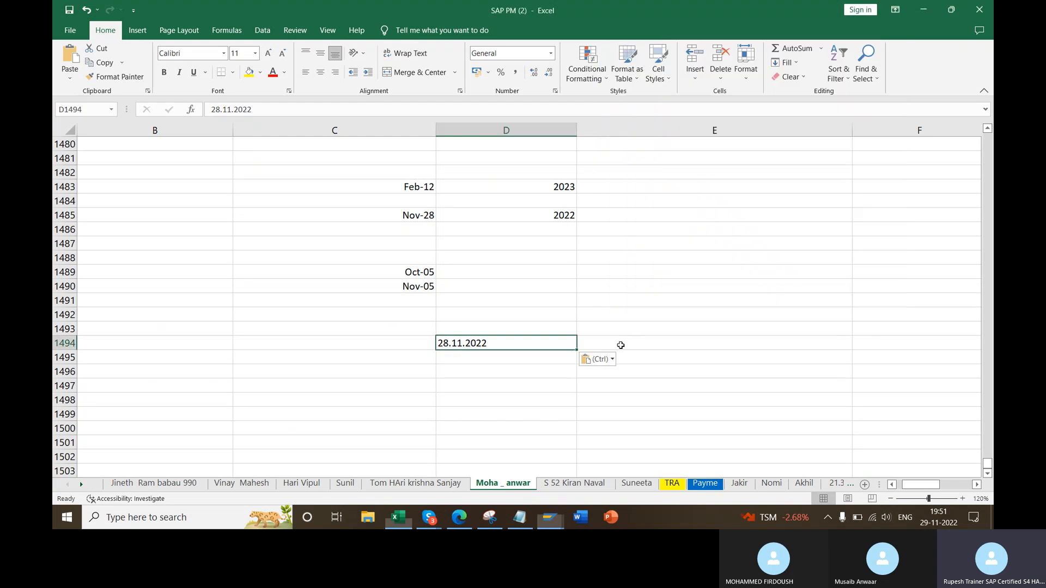
- Switch to the general task list creation screen in SAP and check its key date and the MOTOR group
left_click(547, 516)
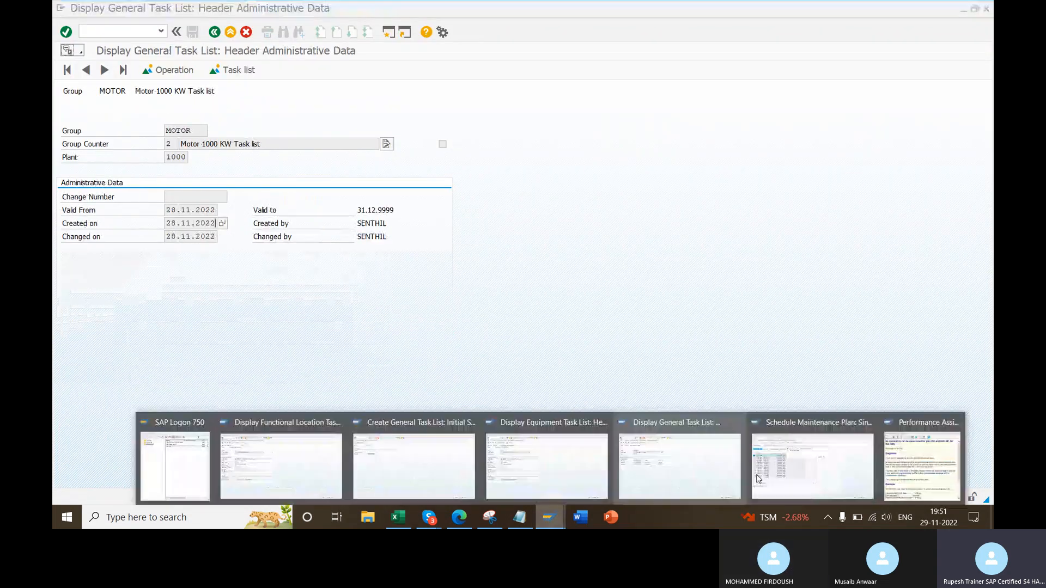
left_click(406, 467)
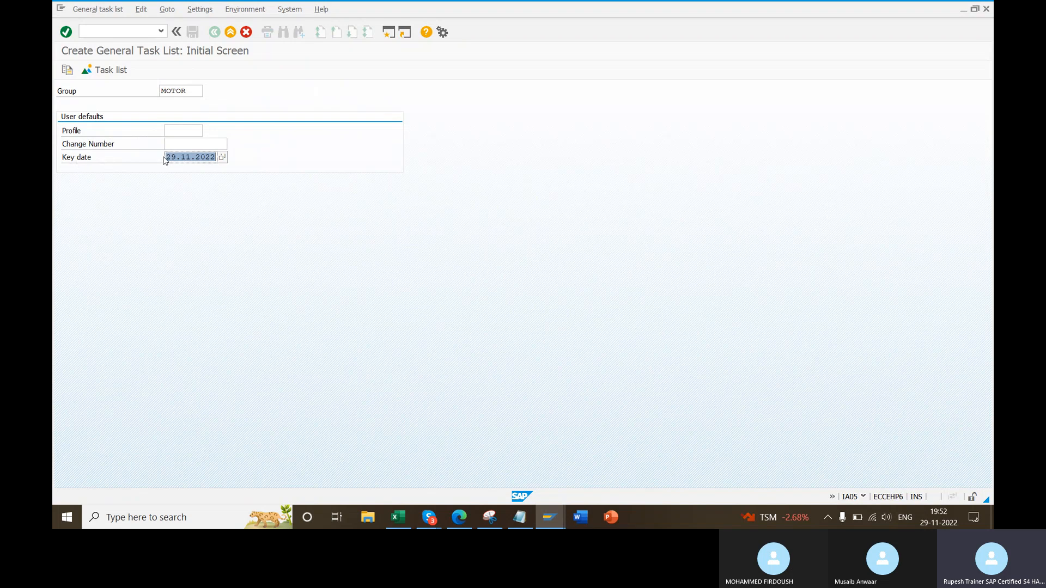
left_click_drag(165, 158, 134, 157)
left_click_drag(201, 88, 158, 90)
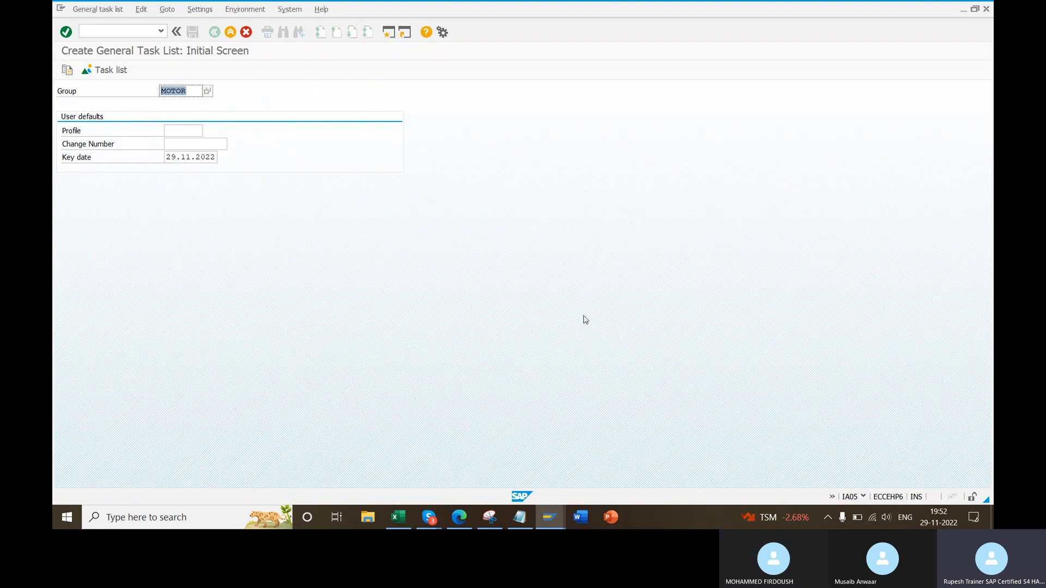
- Check the error's help text again against the October and November dates in the Excel notes
left_click(545, 516)
left_click(908, 442)
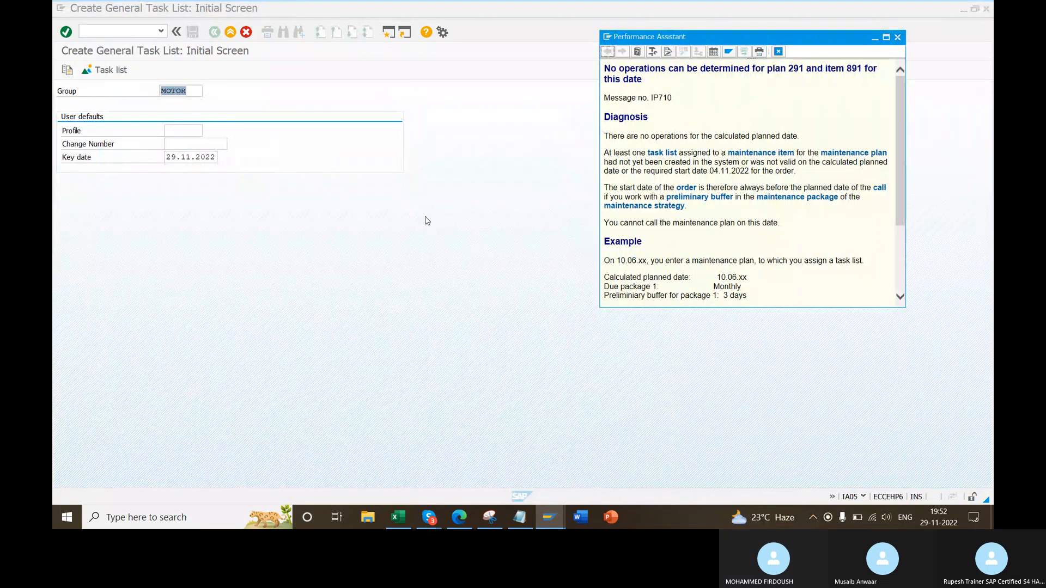
left_click(398, 517)
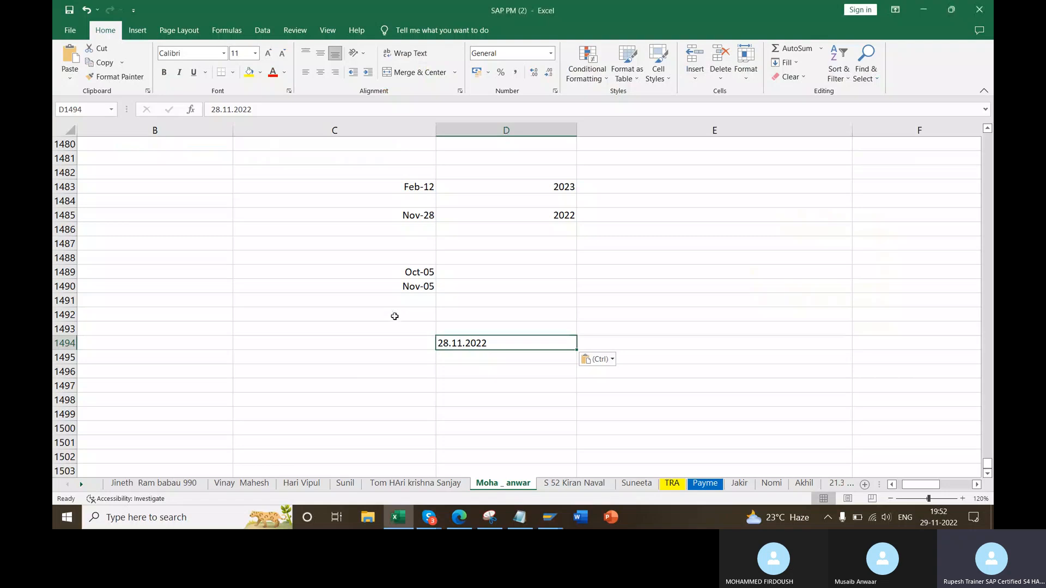
left_click(385, 275)
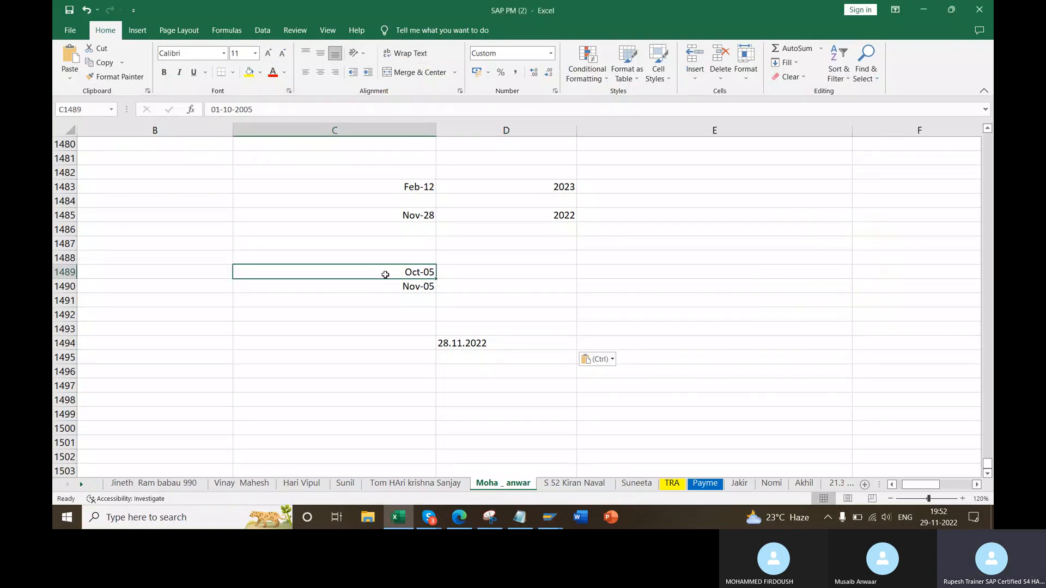
left_click(385, 285)
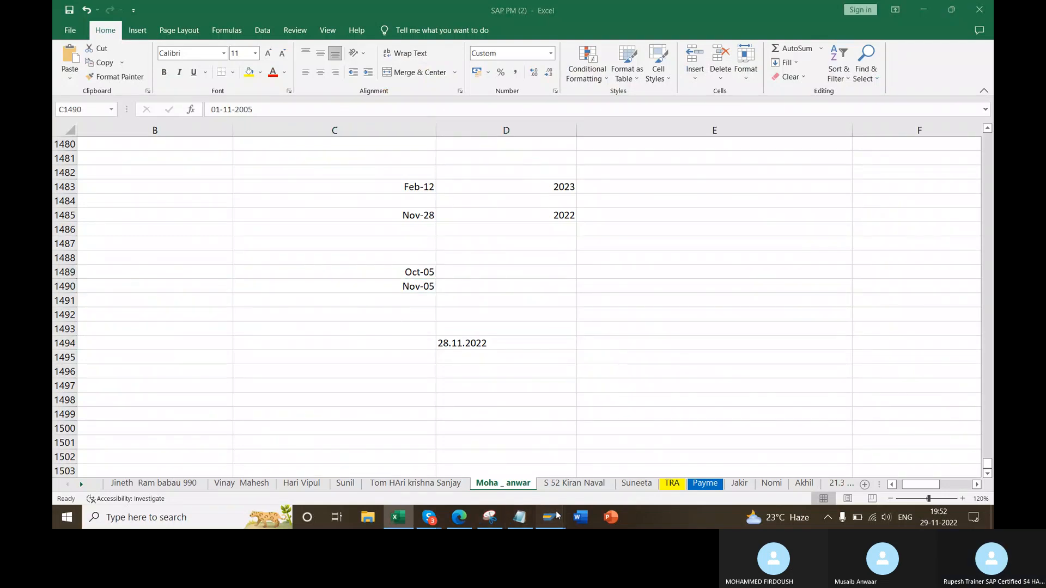
- Place the MOTOR task list's administrative data beside plan 291's scheduling list and compare its creation date with the first planned date
mouse_move(557, 515)
left_click(813, 458)
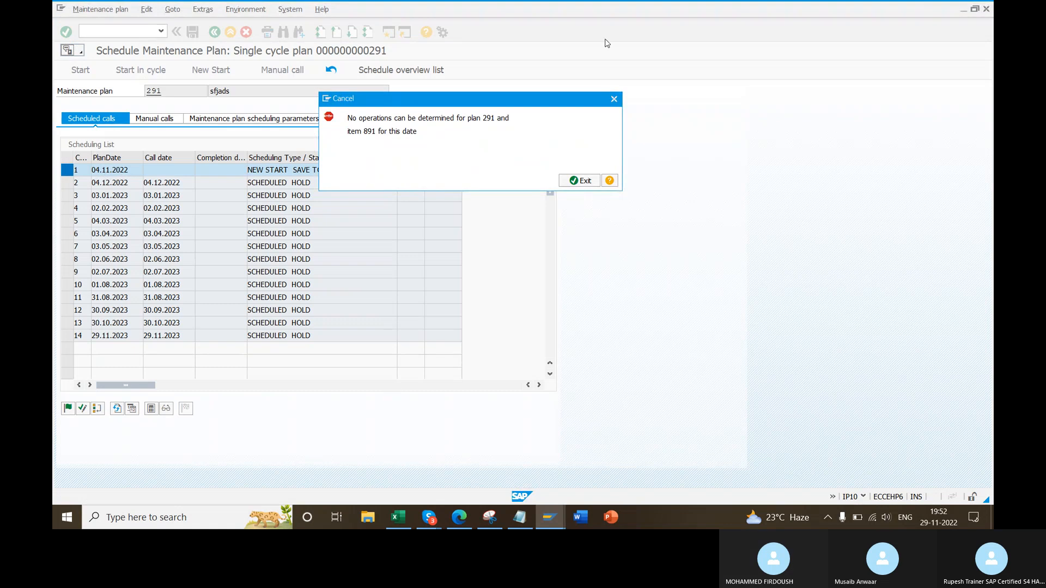
left_click_drag(526, 97, 259, 231)
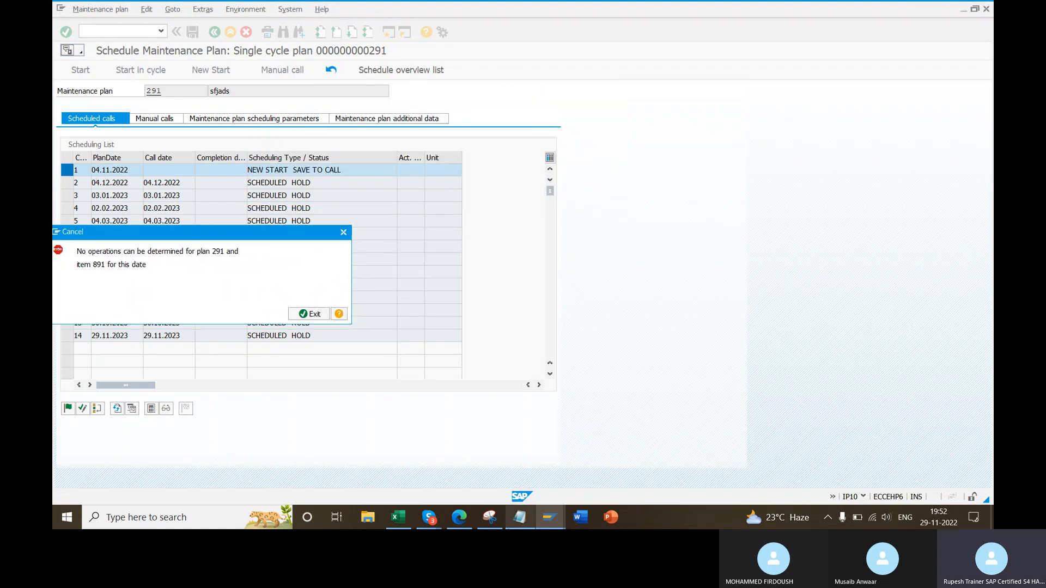
mouse_move(549, 517)
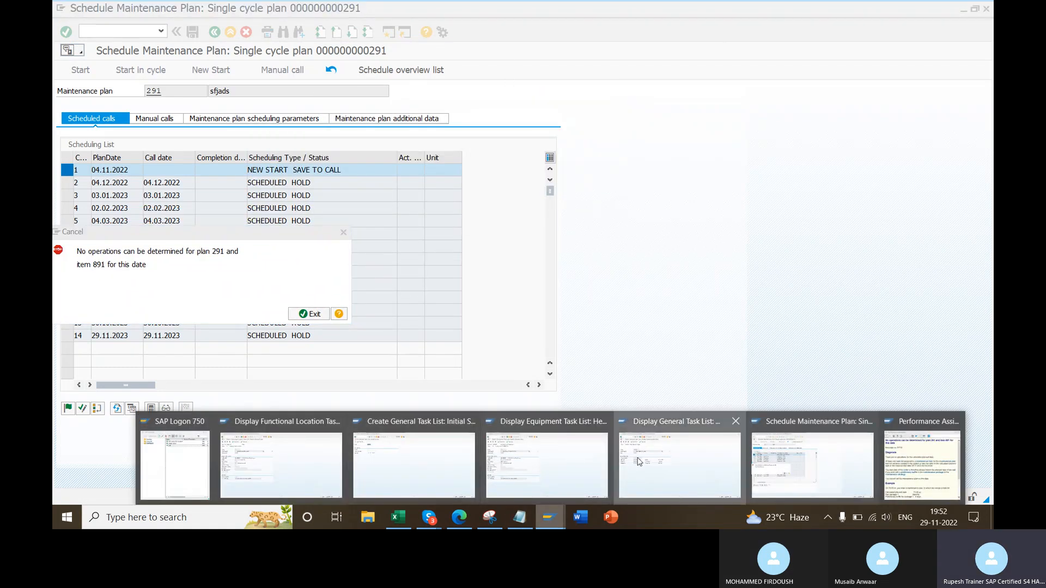
left_click(679, 464)
left_click(975, 9)
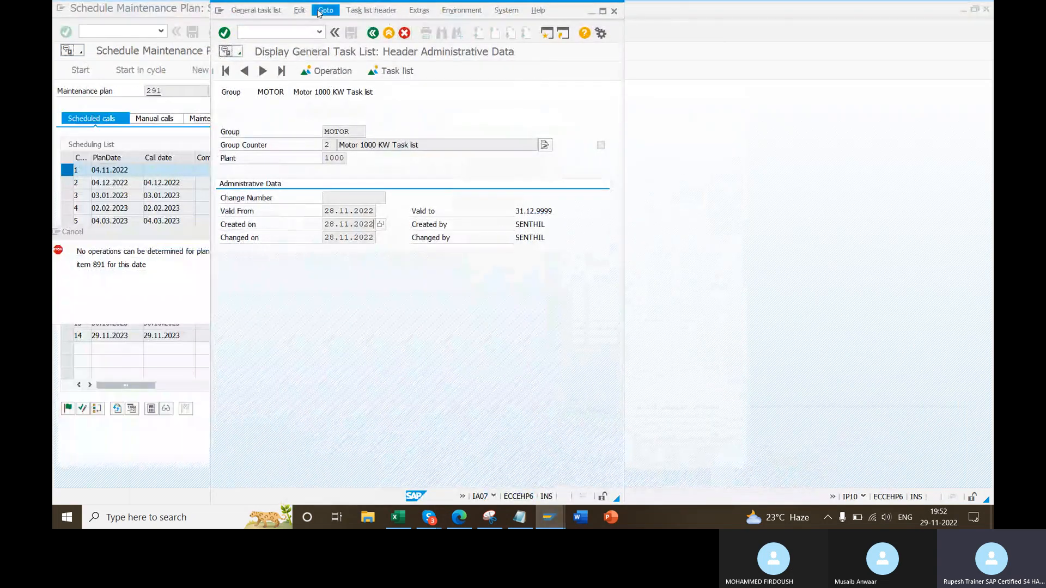
left_click_drag(570, 15, 897, 15)
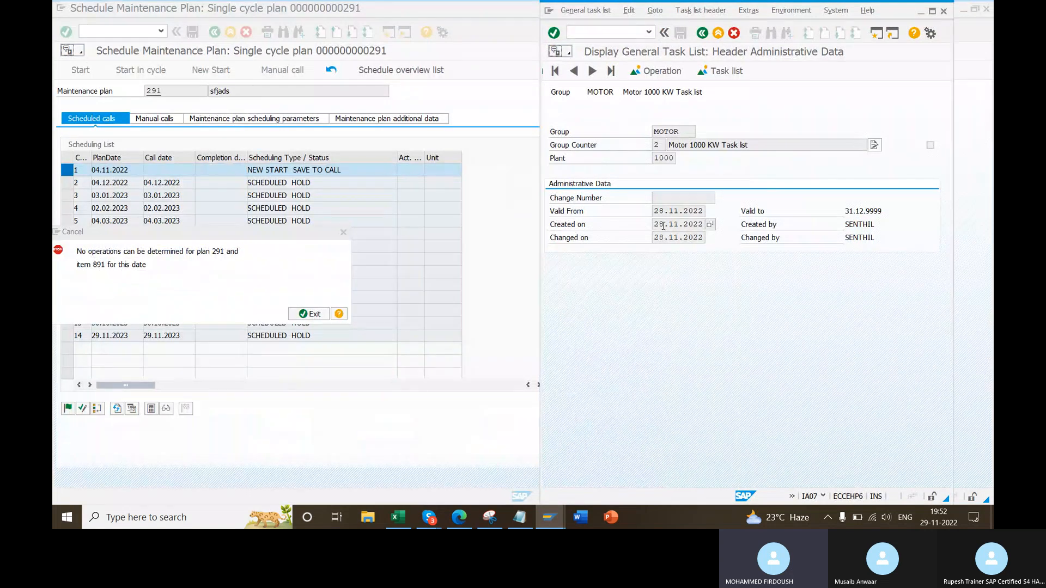
double_click(655, 224)
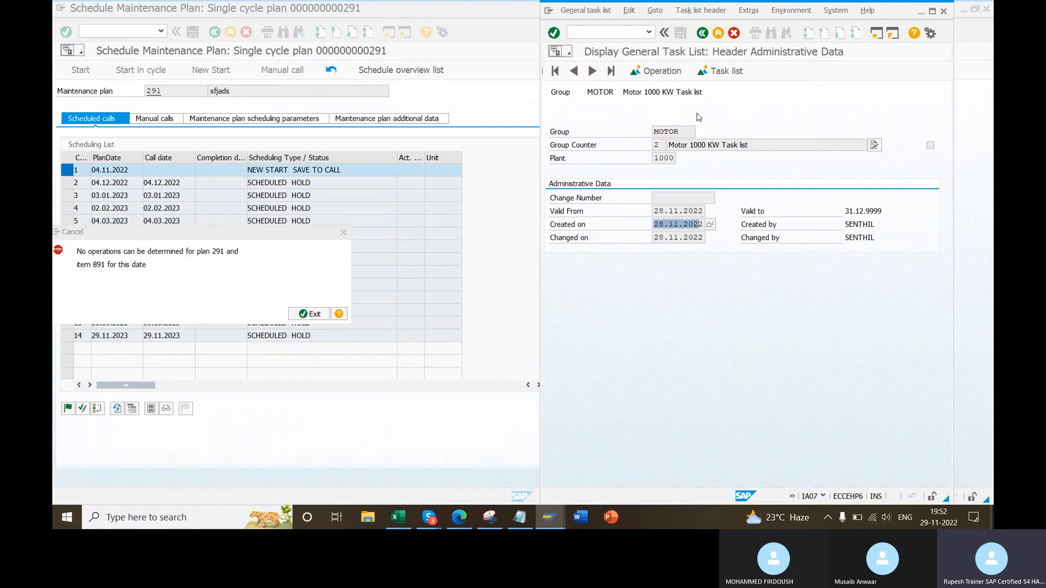
left_click_drag(685, 130, 648, 134)
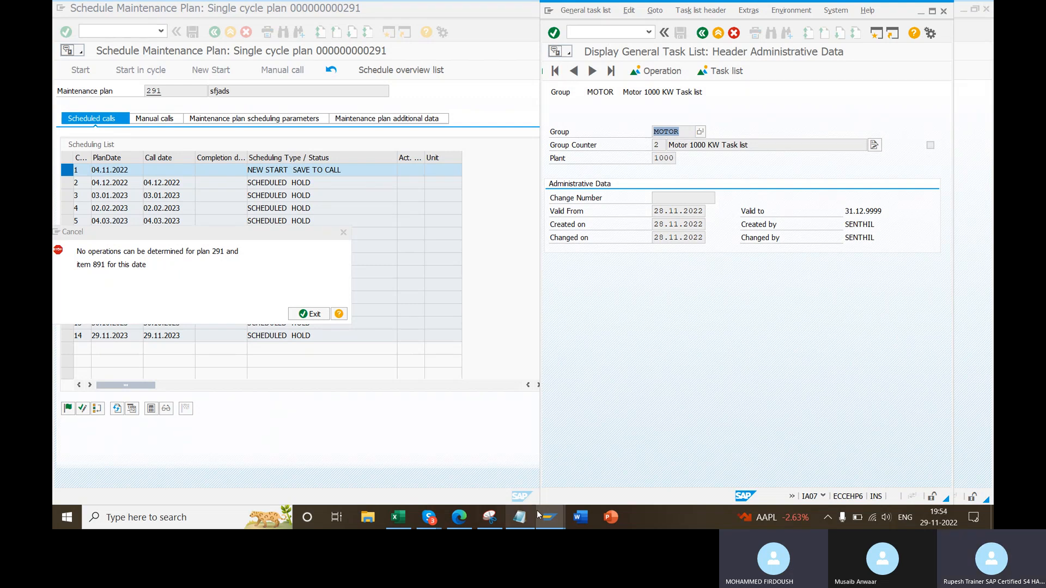
- Set the key date to 29.11.2023 for the MOTOR group on the general task list creation screen
left_click(560, 521)
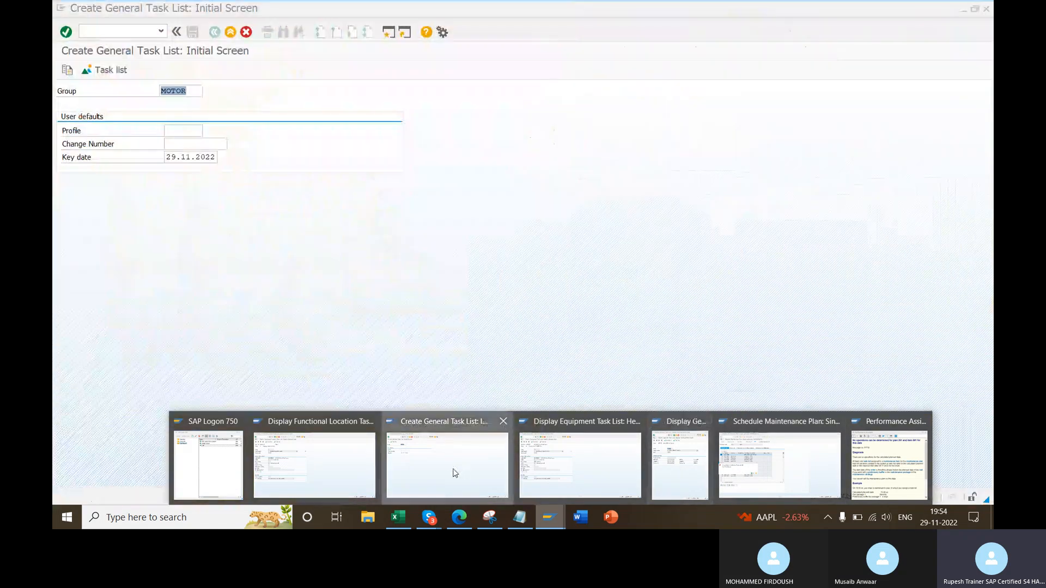
left_click(444, 447)
left_click(185, 158)
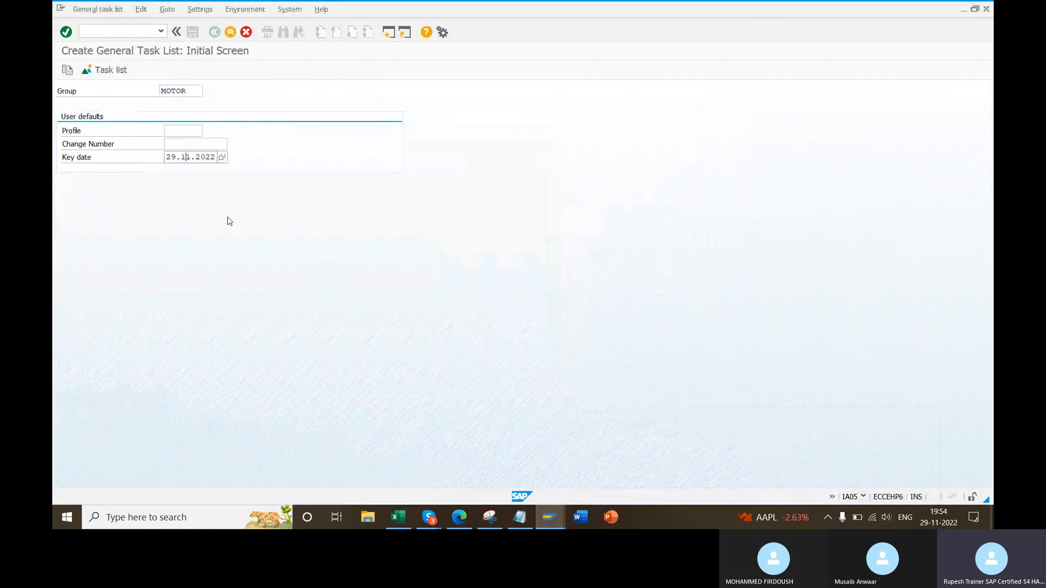
type("3")
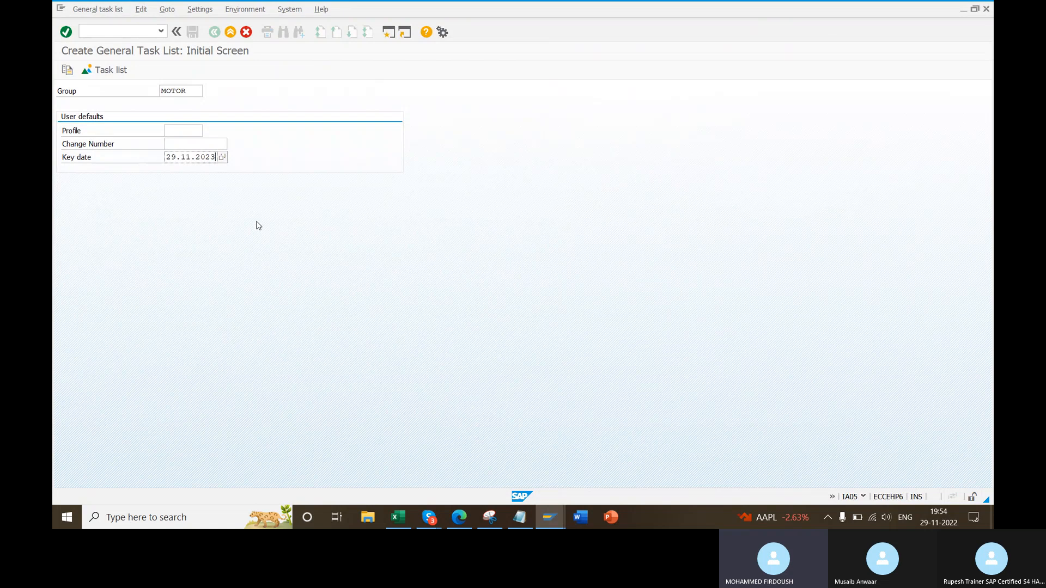
left_click_drag(165, 157, 216, 157)
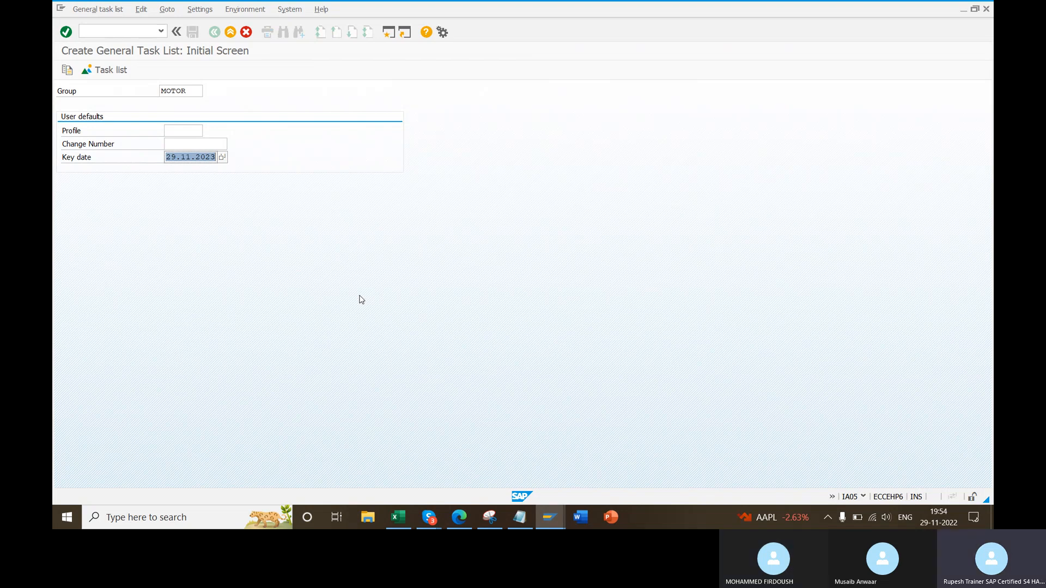
- Switch to the Excel notes and enter nvoe in C1499, April M in C1501 and May in C1502
left_click(398, 517)
scroll(418, 409, "down", 2)
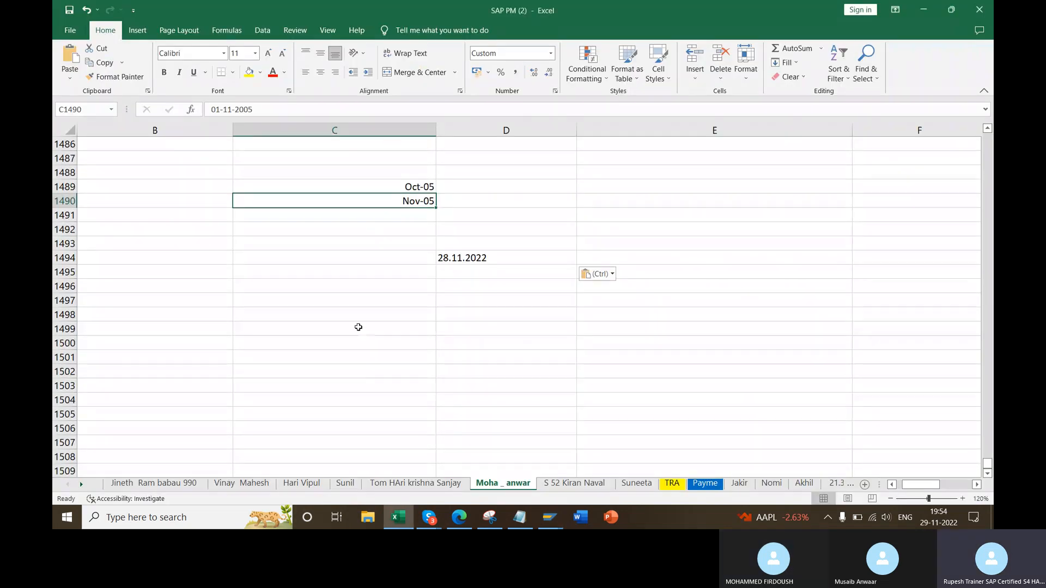
left_click(358, 328)
type("nvoe")
key("Return")
key("Return")
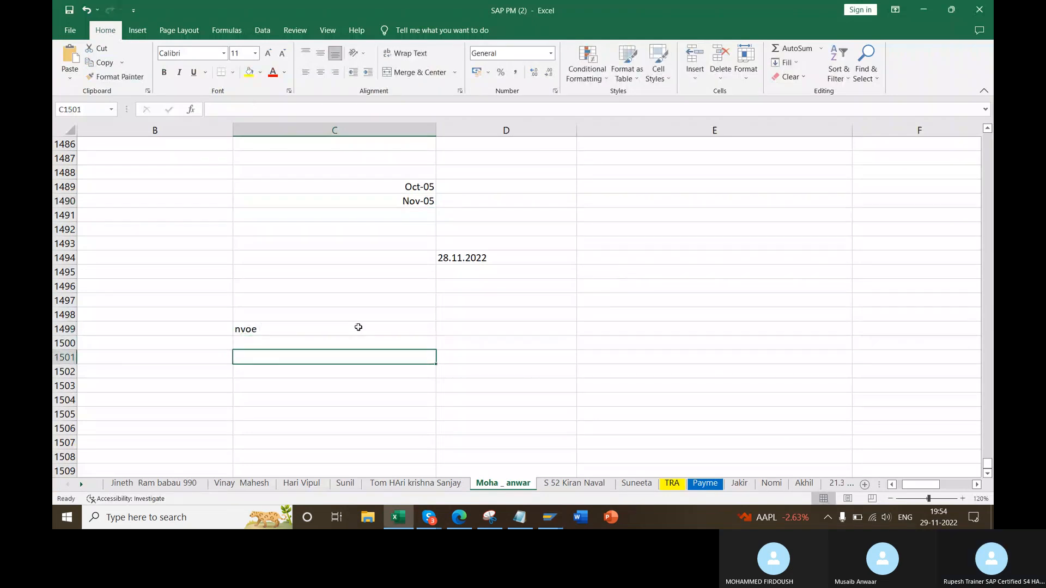
type("April M")
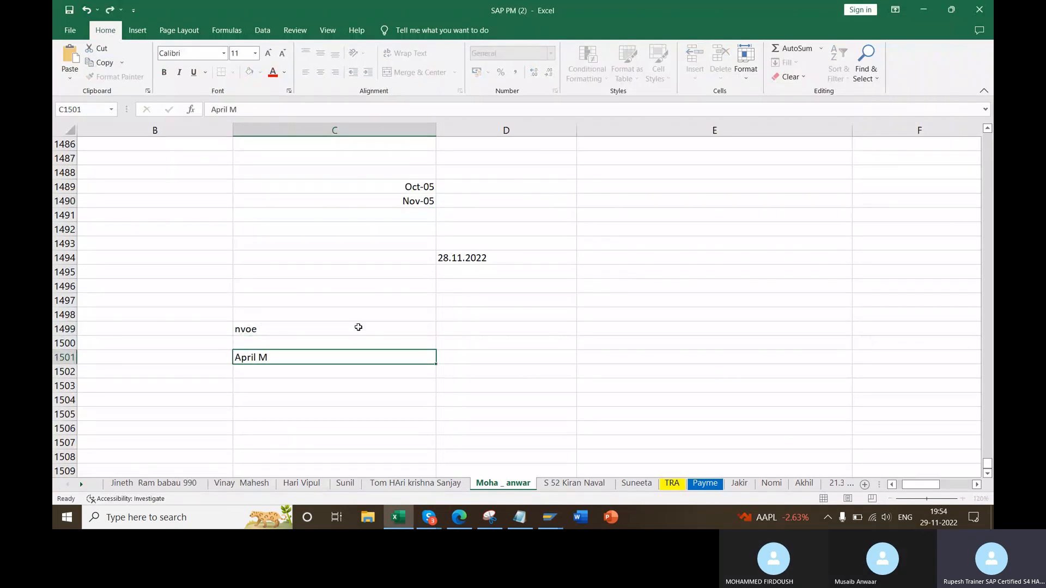
key("Return")
type("May")
key("Return")
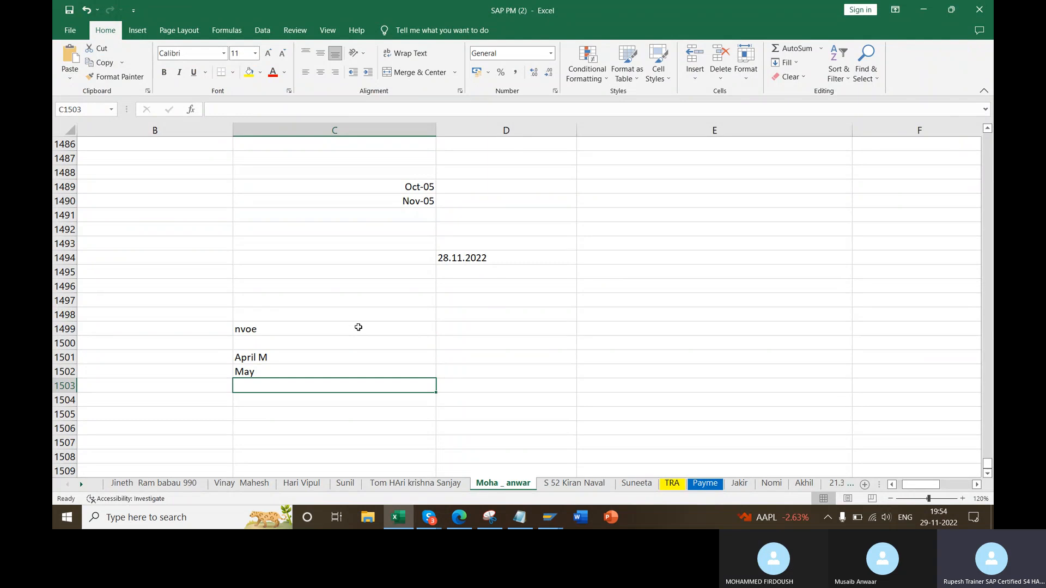
- Enter "Task slit" in D1501 and "Shit doen" in E1501, beside the April M note
left_click(490, 357)
type("Task slit")
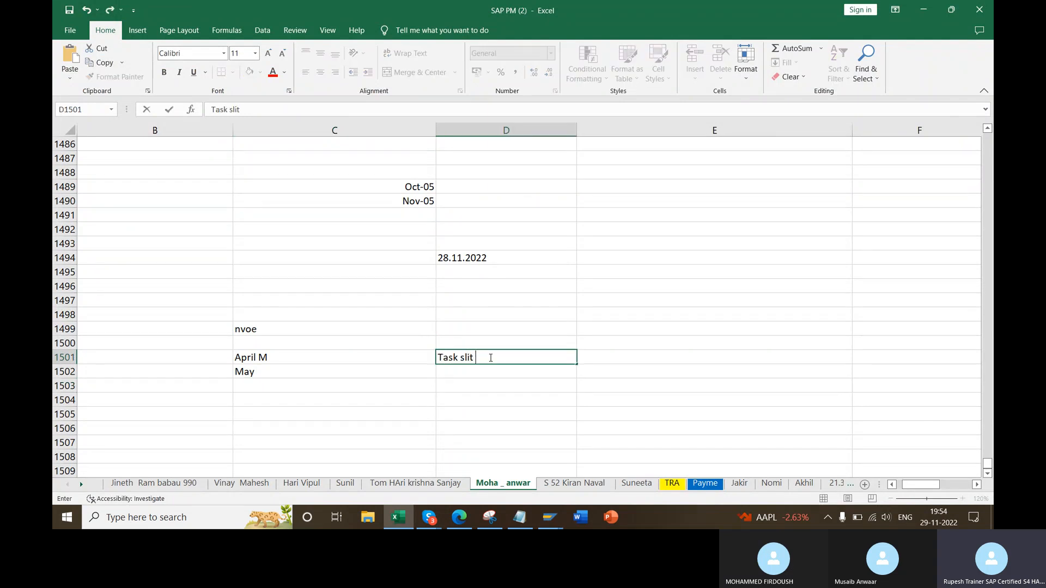
key("ctrl+Return")
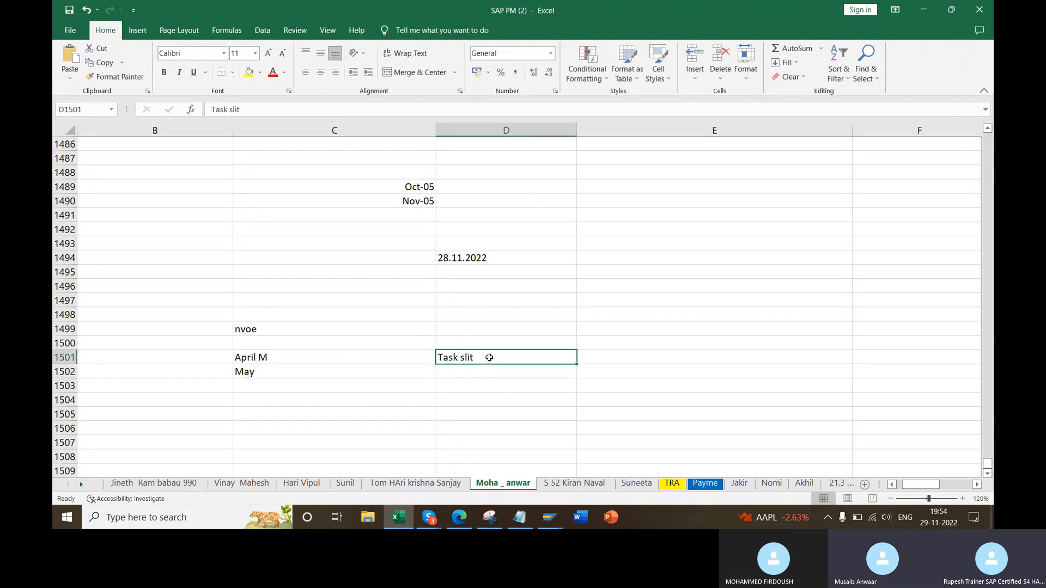
left_click(621, 354)
type("Sout")
key("BackSpace")
key("BackSpace")
key("BackSpace")
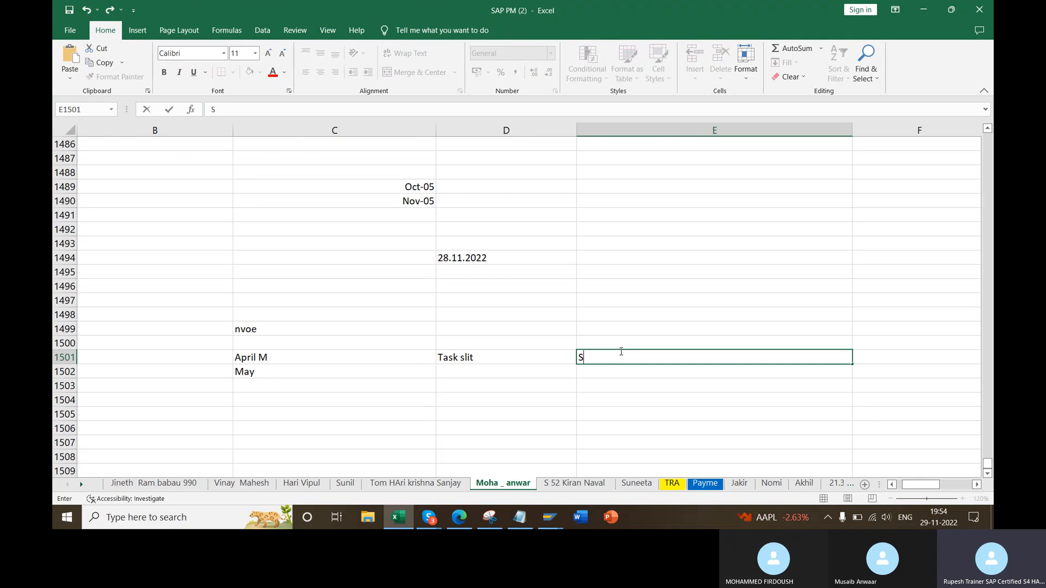
type("hit d")
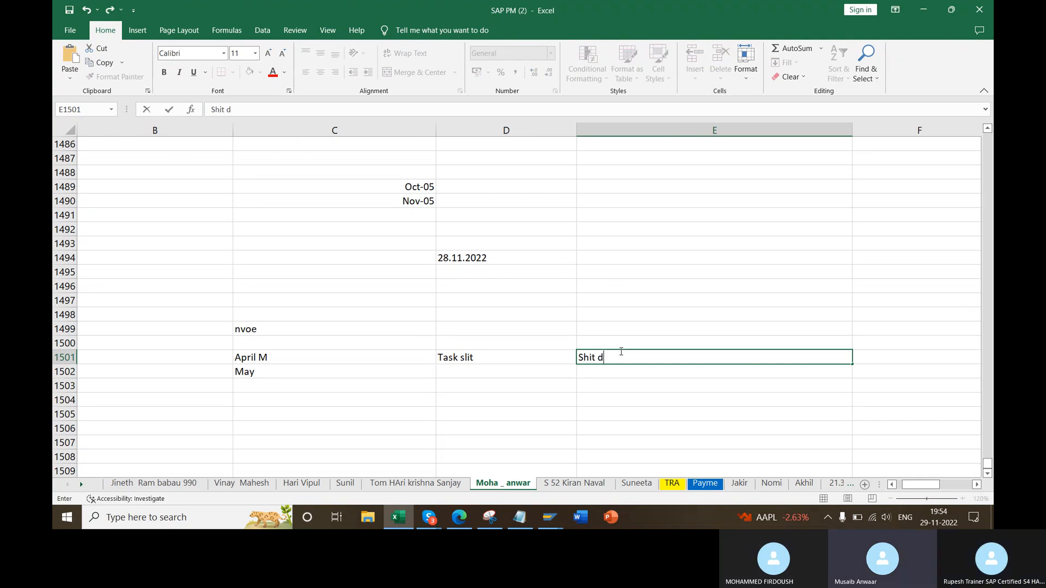
type("oen")
key("Return")
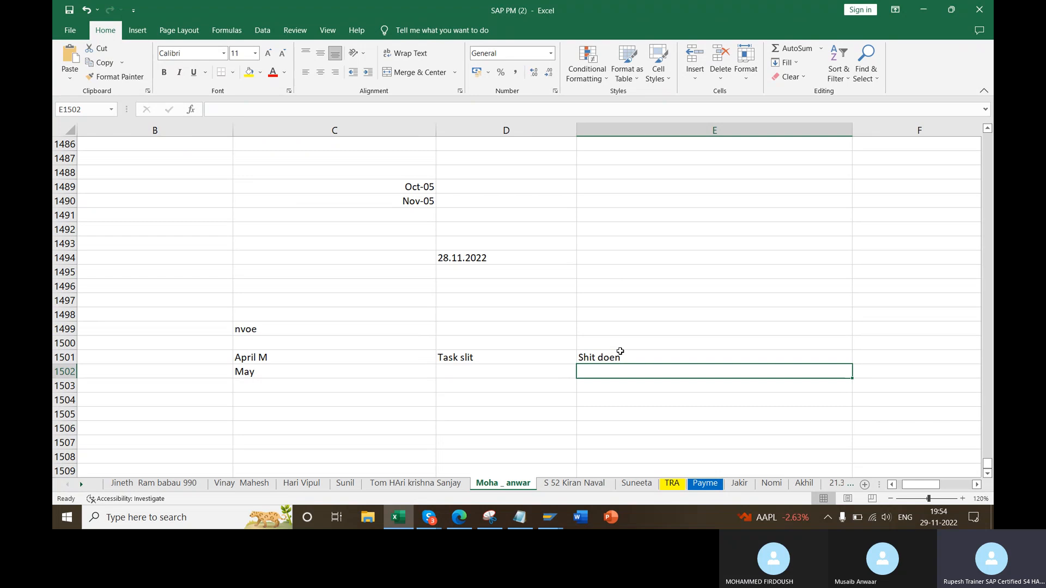
- Compare the April M note with the error's help text and highlight its heading about plan 291 and item 891
left_click(299, 361)
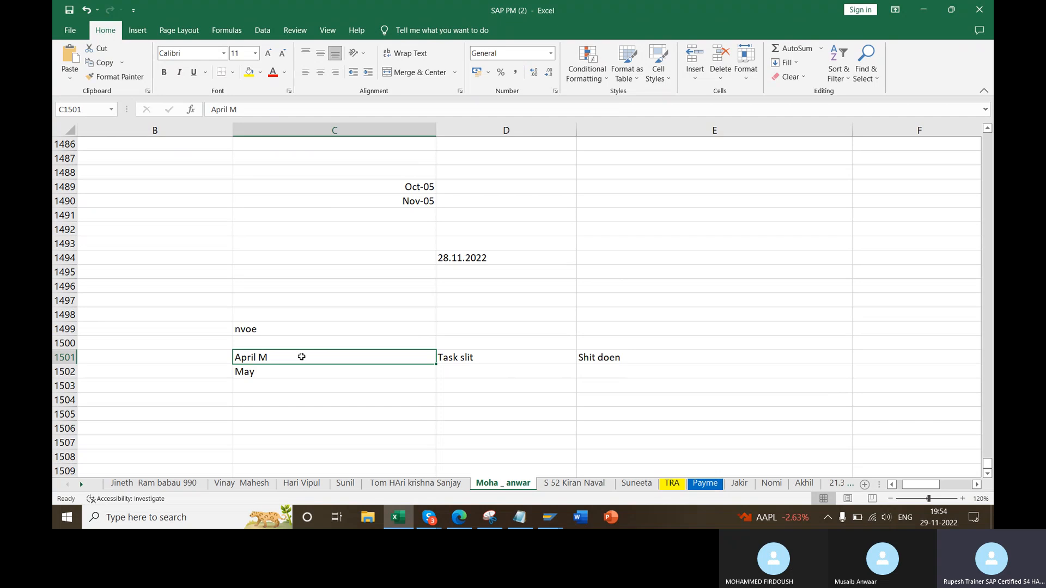
key("alt+Tab")
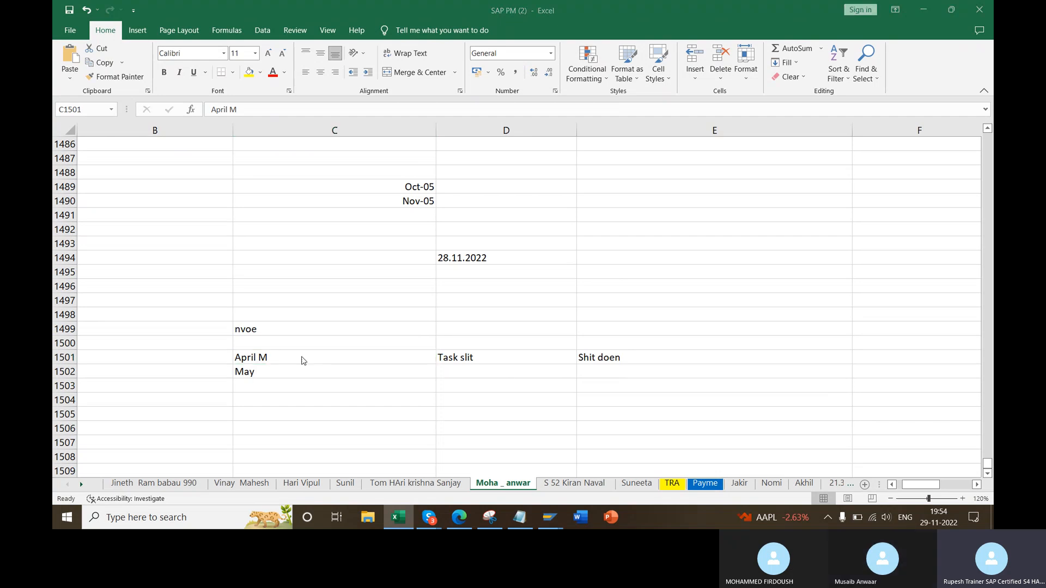
key("alt+Tab")
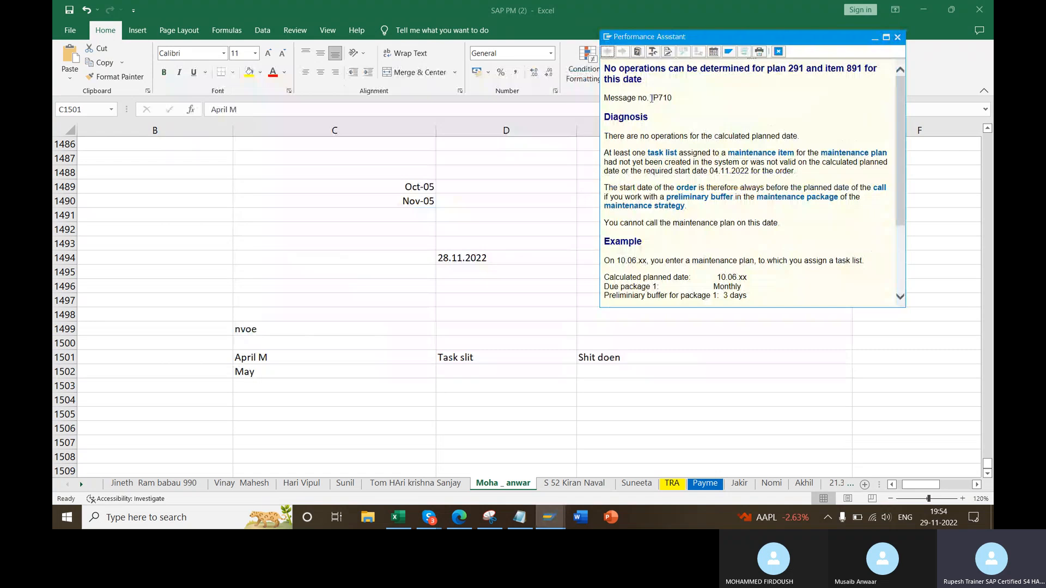
left_click_drag(656, 81, 600, 70)
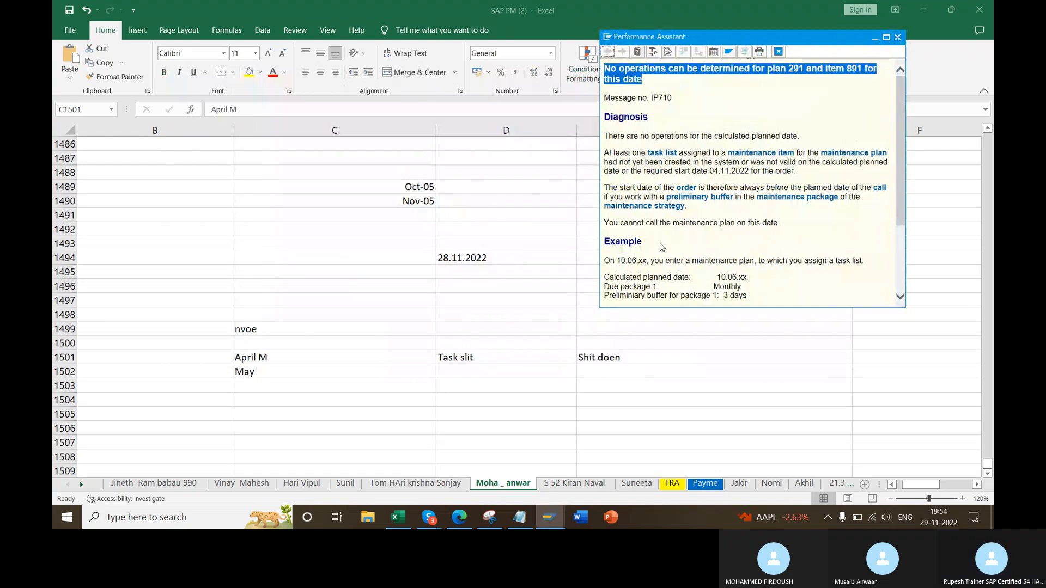
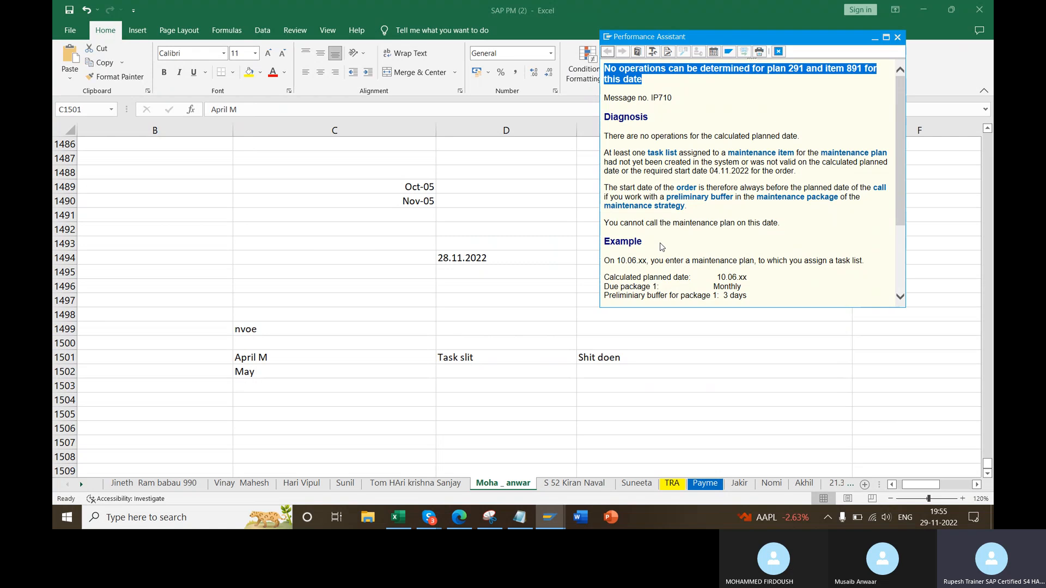
- Return to SAP's general task list creation and check the task list overview of the MOTOR group
key("alt+Tab")
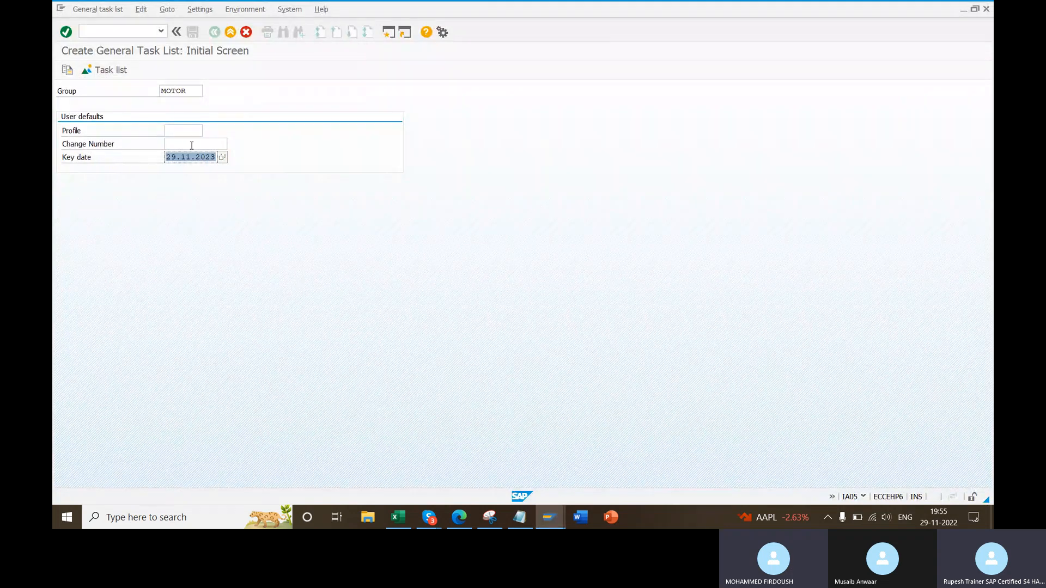
key("Return")
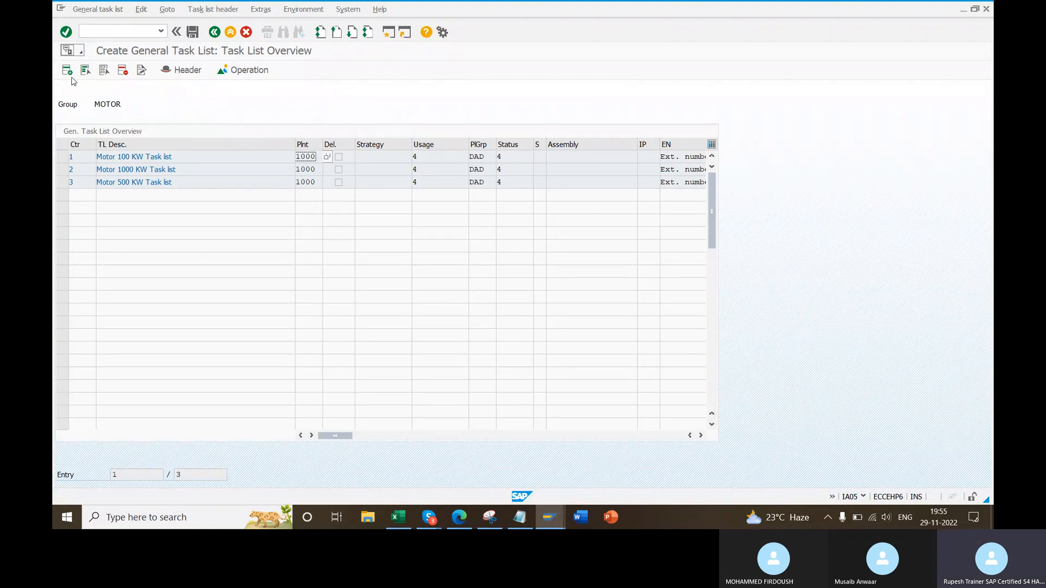
left_click(246, 32)
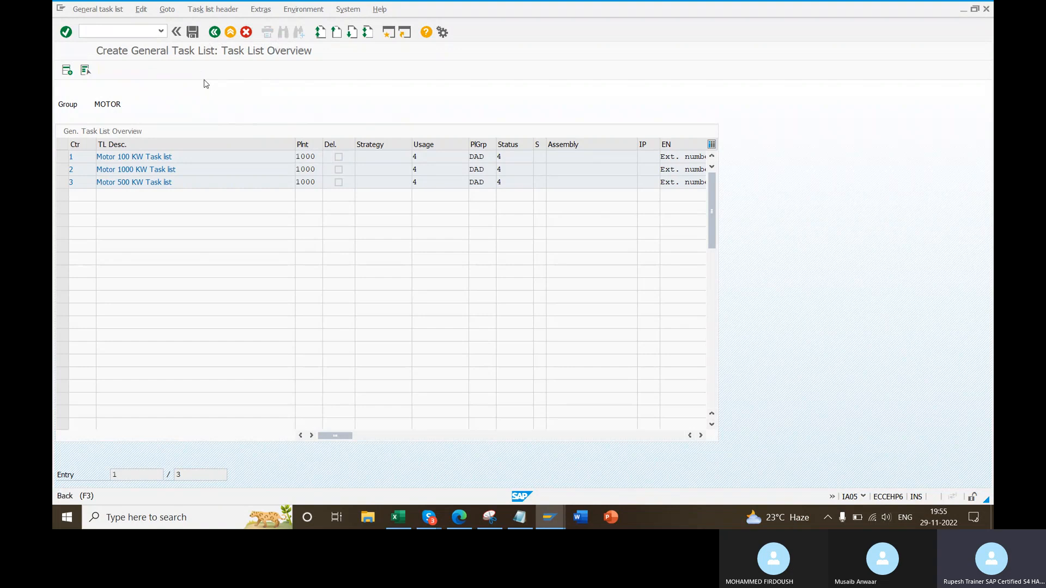
- Create and save a general task list with a blank group entry, description Motor 500 KW Task list and planning plant 1000
key("Delete")
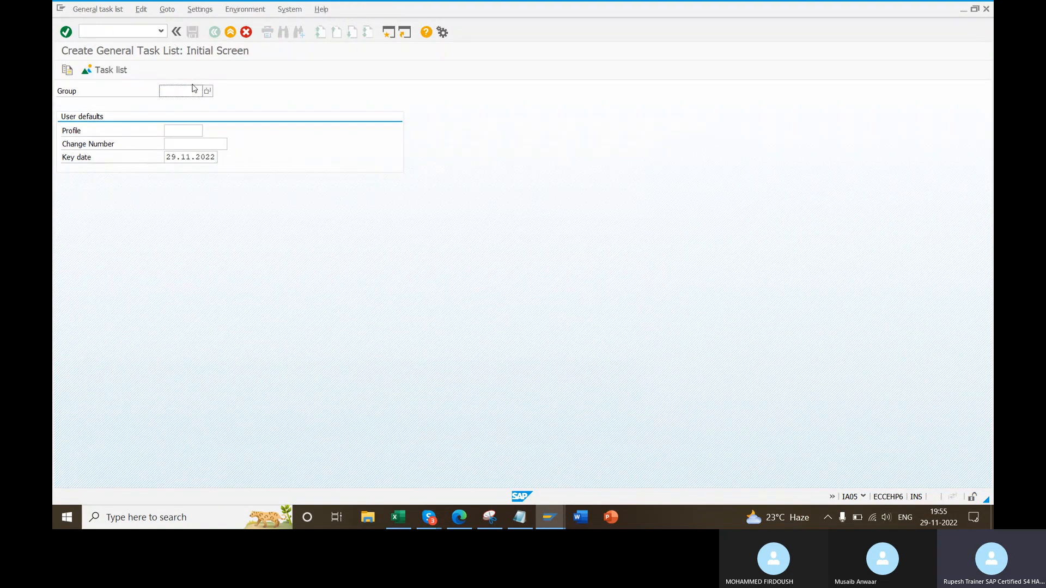
left_click(188, 130)
type("PM01")
key("Return")
left_click(213, 144)
left_click(210, 156)
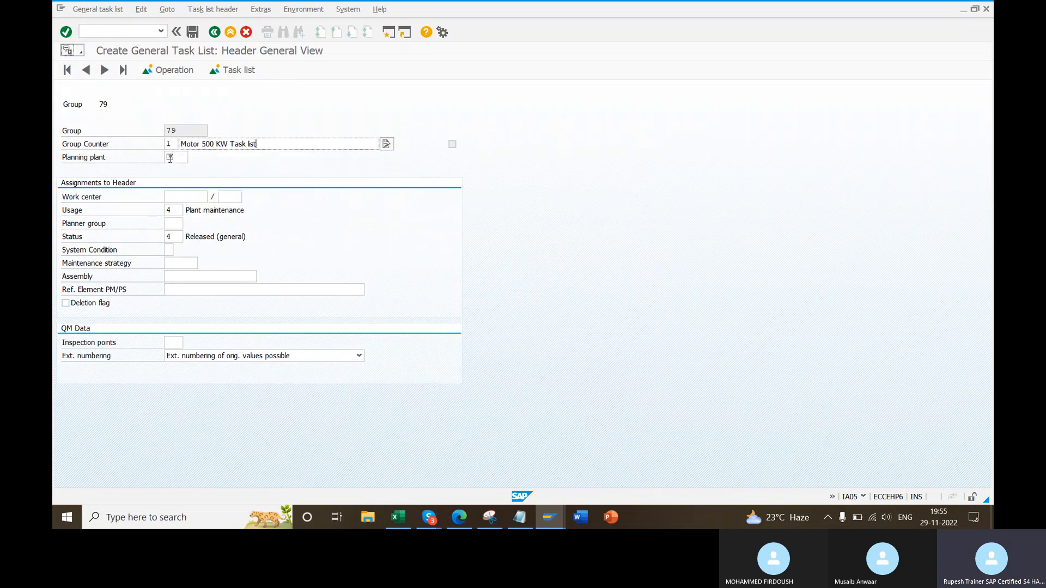
left_click(182, 158)
left_click(180, 170)
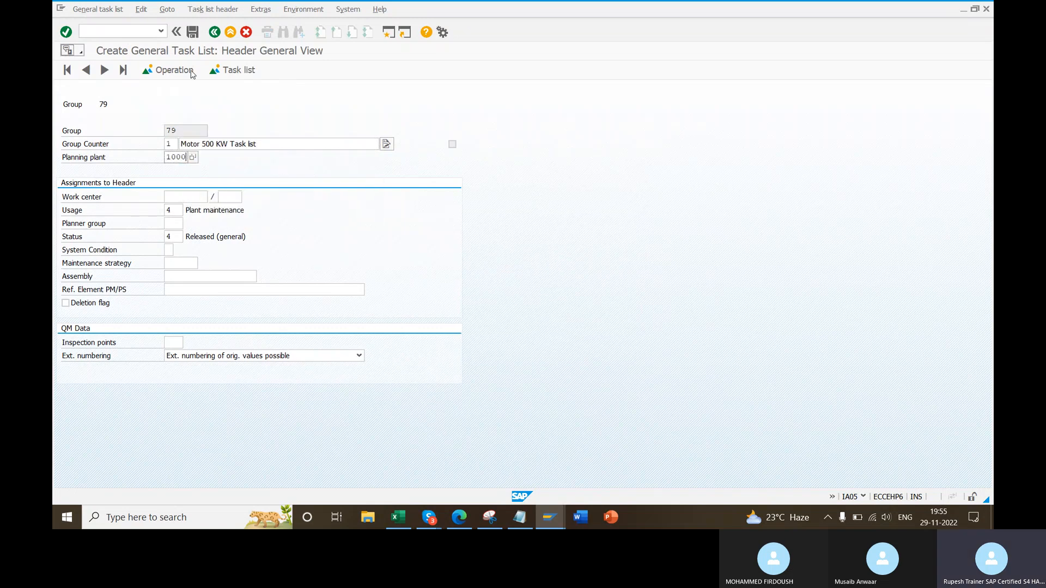
left_click(192, 33)
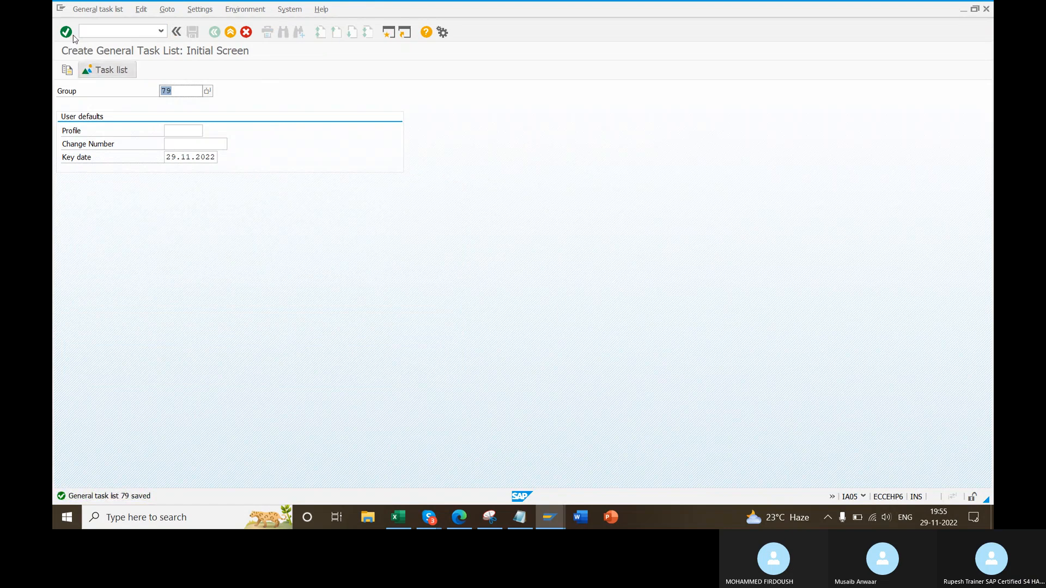
- Display general task list 79 and check the validity and creation dates in its header administrative data
left_click(102, 11)
left_click(121, 62)
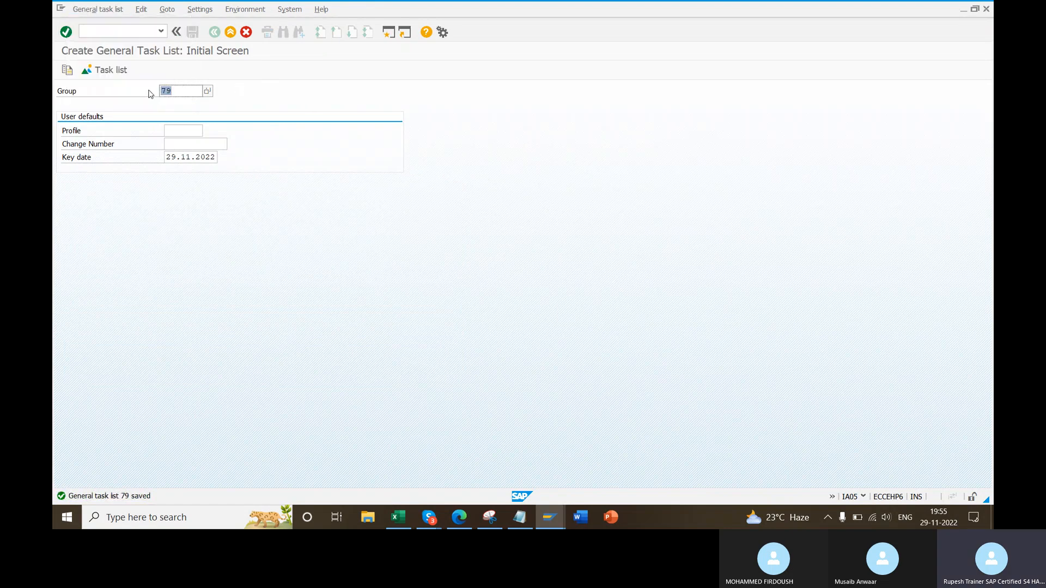
left_click(113, 9)
left_click(107, 62)
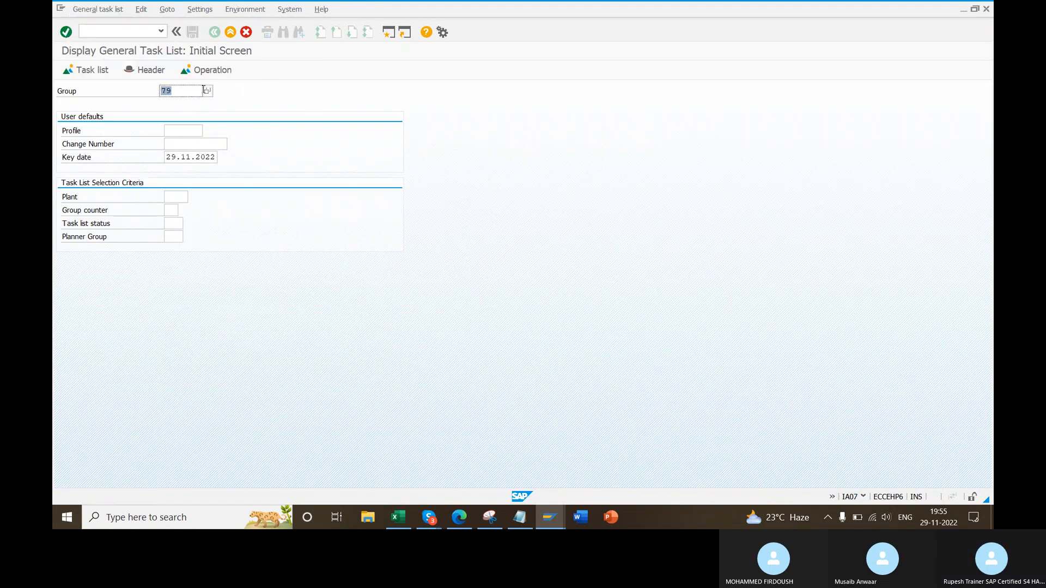
left_click(150, 70)
left_click(212, 10)
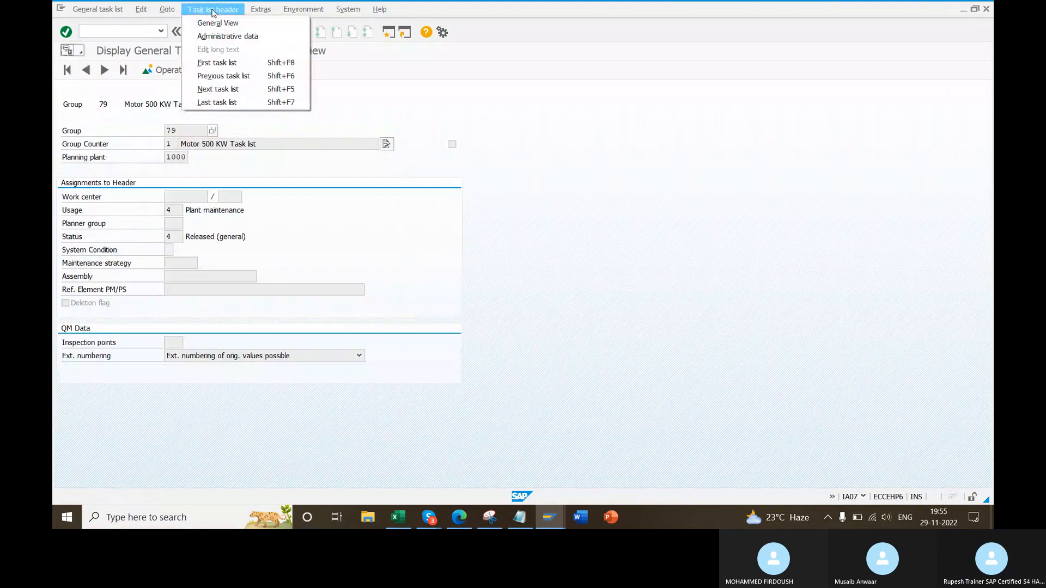
left_click(227, 36)
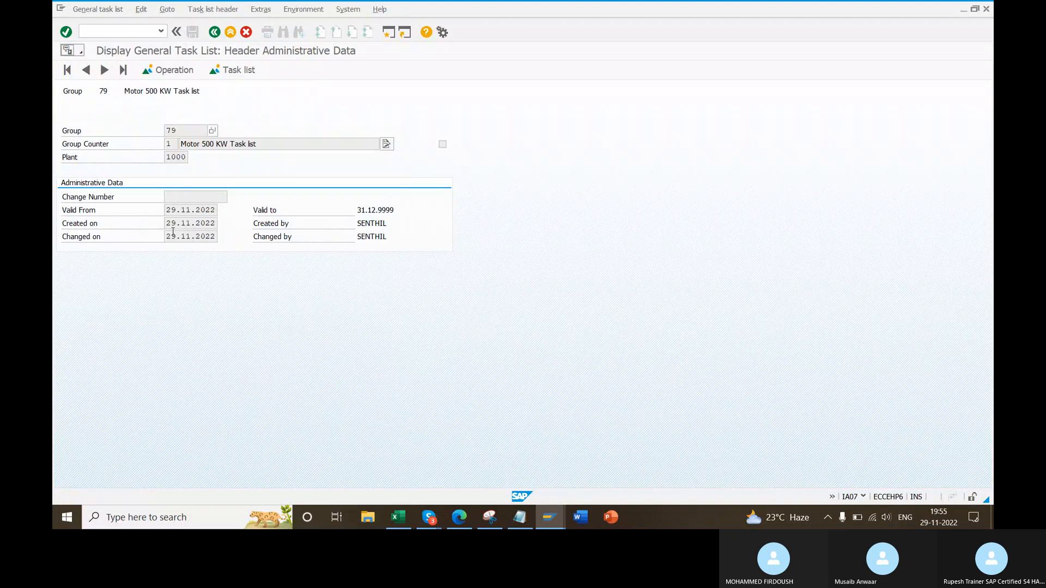
left_click(214, 31)
- Check the action log of task list 79 from its overview
left_click(207, 10)
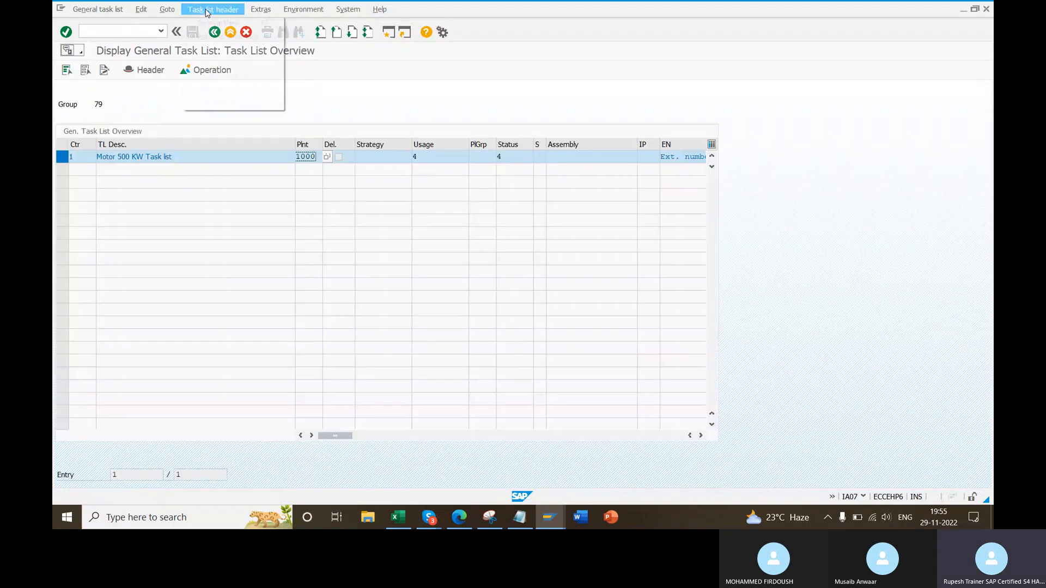
mouse_move(139, 14)
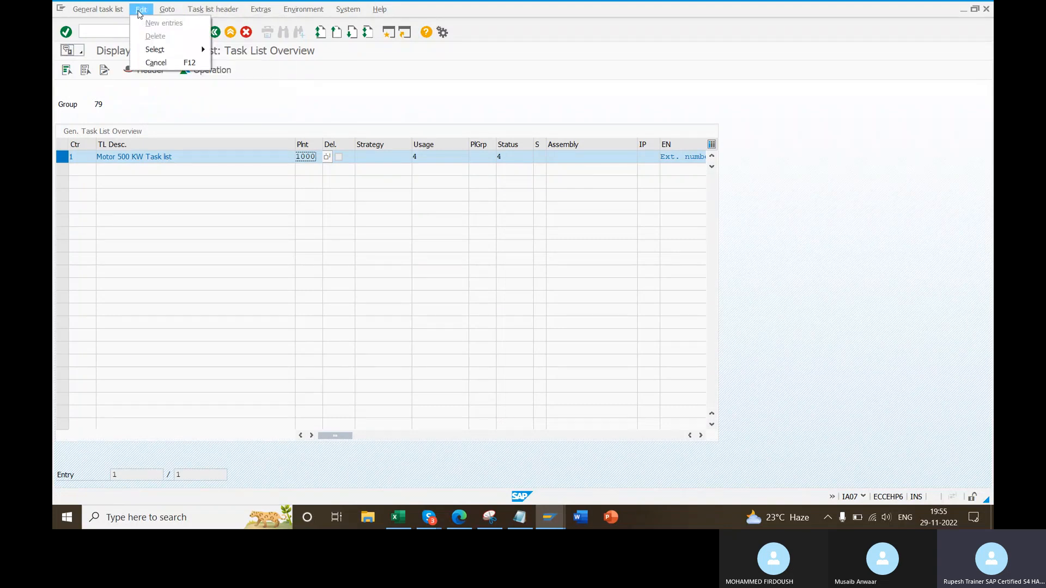
mouse_move(262, 11)
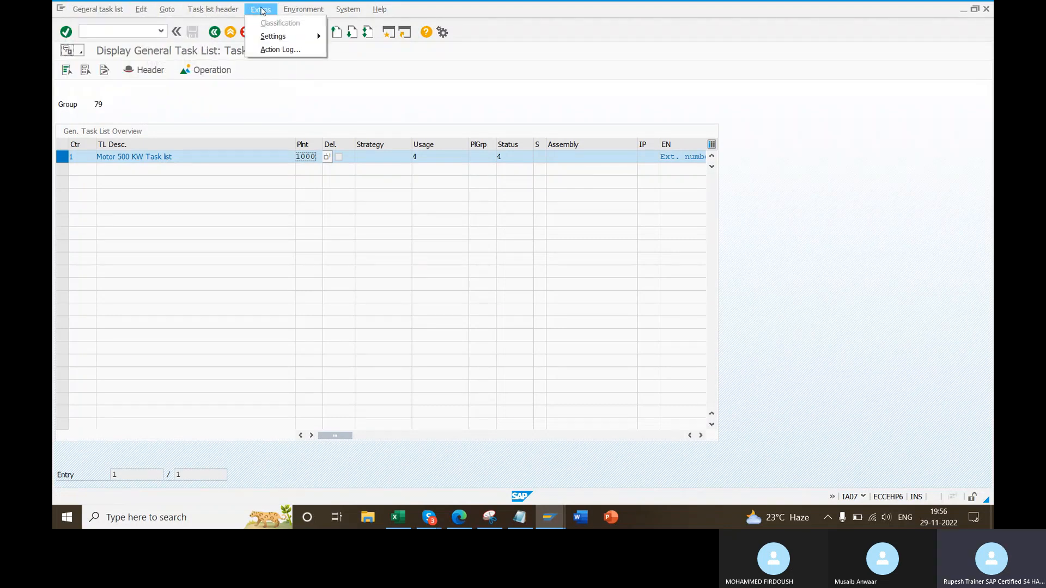
left_click(275, 49)
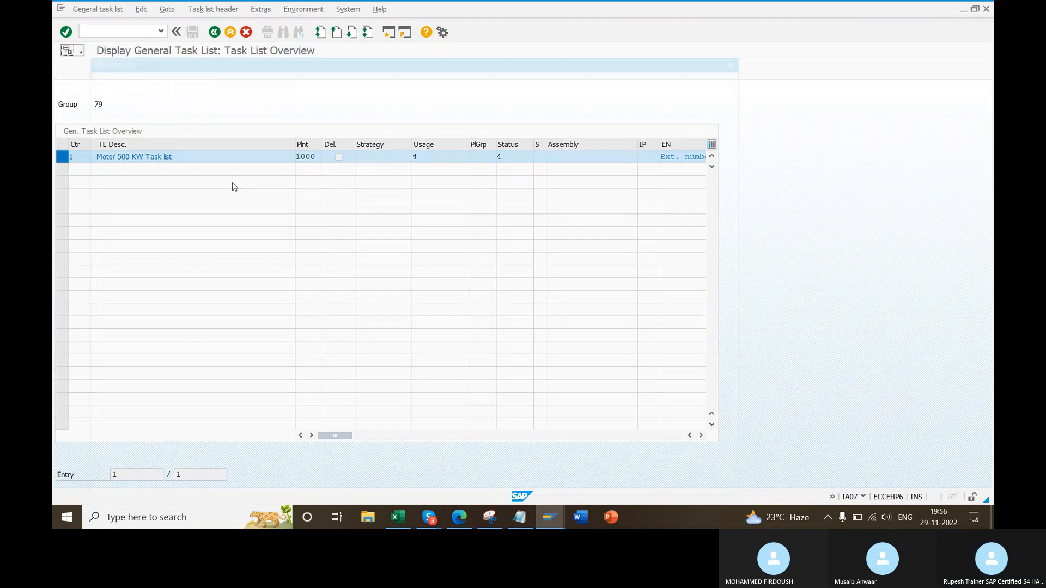
left_click(745, 55)
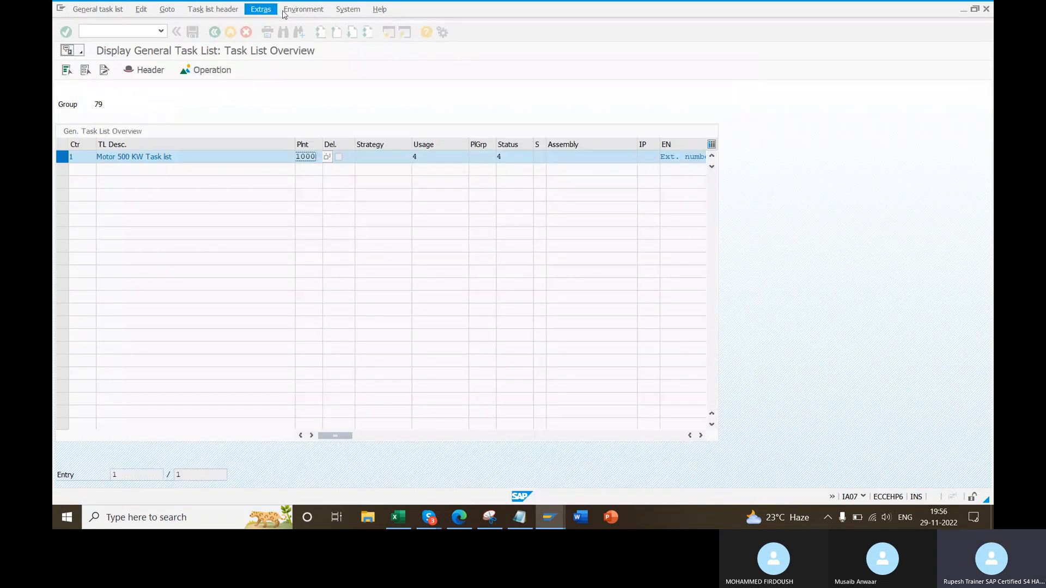
- Review the header administrative data of task list 79 again and return to its overview
left_click(302, 12)
left_click(258, 11)
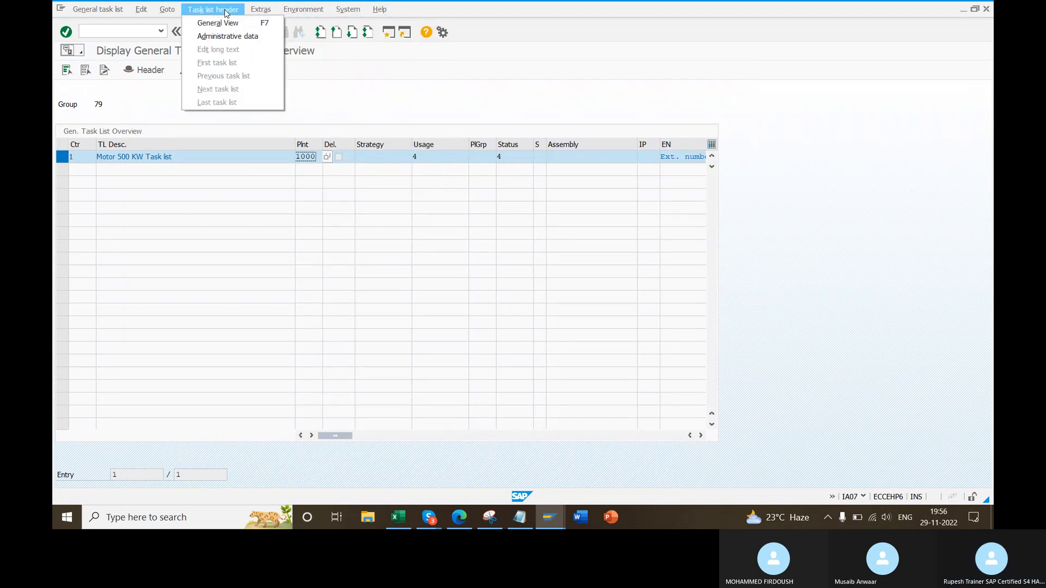
left_click(369, 117)
left_click(145, 76)
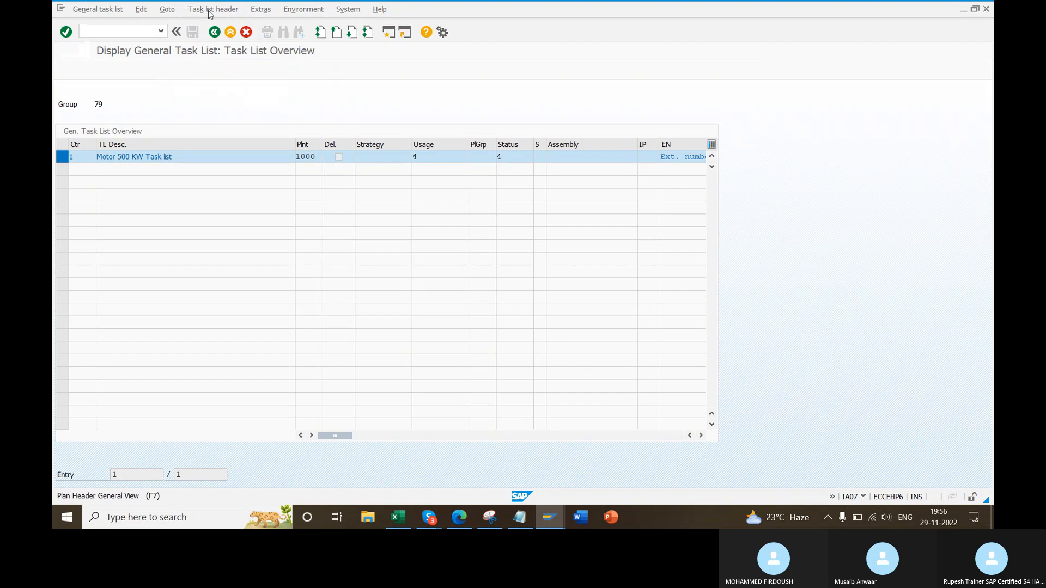
left_click(212, 9)
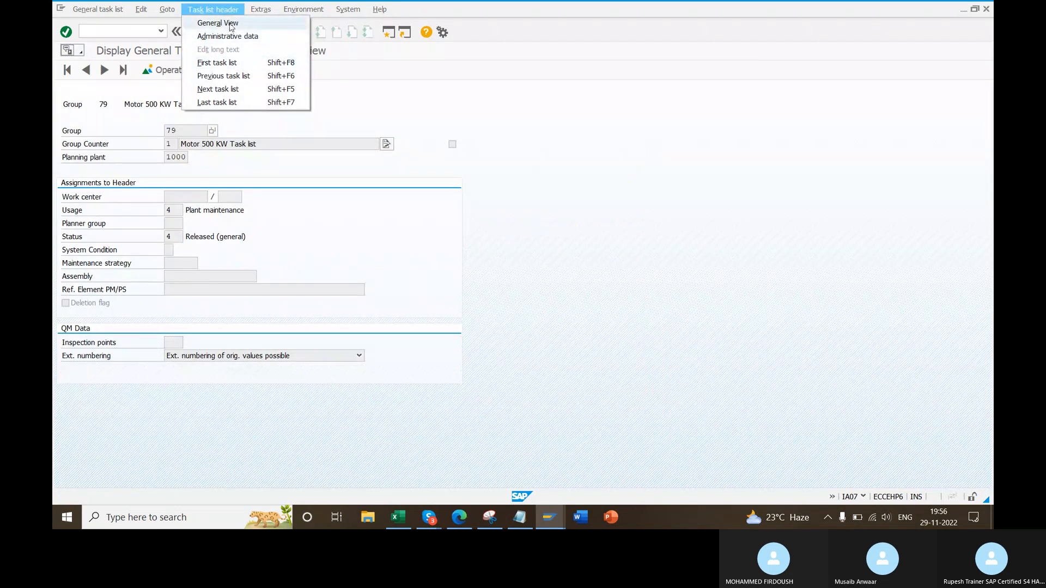
left_click(224, 36)
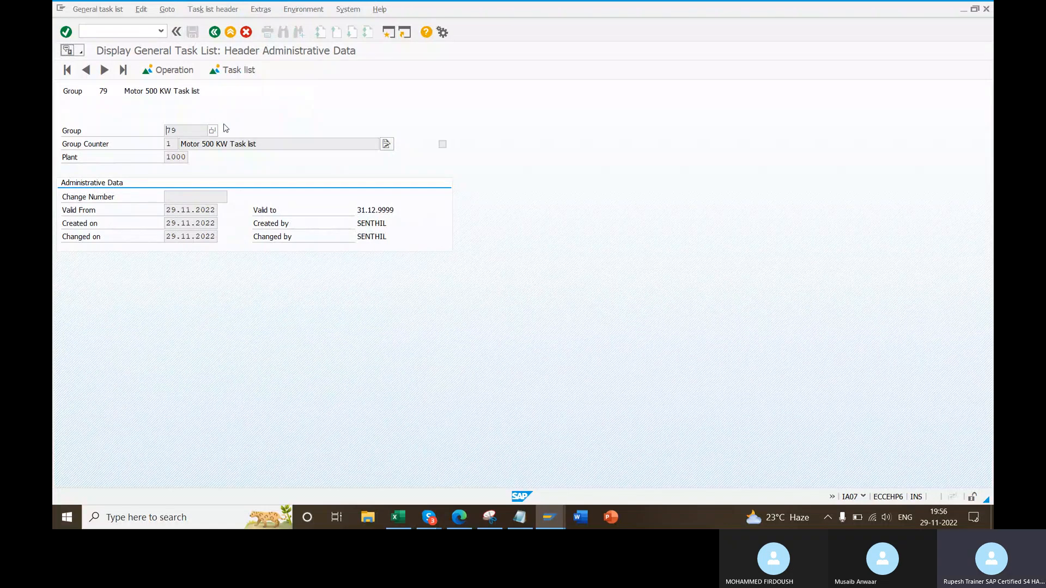
left_click(215, 33)
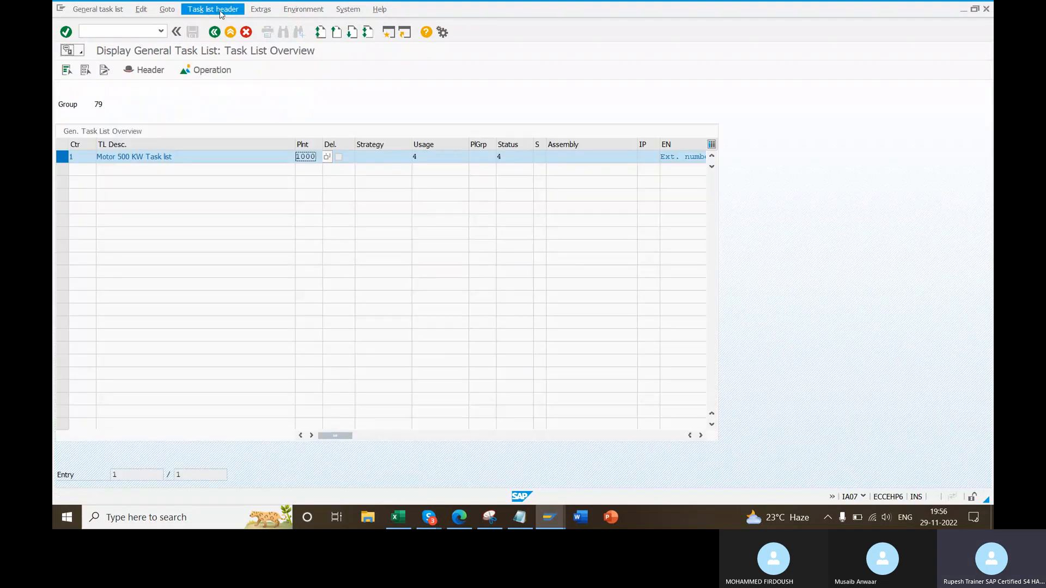
- Open the header general view of task list 79, look through its available functions and go back to the initial screen
left_click(146, 71)
left_click(102, 10)
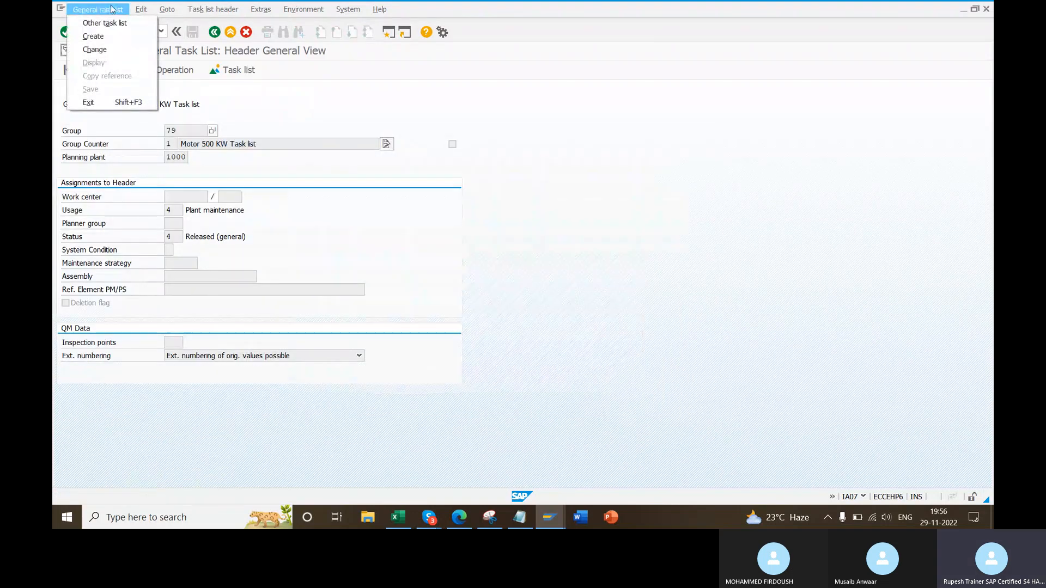
mouse_move(141, 9)
mouse_move(160, 51)
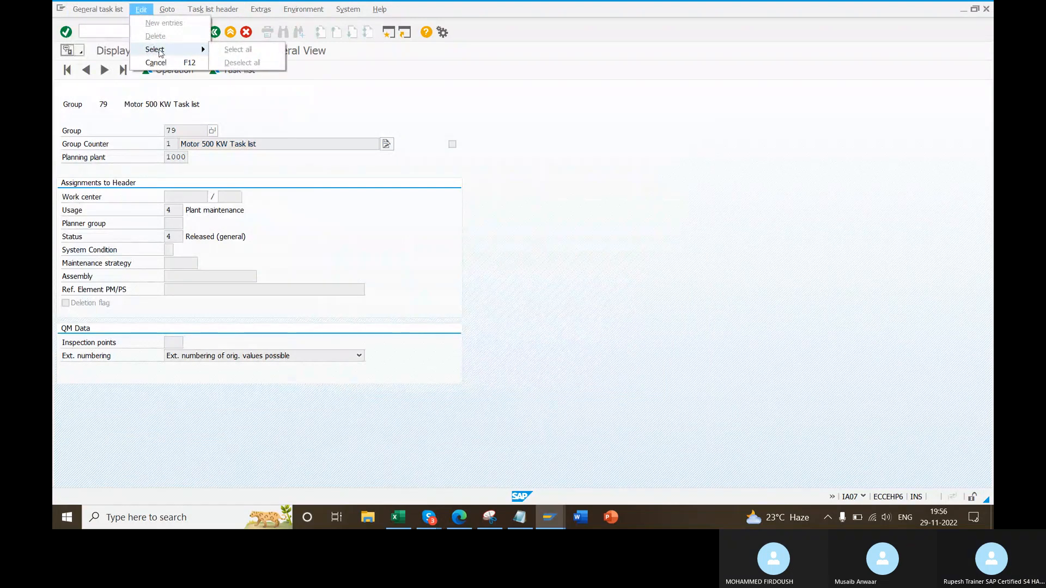
mouse_move(173, 10)
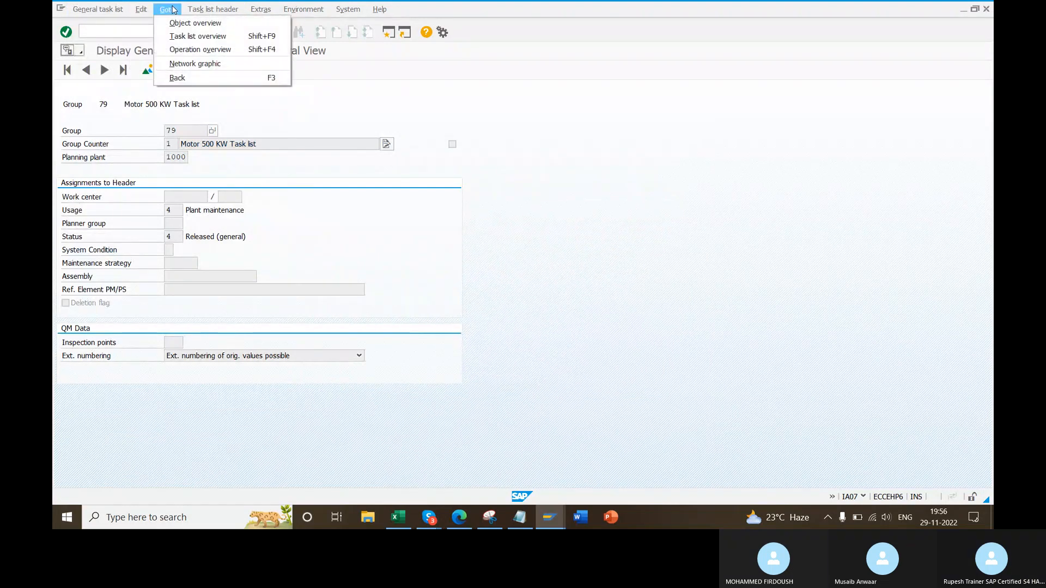
left_click(184, 26)
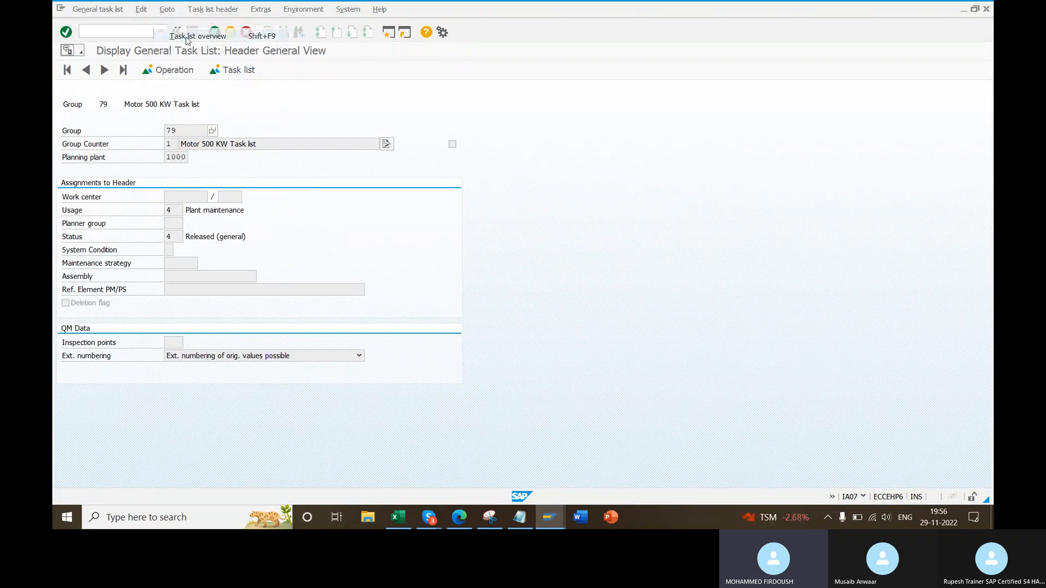
left_click(215, 32)
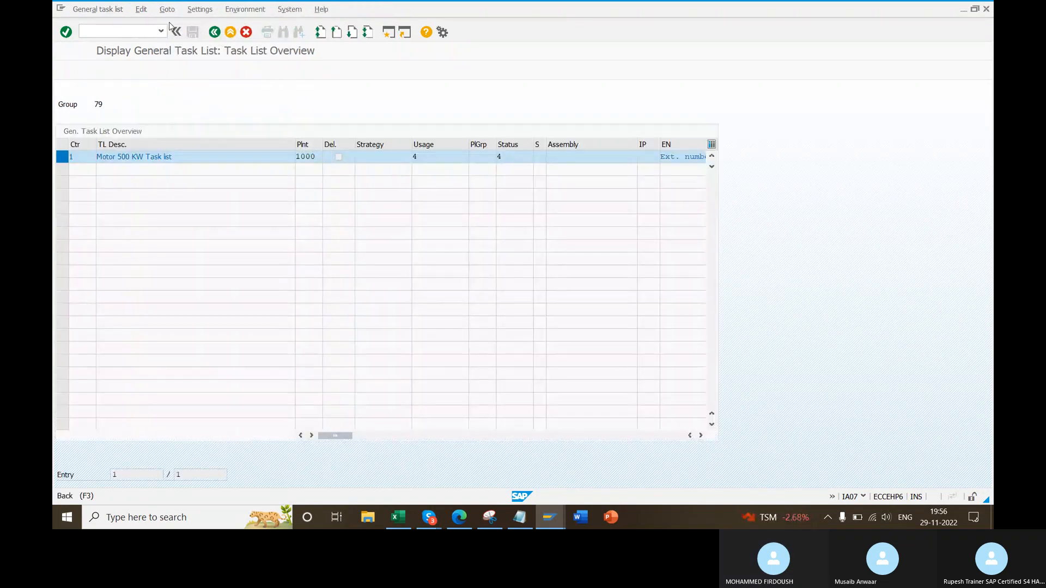
- Browse the initial screen's functions and reopen the header general view of task list 79
left_click(199, 10)
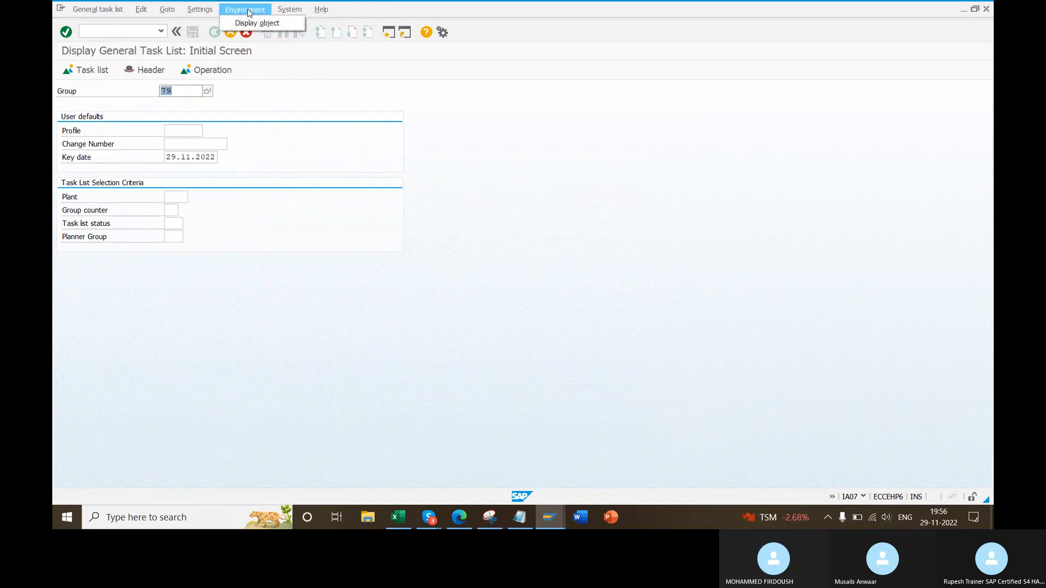
left_click(246, 23)
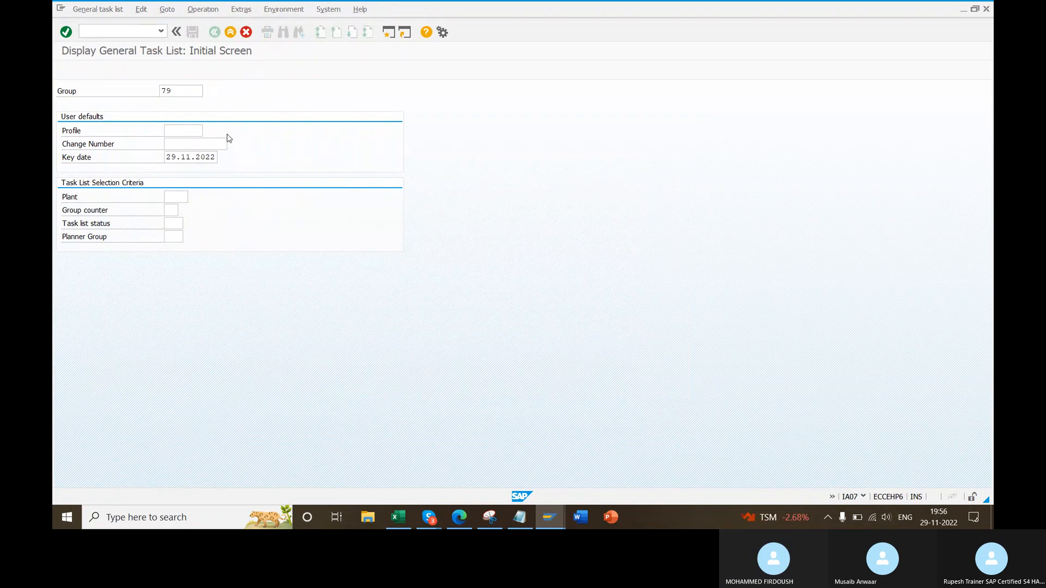
left_click(215, 33)
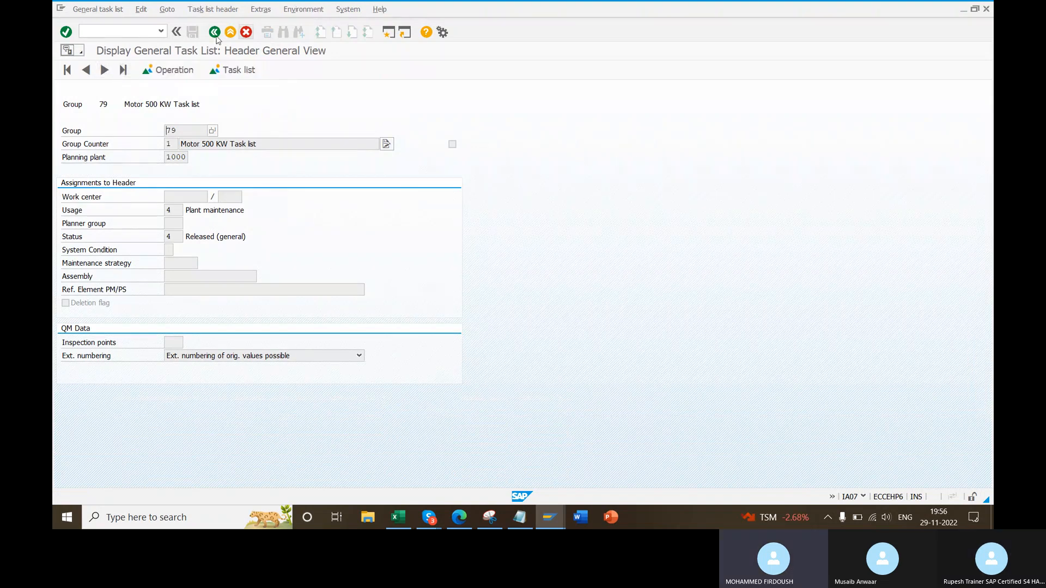
left_click(348, 9)
mouse_move(297, 9)
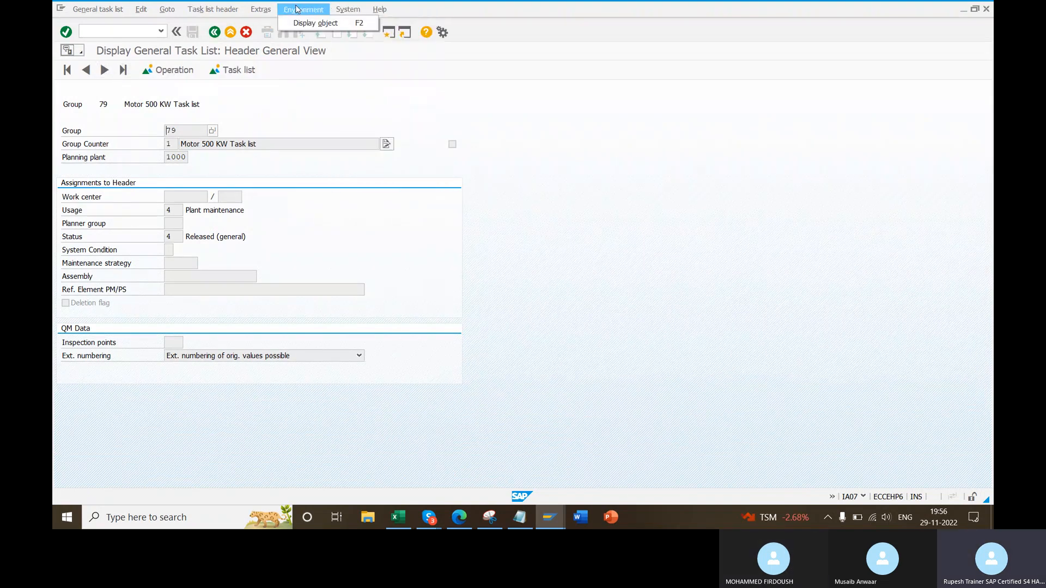
left_click(329, 161)
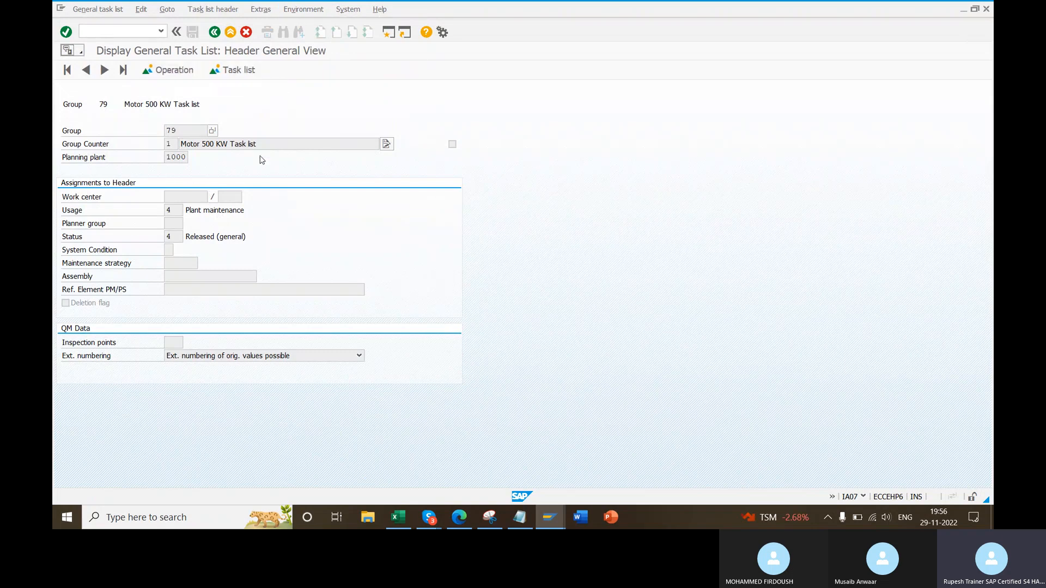
- Display the object overview of task list 79 and return to its header general view
left_click(111, 9)
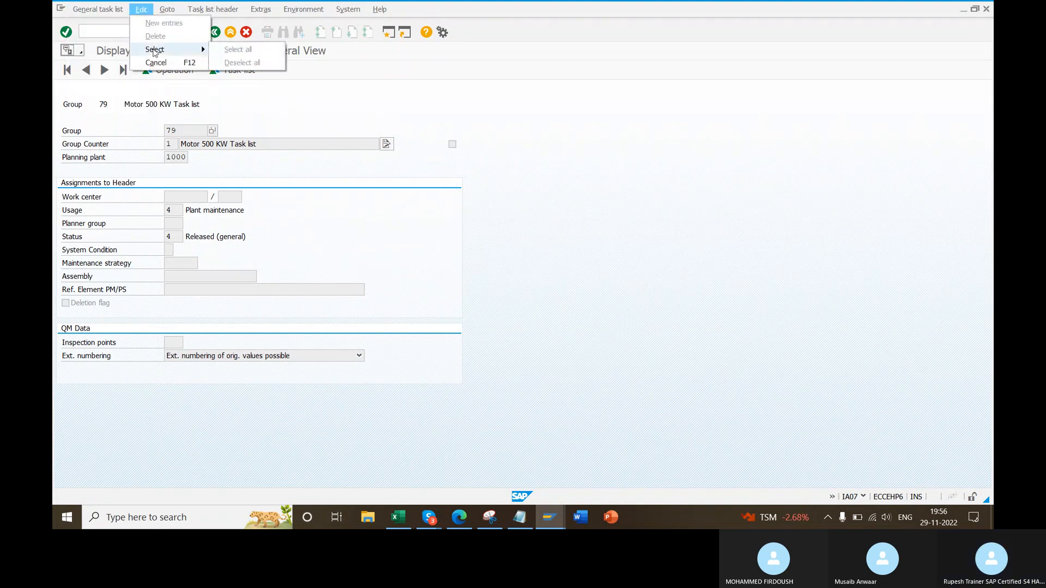
left_click(188, 23)
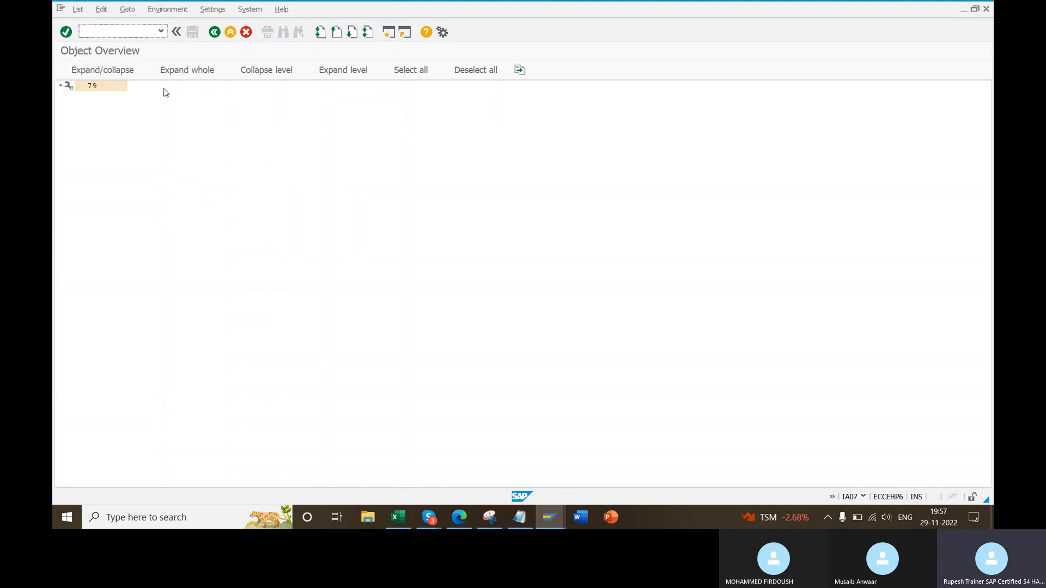
left_click(215, 32)
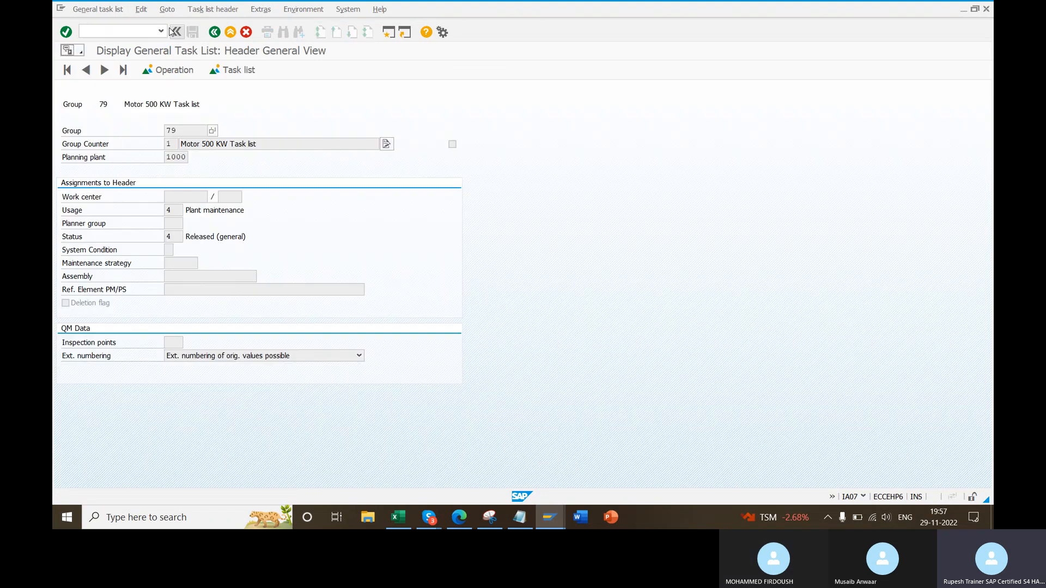
- Reopen the header of task list 79 from its overview, check the dates in its administrative data and return to the general view
left_click(173, 12)
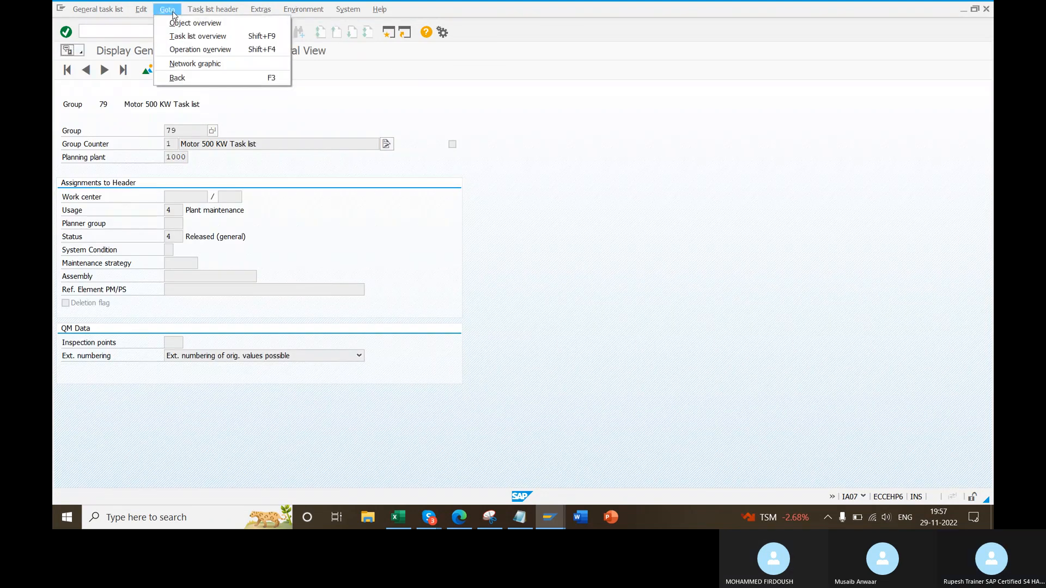
left_click(189, 37)
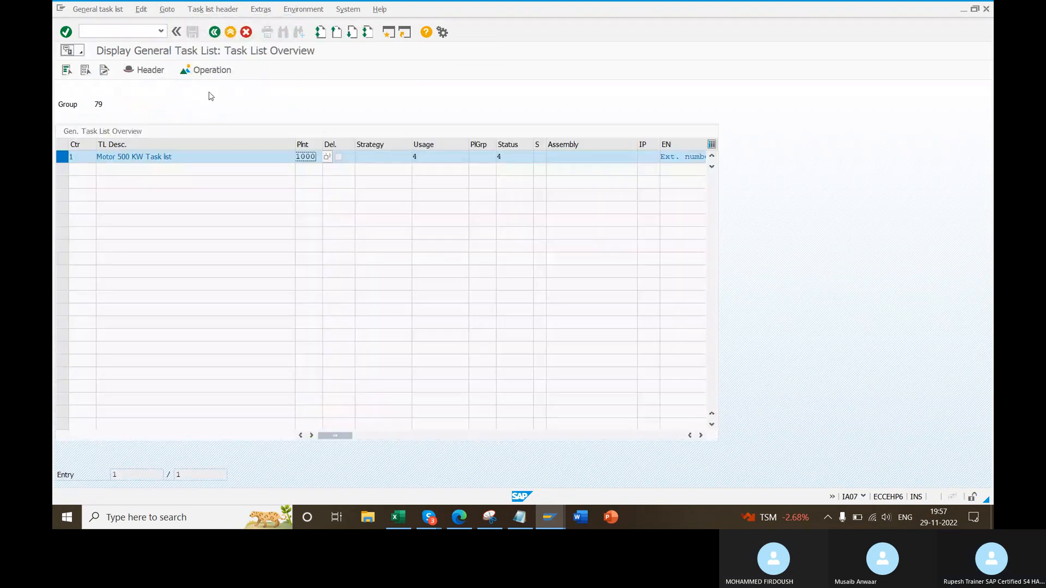
left_click(150, 71)
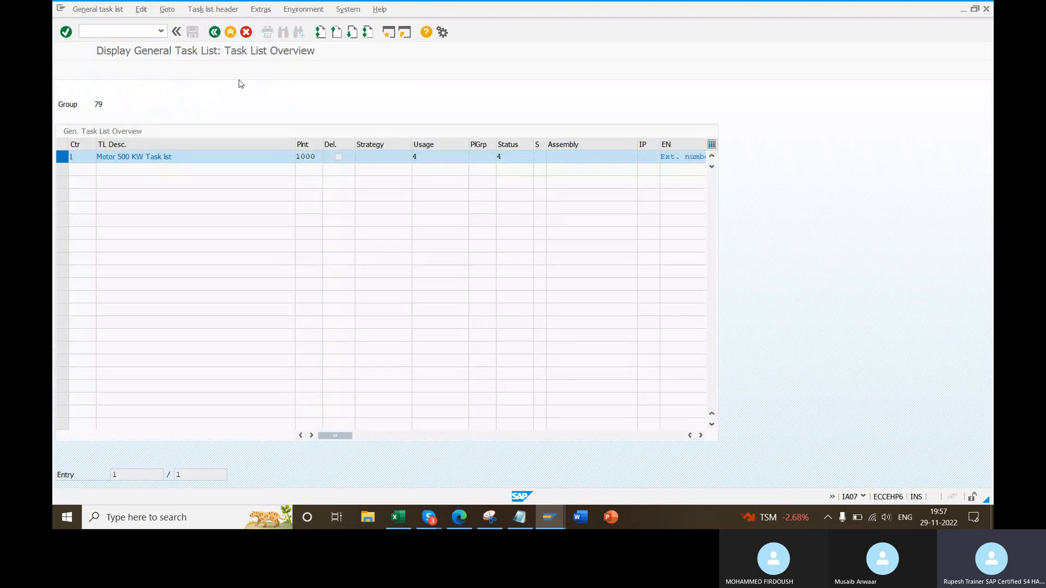
left_click(213, 9)
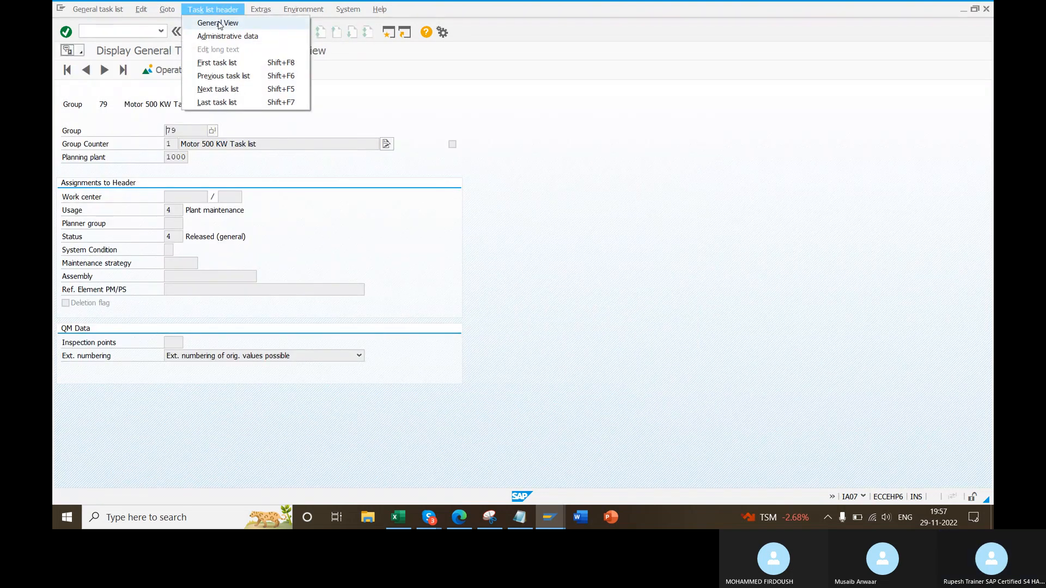
left_click(217, 38)
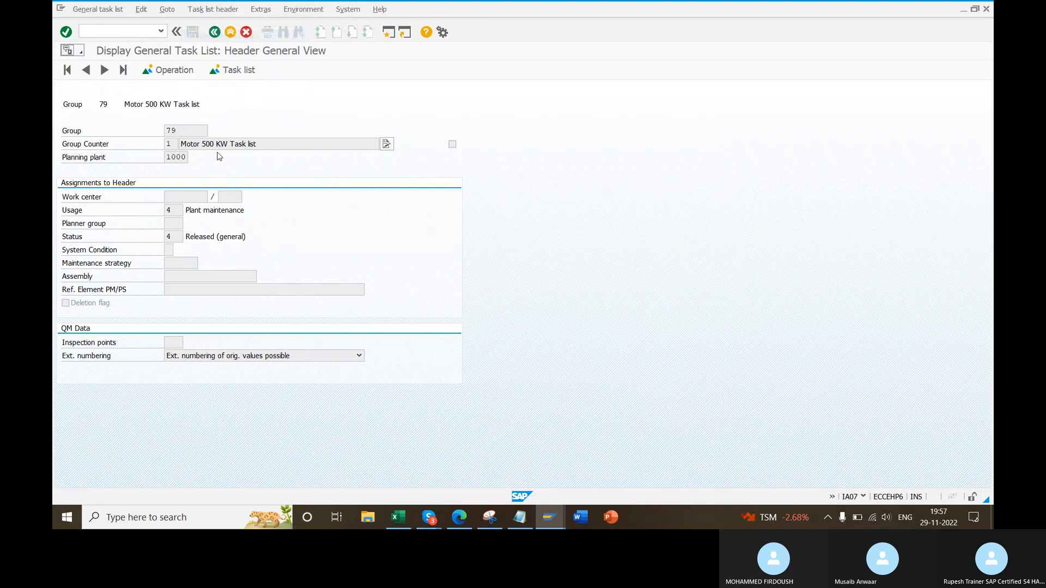
left_click(219, 213)
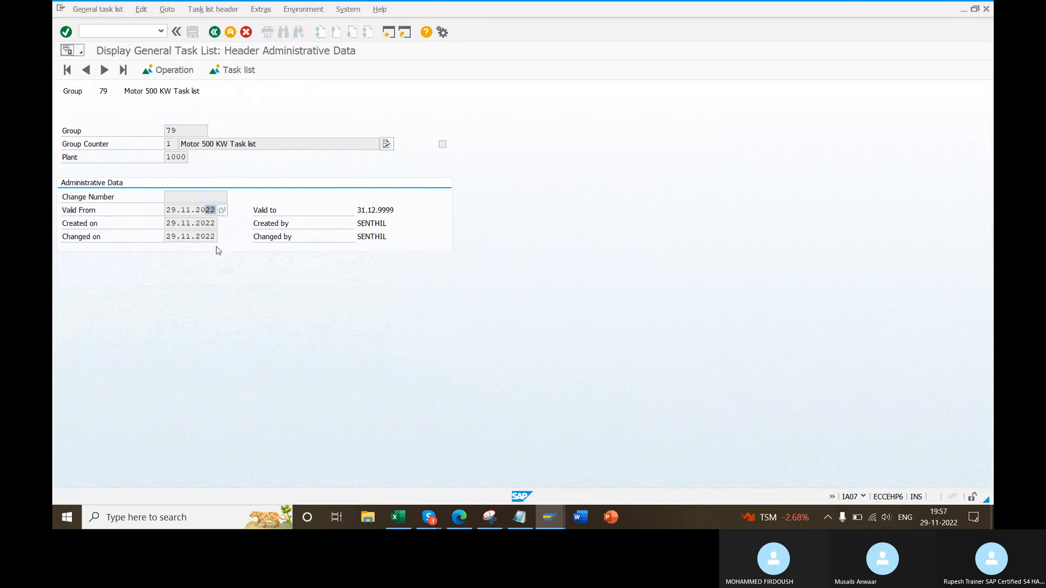
left_click(218, 71)
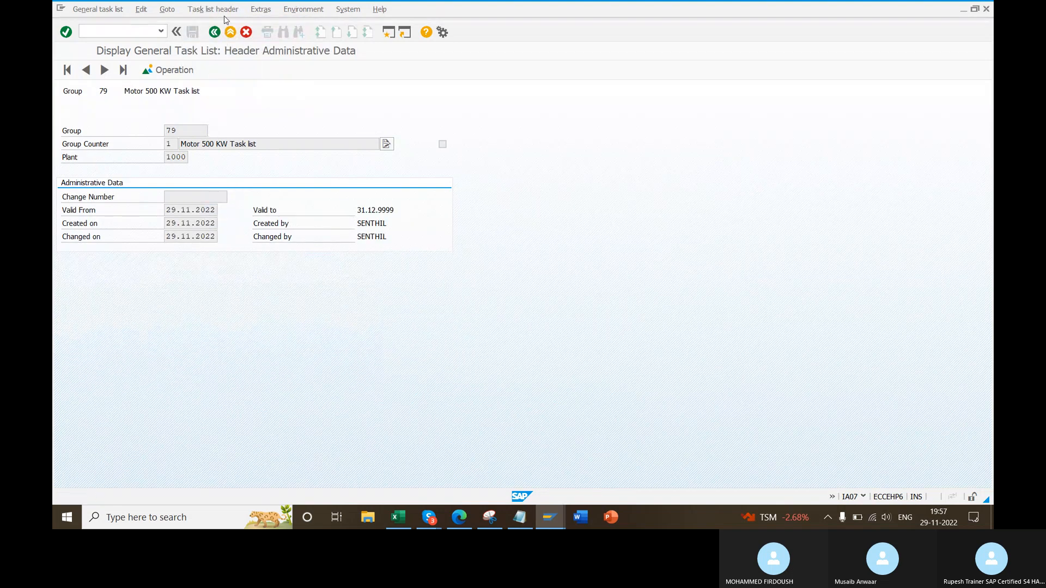
left_click(224, 12)
left_click(225, 23)
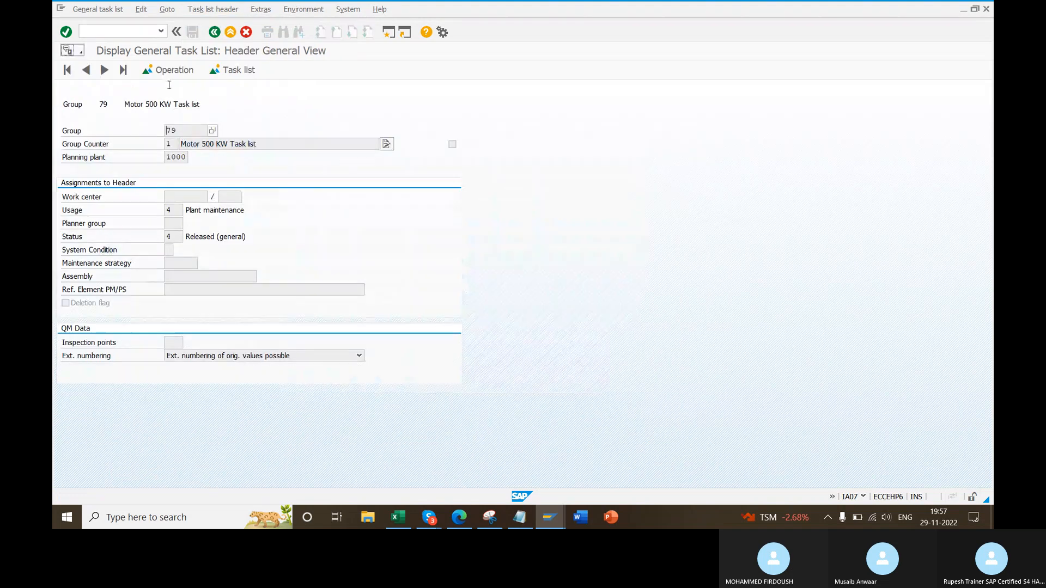
- Check the profile's default values for general data in task list 79 and close them without changes
left_click(262, 14)
left_click(263, 105)
left_click(261, 9)
mouse_move(268, 38)
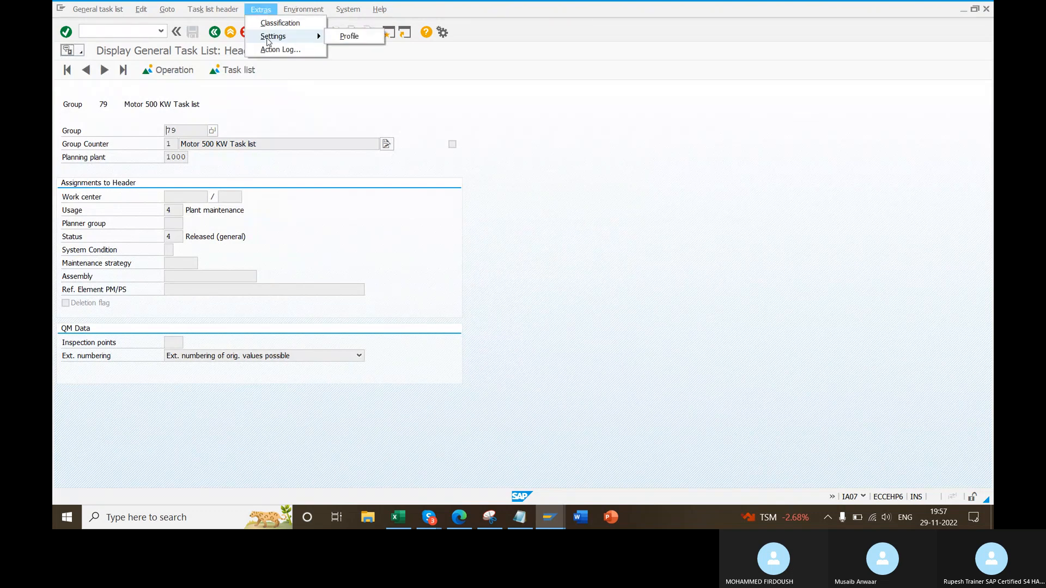
left_click(349, 36)
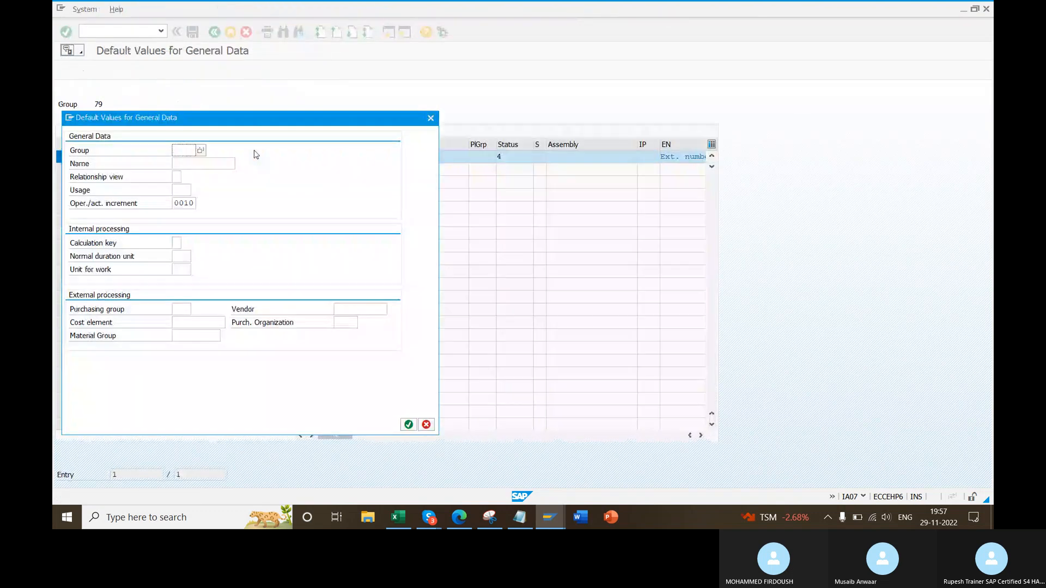
left_click(429, 119)
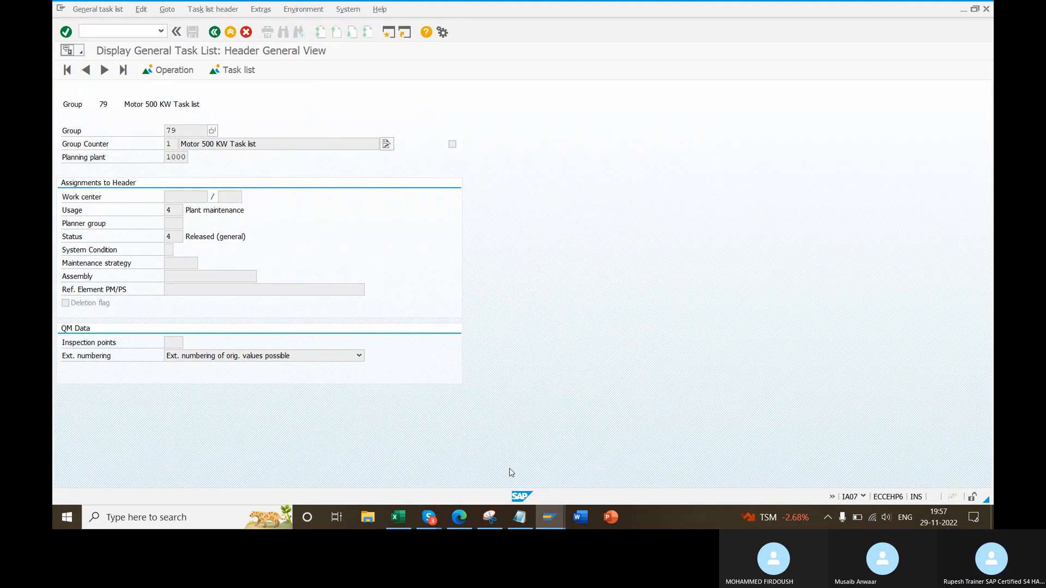
- Bring up the Performance Assistant window and review the diagnosis of message IP710 for plan 291 and item 891
left_click(544, 516)
left_click(889, 465)
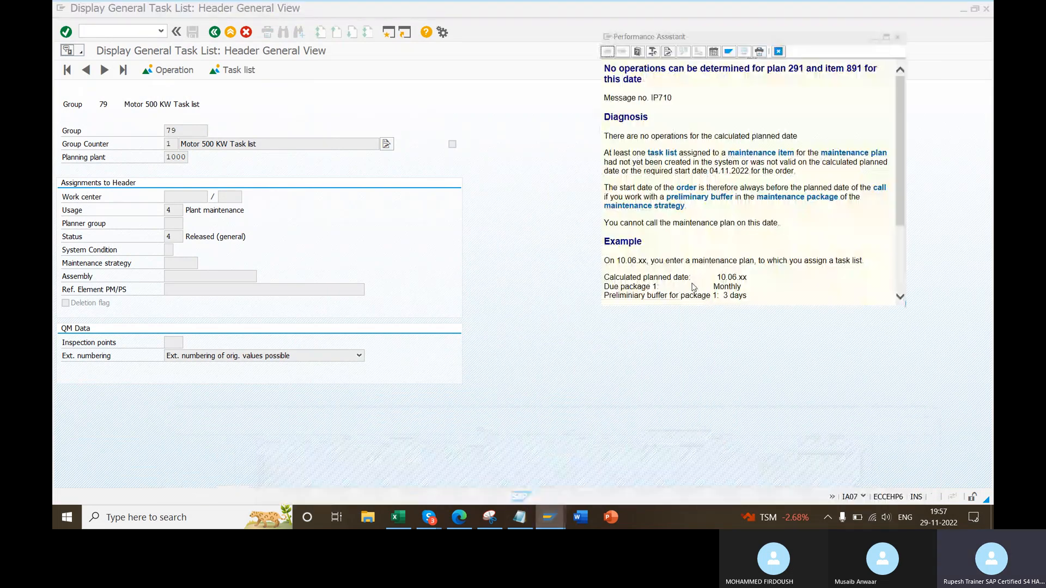
mouse_move(603, 68)
left_mouse_down()
mouse_move(650, 81)
mouse_move(603, 98)
mouse_move(597, 77)
left_mouse_up()
left_click(675, 111)
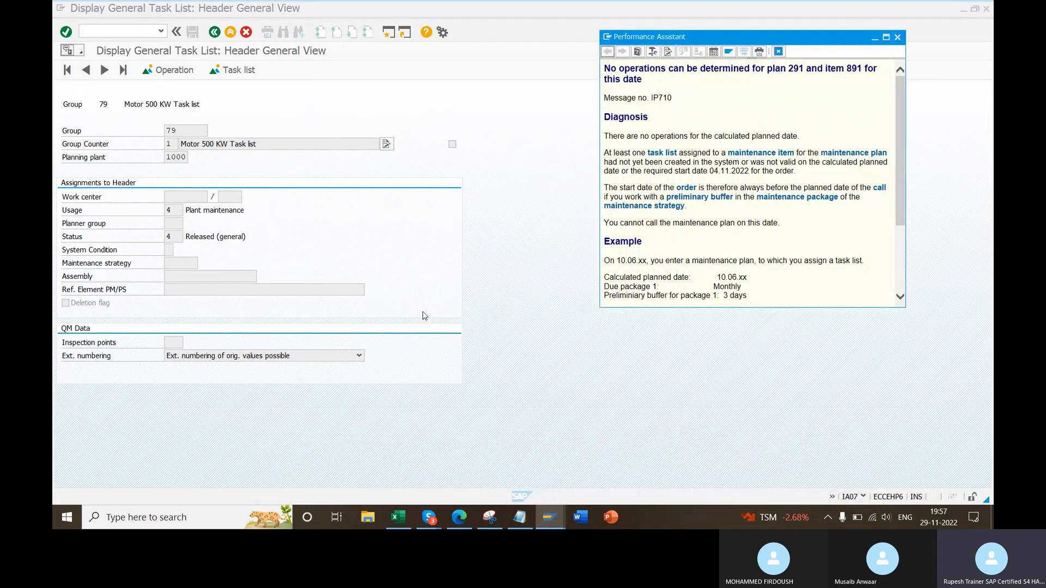
- Bring up the administrative data of general task list MOTOR for comparison and close the open Notepad window
left_click(423, 313)
left_click(532, 516)
mouse_move(537, 517)
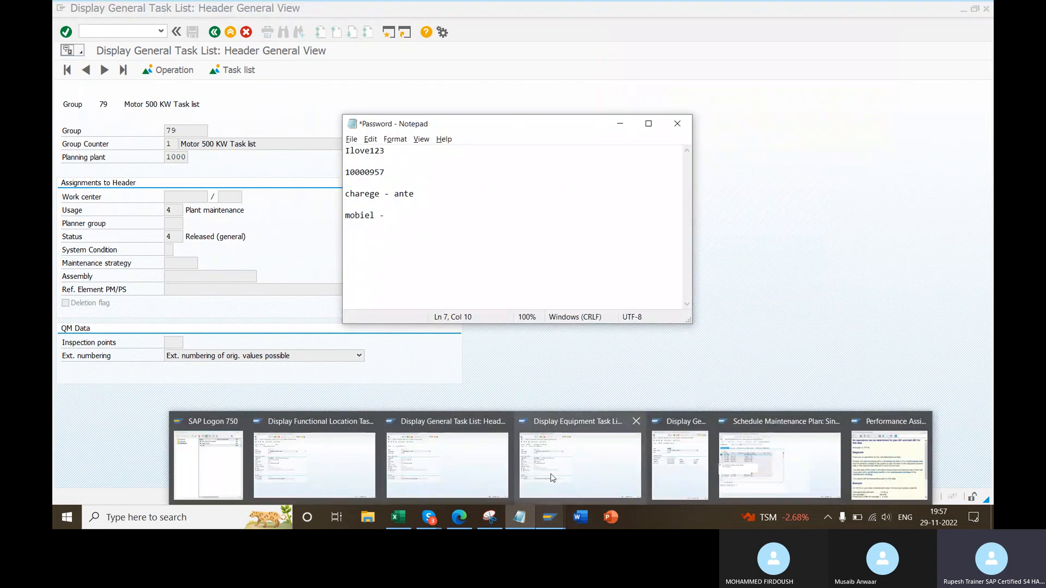
left_click(666, 468)
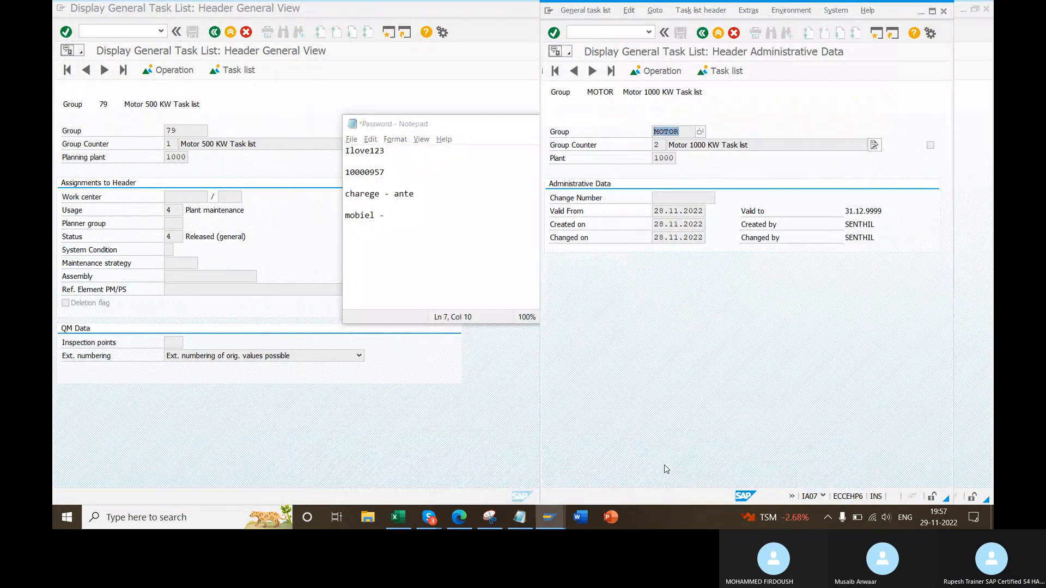
left_click(510, 130)
left_click(616, 128)
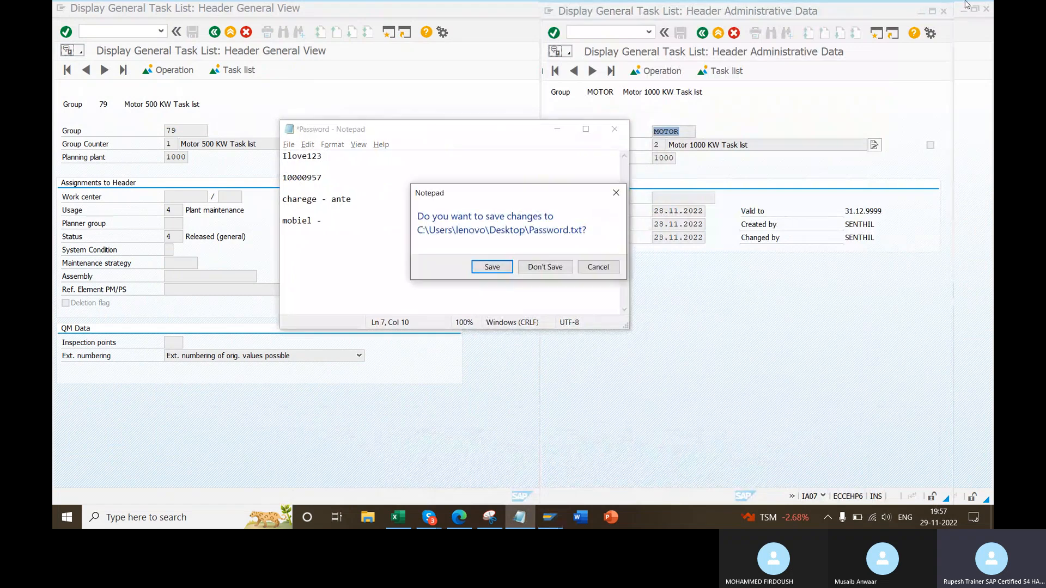
- Close the Notepad file without saving its changes and close both general task list windows
left_click(538, 267)
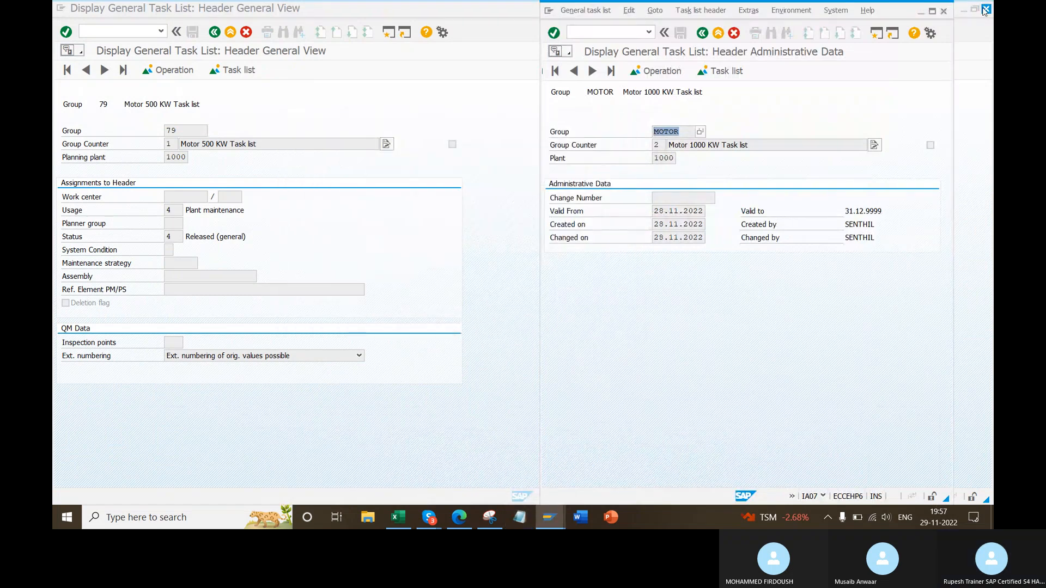
left_click(943, 11)
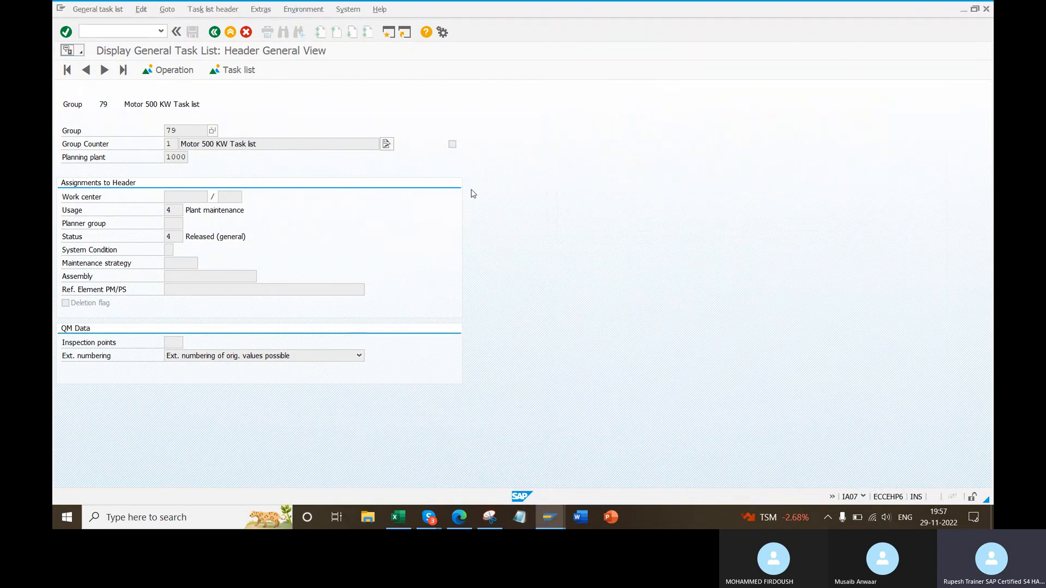
left_click(215, 33)
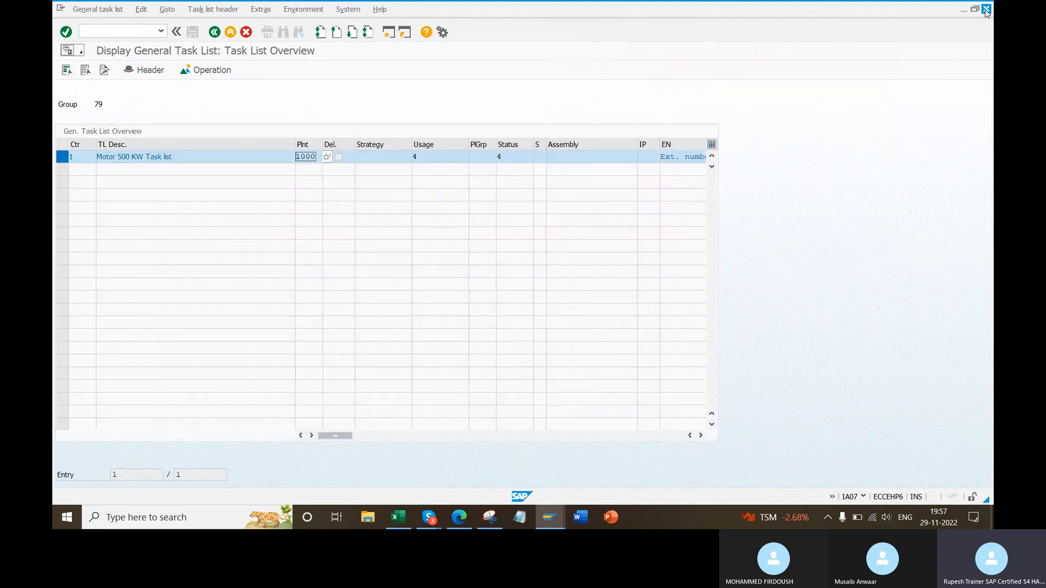
left_click(986, 9)
- Switch to the Schedule Maintenance Plan session for plan 291 and exit the cancelled scheduling
mouse_move(549, 517)
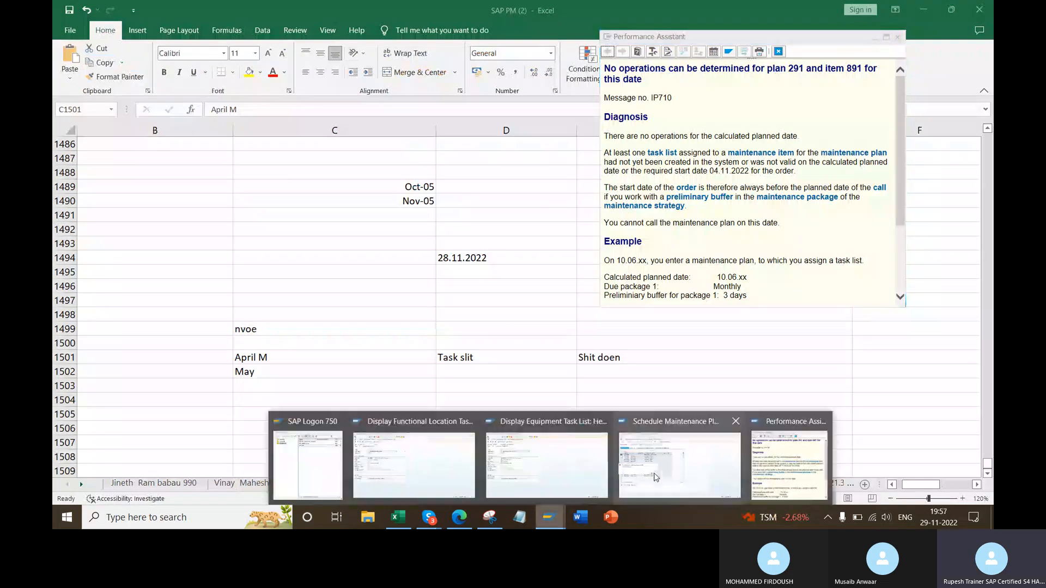
left_click(656, 477)
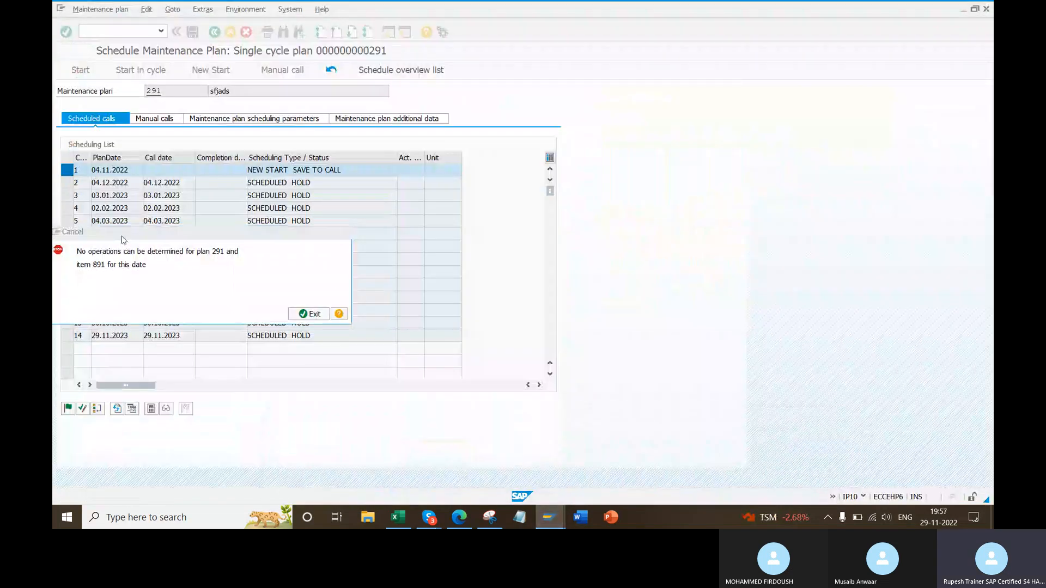
left_click(309, 314)
left_click(545, 515)
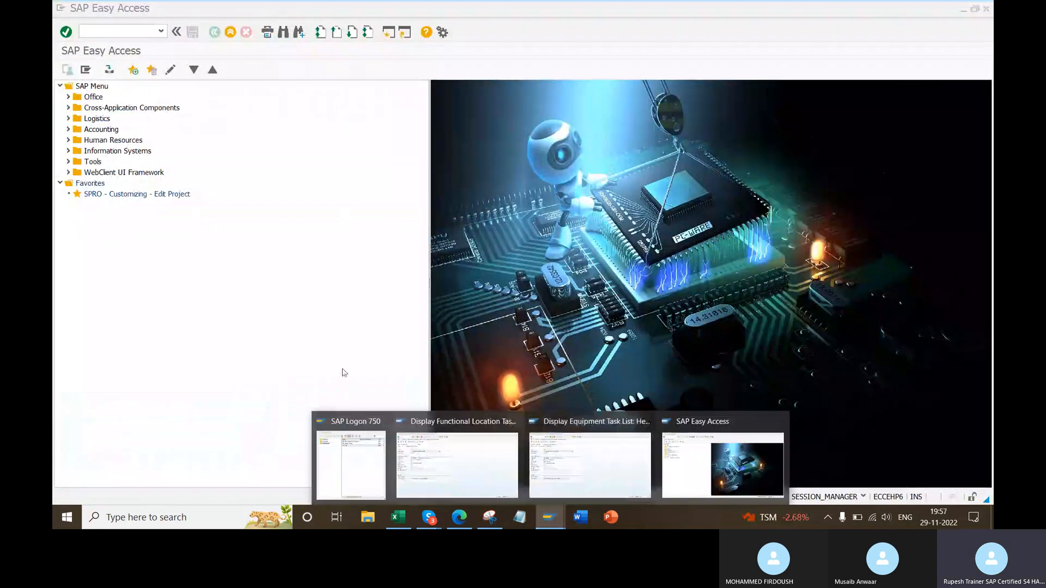
left_click(344, 373)
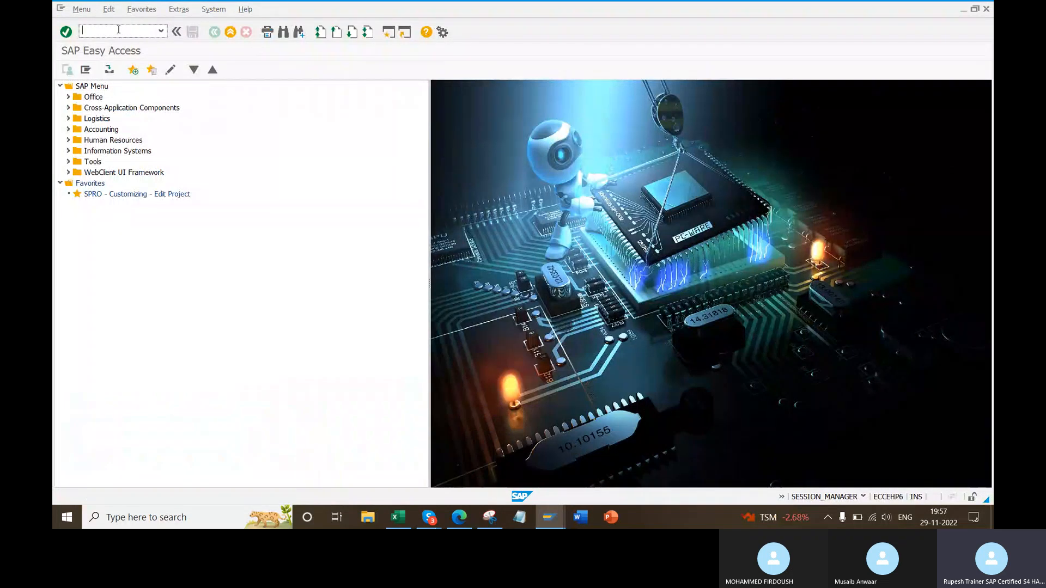
- Display maintenance plan 291 with transaction /nIP03
type("/nip03")
key("Return")
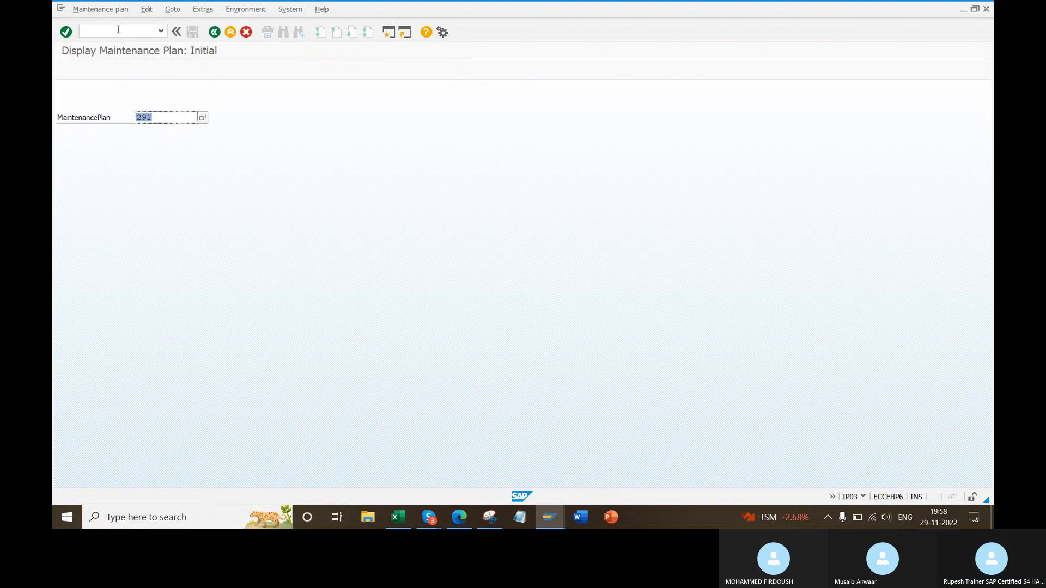
key("Return")
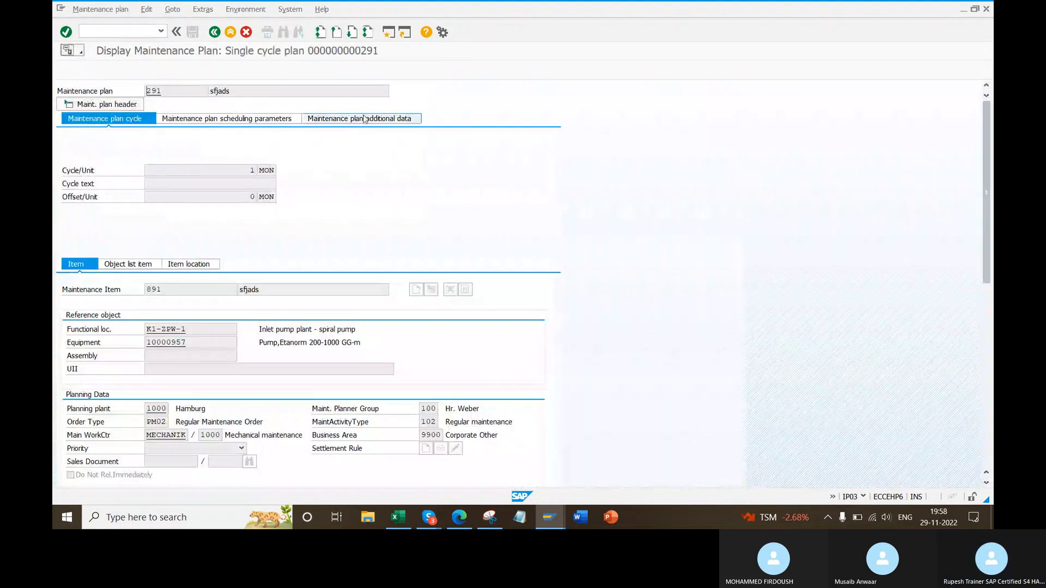
- Examine the plan's cycle and scheduling parameters, and compare its start of cycle with today's date in the system calendar
left_click_drag(250, 170, 264, 162)
left_click(268, 120)
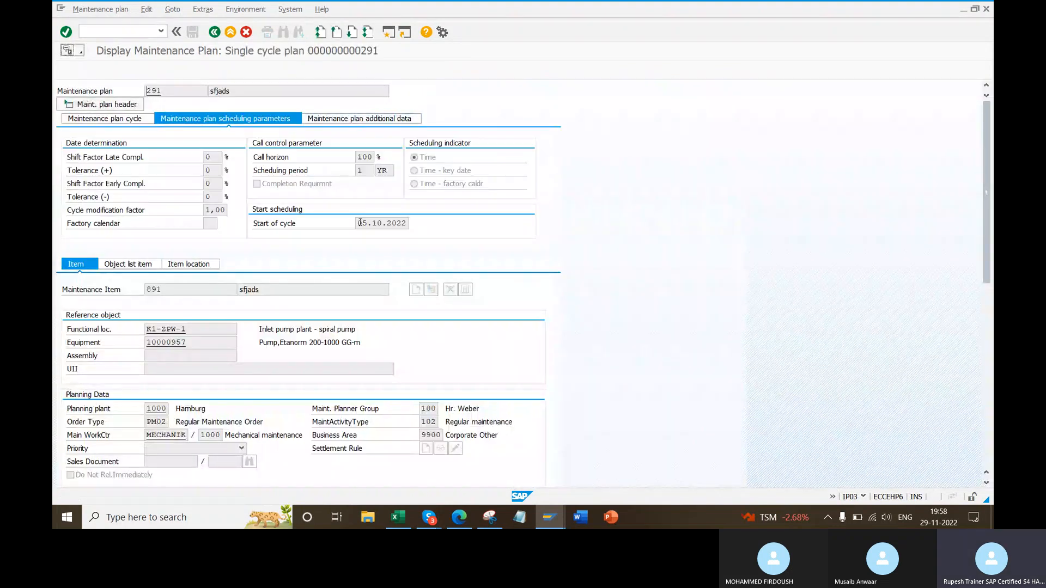
left_click_drag(359, 224, 451, 227)
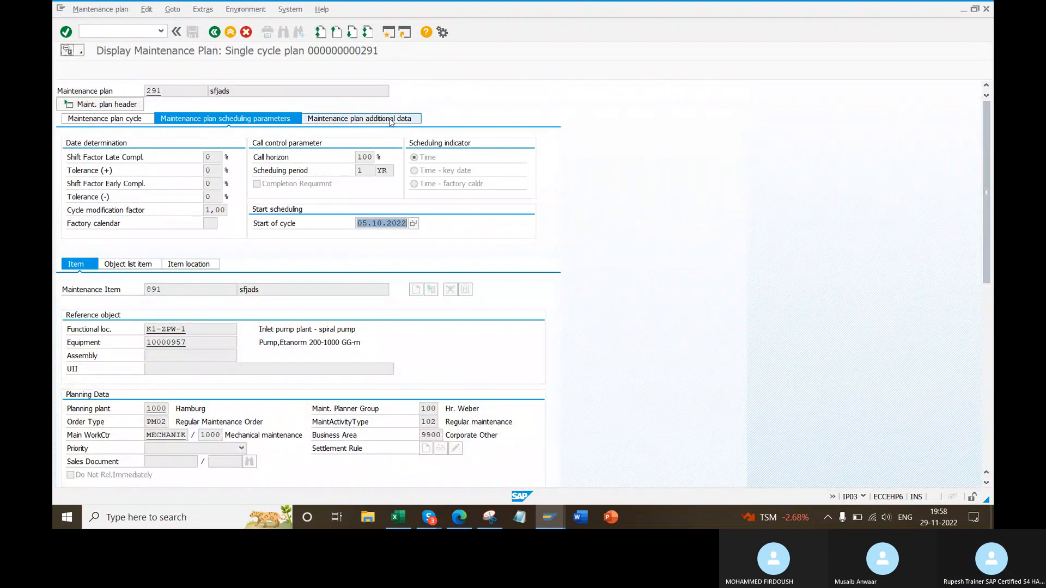
left_click(931, 523)
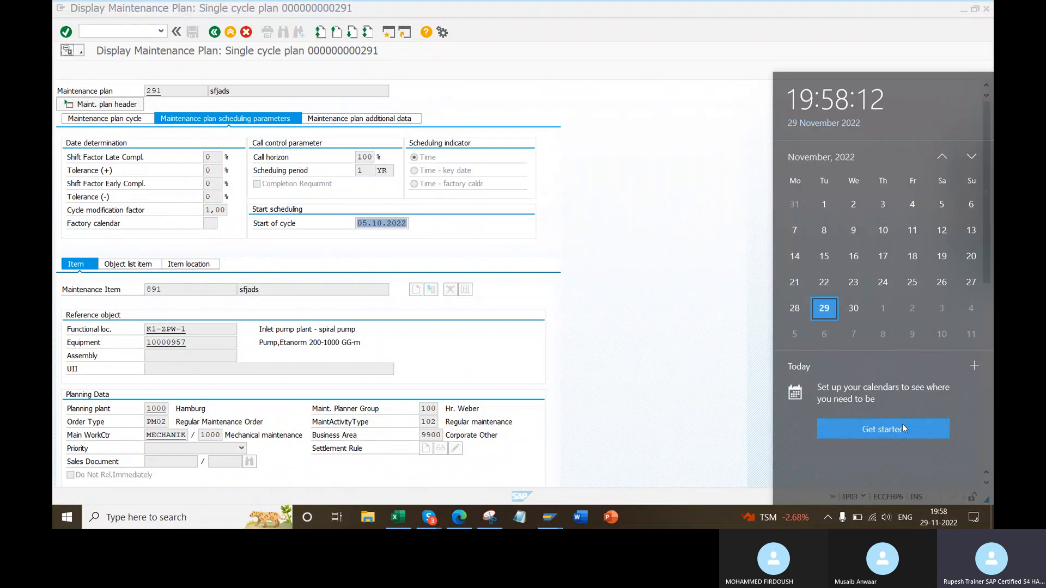
left_click(424, 228)
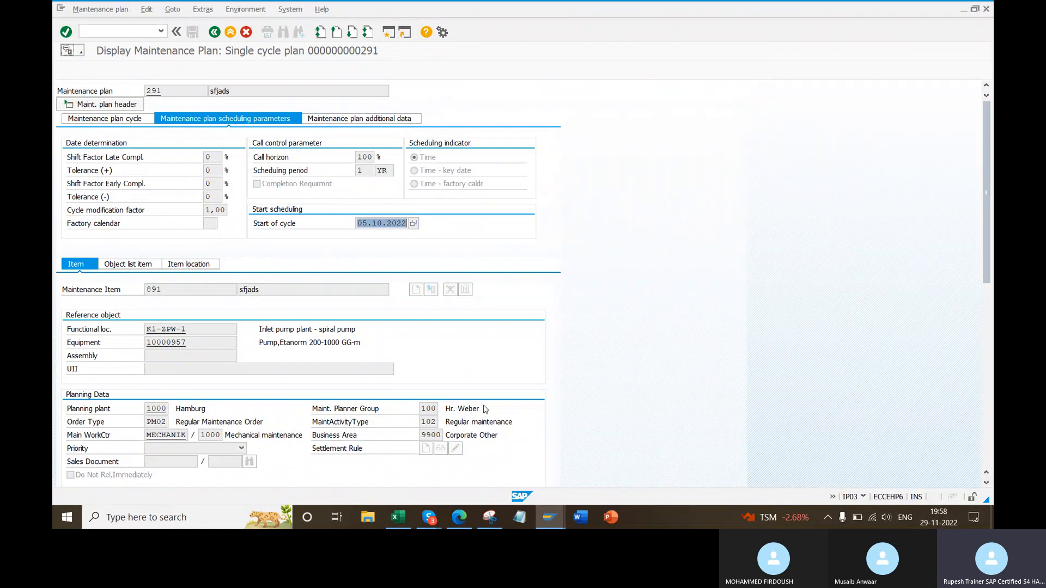
- Capture a new Snipping Tool screenshot of the plan's scheduling parameters and return to the maintenance plan
left_click(489, 517)
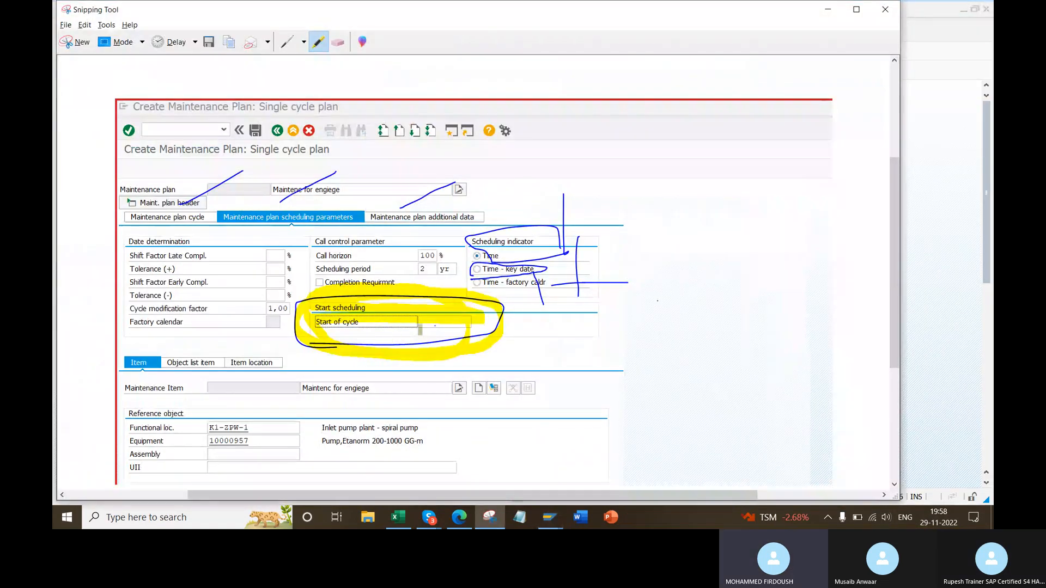
key("alt+Tab")
key("alt+Tab")
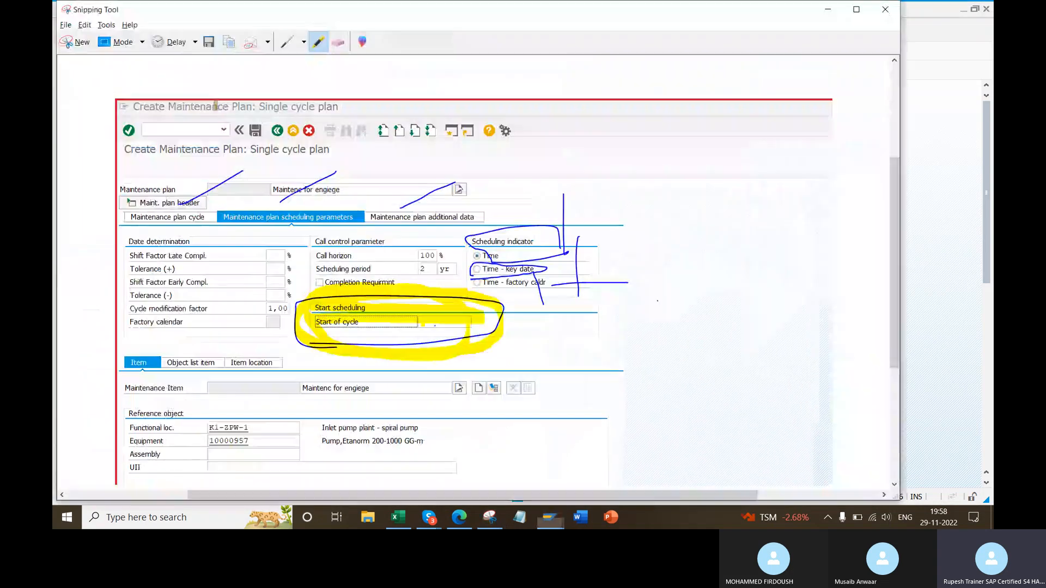
left_click(72, 44)
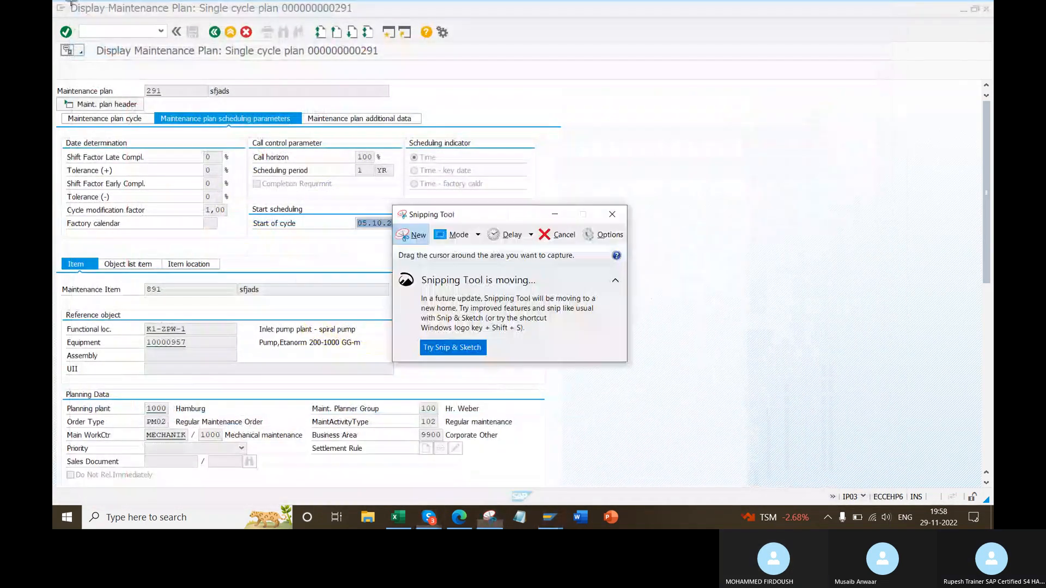
left_click_drag(53, 1, 692, 377)
left_click(920, 309)
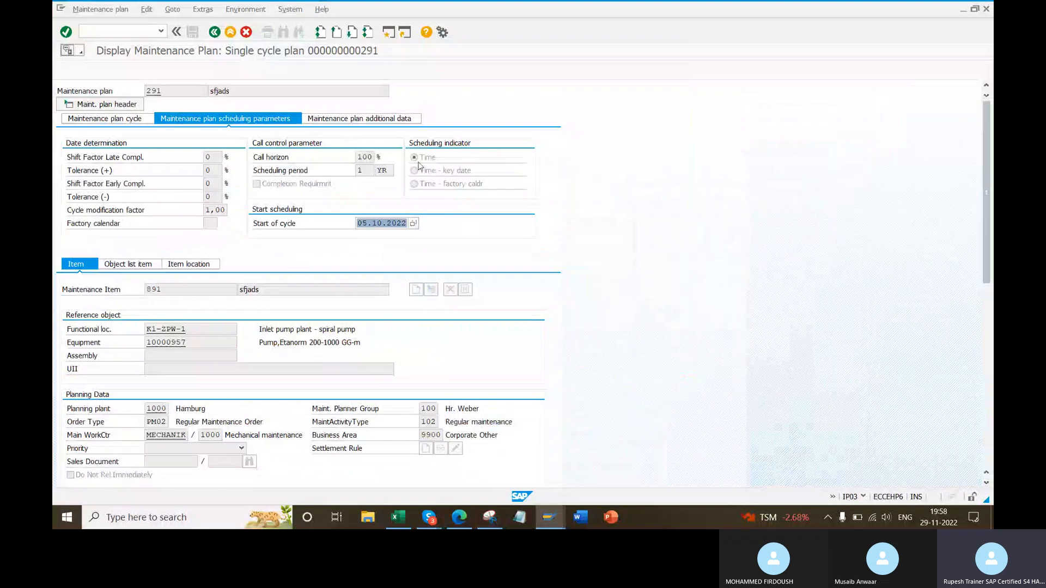
- Open maintenance plan 291 for scheduling and start it with 05.10.2022 as the start of cycle
left_click(100, 9)
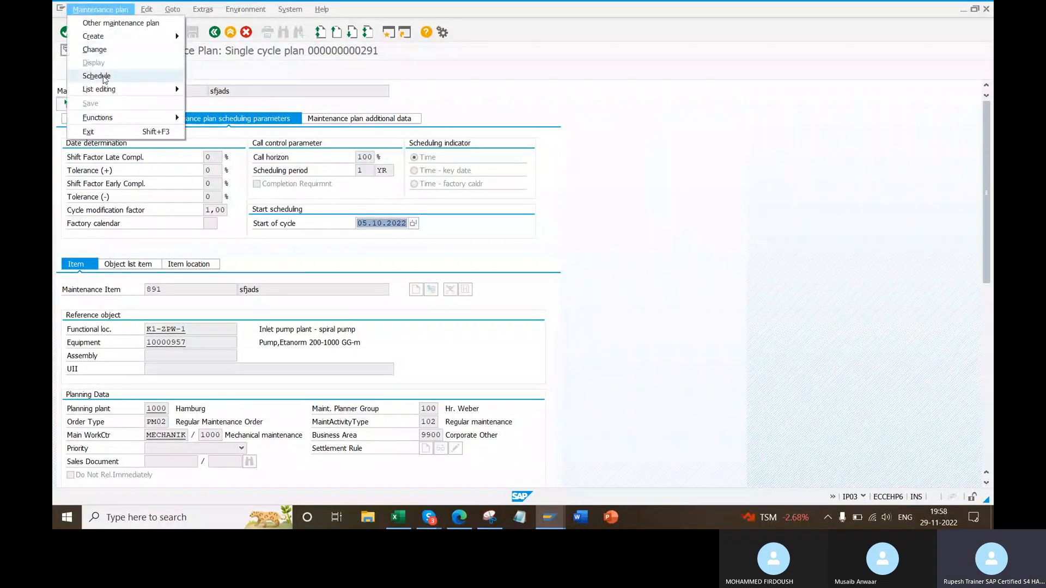
left_click(105, 76)
key("Return")
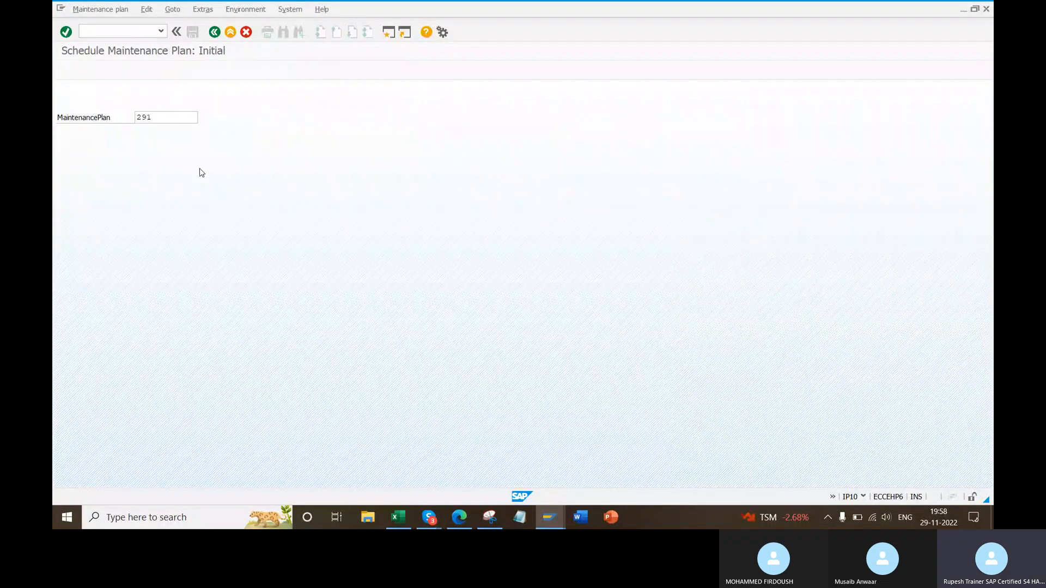
left_click(80, 71)
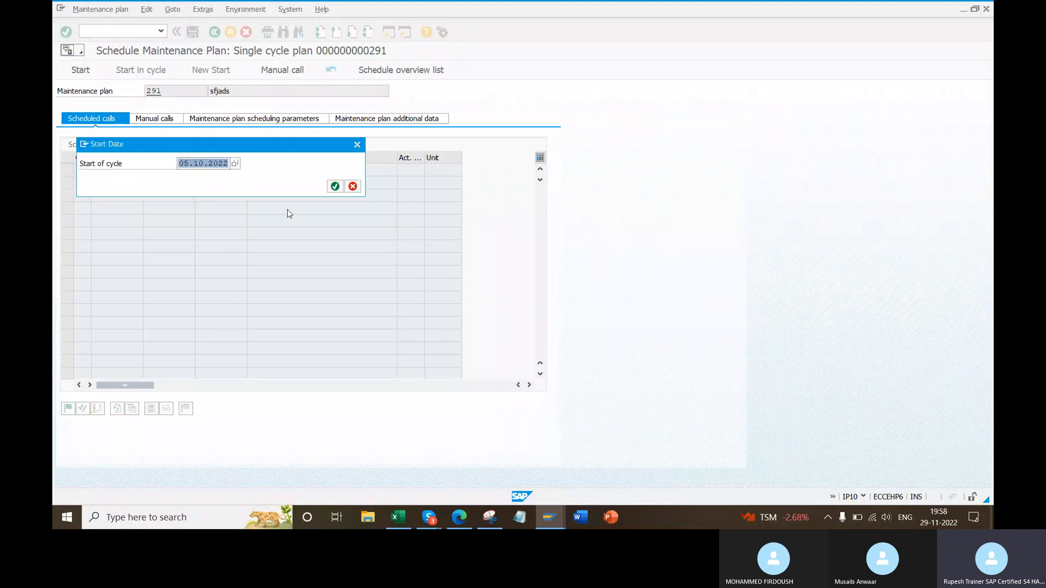
left_click_drag(291, 147, 735, 202)
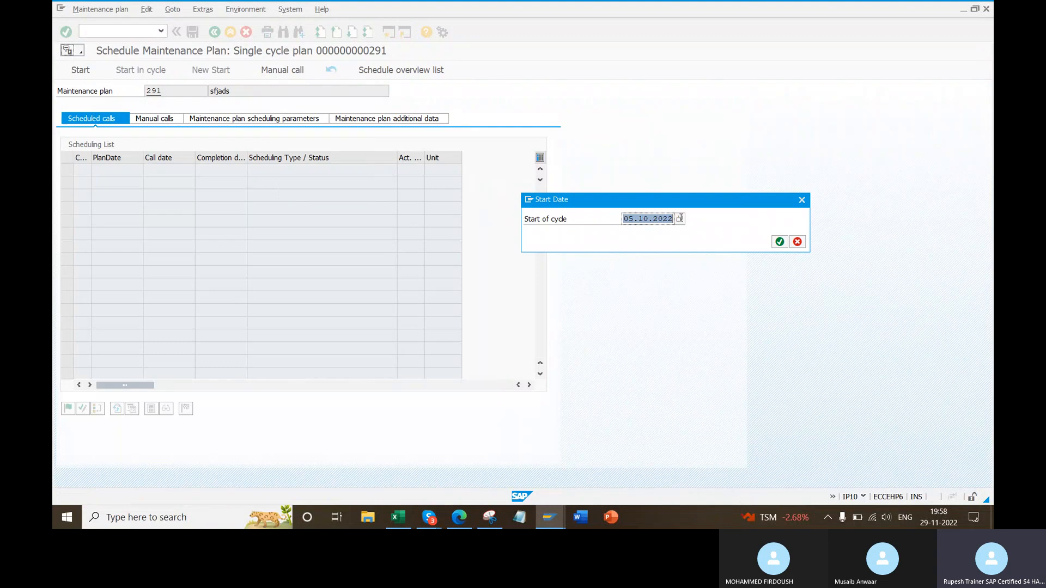
left_click(780, 242)
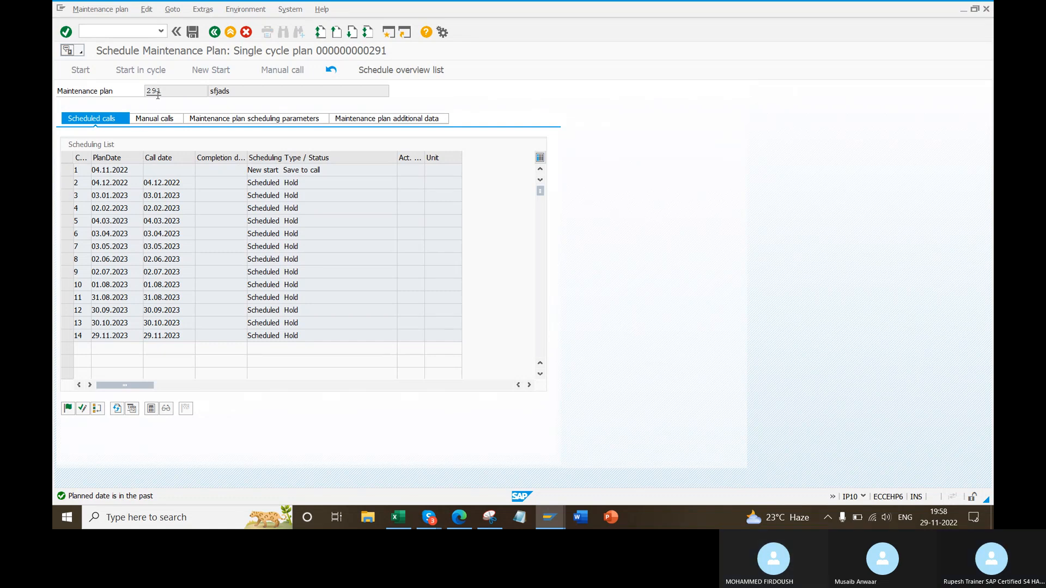
- Compare the first scheduled call's plan date with today's date in the system calendar and check its call date
left_click(949, 516)
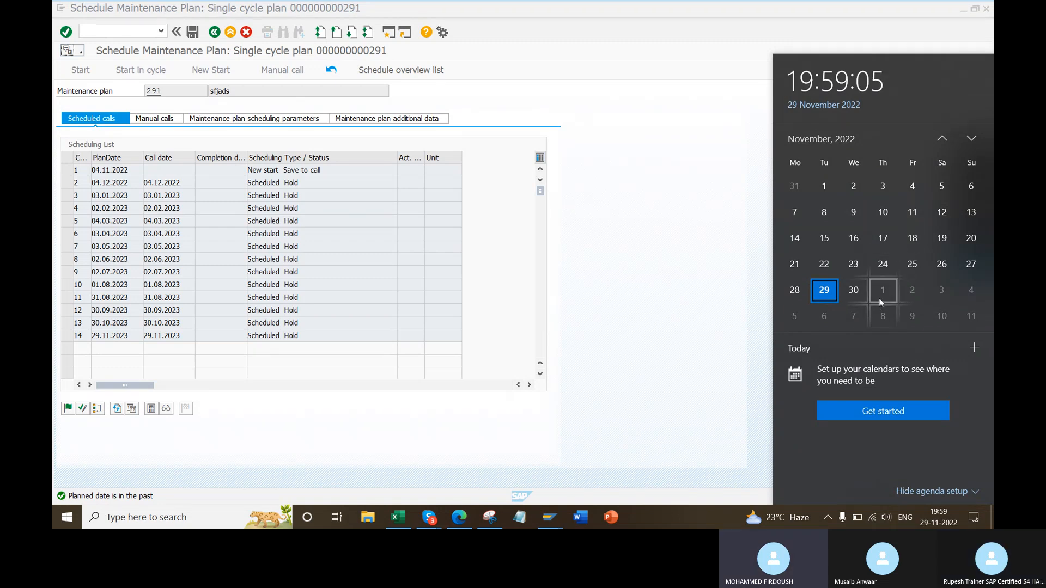
left_click(96, 169)
left_click_drag(97, 169, 78, 170)
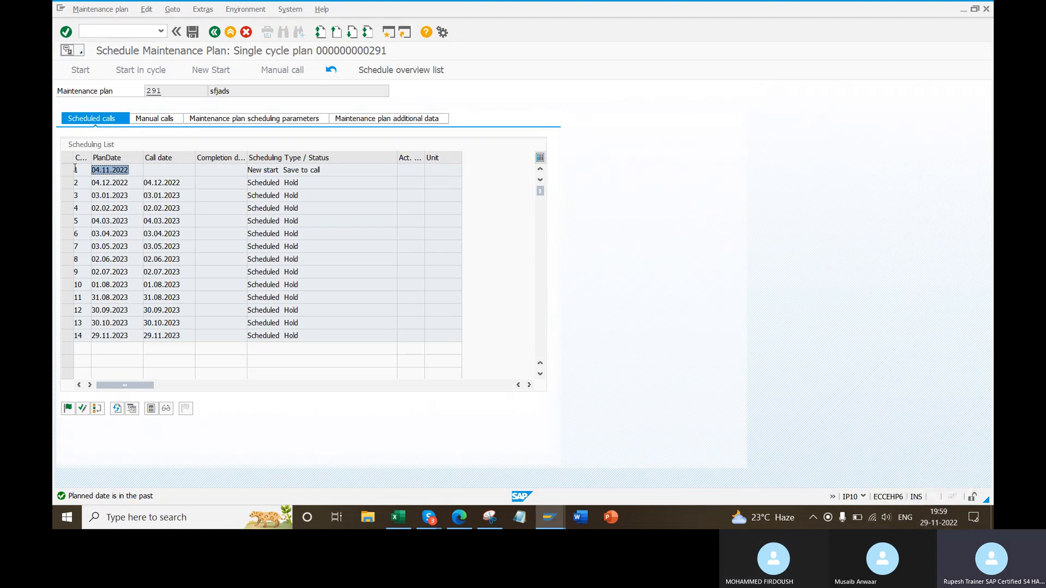
left_click(177, 173)
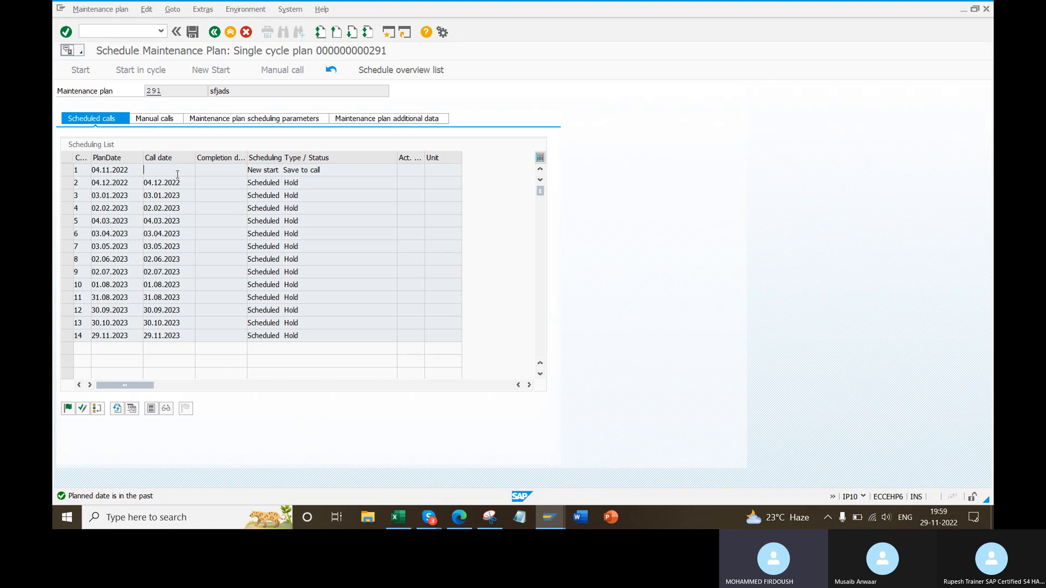
left_click_drag(132, 170, 89, 173)
- Examine the start of cycle, planned cycle offset and planned due date in call 1's scheduling calculation, and return to the scheduling list
left_click(67, 172)
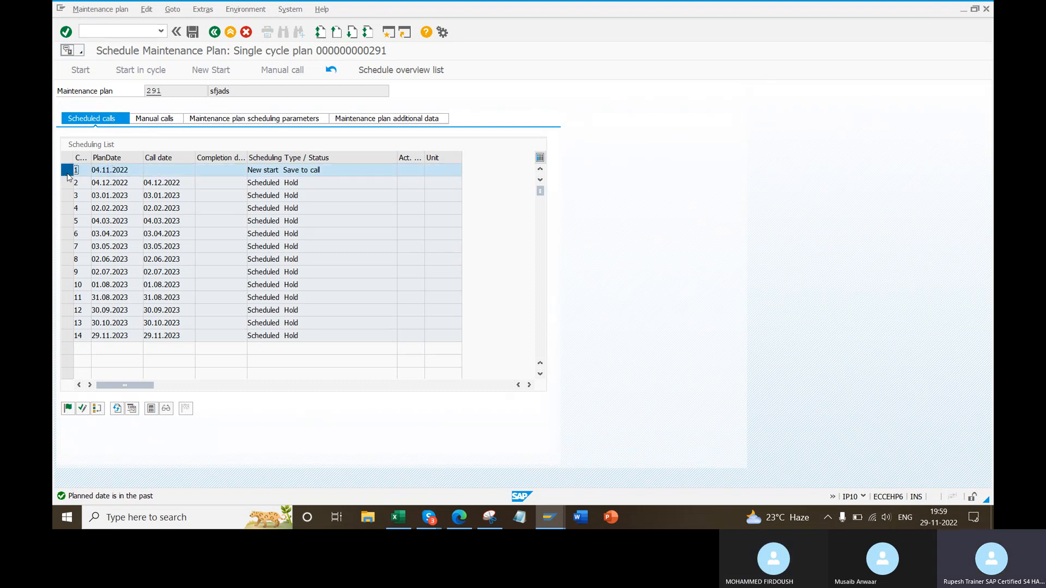
left_click(152, 409)
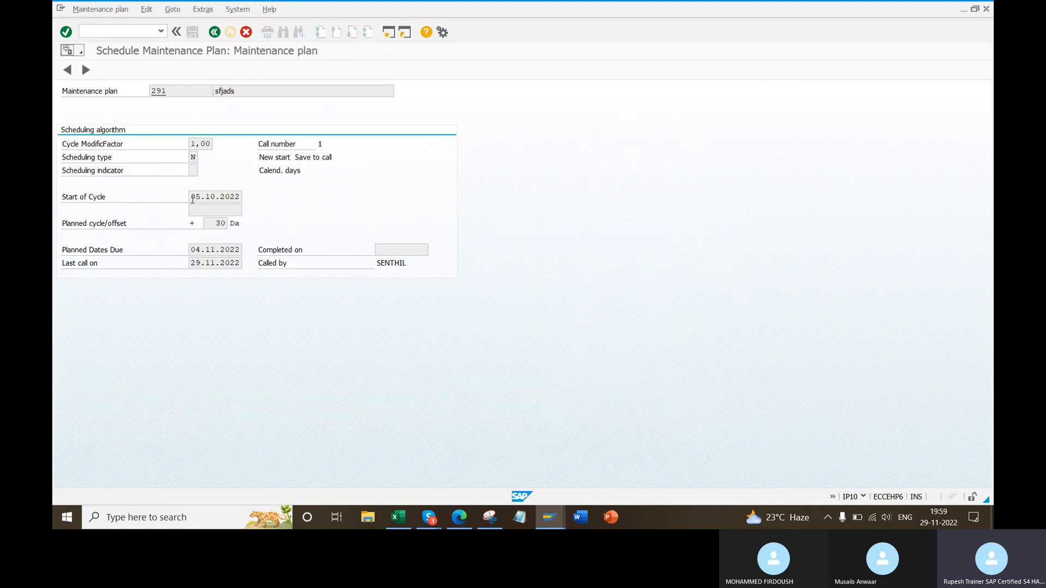
left_click_drag(189, 198, 244, 194)
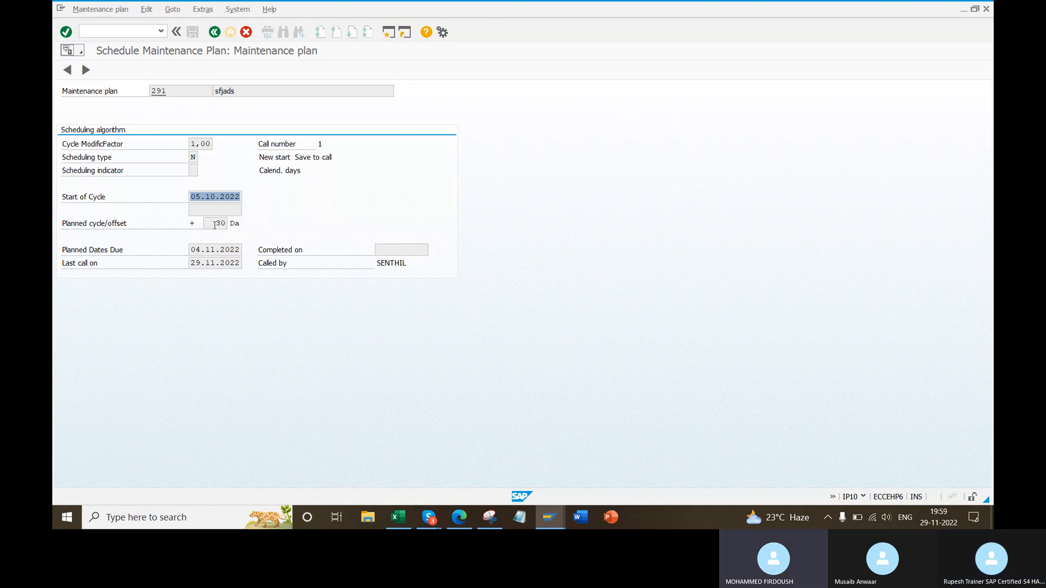
left_click_drag(214, 224, 240, 225)
left_click_drag(191, 198, 241, 197)
left_click_drag(192, 250, 251, 252)
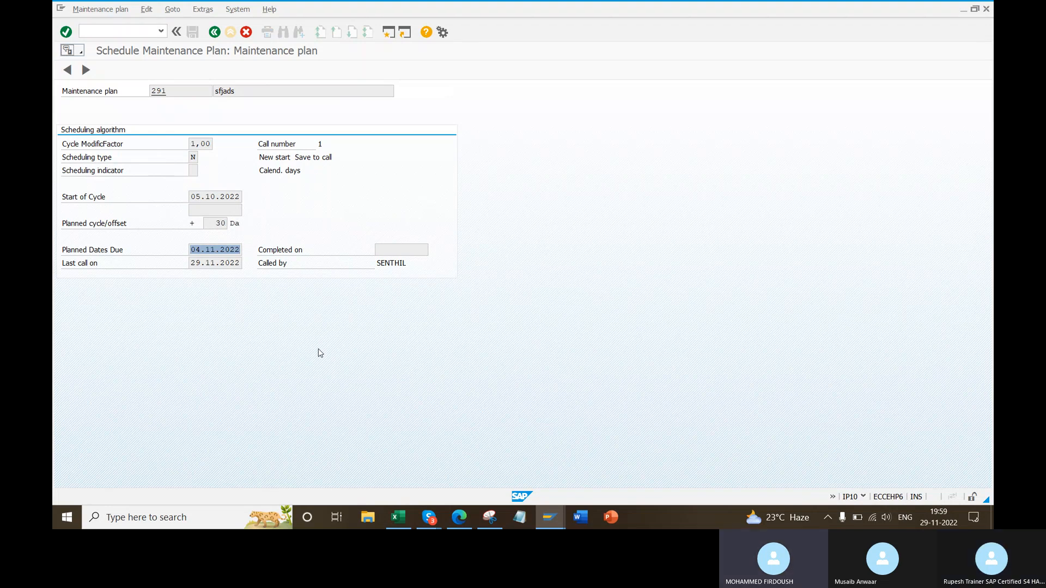
left_click_drag(192, 197, 258, 190)
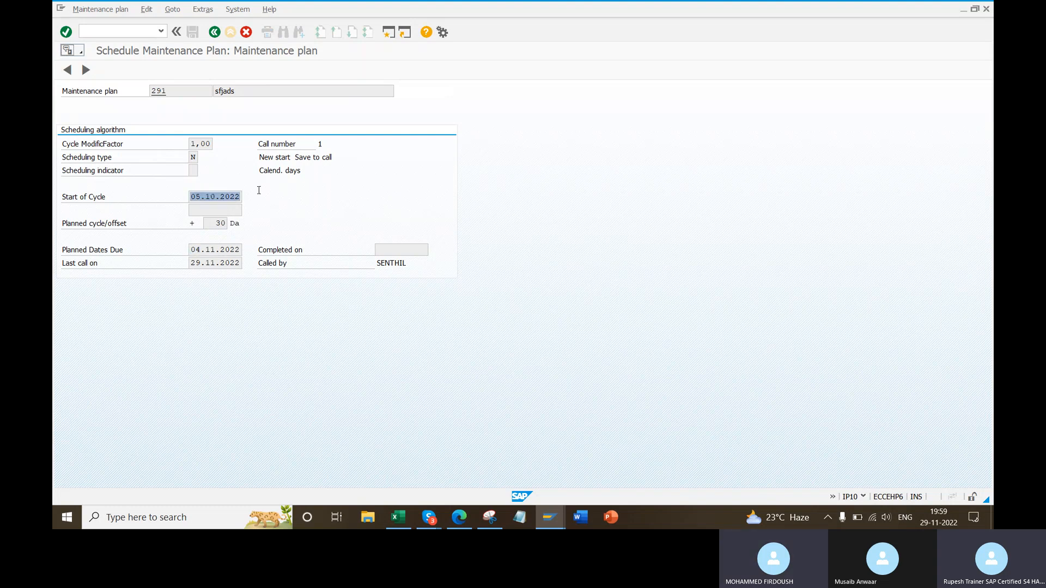
left_click_drag(206, 224, 267, 226)
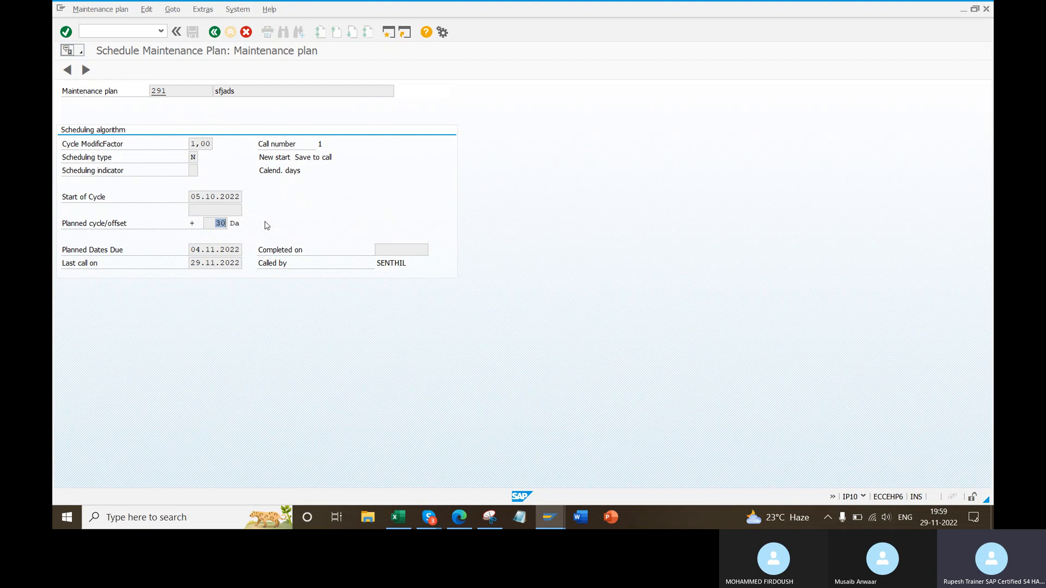
left_click_drag(191, 252, 242, 252)
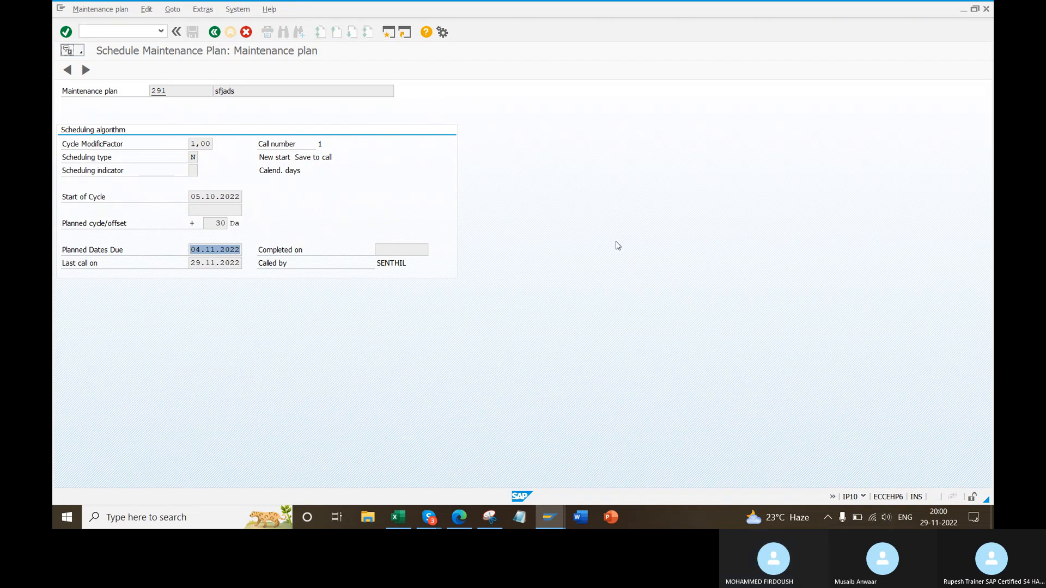
right_click(596, 158)
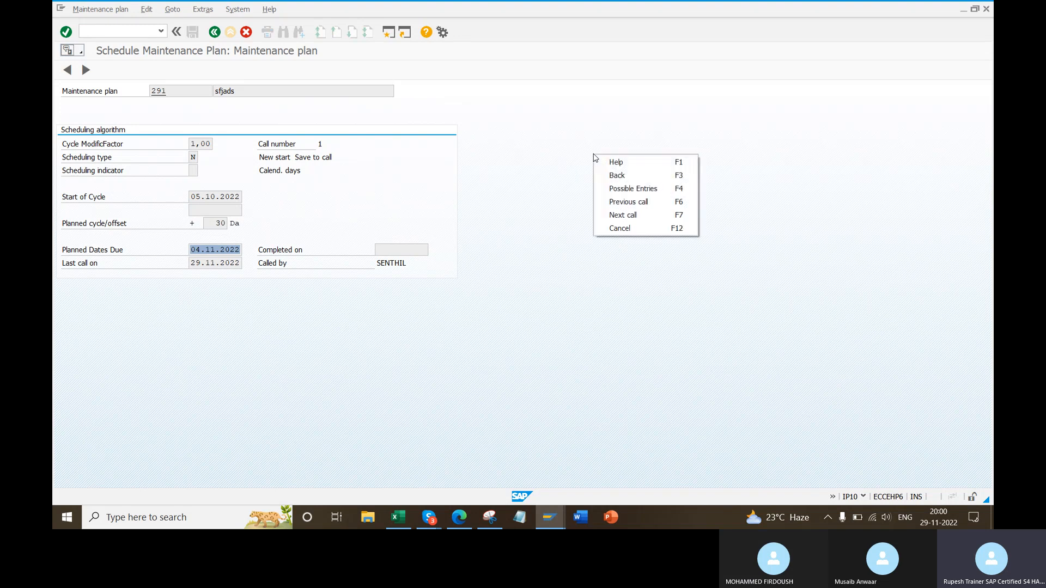
left_click(626, 174)
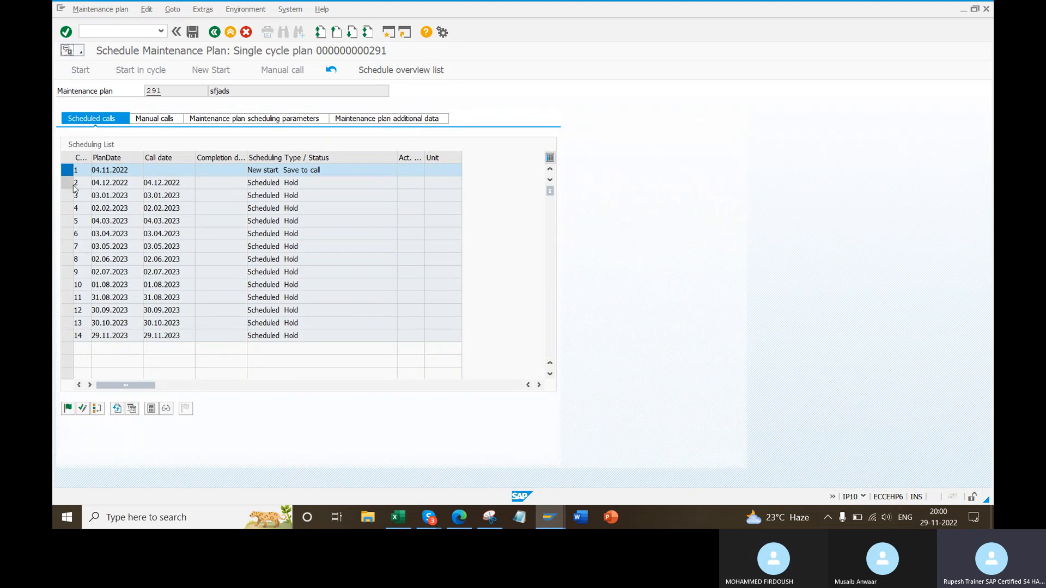
- Try to release call 6 with plan date 03.04.2023 and dismiss the resulting message
left_click(67, 233)
left_click(67, 409)
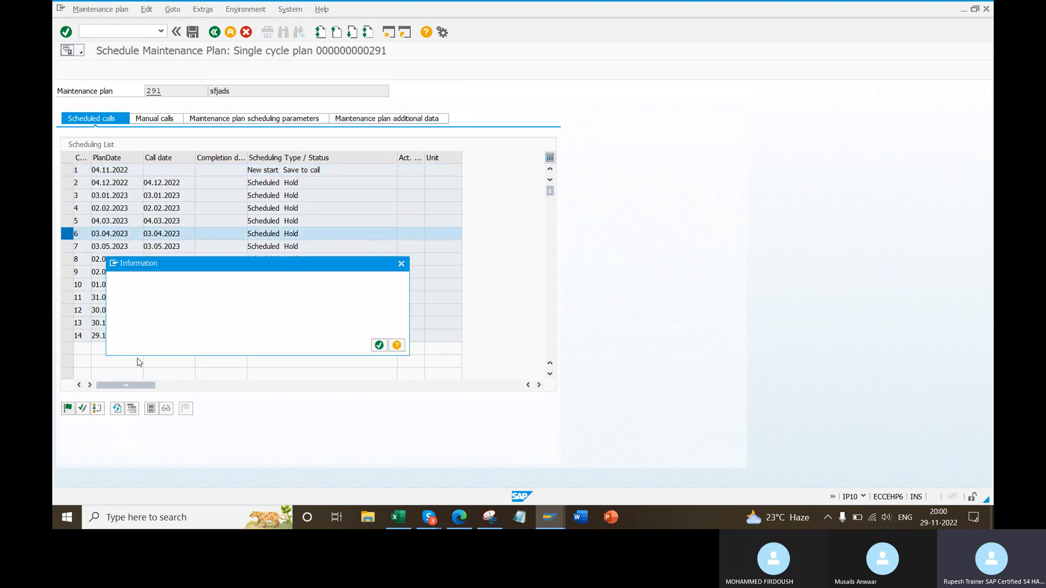
left_click_drag(291, 273, 527, 272)
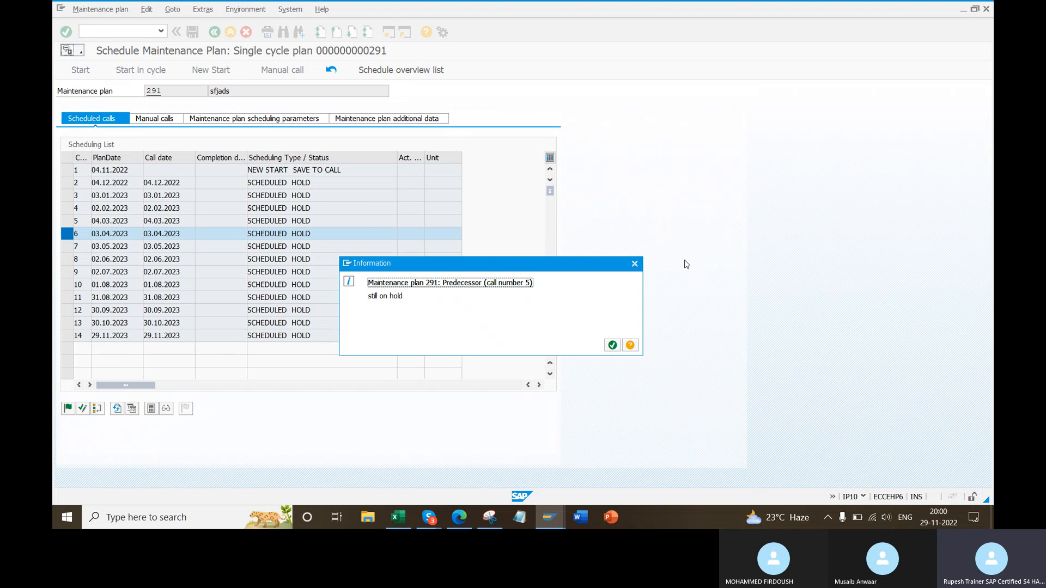
left_click(634, 264)
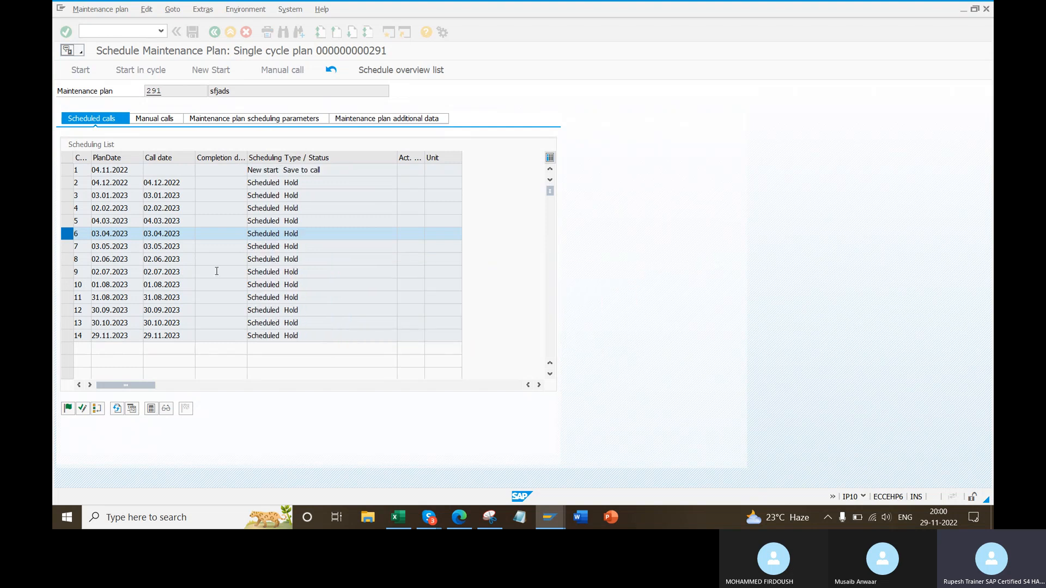
- Read the field help on scheduling type and call status for call 9, reviewing the possible statuses, and close it
left_click(64, 285)
left_click(68, 272)
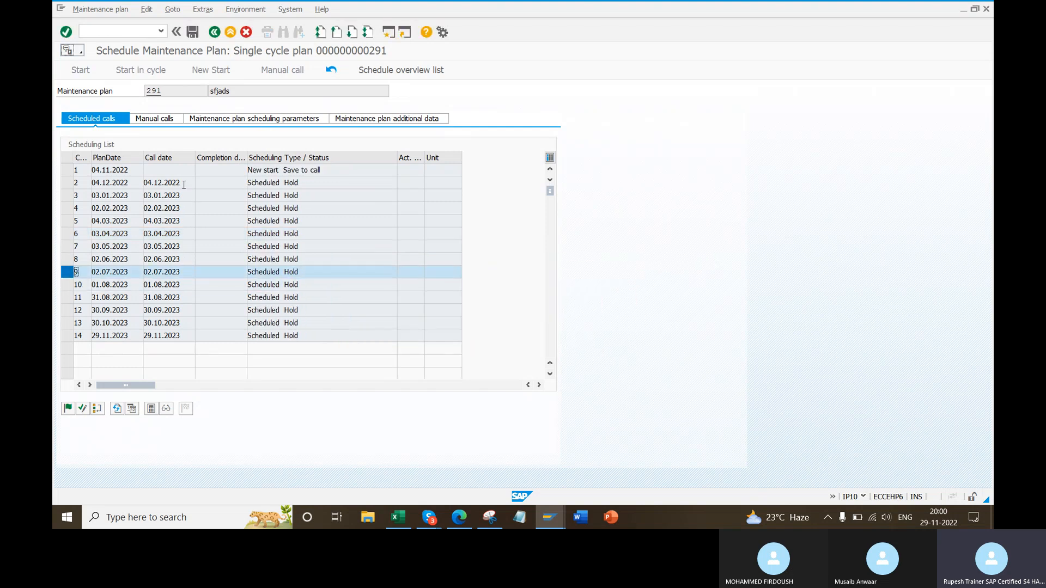
left_click(317, 267)
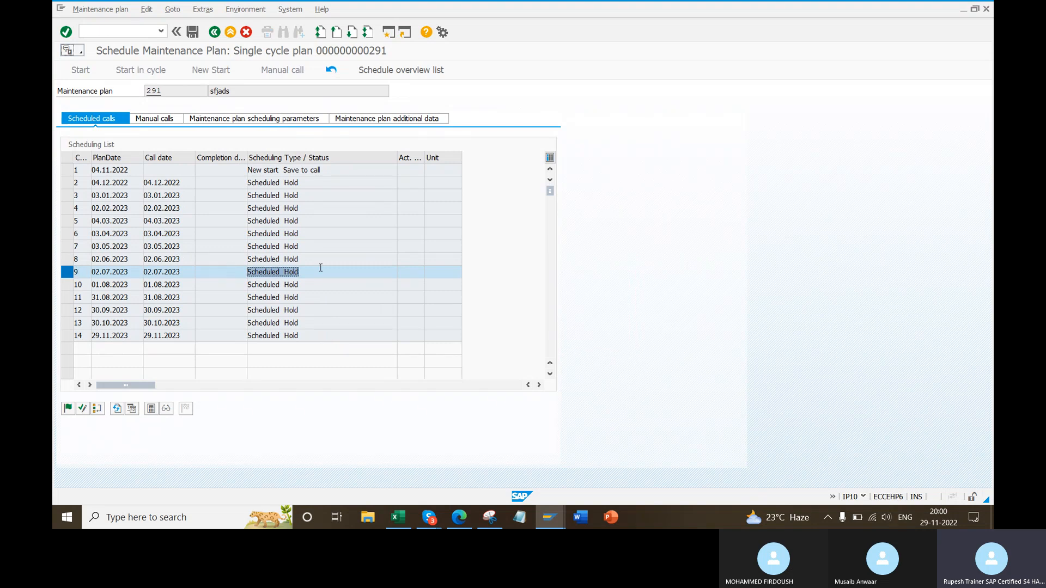
key("F1")
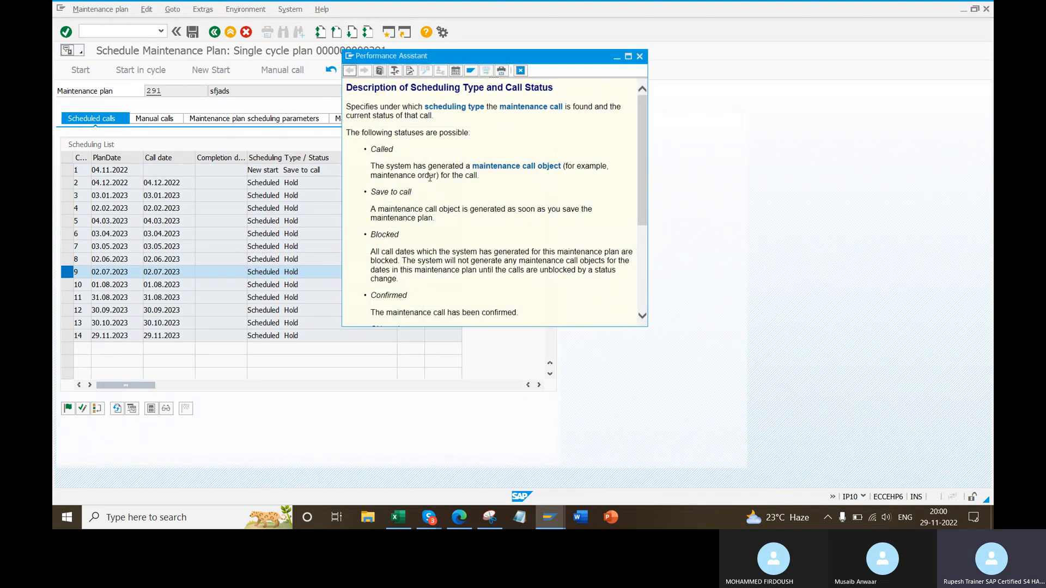
left_click_drag(401, 157, 372, 156)
left_click_drag(424, 201, 401, 237)
scroll(423, 293, "down", 1)
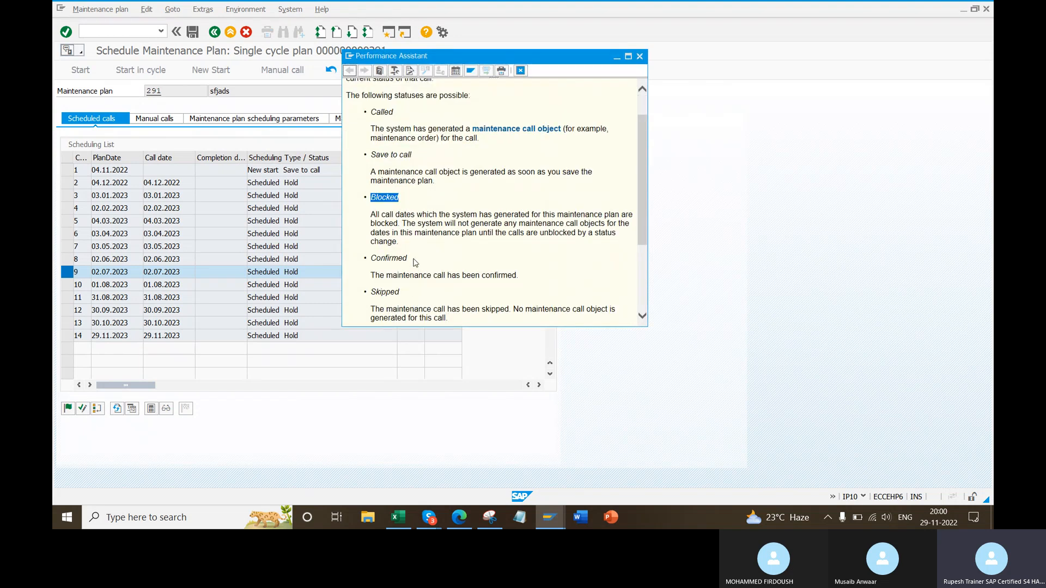
left_click_drag(371, 293, 400, 293)
scroll(484, 287, "down", 3)
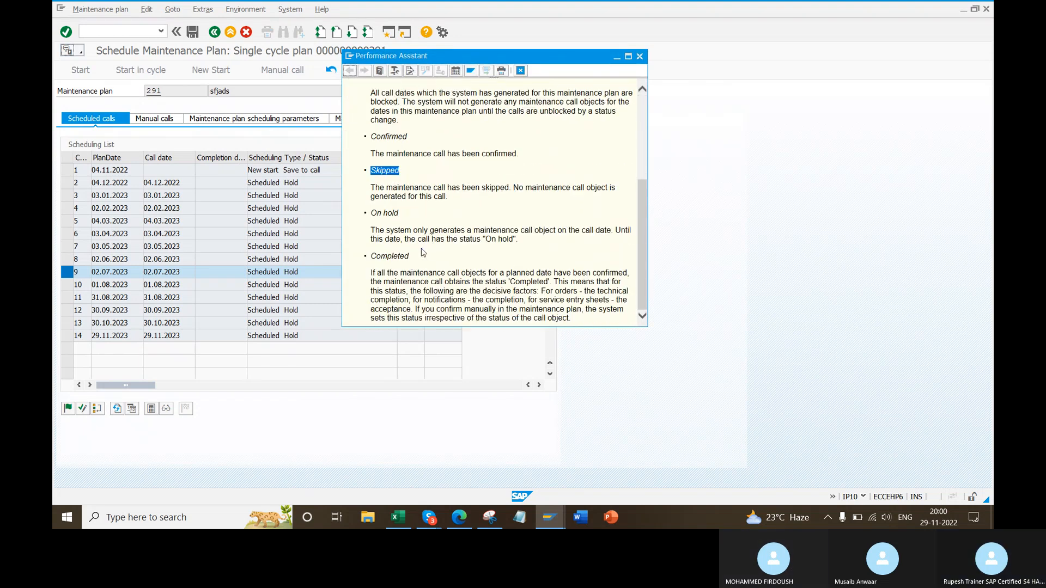
left_click_drag(409, 257, 371, 257)
left_click_drag(448, 197, 406, 196)
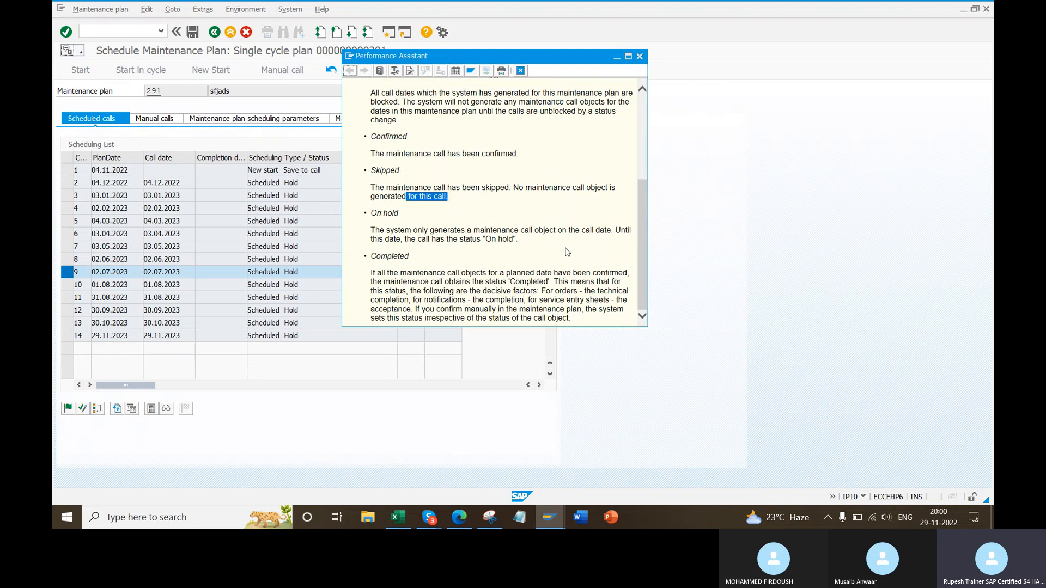
left_click(640, 56)
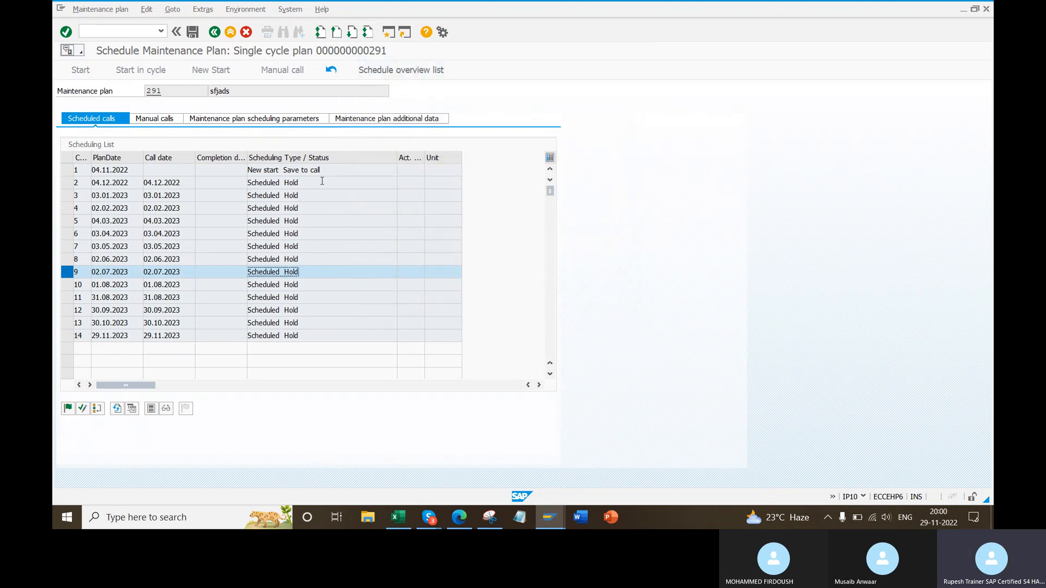
- Select call 2 dated 04.12.2022, capture a Snipping Tool screenshot of the scheduling list and return to SAP
left_click_drag(299, 183, 246, 188)
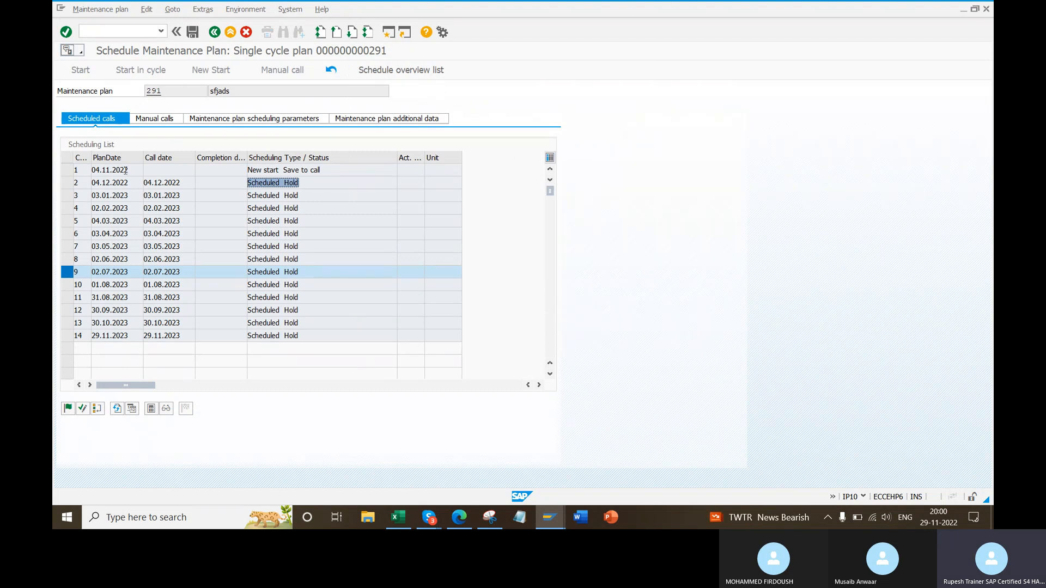
left_click(65, 184)
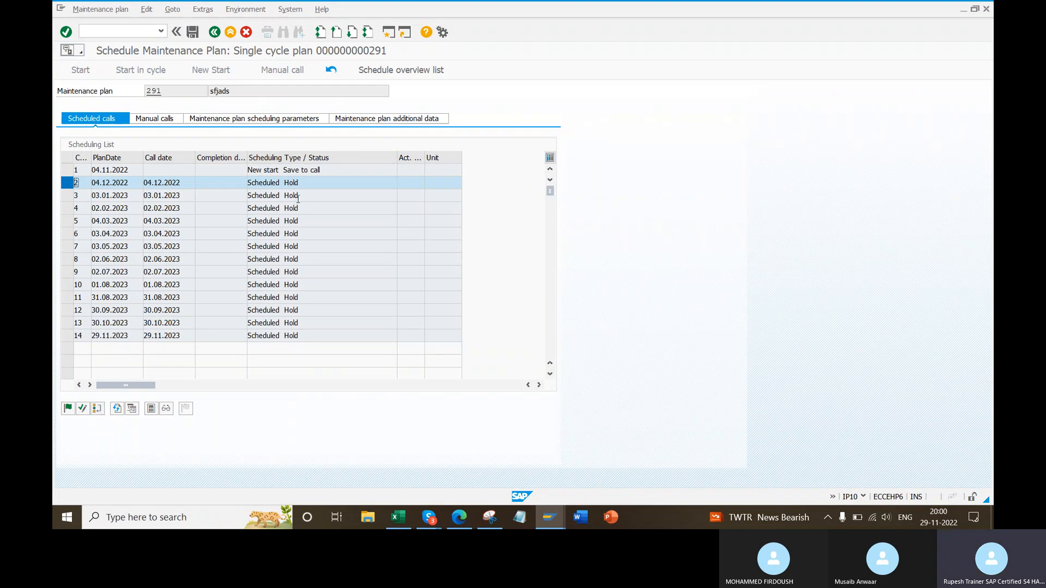
left_click_drag(319, 184, 231, 184)
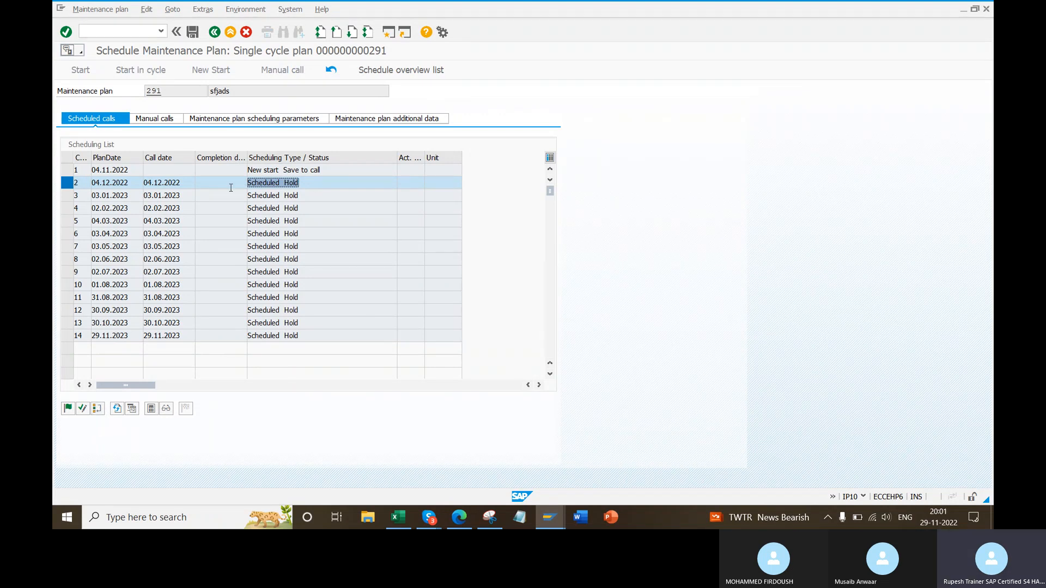
left_click(489, 517)
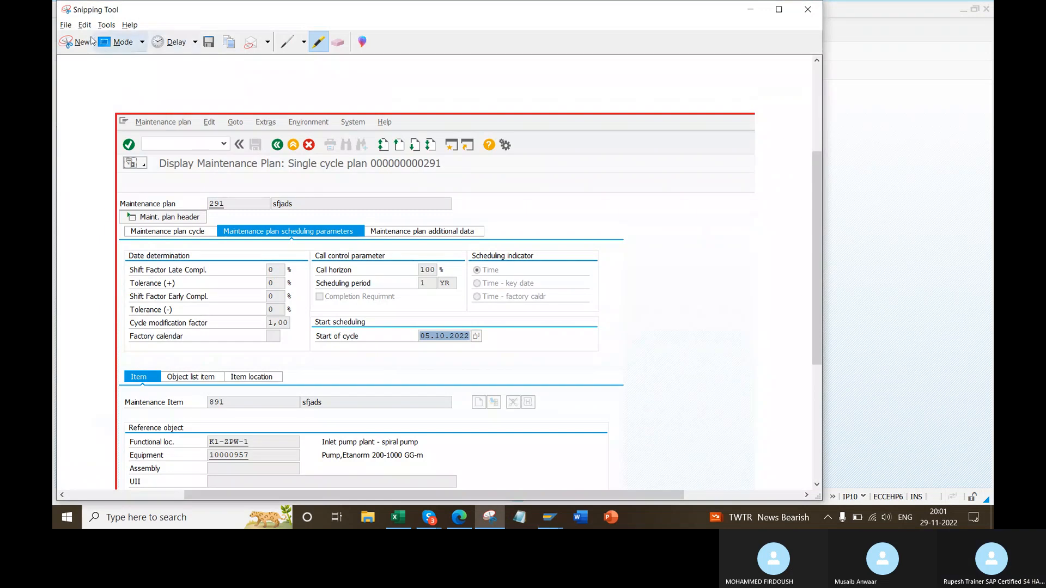
left_click(76, 41)
left_click_drag(54, 92, 466, 292)
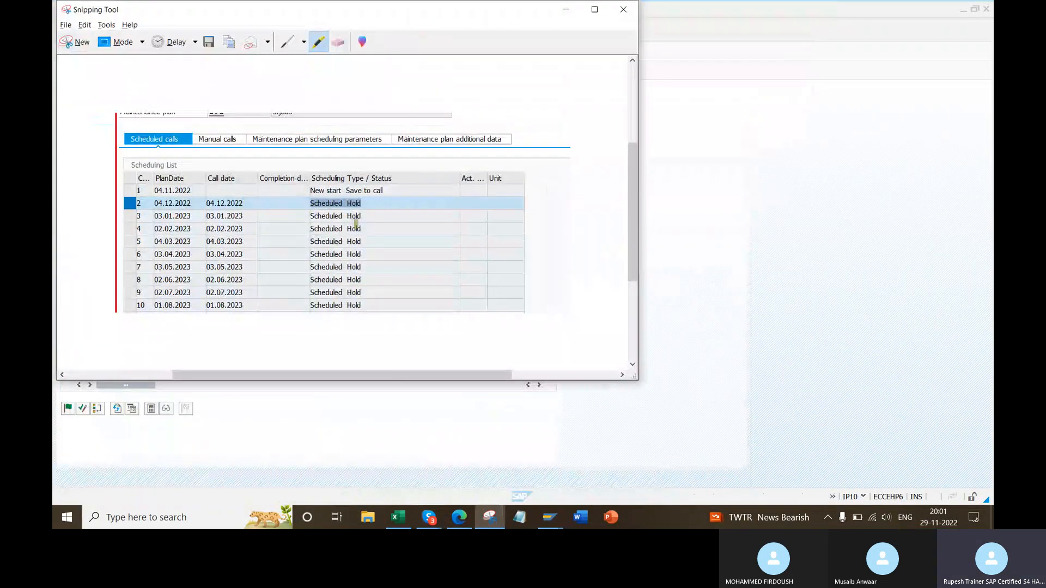
key("alt+Tab")
- Fix call 2's planned date at 04.12.2022 and skip the call, checking the statuses of calls 2 and 3
left_click(83, 408)
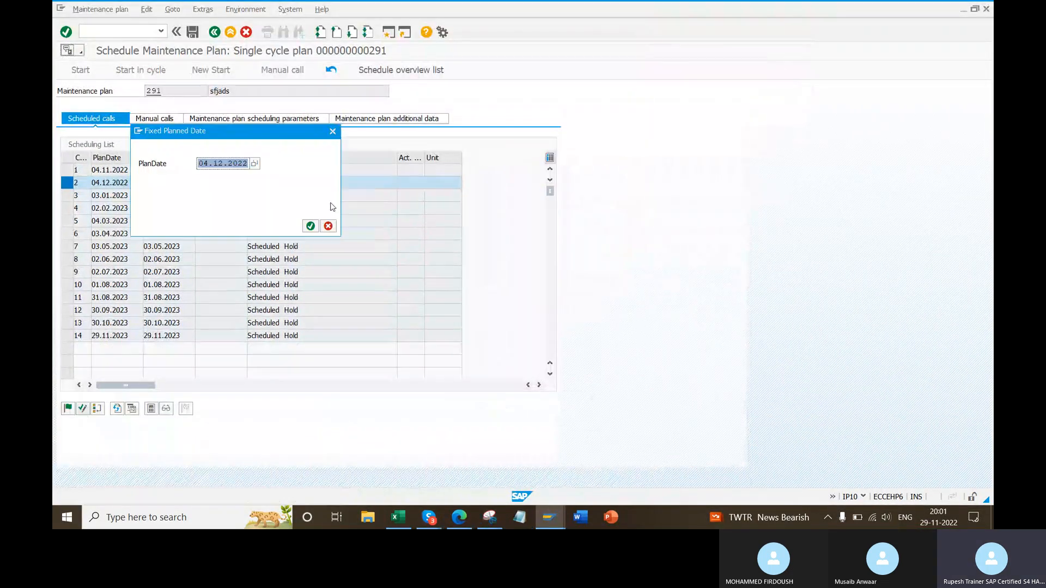
left_click(310, 226)
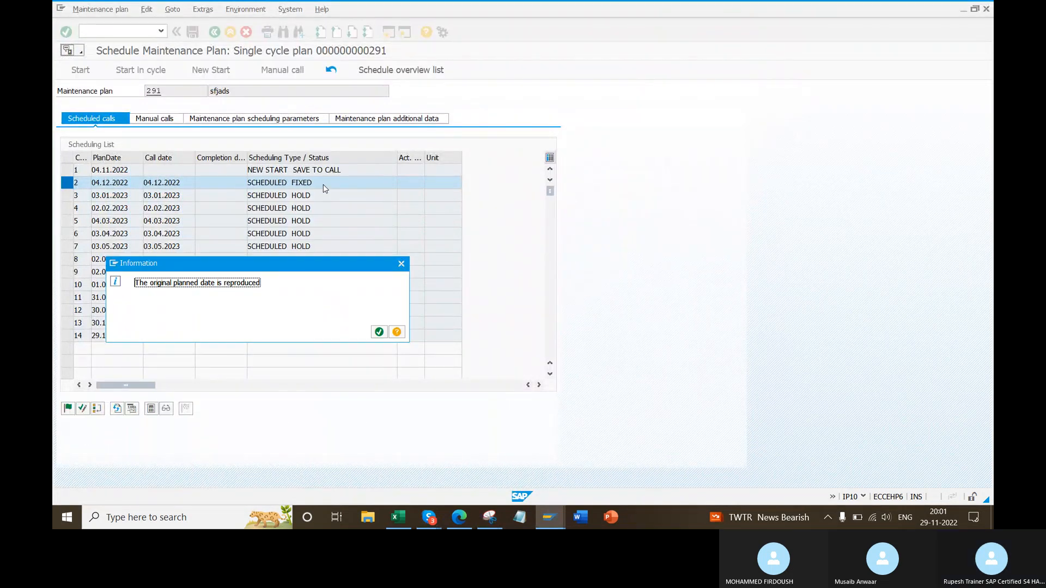
left_click(376, 332)
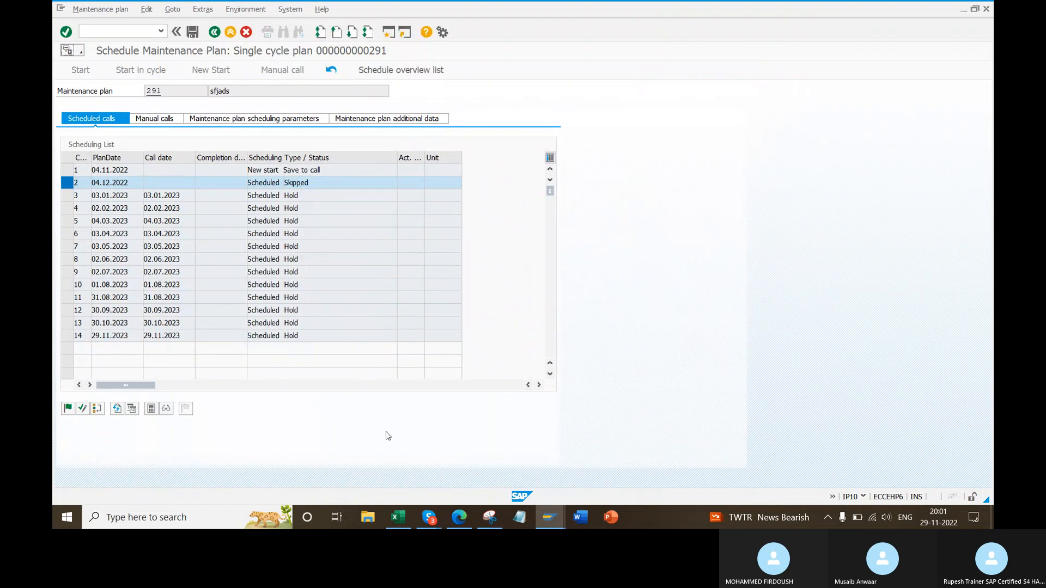
left_click_drag(324, 184, 232, 184)
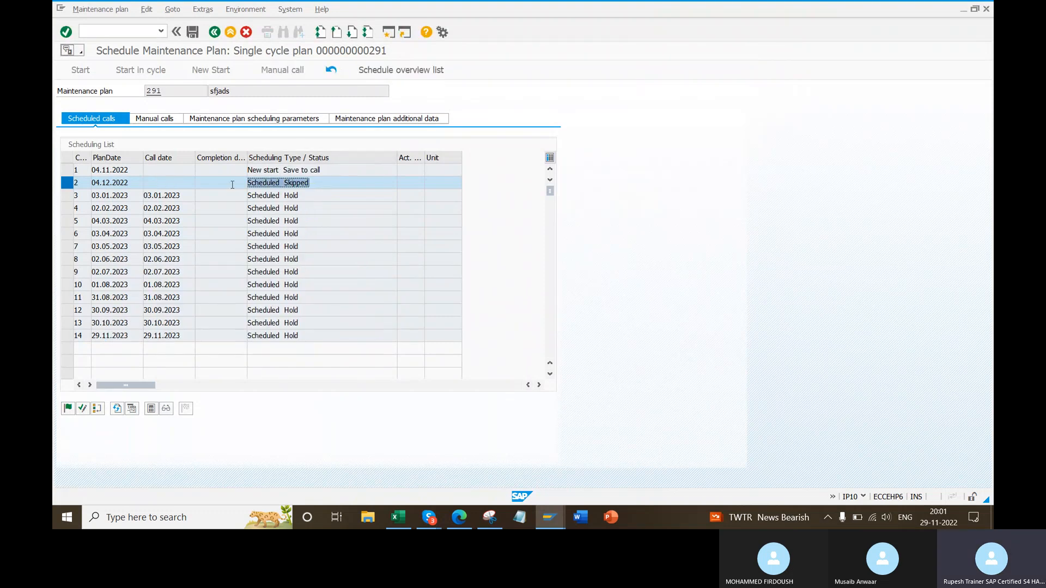
left_click_drag(316, 198, 214, 198)
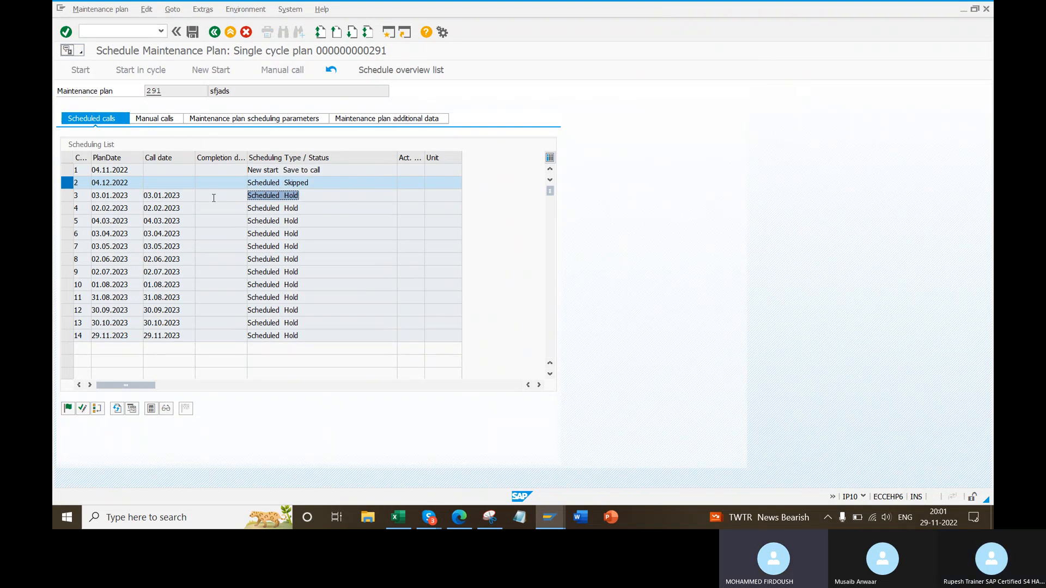
- Try to save the scheduling of maintenance plan 291 and exit the transaction
left_click(192, 32)
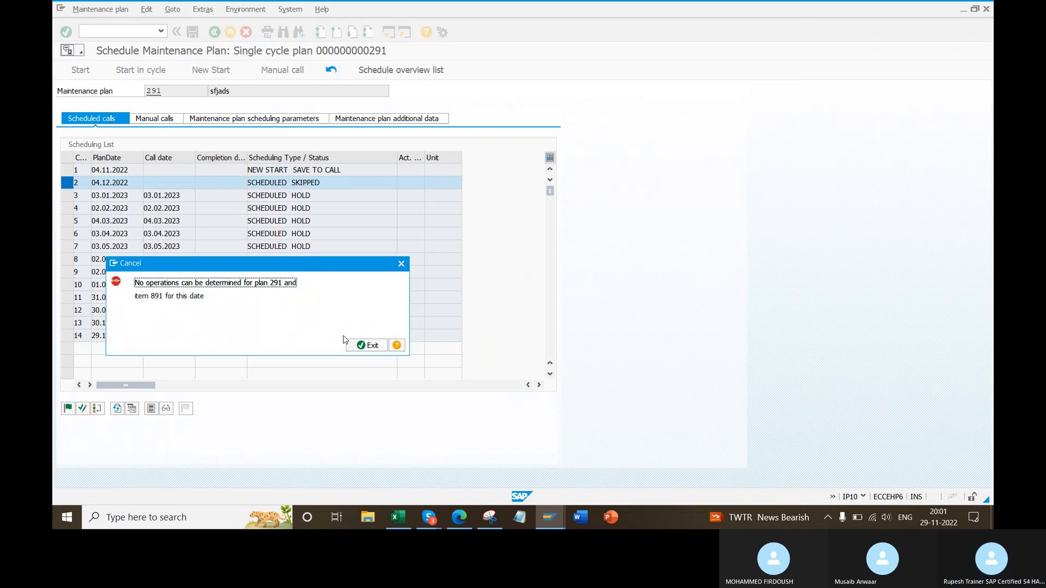
left_click(366, 345)
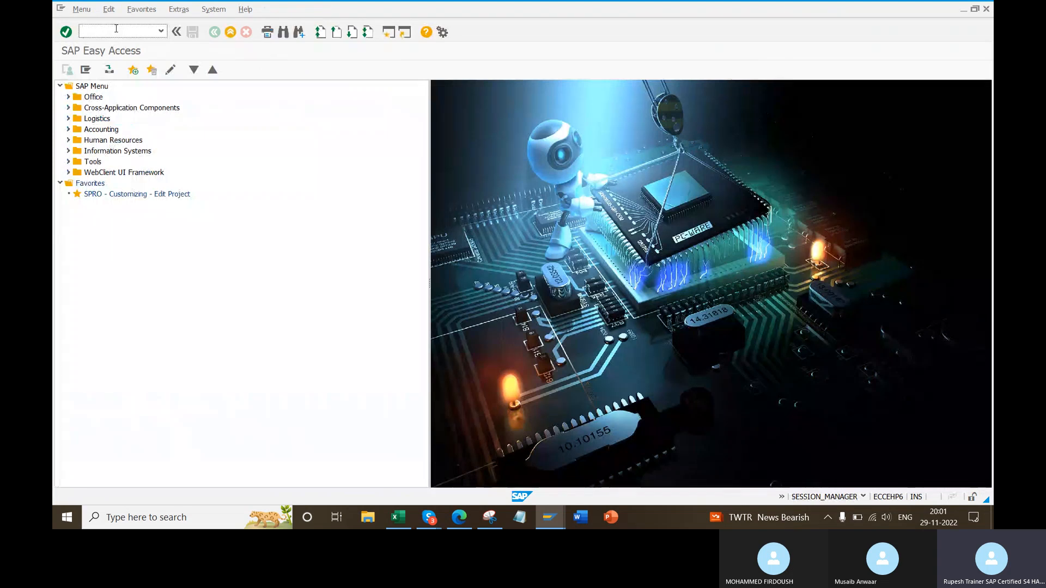
- Open maintenance plan 291 in change mode with transaction IP02 and show its scheduling parameters
type("ip0")
key("BackSpace")
key("BackSpace")
key("BackSpace")
type("ip02")
key("Return")
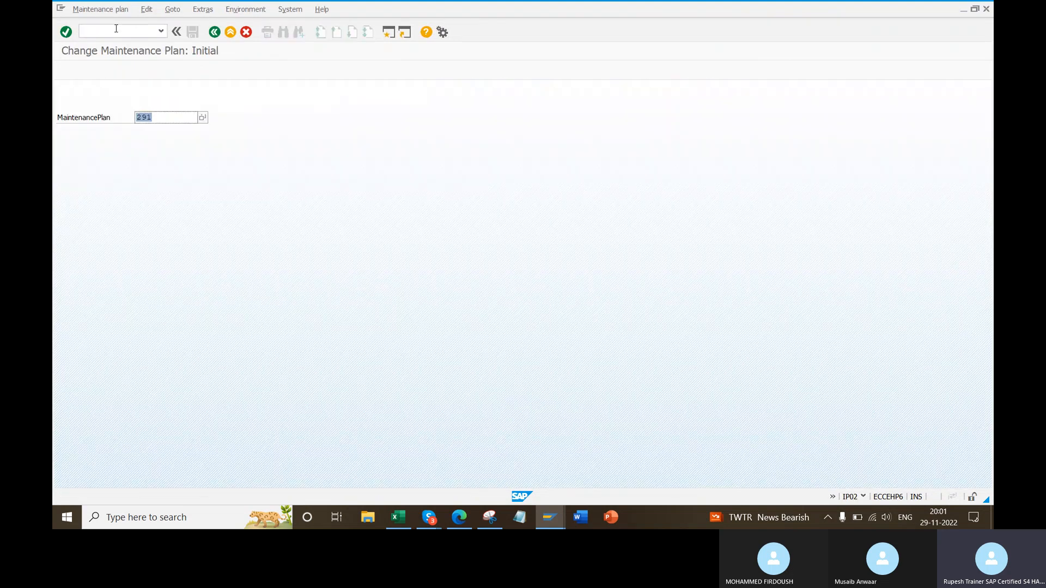
key("Return")
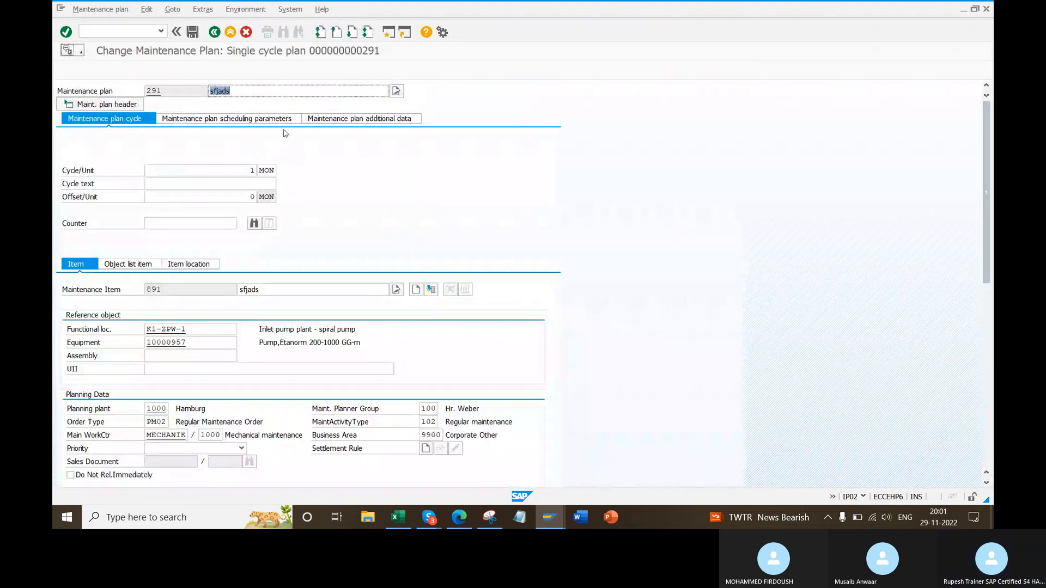
left_click(256, 119)
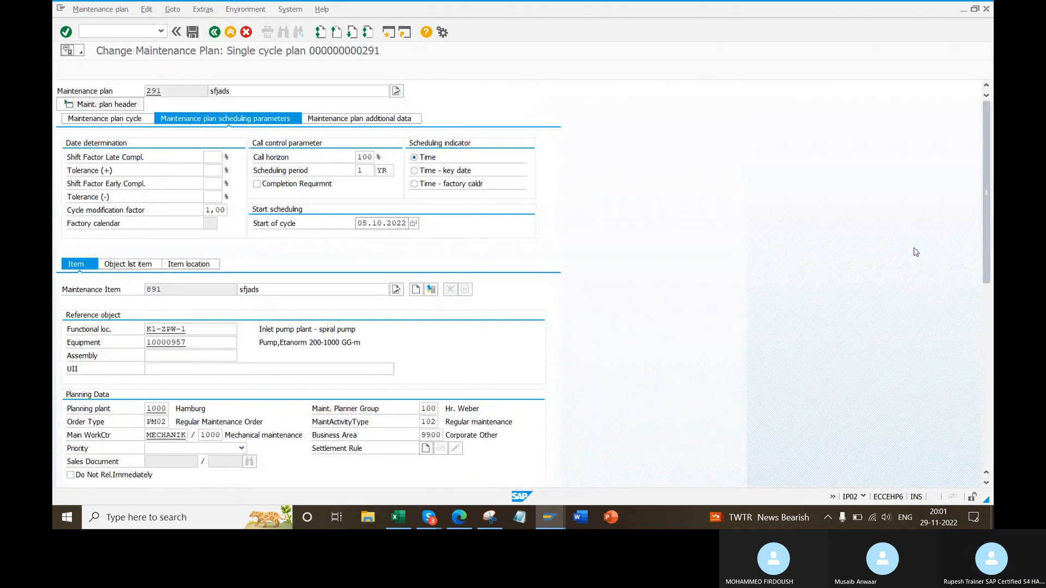
- Set the start of cycle to 05.11.2022 and save maintenance plan 291
key("BackSpace")
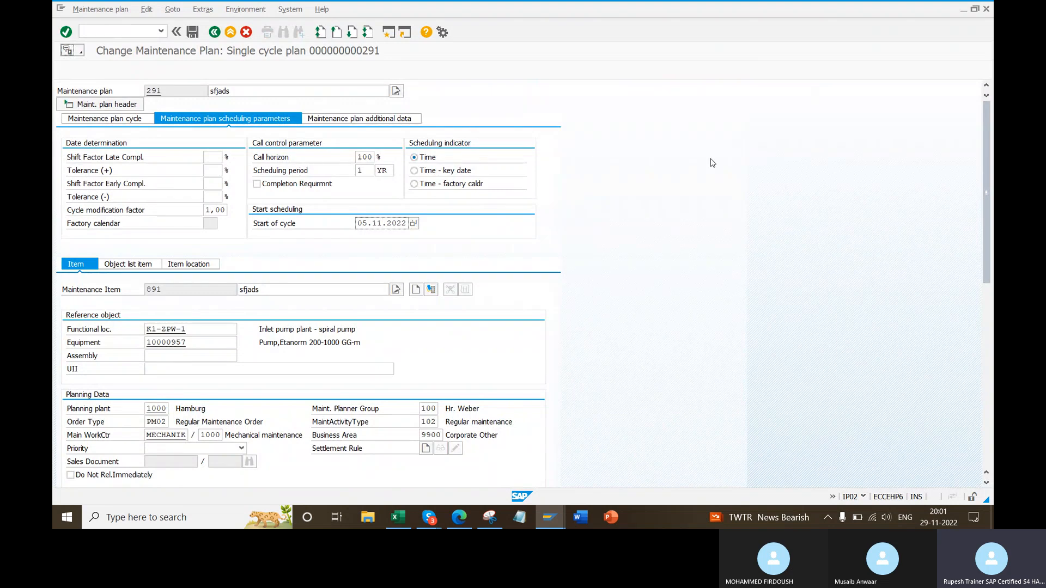
left_click(489, 517)
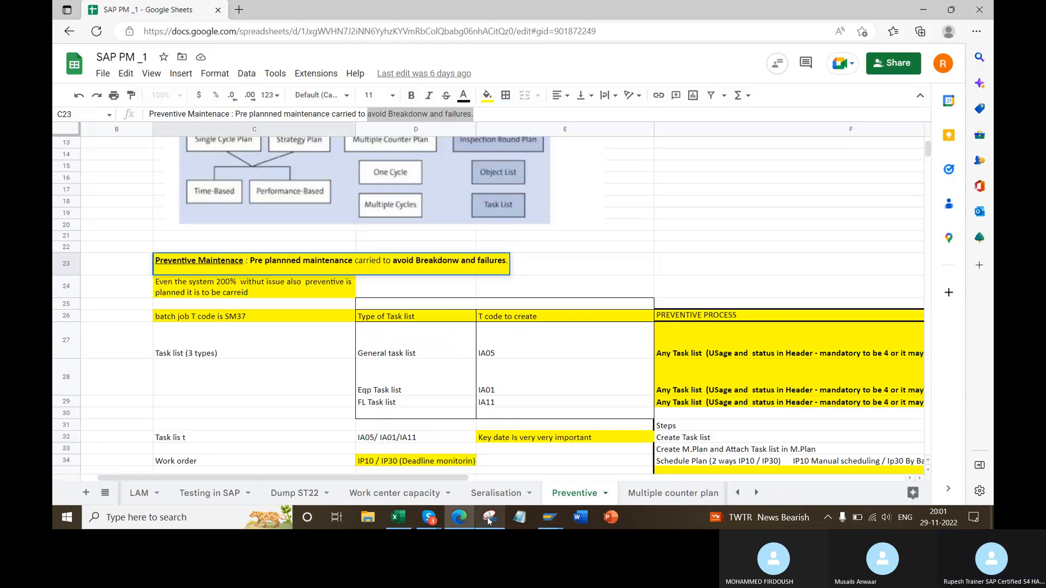
left_click(488, 518)
key("alt+Tab")
key("alt+Tab")
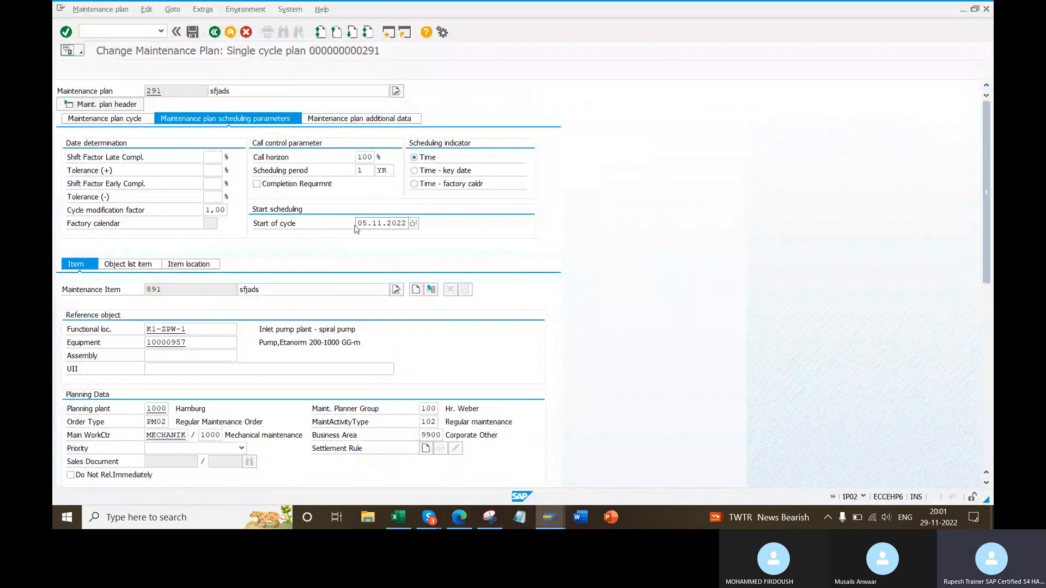
left_click_drag(360, 223, 445, 224)
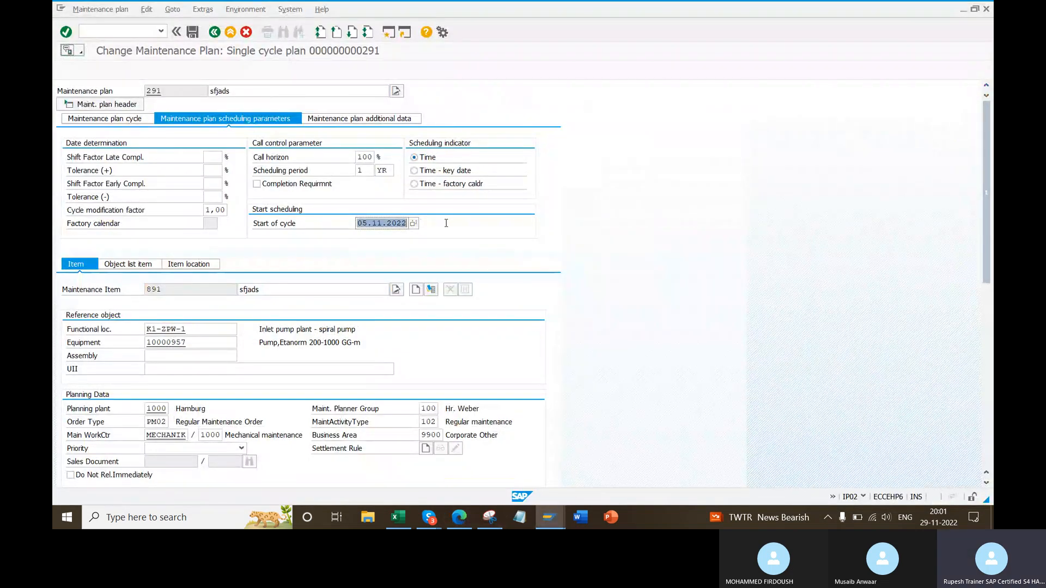
left_click(193, 32)
- Open the plan's scheduling entry screen, then leave it with /n for the SAP Easy Access screen
left_click(101, 9)
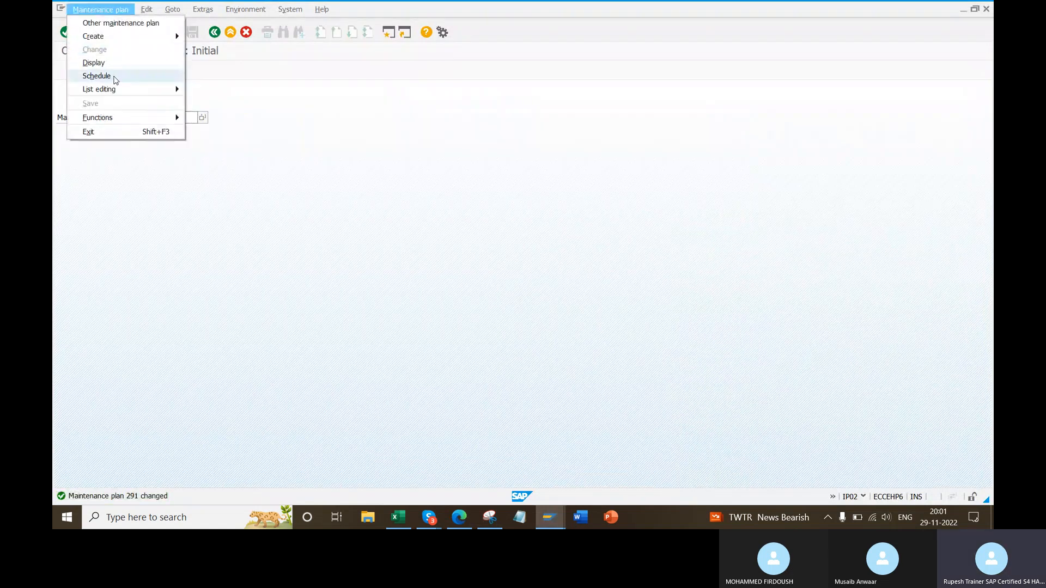
left_click(112, 76)
left_click(118, 31)
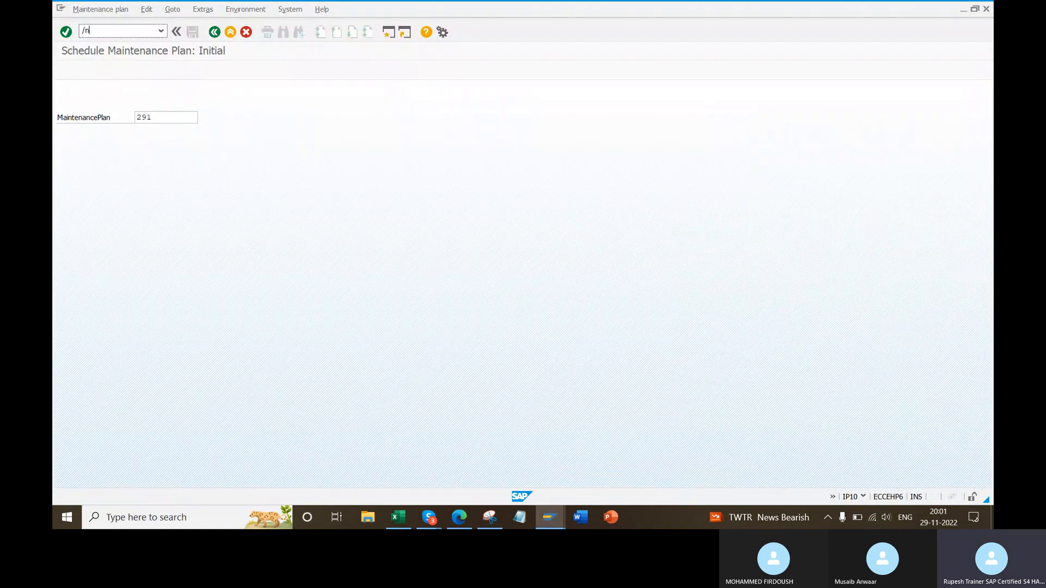
key("Return")
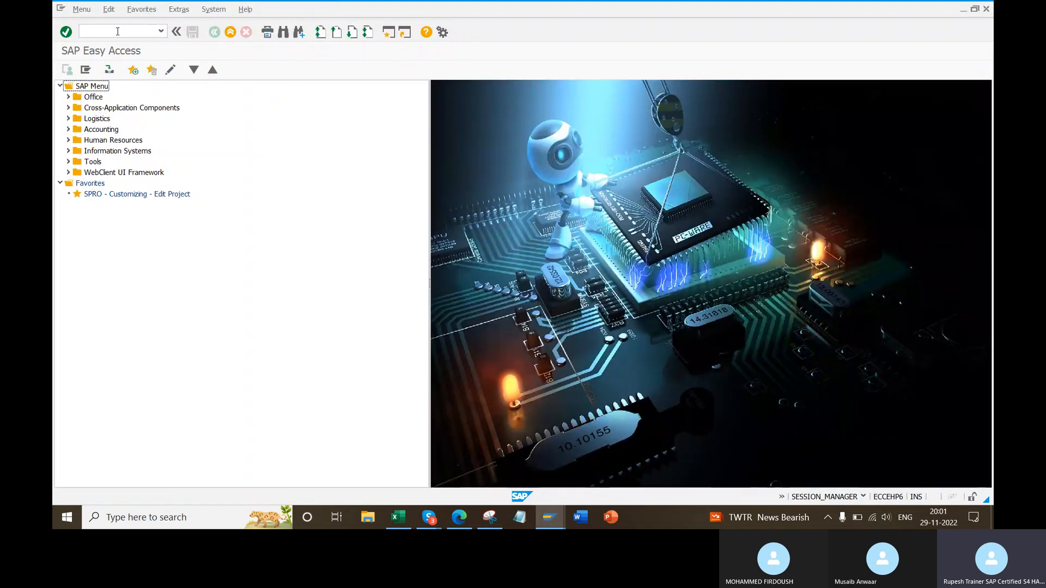
- Expand the SAP menu through Logistics and Plant Maintenance down to the contents of Preventive Maintenance
left_click(118, 32)
double_click(98, 120)
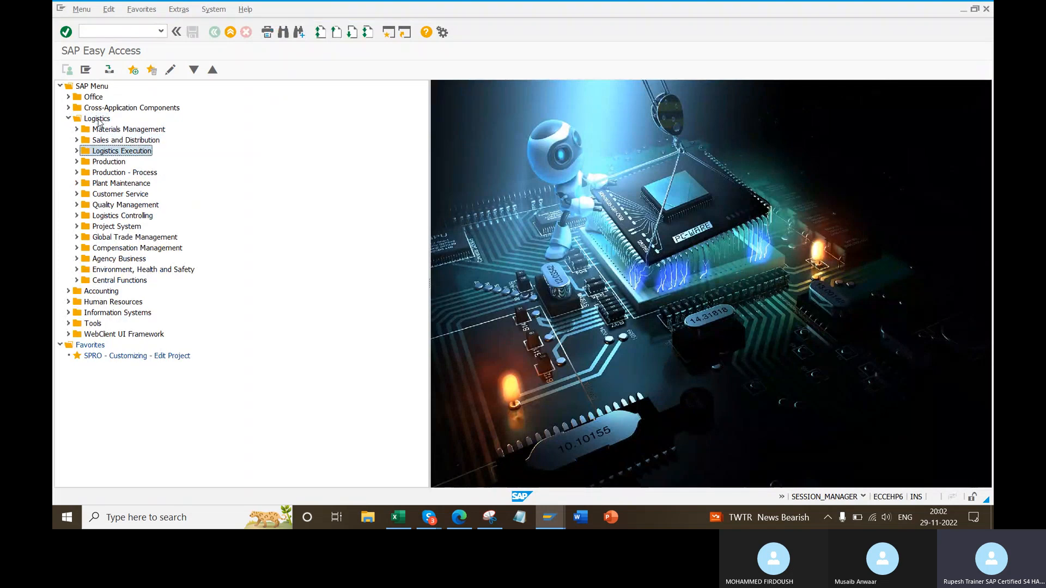
key("Down")
key("Down")
key("Down")
key("Right")
key("Down")
key("Down")
key("Down")
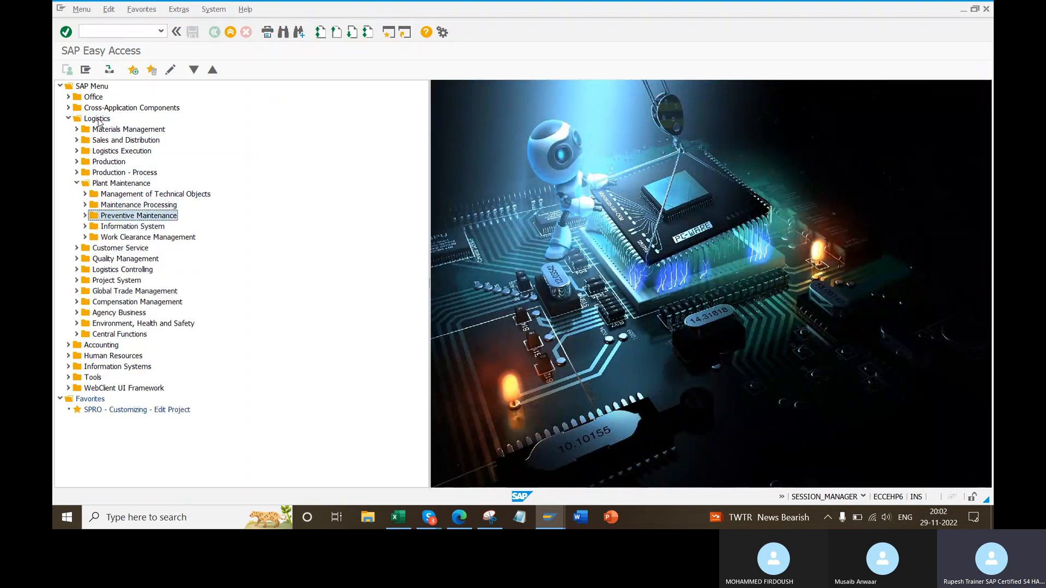
key("Right")
key("Up")
key("Right")
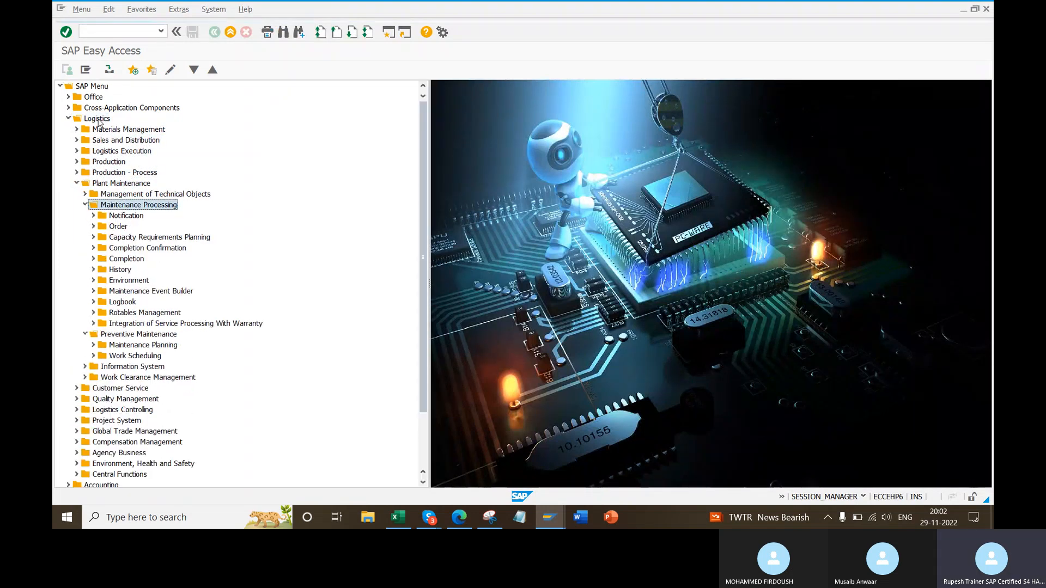
key("Down")
key("Up")
key("Left")
- Open transaction IP10 - Schedule from Maintenance Planning, Scheduling for Maintenance Plans in the SAP menu tree
key("Down")
key("Down")
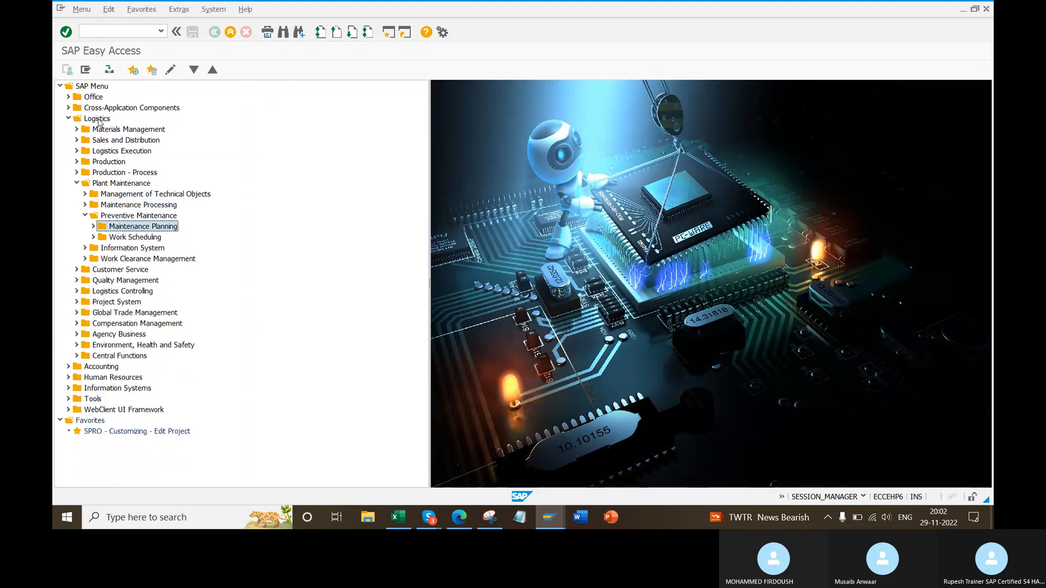
key("Right")
key("Down")
key("Down")
key("Down")
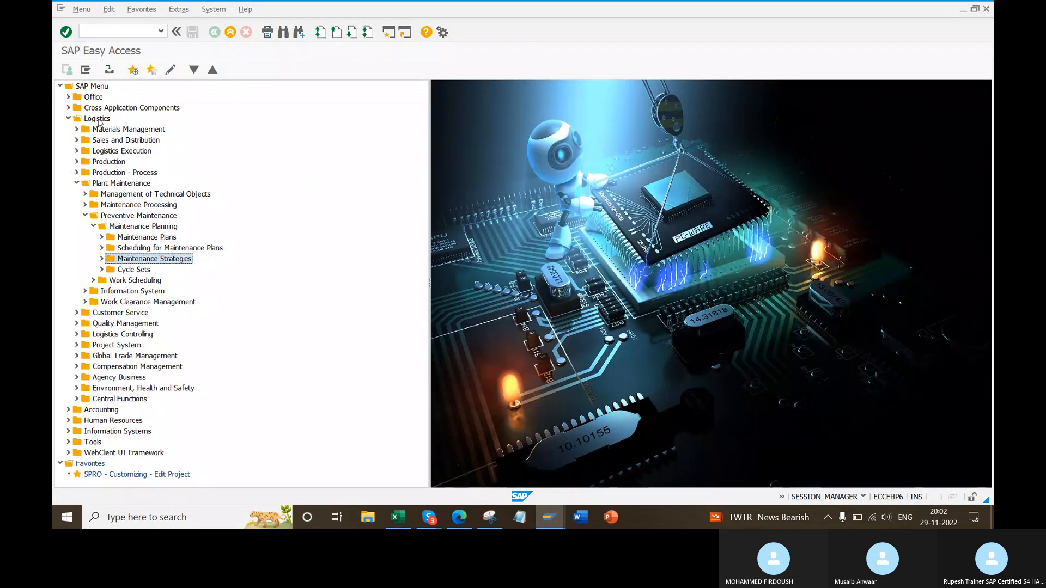
key("Up")
key("Right")
key("Down")
key("Down")
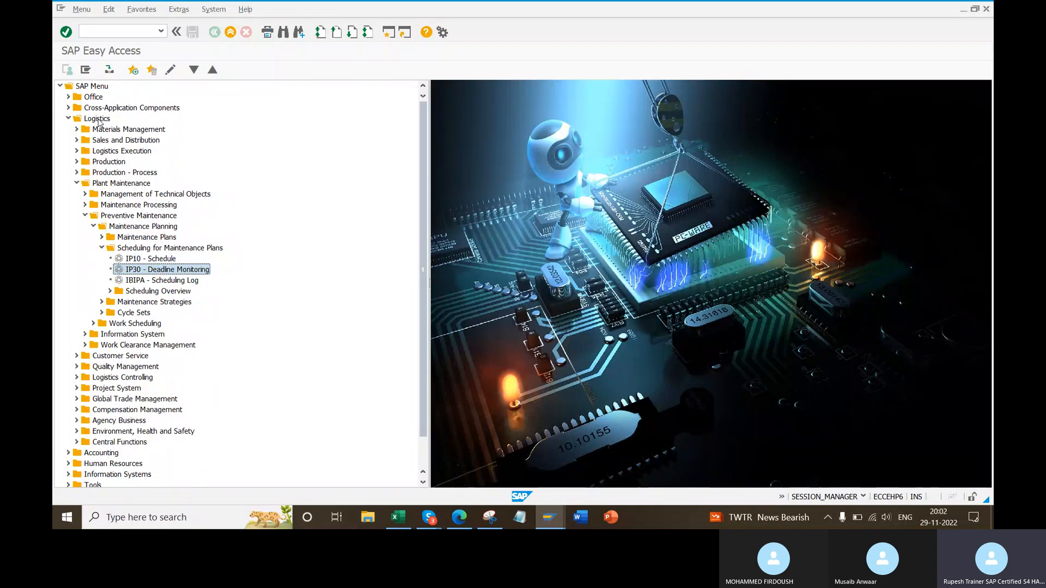
key("Up")
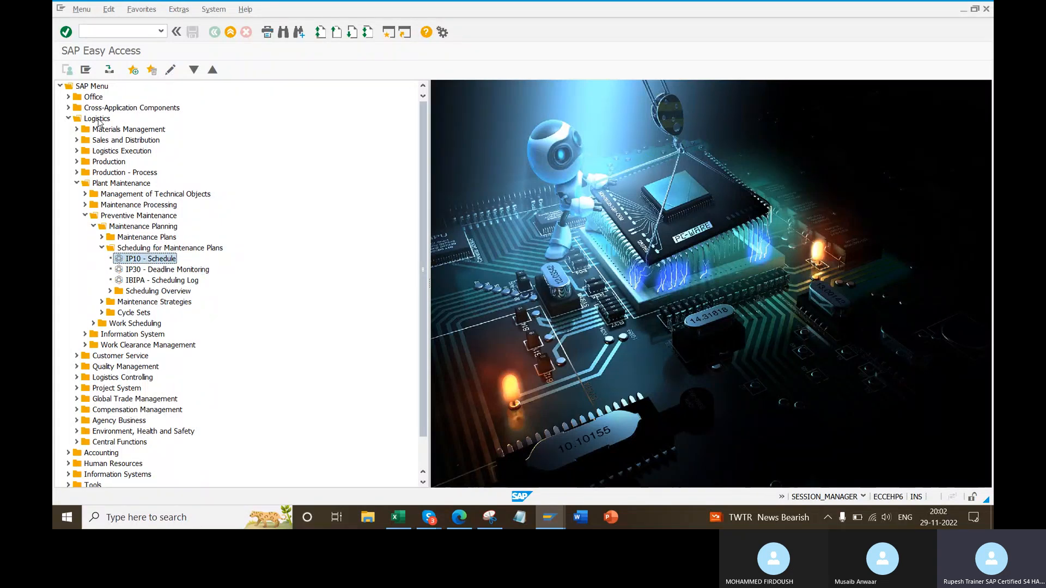
key("Down")
key("Up")
key("Return")
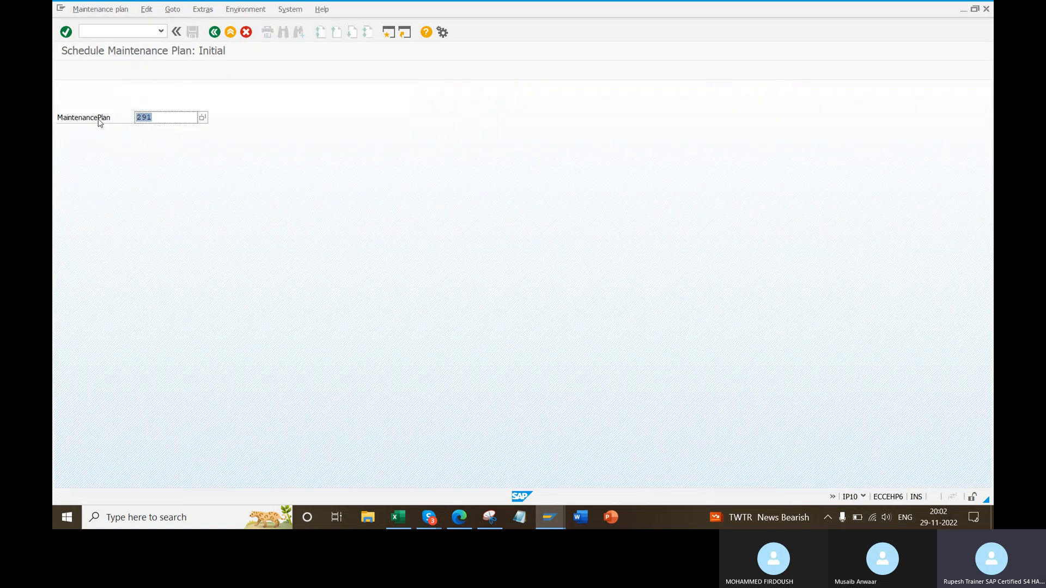
- Open maintenance plan 291 for scheduling and start it with the start of cycle 05.11.2022
key("Return")
left_click(80, 69)
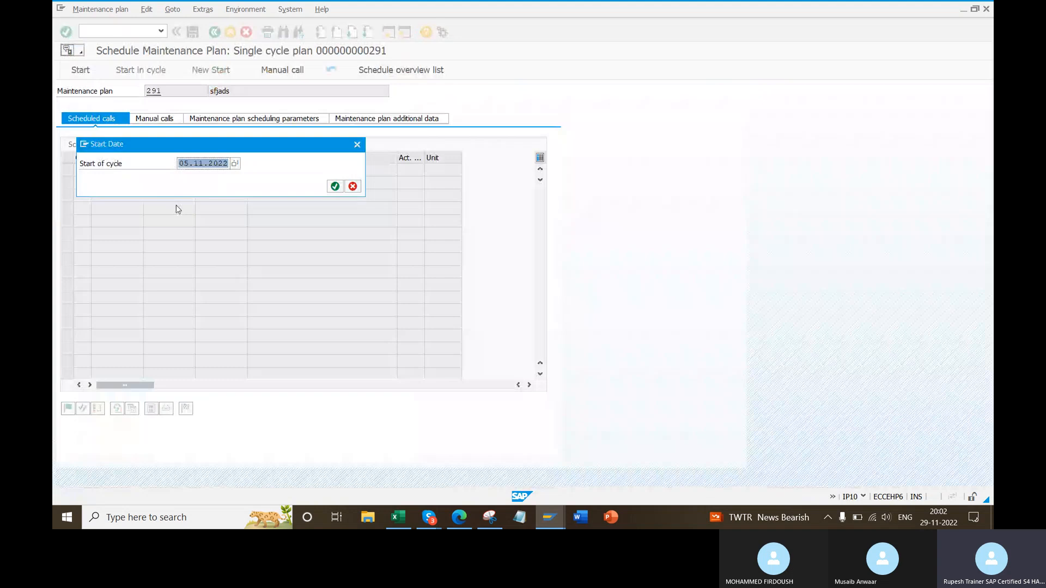
key("Return")
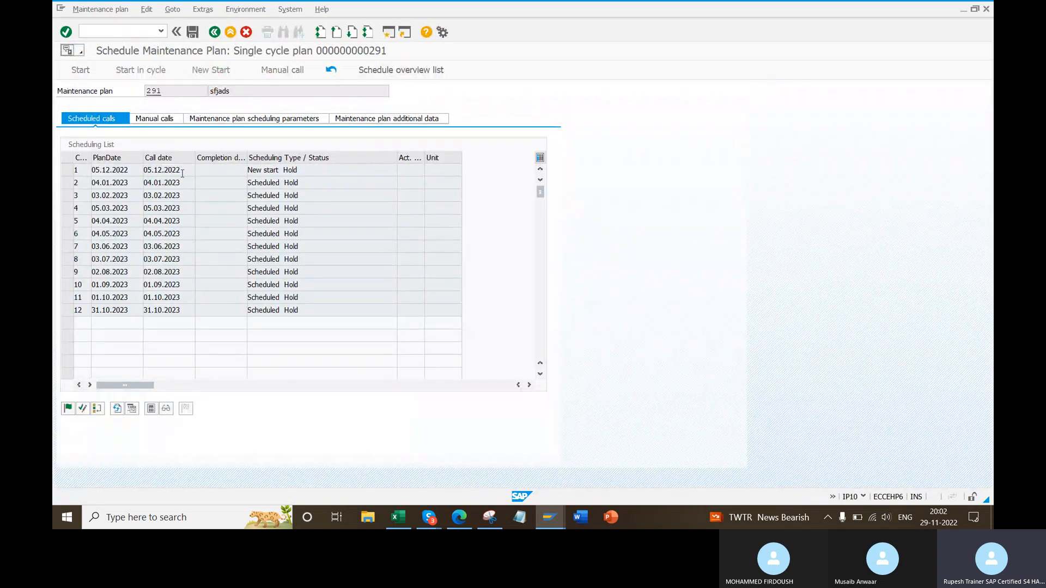
- Release the first call, planned for 05.12.2022, and save the scheduling of the maintenance plan
left_click_drag(187, 170, 138, 171)
left_click(67, 170)
left_click(68, 409)
left_click(192, 32)
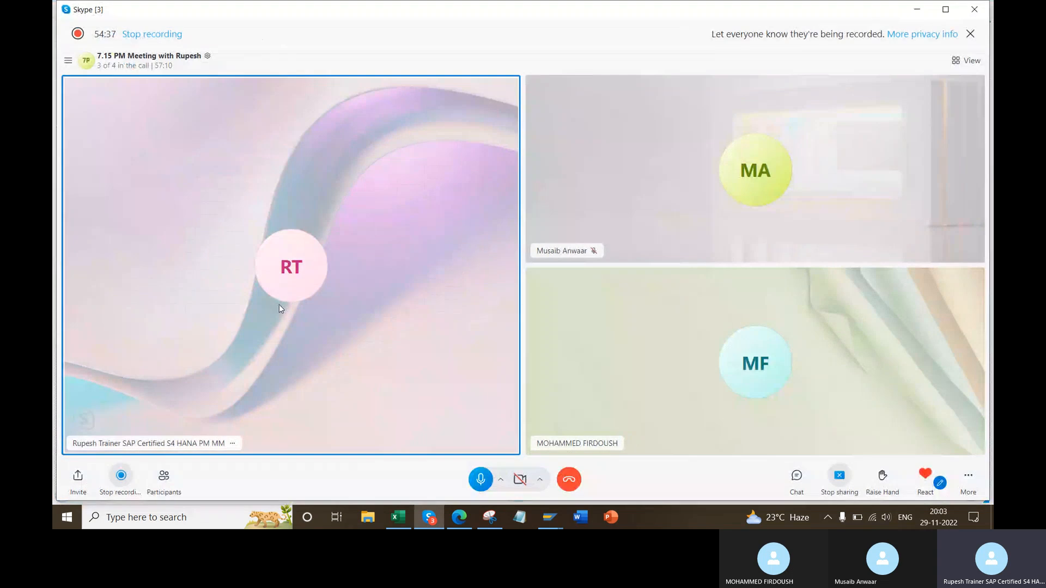
key("alt+Tab")
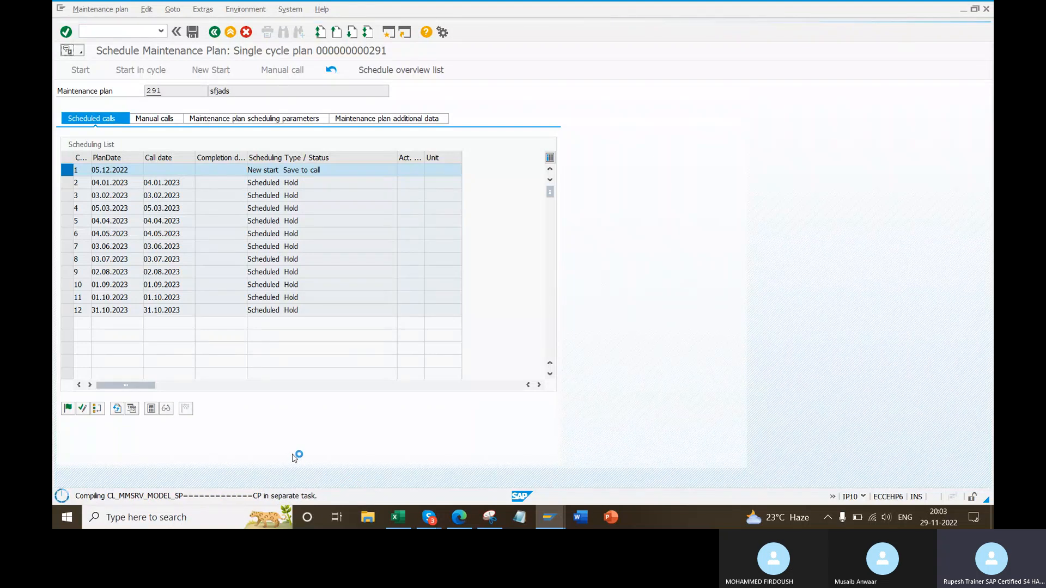
left_click(429, 517)
left_click(377, 466)
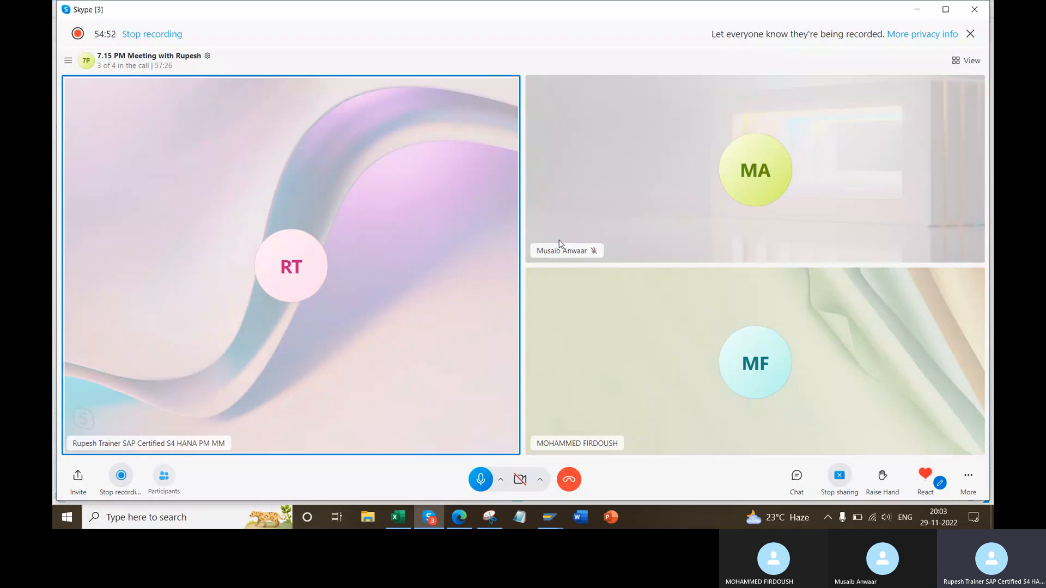
left_click(165, 477)
key("alt+Tab")
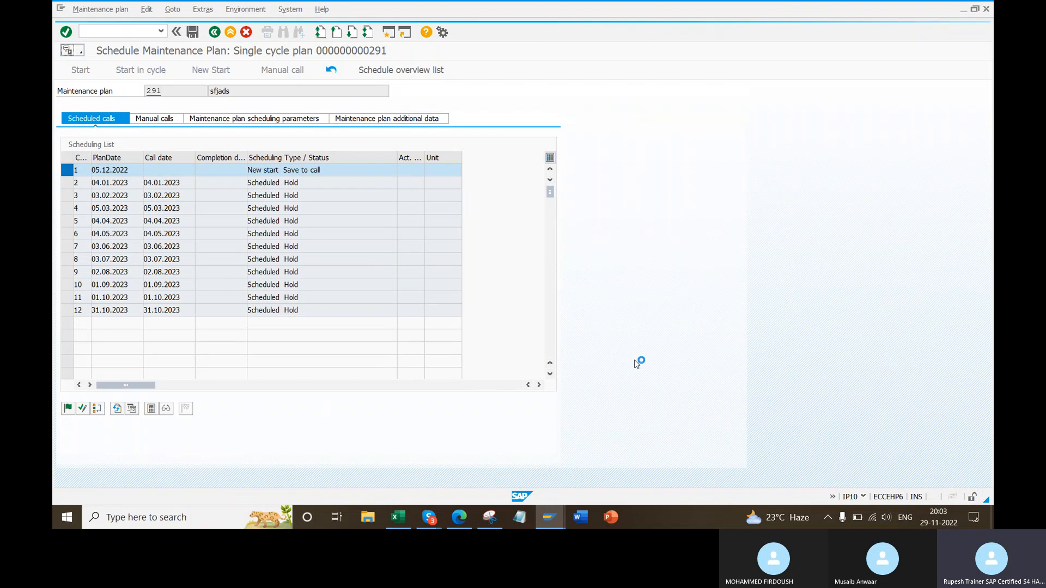
- Reopen the scheduling of maintenance plan 291 and display the schedule calls in the plan itself
key("Return")
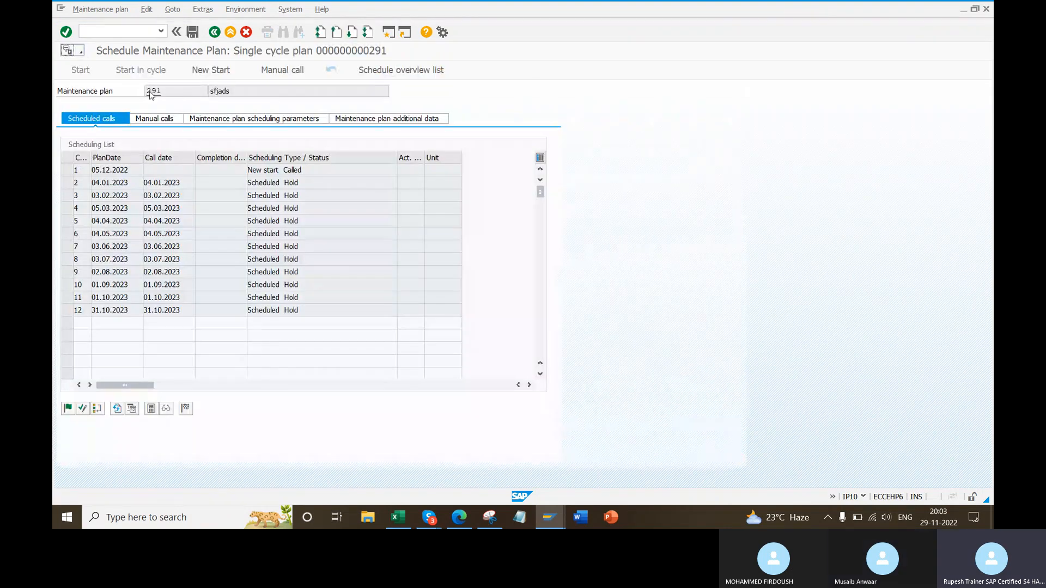
double_click(151, 93)
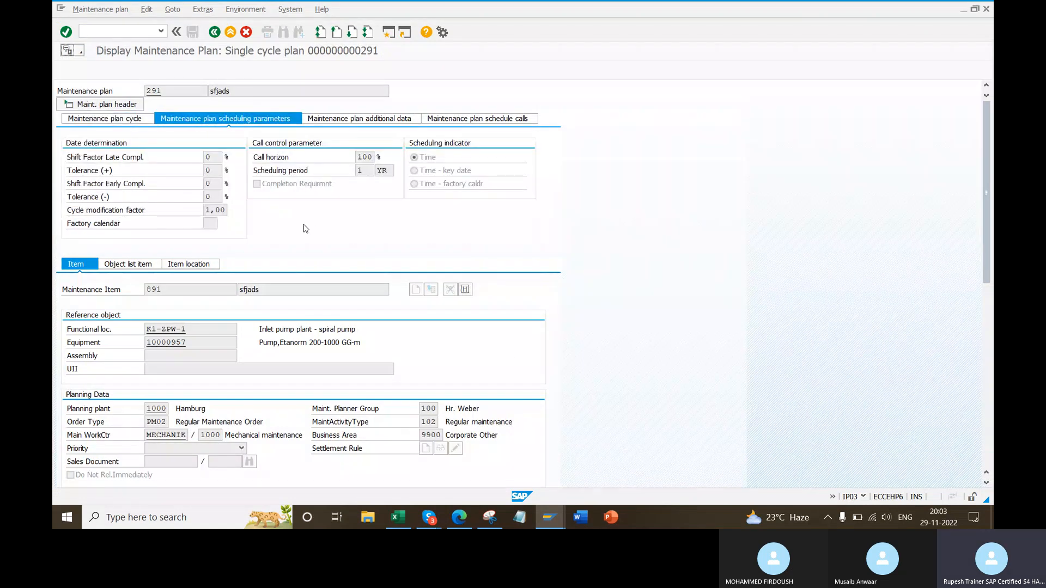
left_click(490, 517)
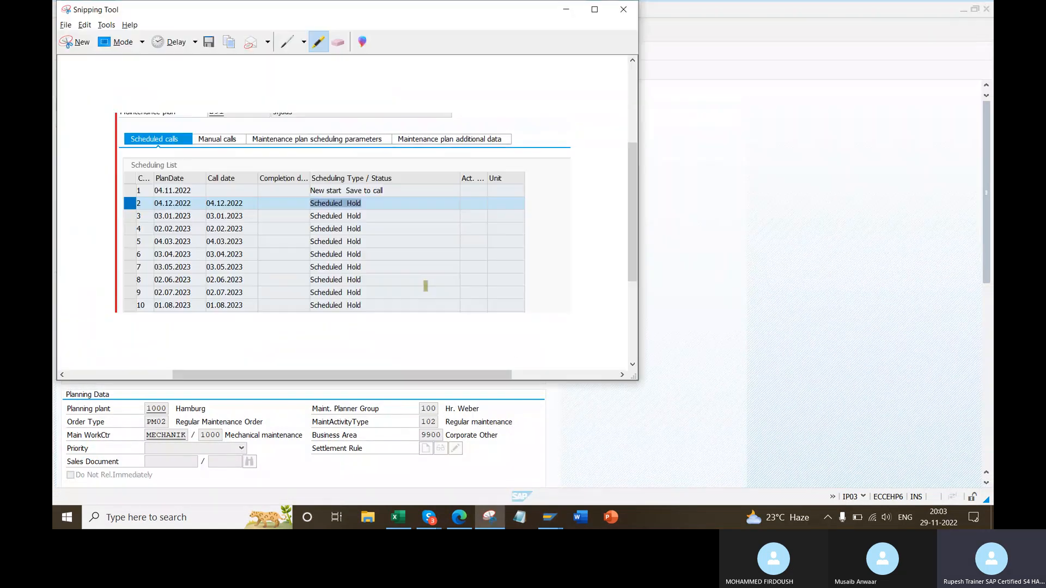
left_click(768, 177)
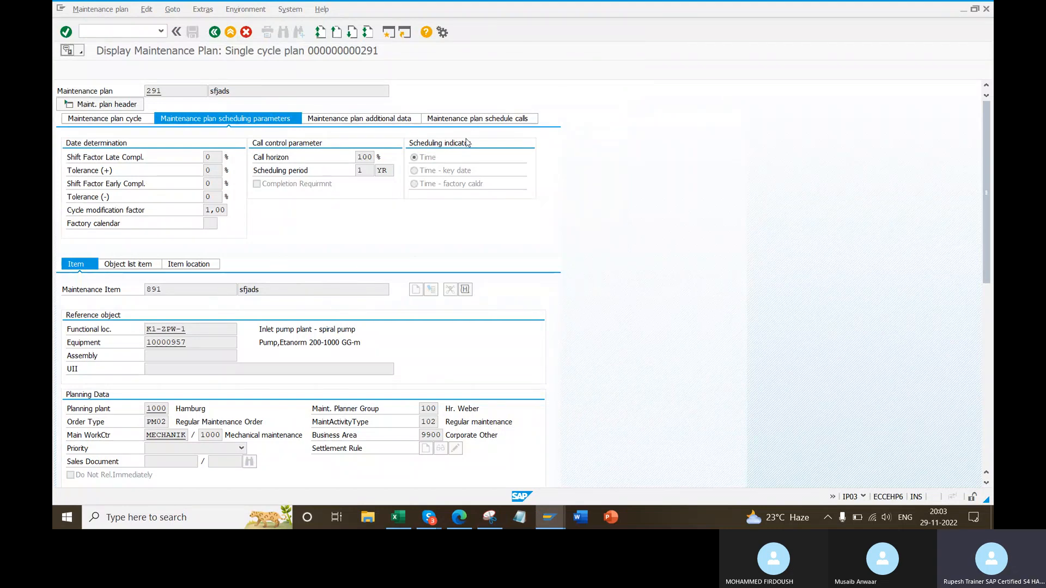
left_click(491, 125)
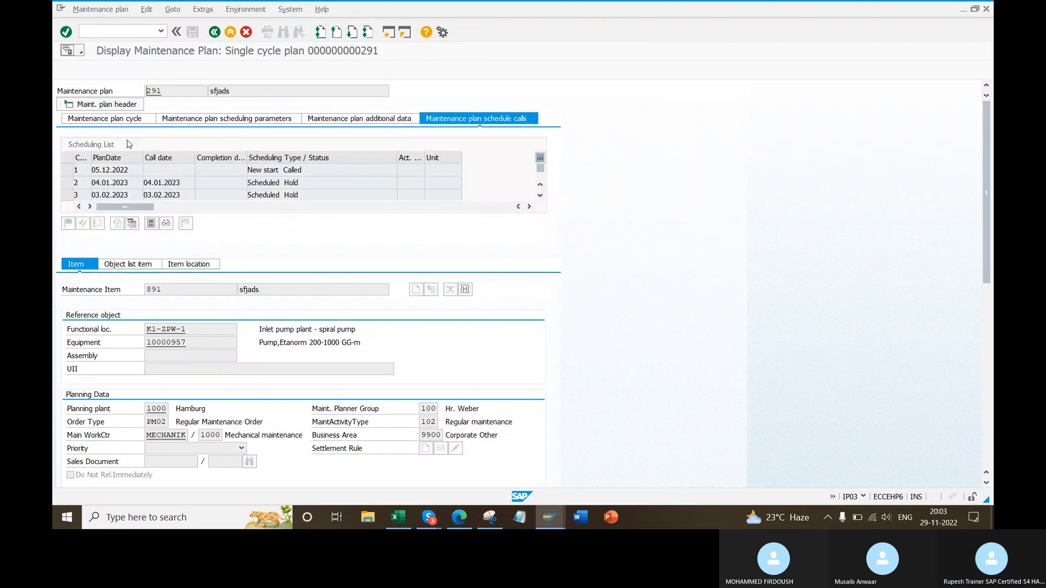
- Try an action in the scheduling list with no call selected, and show the maintenance plan's cycle data
left_click(71, 224)
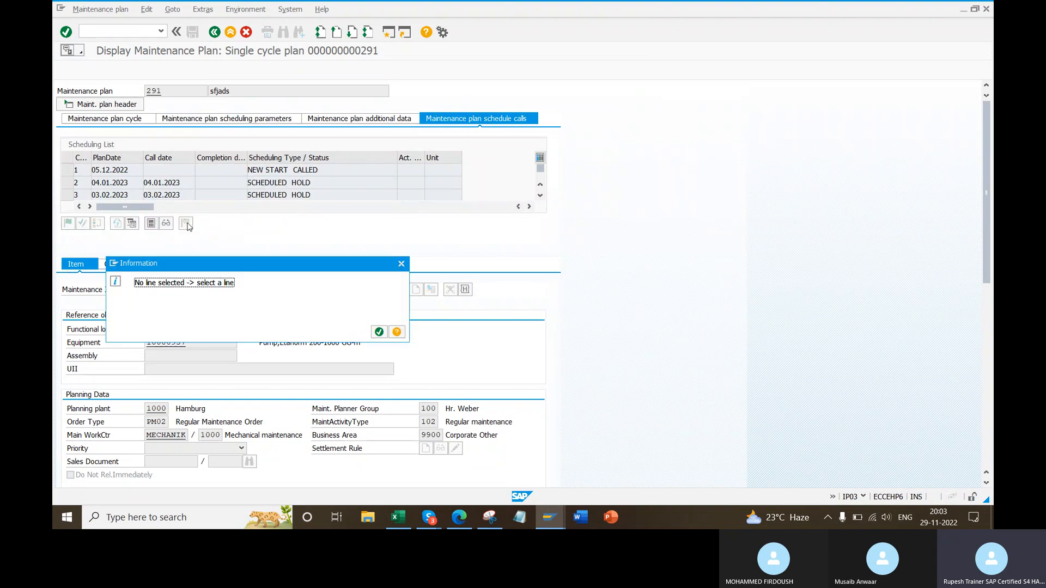
left_click(401, 264)
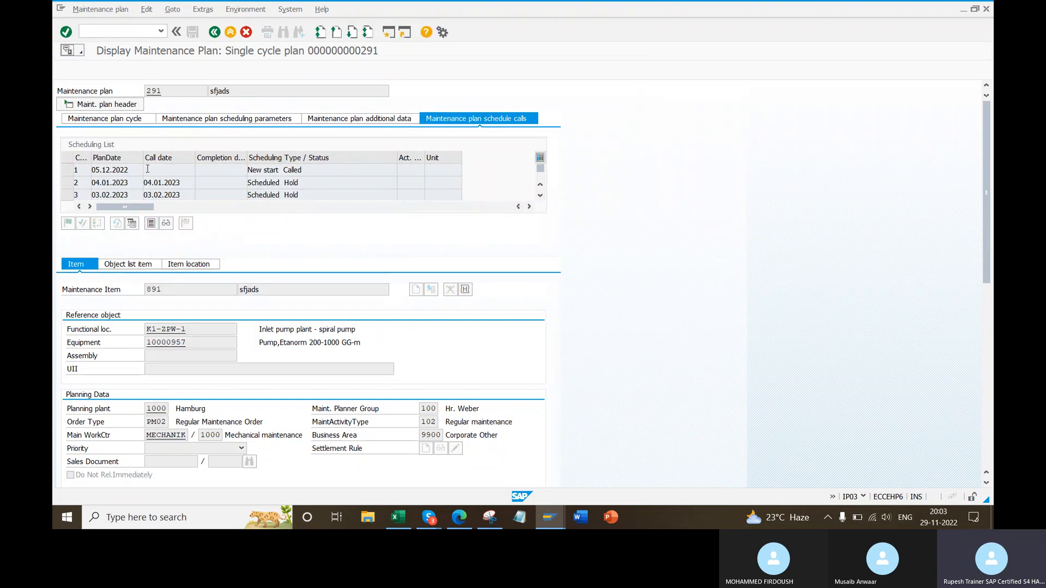
left_click(111, 11)
left_click(328, 76)
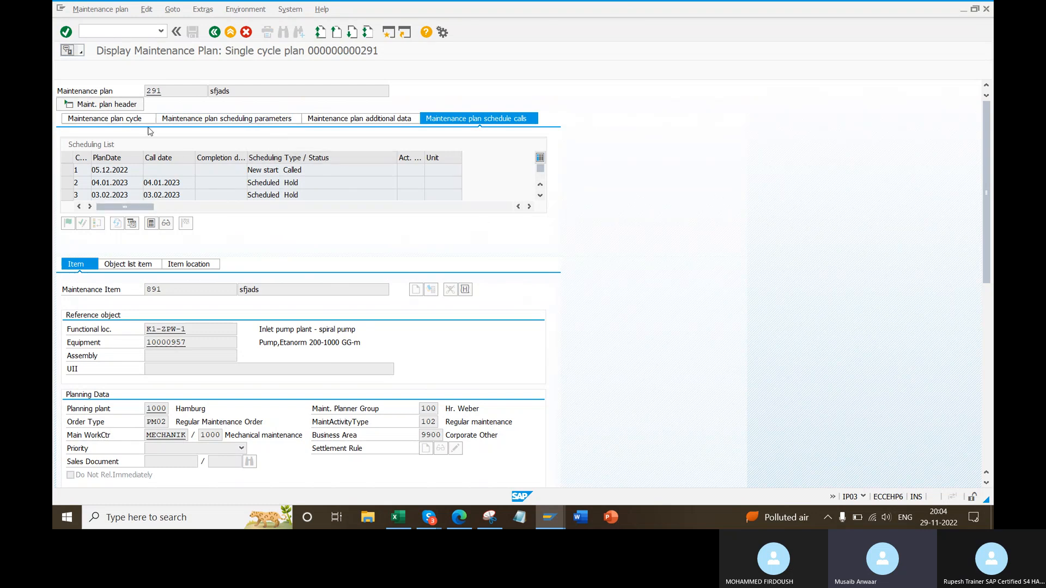
left_click(126, 119)
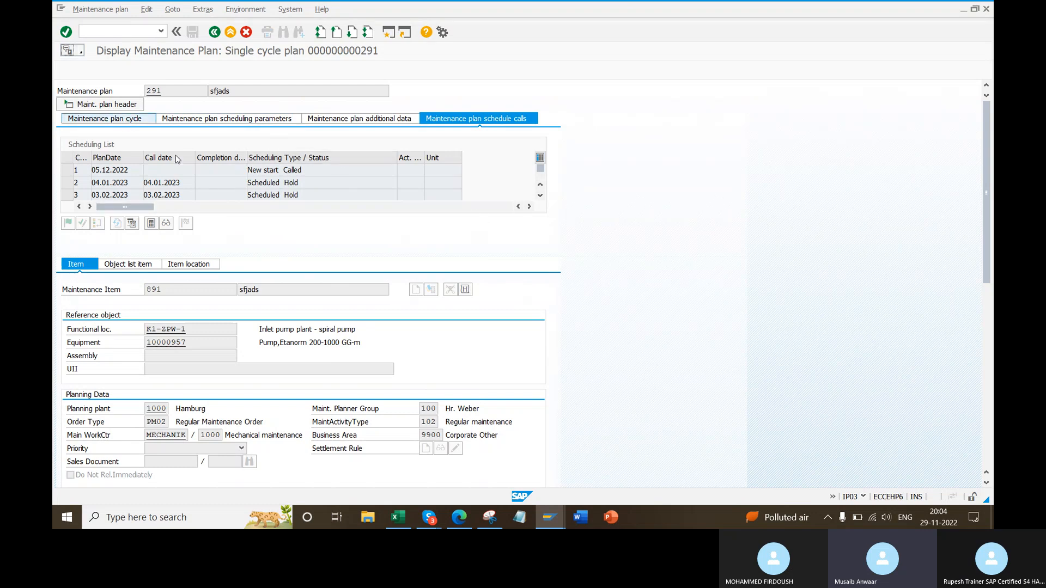
- Switch to the Excel workbook SAP PM (2) and review the preventive maintenance process steps in E1397:E1400
left_click(398, 517)
scroll(662, 296, "up", 9)
scroll(663, 297, "up", 20)
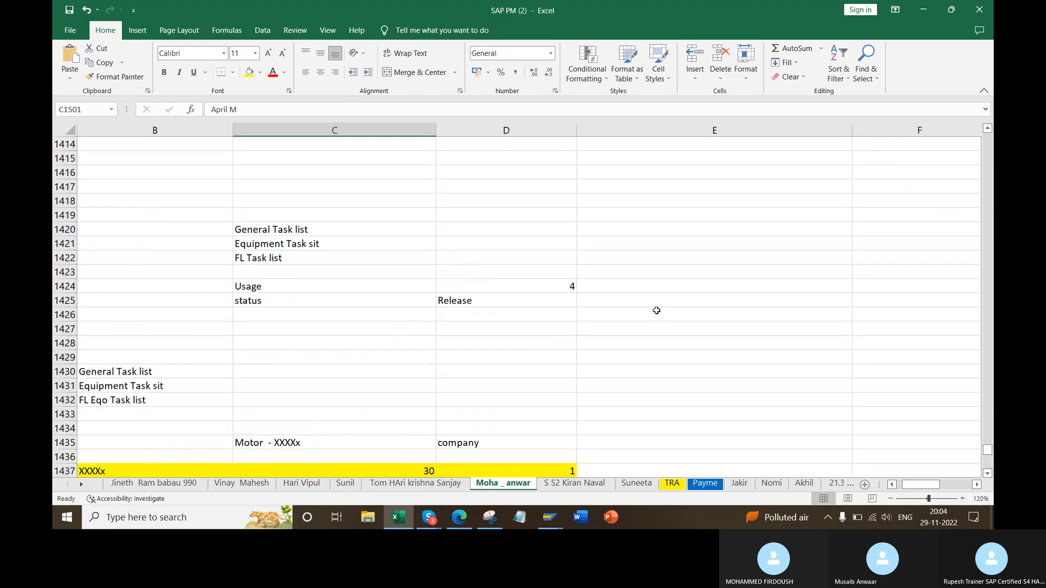
scroll(524, 279, "up", 3)
left_click_drag(608, 287, 600, 327)
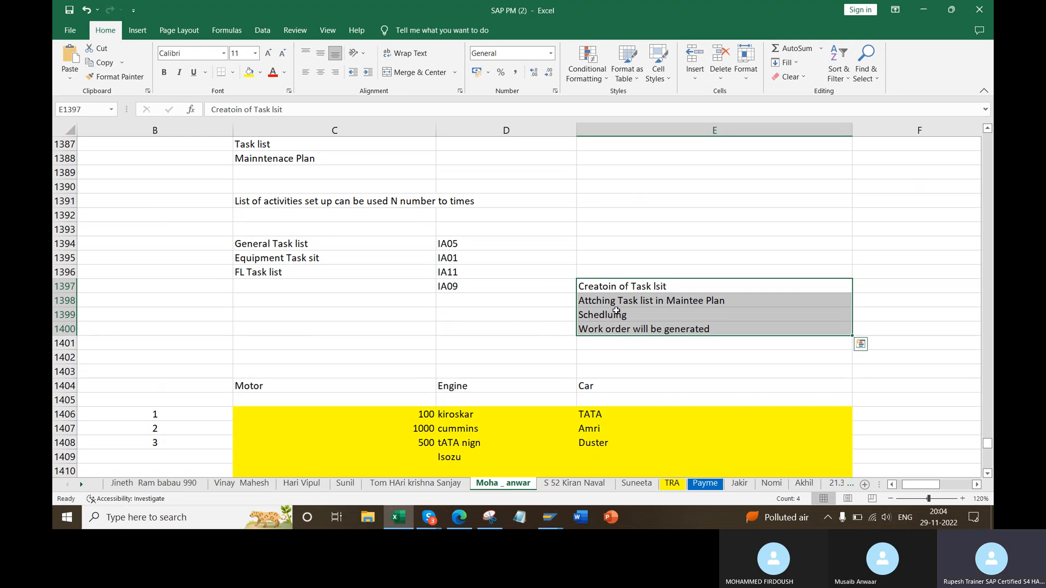
left_click(674, 299)
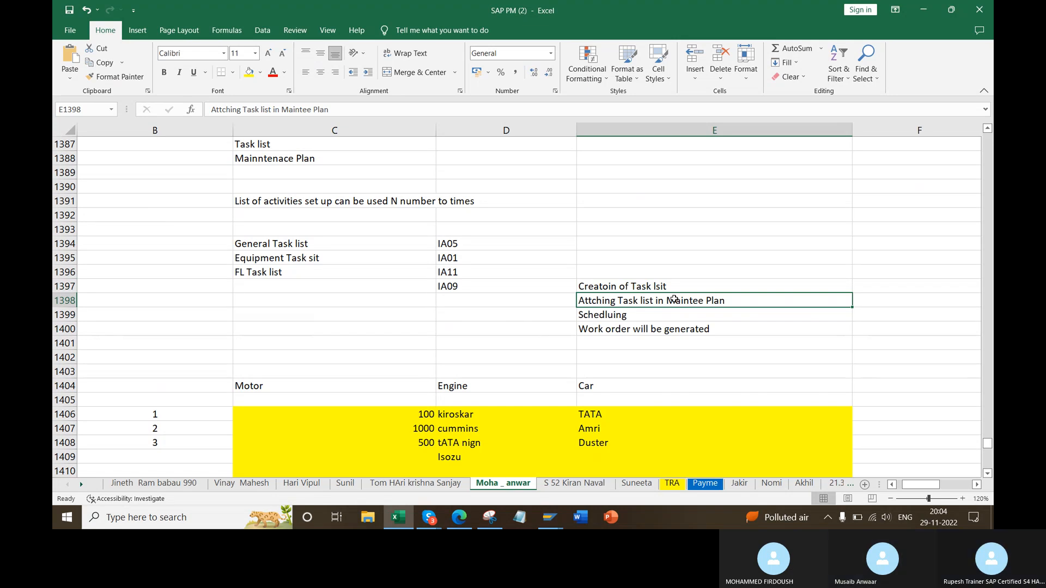
left_click(649, 315)
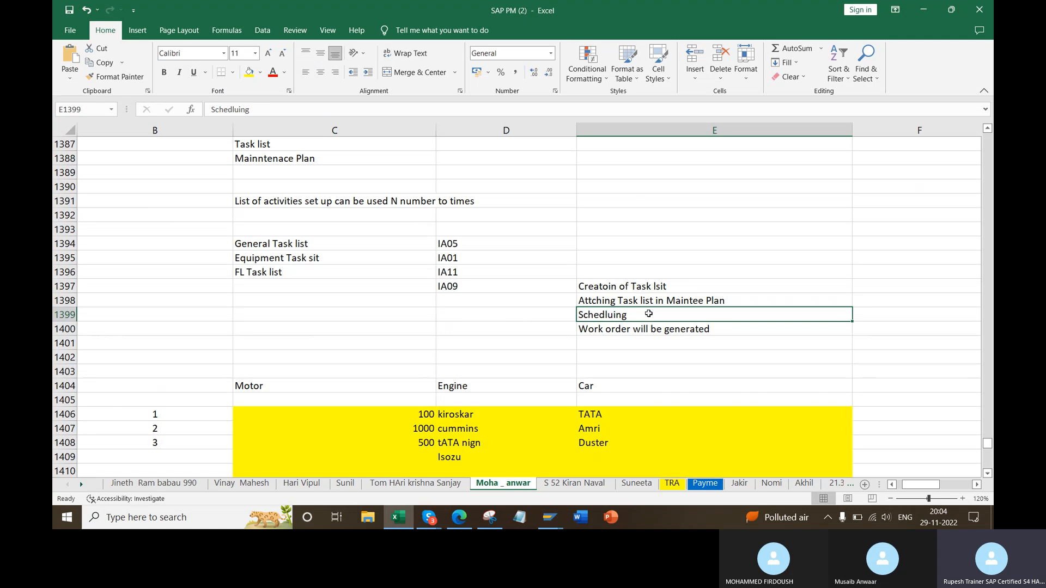
left_click(618, 304)
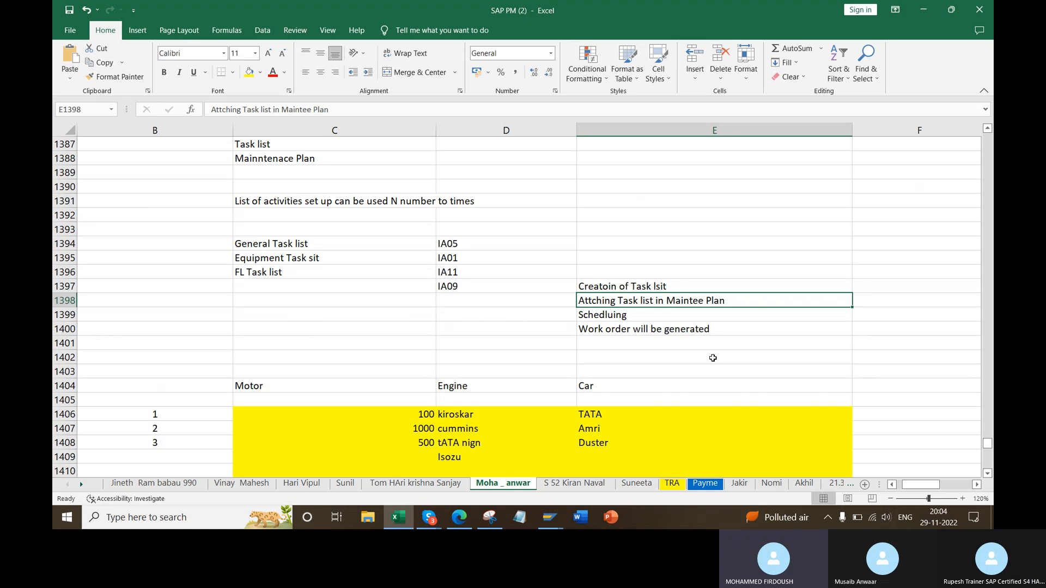
left_click(630, 287)
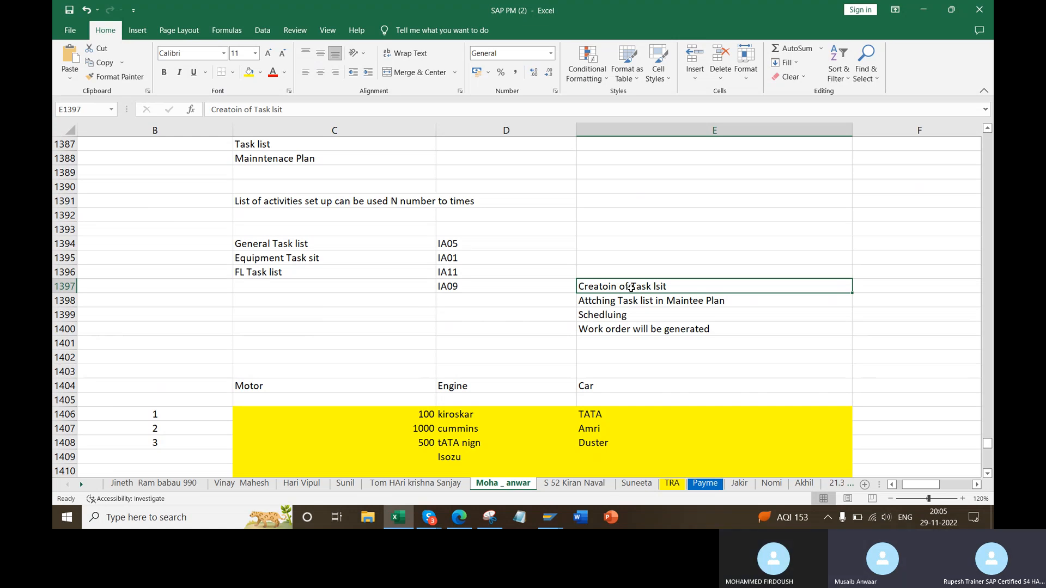
left_click(521, 315)
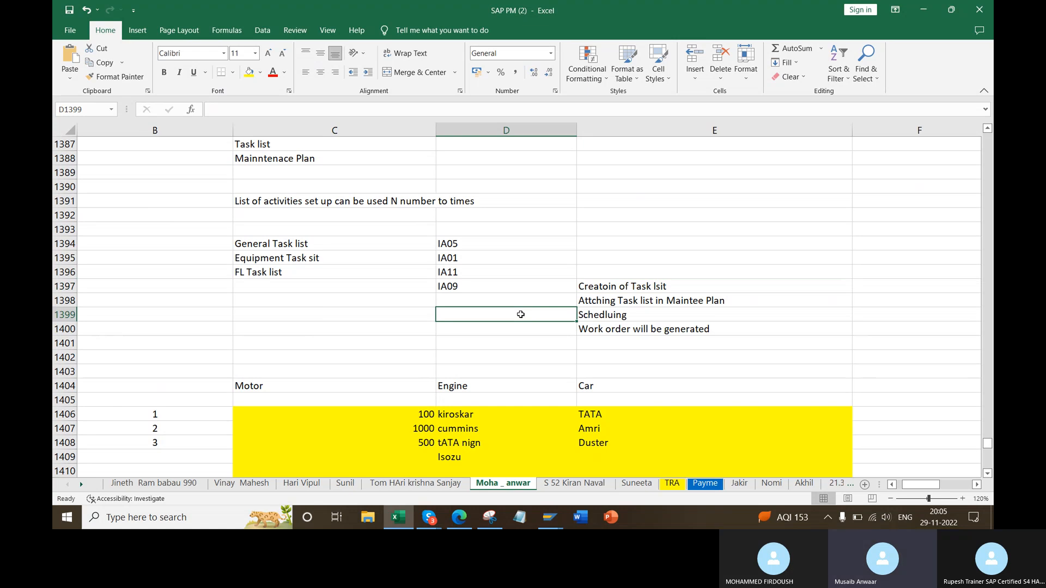
left_click(725, 355)
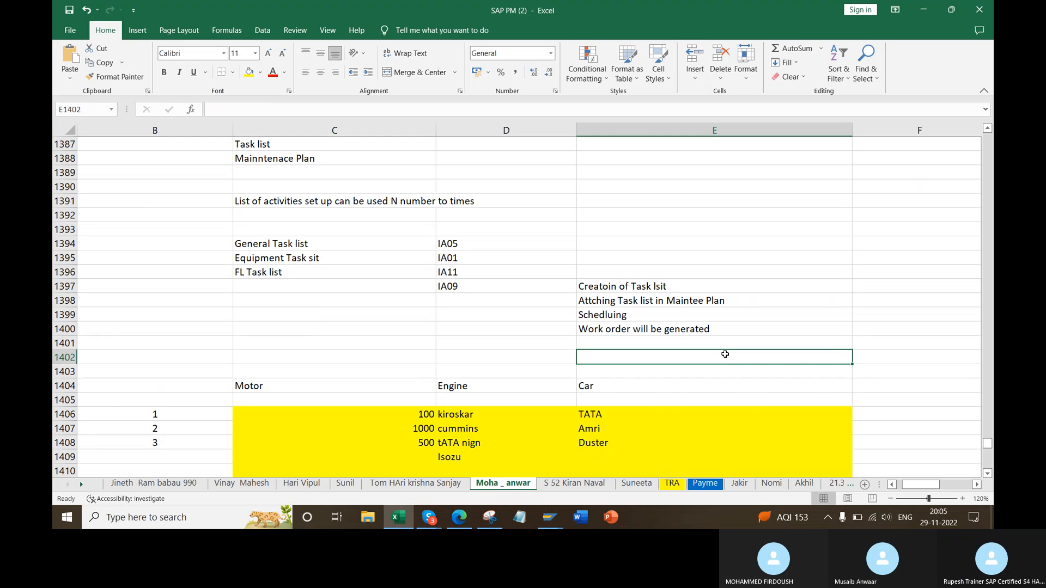
left_click(507, 333)
- Switch to the SAP maintenance plan window and open a new single cycle plan of category Maintenance Order with transaction IP01
left_click(550, 517)
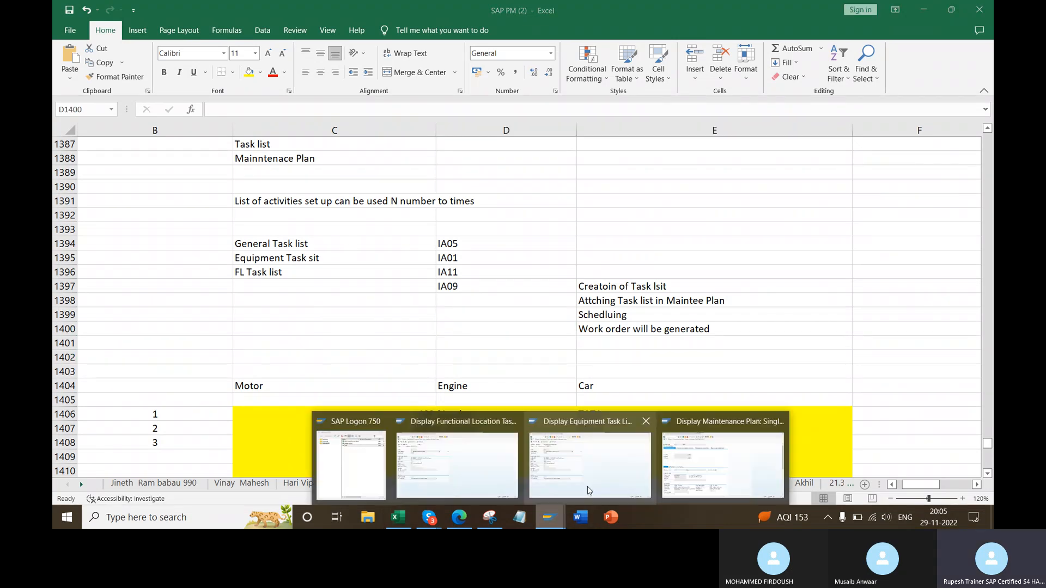
left_click(702, 459)
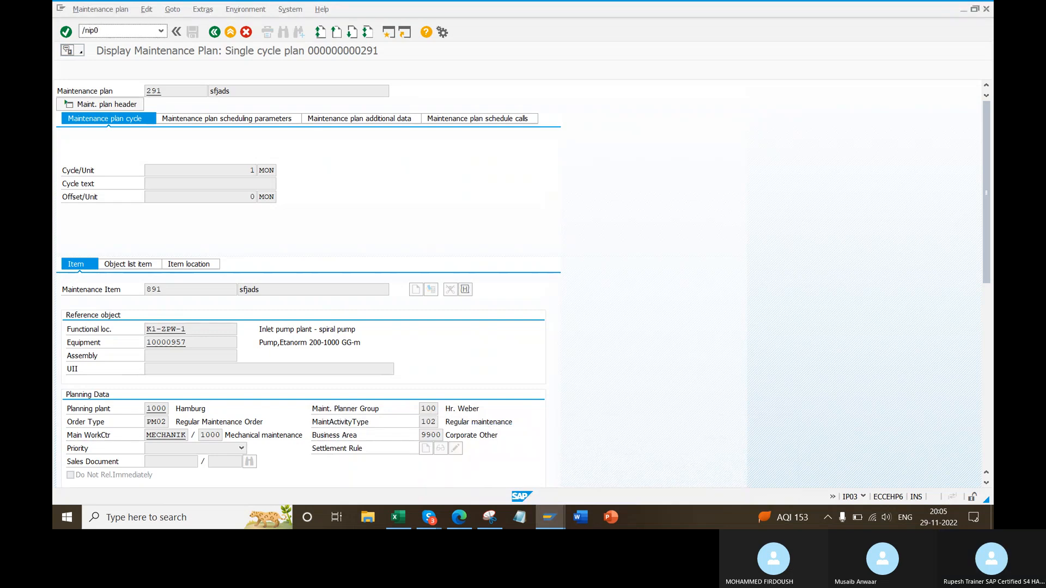
key("Return")
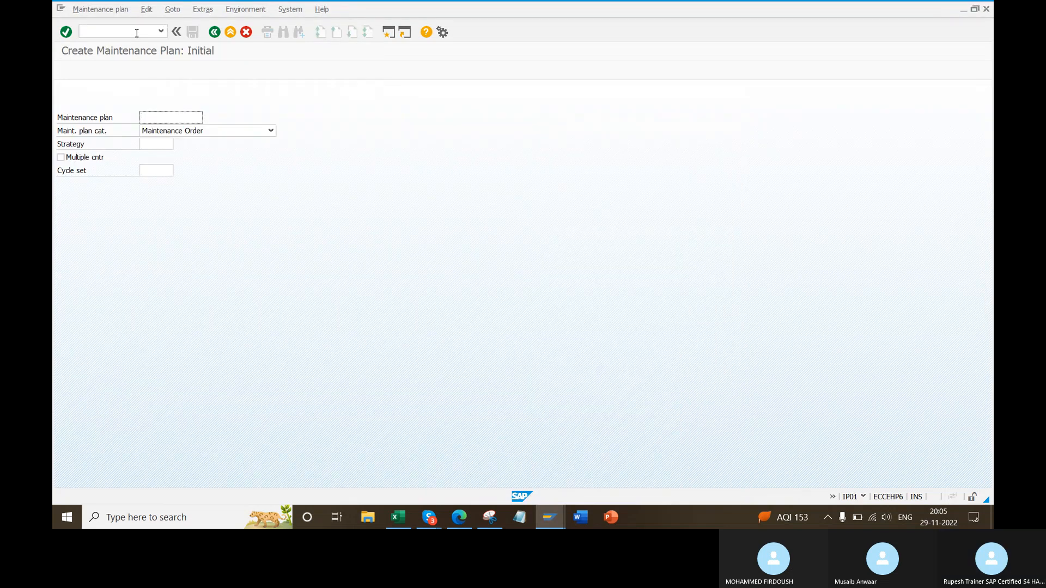
key("Return")
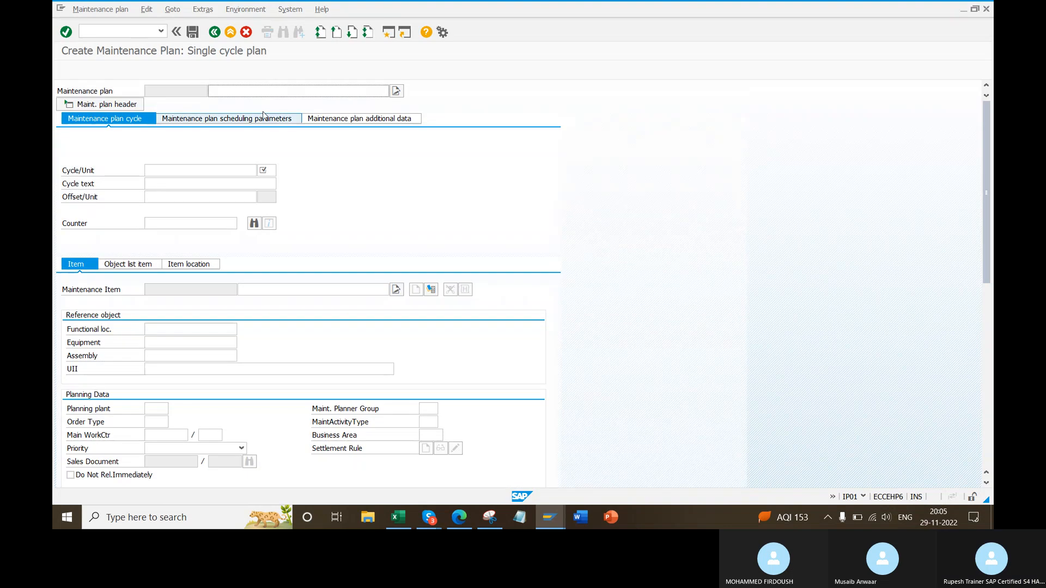
- Give the new maintenance plan the description ajklf, a cycle of 3 MON and equipment 10000957 as reference object
left_click(271, 91)
type("ajklf")
left_click(225, 171)
type("1")
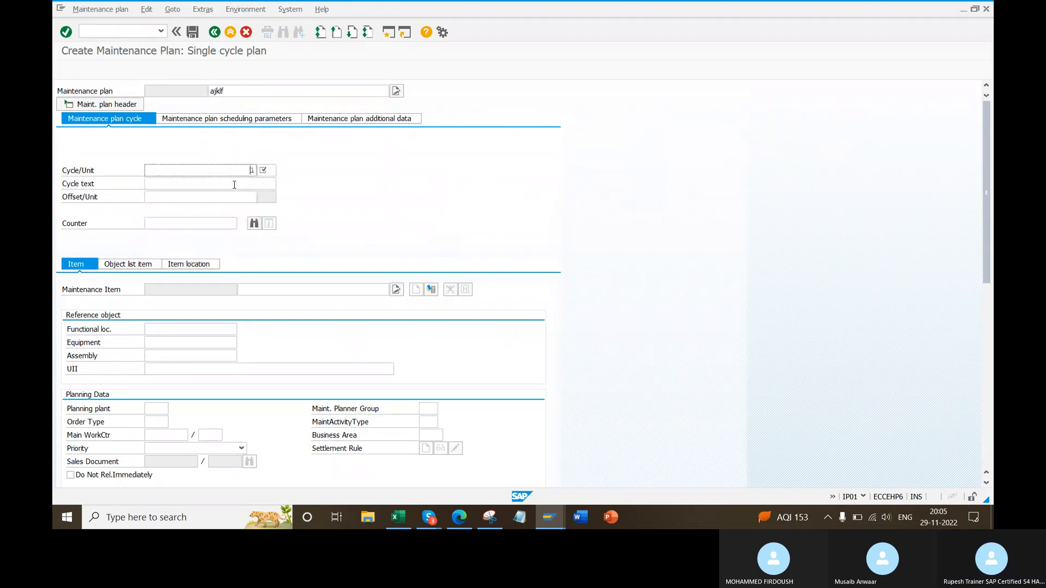
key("BackSpace")
type("3")
key("Tab")
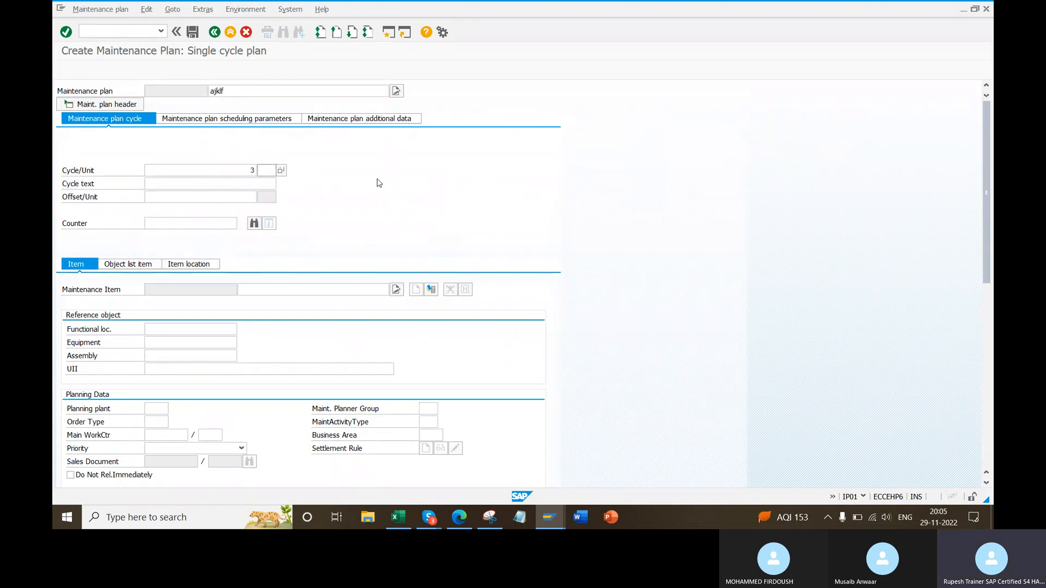
type("mon")
left_click(199, 342)
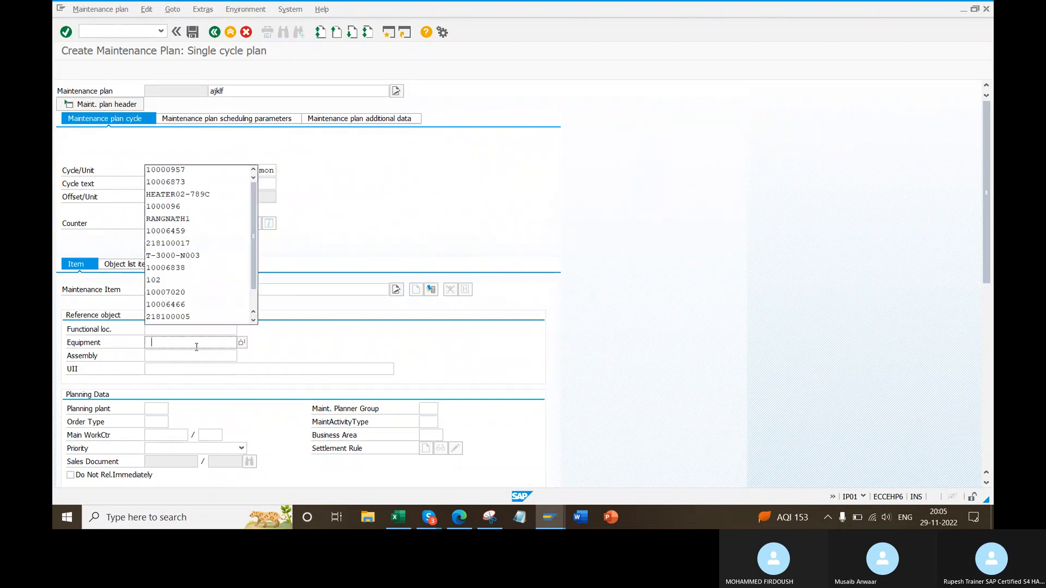
left_click(187, 169)
- Find task lists created on 28.11.2022 for the maintenance item and assign the Motor 100 KW Task list
scroll(460, 270, "down", 1)
scroll(459, 270, "down", 2)
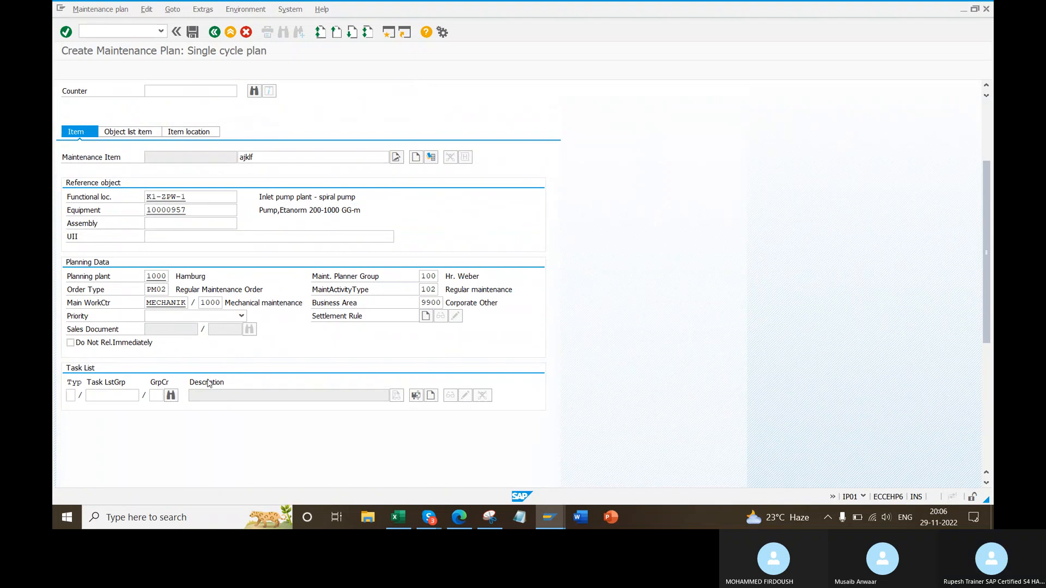
left_click(171, 394)
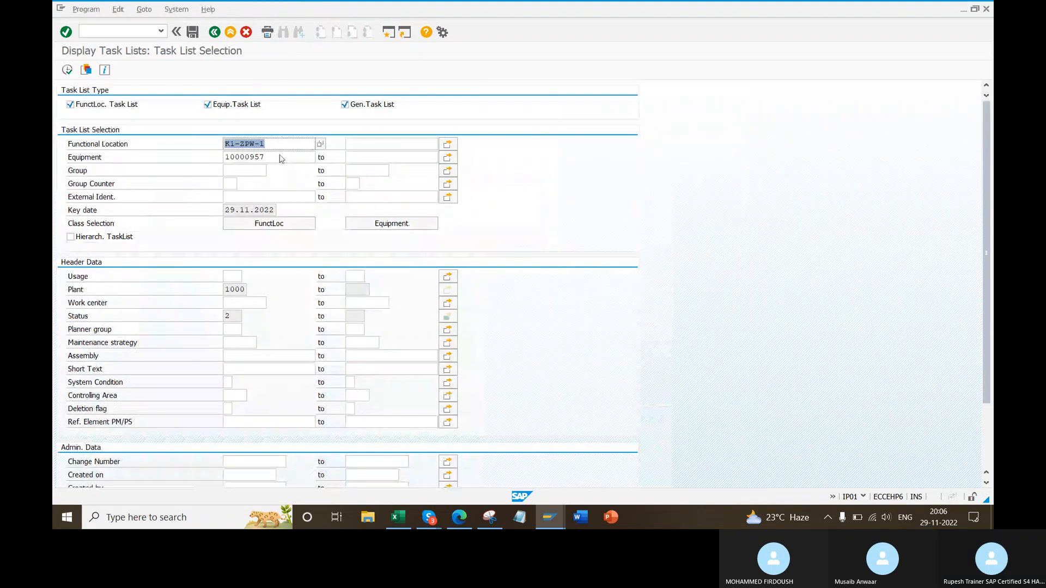
scroll(283, 375, "down", 2)
left_click(245, 396)
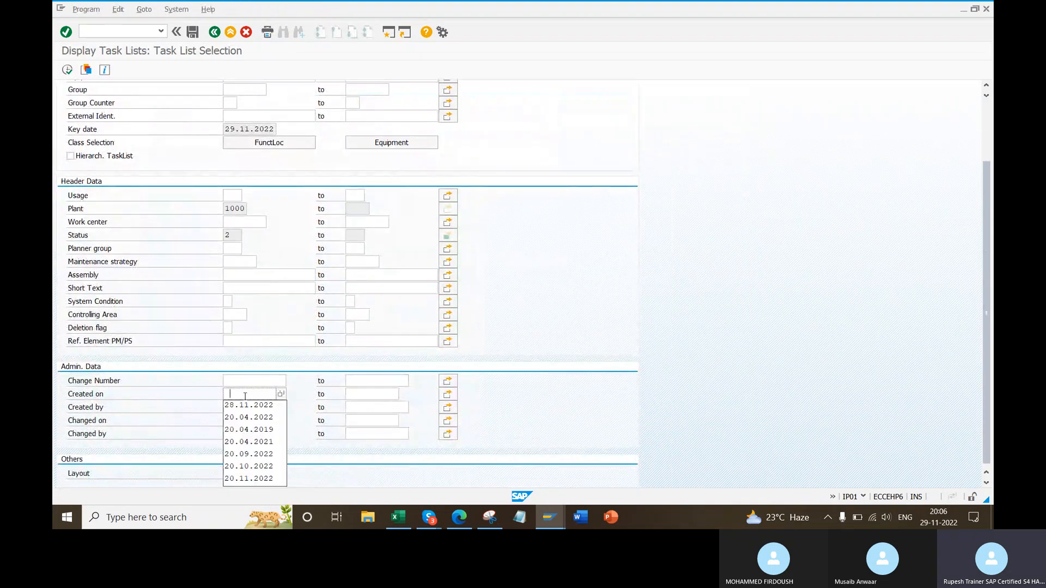
left_click(252, 404)
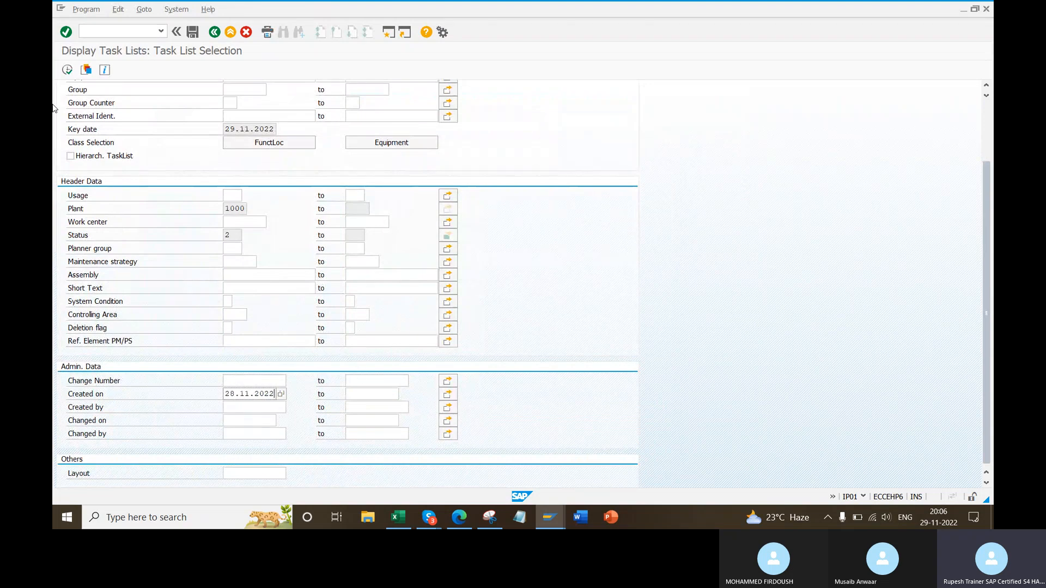
left_click(67, 69)
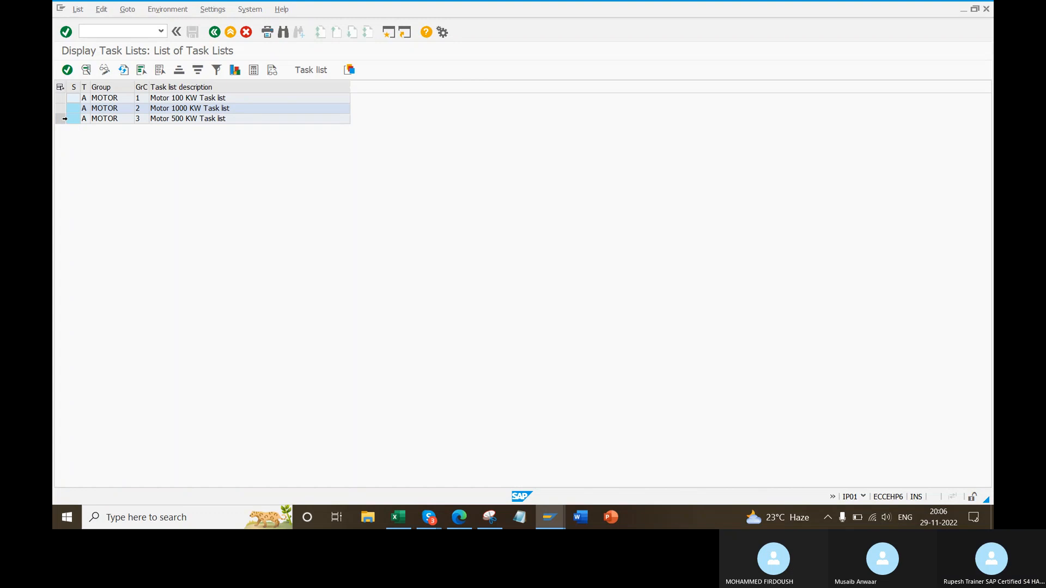
left_click(62, 98)
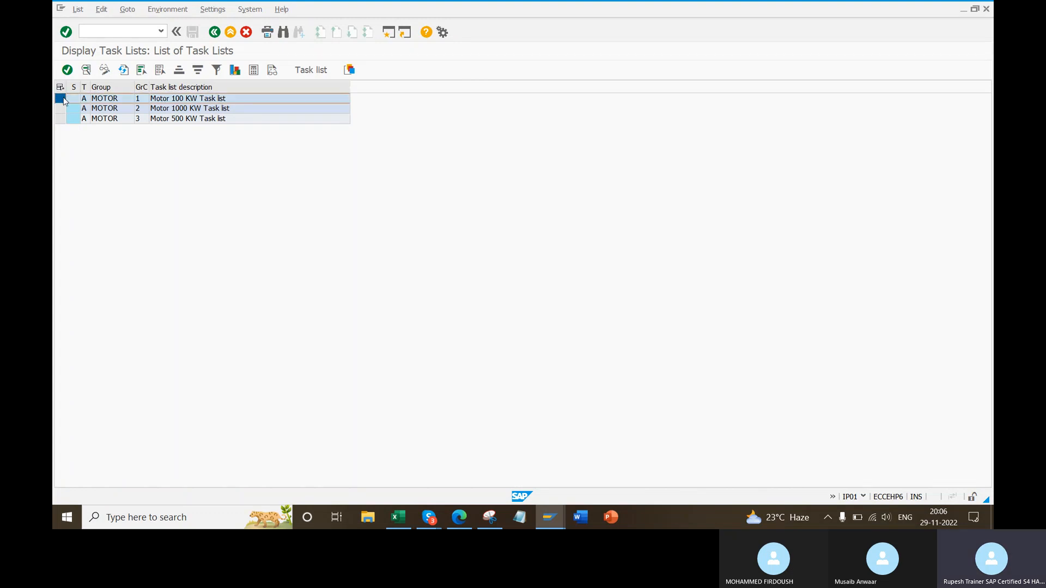
double_click(63, 98)
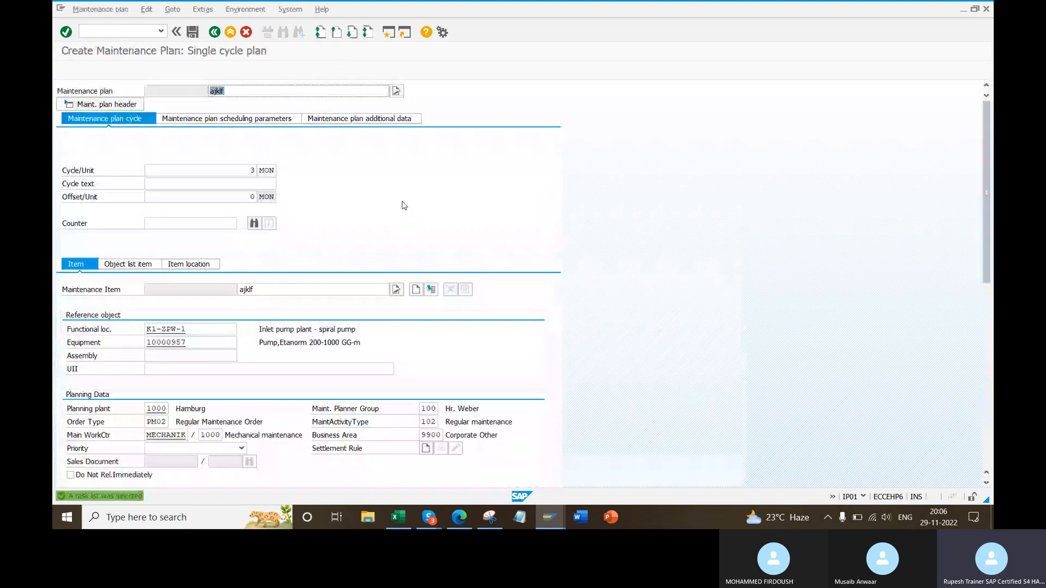
- Set the scheduling period in the plan's scheduling parameters to 2 YR
left_click(277, 120)
left_click(367, 173)
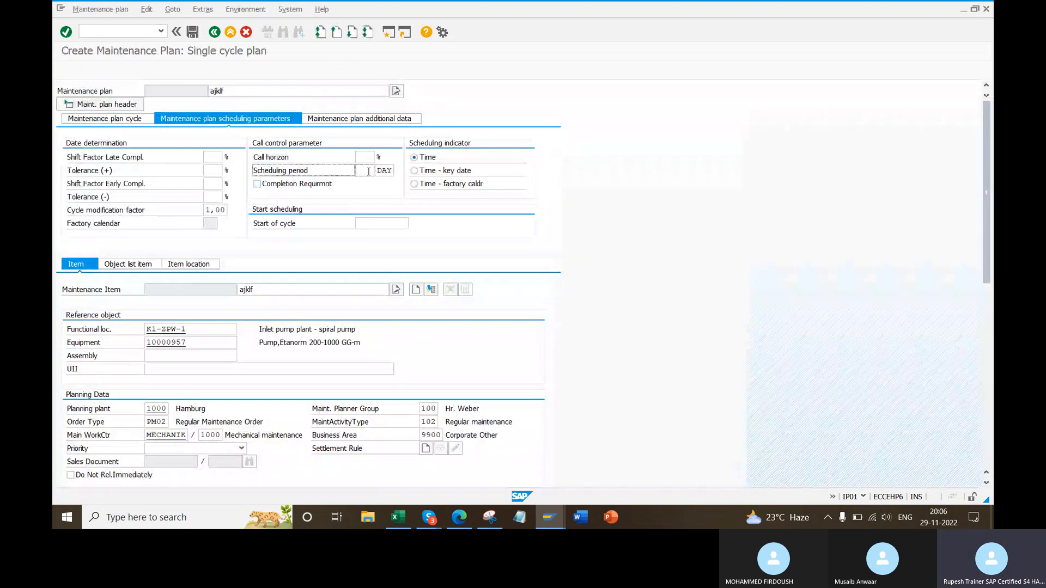
left_click(367, 183)
key("Tab")
left_click(398, 183)
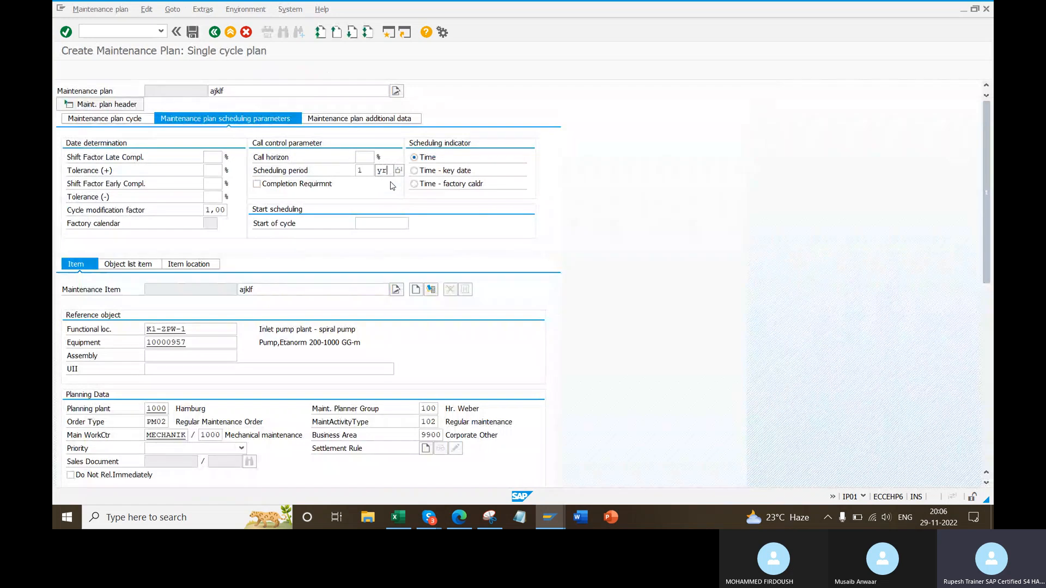
left_click_drag(364, 171, 351, 172)
type("2")
key("Tab")
- Switch to the Excel workbook SAP PM (2) and enter "3 monhs" in C1507 and "90 days" in D1507
left_click(393, 523)
scroll(525, 235, "down", 20)
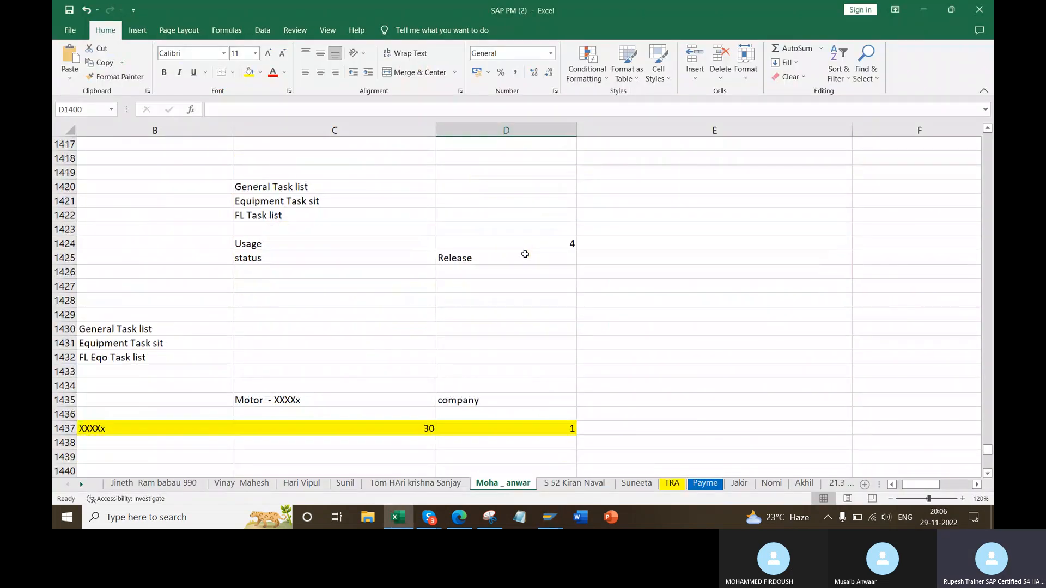
left_click(231, 382)
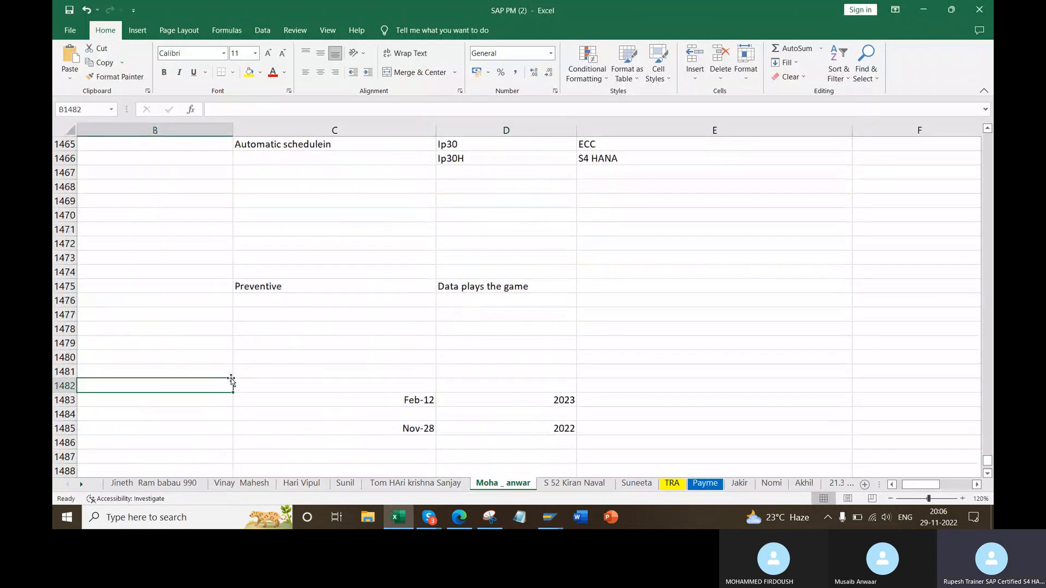
key("Down")
scroll(271, 387, "down", 14)
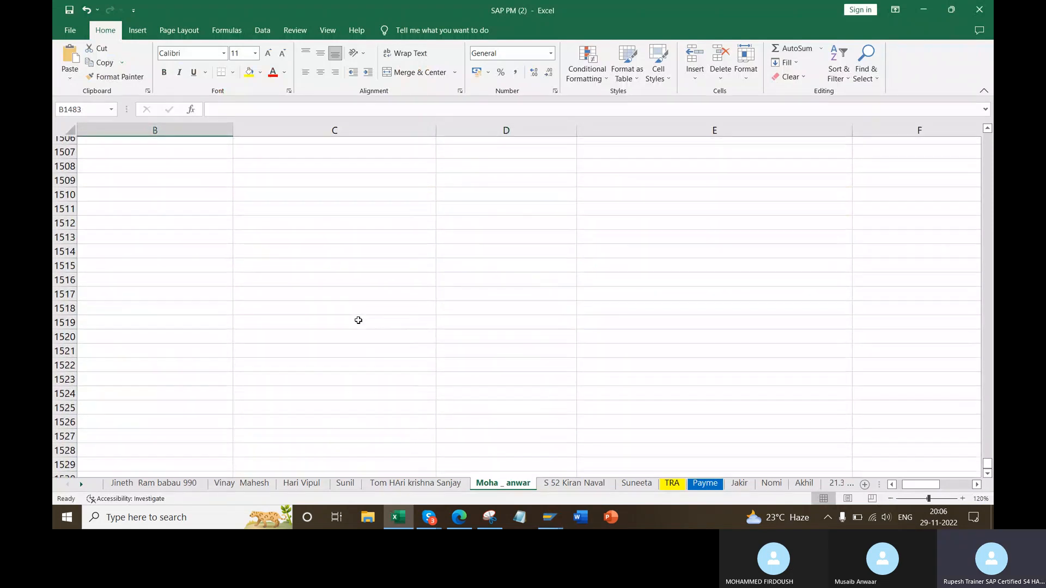
scroll(358, 320, "up", 4)
left_click(320, 297)
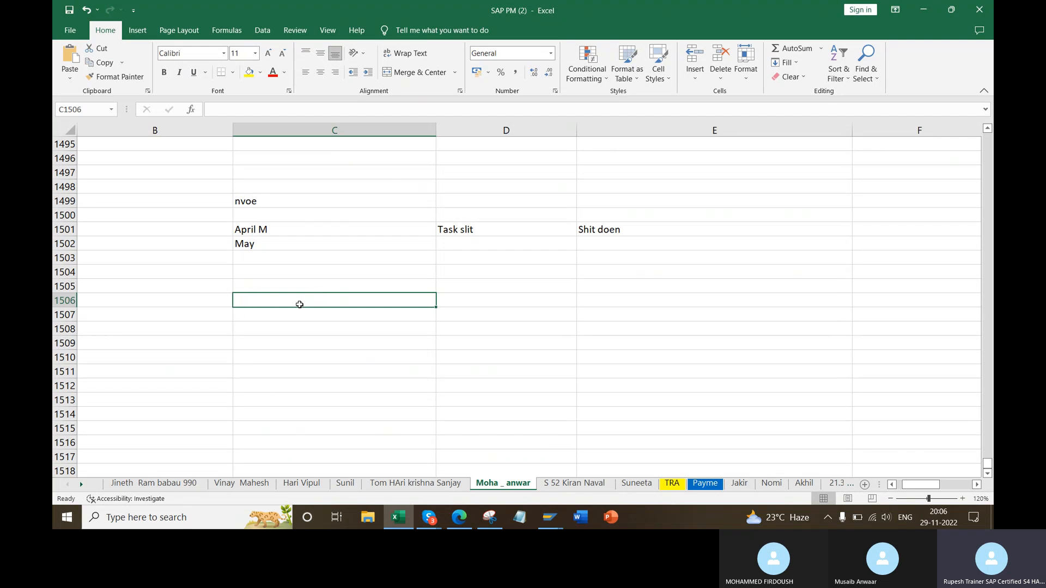
left_click(305, 311)
type("3 monhs")
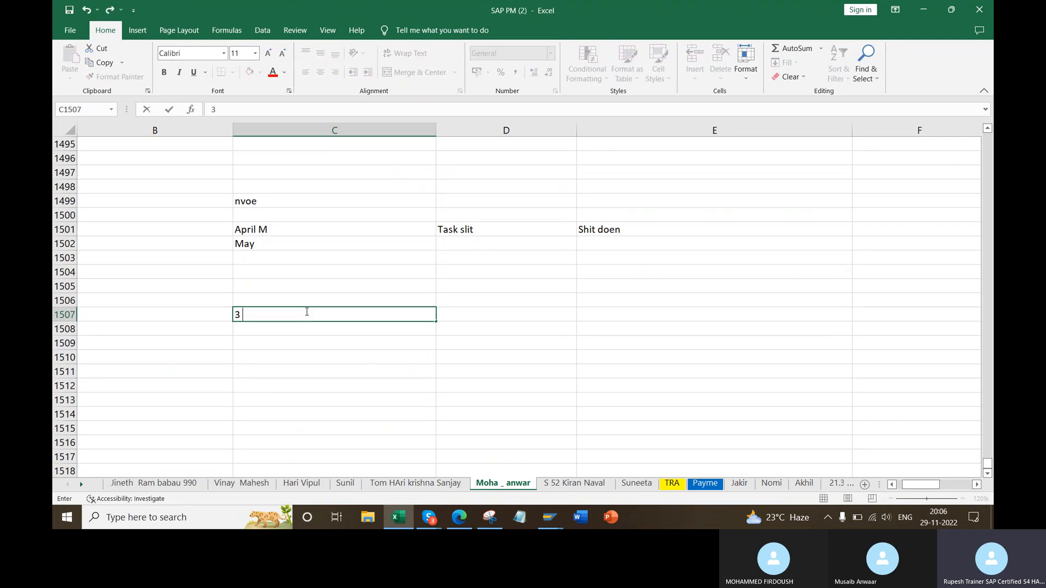
key("Tab")
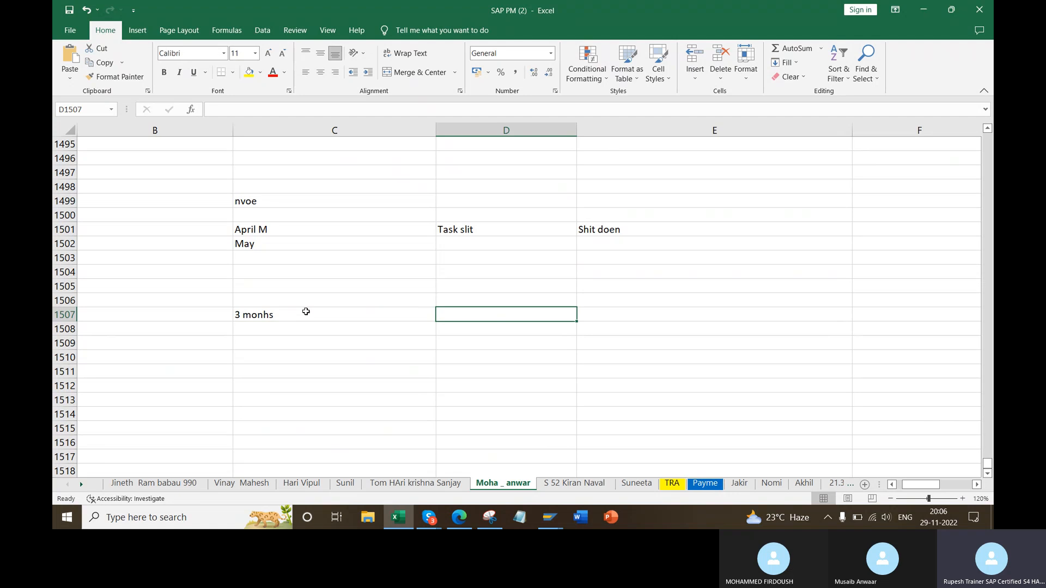
type("90 da")
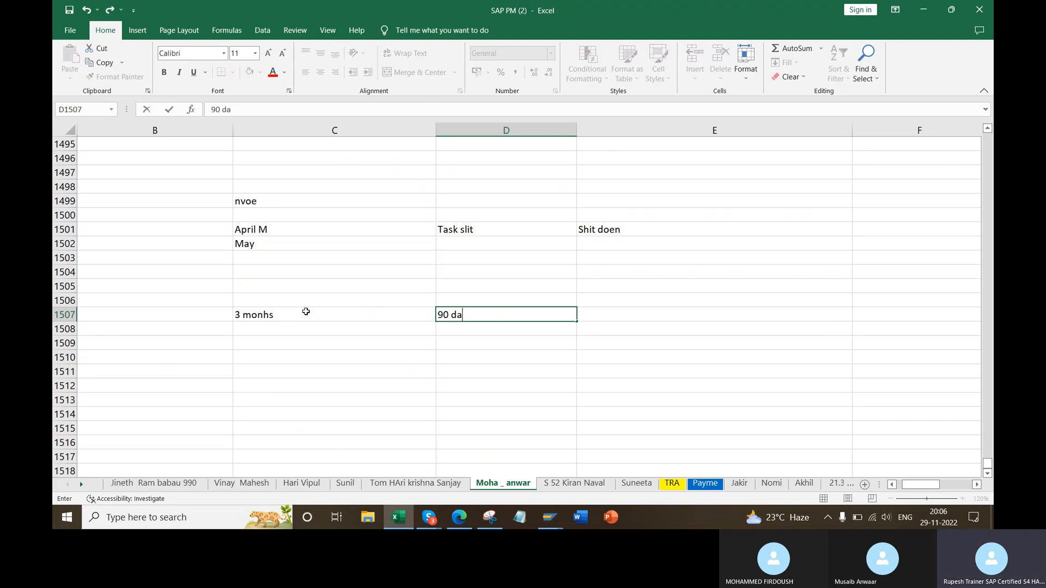
type("ys")
key("Return")
- Enter "45 day" in D1509 and "Planing" beside it in E1509
key("Return")
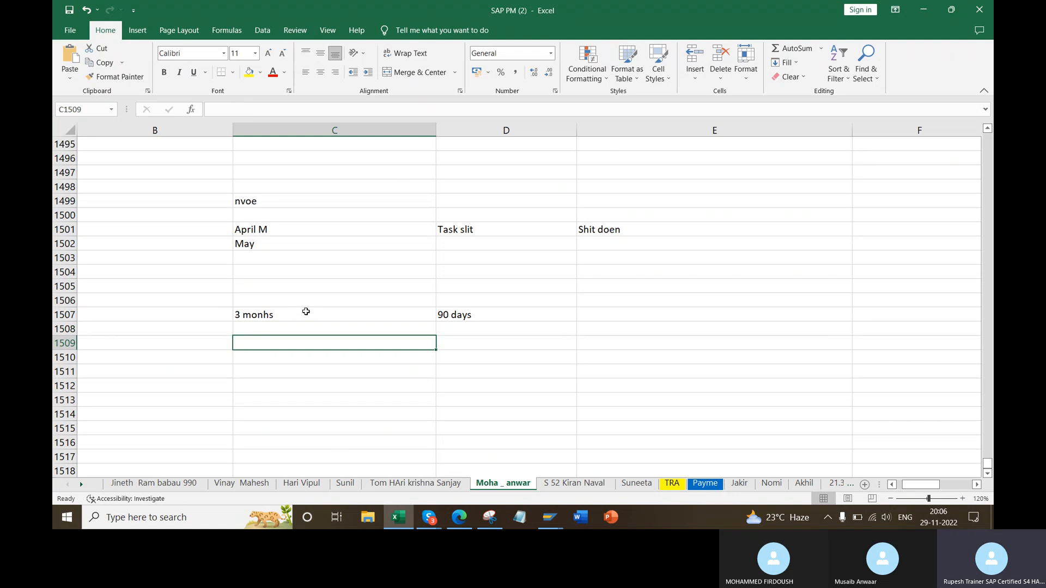
key("Right")
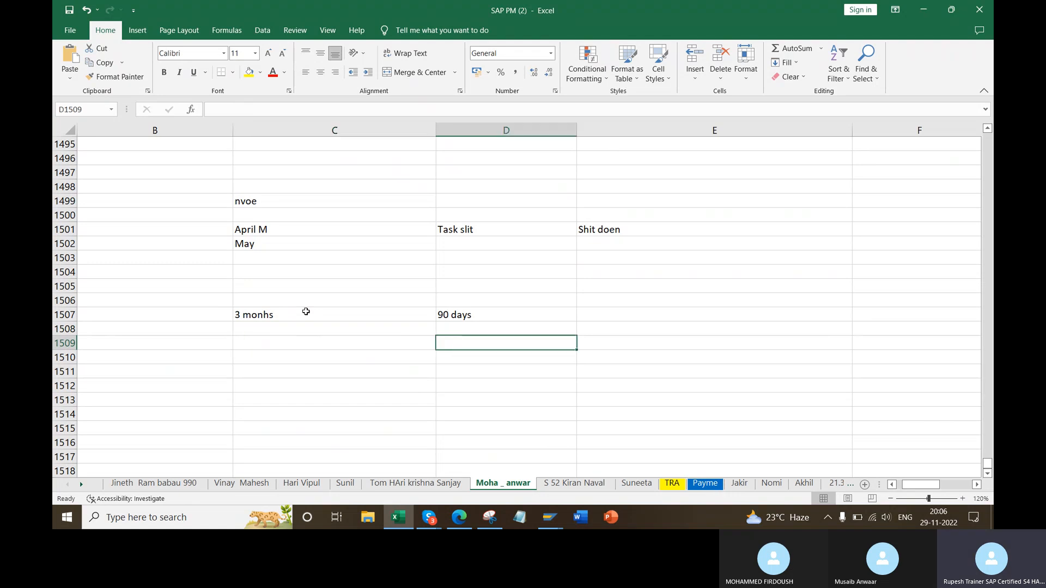
type("45 day")
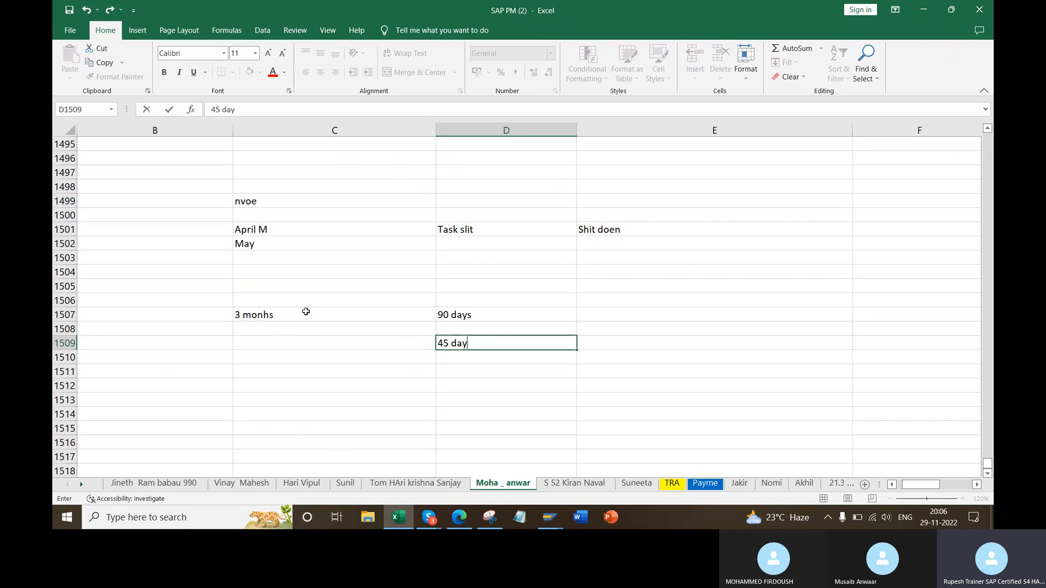
key("Return")
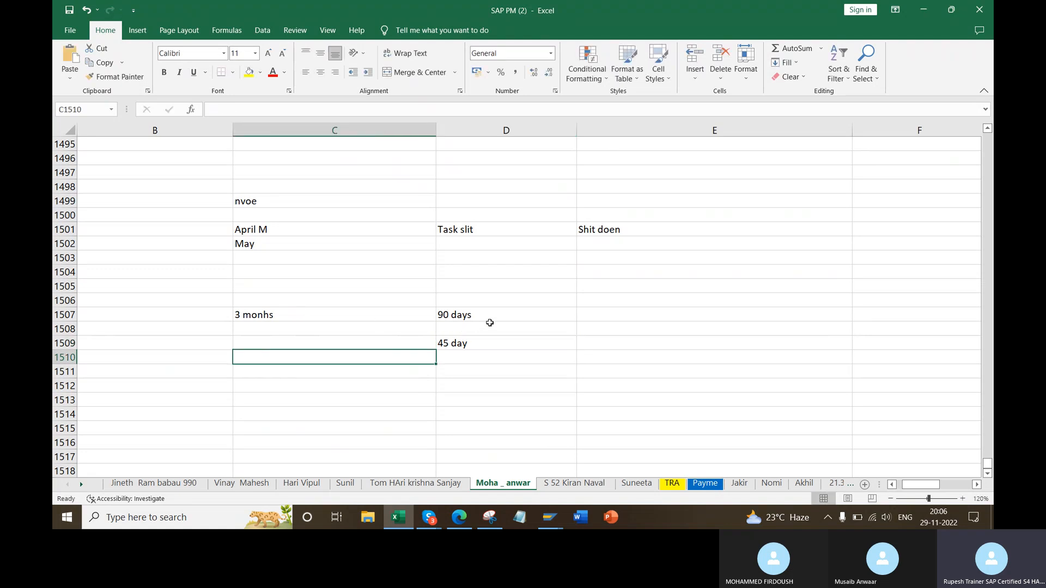
left_click(596, 342)
type("Planing")
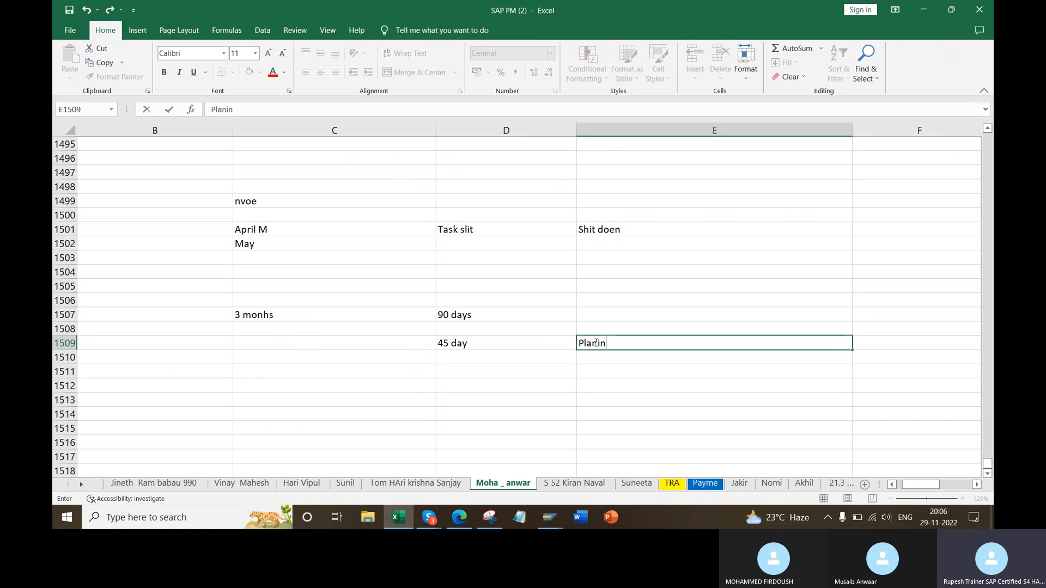
- Label the 90 days entry by entering "work date" in E1507
left_click(613, 310)
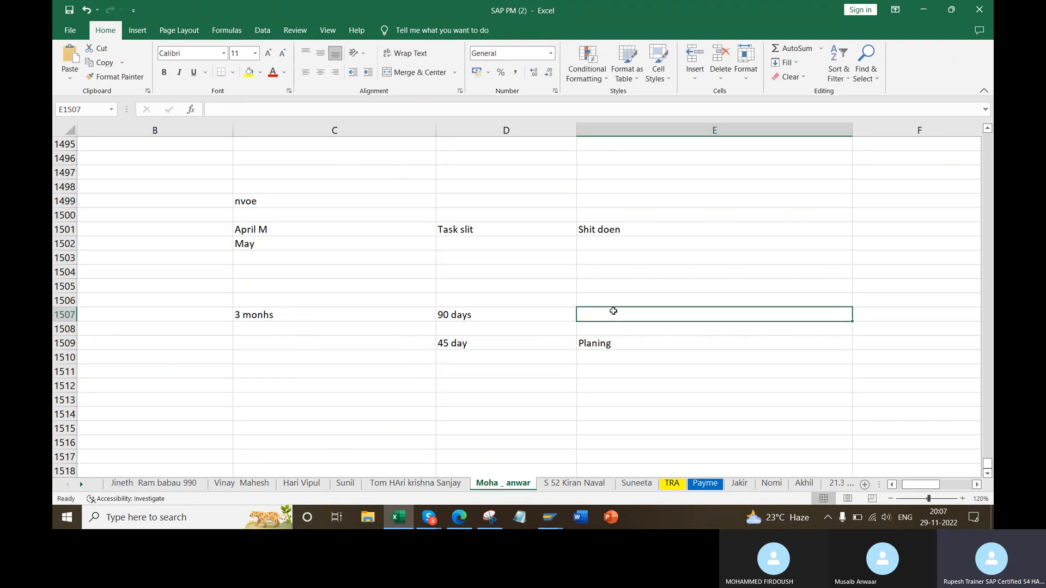
type("work oa")
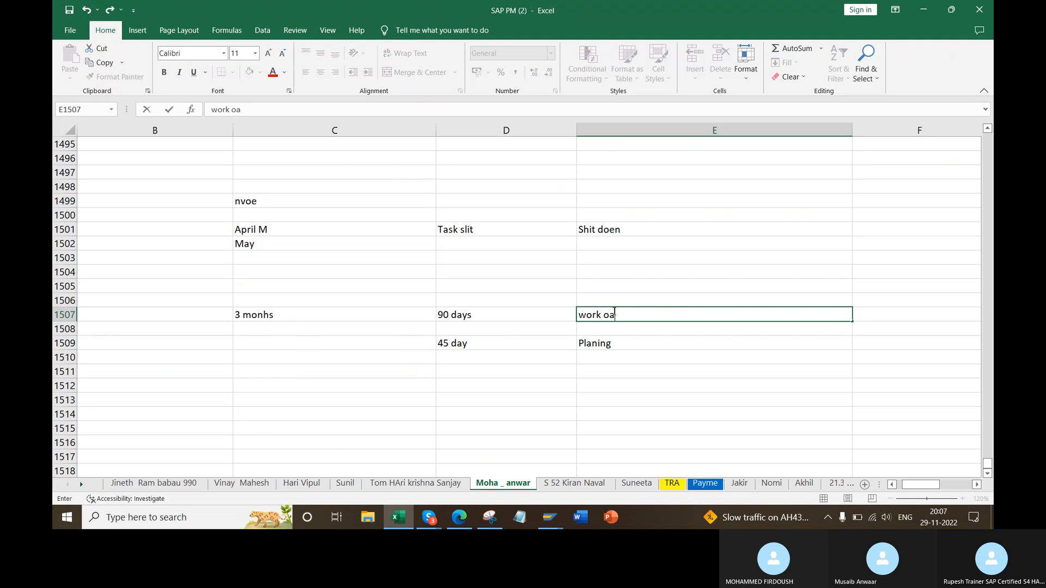
key("BackSpace")
key("BackSpace")
type("date")
key("Return")
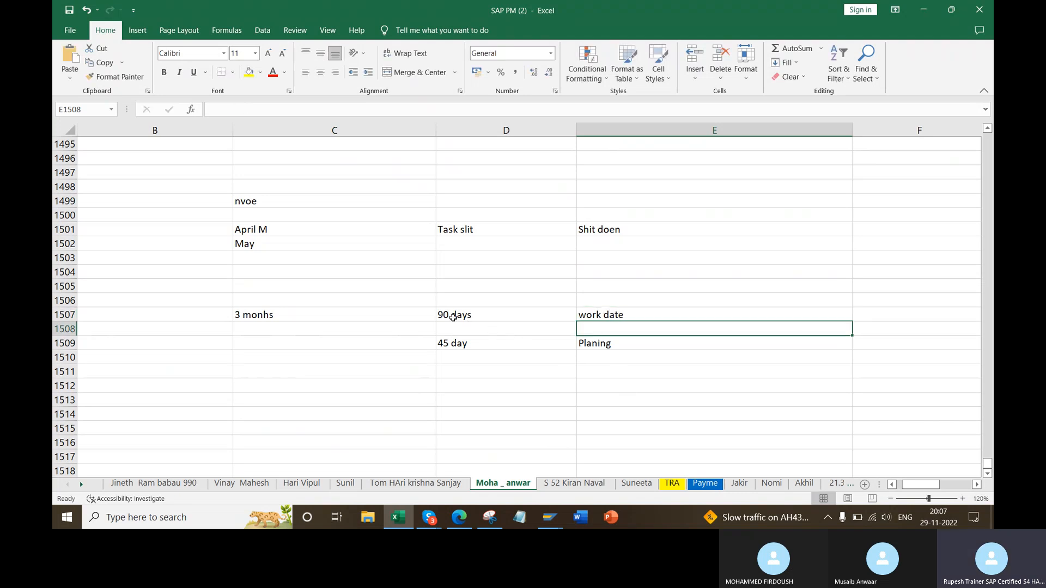
- Review the 90 days work date row against the 45 day planning row in D1507:E1509
left_click_drag(454, 317, 635, 316)
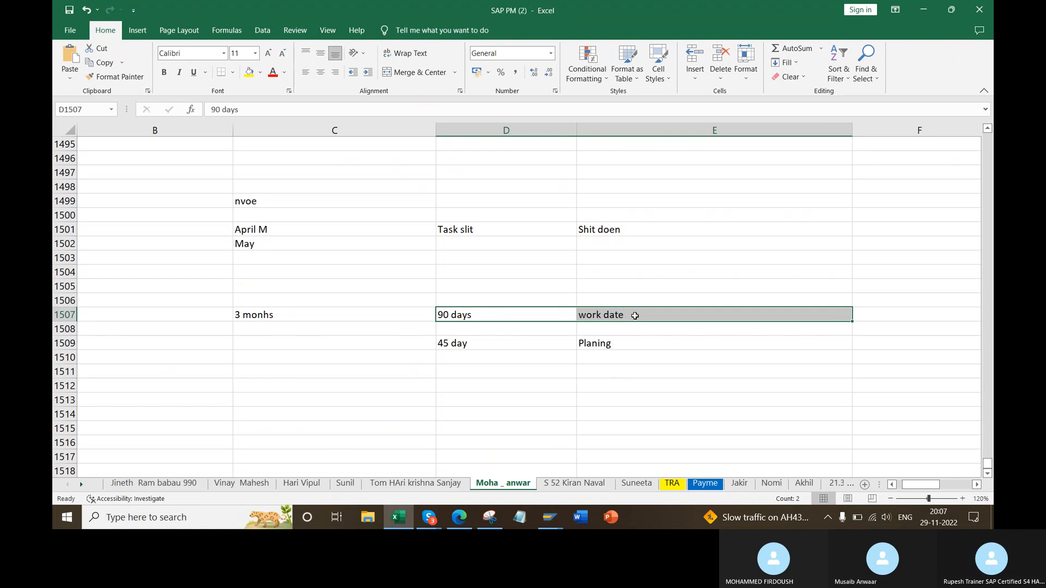
left_click_drag(447, 347, 625, 345)
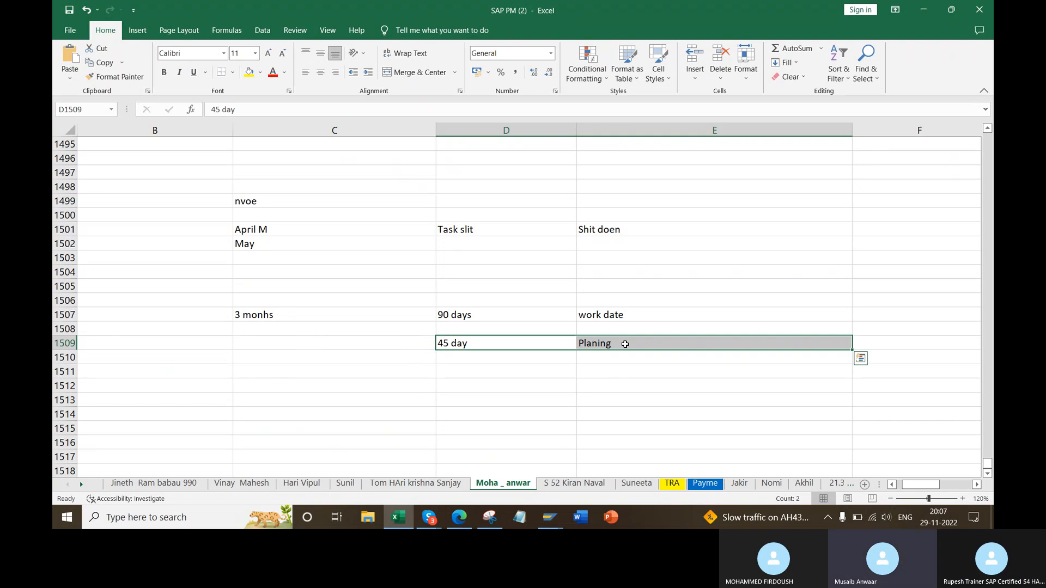
left_click(489, 317)
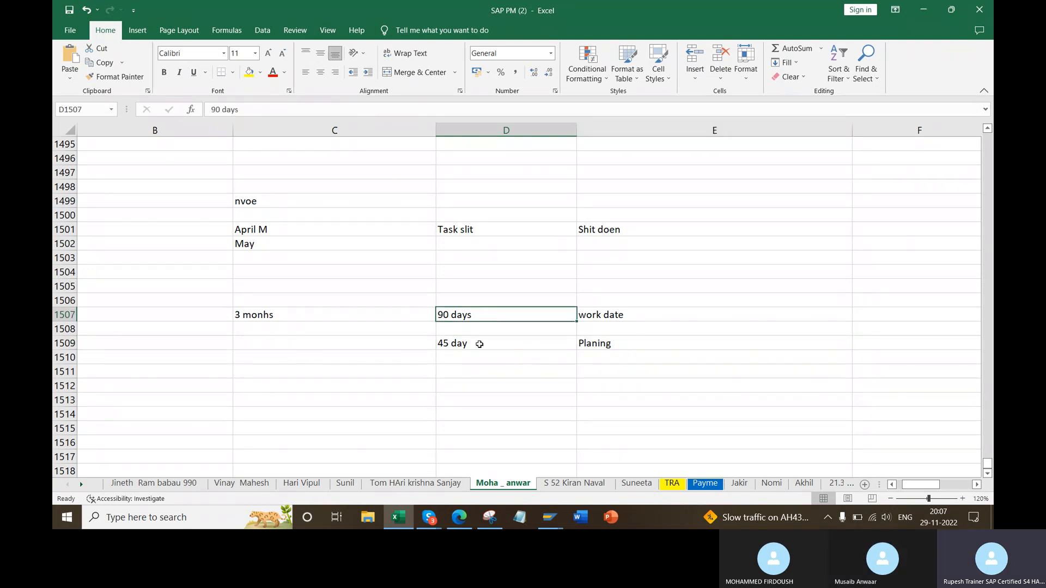
left_click(478, 344)
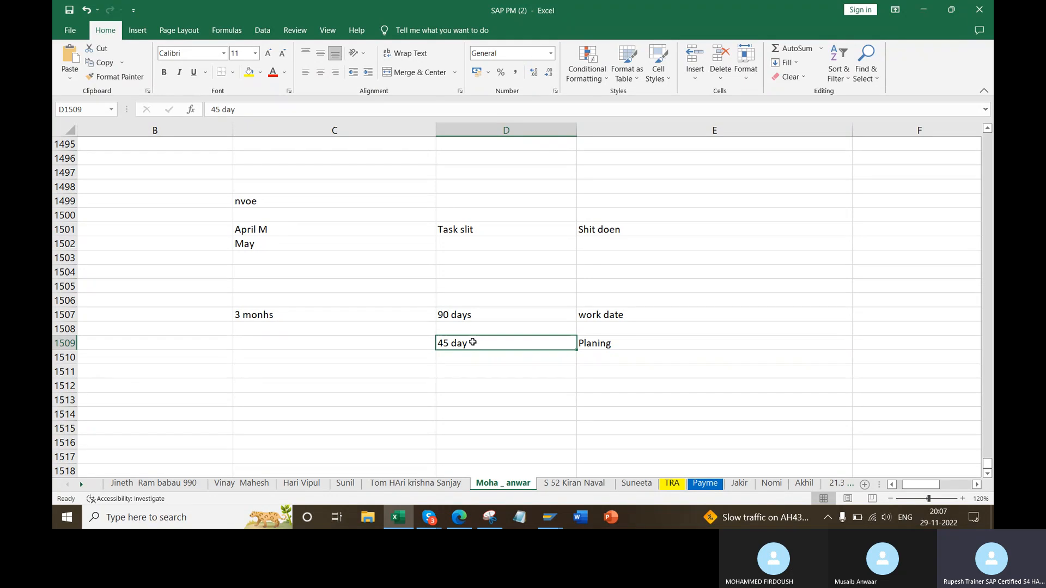
- Switch back to the SAP maintenance plan and set the call horizon to 50 % and the start of cycle to 01.12.2022
key("alt+Tab")
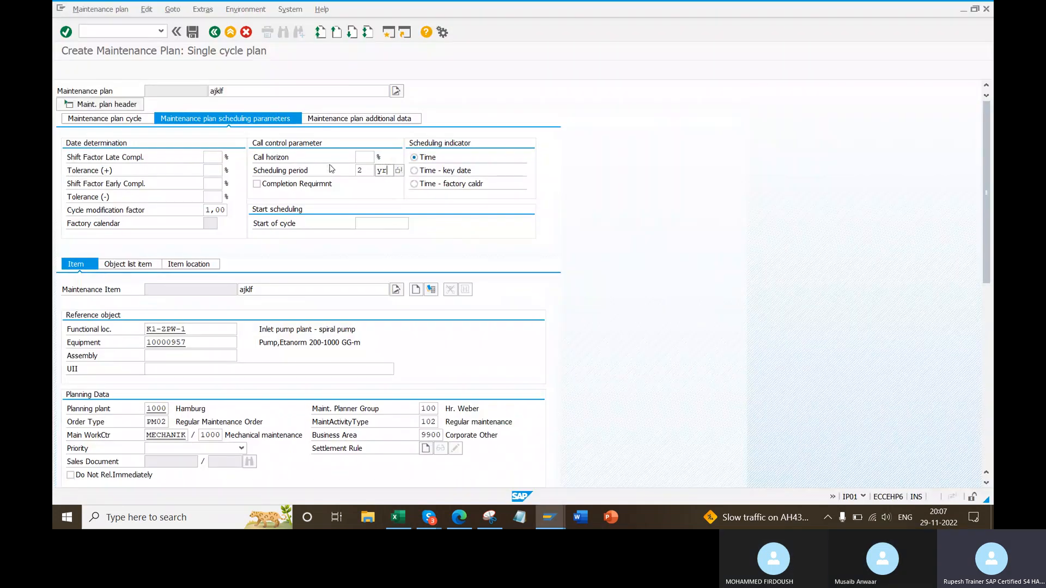
type("0")
key("Return")
left_click(386, 224)
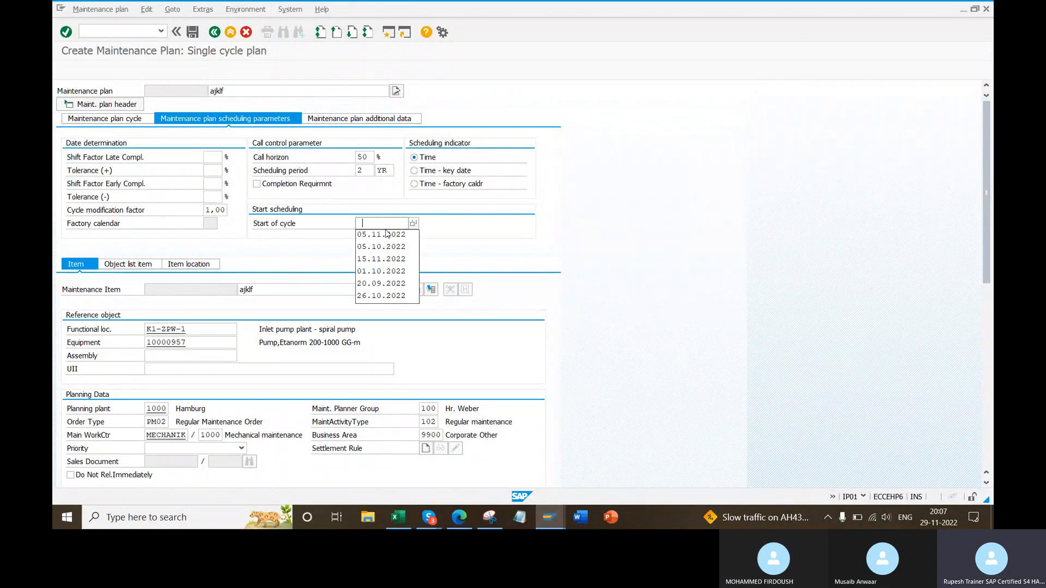
left_click(413, 223)
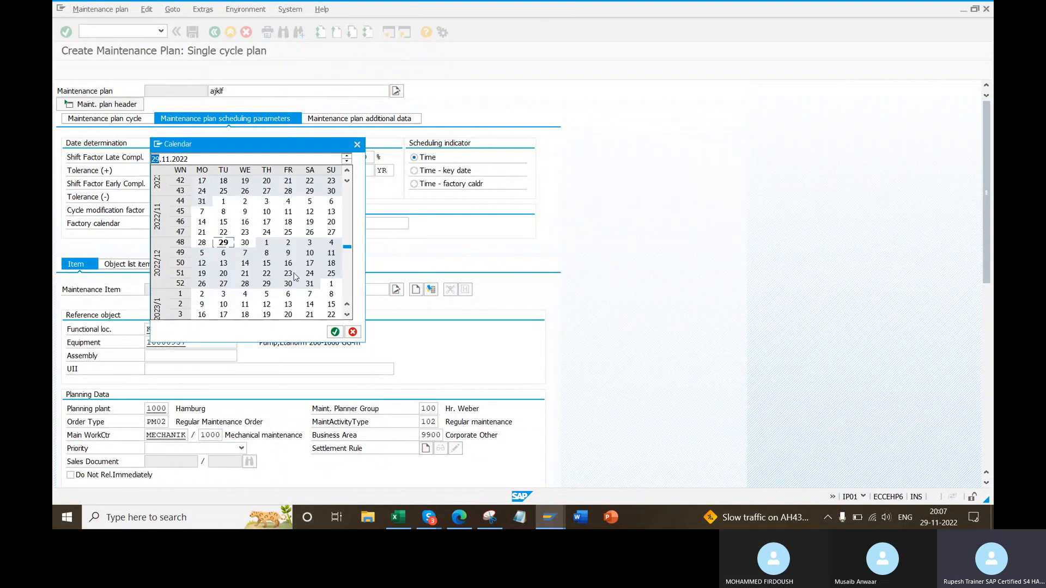
double_click(267, 243)
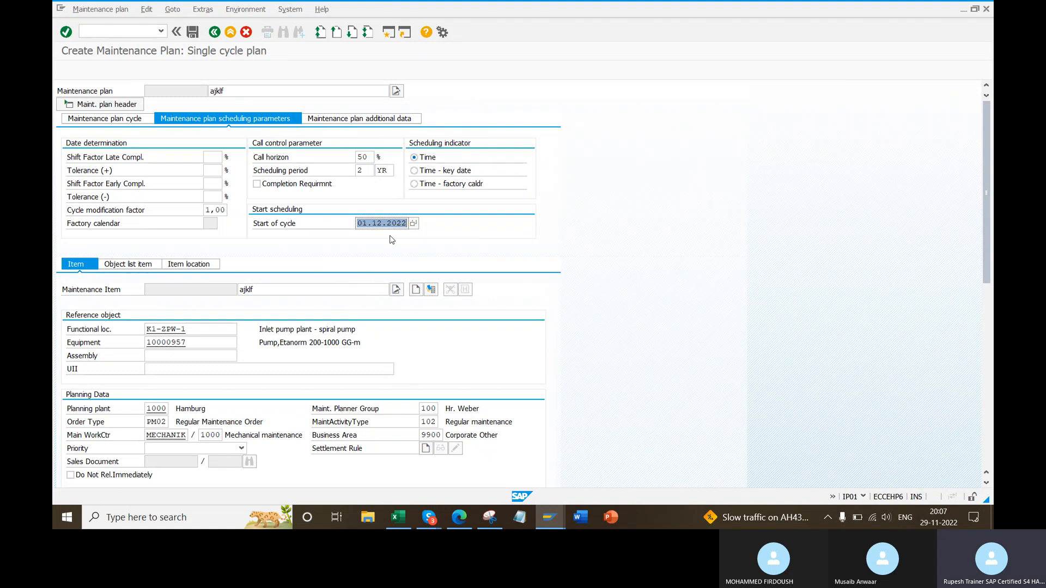
- Set the cycle text of the 3-month cycle to "quatrly maintecne" and return to the scheduling parameters
left_click(289, 224)
left_click(118, 118)
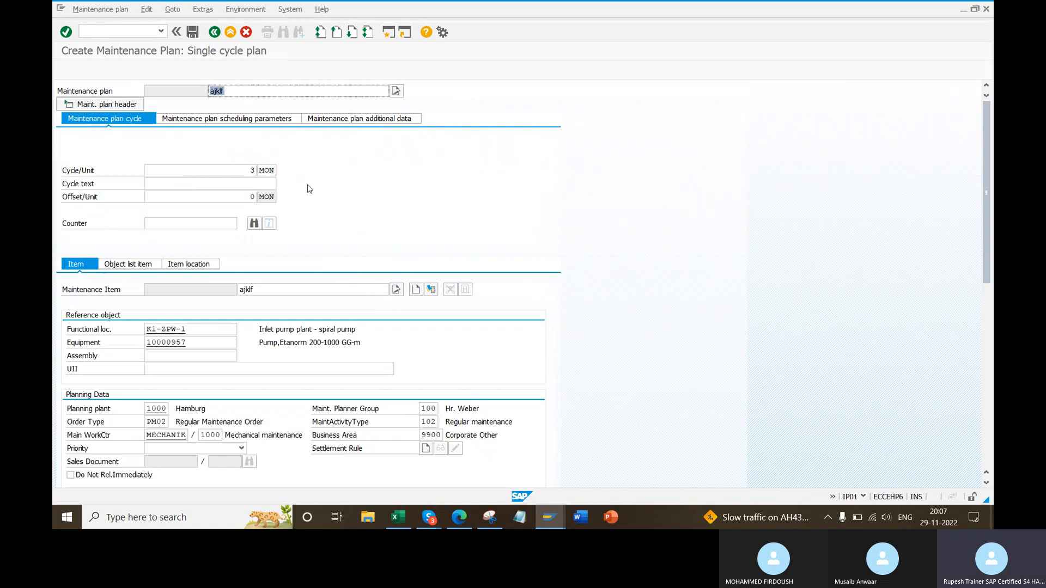
left_click_drag(249, 171, 280, 173)
left_click(231, 187)
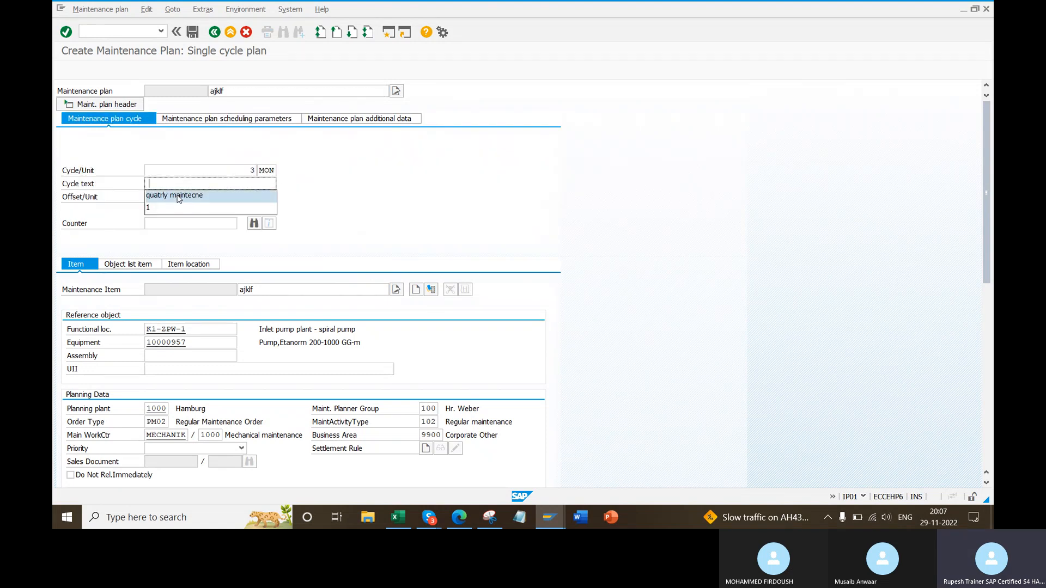
left_click(175, 197)
left_click(271, 119)
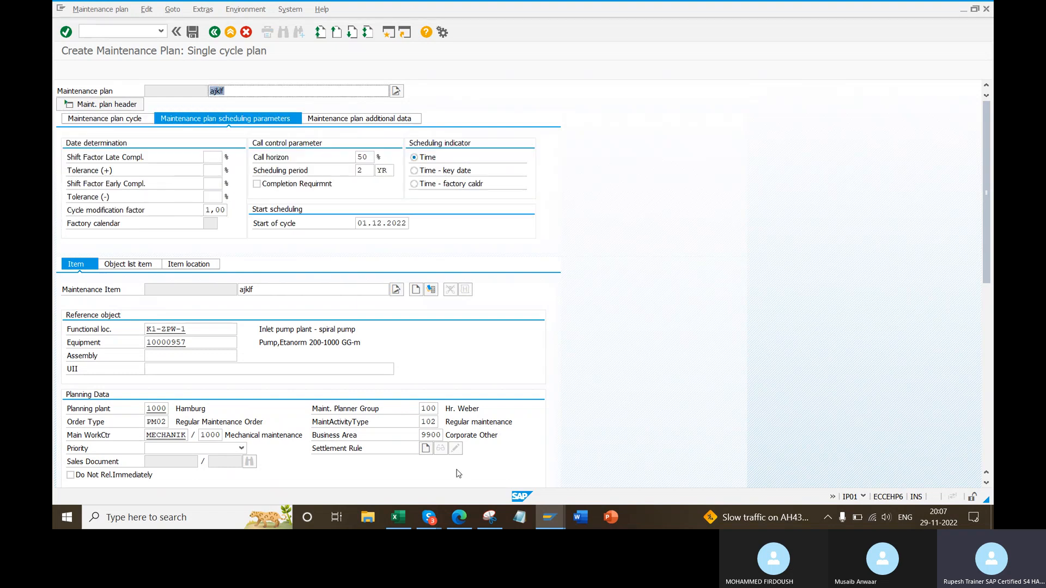
- Capture the plan's scheduling parameters screen with the Snipping Tool
left_click(490, 517)
left_click(66, 40)
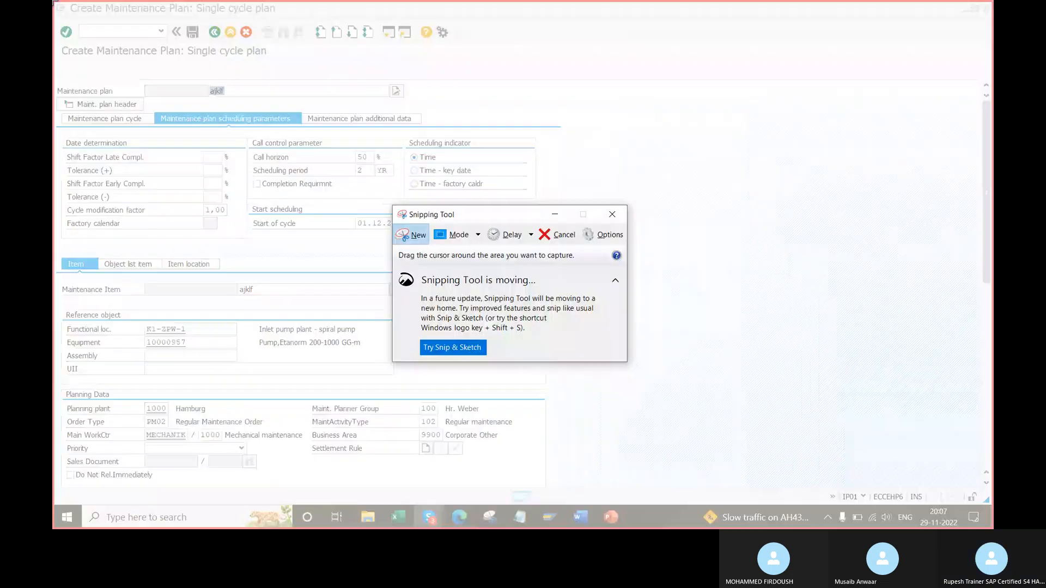
left_click_drag(53, 0, 668, 378)
- Return to SAP and save the new single cycle maintenance plan
left_click(830, 249)
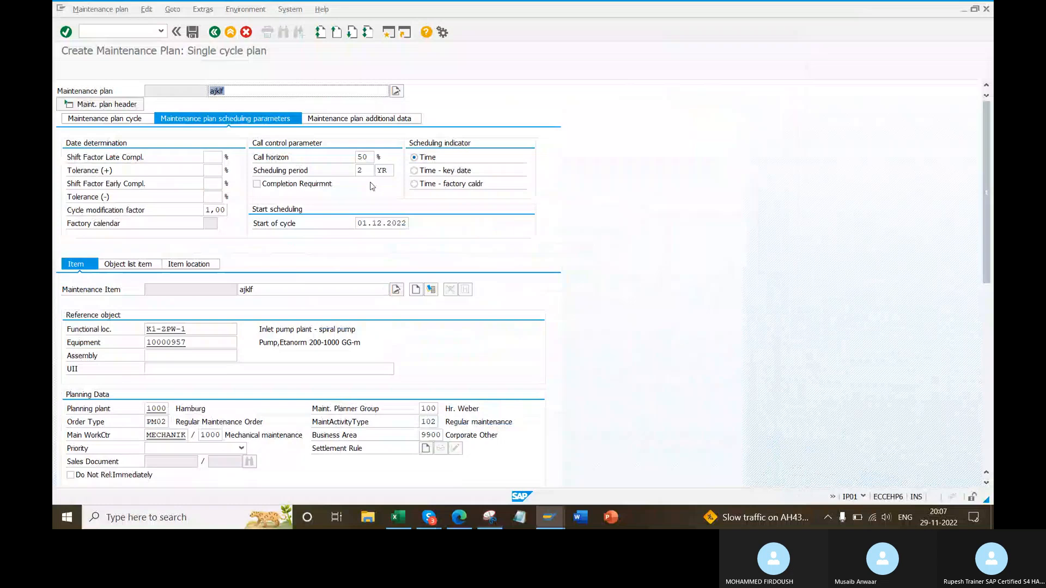
left_click(561, 261)
key("ctrl+s")
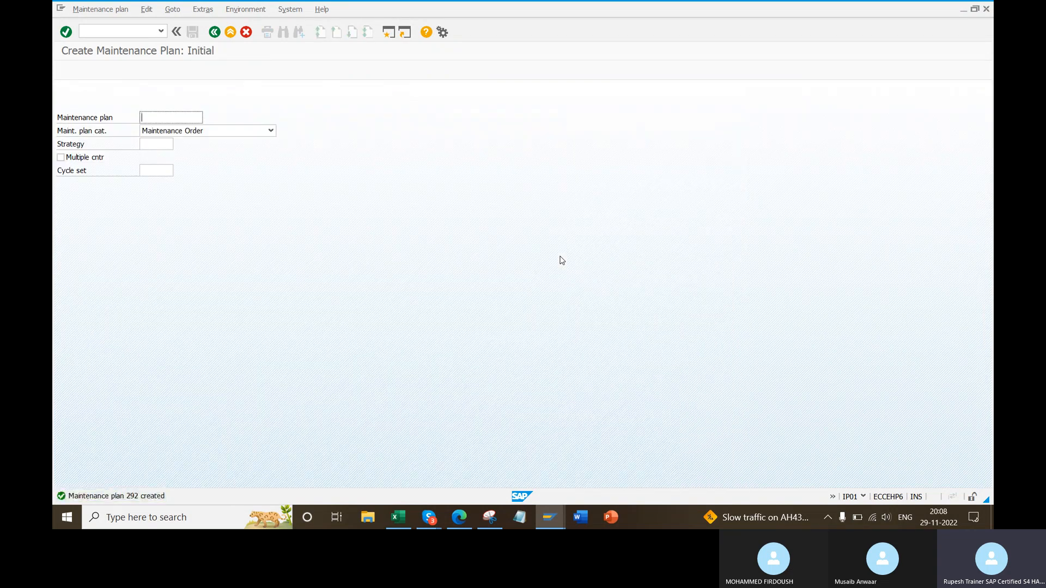
- Start transaction IP10 and open maintenance plan 292 for scheduling
left_click(139, 31)
type("/")
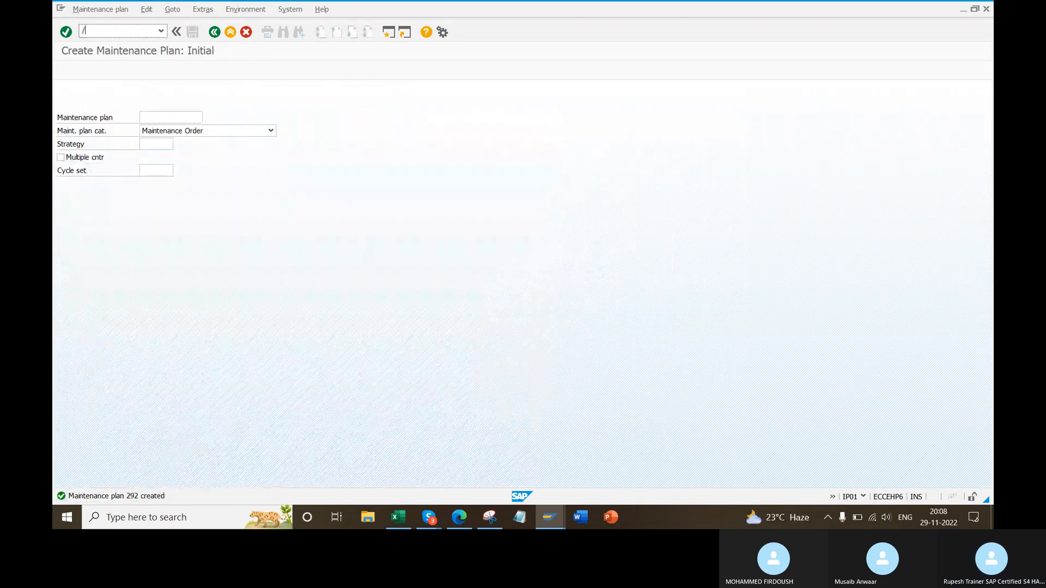
type("nip10")
key("Return")
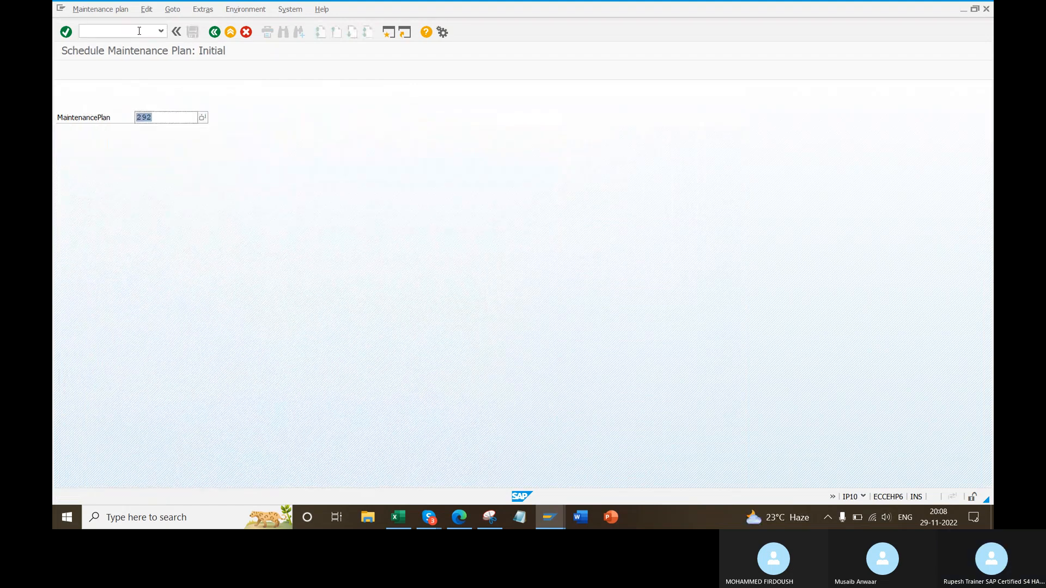
key("Return")
- Start the plan's scheduling with 01.12.2022 as the start of cycle
left_click(80, 69)
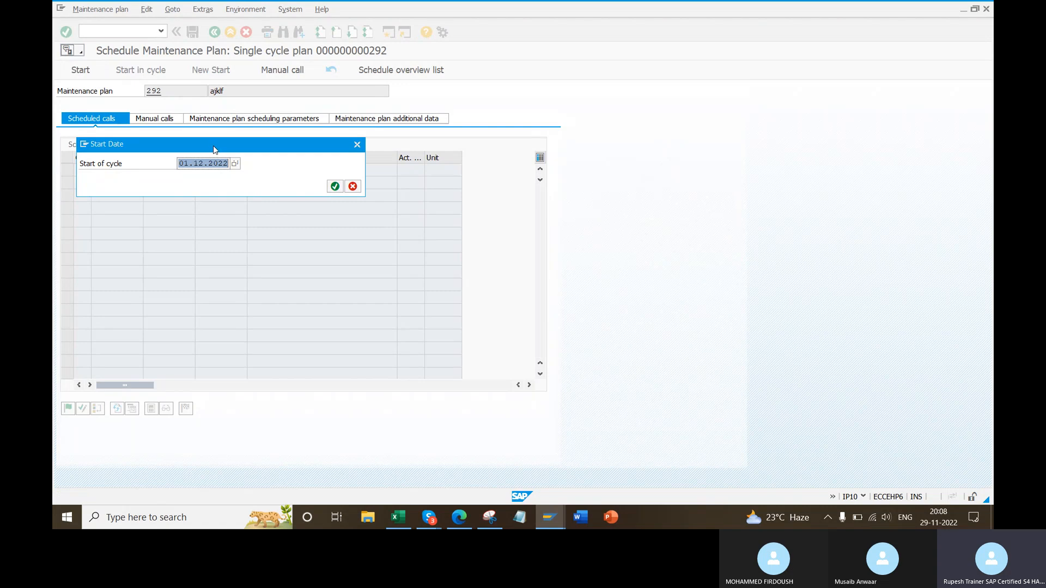
left_click_drag(213, 150, 387, 168)
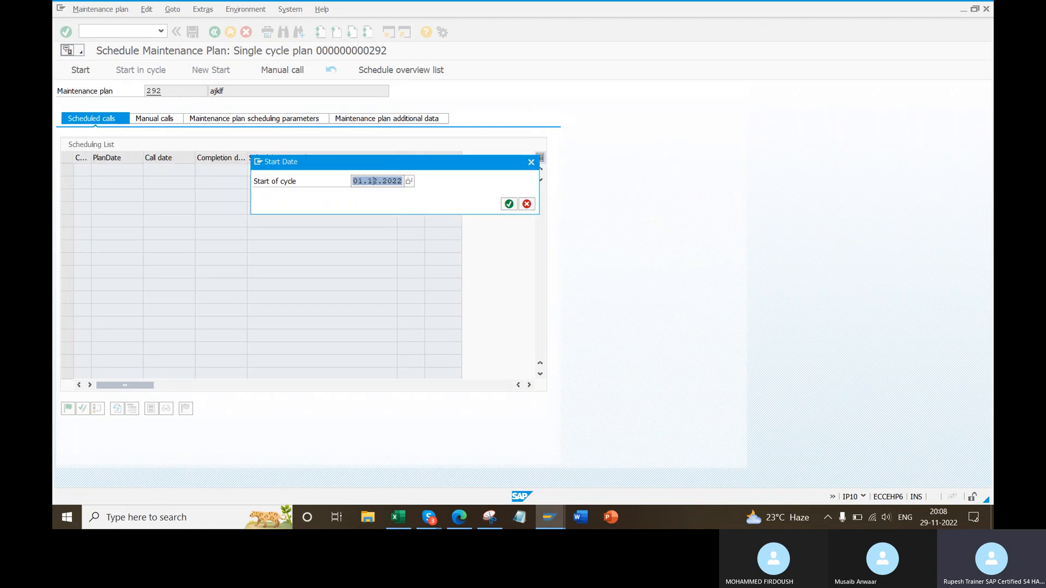
left_click(507, 204)
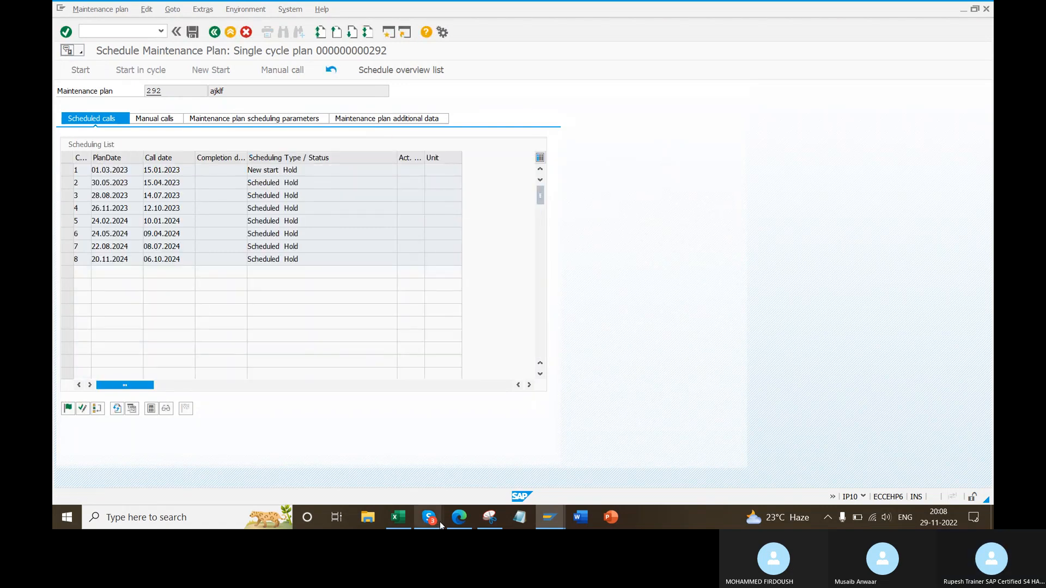
- Switch to Excel to review the 90 days work date and 45 day planning entries, and compare them with the first call date in SAP
left_click(398, 517)
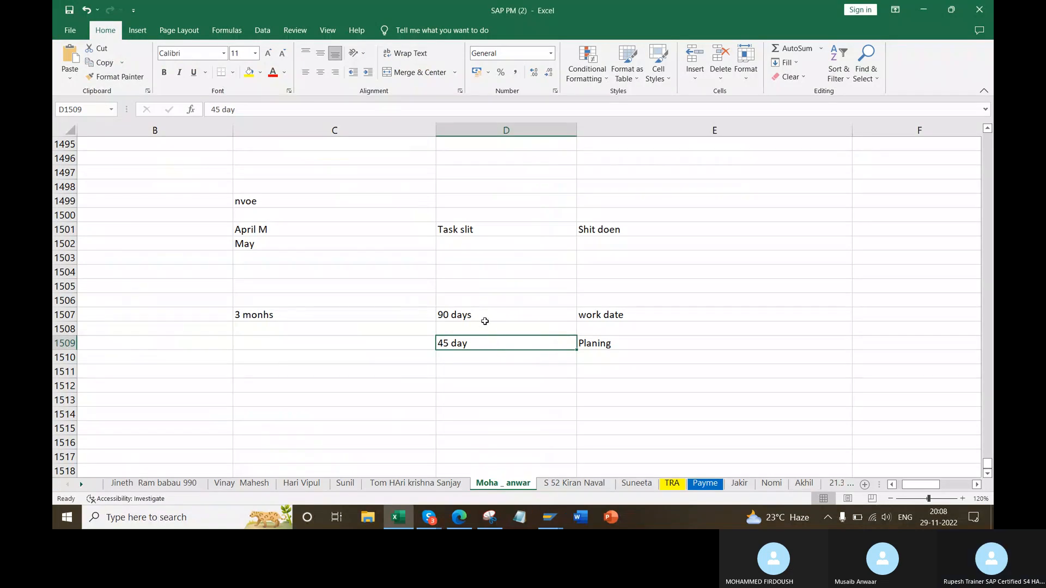
left_click(624, 339)
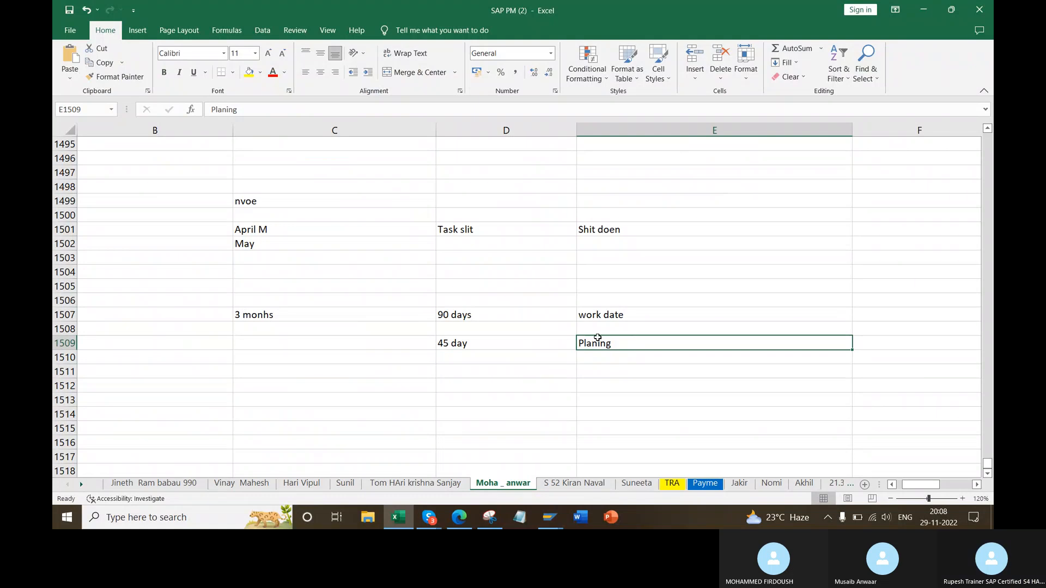
left_click_drag(472, 314, 608, 314)
key("alt+Tab")
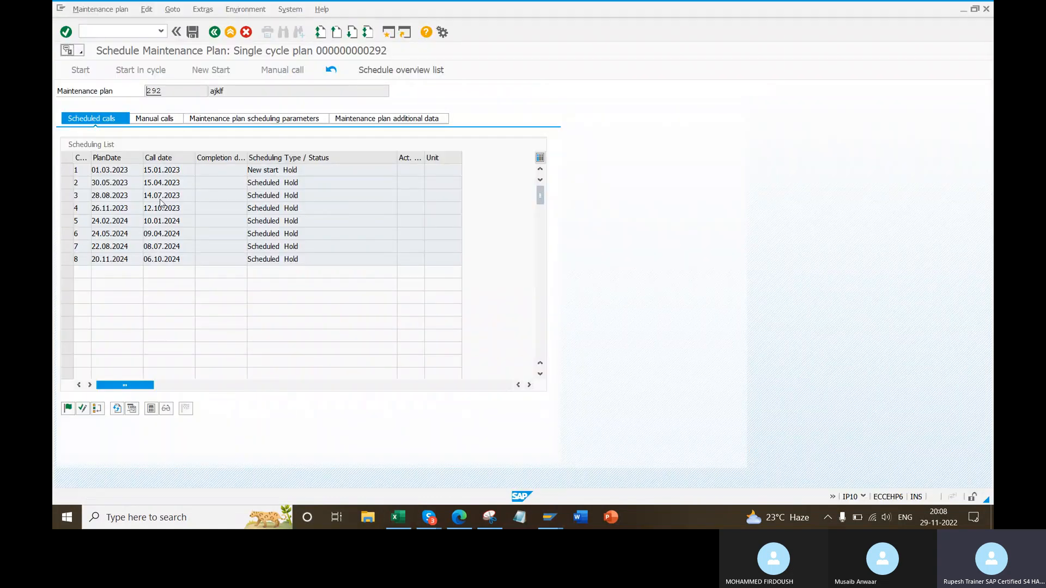
left_click_drag(180, 170, 150, 170)
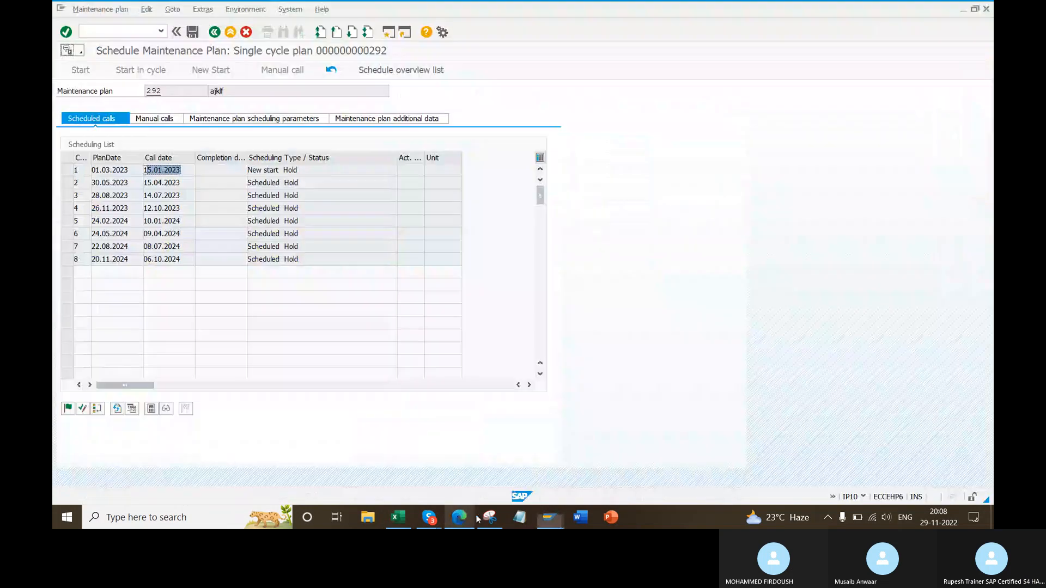
- Switch to the Snipping Tool capture, circle the start of cycle date with the yellow highlighter, and return to SAP
left_click(490, 517)
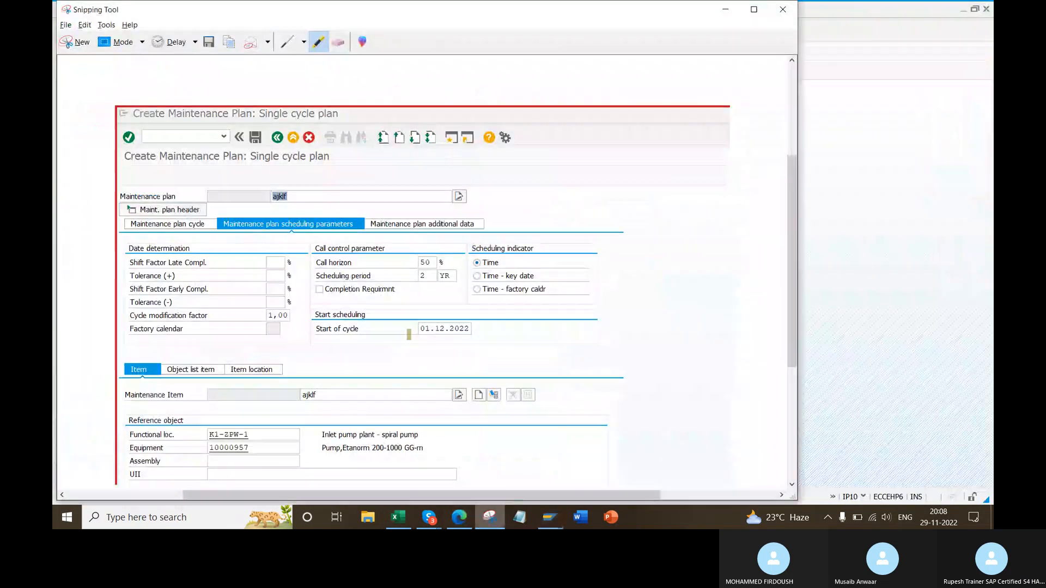
mouse_move(418, 353)
left_mouse_down()
mouse_move(481, 313)
mouse_move(416, 354)
left_mouse_up()
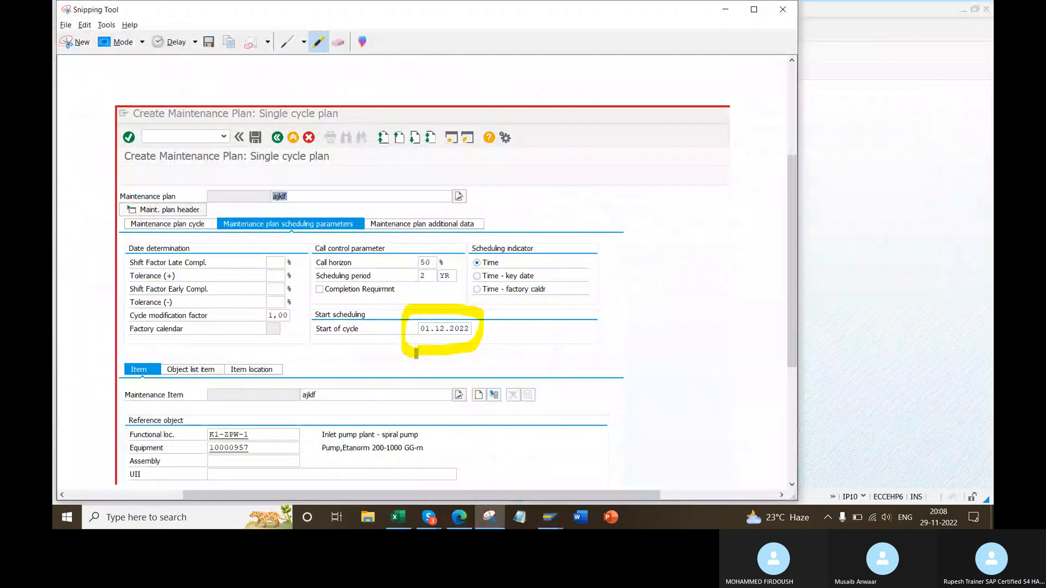
left_click(872, 288)
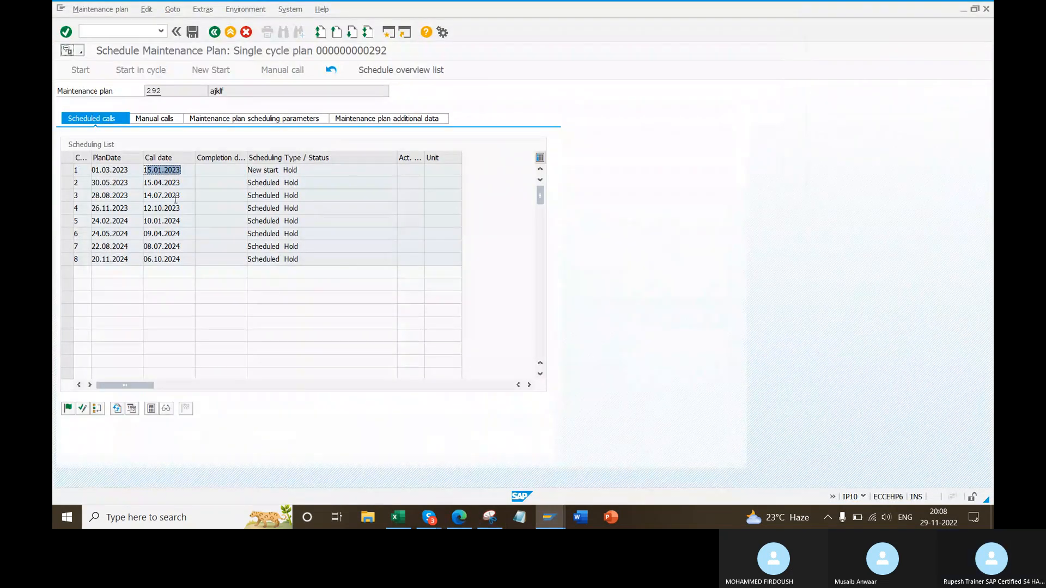
- Compare the first call's plan date and call date with the start of cycle in the captured screenshot
left_click_drag(184, 171, 89, 173)
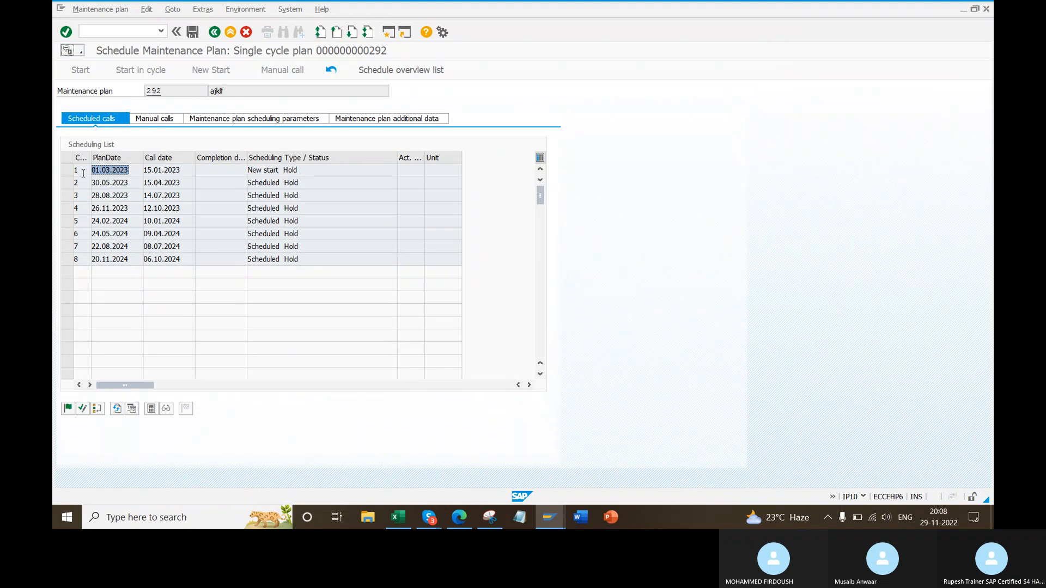
key("alt+Tab")
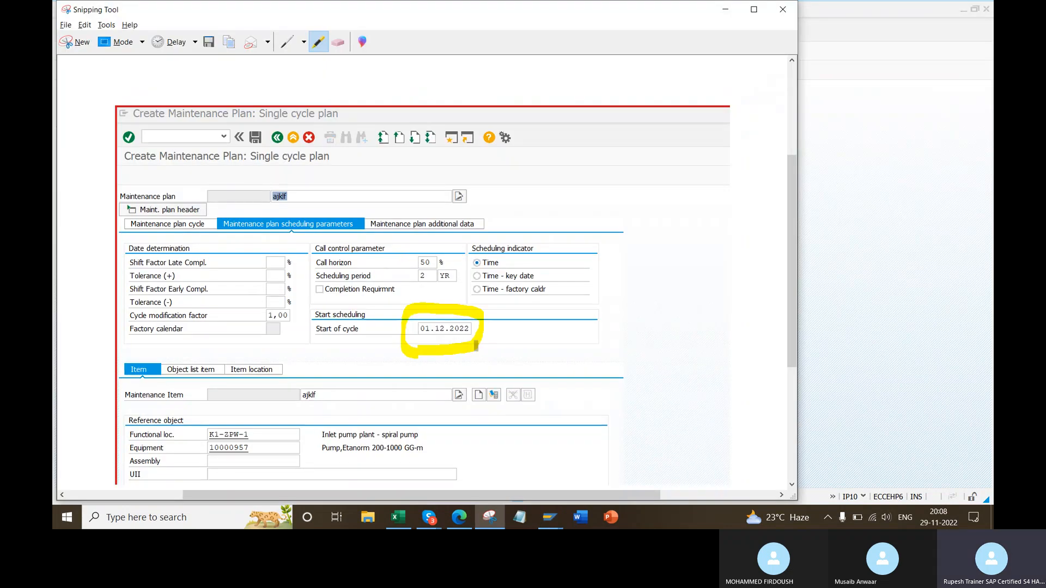
key("alt+Tab")
left_click(125, 172)
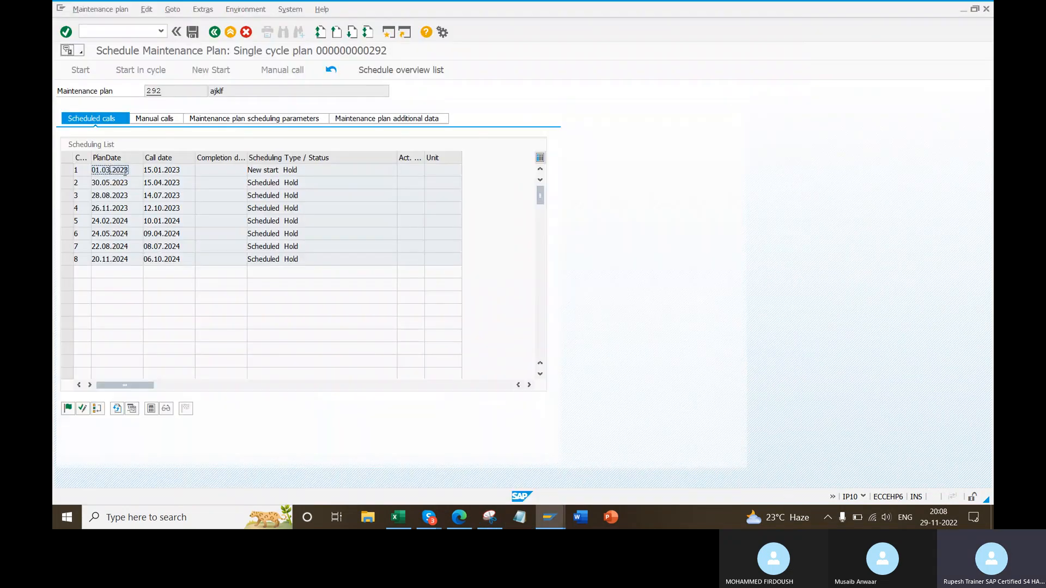
left_click_drag(132, 172, 91, 170)
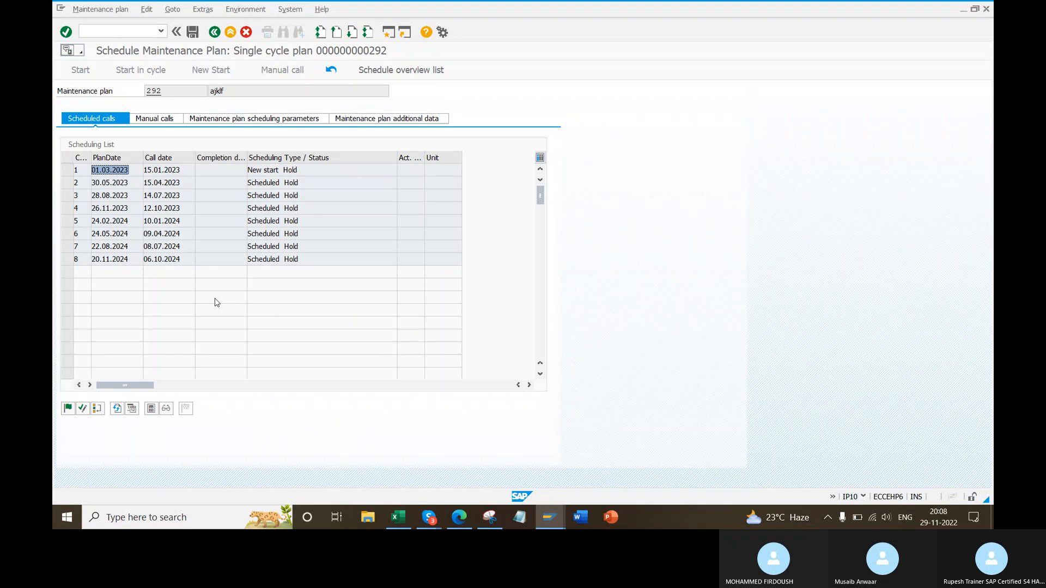
- Capture the scheduling list with the Snipping Tool and mark its call date and plan date columns with the yellow highlighter
left_click(489, 517)
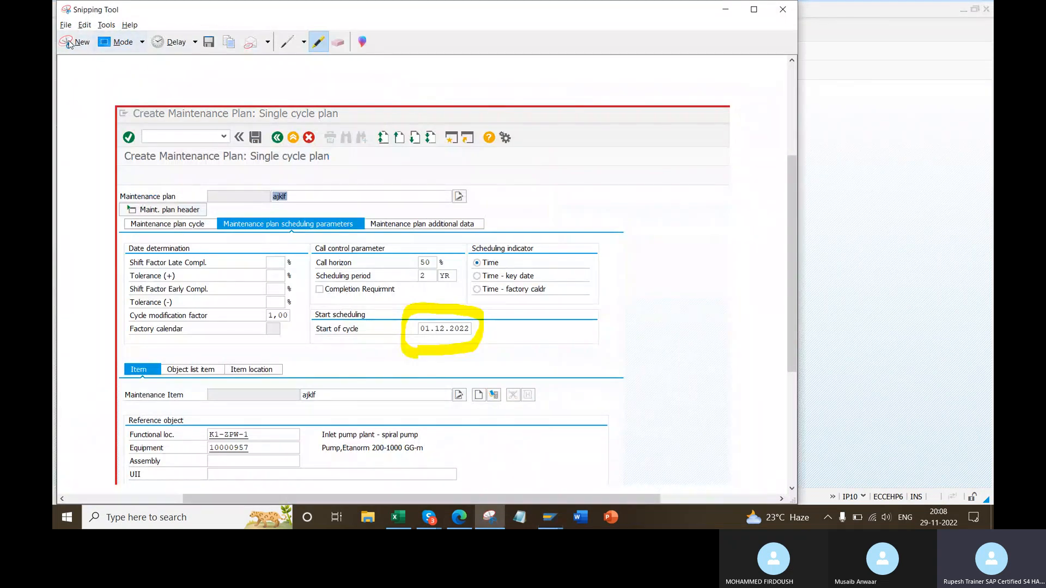
left_click(69, 43)
left_click_drag(55, 80, 406, 402)
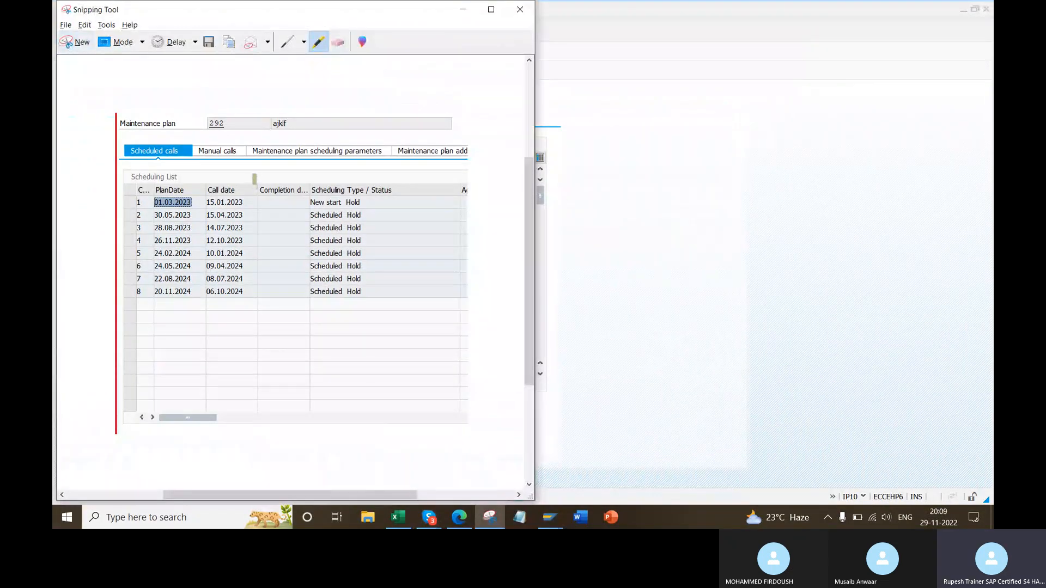
left_click_drag(240, 170, 226, 343)
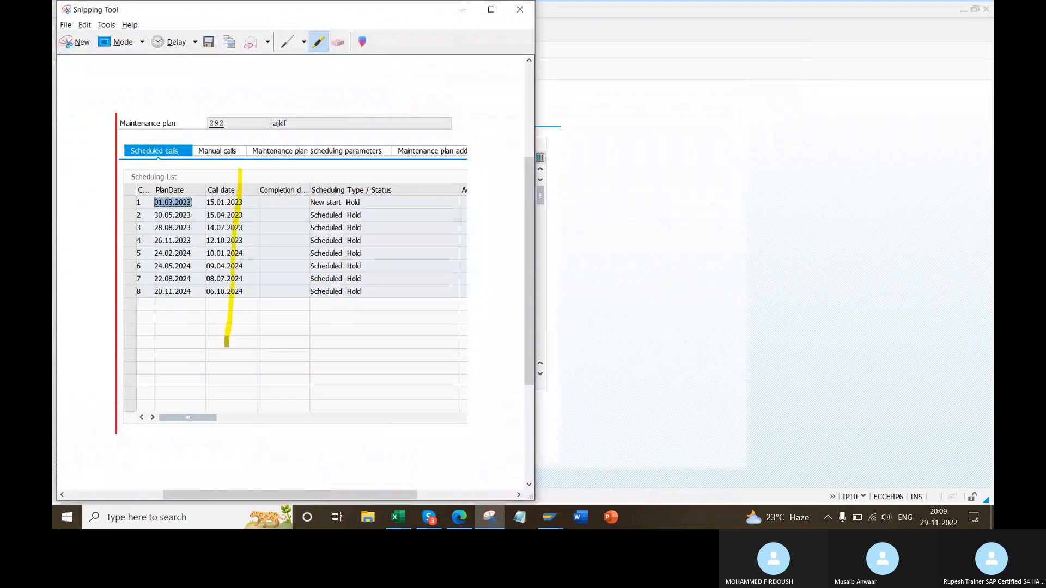
left_click_drag(174, 192, 198, 168)
- Return to SAP, release the first call in the scheduling list, save the schedule despite the cost calculation error, and reopen plan 292
left_click(573, 219)
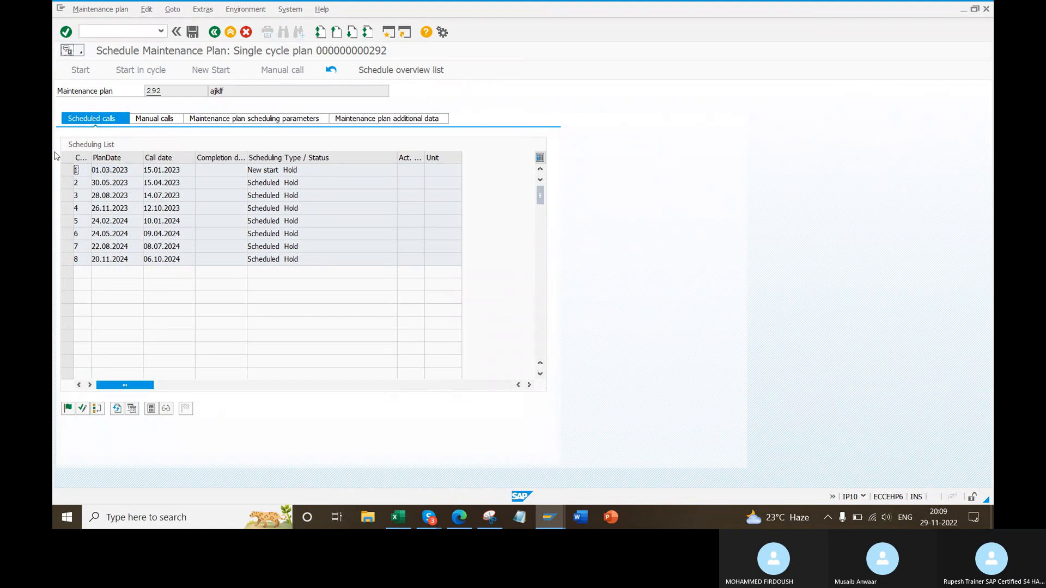
left_click(66, 170)
left_click(69, 411)
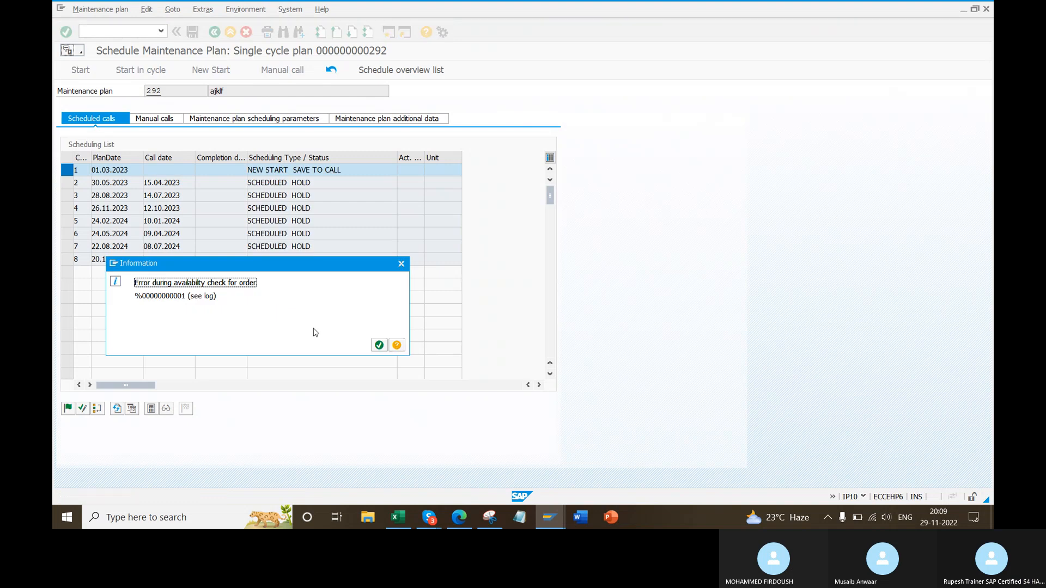
left_click(379, 345)
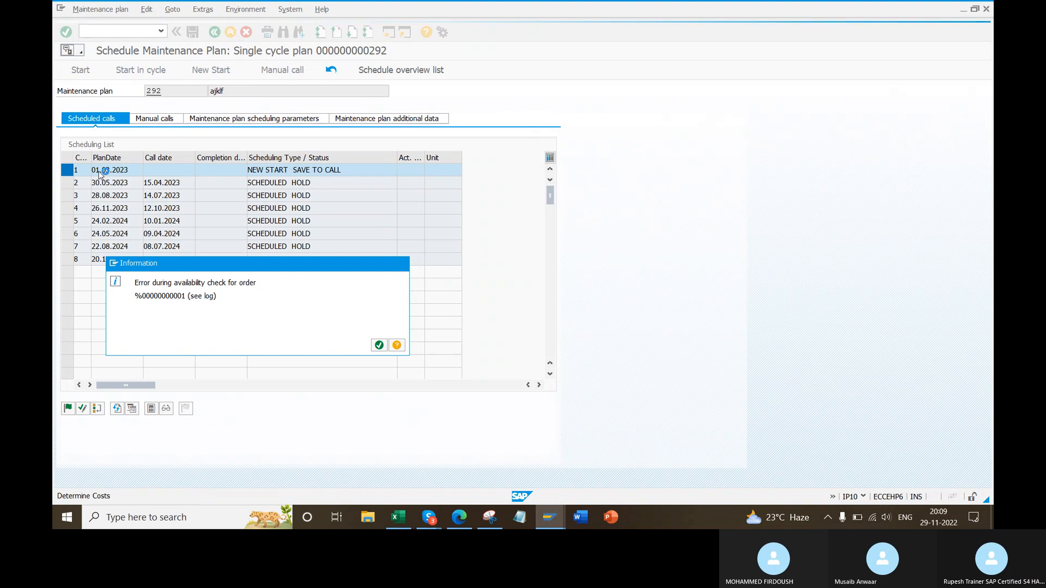
left_click(238, 229)
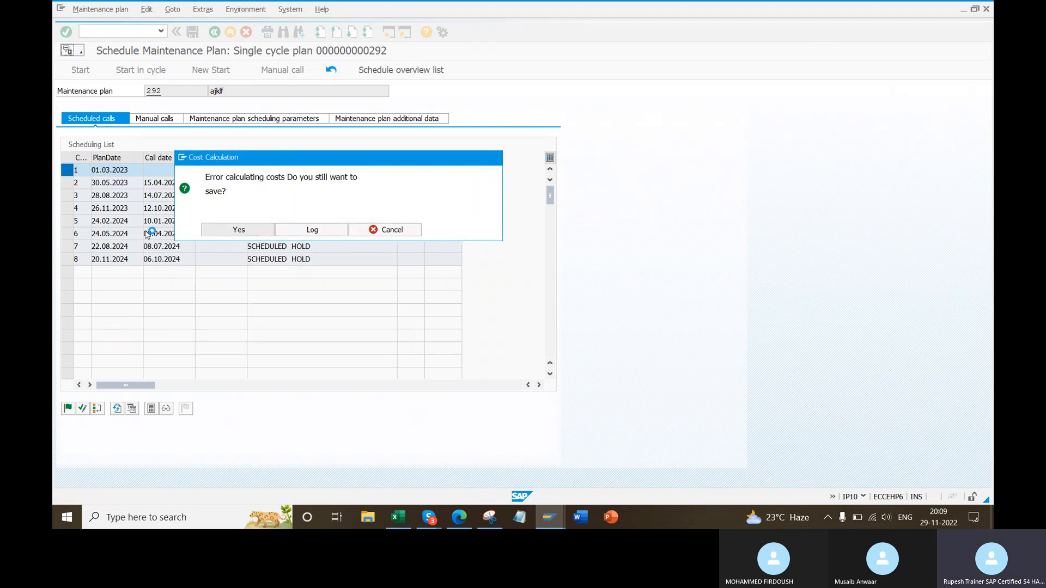
key("Return")
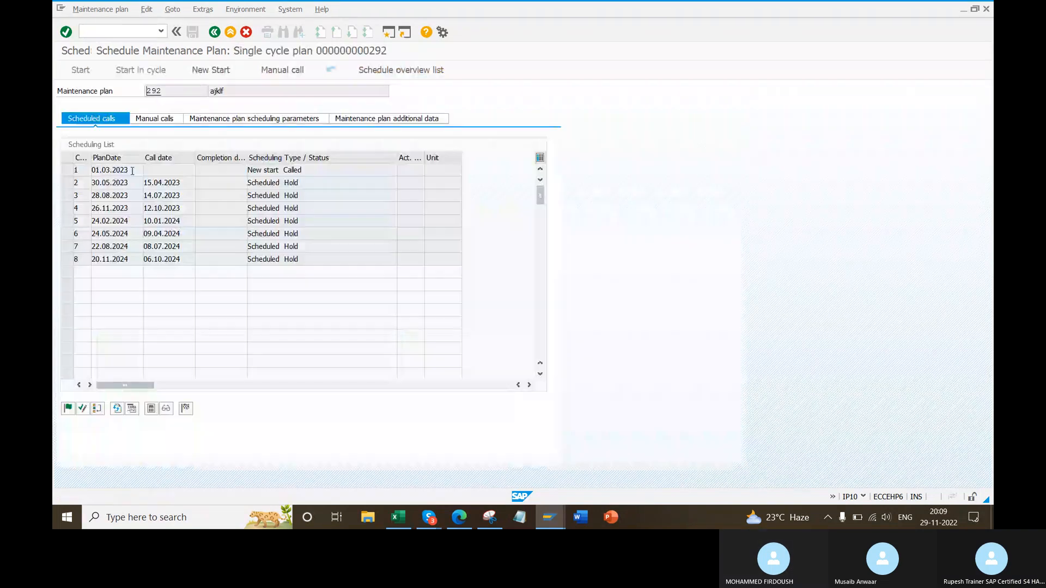
- Display the maintenance order generated for the first call and check its basic start date
left_click(166, 411)
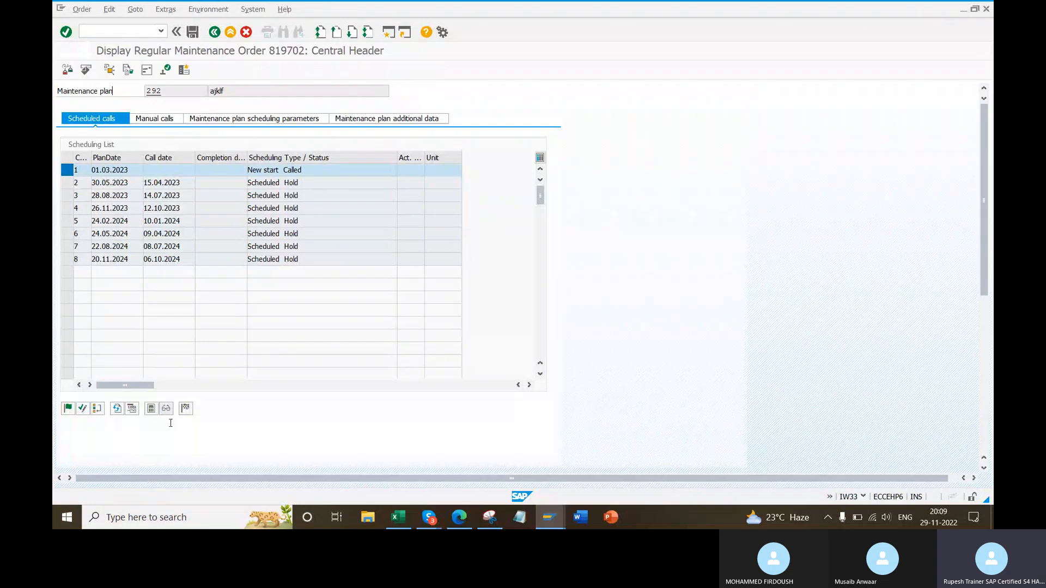
left_click(124, 251)
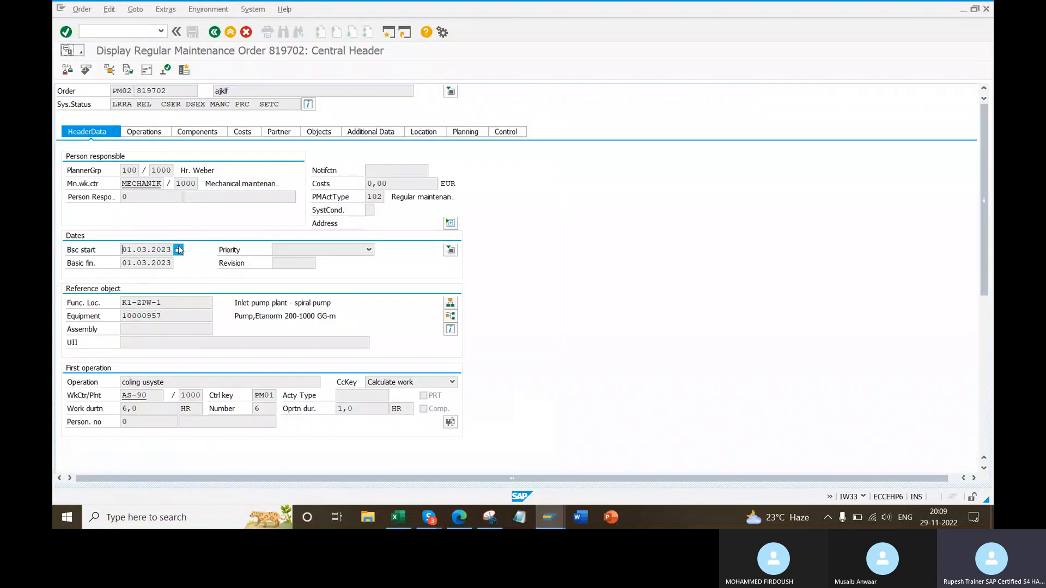
left_click_drag(122, 250, 175, 249)
double_click(175, 249)
left_click_drag(124, 255, 122, 252)
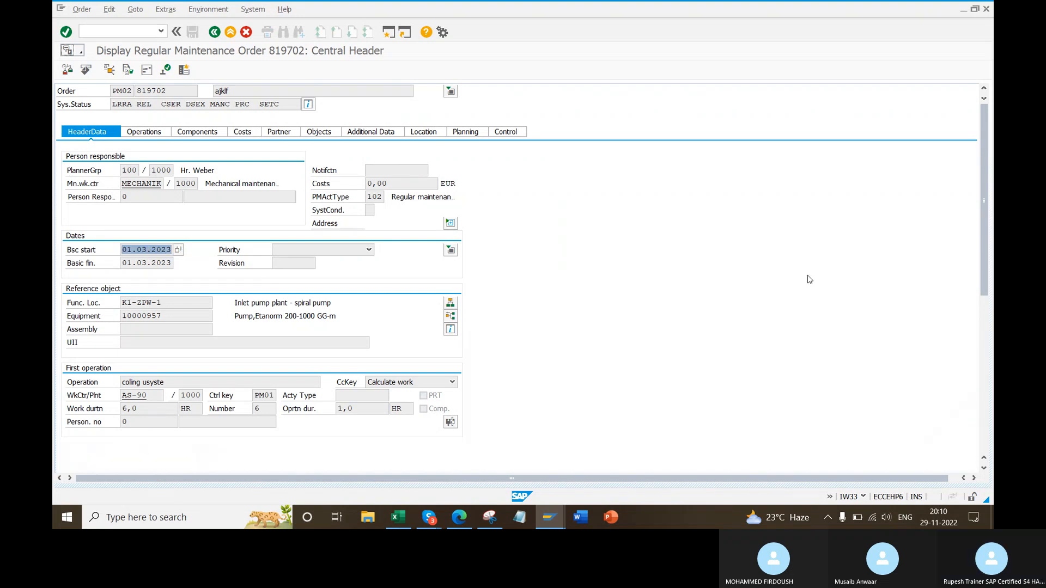
- Go back to the scheduling list and check the first call's plan date against the order's start date
right_click(856, 195)
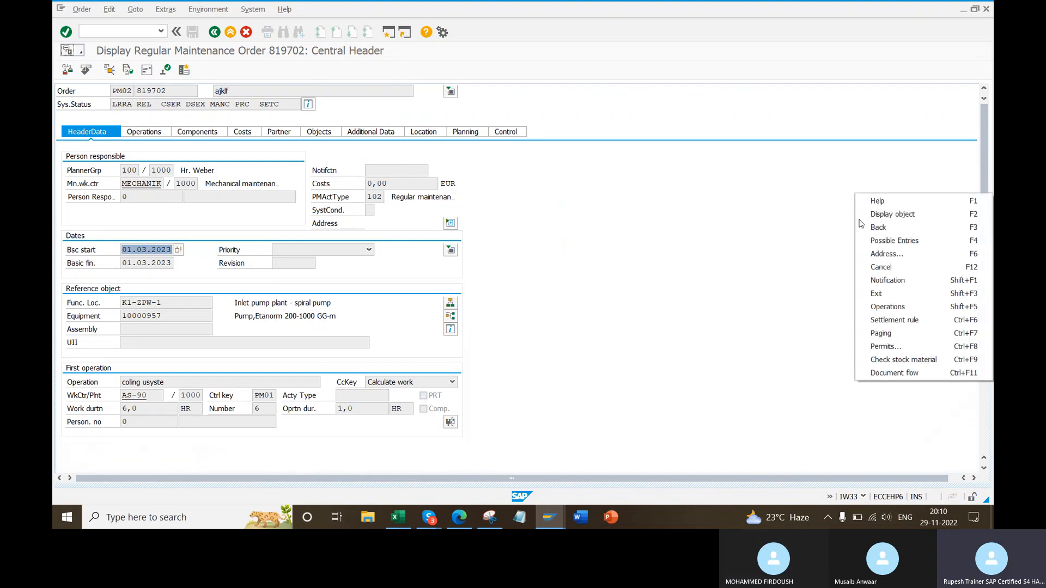
left_click(871, 226)
left_click_drag(133, 168, 89, 171)
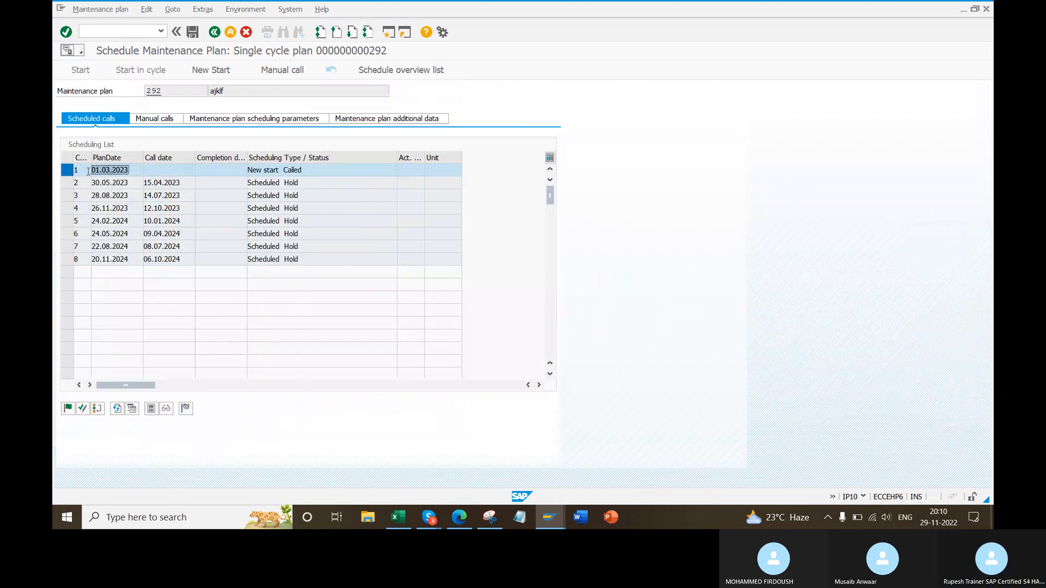
- Switch to the Excel notes and enter 54 in cell D1511, below the 45 day entry
left_click(158, 170)
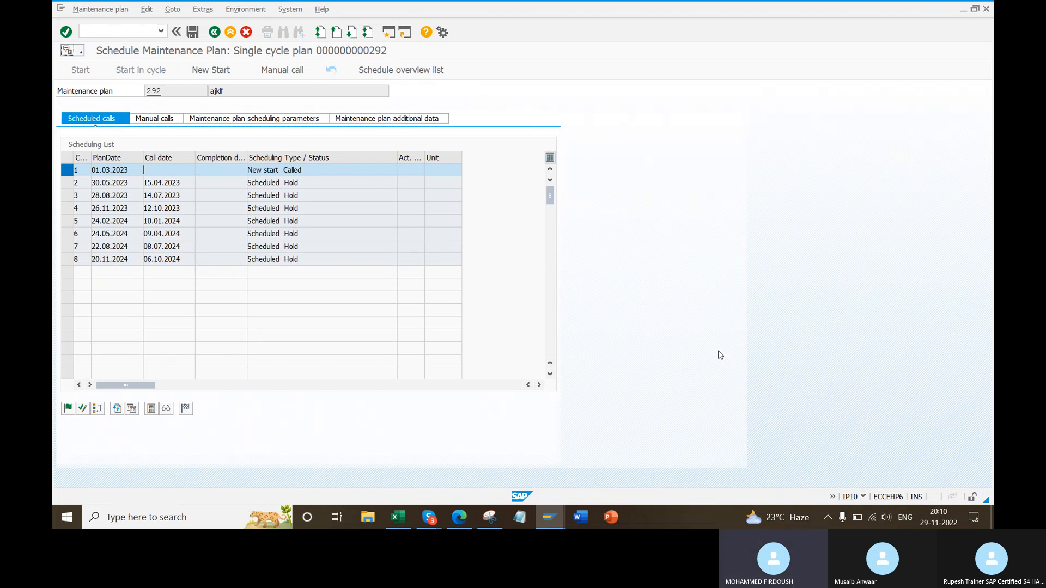
left_click(398, 517)
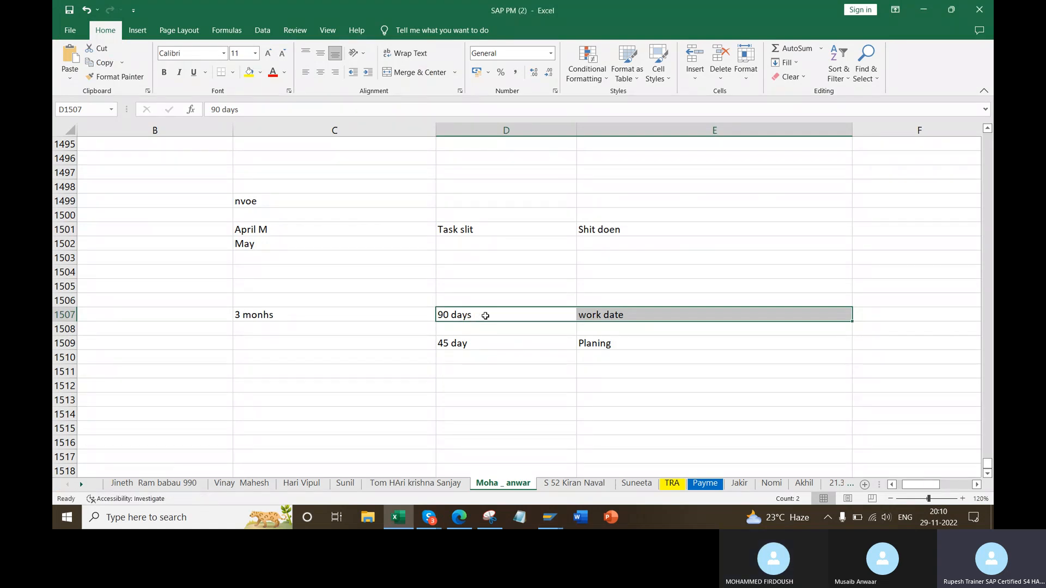
left_click(480, 349)
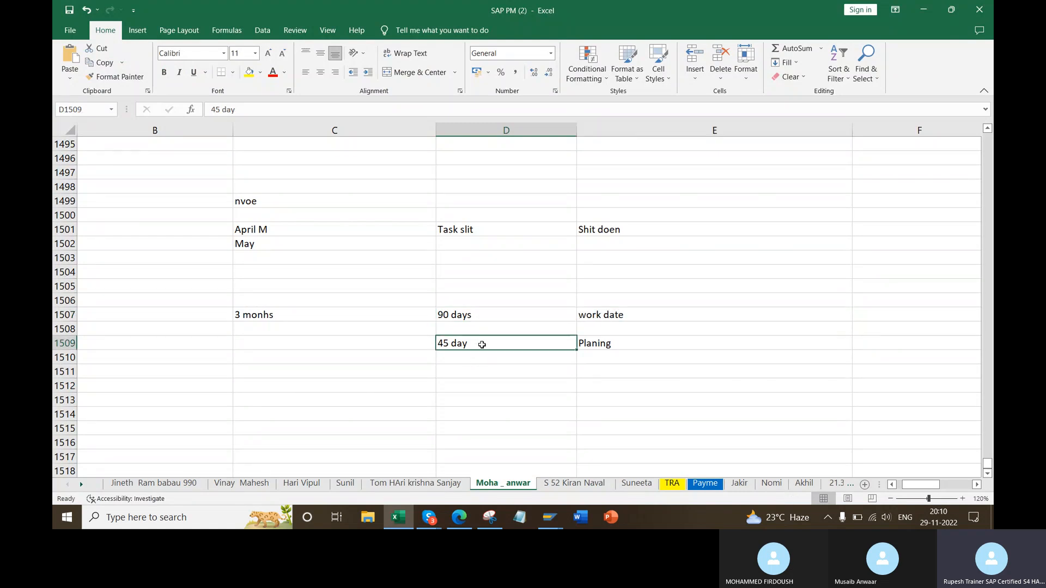
left_click(474, 371)
type("34")
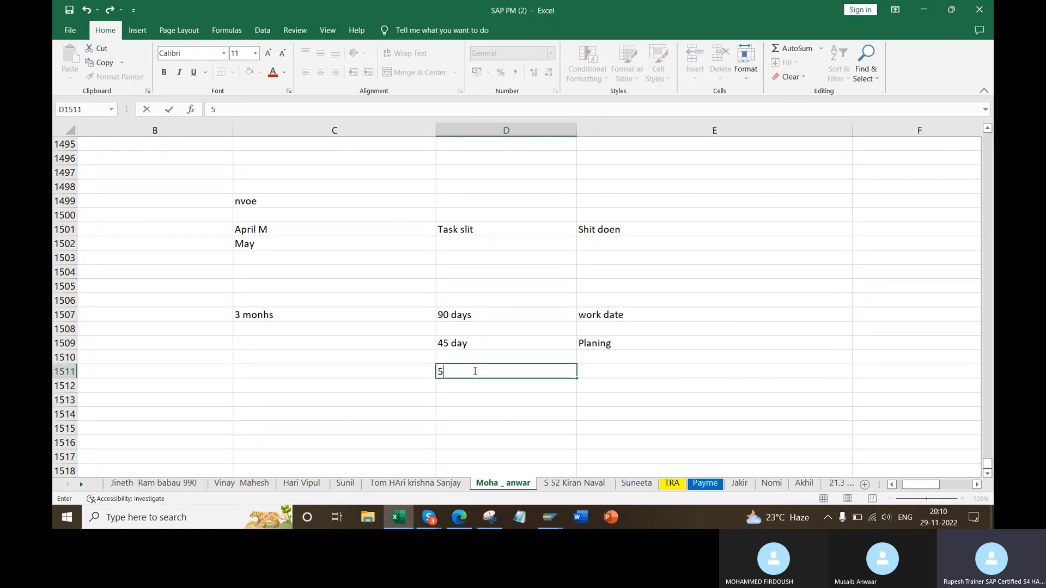
key("Return")
- Recheck the SAP scheduling list, return to Excel, and enter Dec 1 in C1513 with 90 day beside it in D1513
key("alt+Tab")
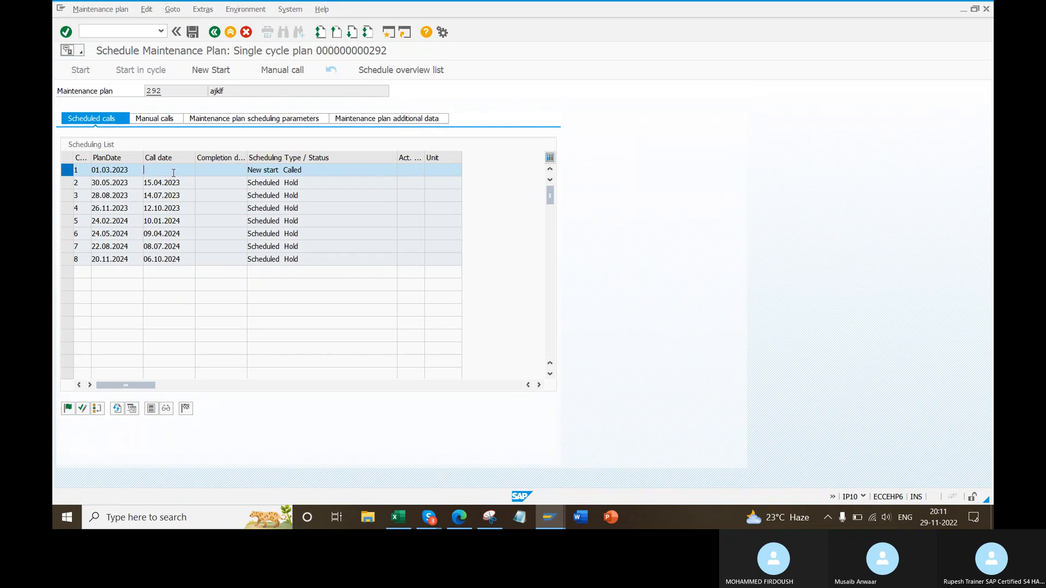
key("alt+Tab")
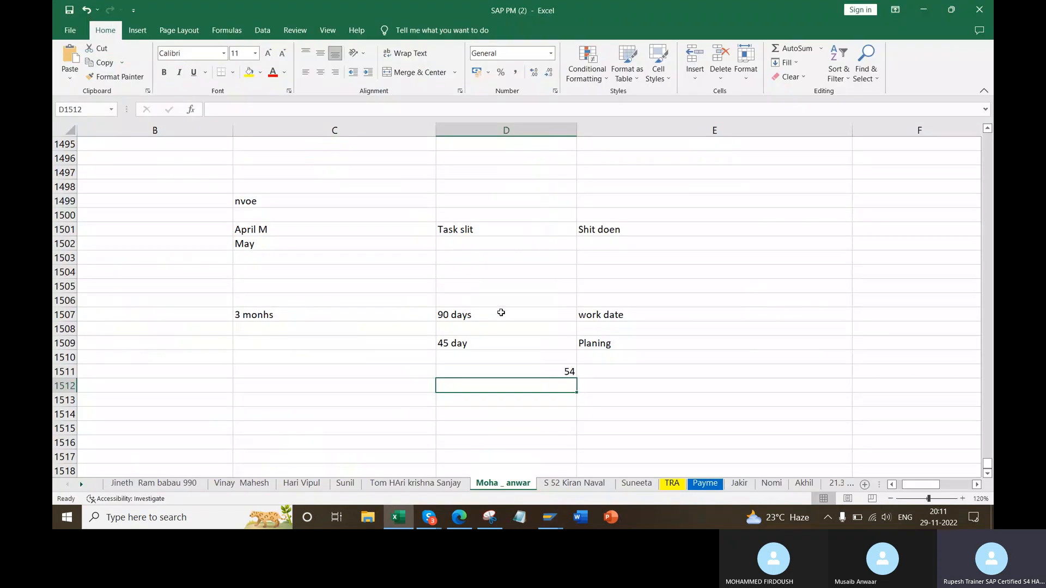
left_click(385, 400)
type("De")
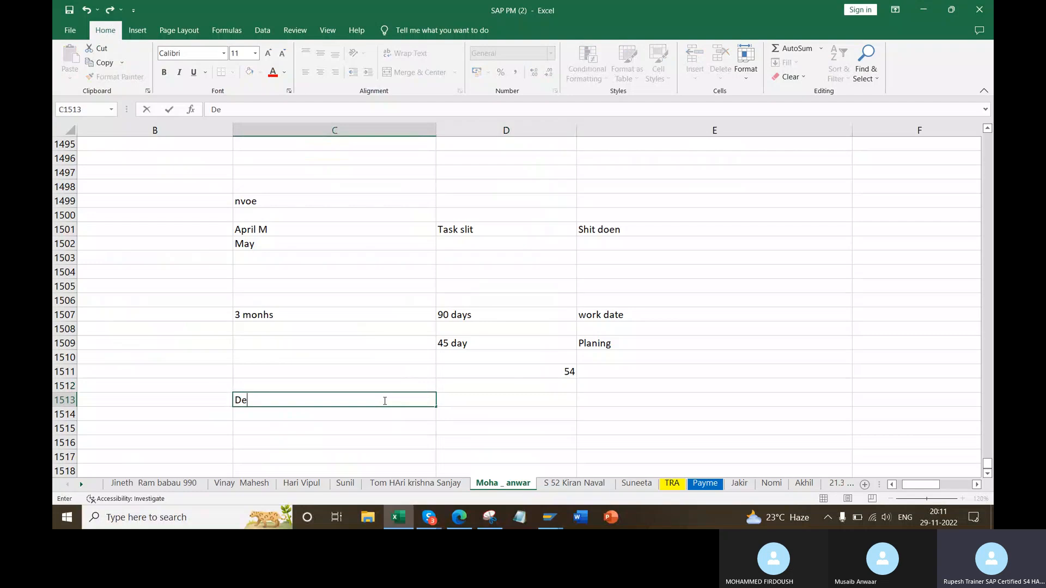
type("c q")
key("BackSpace")
type("1")
key("Tab")
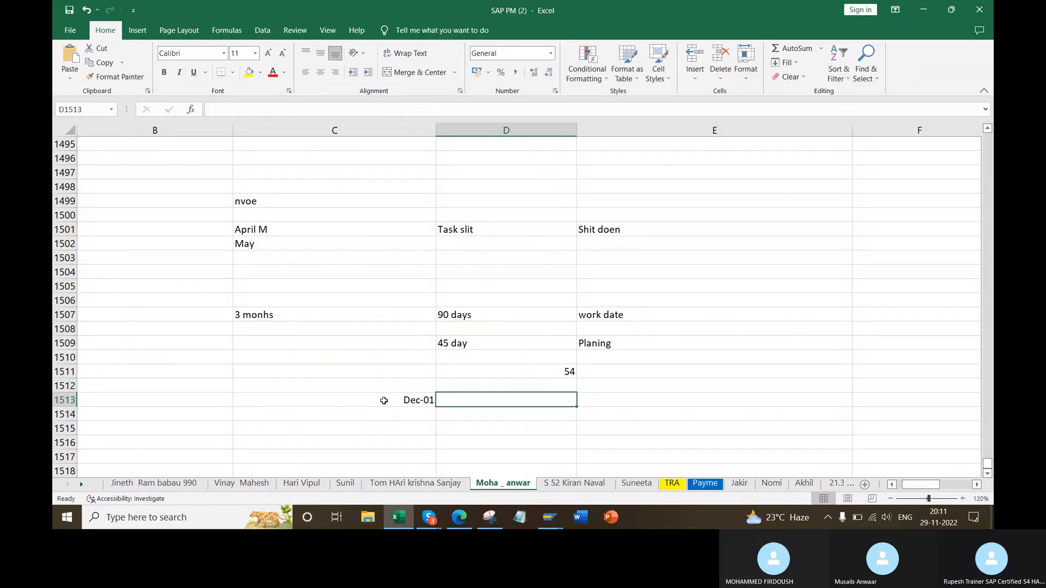
type("90 day")
key("ctrl+Return")
key("Return")
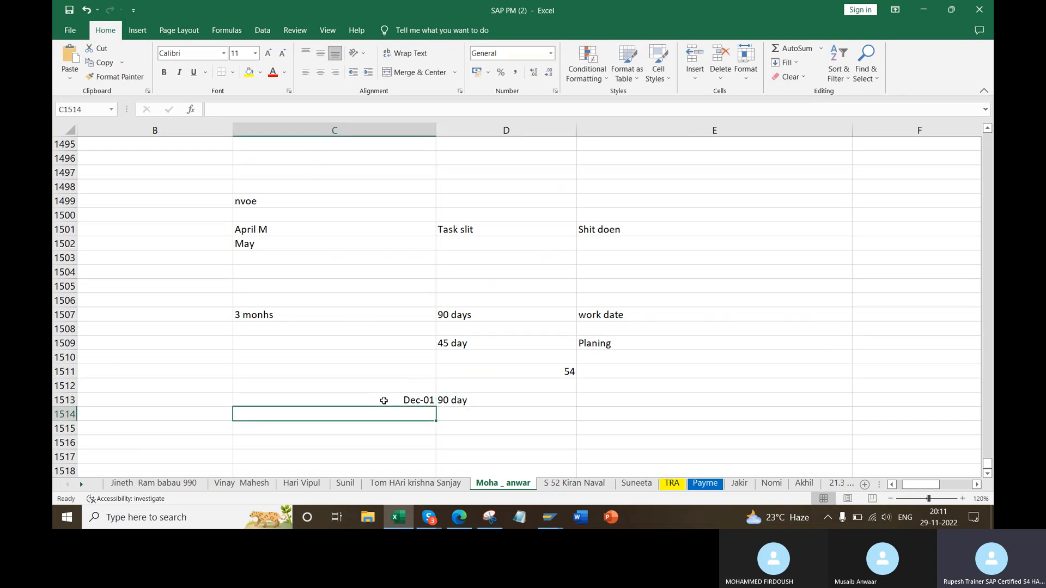
- Enter Mar 1 in C1515 and label it Plan date in B1515
key("Return")
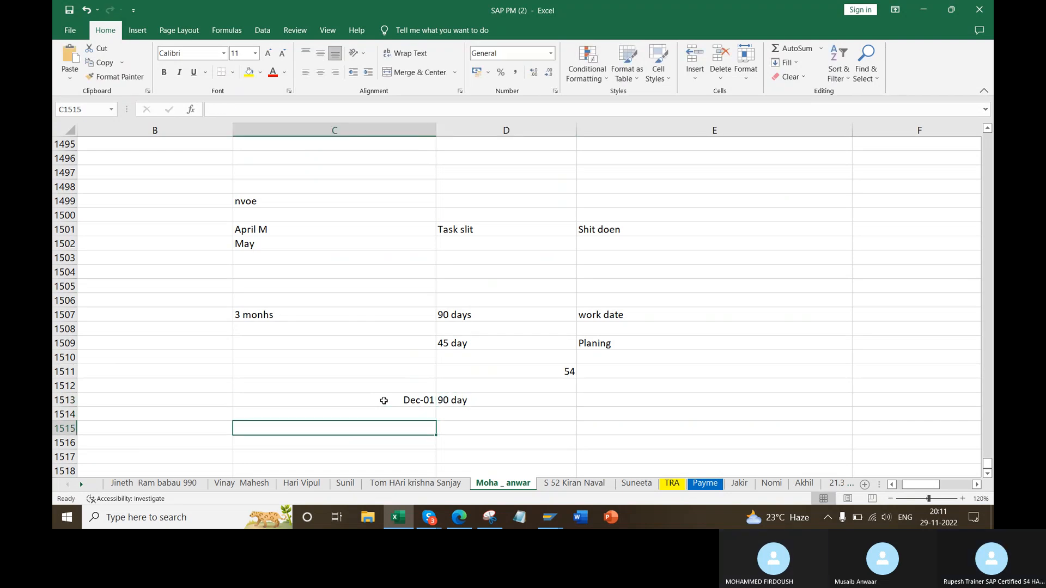
type("Marc 1")
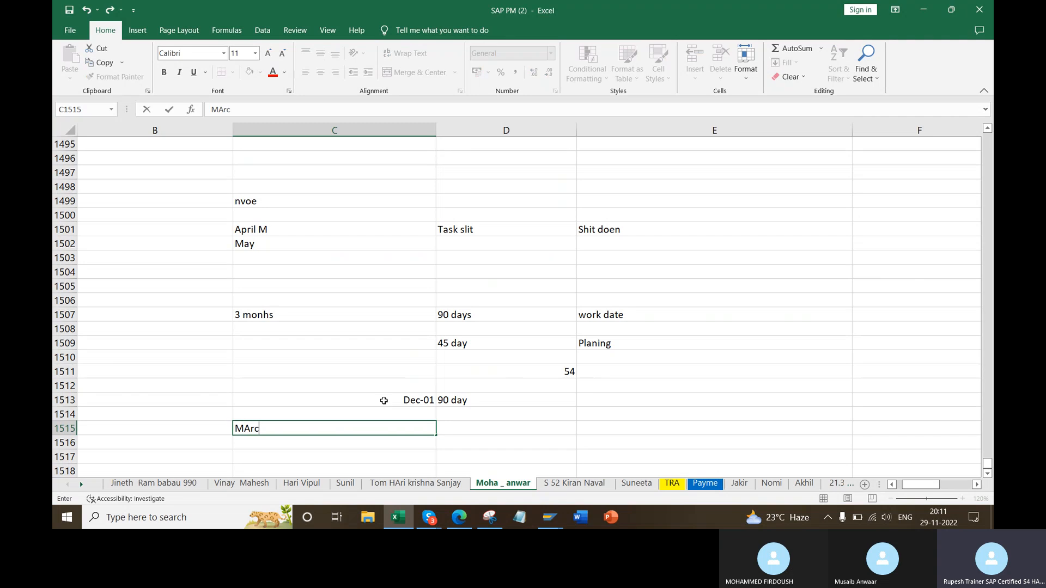
key("Left")
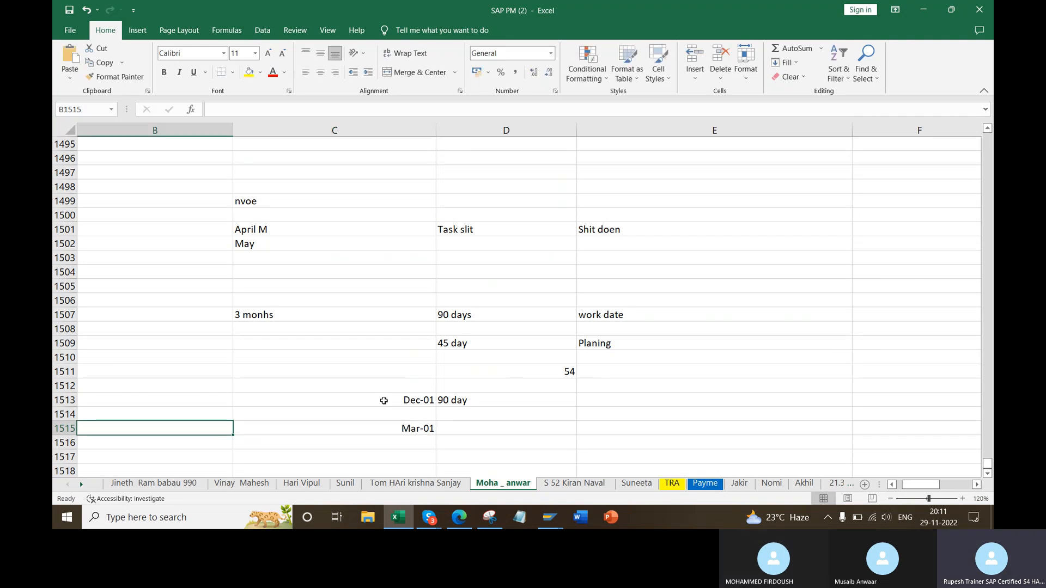
type("Plan")
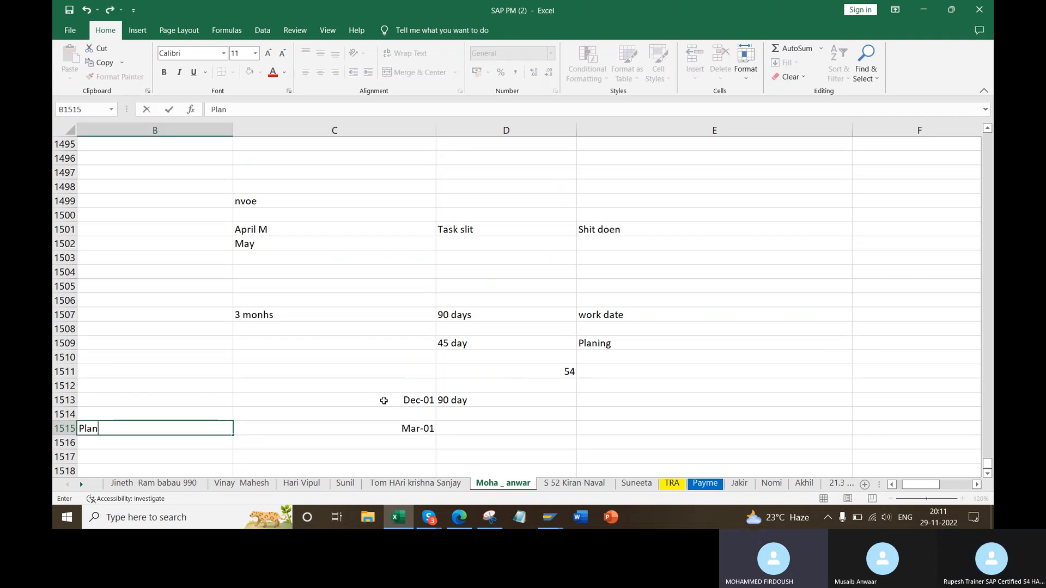
type(" date")
key("Return")
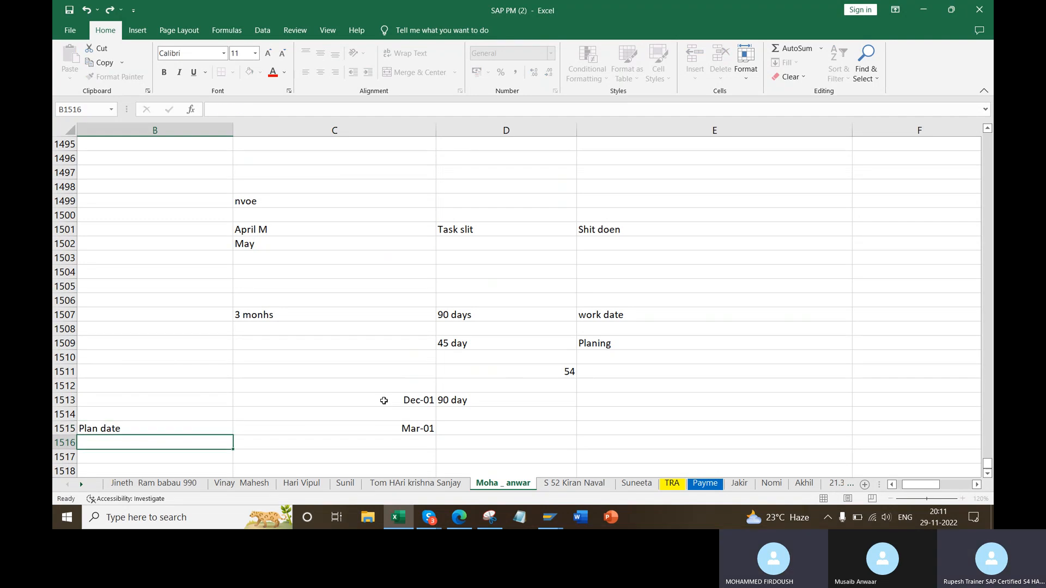
- Fill row 1519 with 50% in column C, Jan 15 in column D and 45 days in column E
left_click(483, 402)
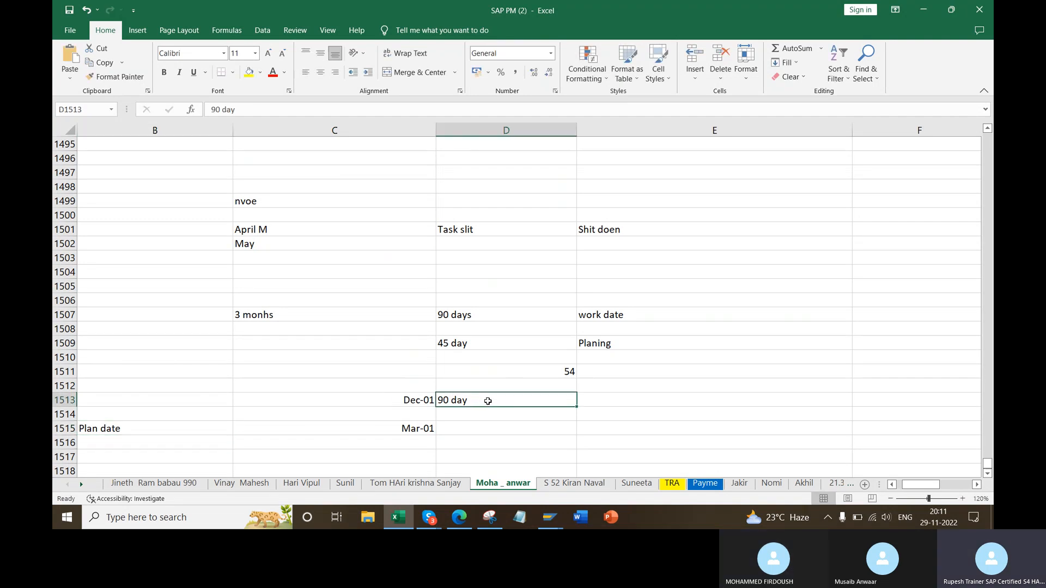
scroll(498, 400, "down", 2)
left_click(388, 394)
type("50%")
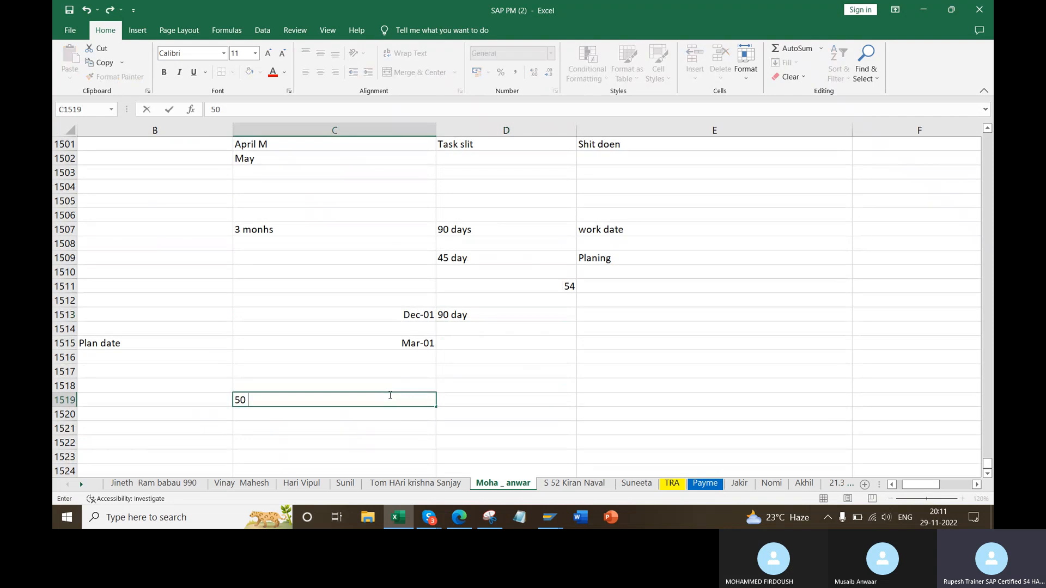
key("Tab")
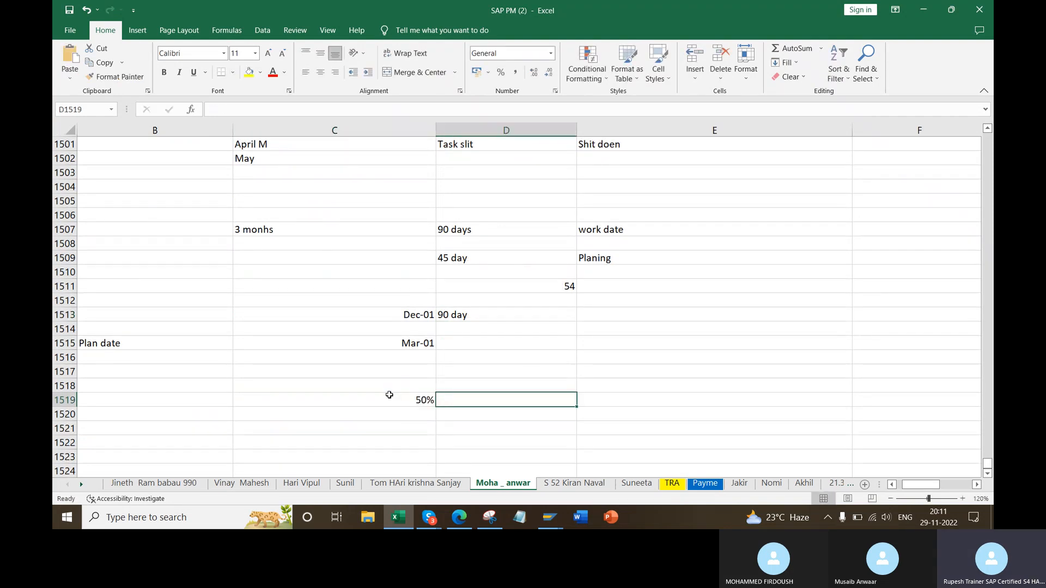
type("Jan 15")
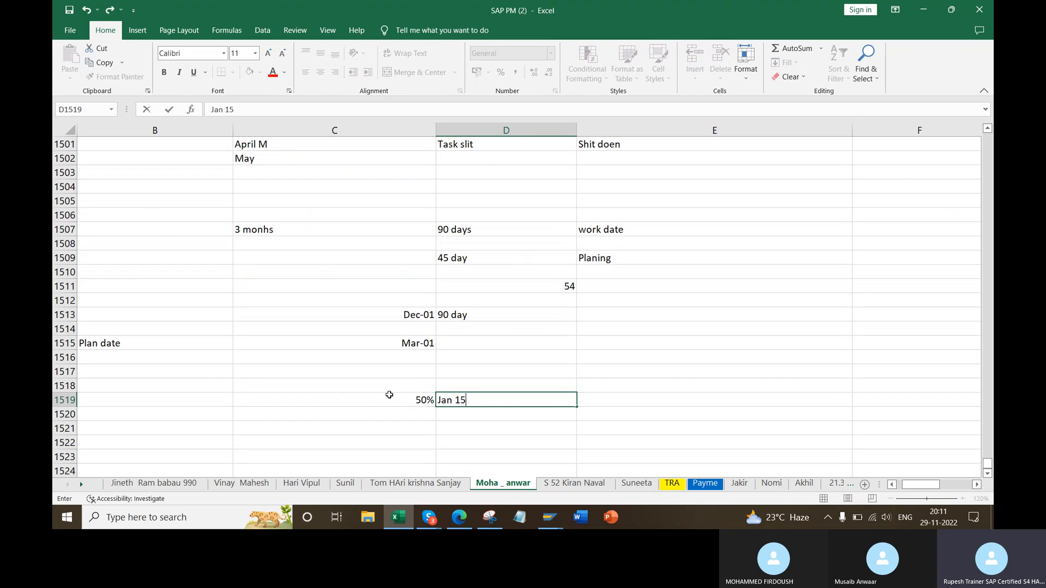
key("Tab")
type("45 days")
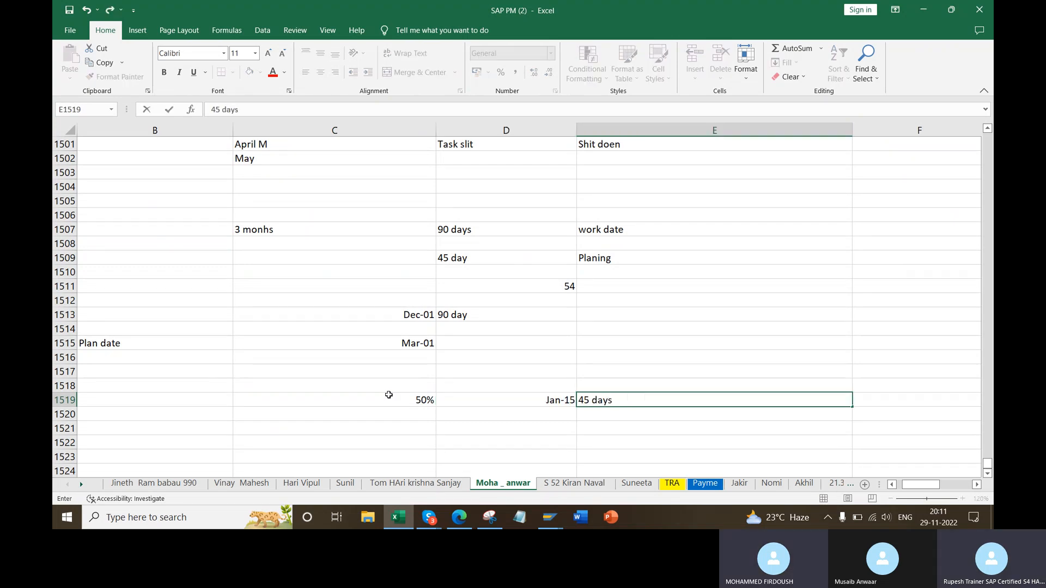
- Fill row 1520 with 60% in column C, Jan 24 in column D and 54dats in column E
left_click(381, 319)
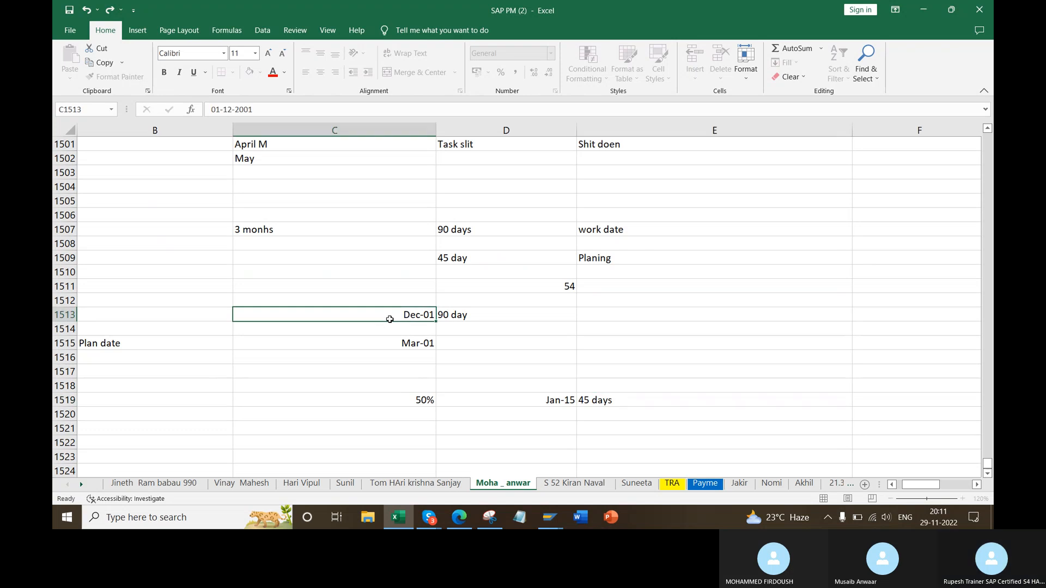
left_click(412, 416)
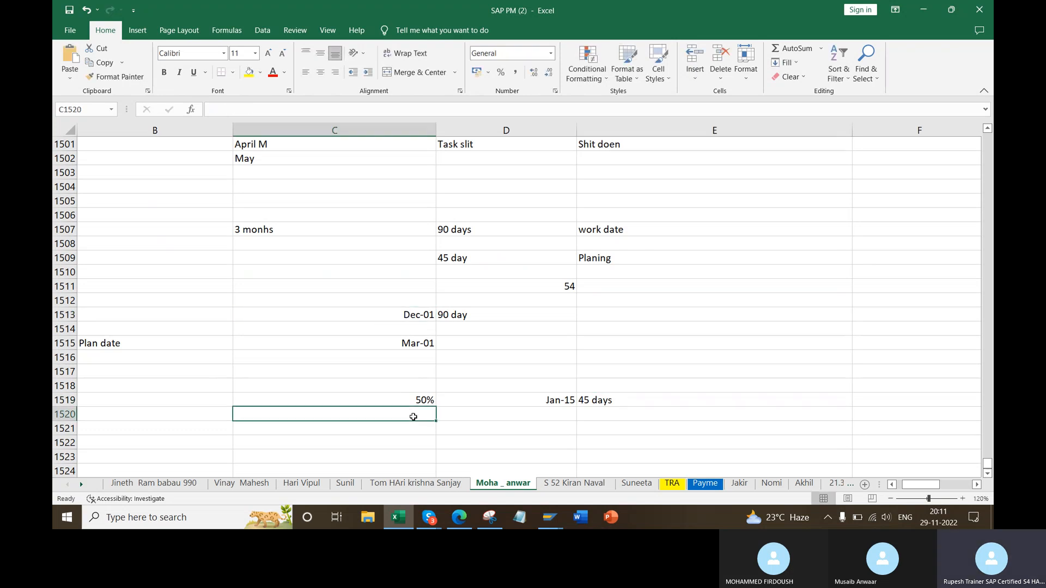
type("6 ")
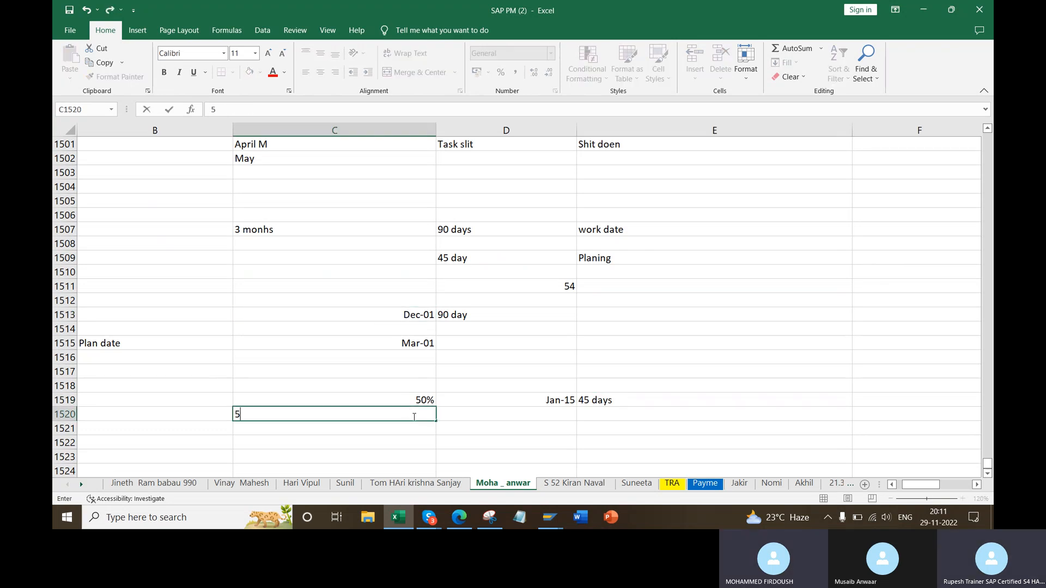
type("0%")
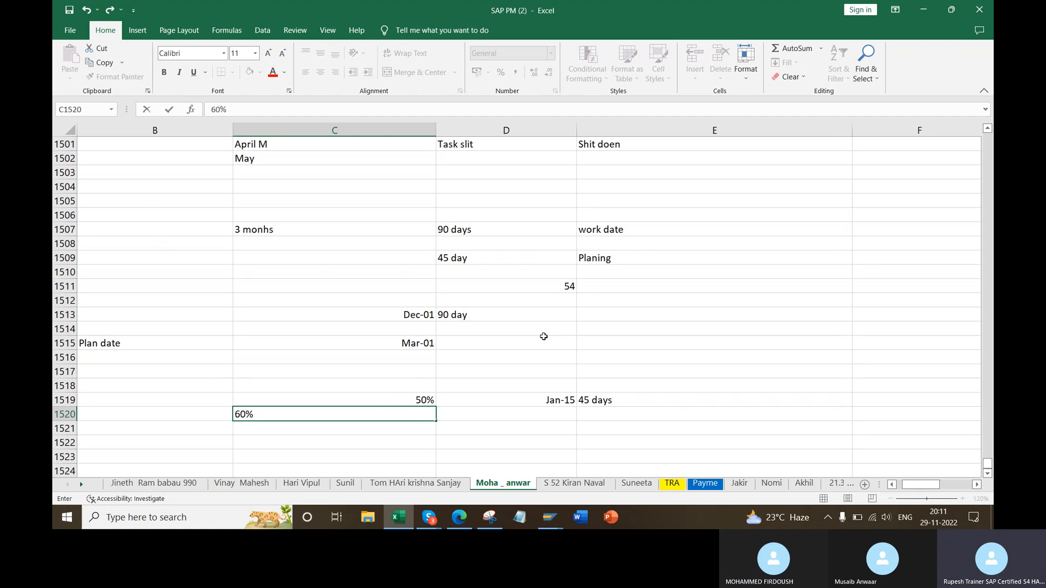
left_click(479, 316)
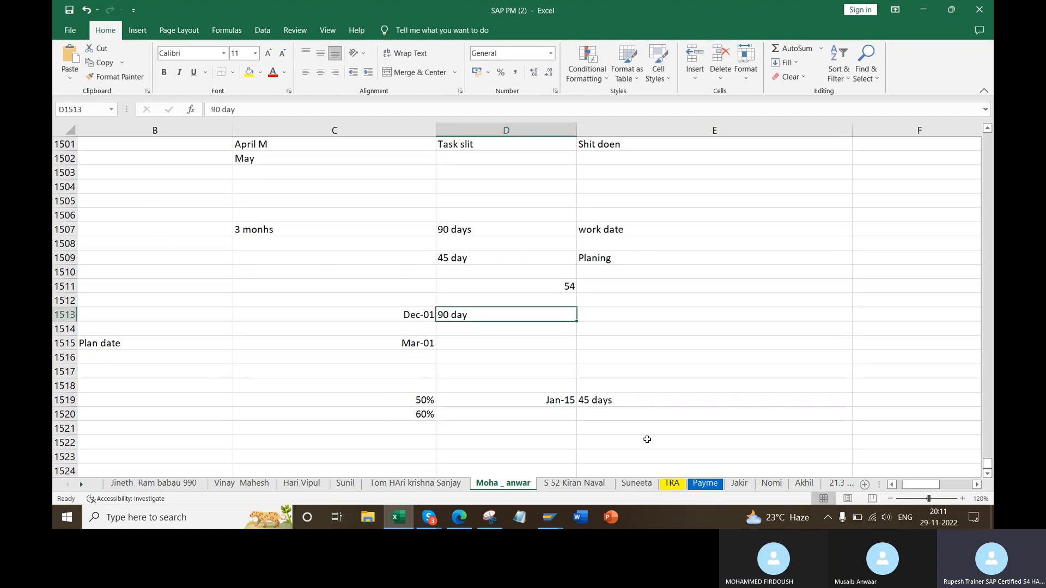
left_click(630, 412)
type("54dats")
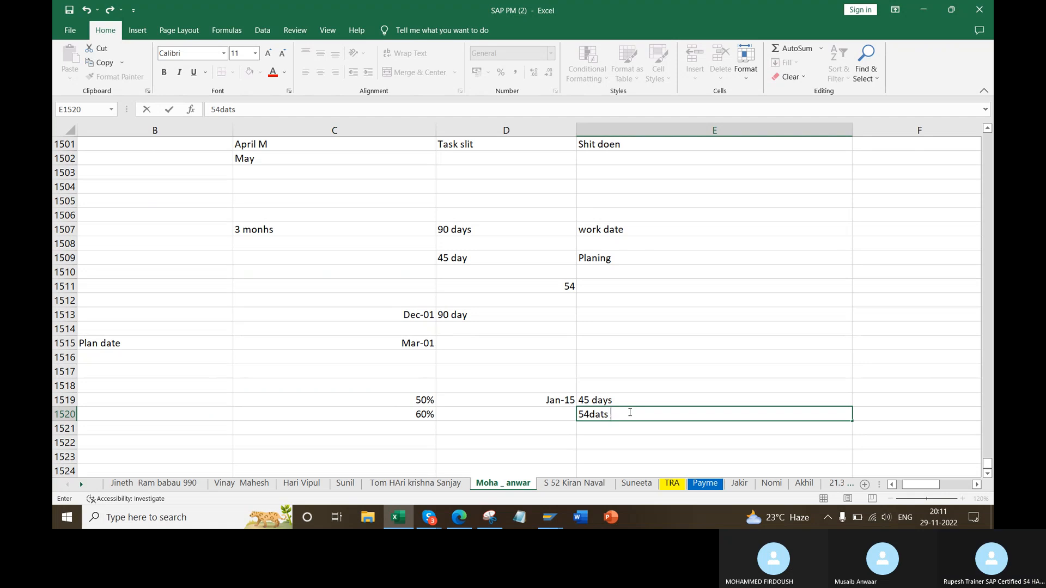
key("Return")
left_click(542, 415)
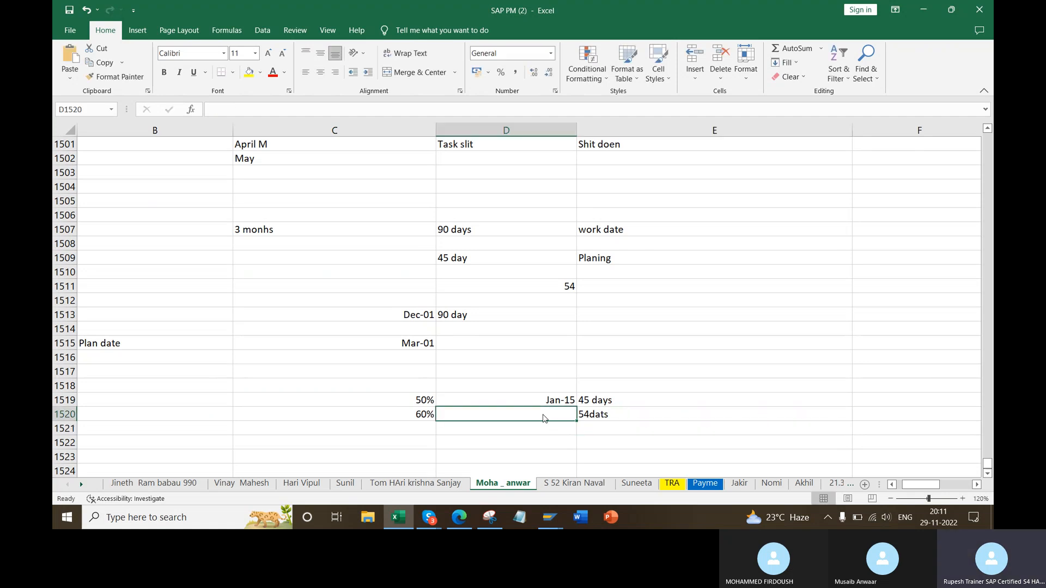
type("Jan")
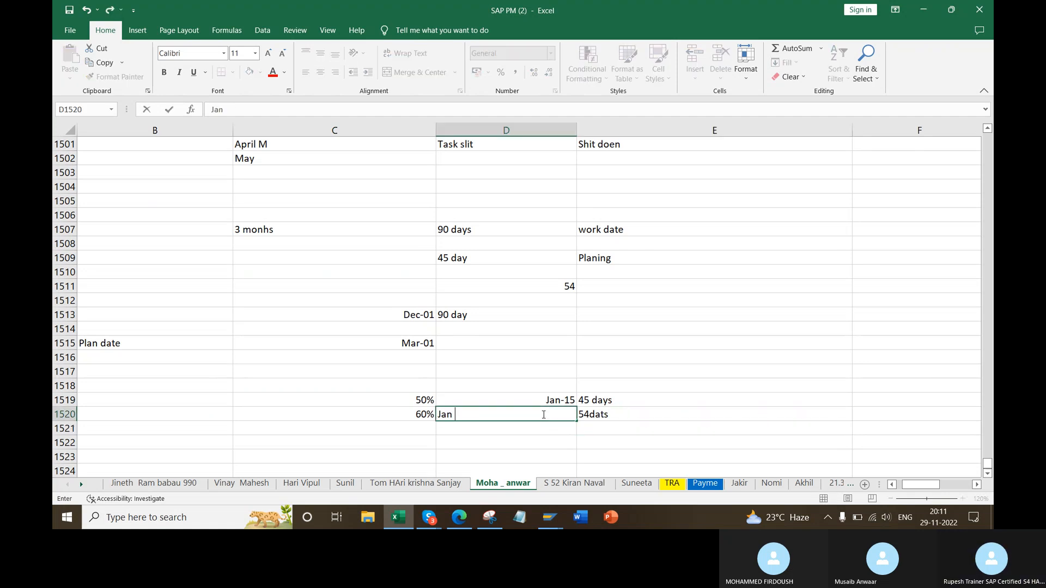
type(" 24")
key("Return")
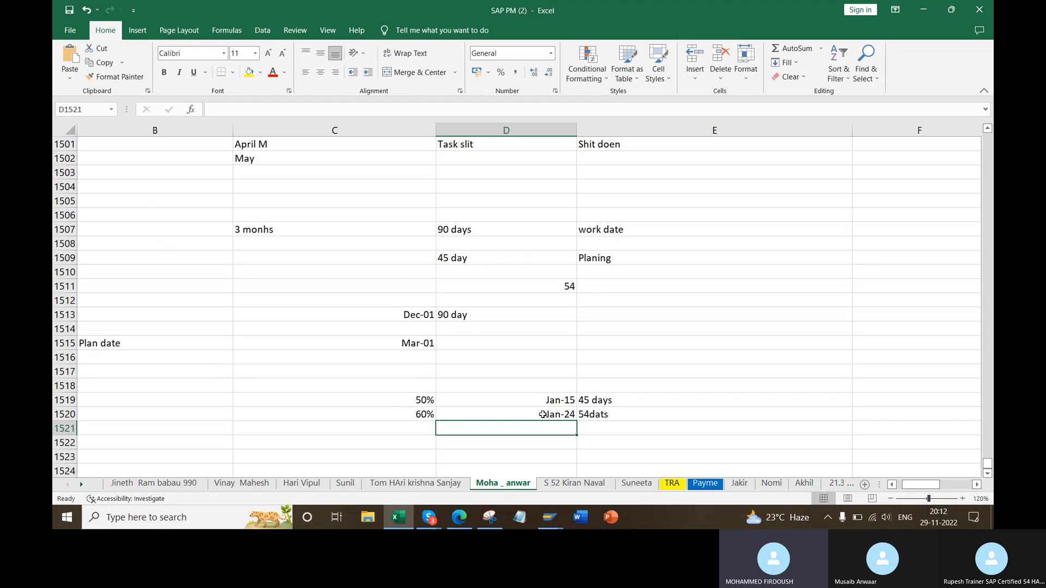
- Switch back to SAP and start creating a new single cycle maintenance plan with transaction IP41
key("alt+Tab")
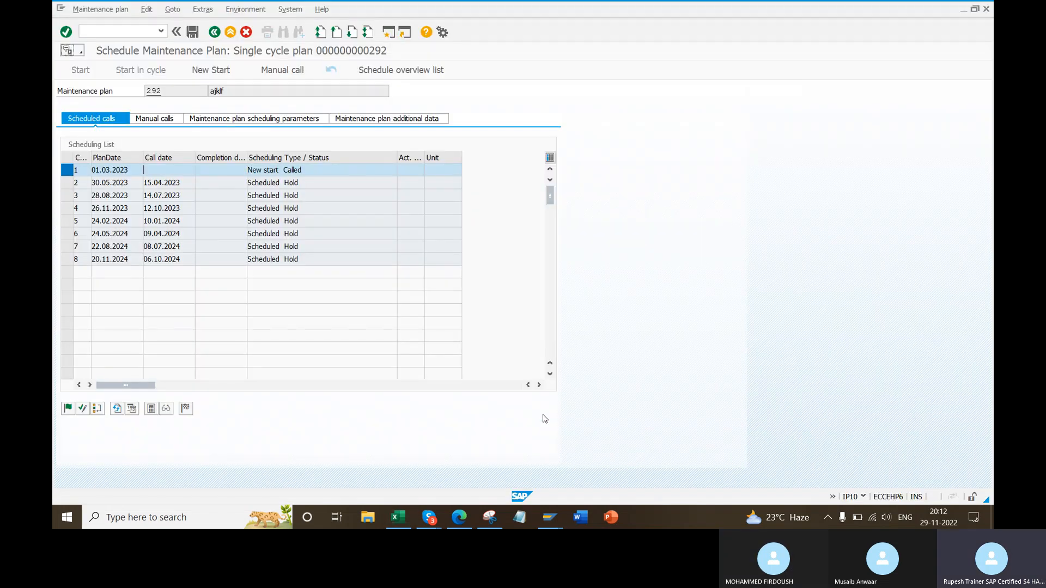
left_click(129, 33)
type("/nip41")
key("Return")
key("Return")
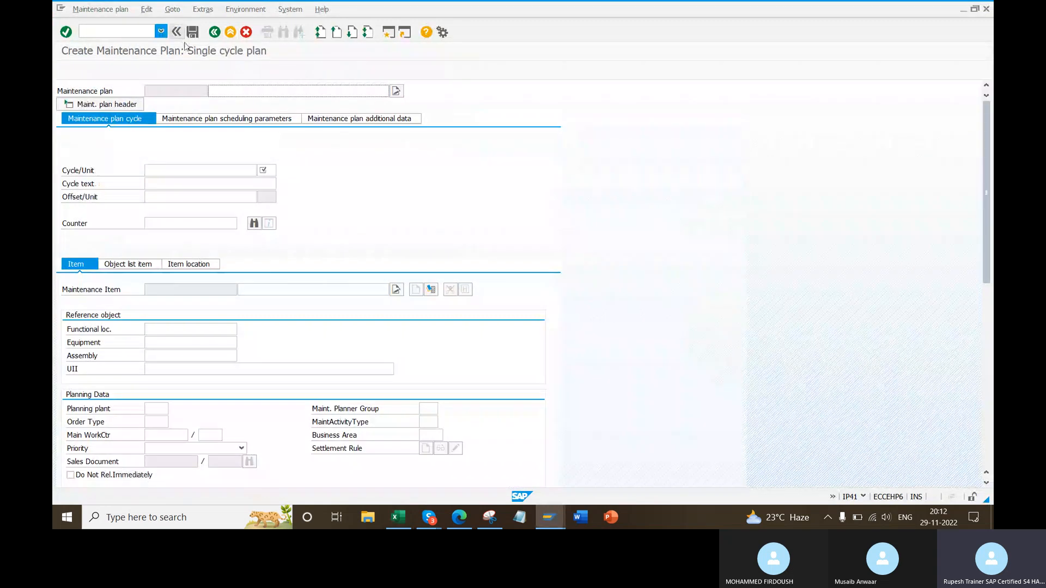
- Describe the maintenance plan as sfjads, set its cycle to 3 and its cycle text to quatrly maintecne
left_click(243, 92)
type("sfjads")
left_click(199, 169)
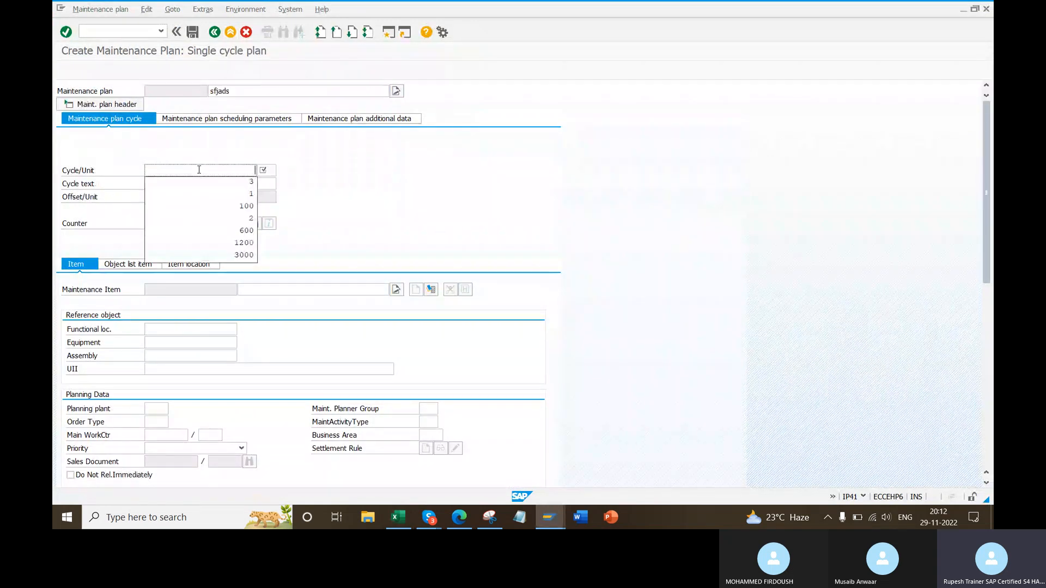
left_click(210, 181)
left_click(221, 183)
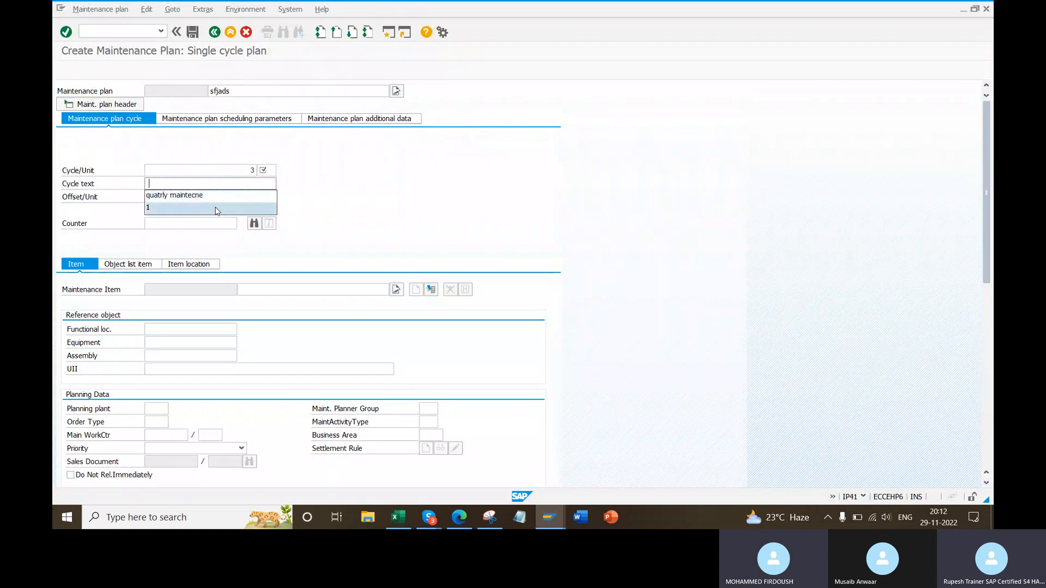
left_click(180, 195)
- Assign equipment 10000957 as the reference object and set the cycle unit to MON
left_click(187, 342)
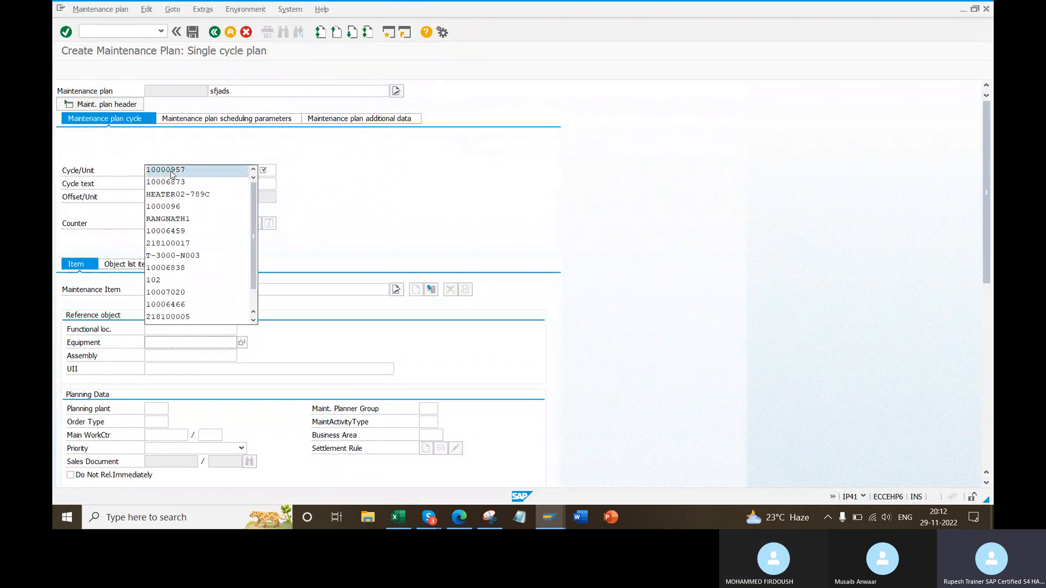
left_click(170, 171)
key("Return")
scroll(130, 412, "up", 1)
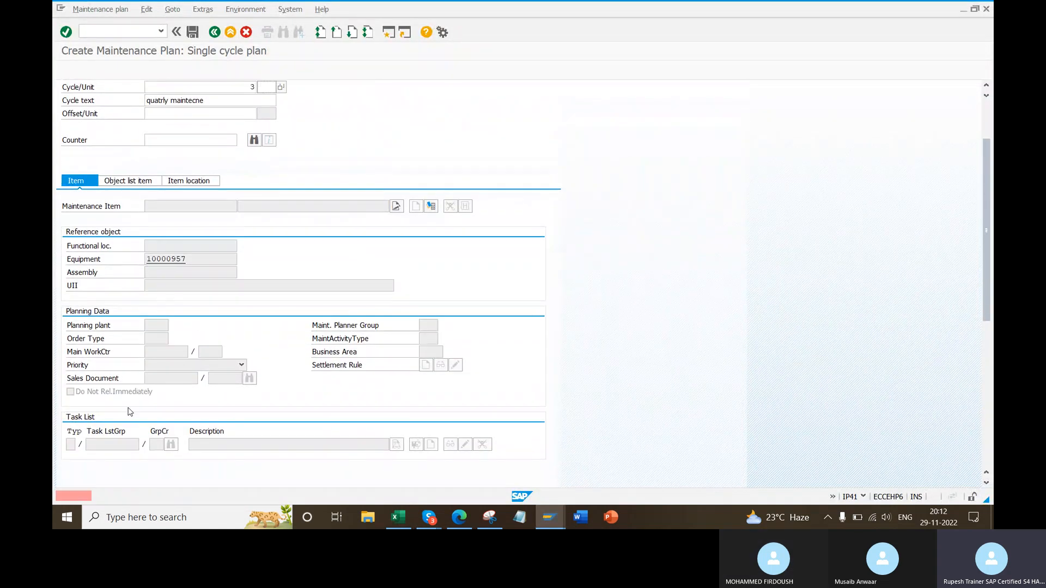
scroll(294, 160, "up", 1)
left_click(267, 131)
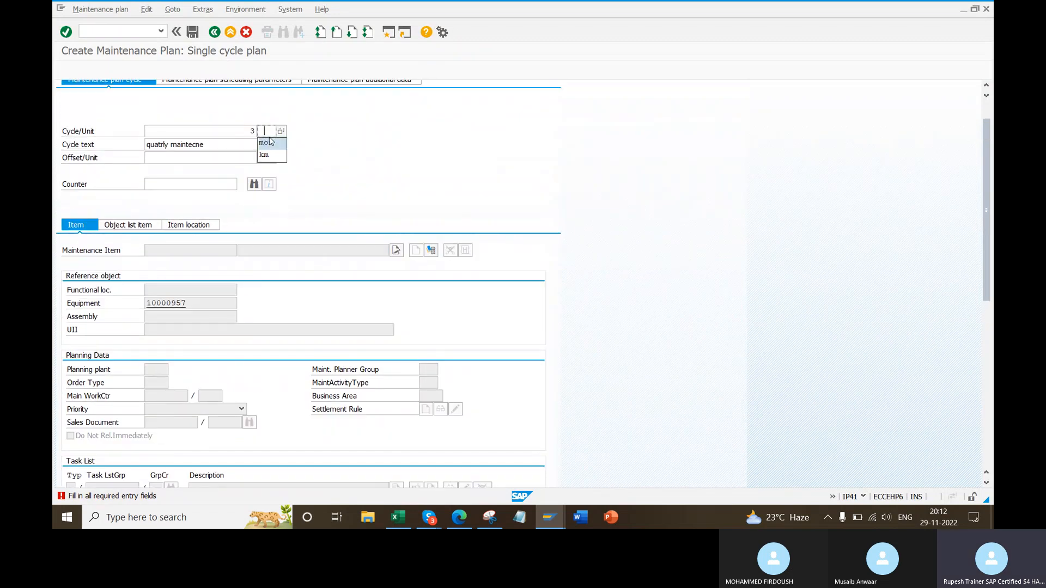
left_click(267, 142)
key("Return")
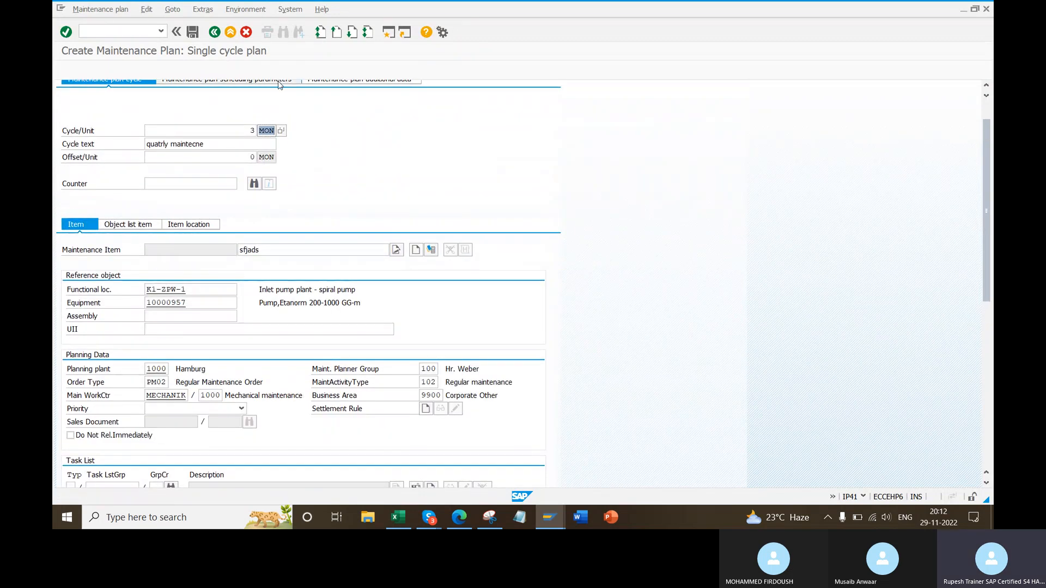
- Set the scheduling parameters to a 60% call horizon, a 1 YR scheduling period and 01.12.2022 as start of cycle
left_click(279, 81)
left_click(369, 116)
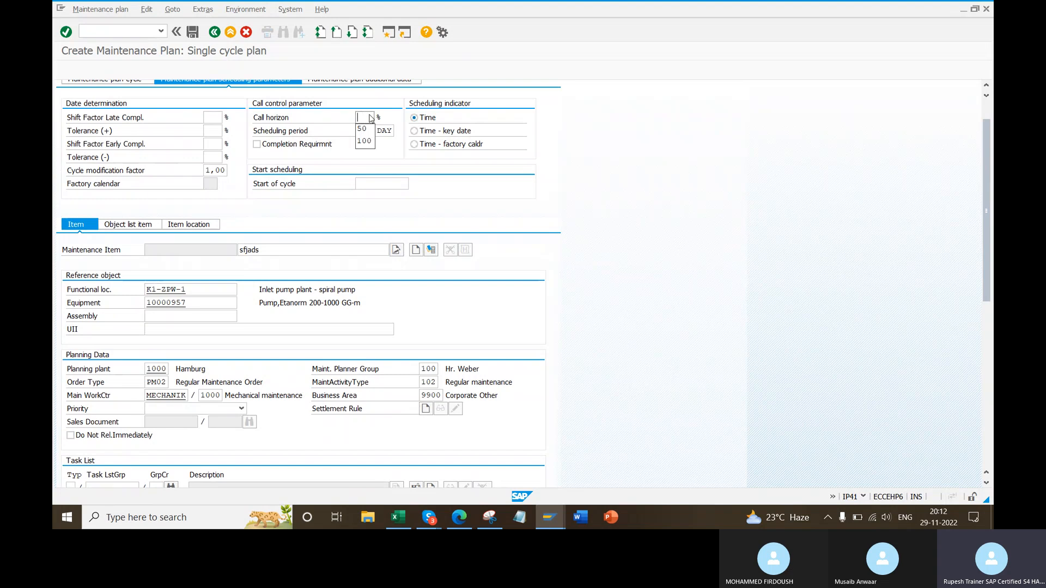
type("60")
key("Tab")
type("1")
key("Tab")
type("YR")
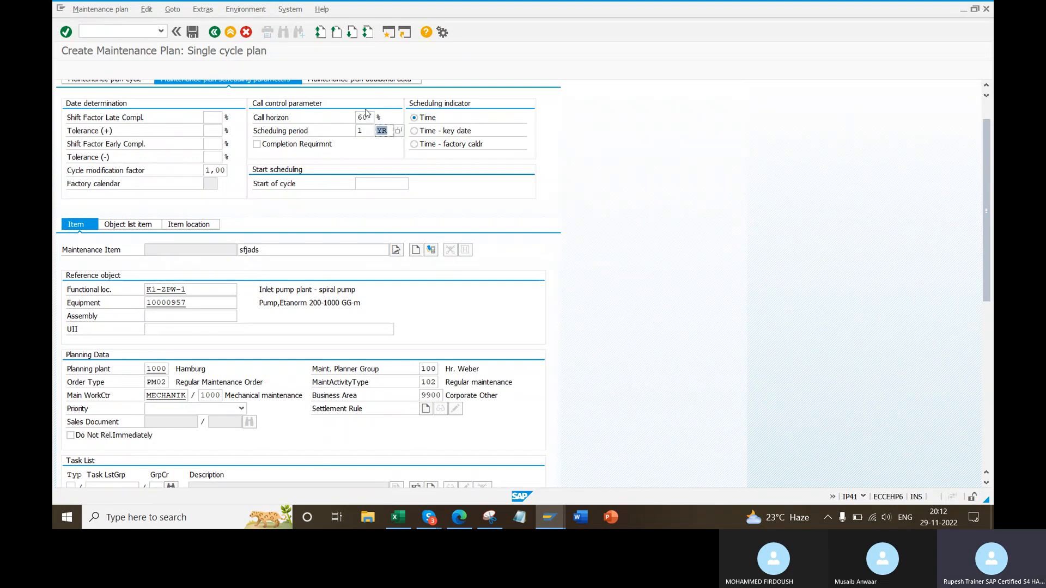
left_click(392, 184)
left_click(388, 195)
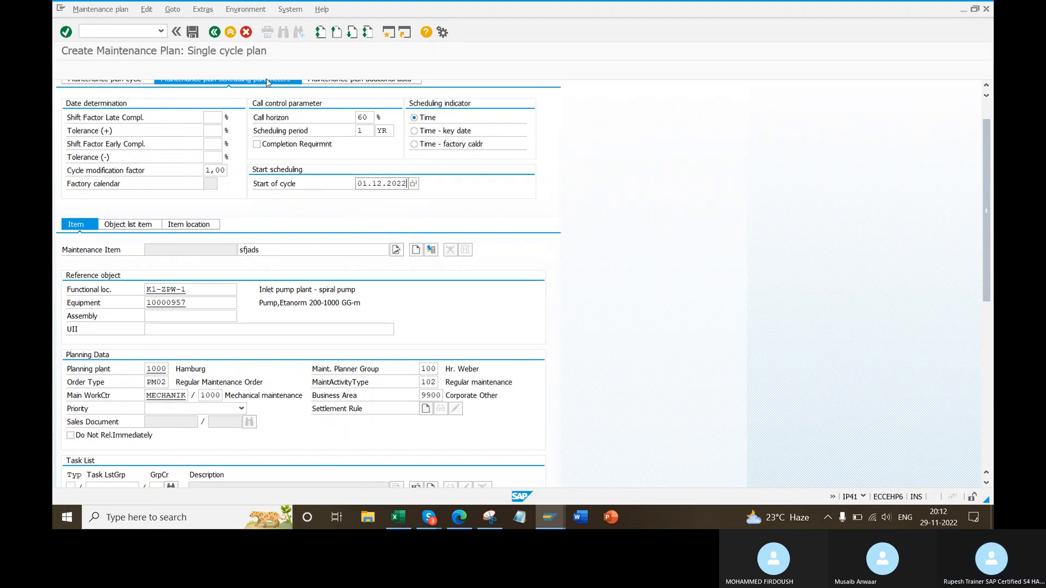
- Search for task lists created on 28.11.2022 and assign the Motor 100 KW Task list to the maintenance item
scroll(331, 158, "up", 1)
scroll(217, 252, "down", 3)
scroll(217, 252, "up", 1)
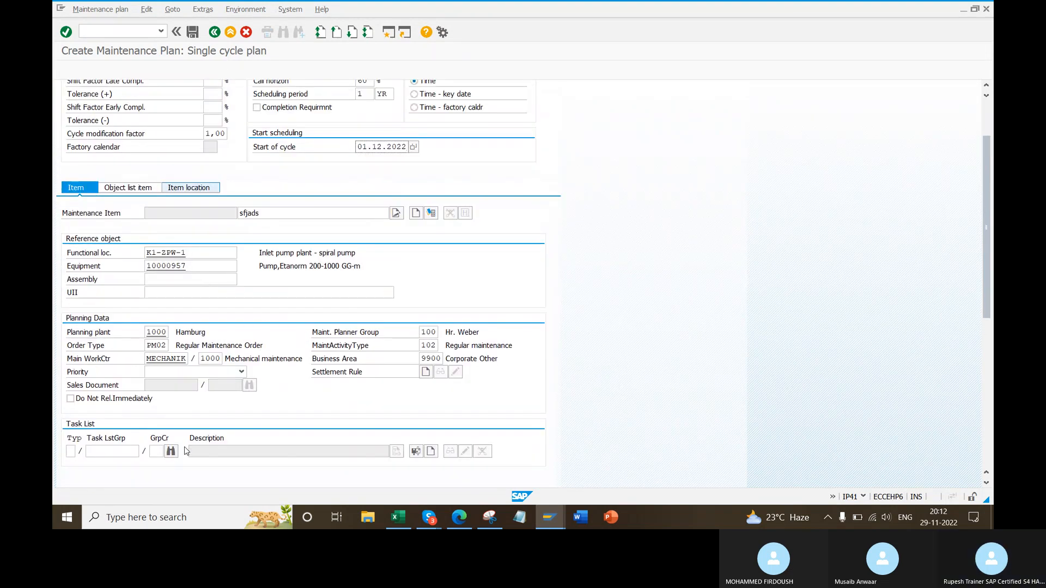
left_click(170, 451)
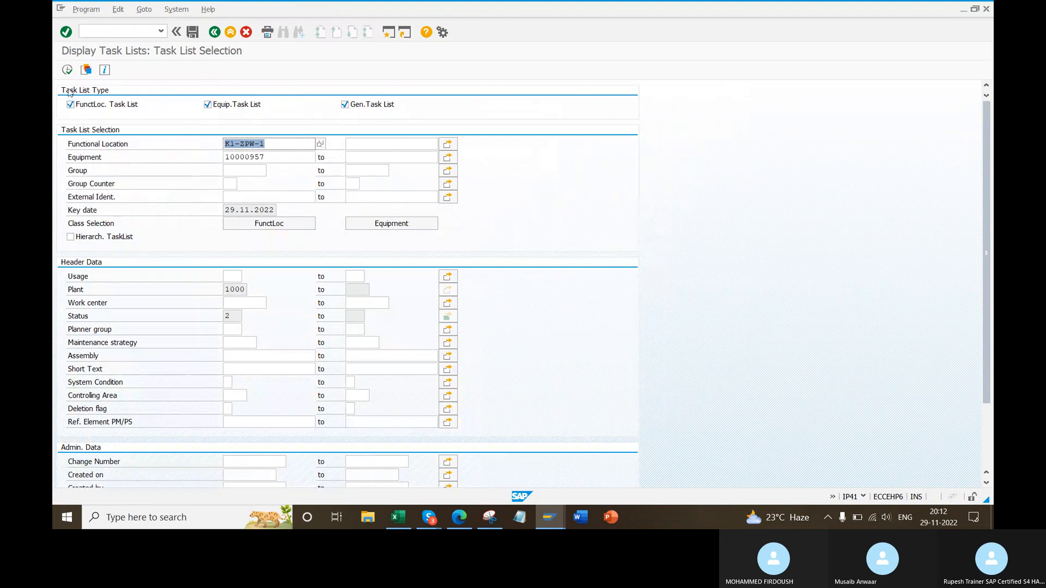
scroll(278, 392, "down", 3)
left_click(254, 401)
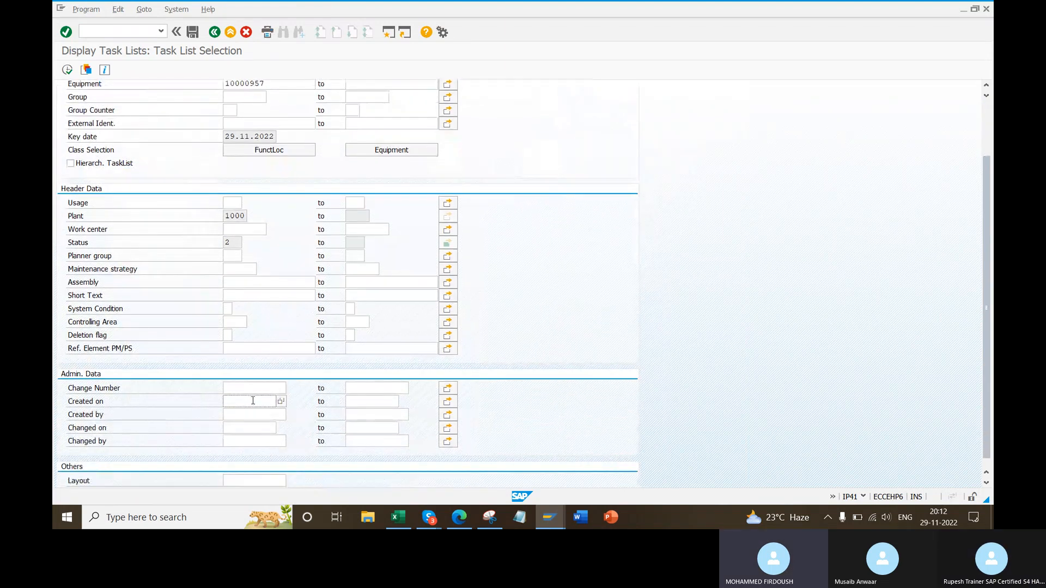
left_click(249, 414)
left_click(67, 70)
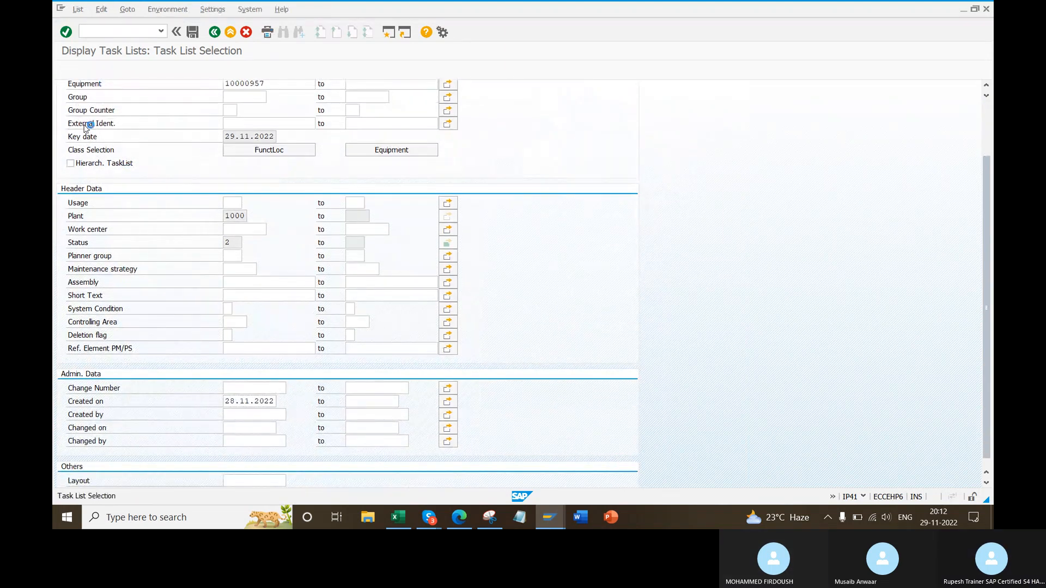
double_click(67, 98)
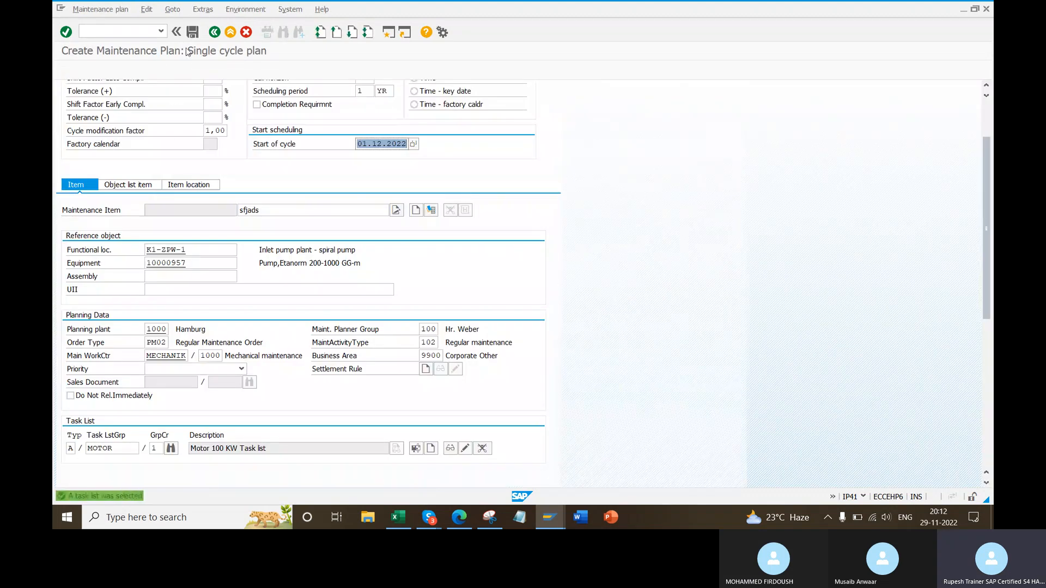
- Save the maintenance plan and start its scheduling from the proposed cycle start date
left_click(192, 31)
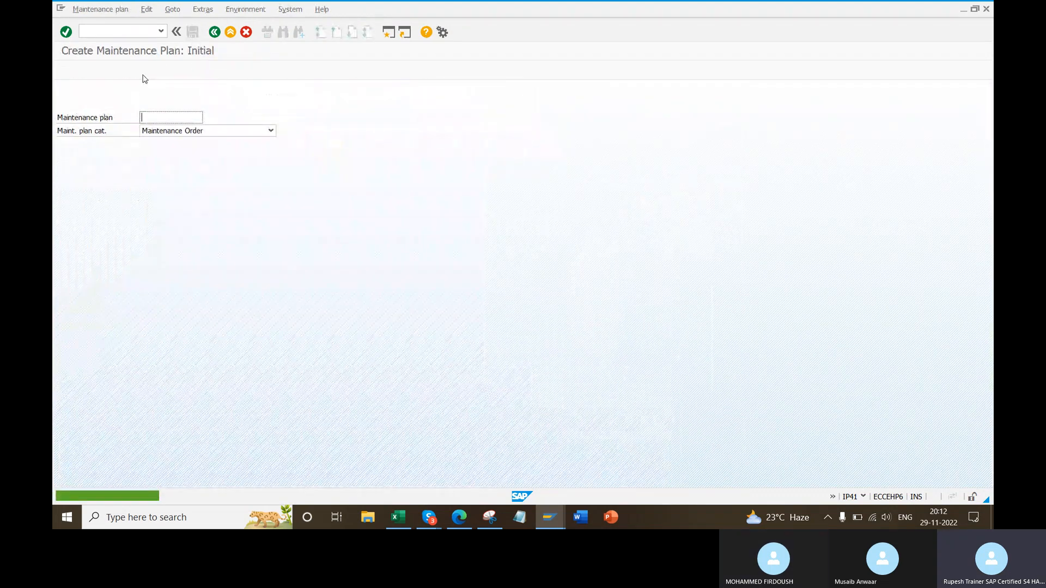
left_click(100, 9)
left_click(108, 70)
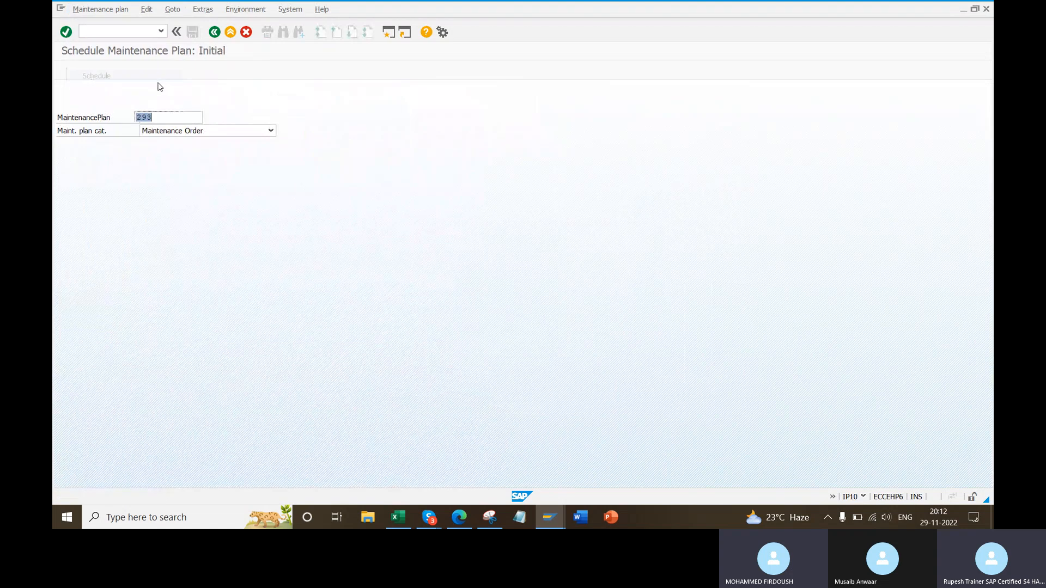
key("Return")
left_click(80, 70)
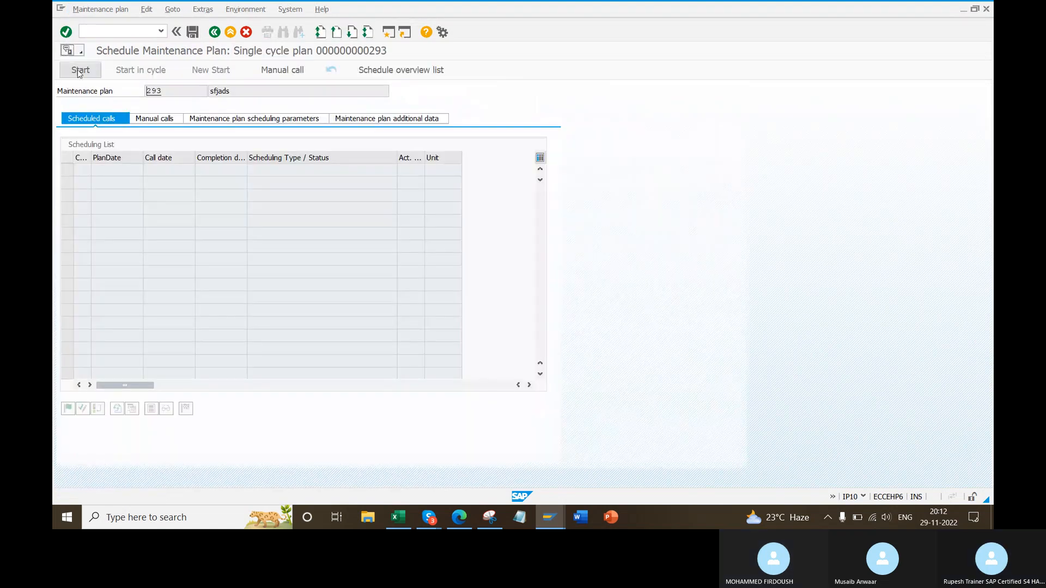
key("Return")
- Examine the first call's call date and plan date, and compare them with the 50% and 60% rows in Excel
left_click_drag(191, 173, 146, 172)
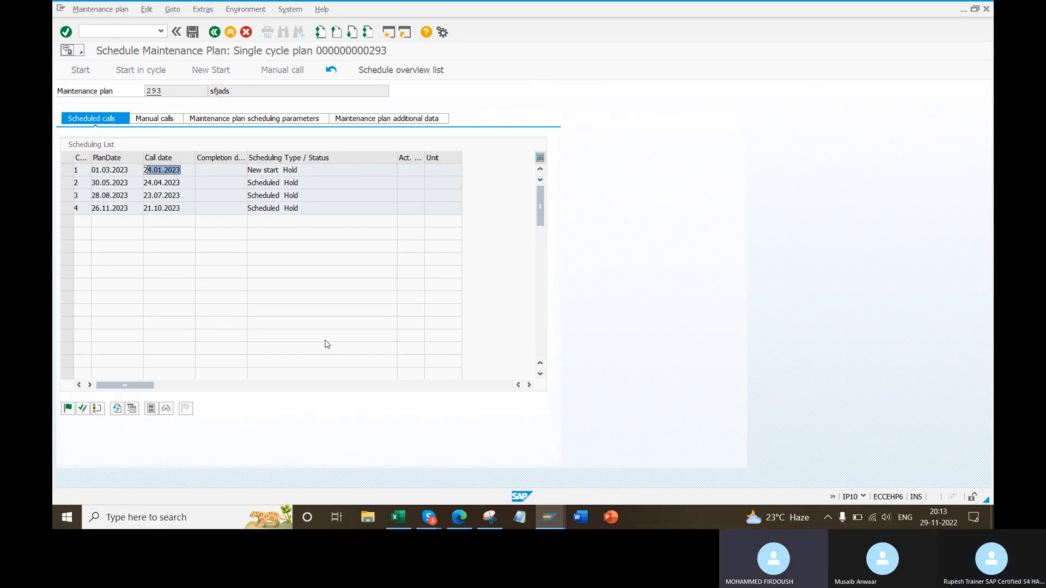
left_click_drag(129, 168, 90, 170)
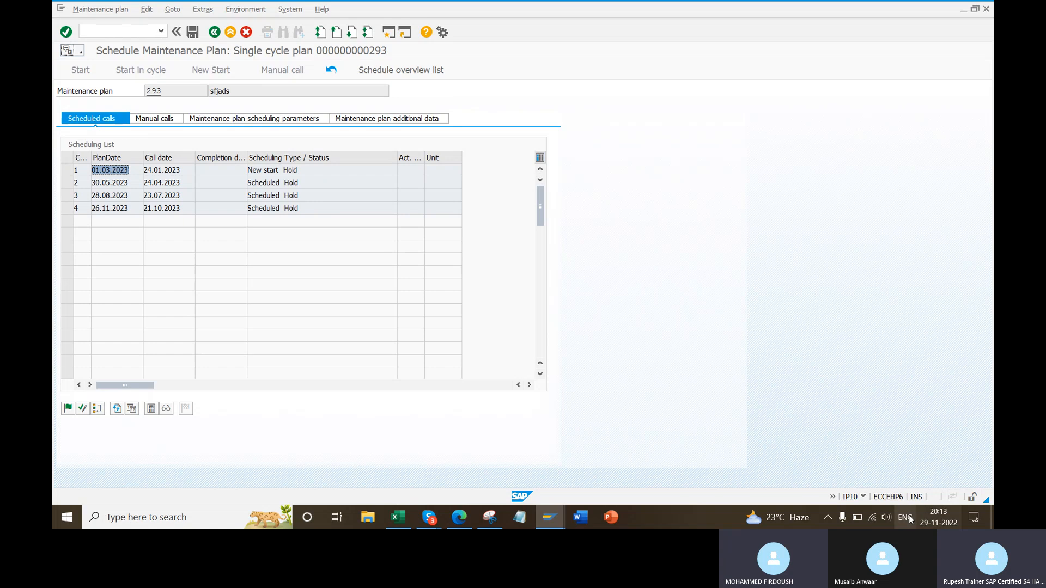
left_click(409, 518)
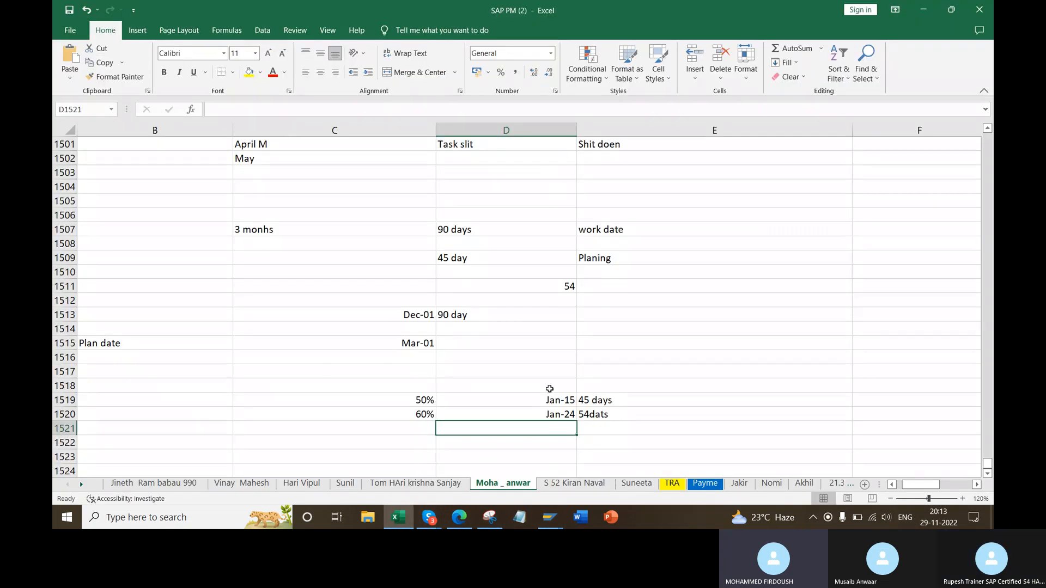
scroll(555, 368, "down", 4)
left_click(521, 229)
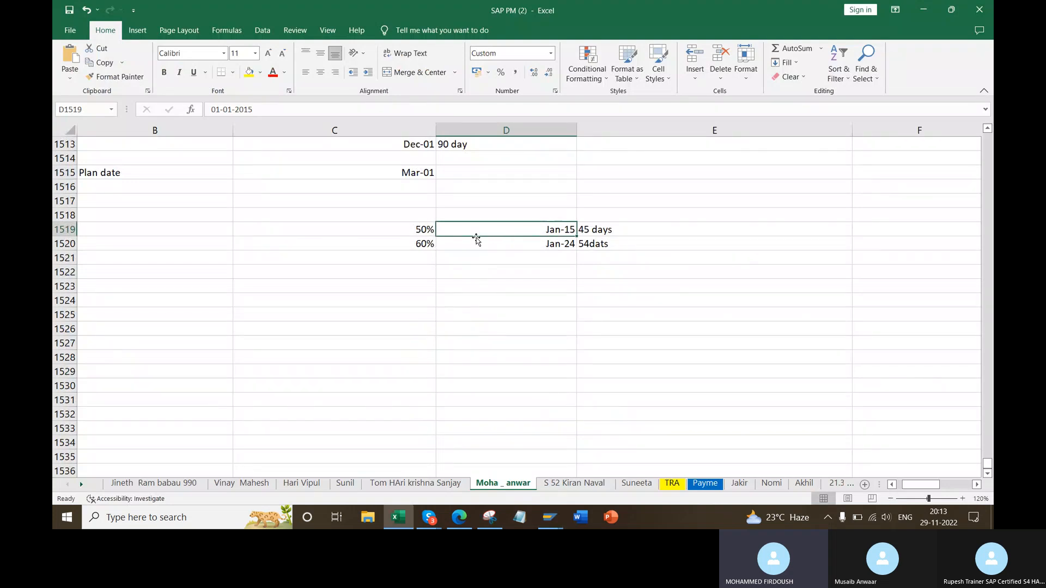
scroll(495, 235, "up", 1)
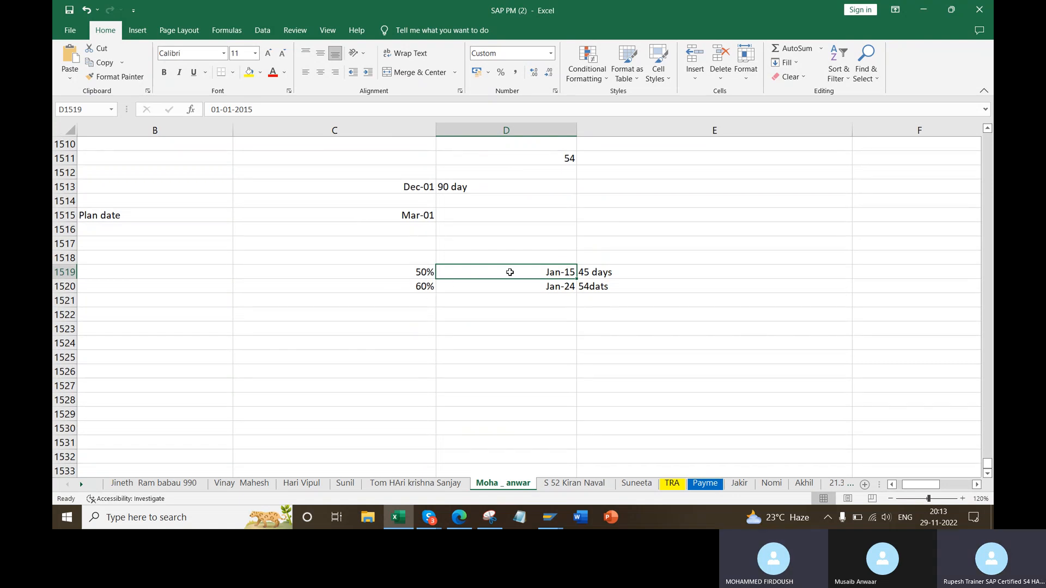
left_click(403, 273)
left_click_drag(434, 274, 554, 282)
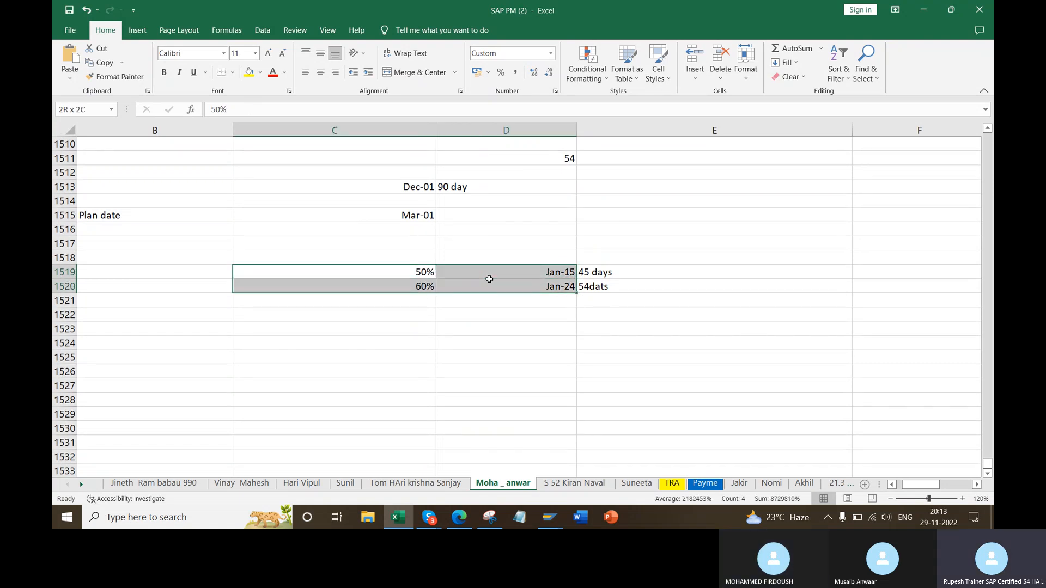
- Merge and center cells B1519:B1520 and label them call date
left_click_drag(209, 271, 209, 282)
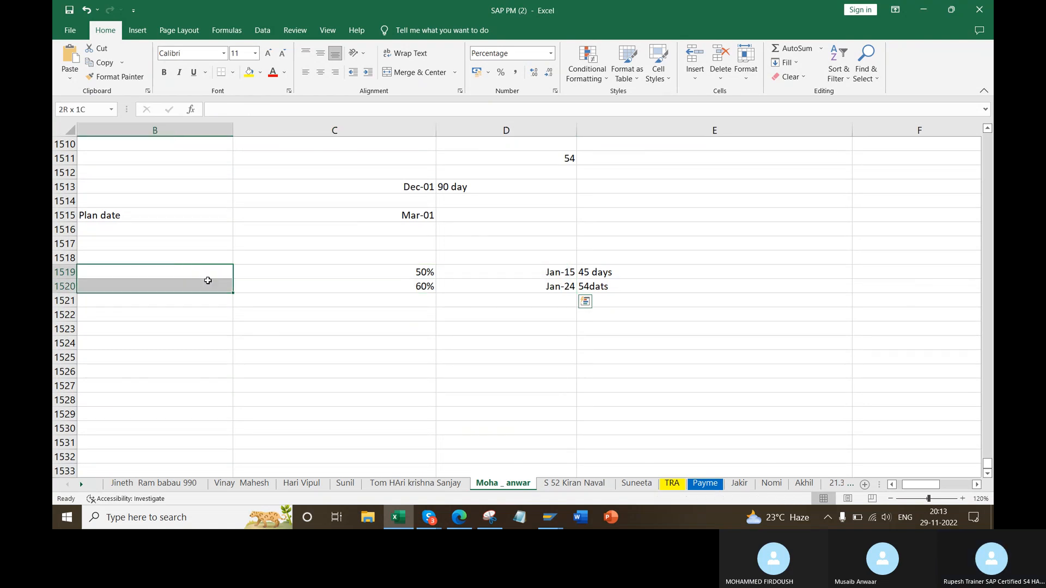
left_click(414, 71)
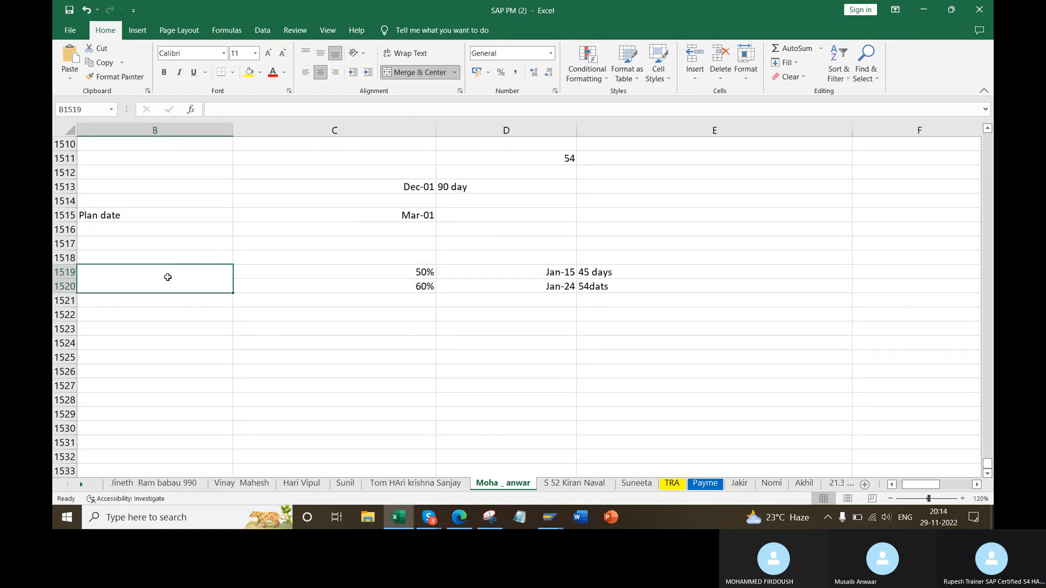
type("call date")
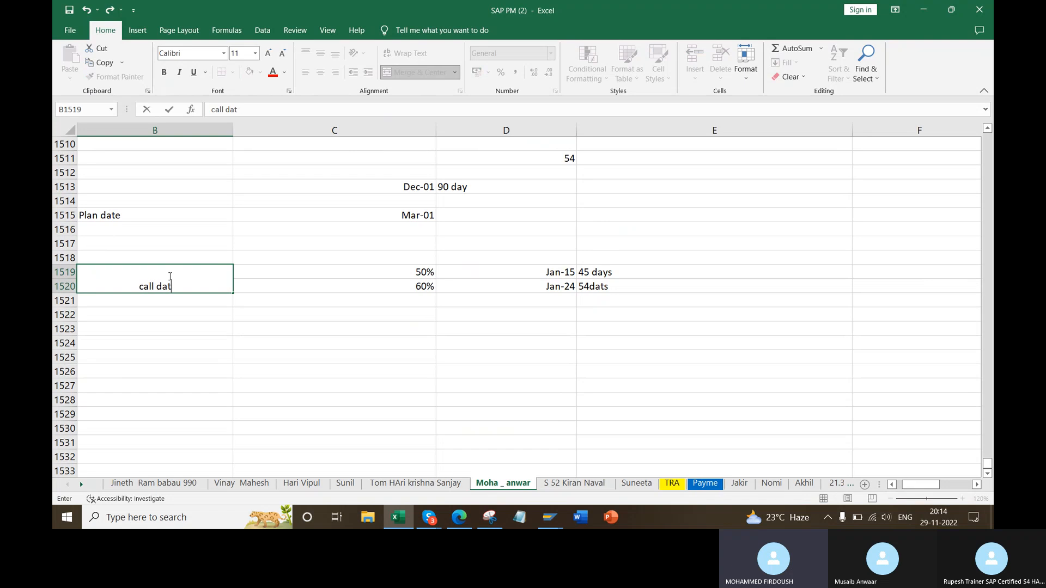
key("Return")
- Switch to SAP to examine the call dates of the first two scheduled calls, and return to Excel
key("alt+Tab")
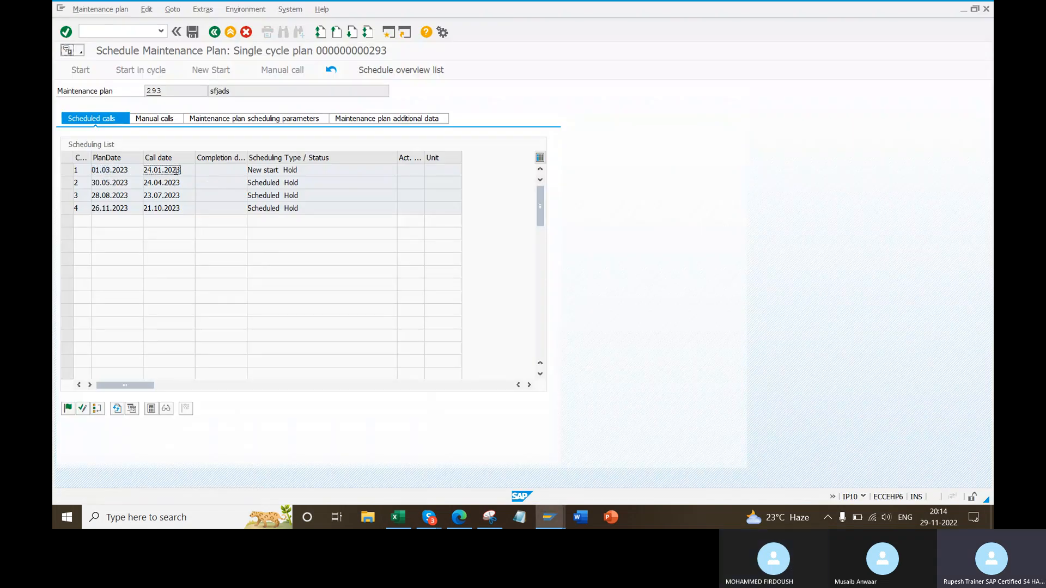
left_click_drag(162, 170, 143, 183)
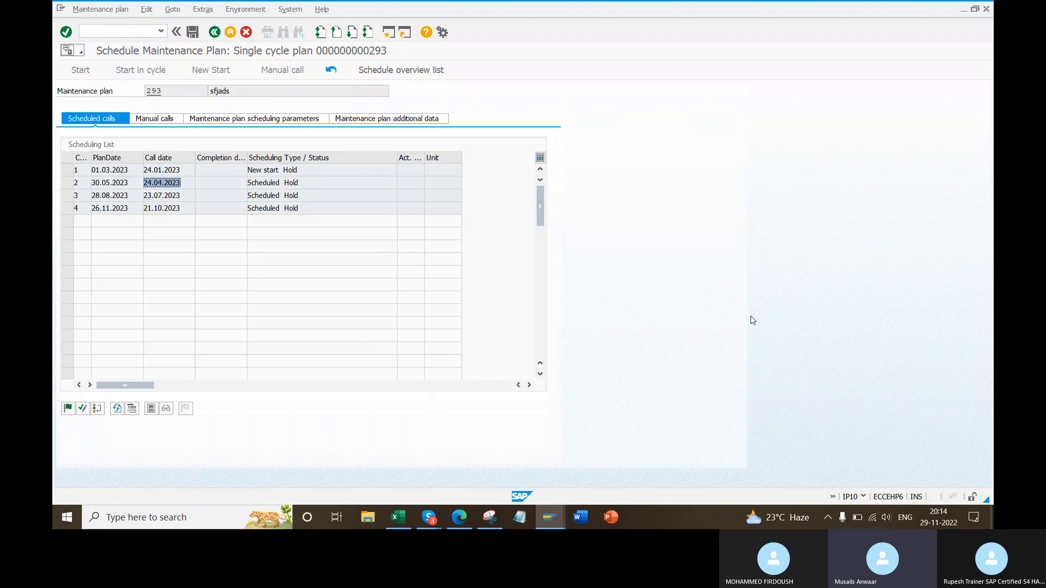
key("alt+Tab")
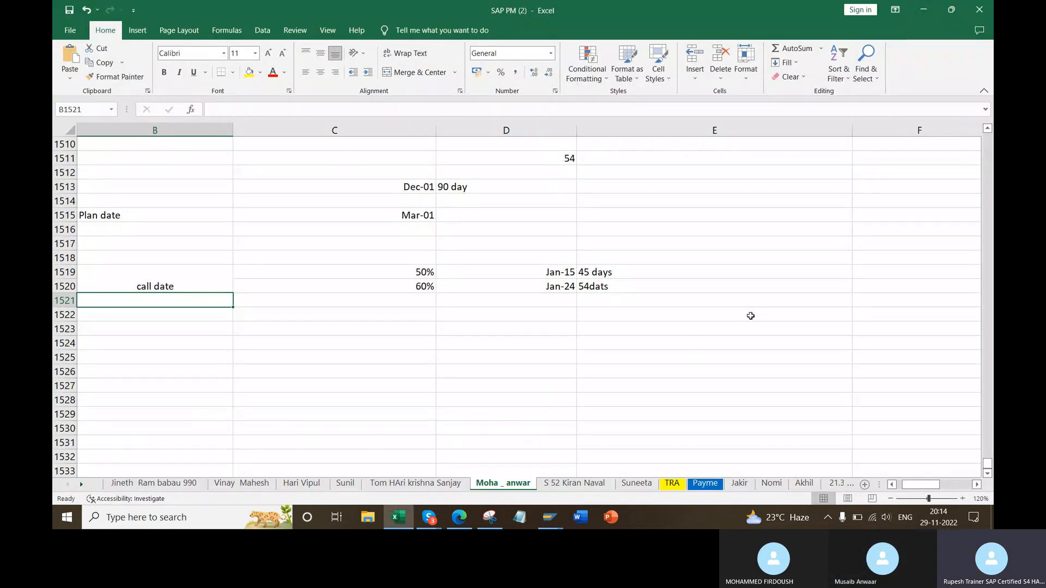
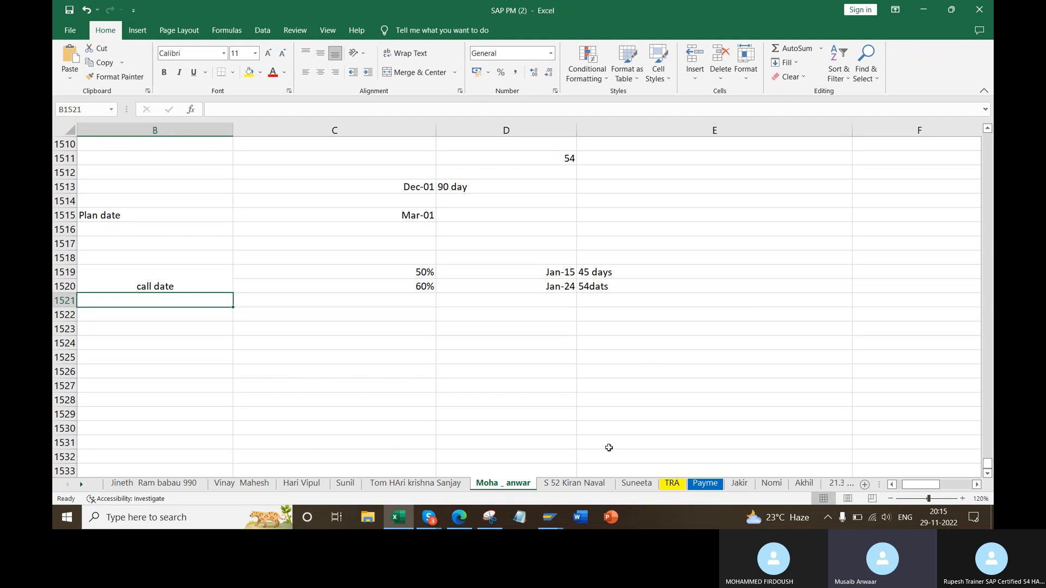
- Reduce plan 293's scheduling window in SAP and display the plan's scheduling parameters with IP03 in a second reduced window
left_click(549, 517)
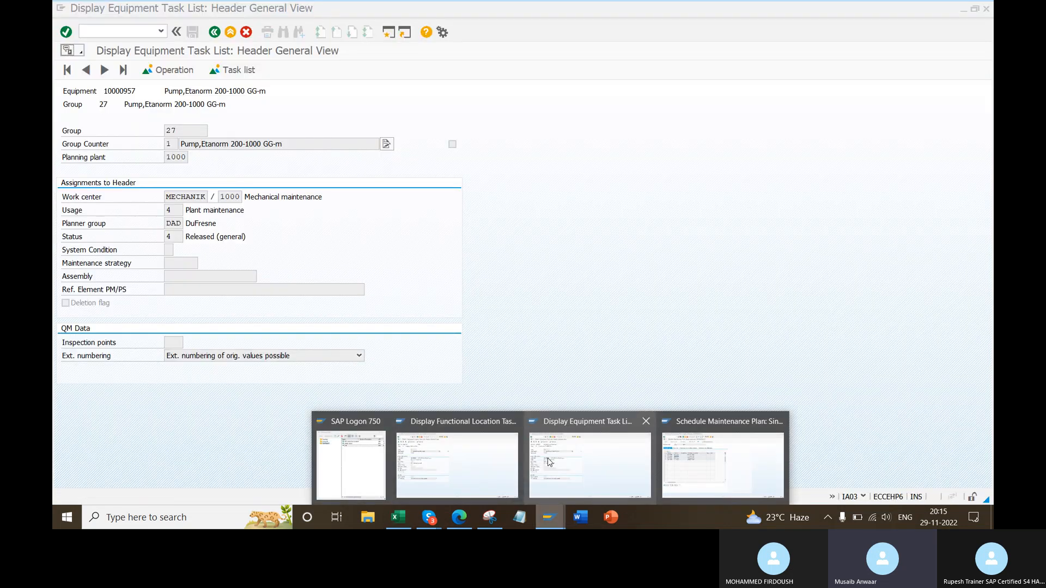
left_click(723, 463)
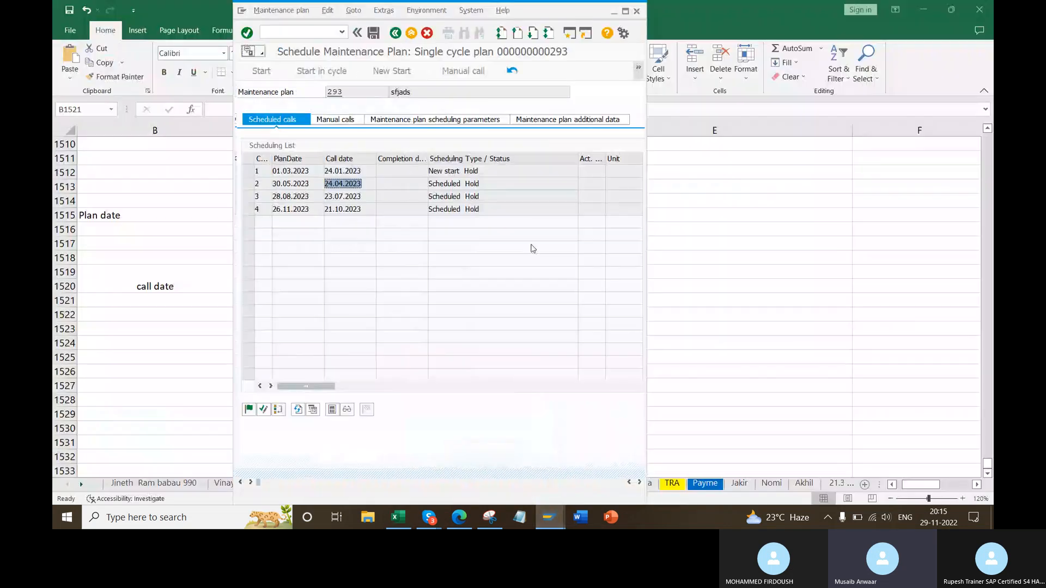
left_click(550, 516)
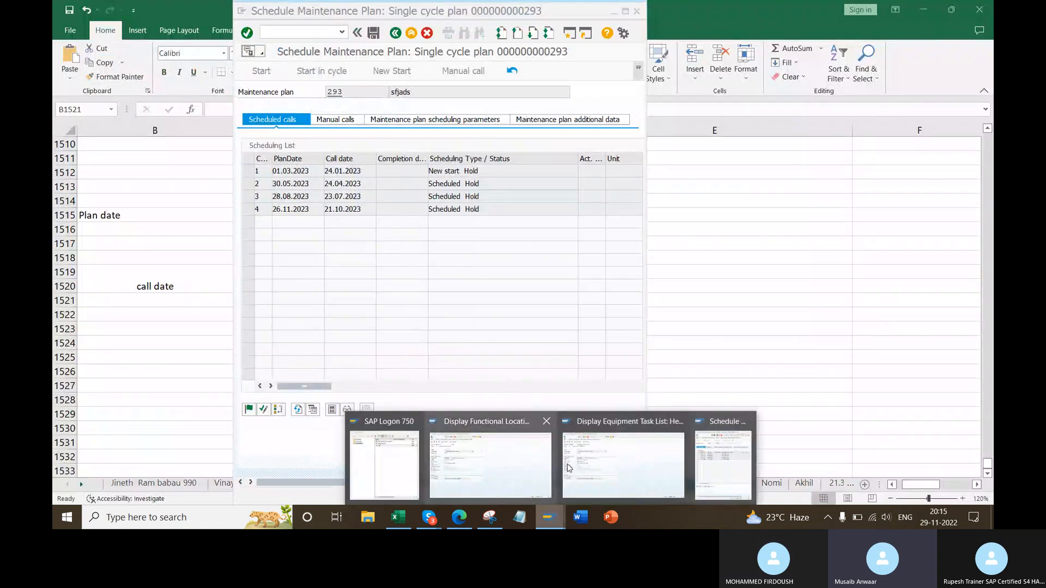
left_click(591, 464)
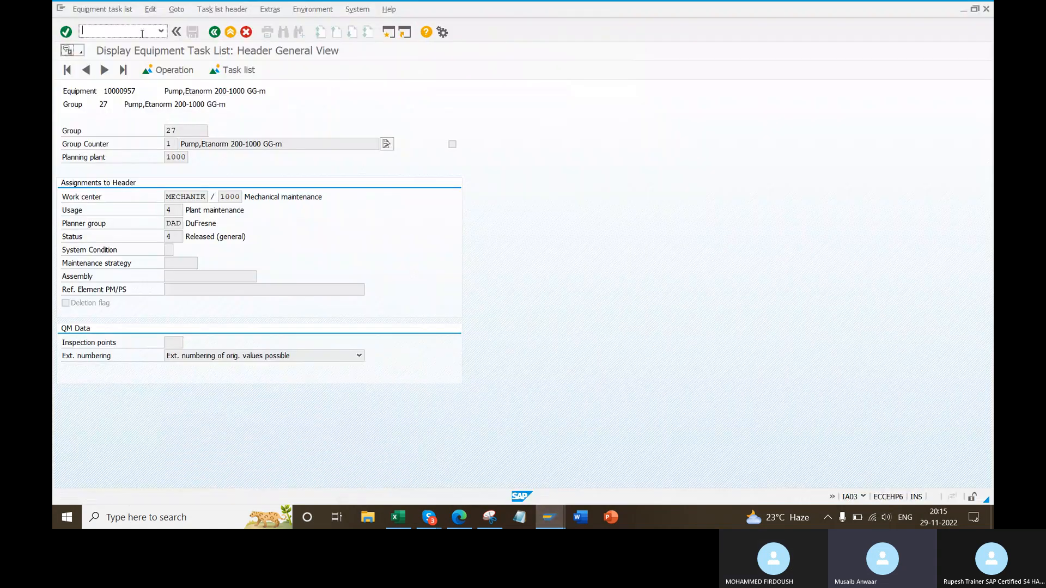
type("/nip03")
key("Return")
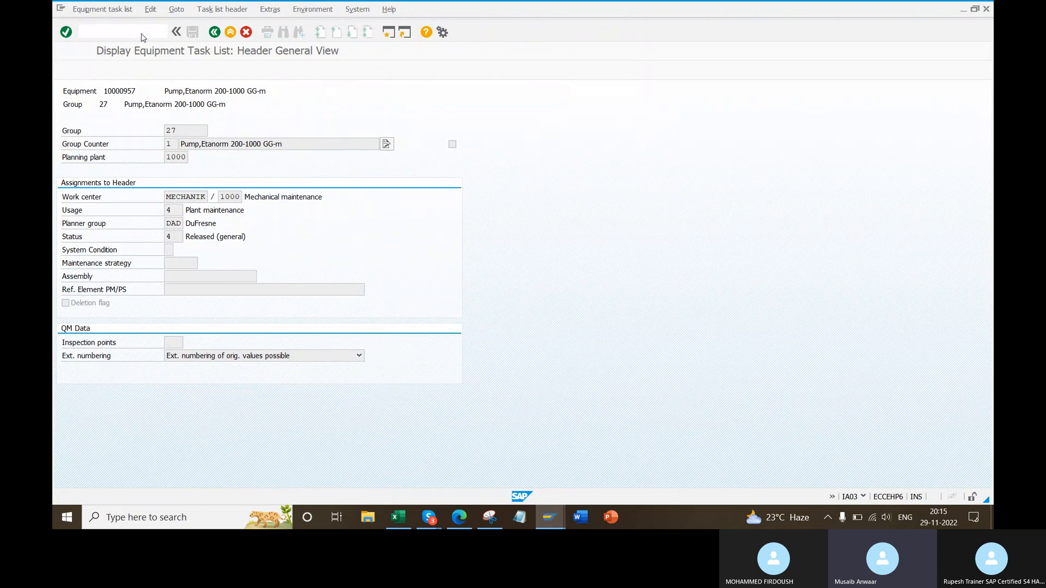
key("Return")
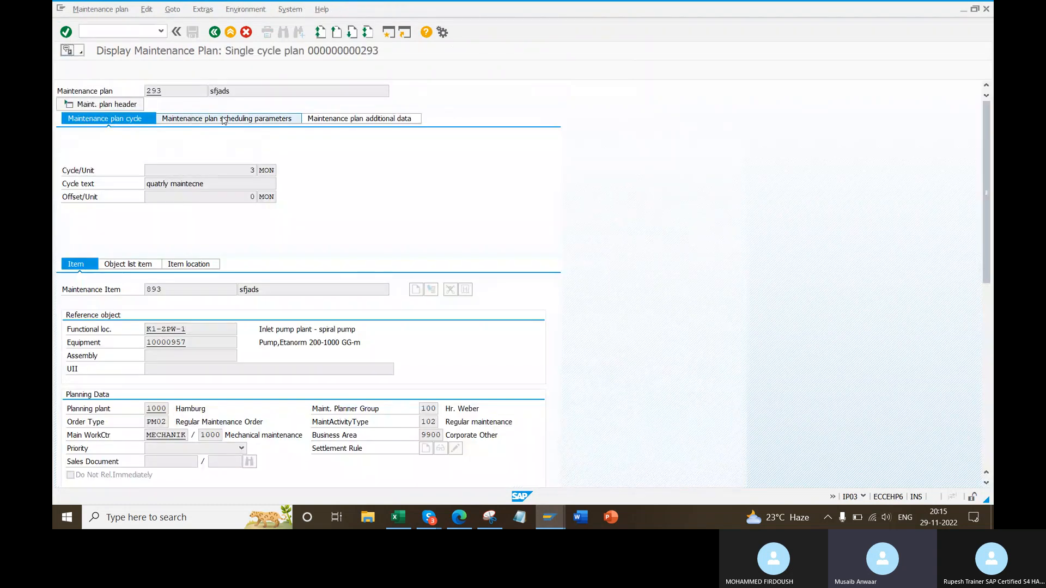
left_click(223, 119)
left_click(974, 9)
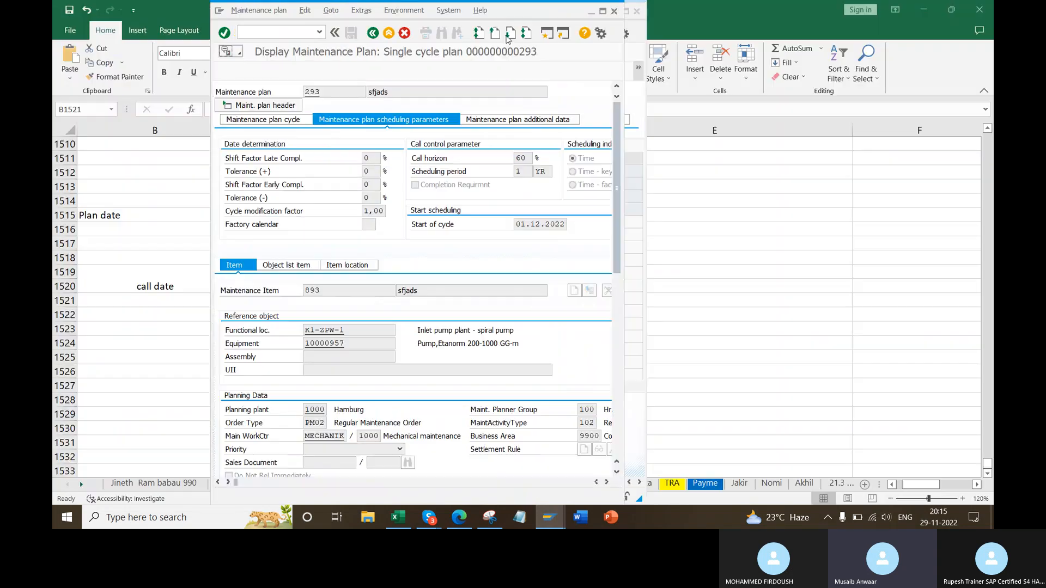
- Place plan 293's scheduling and display windows side by side to compare call dates with scheduling parameters, and minimize the display window
left_click(510, 34)
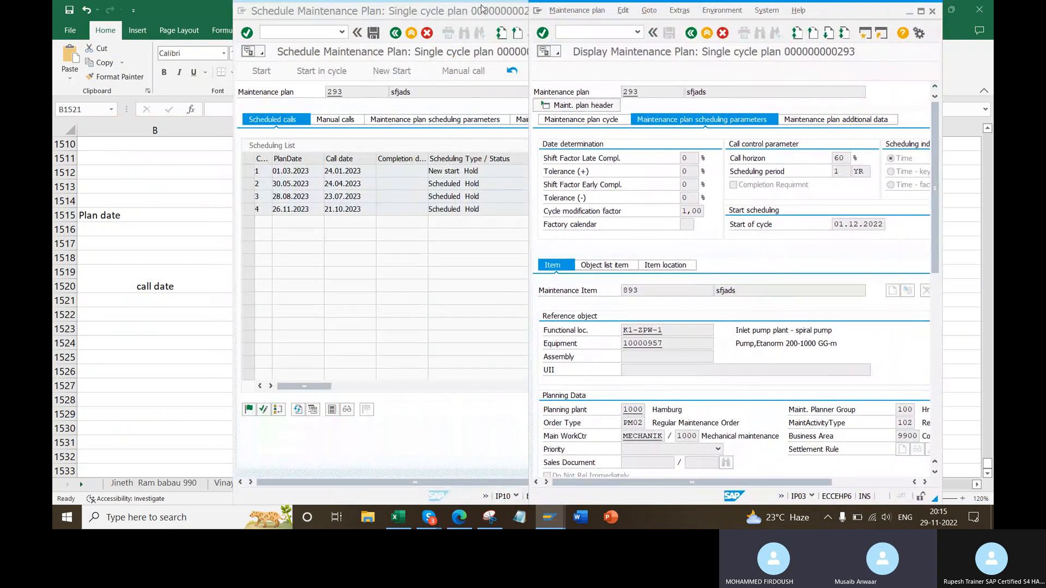
left_click(495, 12)
left_click(435, 11)
left_click_drag(556, 11, 433, 13)
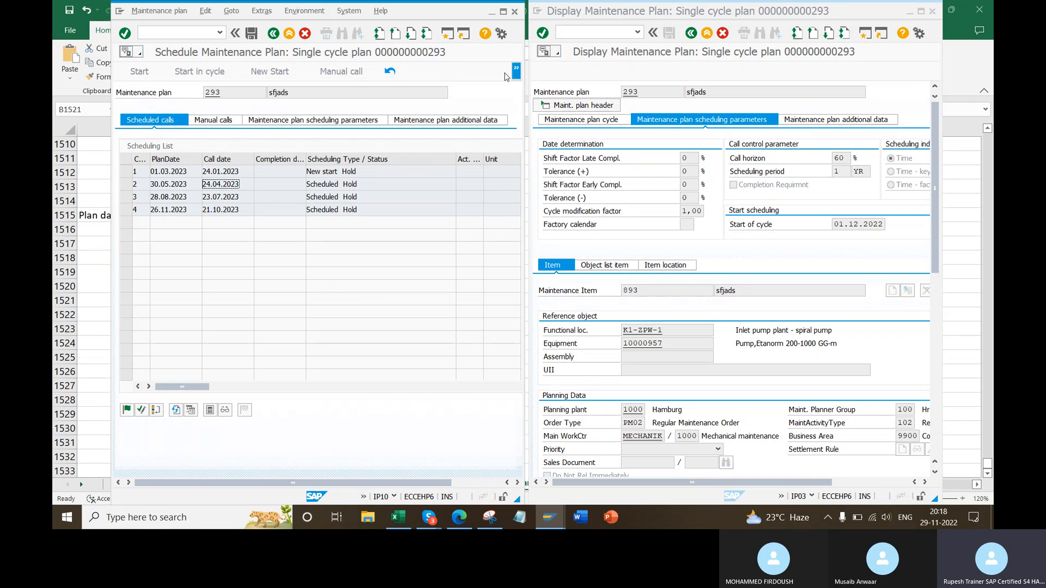
left_click(910, 11)
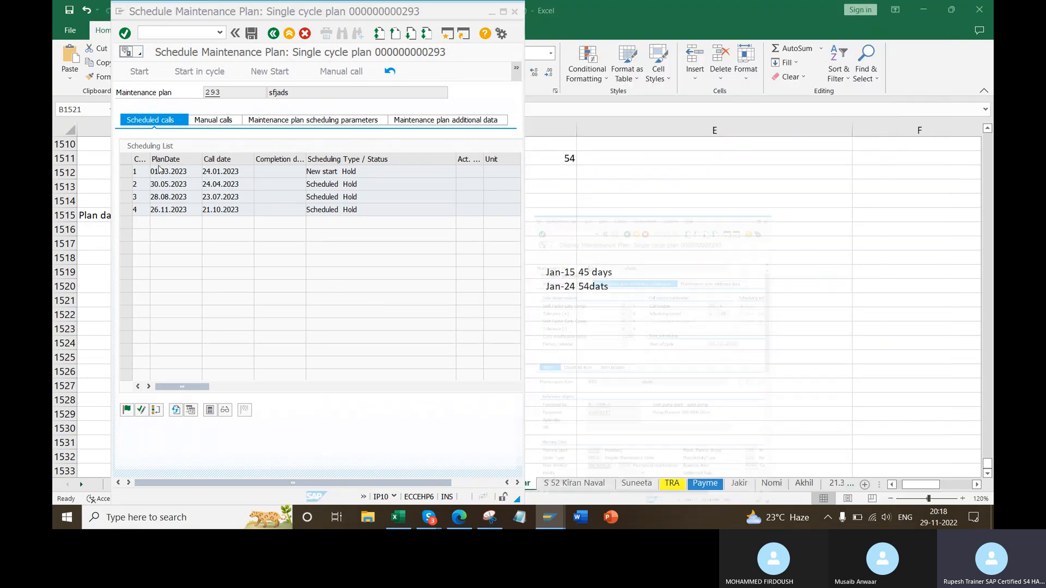
- Release the first three scheduled calls of plan 293, with plan dates 01.03.2023, 30.05.2023 and 28.08.2023
left_click(125, 172)
left_click(127, 410)
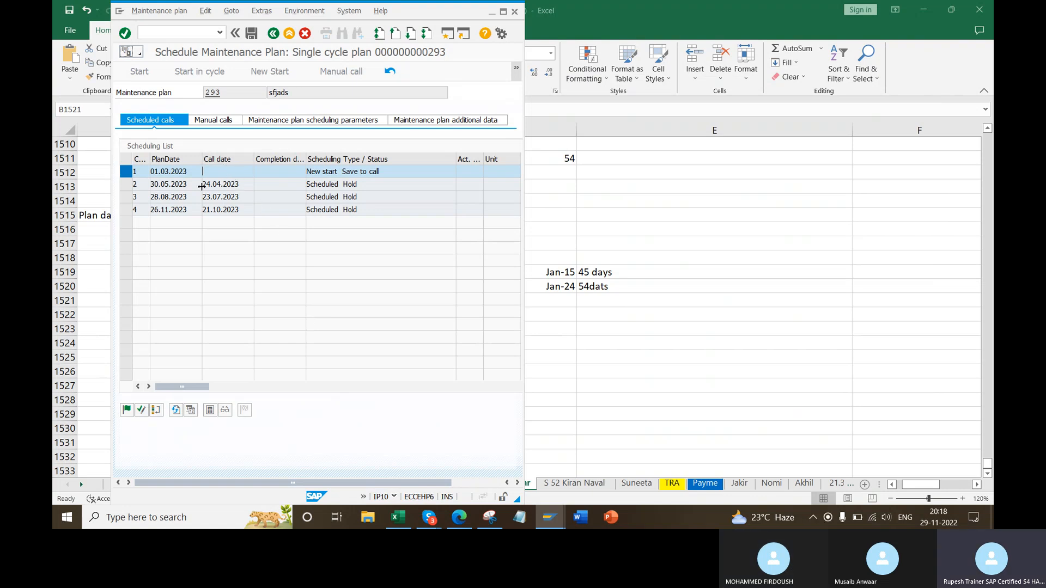
left_click(134, 186)
left_click(126, 410)
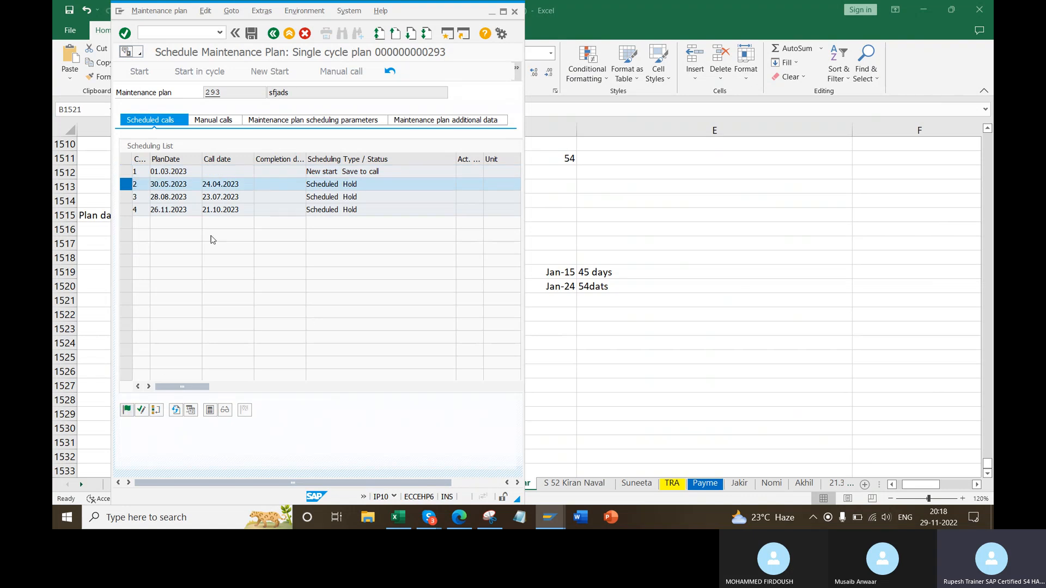
left_click(125, 196)
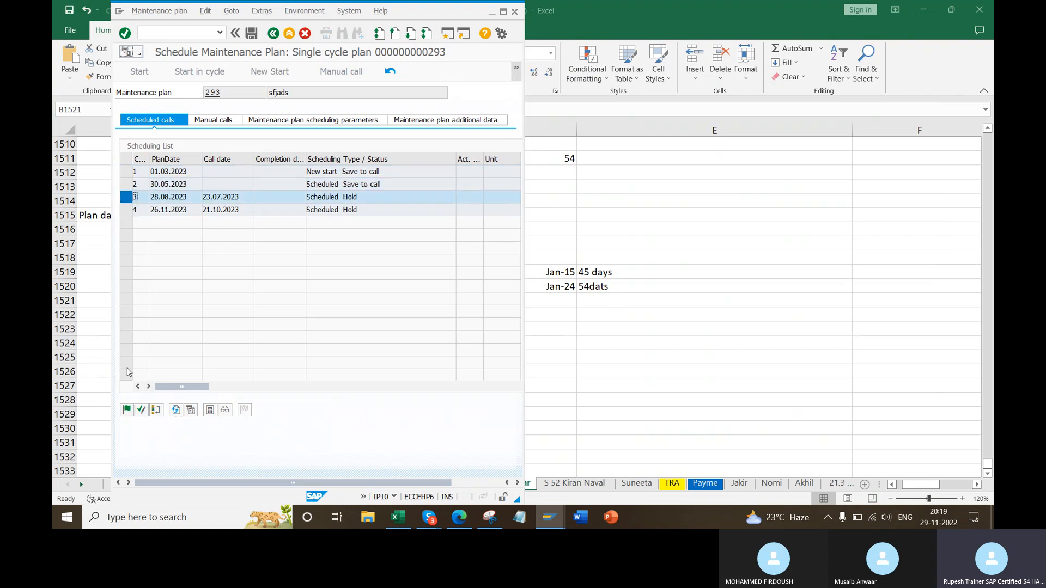
left_click(126, 409)
- Save the scheduling of plan 293, accepting the availability check messages and confirming the save despite the cost calculation error
left_click(251, 33)
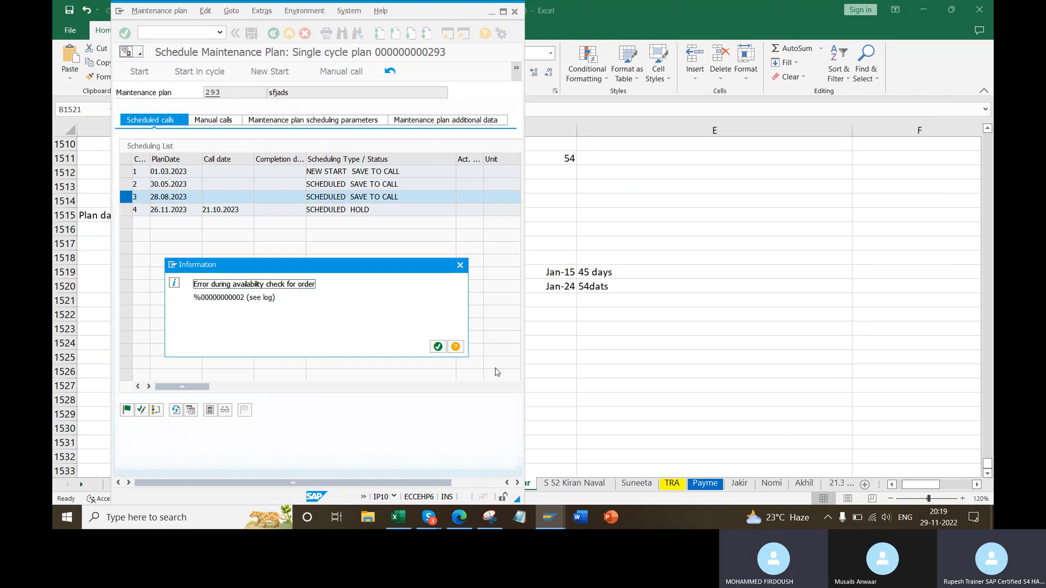
left_click(446, 348)
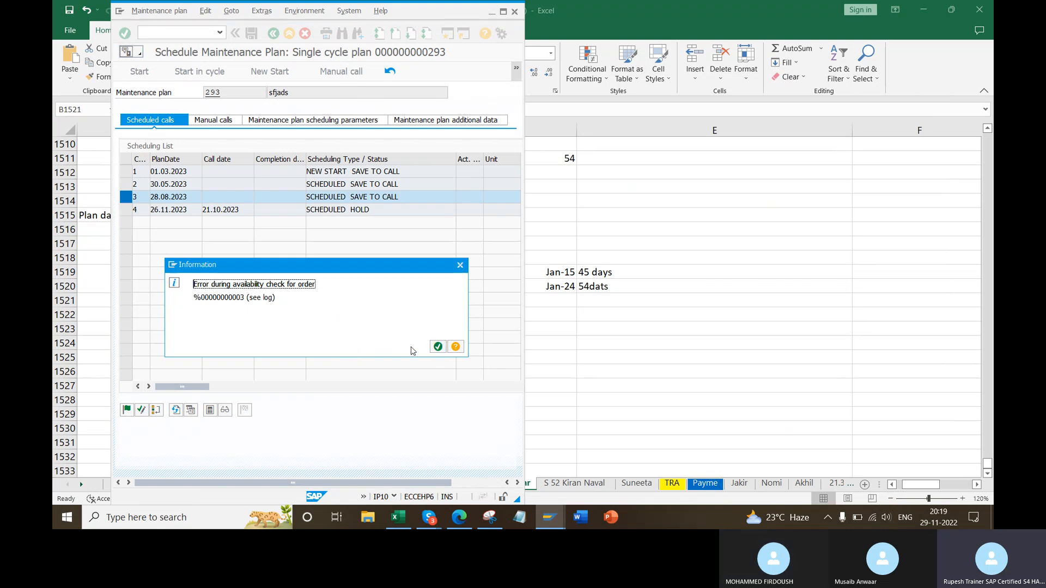
left_click(438, 347)
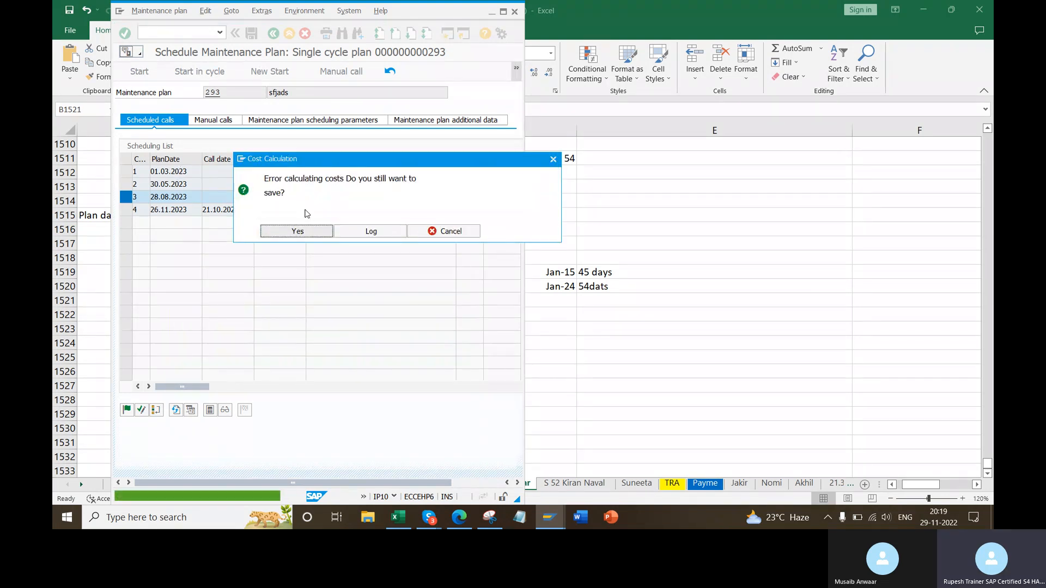
left_click(265, 235)
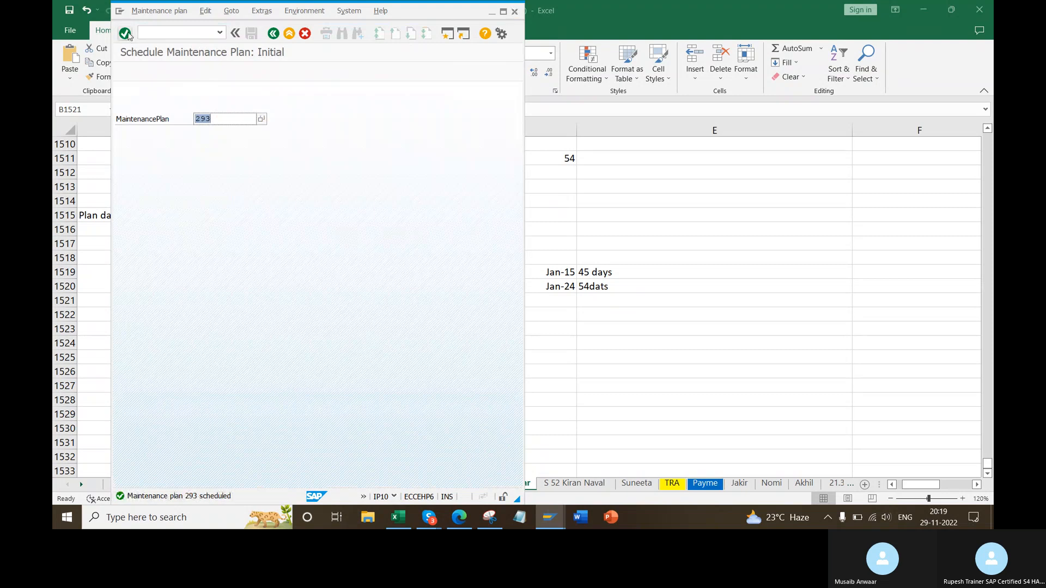
- Reopen plan 293 for scheduling in a maximized window and examine the first call's plan date and call date
left_click(125, 34)
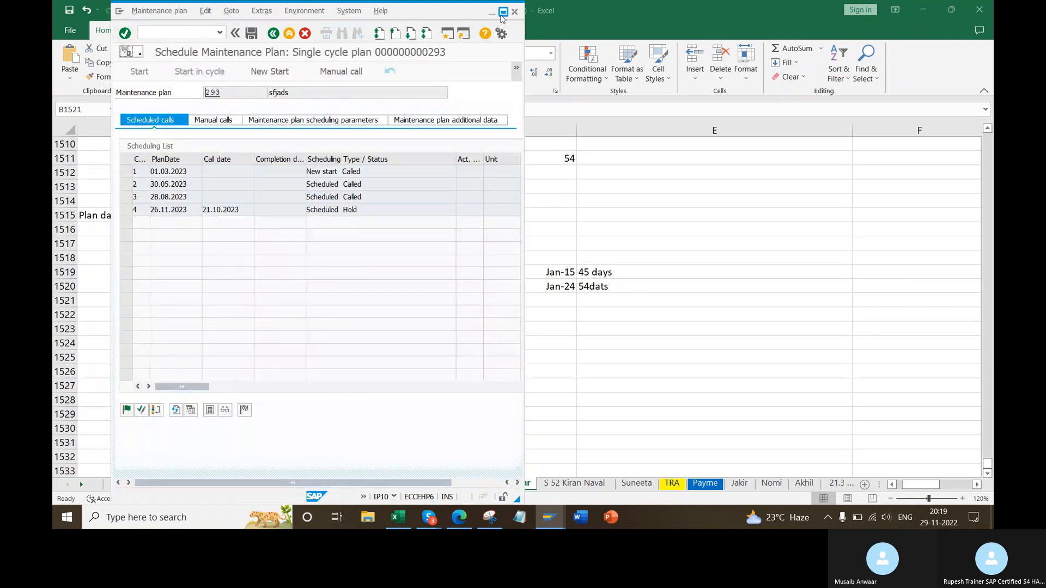
left_click(504, 12)
left_click(126, 170)
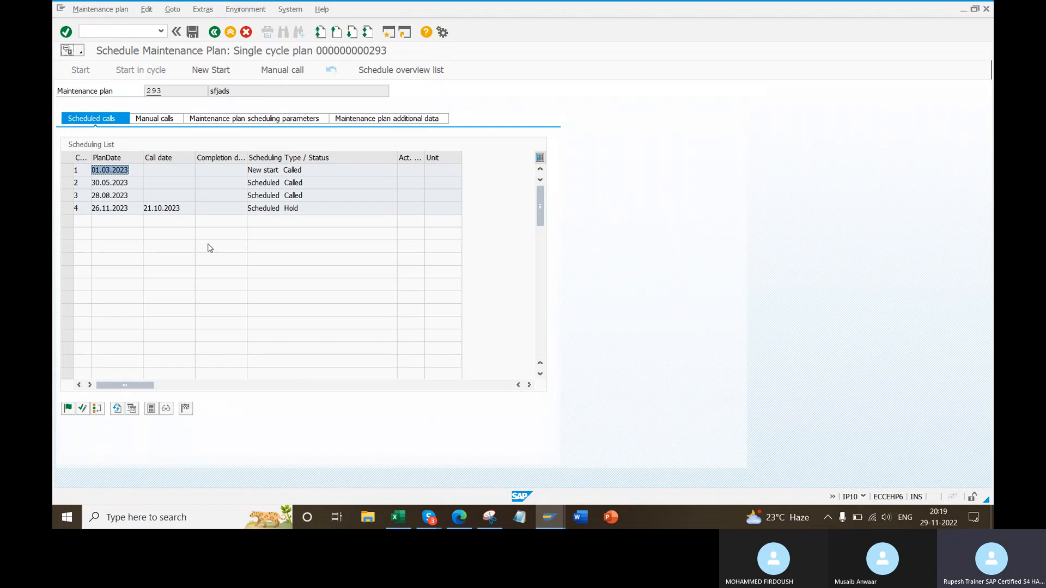
left_click(161, 179)
left_click(131, 172)
left_click(175, 169)
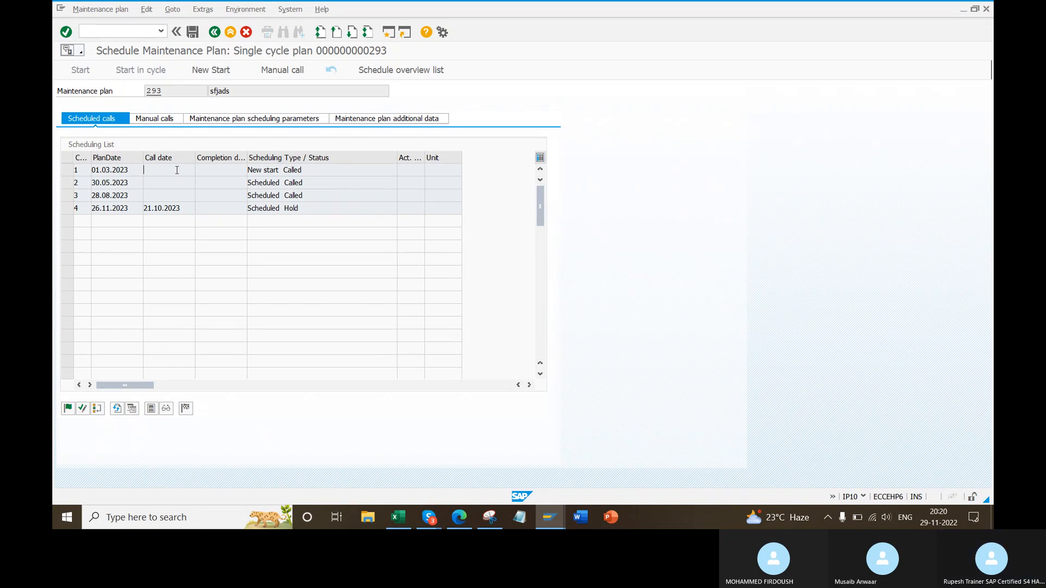
- Display plan 293's scheduling parameters and examine the call horizon, scheduling period, scheduling indicator and completion requirement
double_click(154, 96)
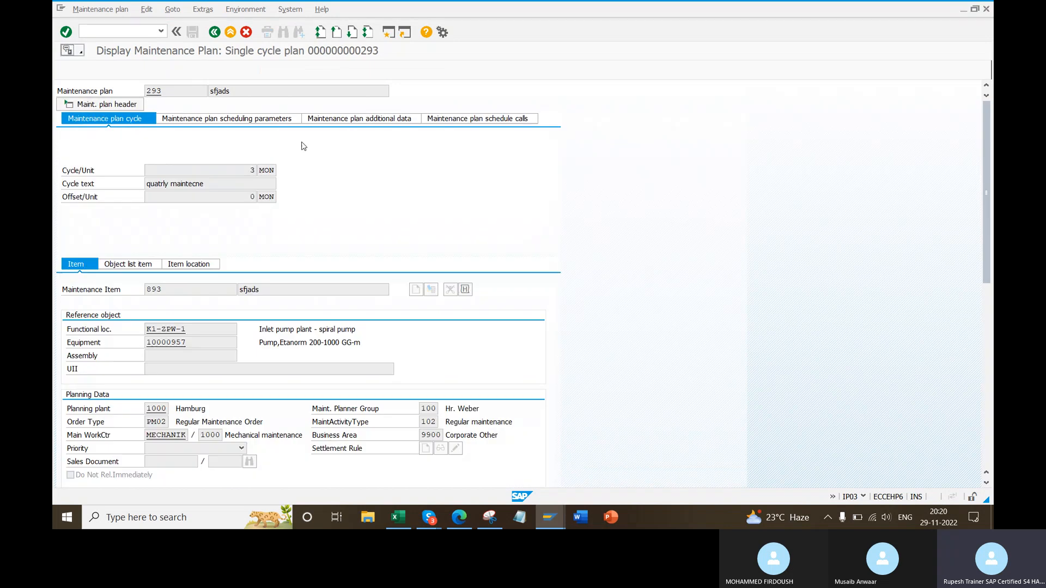
left_click(278, 120)
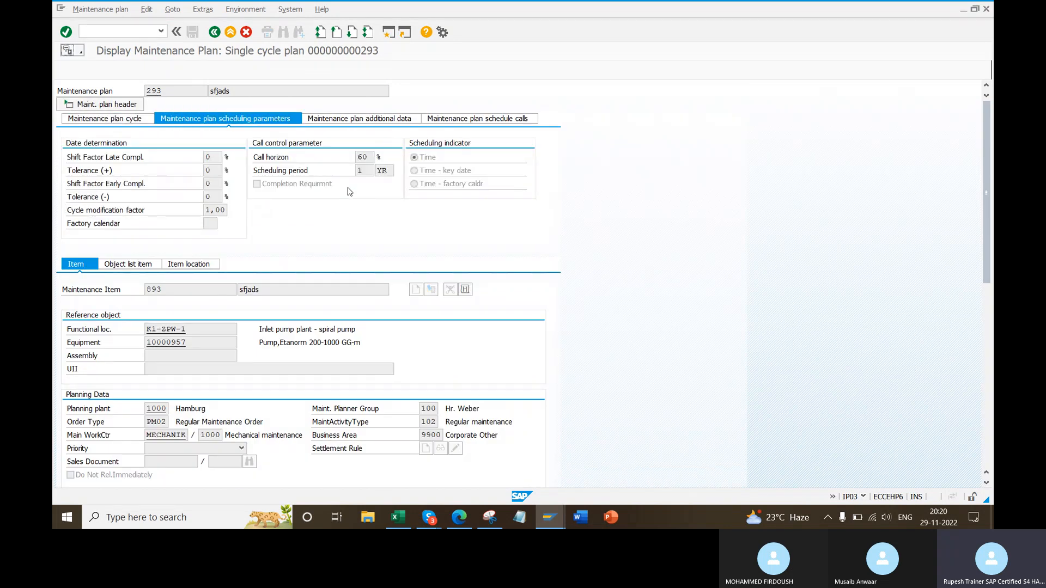
left_click(273, 158)
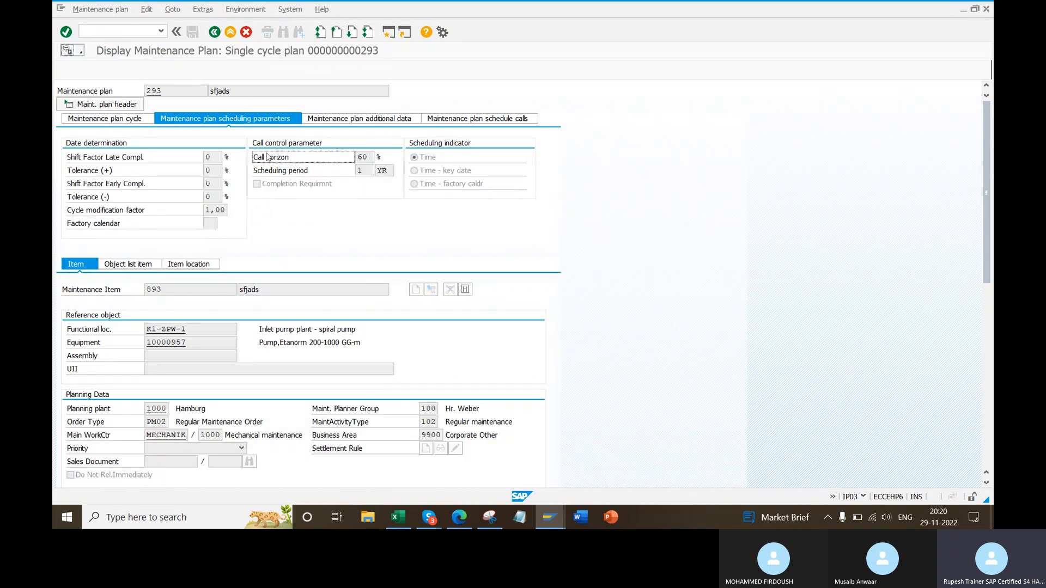
left_click(275, 172)
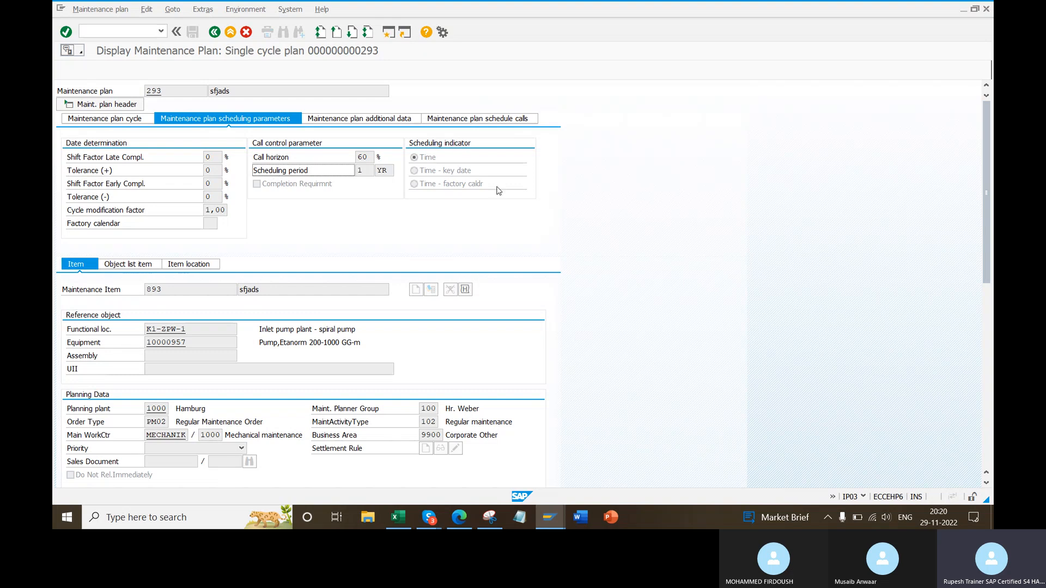
left_click(429, 184)
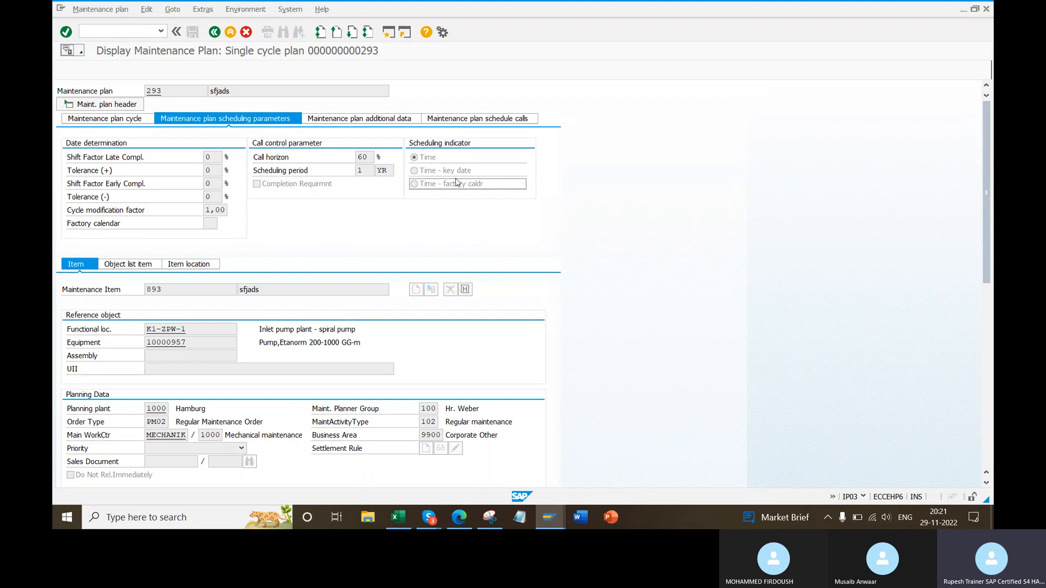
left_click(261, 185)
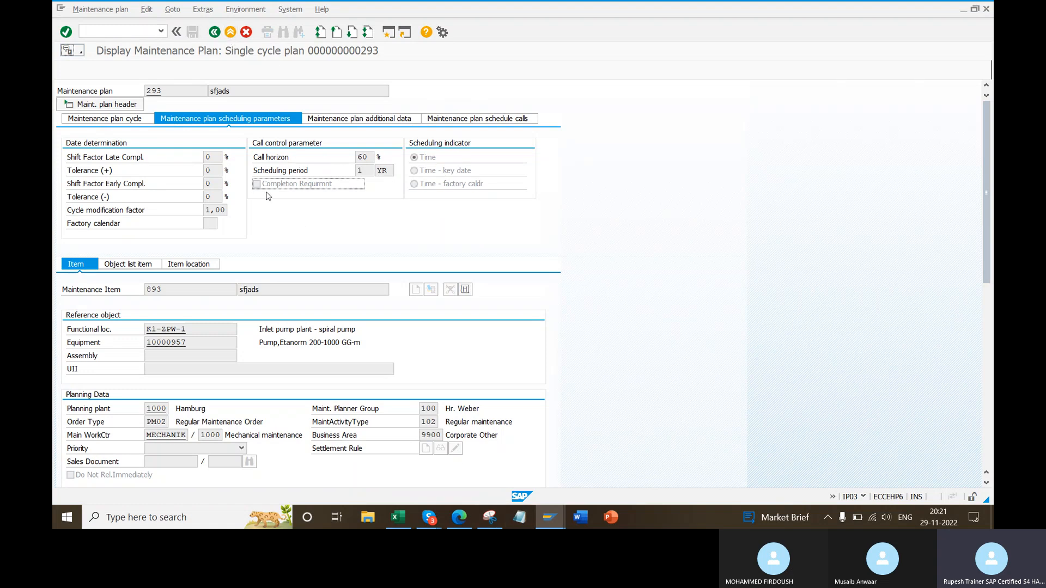
- Return to plan 293's scheduling list and examine the first three calls one by one
left_click(214, 31)
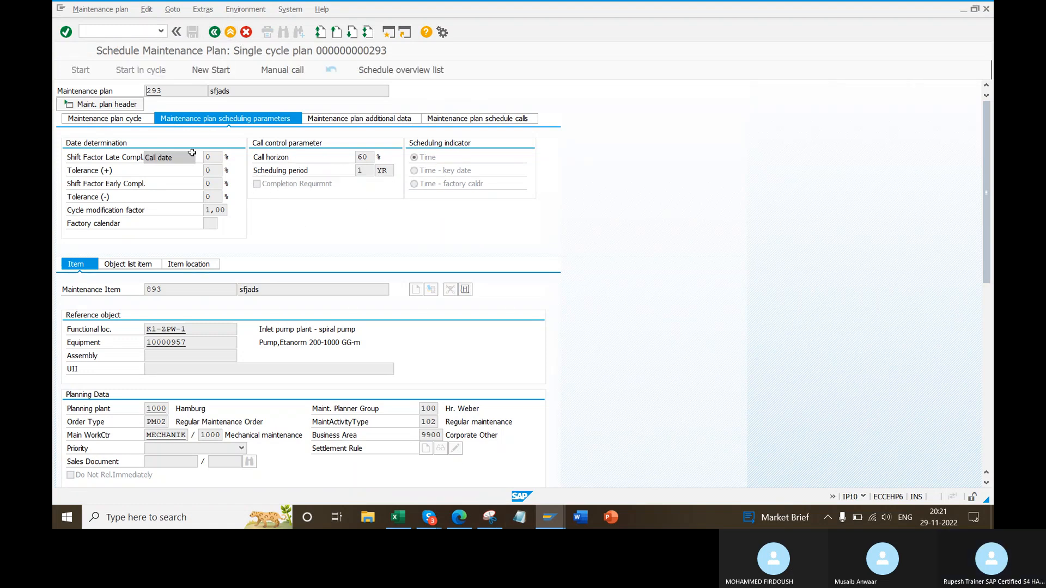
left_click(67, 170)
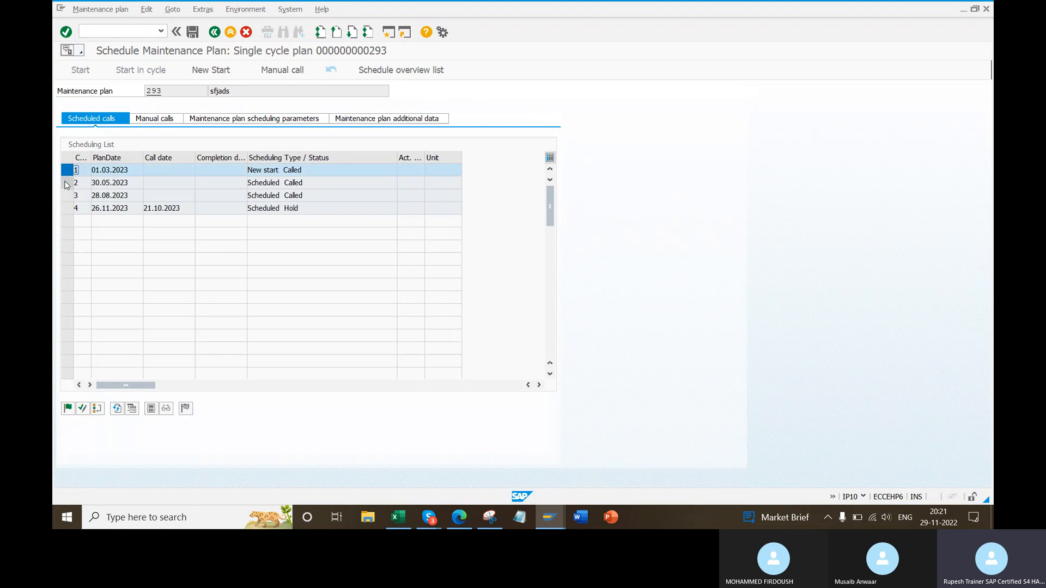
left_click(67, 183)
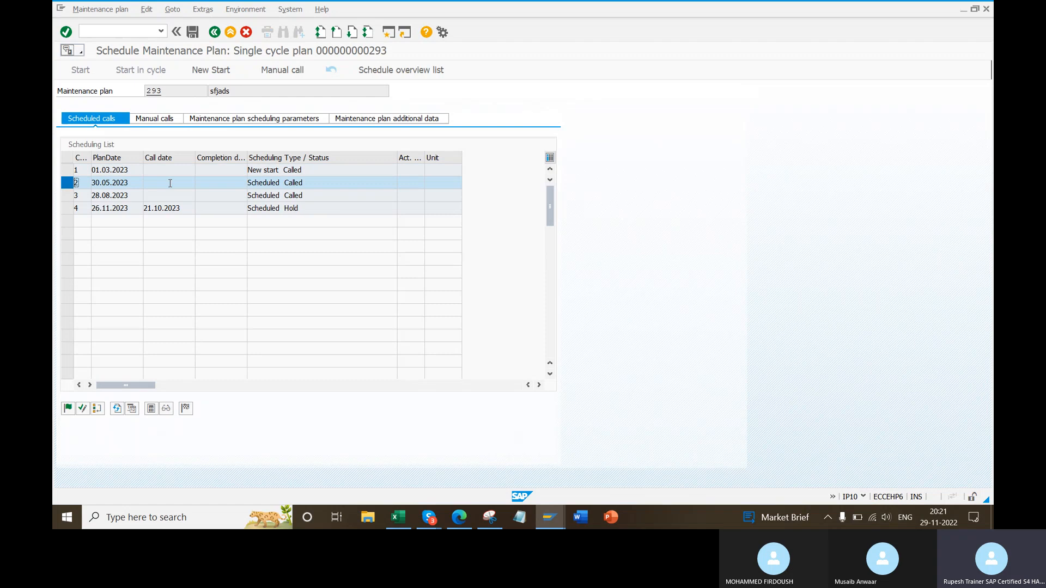
left_click(67, 195)
- Leave the scheduling of plan 293 without saving and reopen its scheduled calls
left_click(214, 32)
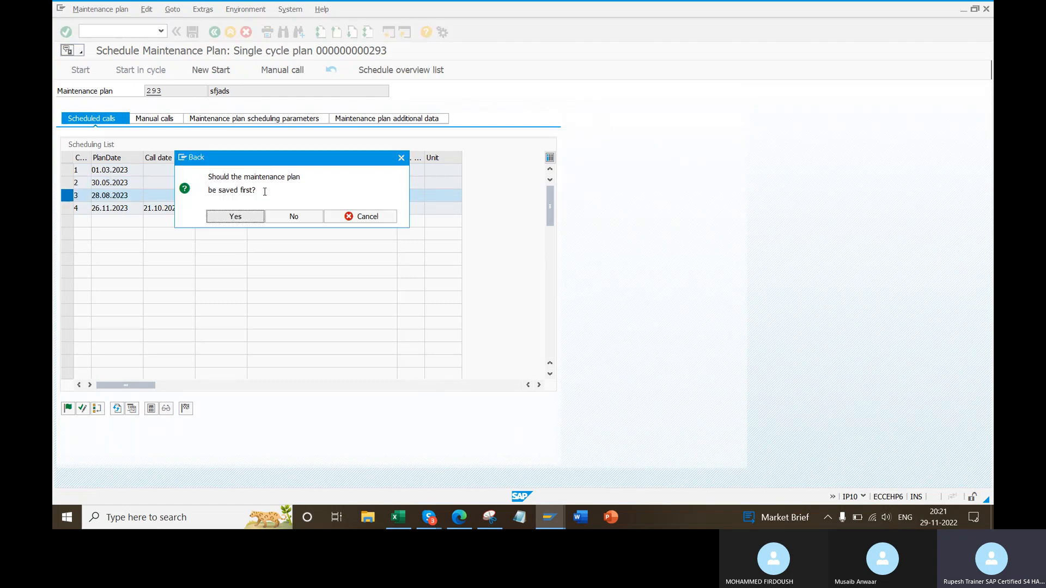
left_click(276, 216)
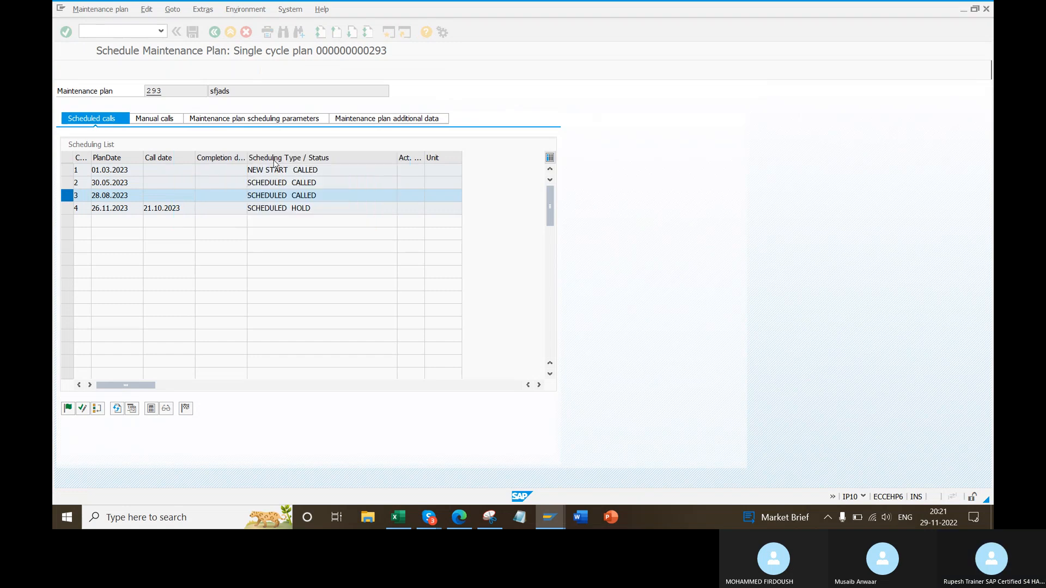
key("Return")
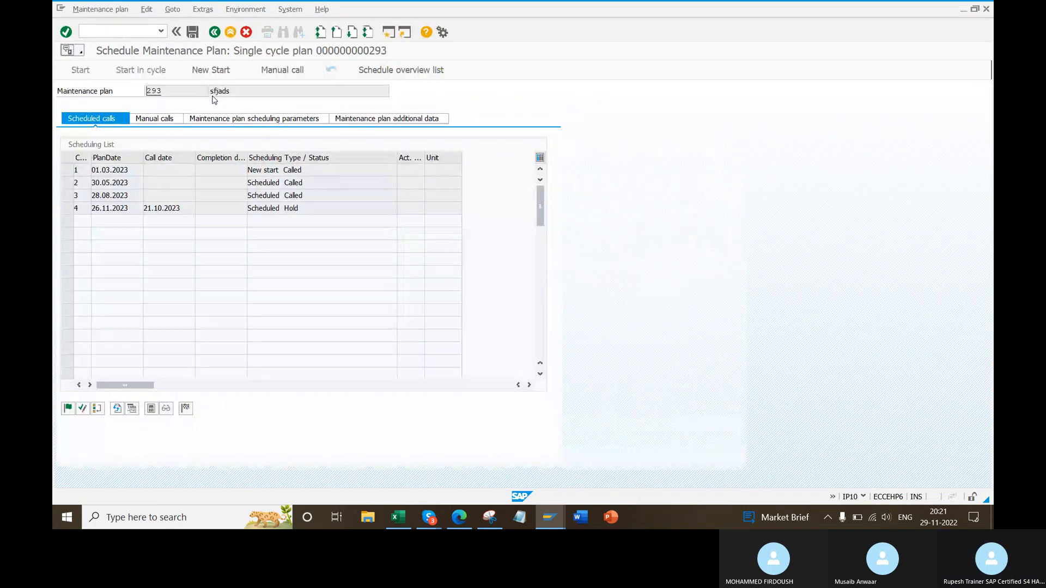
- Display plan 293's parameters, read the field help for Completion Requirement, highlight the preceding-call-object condition, and close the help
double_click(156, 90)
left_click(258, 187)
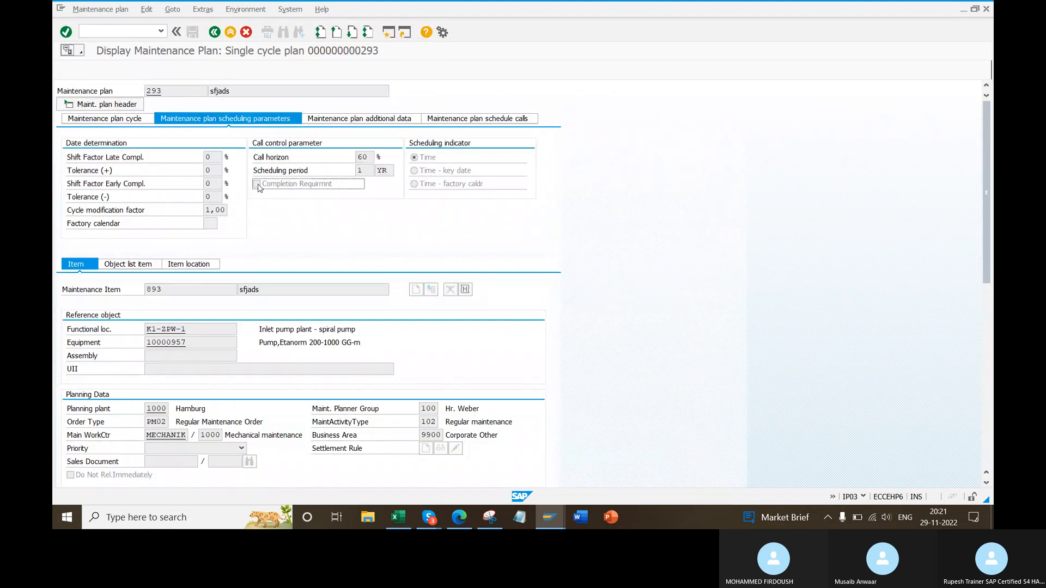
key("F1")
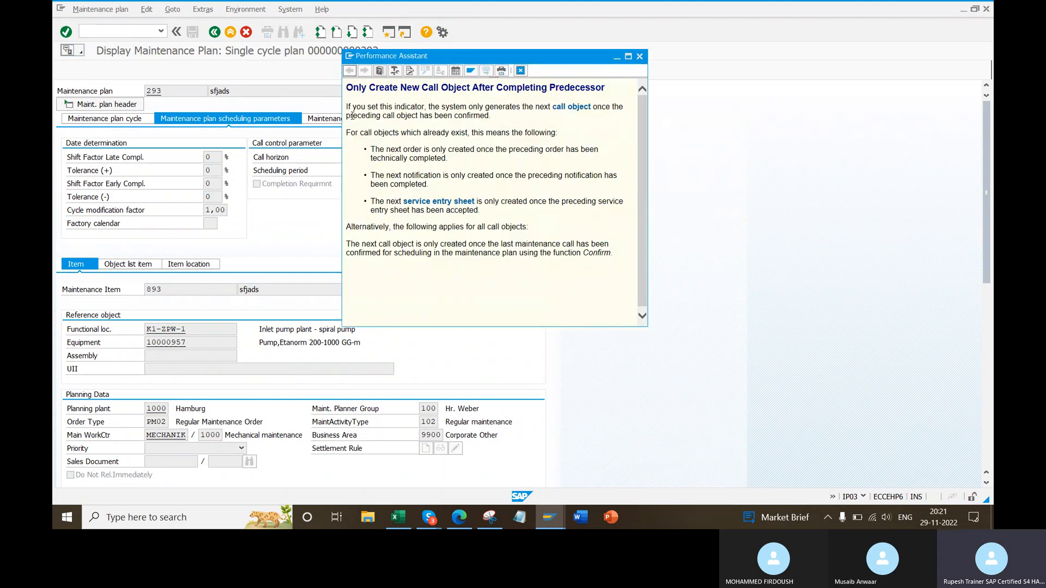
left_click_drag(349, 115, 490, 116)
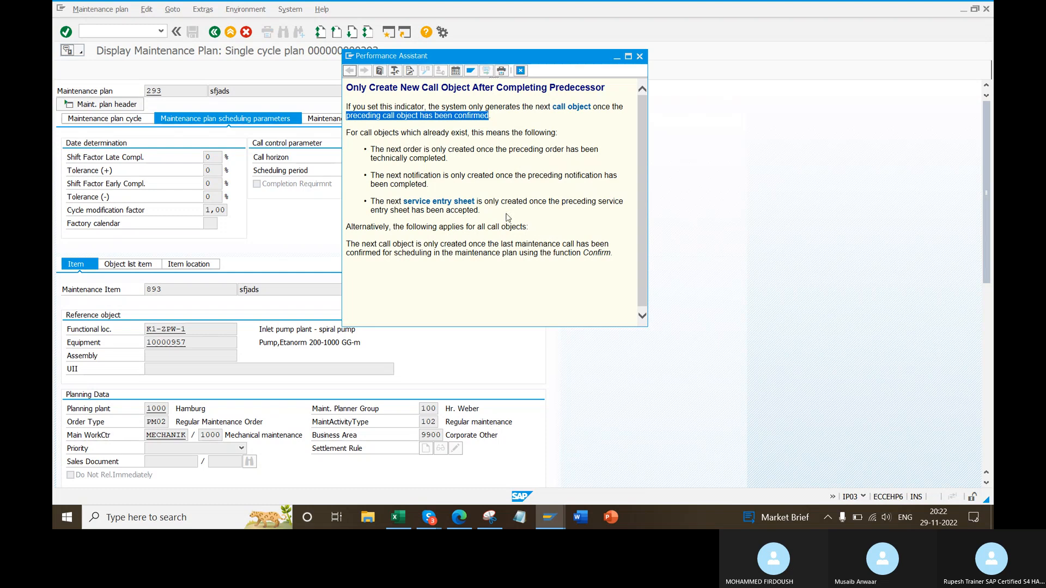
left_click_drag(483, 54, 640, 55)
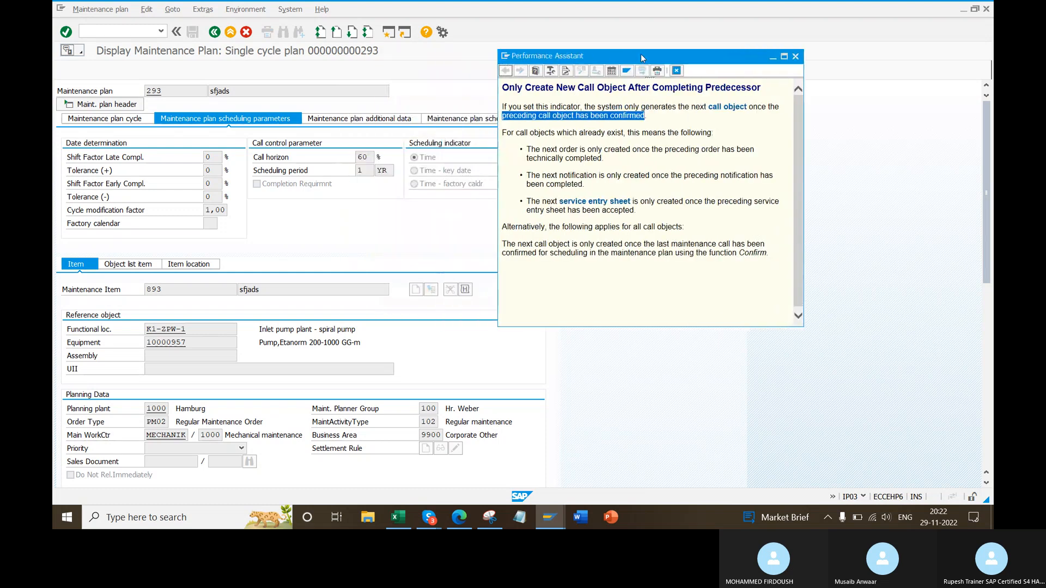
left_click(795, 56)
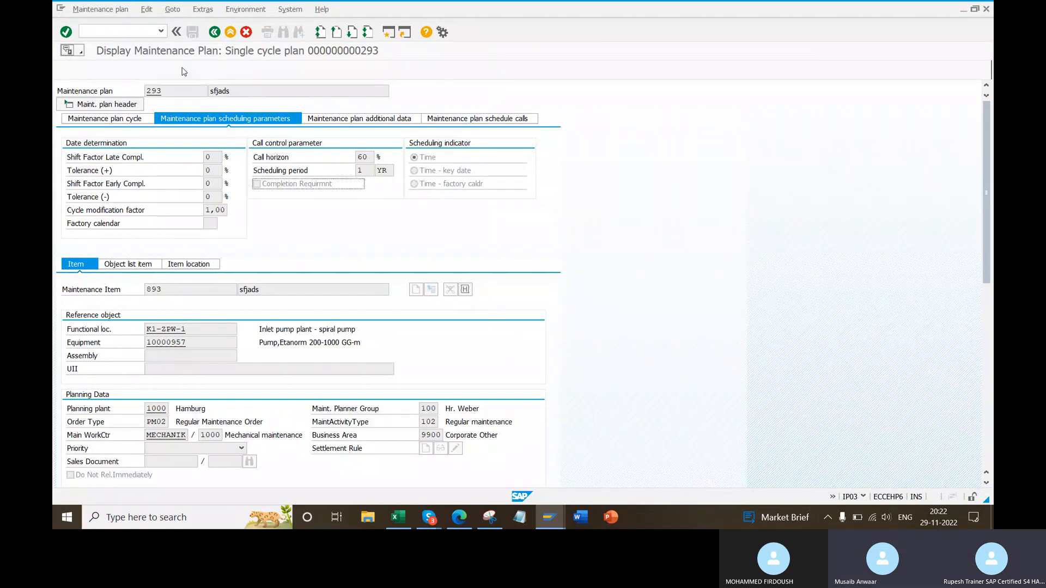
- Open the initial screen for creating a maintenance plan with transaction /nip41
left_click(108, 10)
key("Escape")
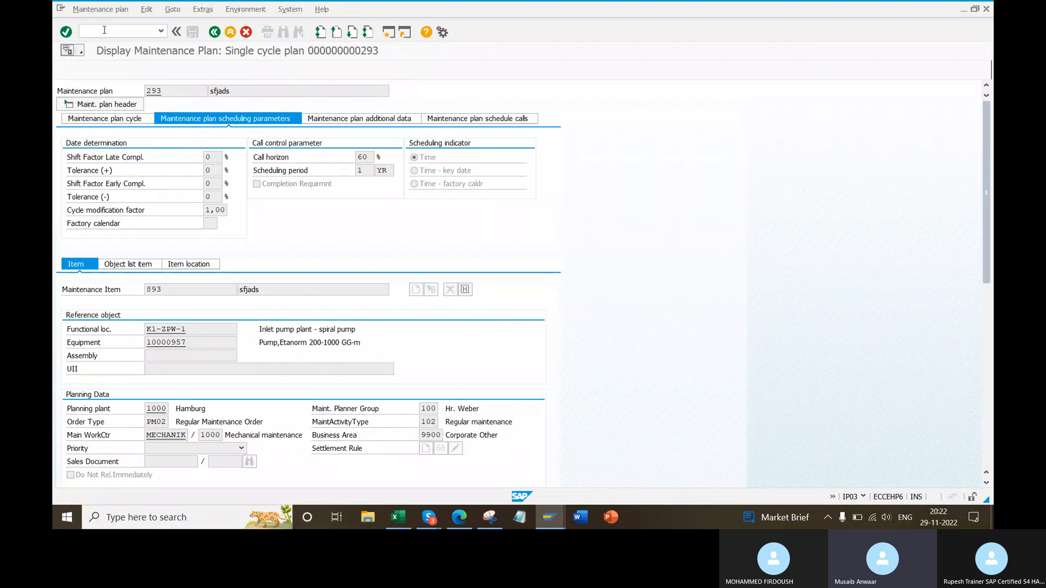
type("/nip")
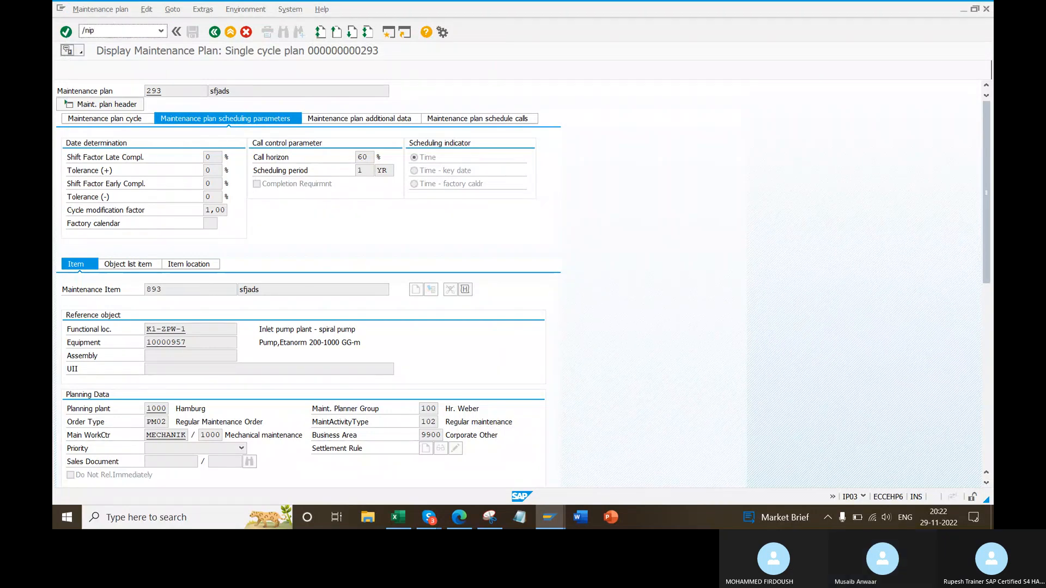
type("41")
left_click(99, 9)
left_click(741, 151)
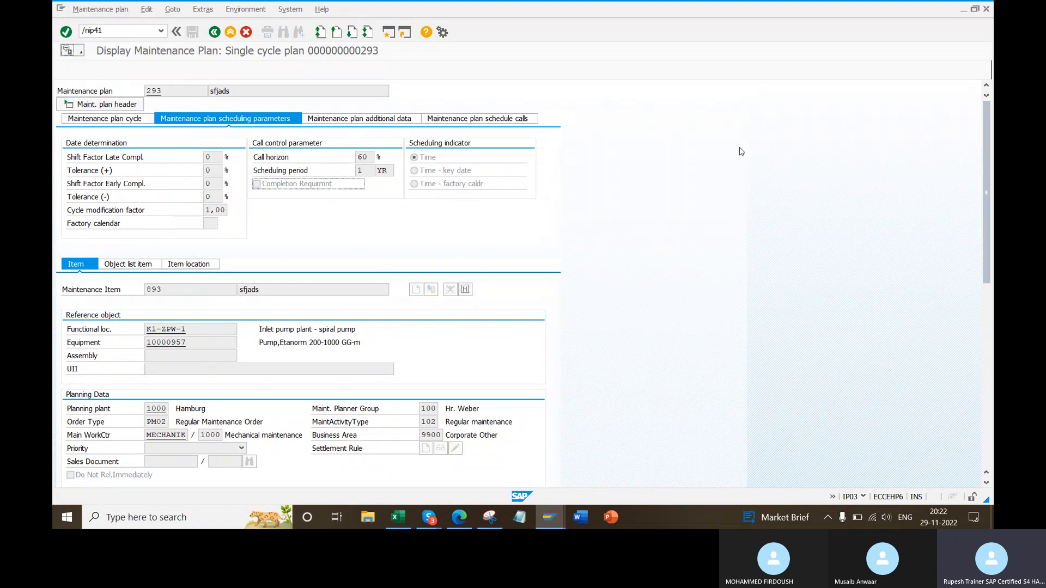
right_click(731, 120)
left_click(753, 165)
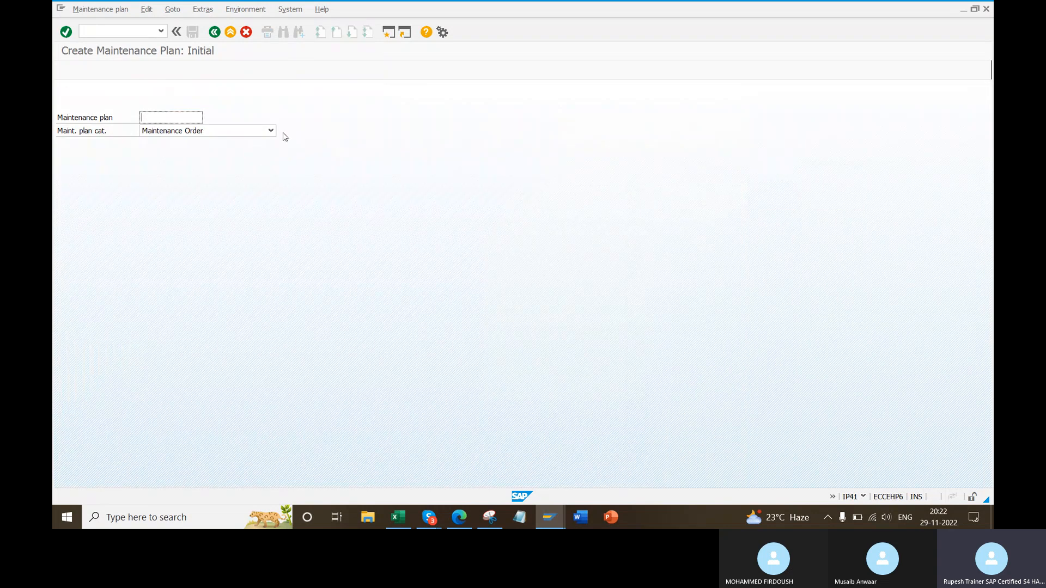
- Open the scheduling of maintenance plan 293, mark its first call as complete, and save the plan
left_click(99, 9)
left_click(98, 76)
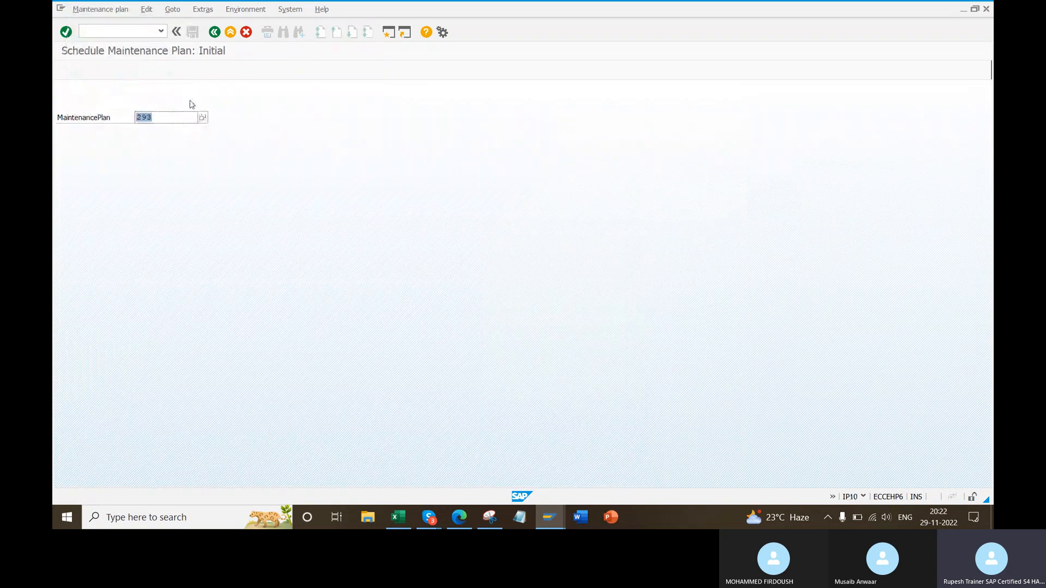
key("Return")
left_click(66, 208)
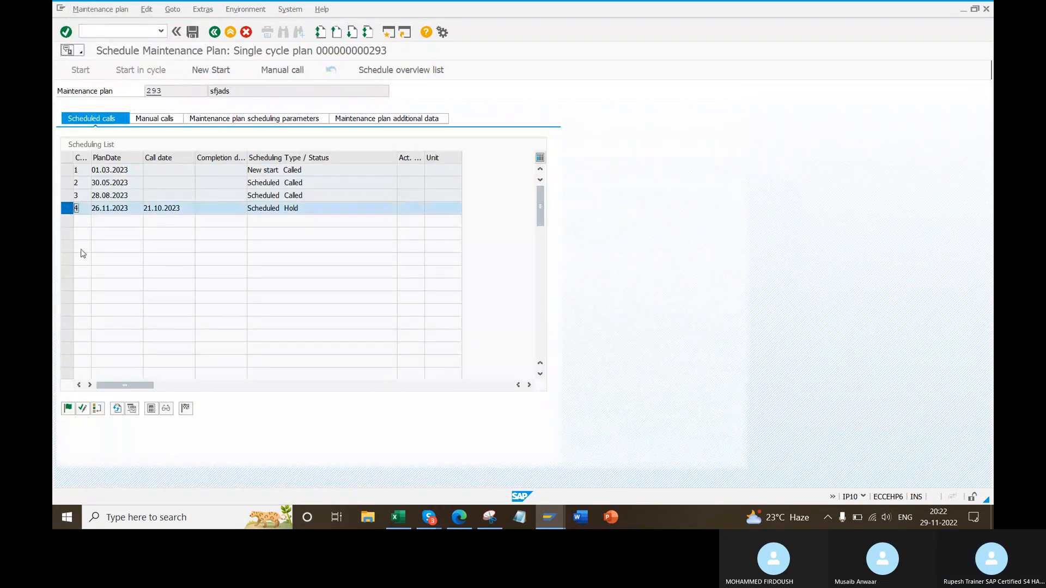
left_click(186, 409)
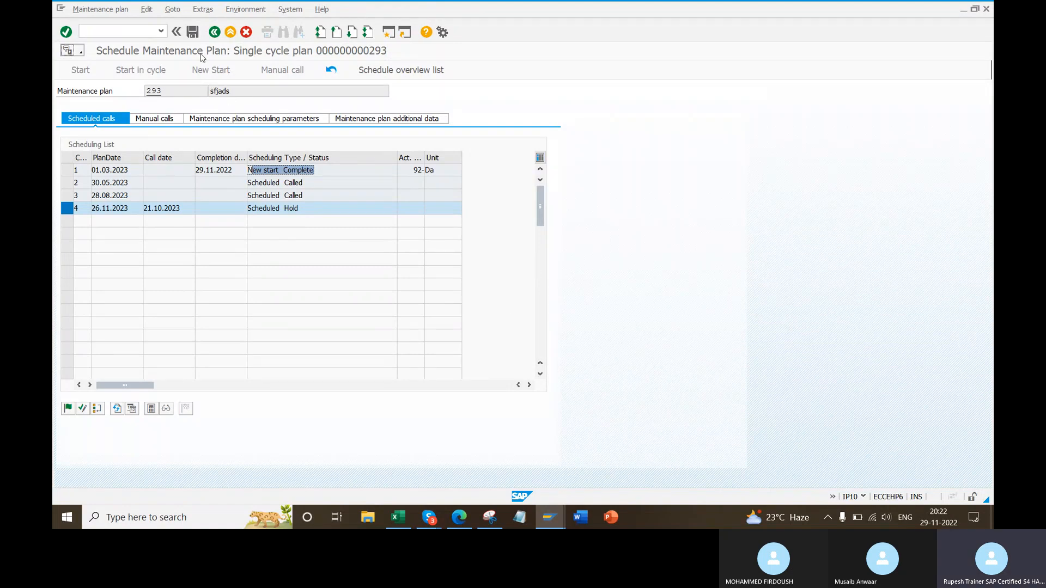
left_click(193, 31)
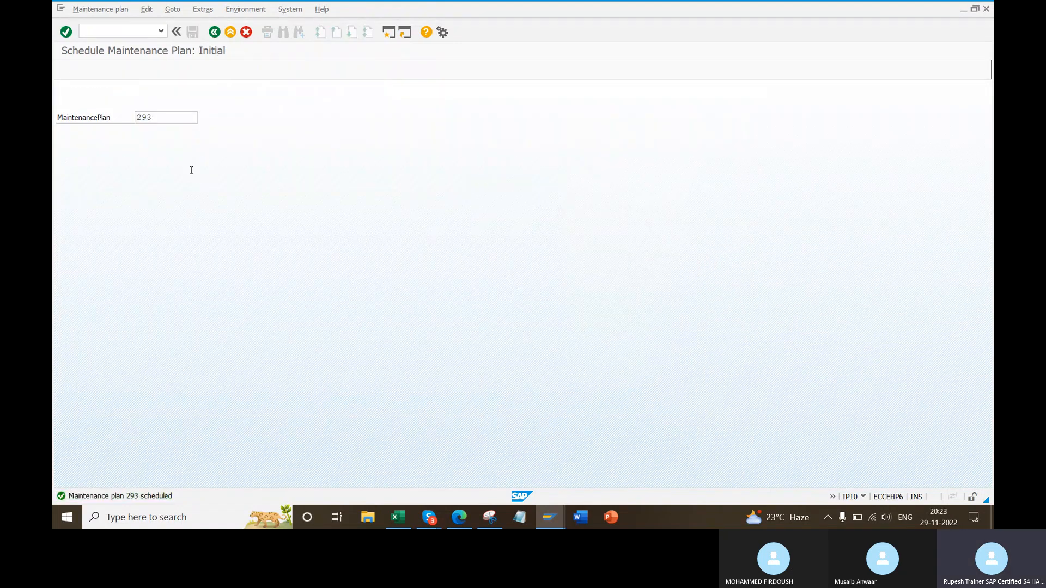
- Reopen plan 293's scheduling, view the system status of the first call's order, return, and highlight that call's completion date
key("Return")
left_click(67, 170)
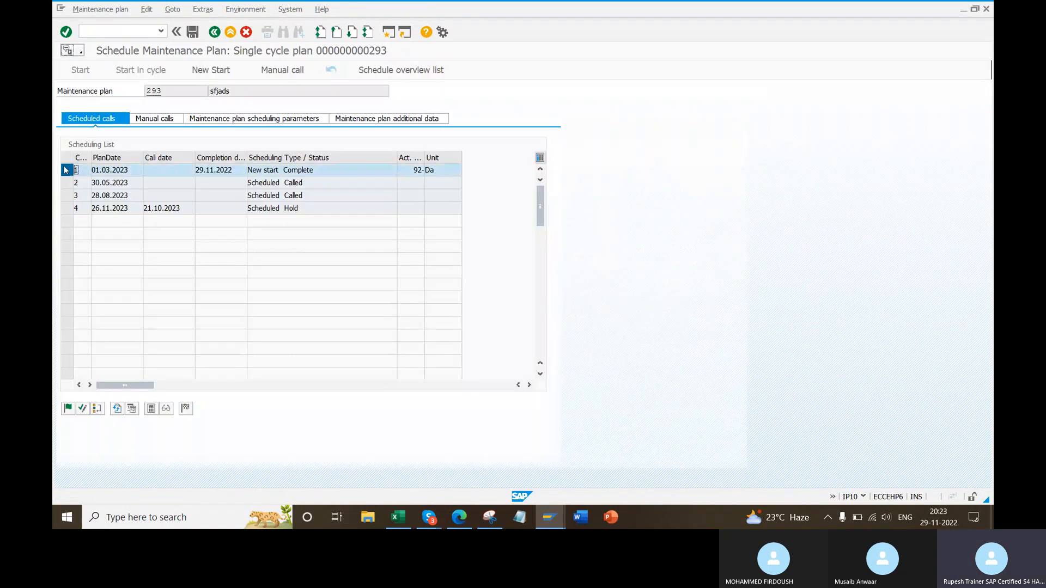
left_click(166, 409)
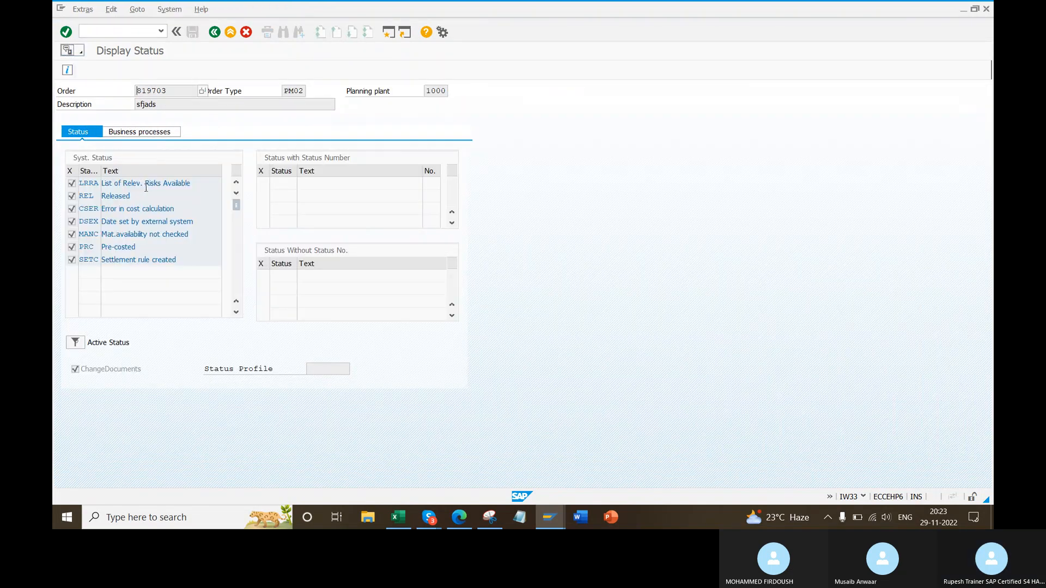
left_click(215, 33)
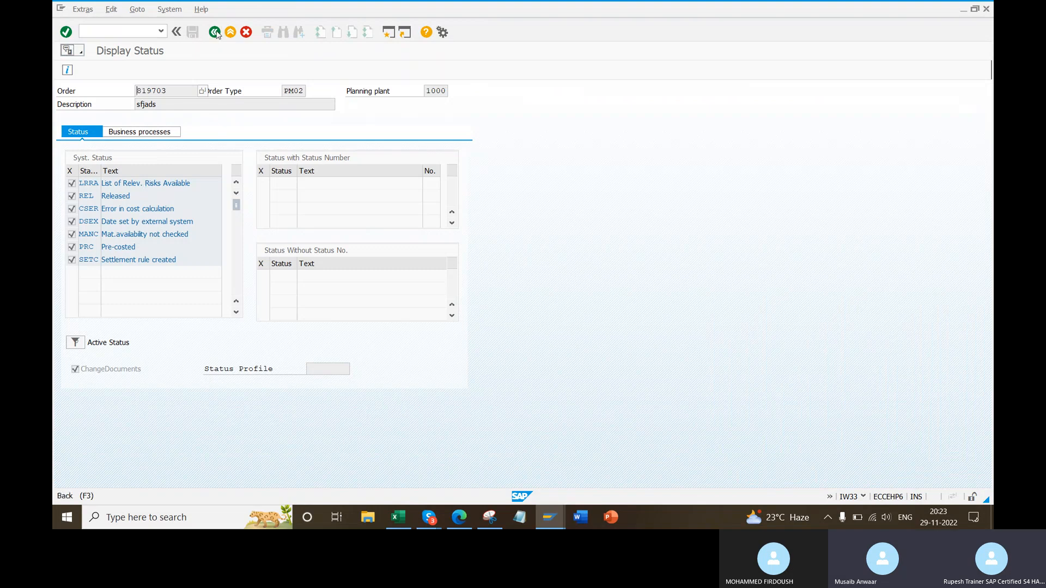
left_click(215, 32)
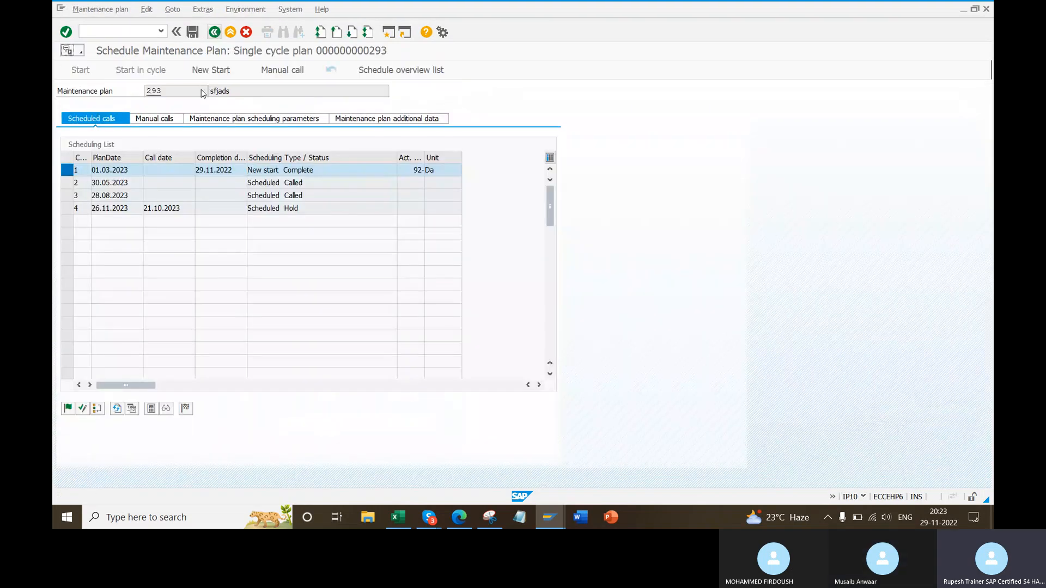
left_click_drag(223, 170, 192, 170)
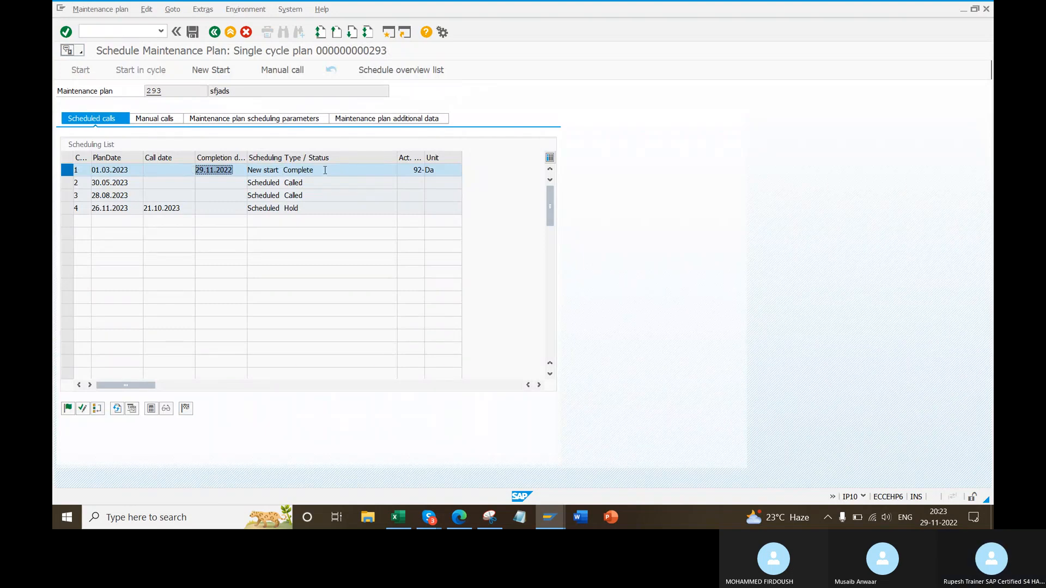
left_click_drag(325, 169, 171, 172)
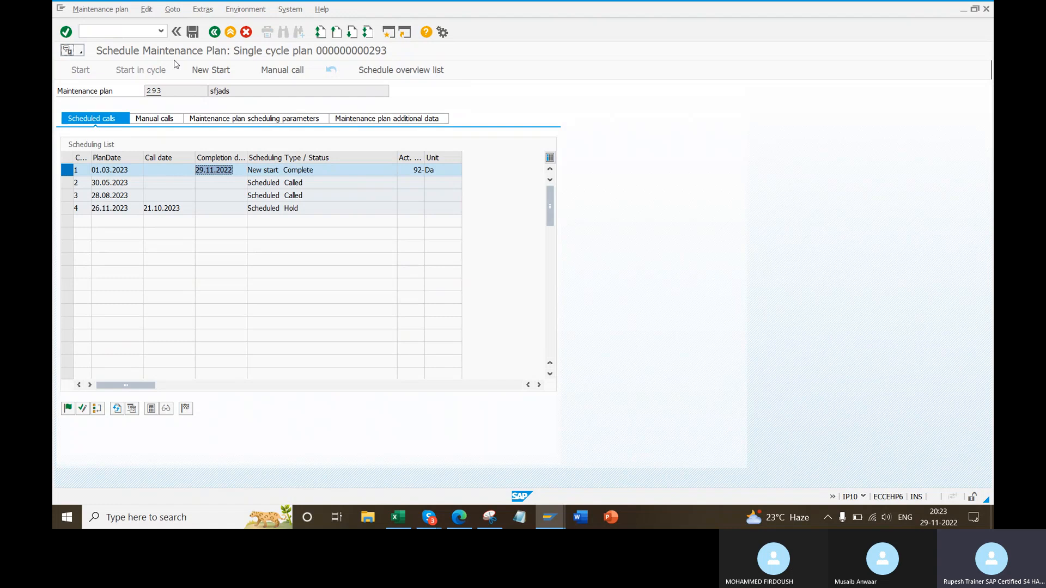
- Save and reopen plan 293's scheduling, examine the detailed system statuses of the first call's maintenance order, and return to the scheduling list
left_click(190, 33)
key("Return")
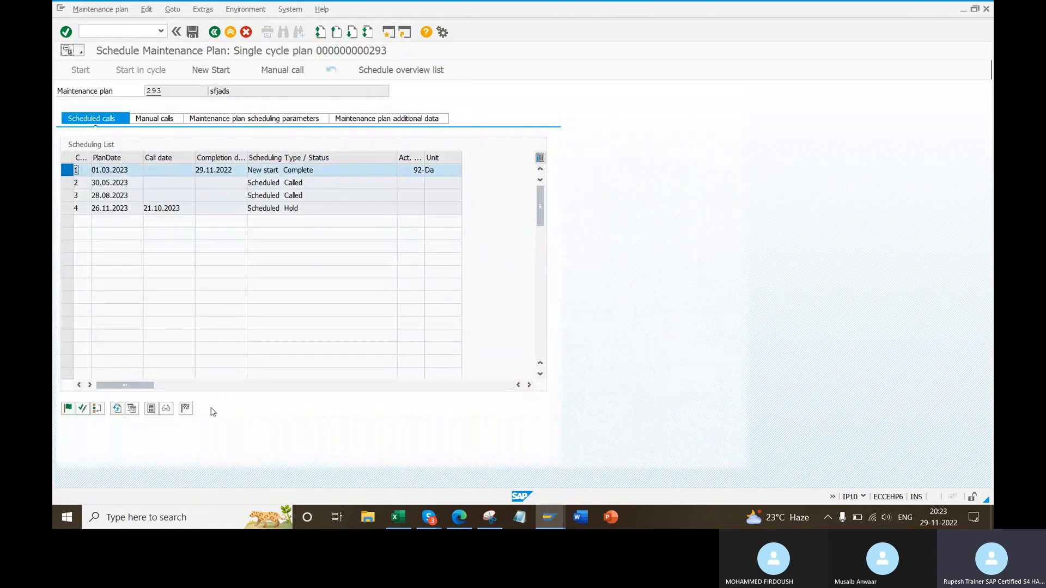
left_click(166, 408)
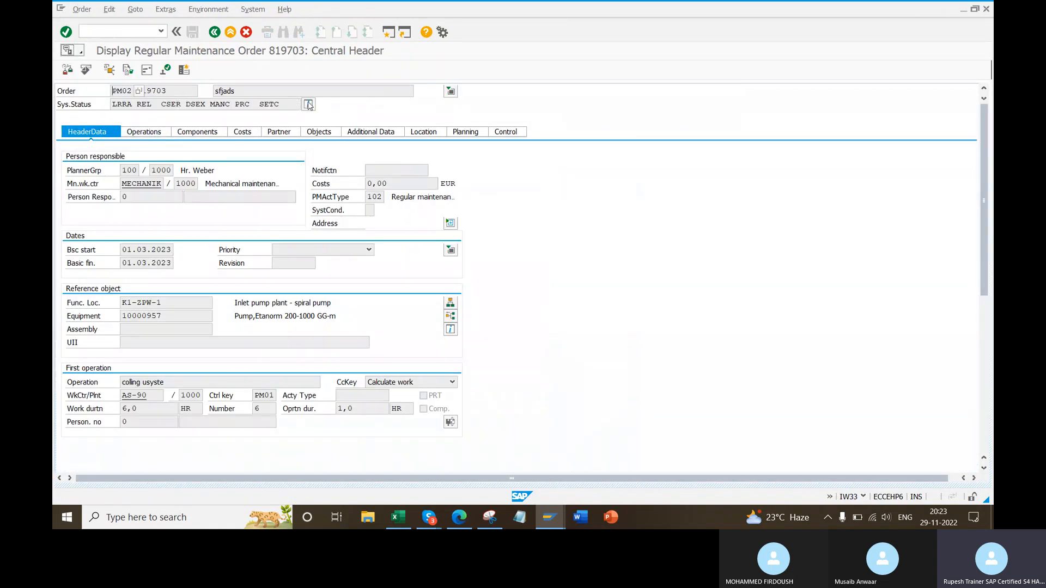
left_click(151, 189)
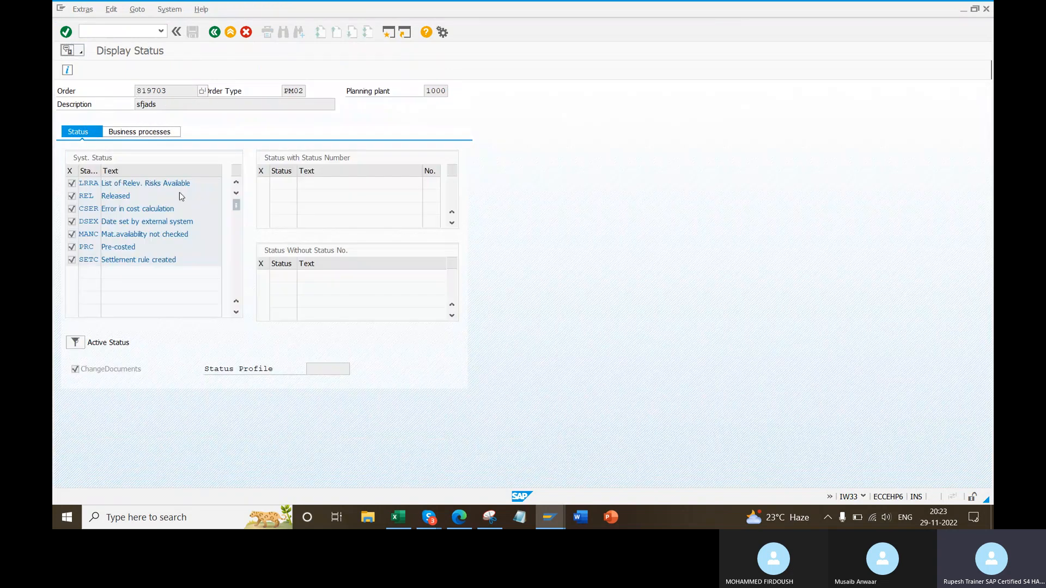
left_click_drag(176, 210, 113, 218)
left_click_drag(137, 249, 115, 254)
left_click_drag(211, 262, 102, 261)
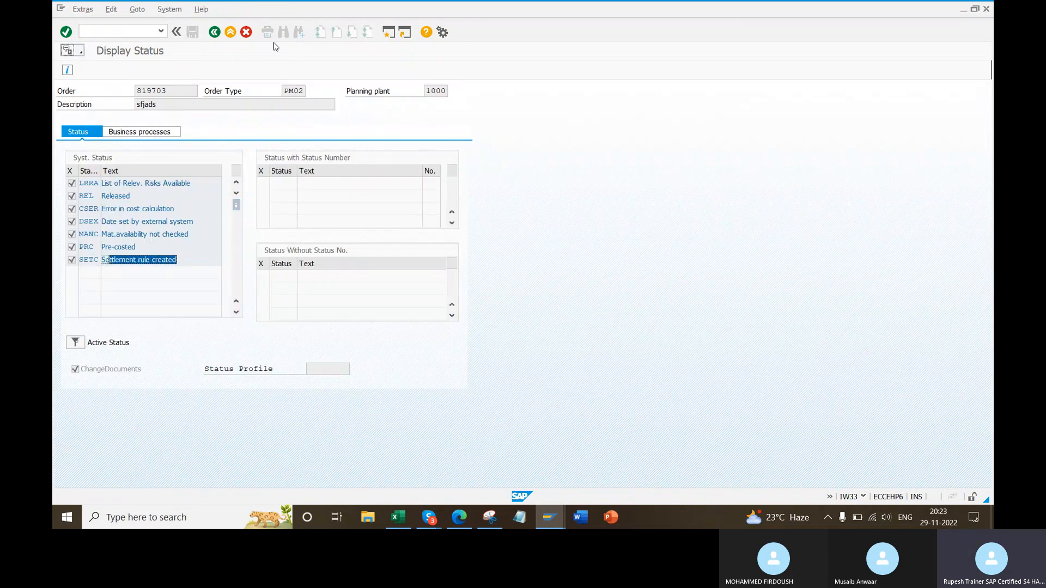
left_click(214, 31)
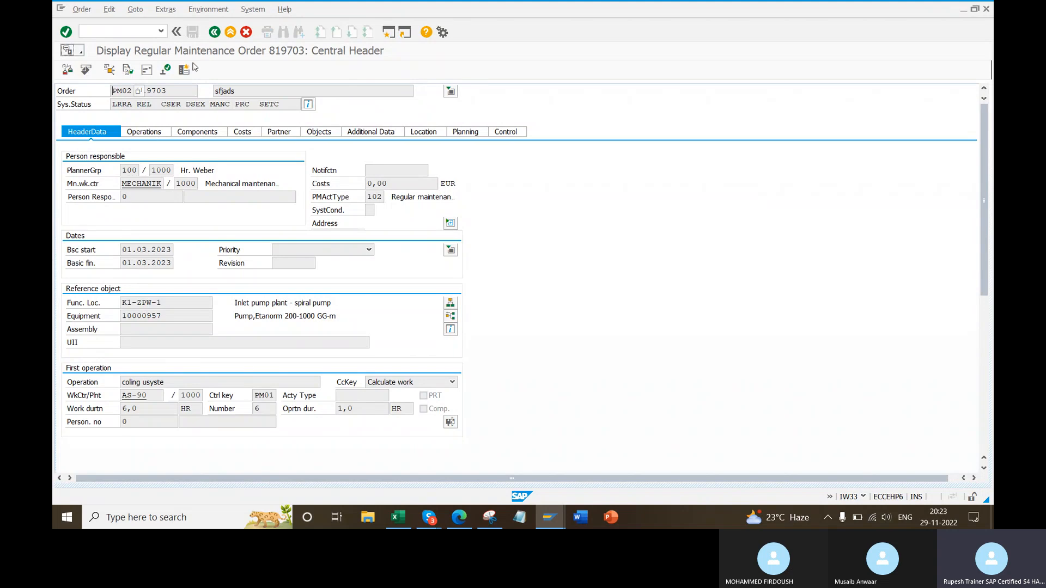
key("F3")
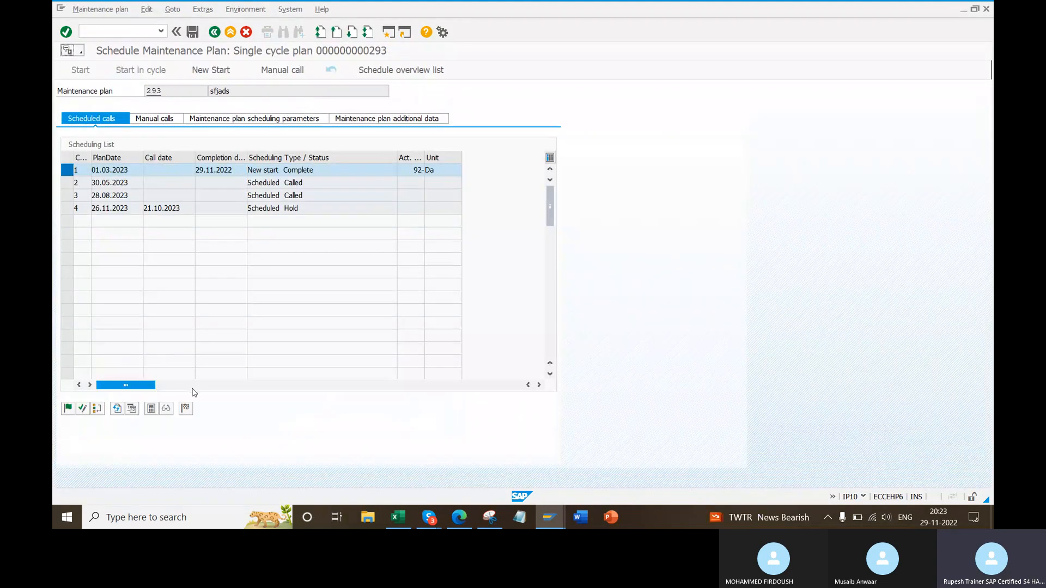
- View the first call's order once more, then leave plan 293's scheduling without saving and reopen its scheduled calls
left_click(170, 412)
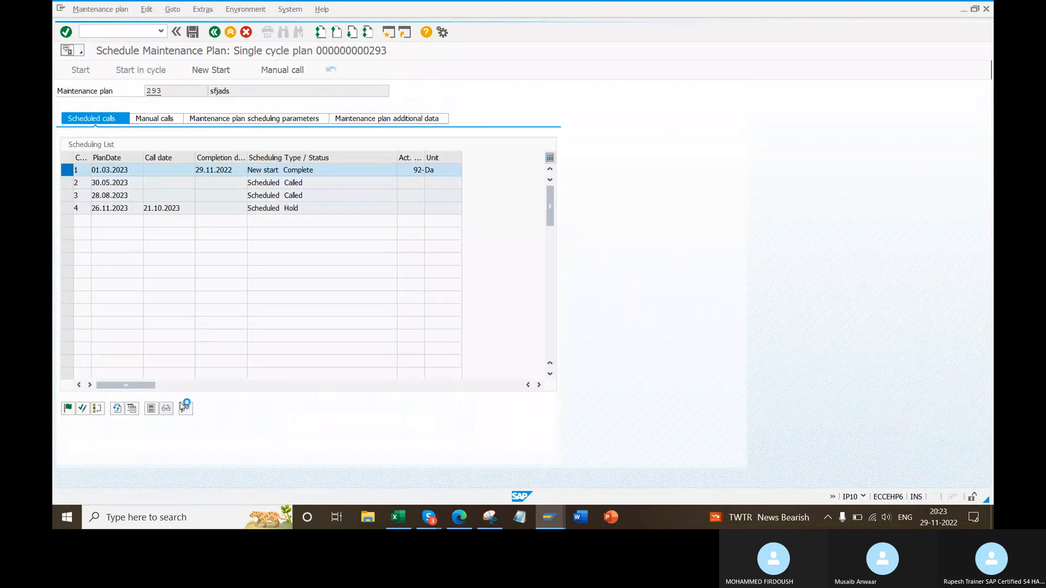
left_click(214, 32)
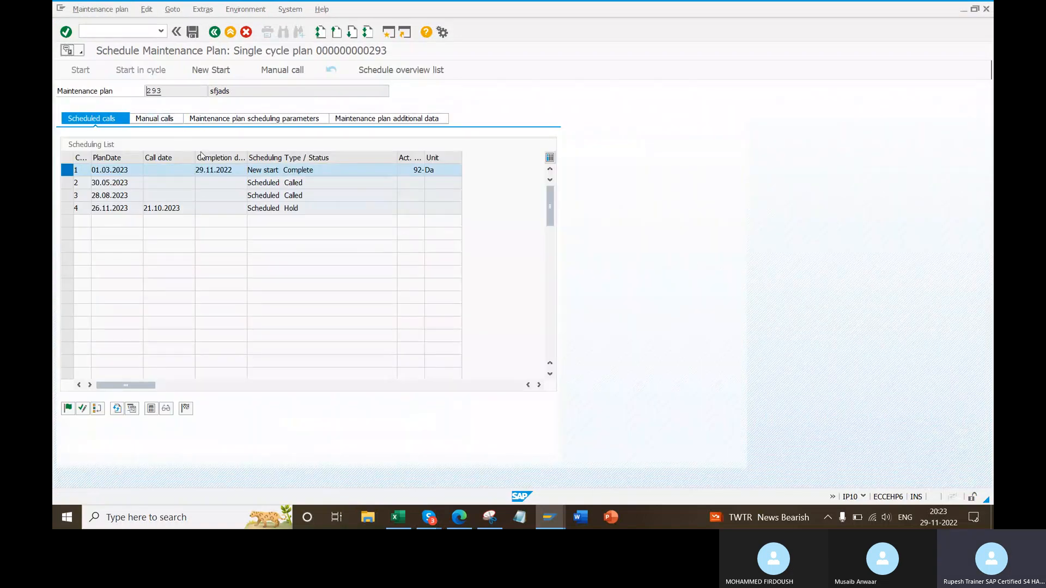
left_click(214, 31)
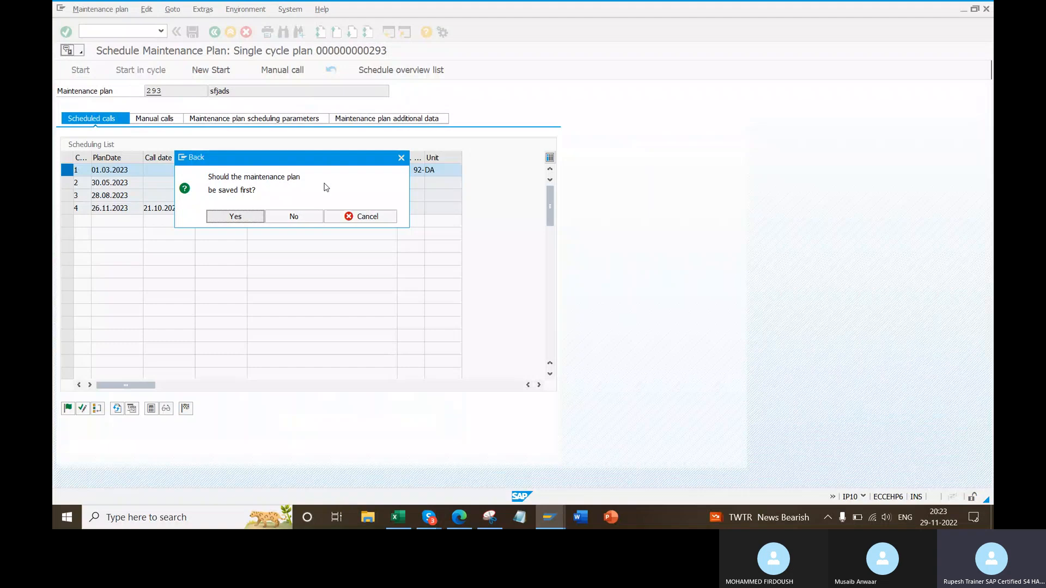
left_click(286, 216)
key("Return")
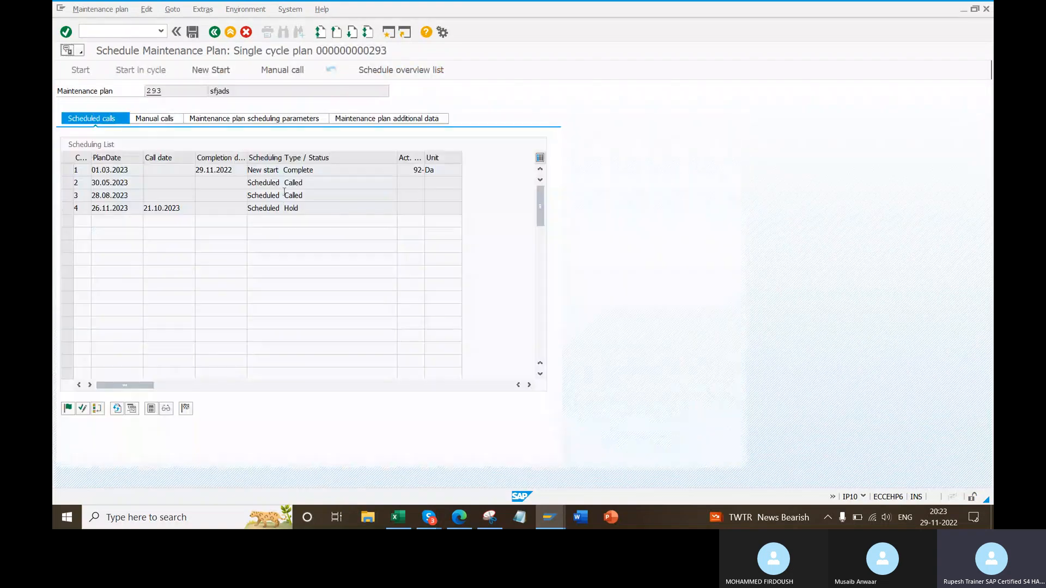
- Display plan 293 and review its cycle, scheduling parameters, additional data, and the available maintenance plan categories
double_click(155, 92)
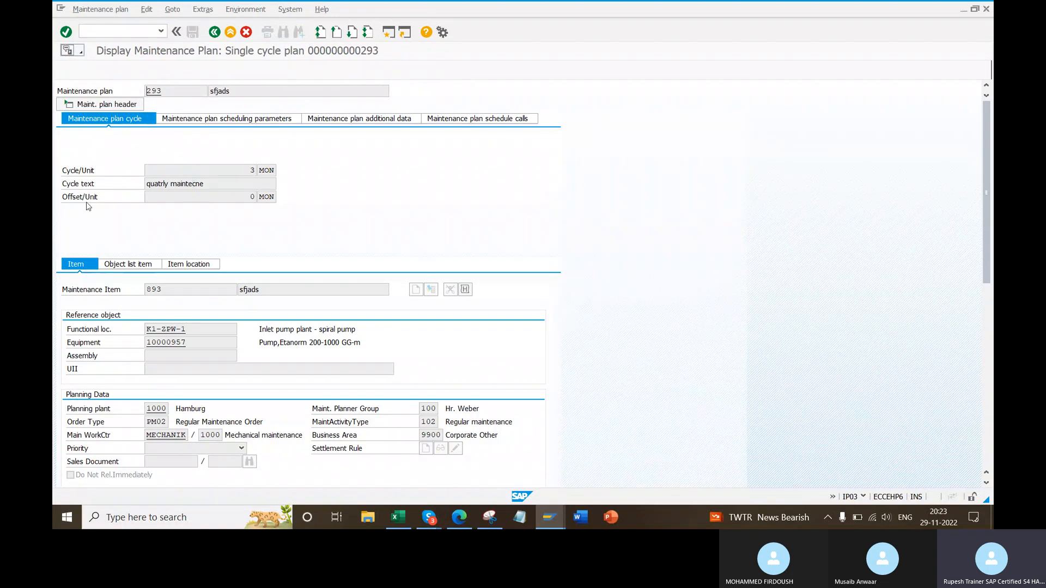
left_click(234, 125)
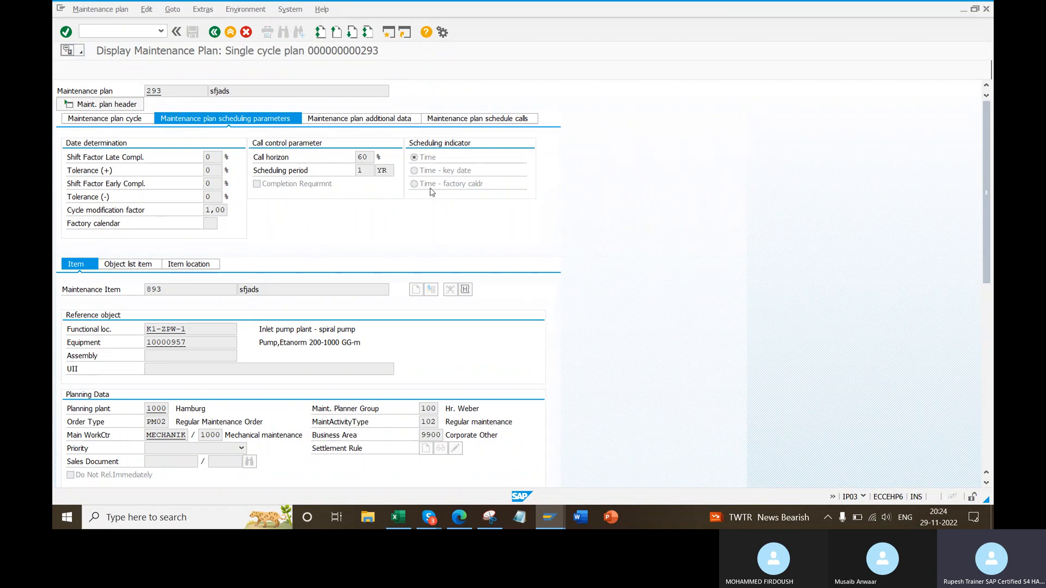
left_click(388, 121)
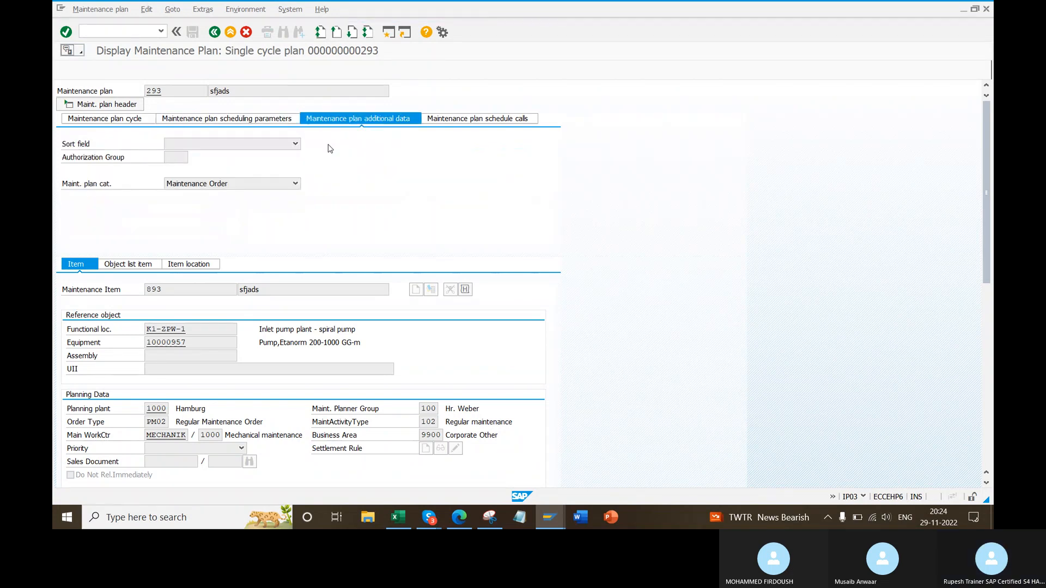
left_click(238, 184)
left_click(238, 184)
left_click(295, 183)
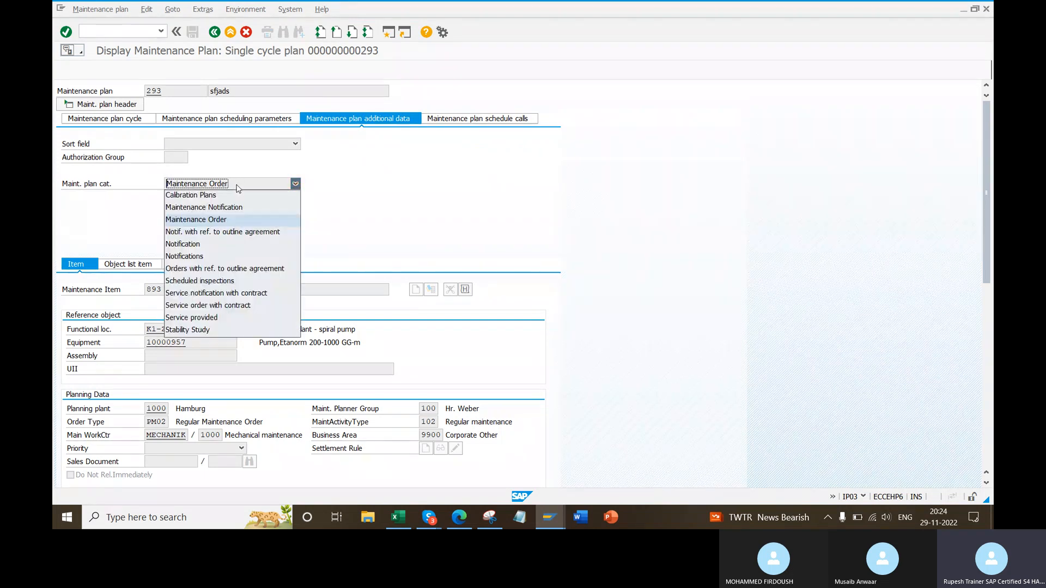
left_click(87, 188)
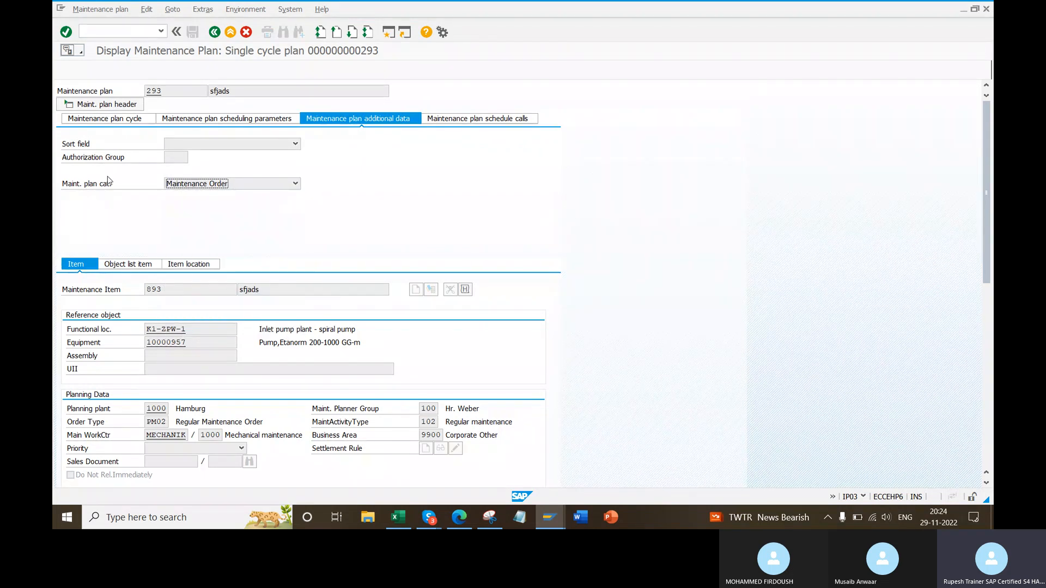
- Leave the display of plan 293 and open the initial screen for creating a maintenance plan with transaction IP41
left_click(288, 10)
left_click(627, 112)
key("F3")
key("F3")
type("41")
key("Return")
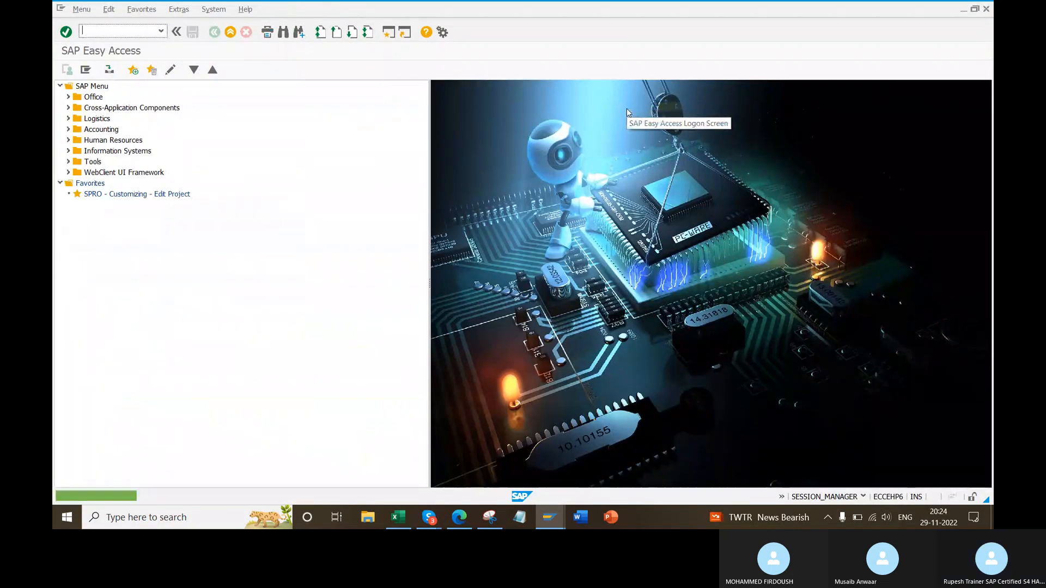
key("Return")
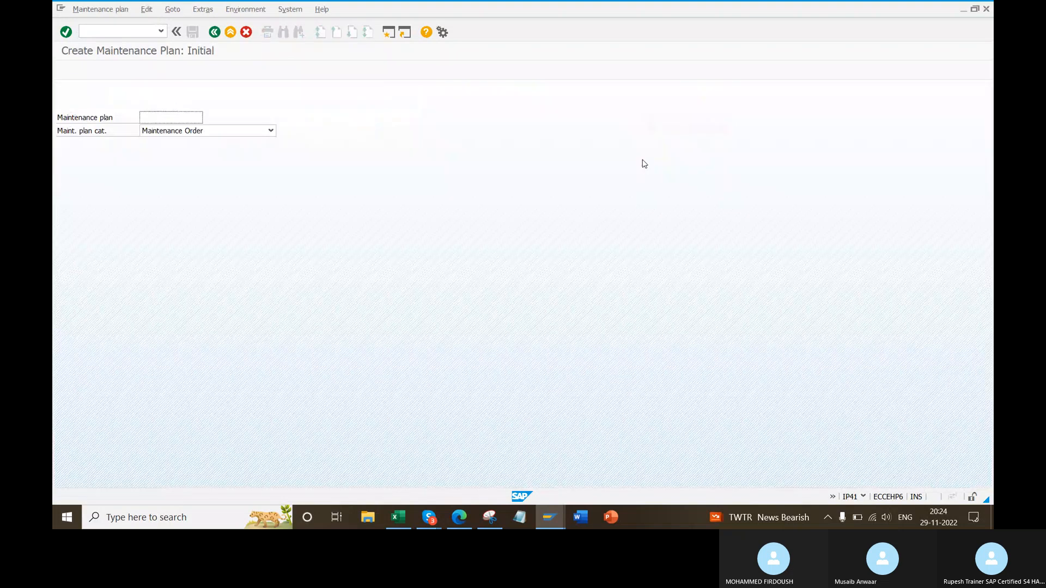
- Choose the maintenance plan category Notification and proceed to the single cycle plan entry screen
left_click(271, 131)
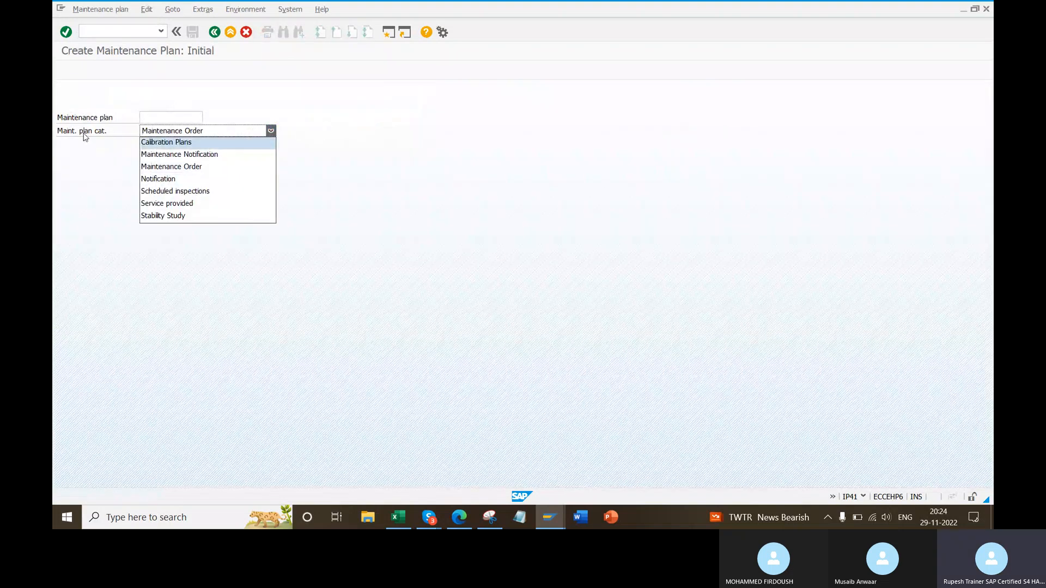
left_click(147, 180)
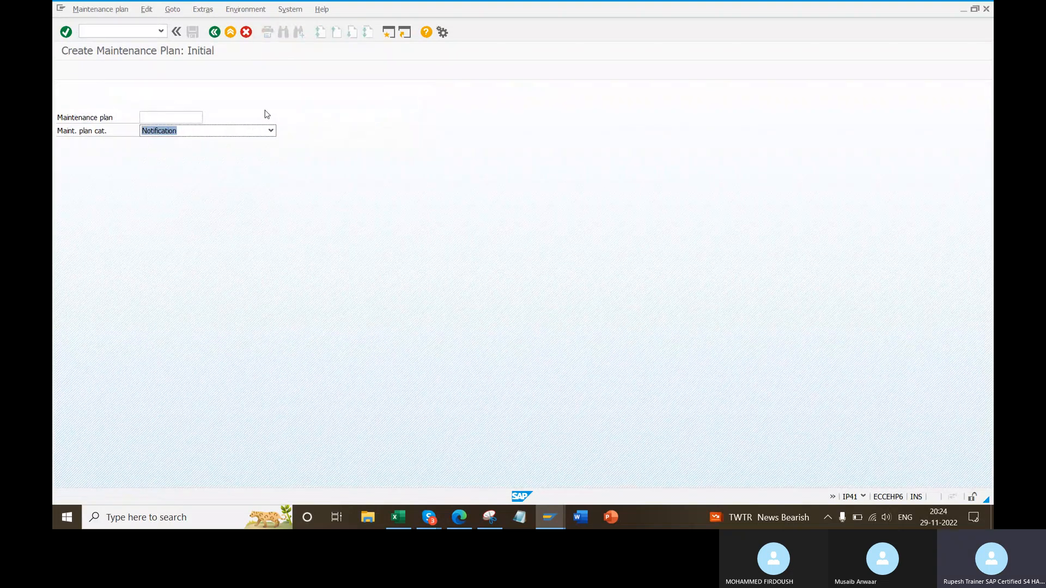
key("Return")
- Enter the plan description sfjads, set the cycle to 3 mon, and enter 1 as the cycle text
type("sfjads")
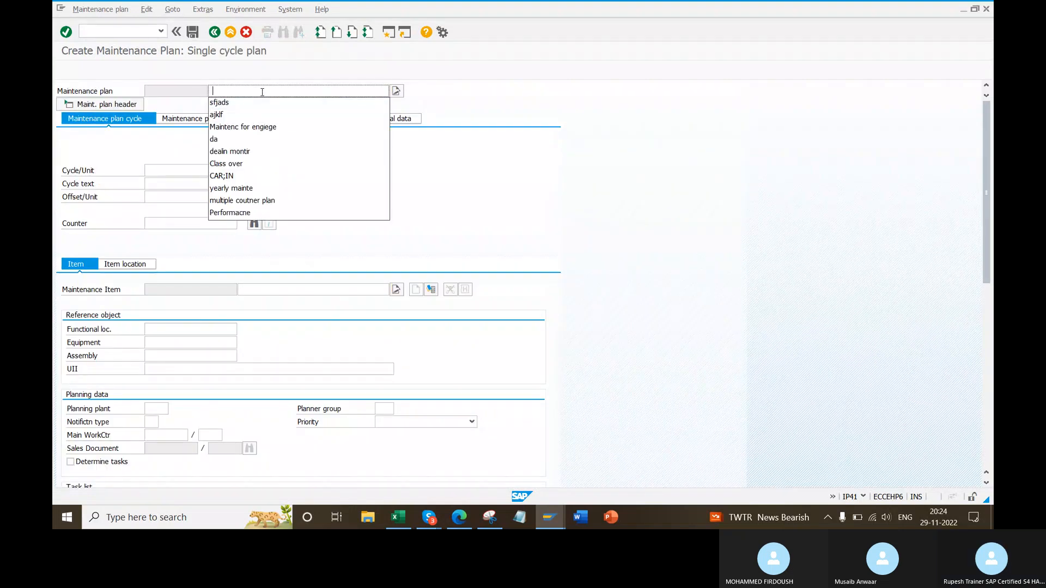
left_click(229, 170)
type("3")
key("Tab")
key("space")
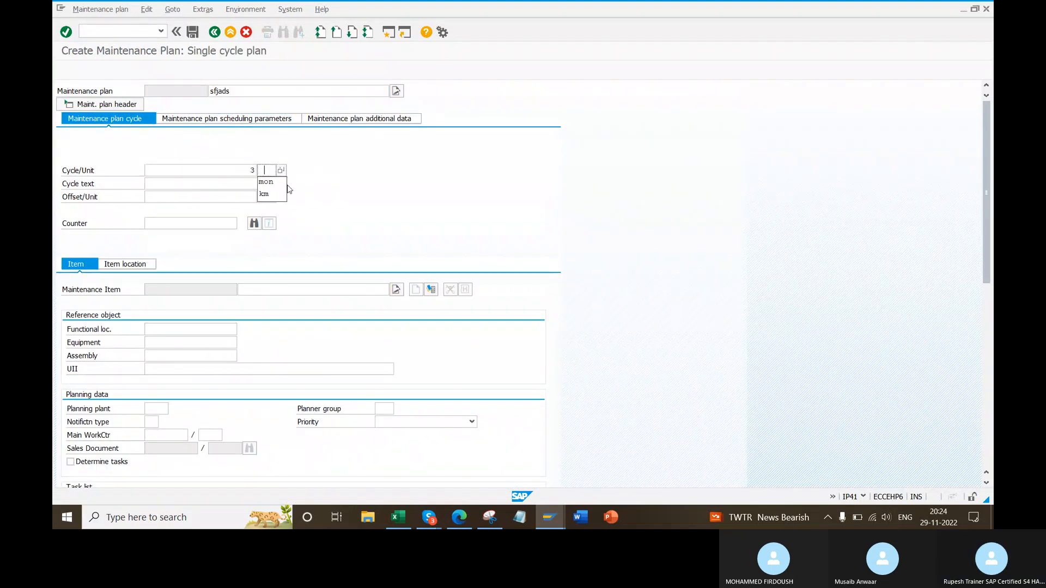
left_click(273, 192)
left_click(222, 186)
key("space")
left_click(210, 203)
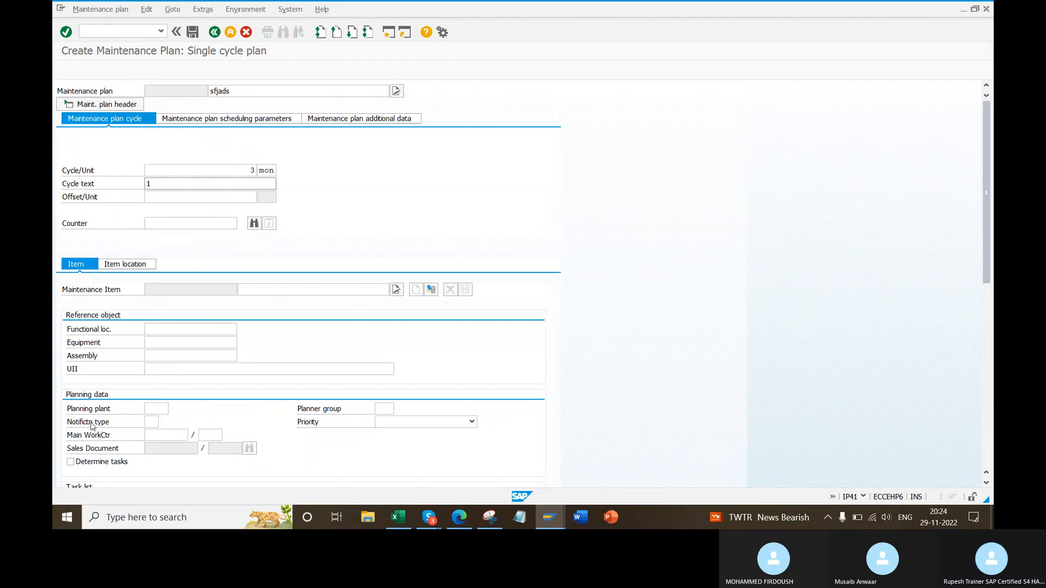
- Assign equipment 10000957 as the reference object and enter notification type m2 in the planning data
left_click(172, 346)
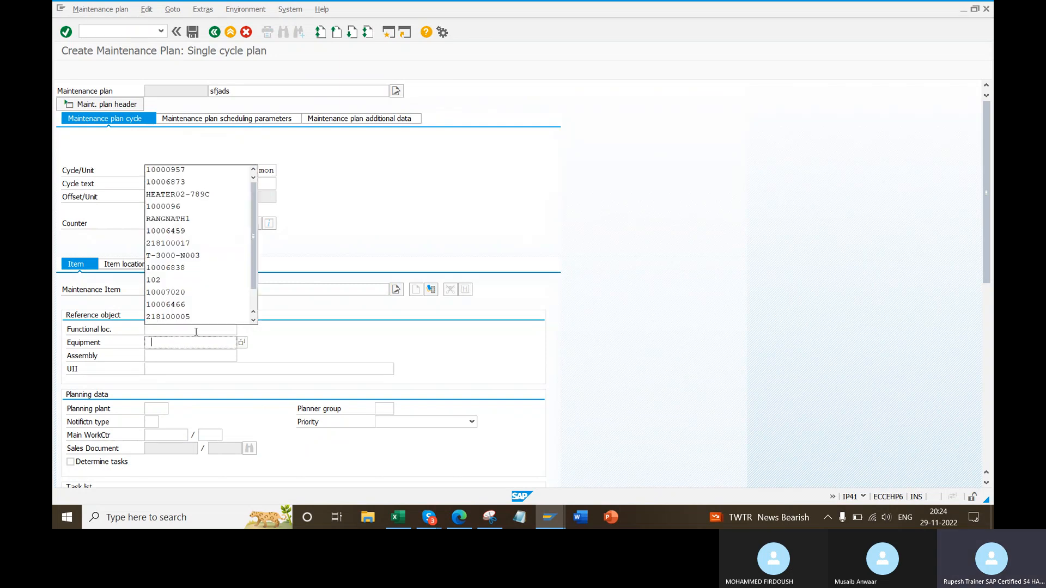
left_click(166, 170)
key("Return")
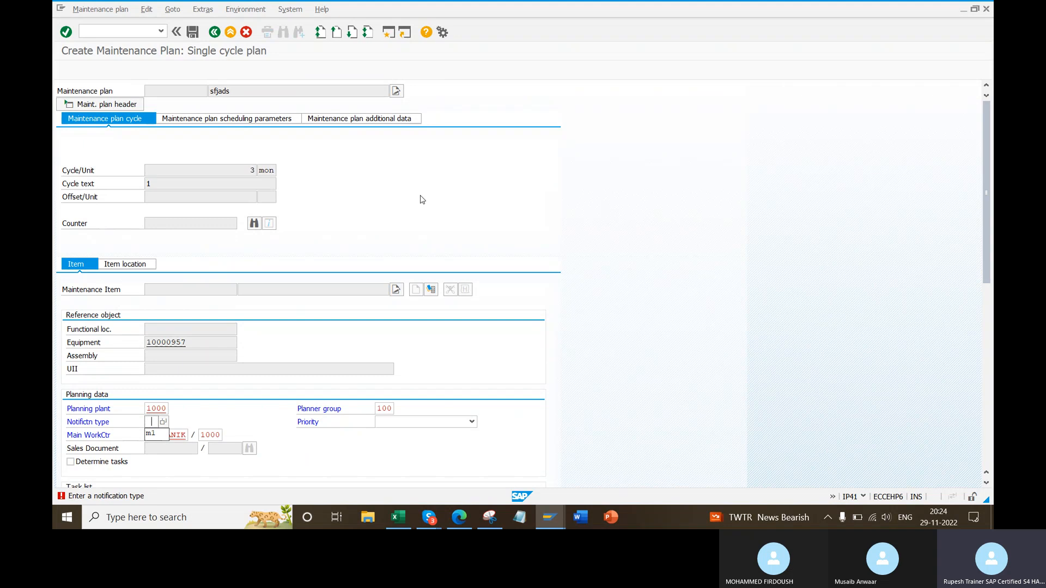
type("m2")
key("Return")
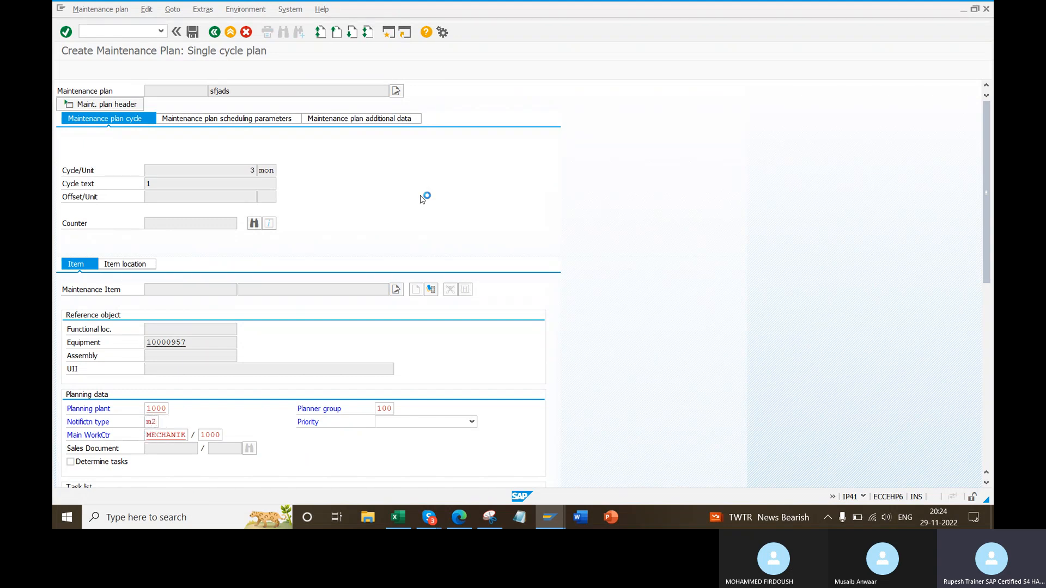
- Set the scheduling period of maintenance plan sfjads to 1 yr in its scheduling parameters
left_click(234, 118)
left_click(367, 159)
left_click(367, 170)
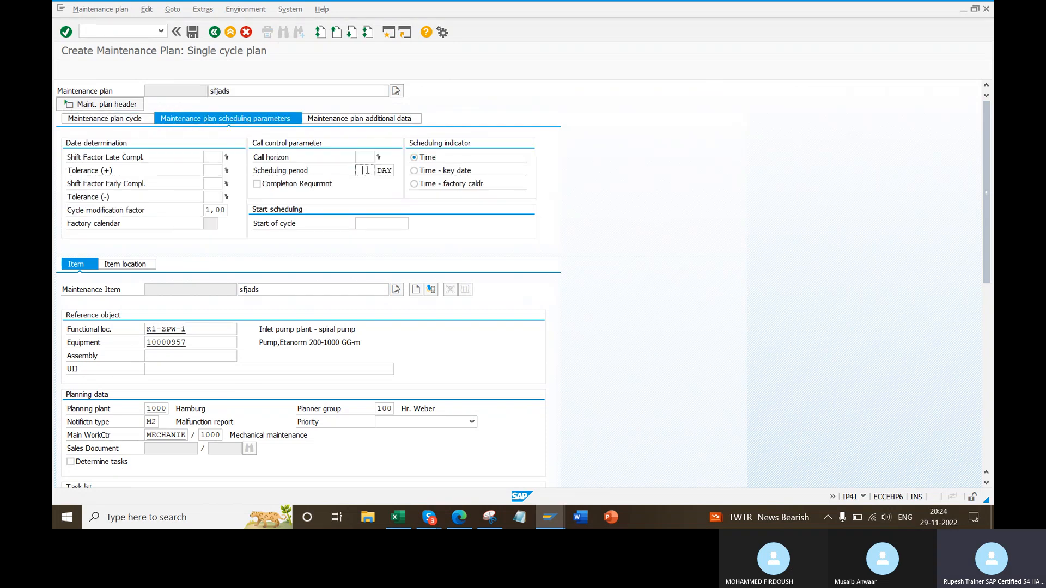
type("1")
left_click_drag(377, 171, 393, 175)
left_click(393, 184)
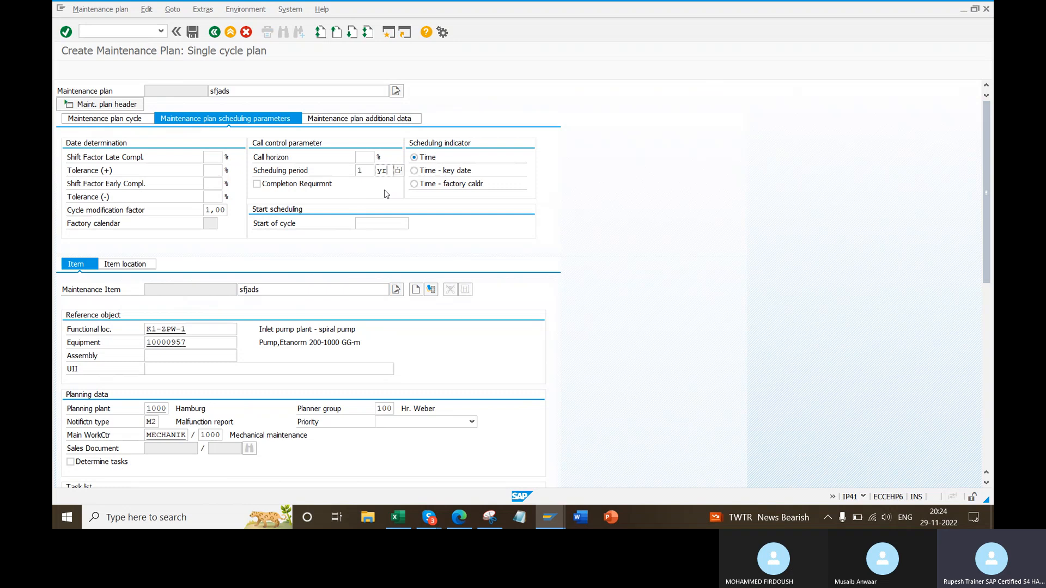
- Enter 01.12.2022 as the start of cycle and save the maintenance plan
left_click(379, 234)
left_click(392, 259)
key("Return")
key("ctrl+s")
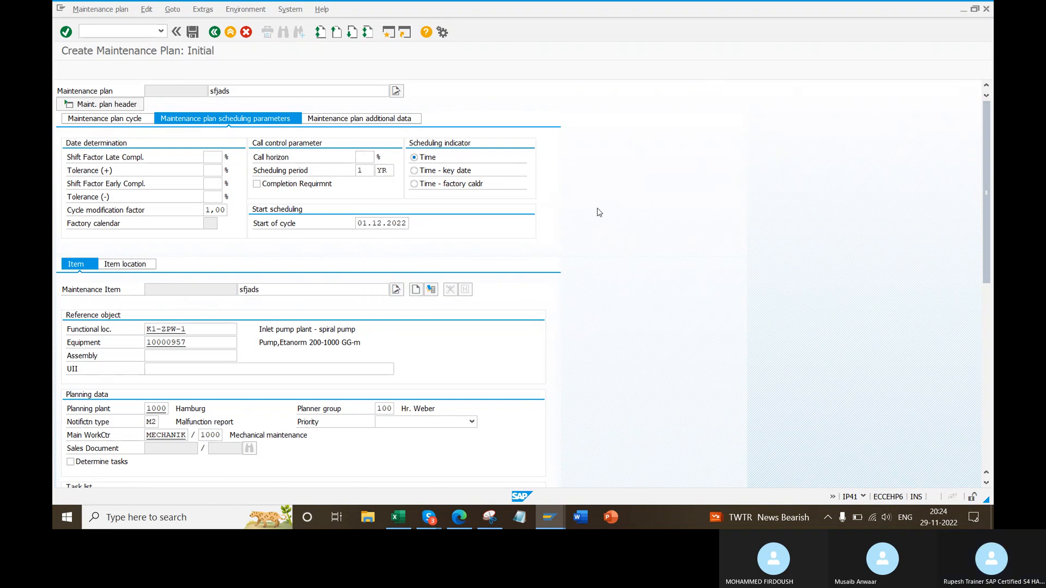
- Open scheduling for the saved maintenance plan and start it to generate its scheduled calls
left_click(101, 9)
left_click(99, 75)
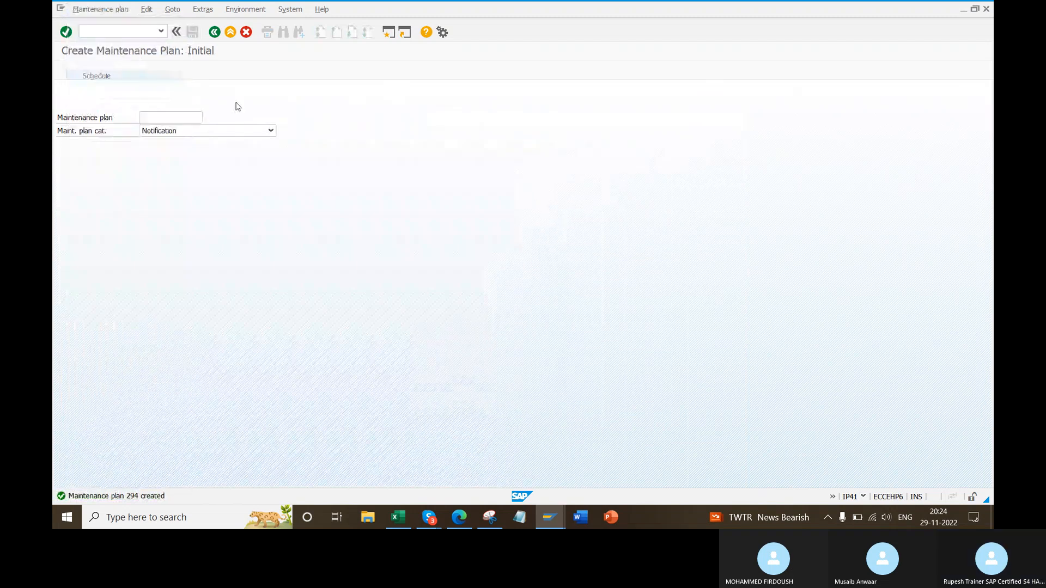
key("Return")
left_click(82, 72)
key("Return")
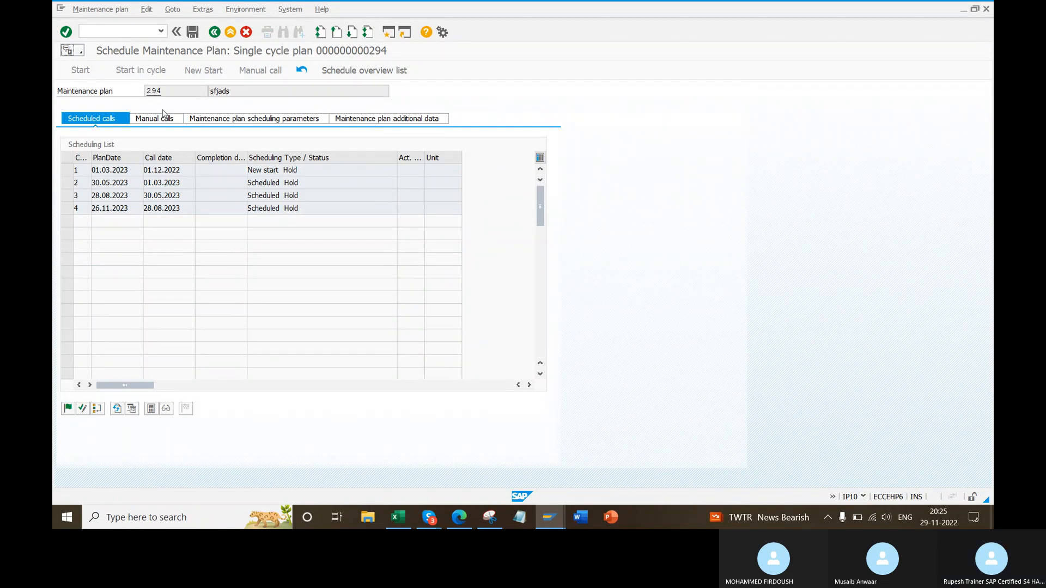
- Display plan 294's scheduling parameters and open the help definition of the call horizon
double_click(157, 91)
left_click(232, 120)
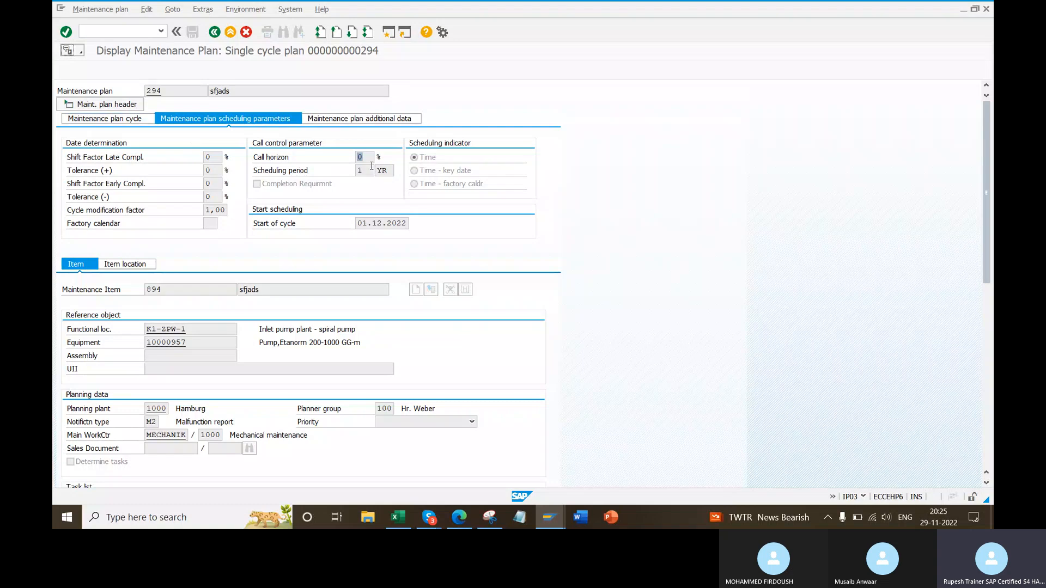
key("Tab")
key("shift+Tab")
key("F1")
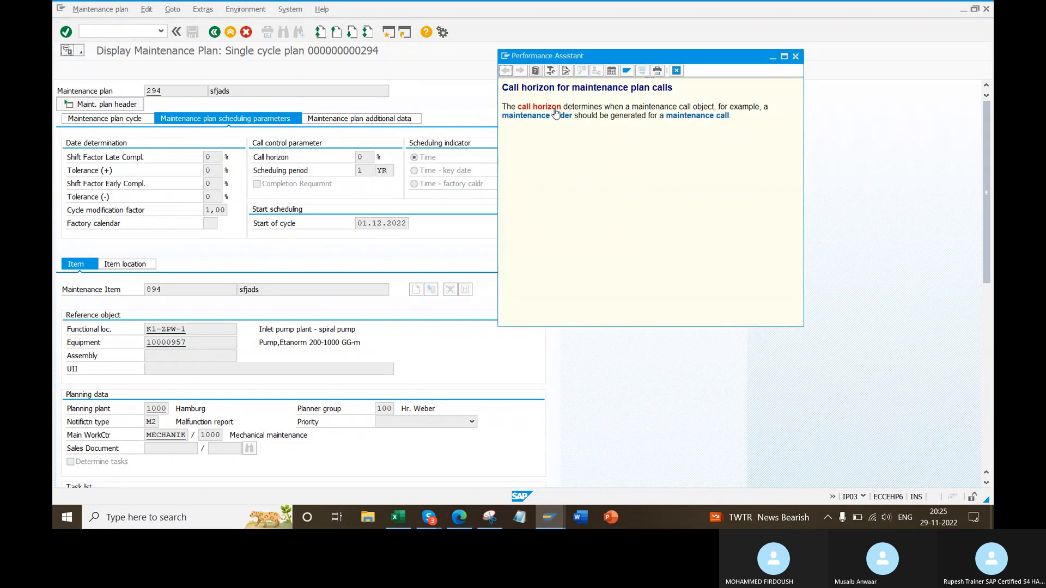
left_click(554, 111)
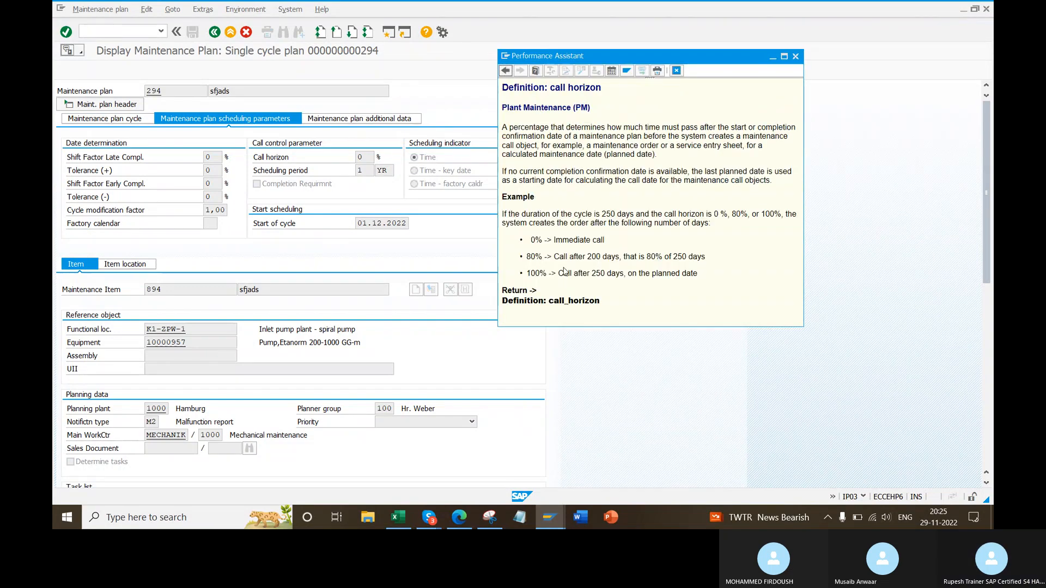
- Highlight the 0%, 80% and 100% call horizon examples in the definition, particularly the 0% line, and close the help
left_click_drag(602, 242, 698, 280)
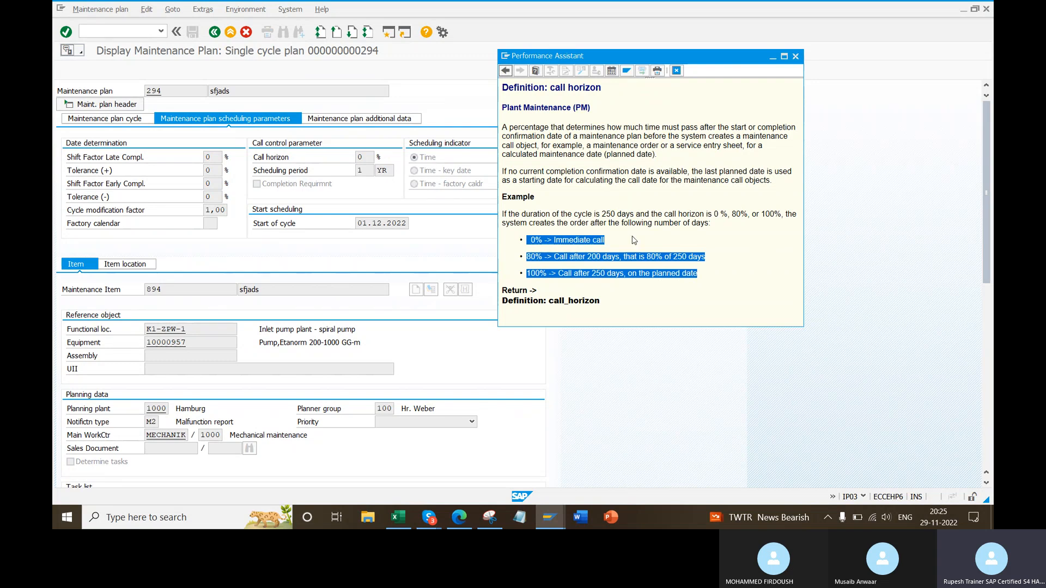
left_click(578, 241)
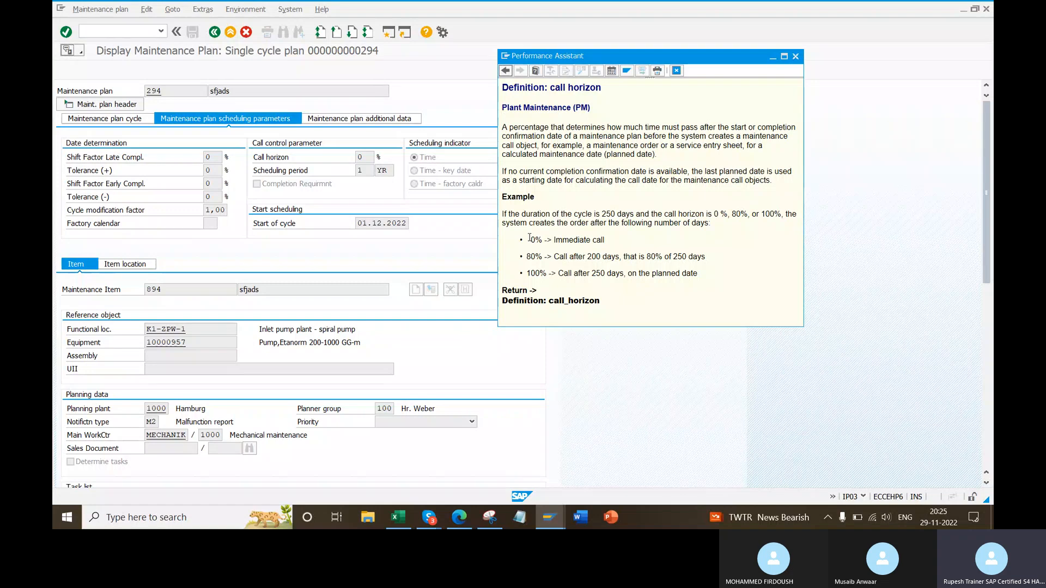
left_click_drag(528, 238, 617, 238)
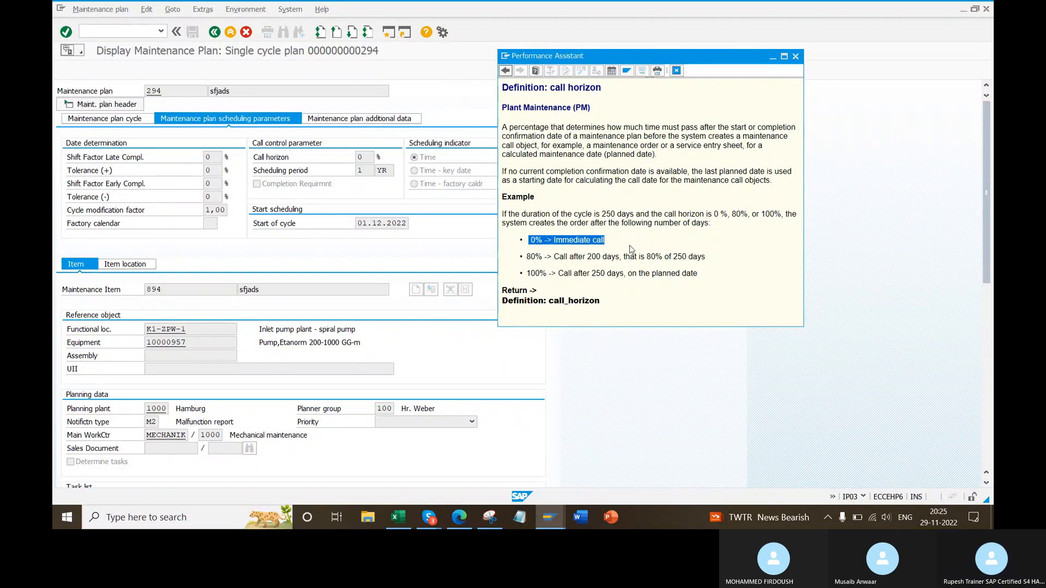
left_click(795, 57)
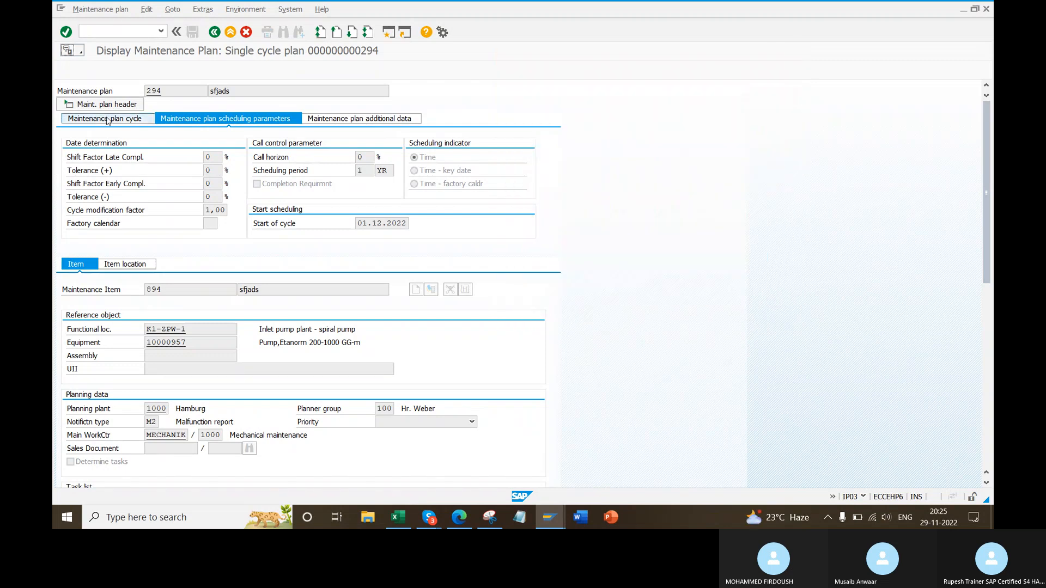
- Compare plan 294's maintenance cycle with its scheduling parameters
left_click(106, 118)
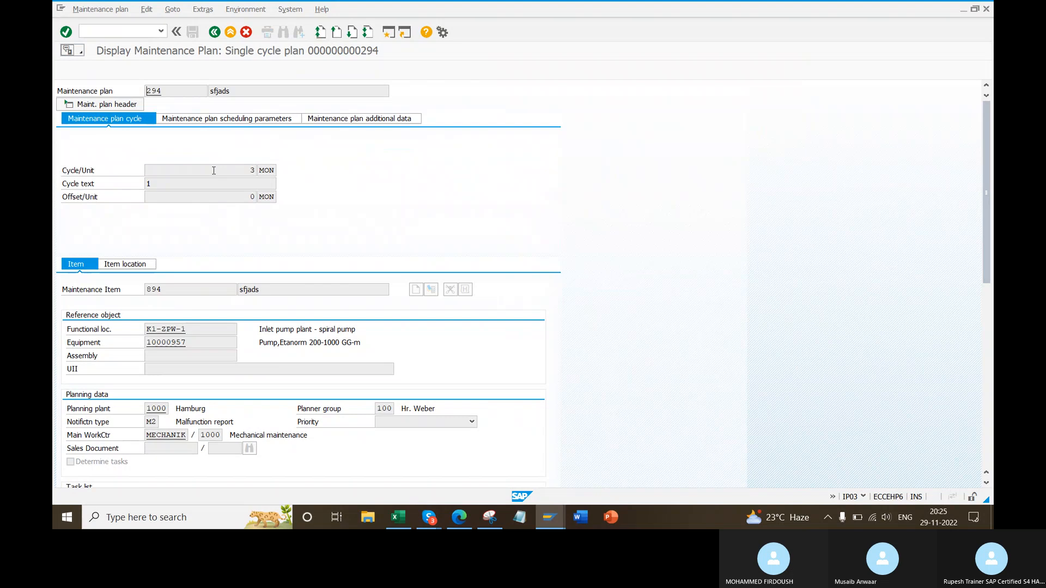
left_click(265, 118)
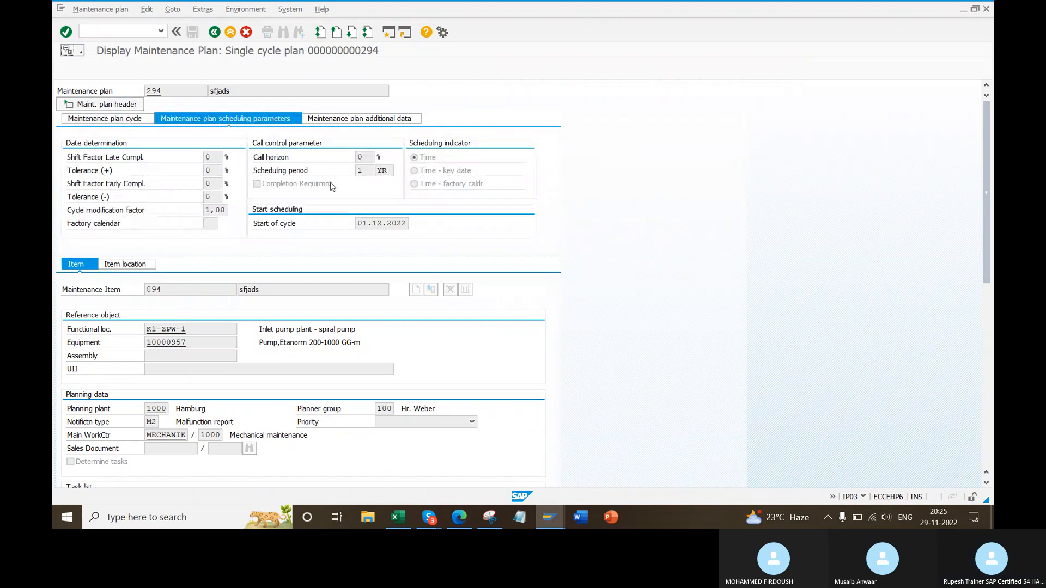
left_click(135, 120)
left_click(222, 176)
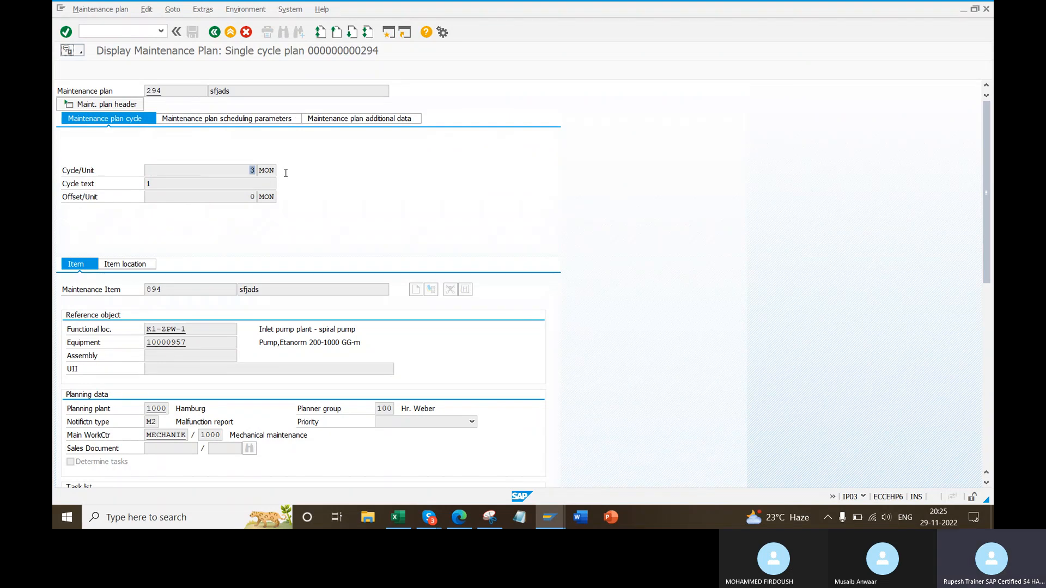
left_click(271, 121)
- Reopen the call horizon definition, review the 0% immediate call example, and return to the plan's call horizon value
left_click(365, 158)
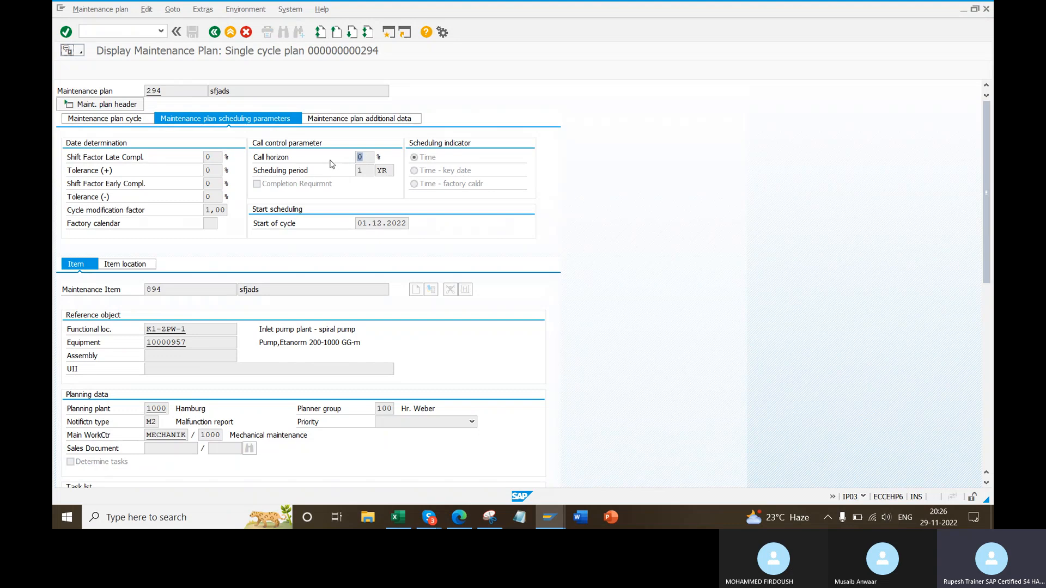
key("F1")
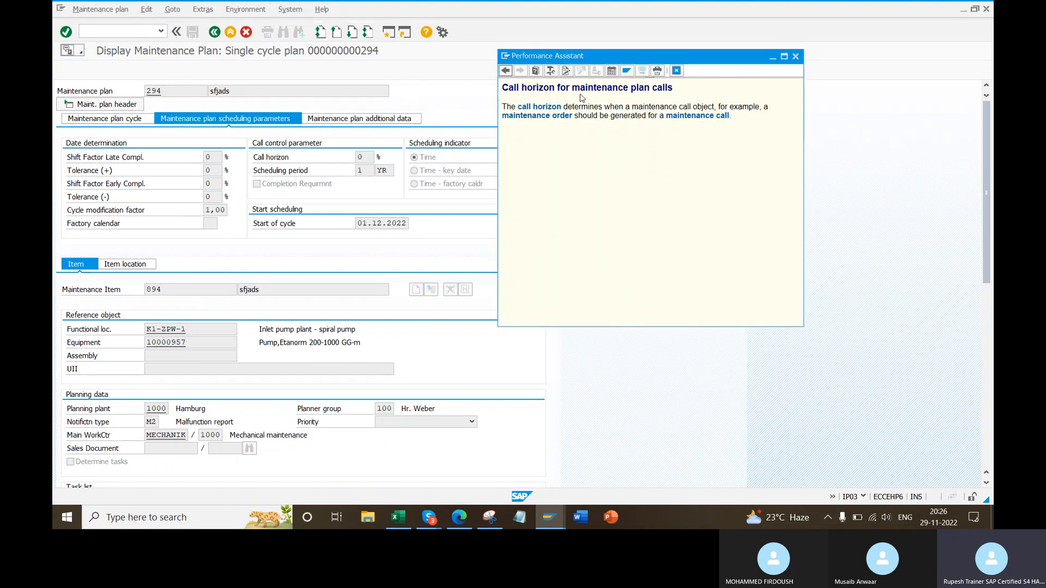
left_click(554, 109)
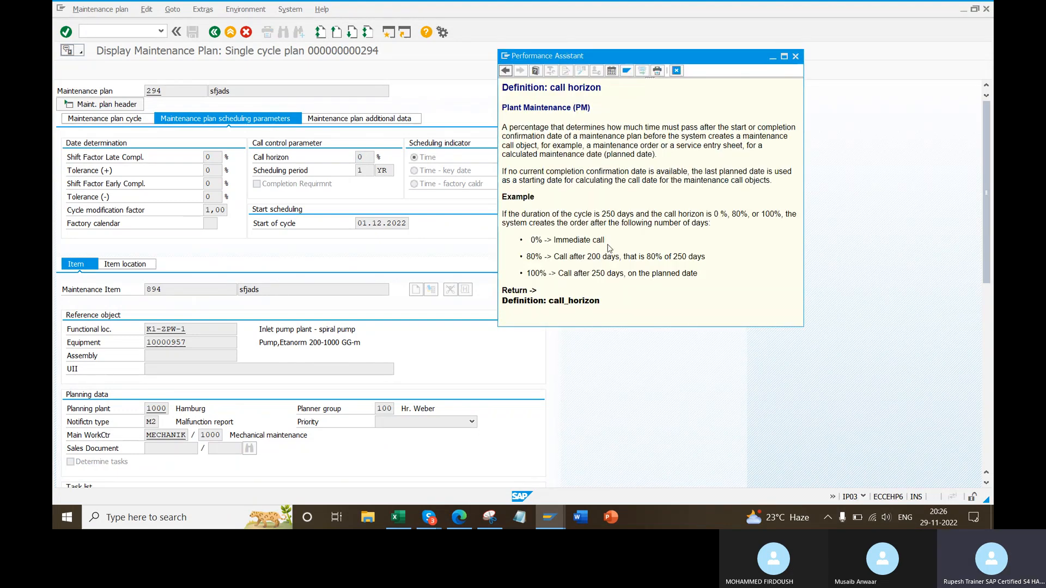
left_click_drag(607, 242, 580, 244)
left_click(429, 243)
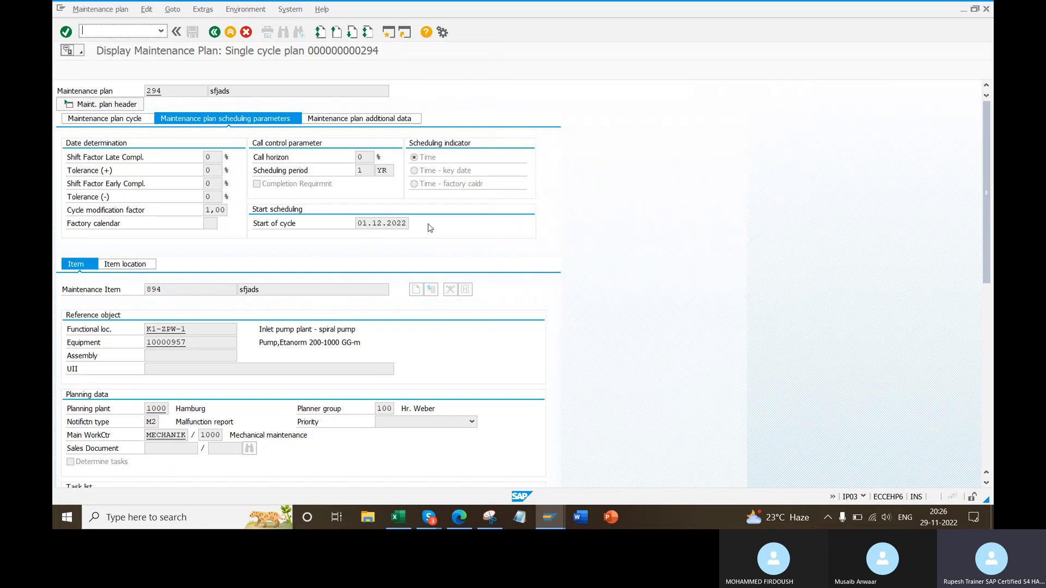
left_click_drag(369, 158, 350, 158)
- Start transaction IP41 and proceed to the entry screen for a new single cycle plan
left_click(86, 31)
type("/nip41")
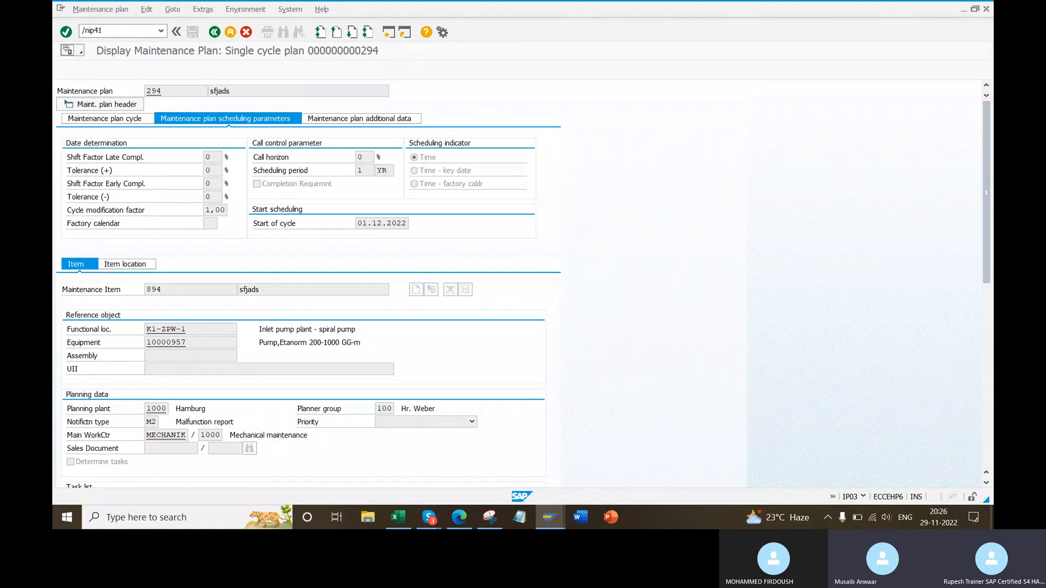
key("Return")
key("Return")
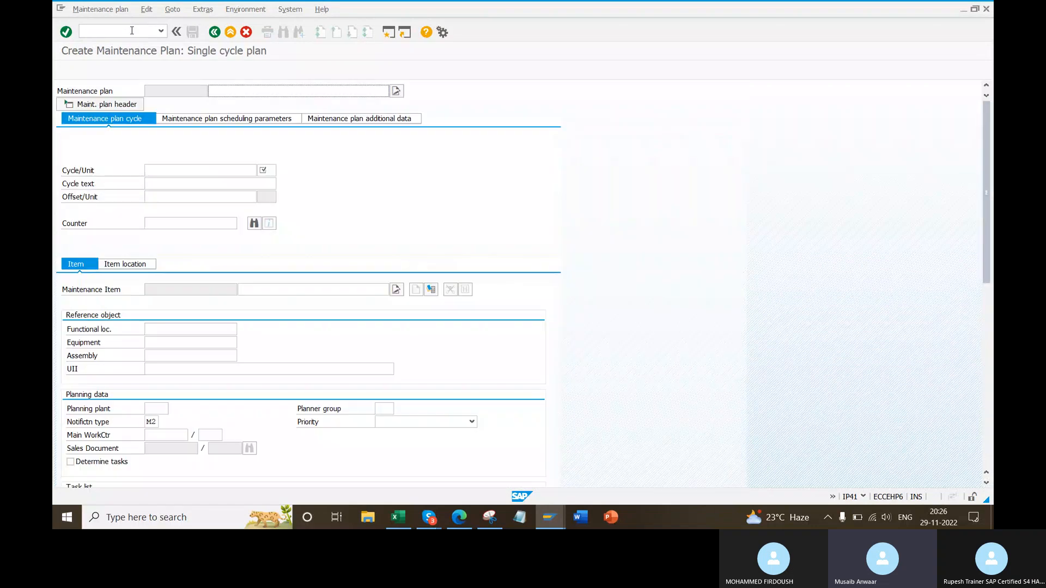
- Set the new plan's cycle to 3 mon, describe it as ajklf, and assign equipment 10000957 as the reference object
left_click(268, 172)
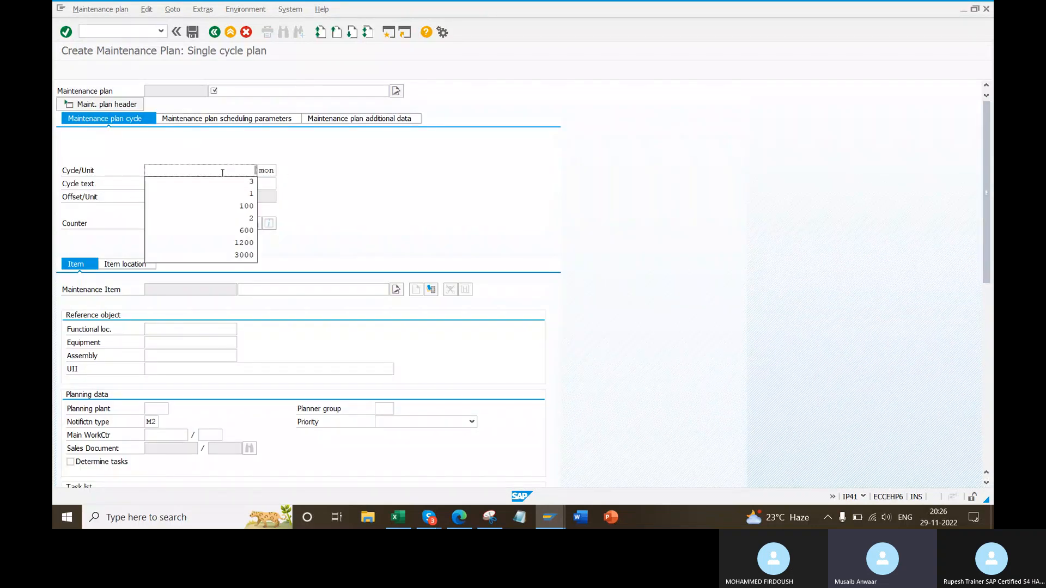
left_click(240, 183)
left_click(287, 93)
left_click(283, 112)
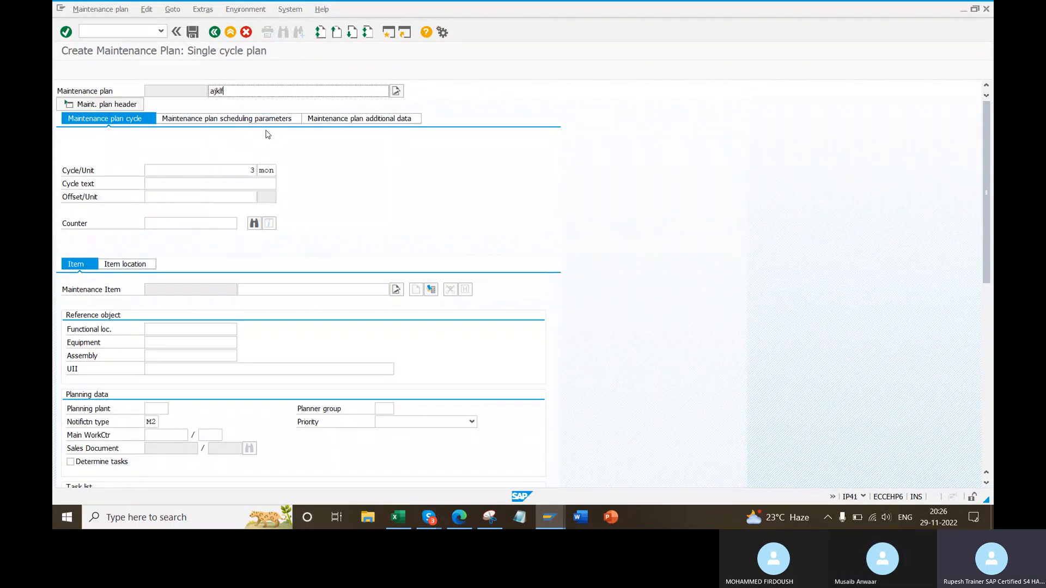
left_click(182, 342)
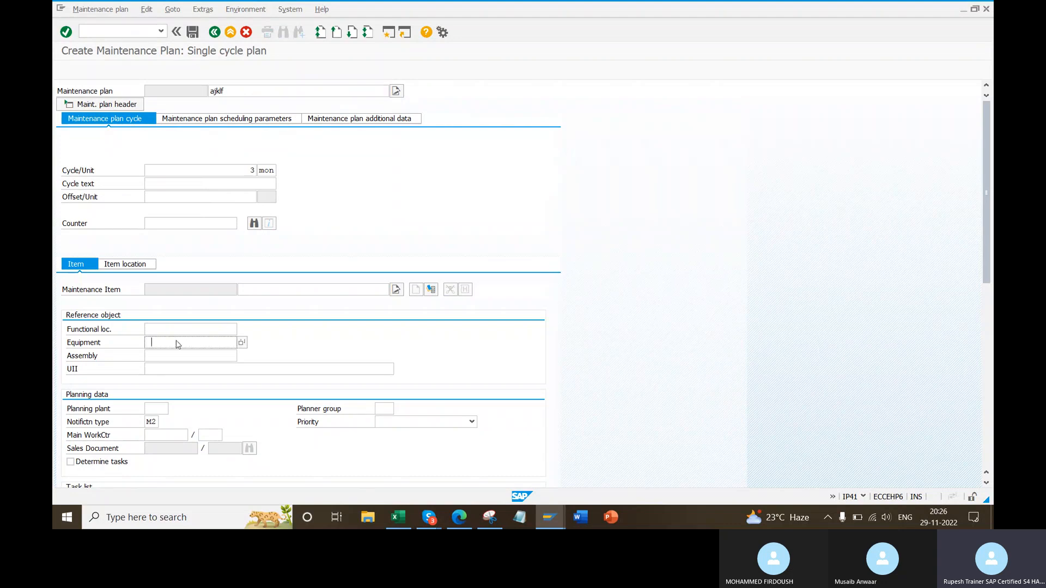
left_click(221, 189)
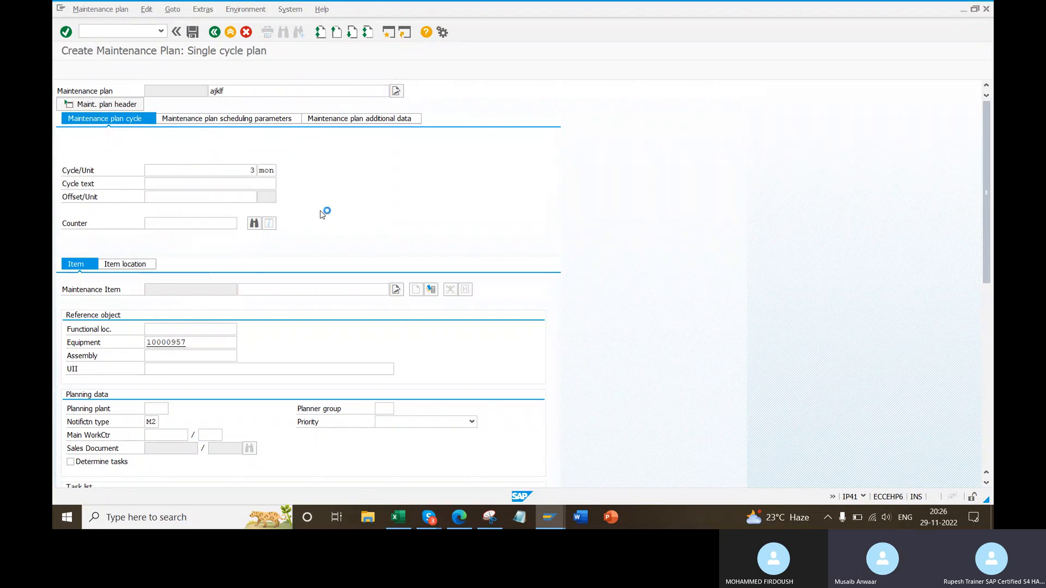
key("Return")
- Open the plan's call horizon setting, review the 45 day planning example in the Excel workbook, and return to SAP
left_click(285, 121)
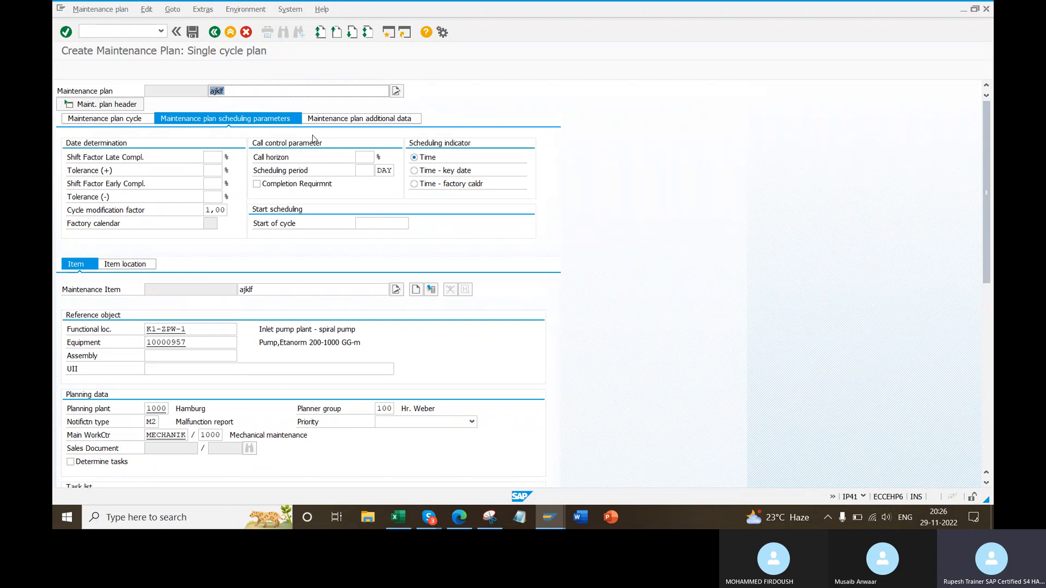
left_click(360, 156)
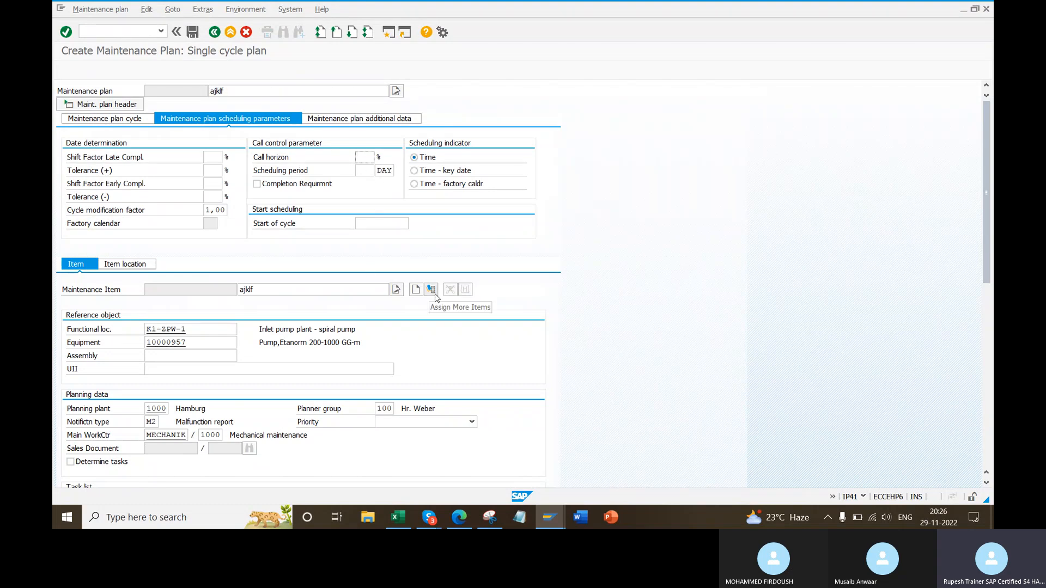
left_click(403, 521)
scroll(458, 207, "up", 2)
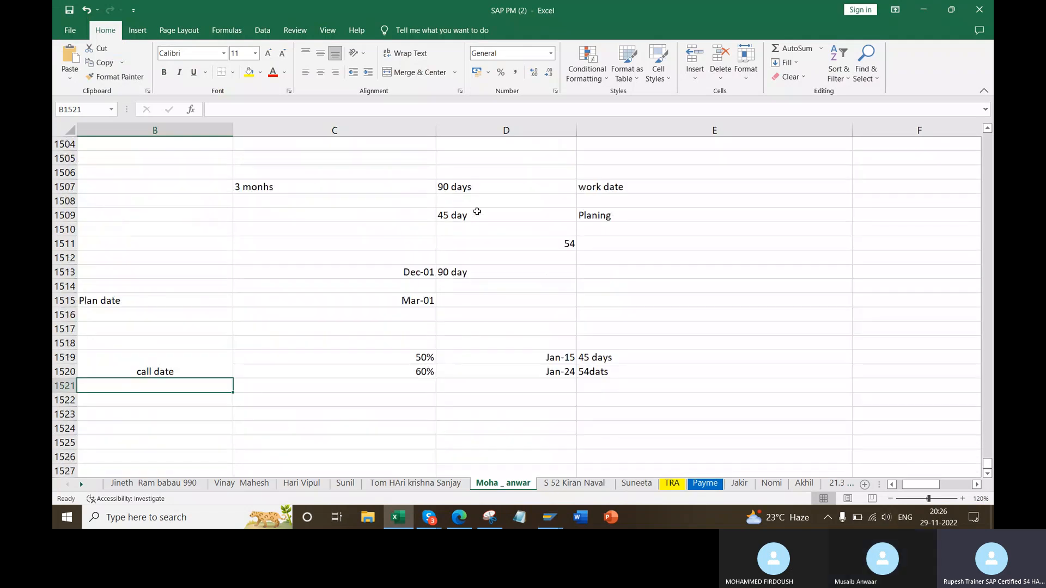
left_click(444, 219)
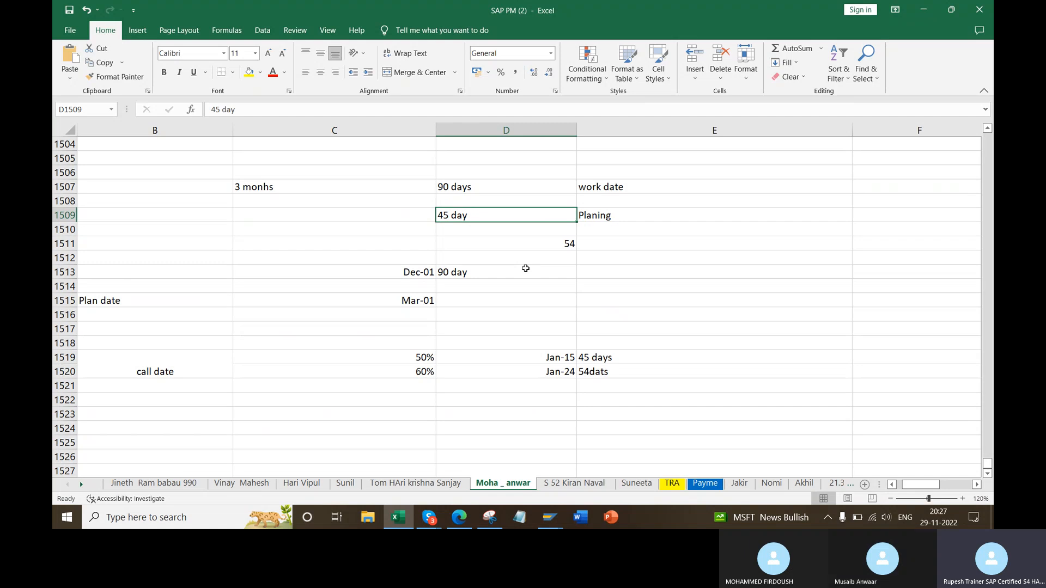
key("alt+Tab")
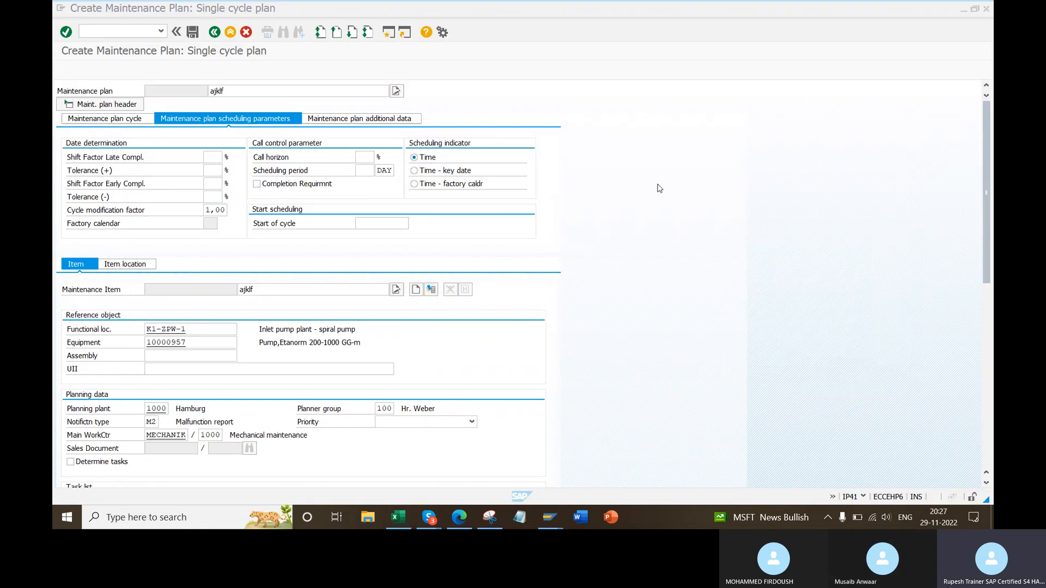
- Set plan ajklf's scheduling period to 1 yr and its start of cycle to 01.12.2022
left_click(363, 157)
left_click(364, 171)
left_click(364, 183)
key("Tab")
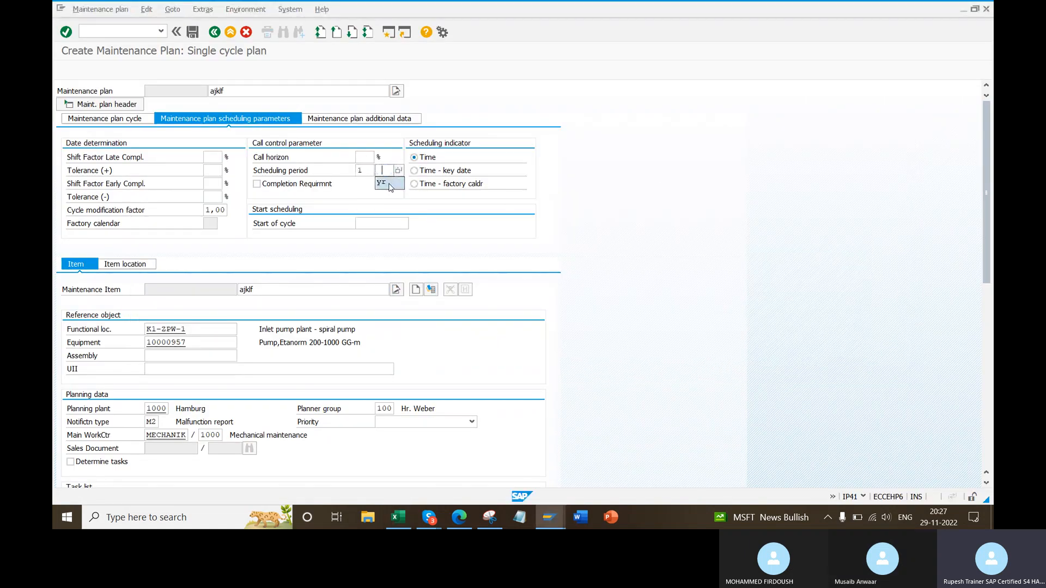
left_click(381, 183)
left_click(382, 224)
left_click(390, 235)
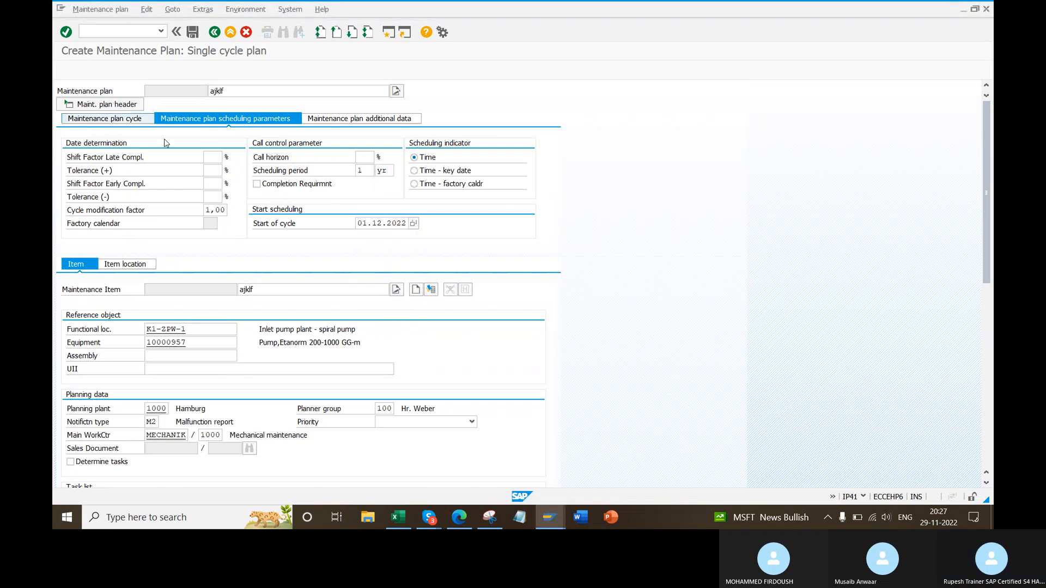
- Assign task list MOTOR, group counter 1 (Motor 100 KW Task list), to the maintenance item of plan ajklf
left_click(121, 119)
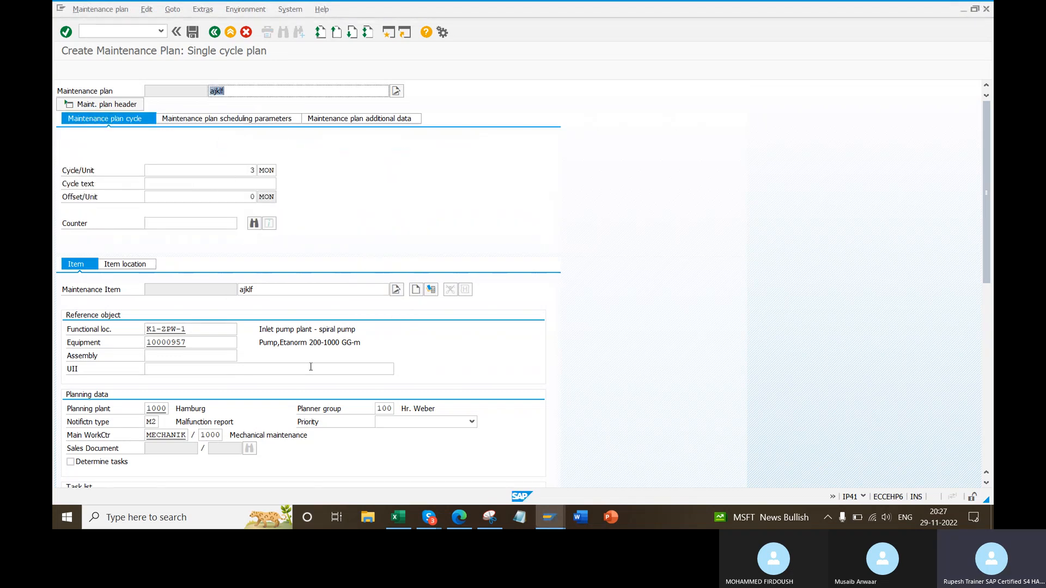
scroll(186, 354, "down", 3)
left_click(161, 441)
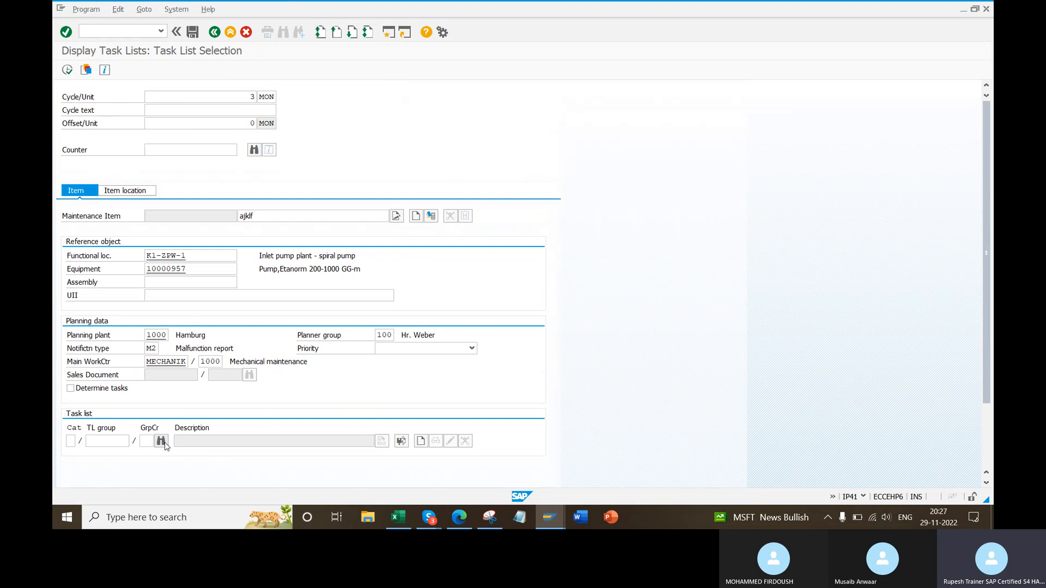
scroll(248, 425, "down", 3)
left_click(255, 397)
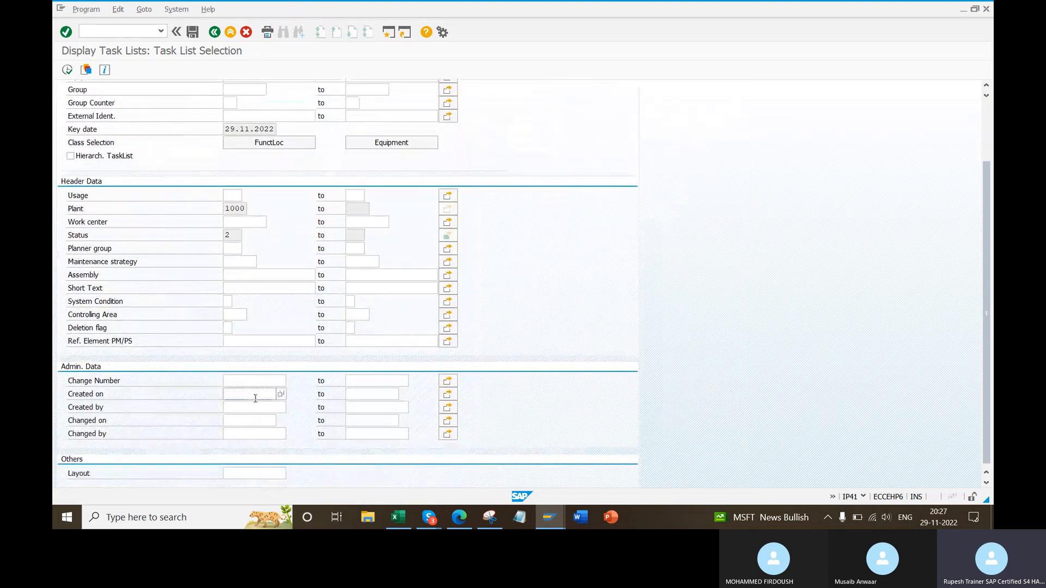
key("space")
left_click(256, 407)
left_click(67, 70)
double_click(172, 98)
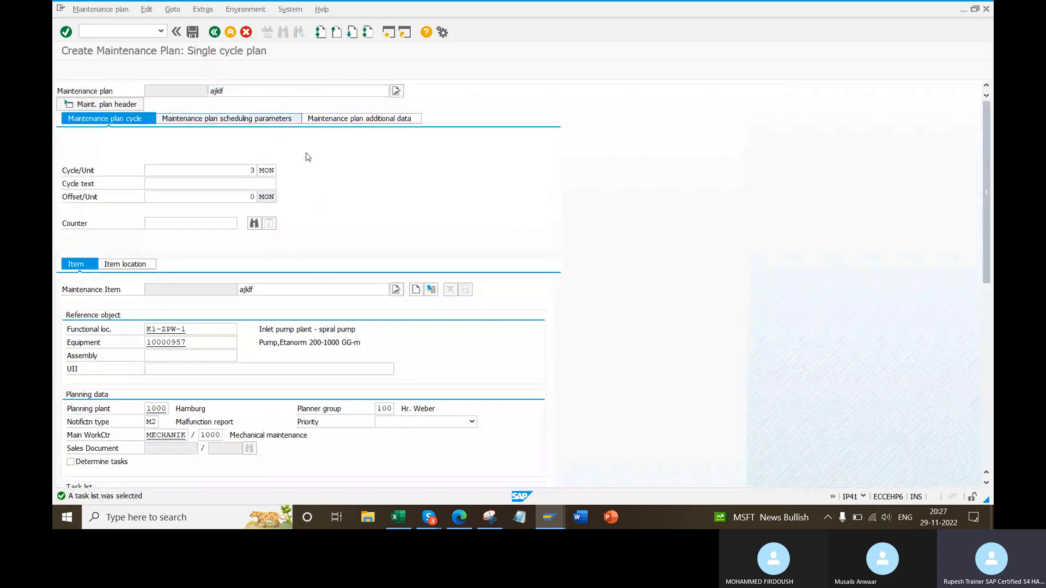
- Save plan ajklf and start its scheduling with 01.12.2022 as the start of cycle
left_click(278, 119)
left_click(192, 31)
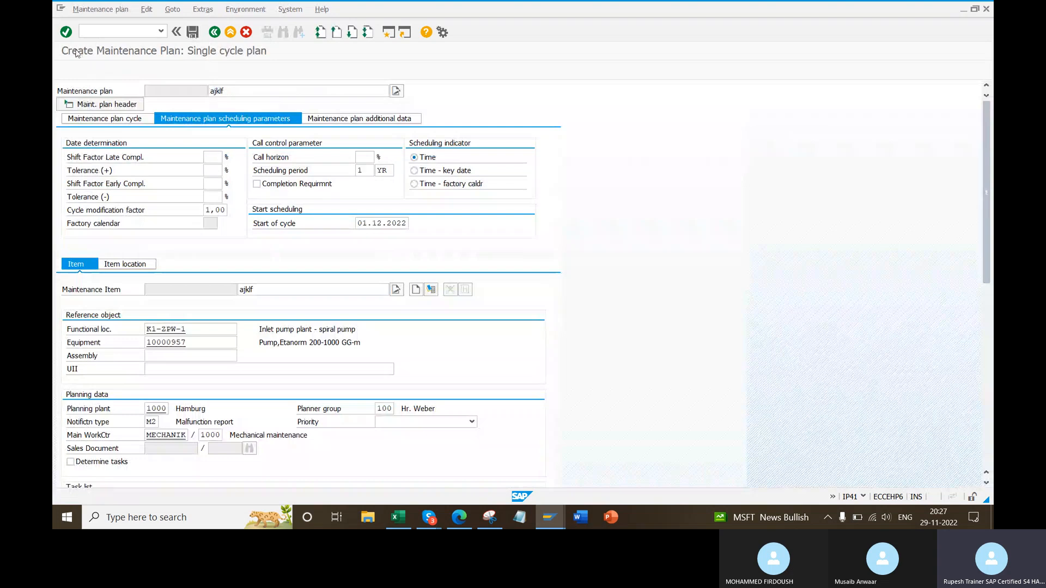
double_click(104, 10)
left_click(104, 11)
left_click(87, 76)
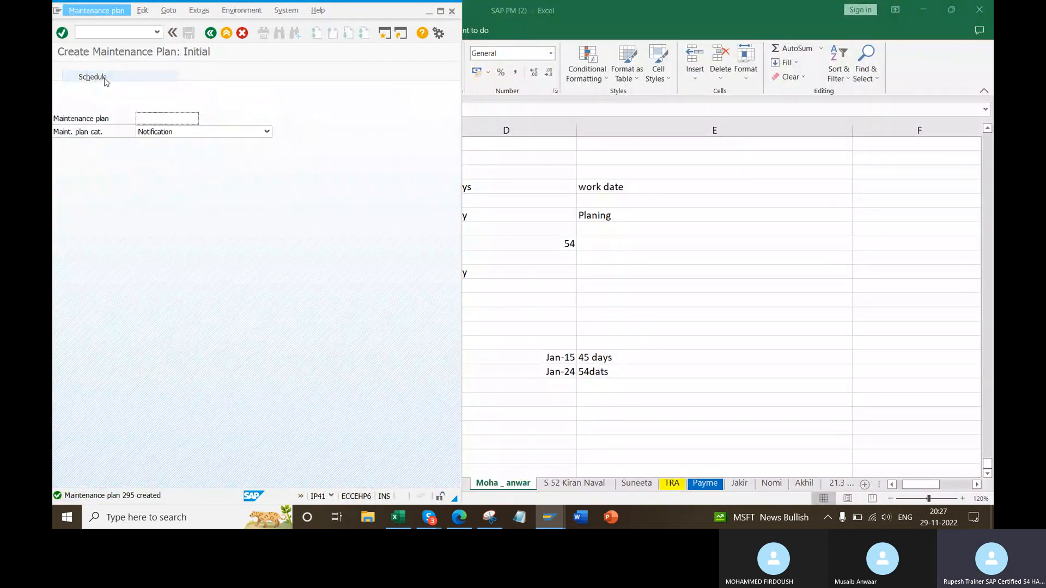
key("Return")
left_click(77, 71)
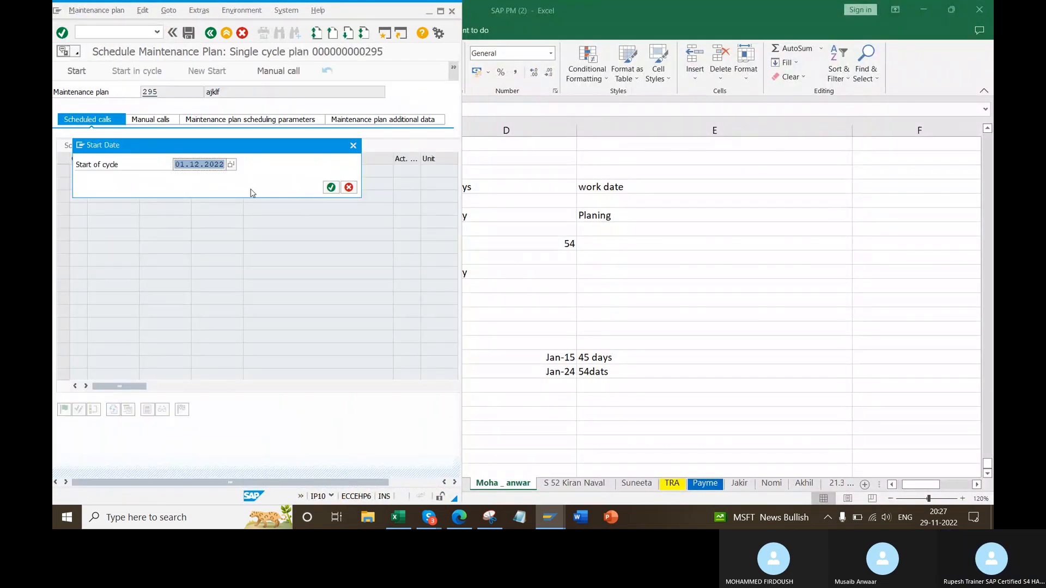
left_click(329, 185)
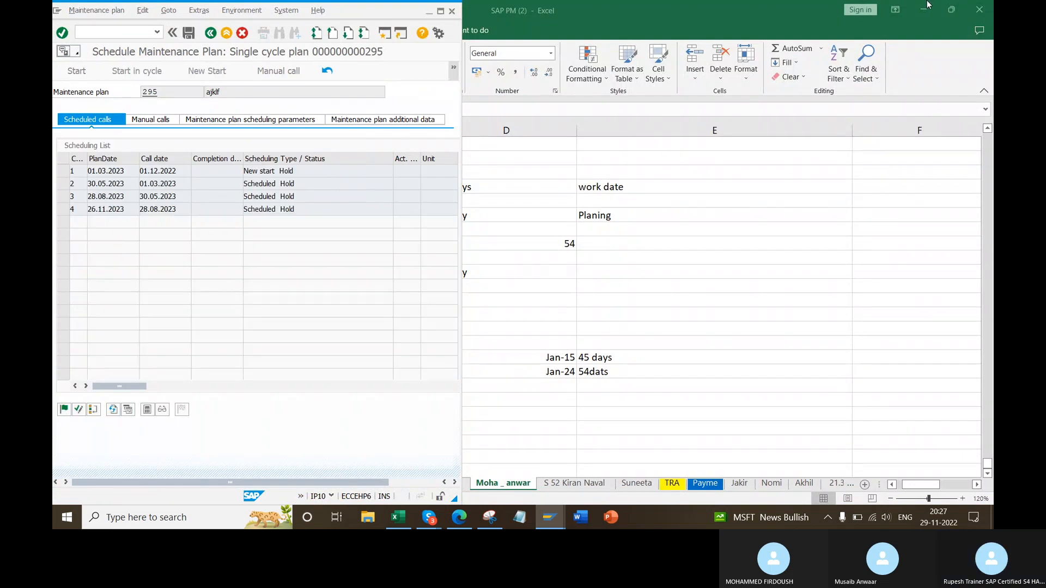
- Enlarge the scheduling screen and examine the call date and status of the first scheduled call
left_click(441, 11)
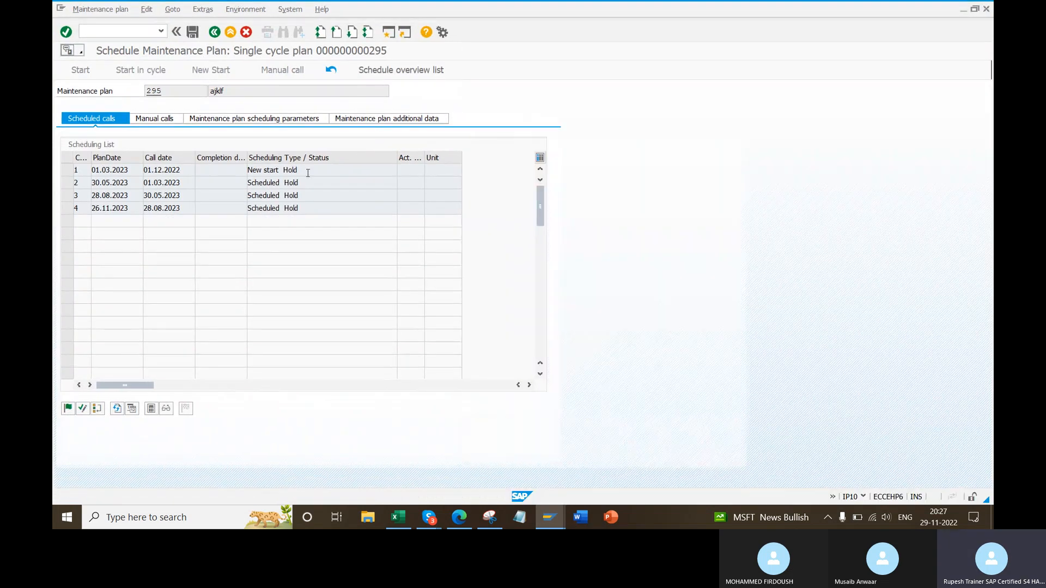
left_click(272, 169)
left_click(184, 171)
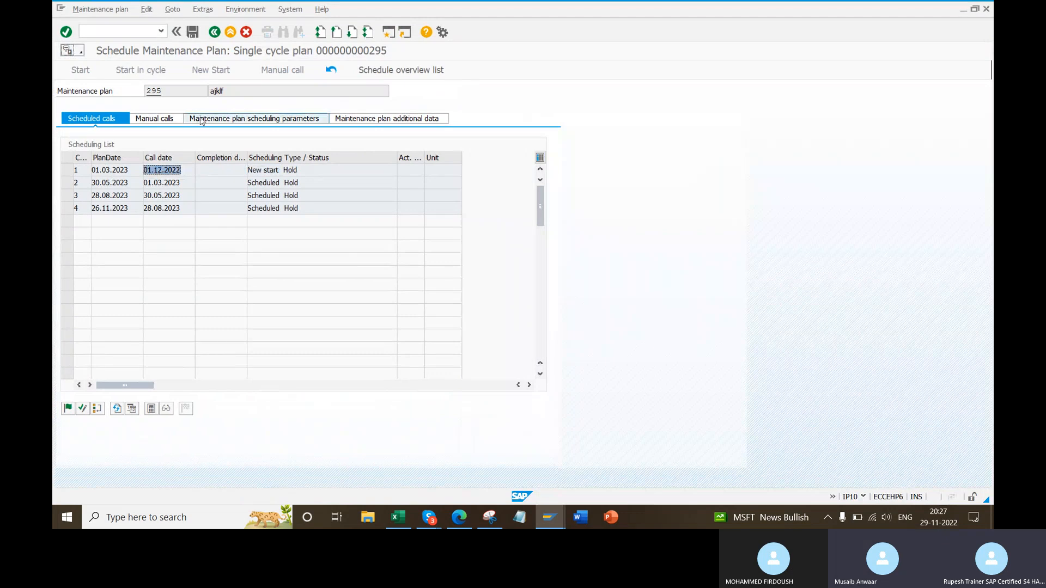
- Display maintenance plan 295 from its scheduling screen and review its call horizon, scheduling parameters and assigned task list
left_click(157, 92)
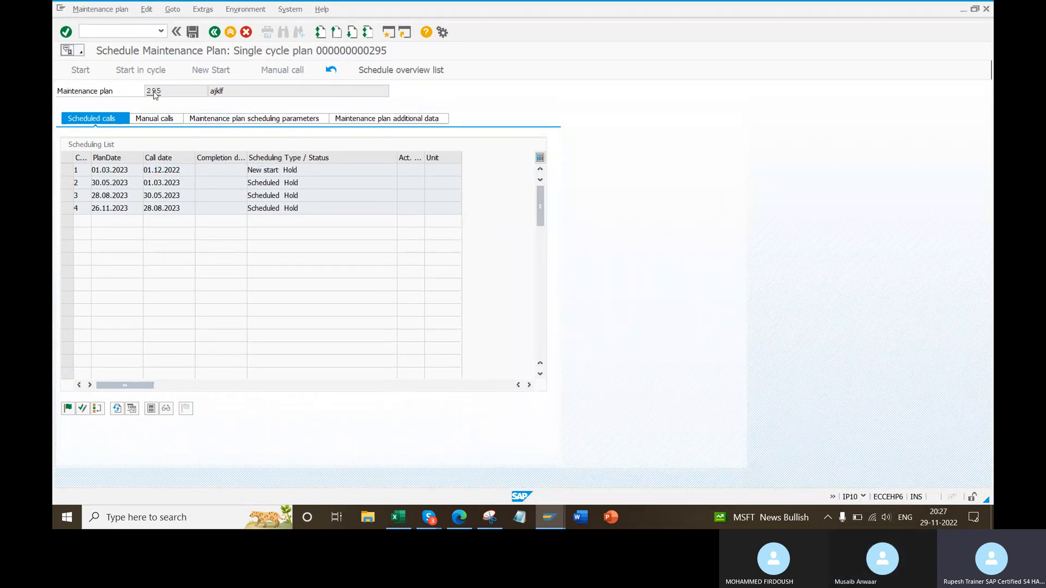
double_click(155, 93)
left_click(280, 120)
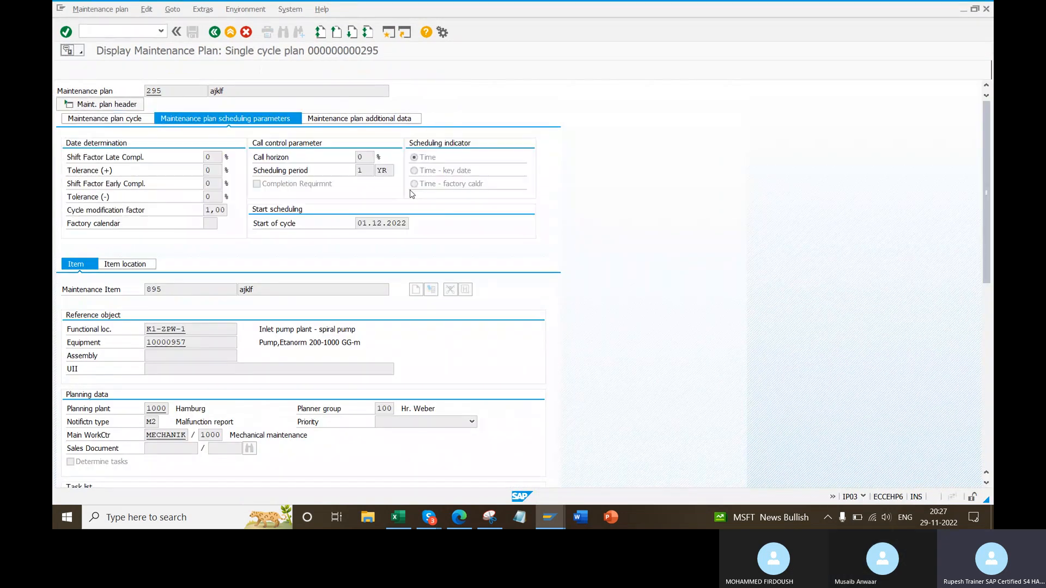
left_click_drag(369, 160, 348, 159)
scroll(363, 418, "down", 5)
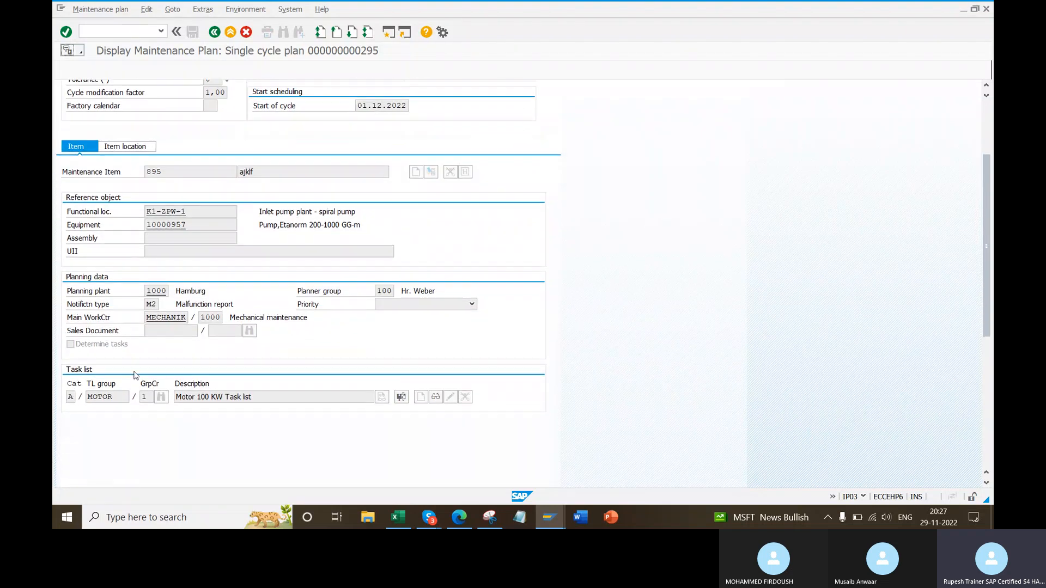
scroll(426, 248, "up", 5)
scroll(425, 248, "up", 1)
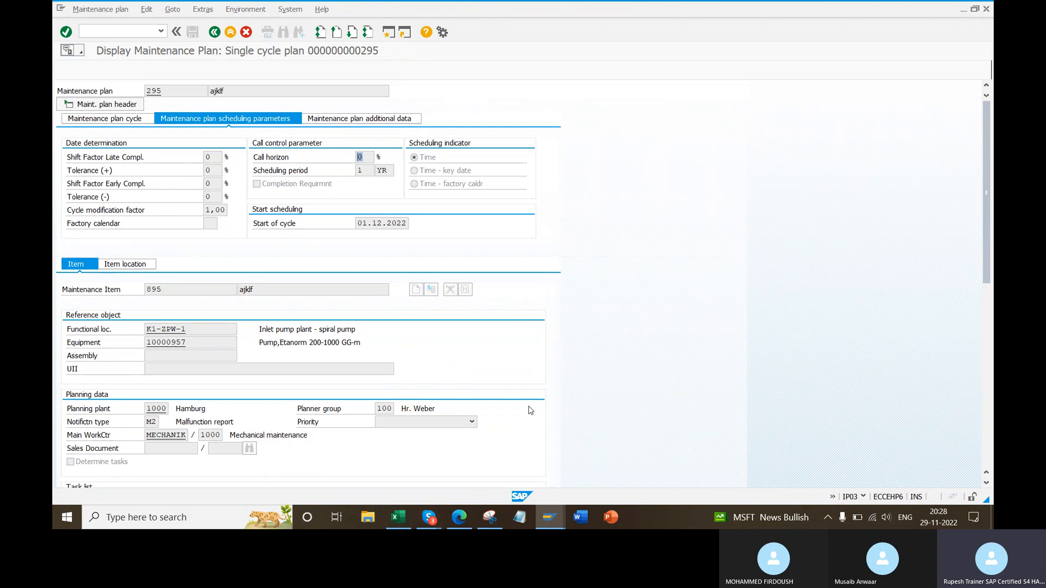
- Switch to File Explorer and open the Word document Preventive from the PReventive folder inside Stu
left_click(368, 517)
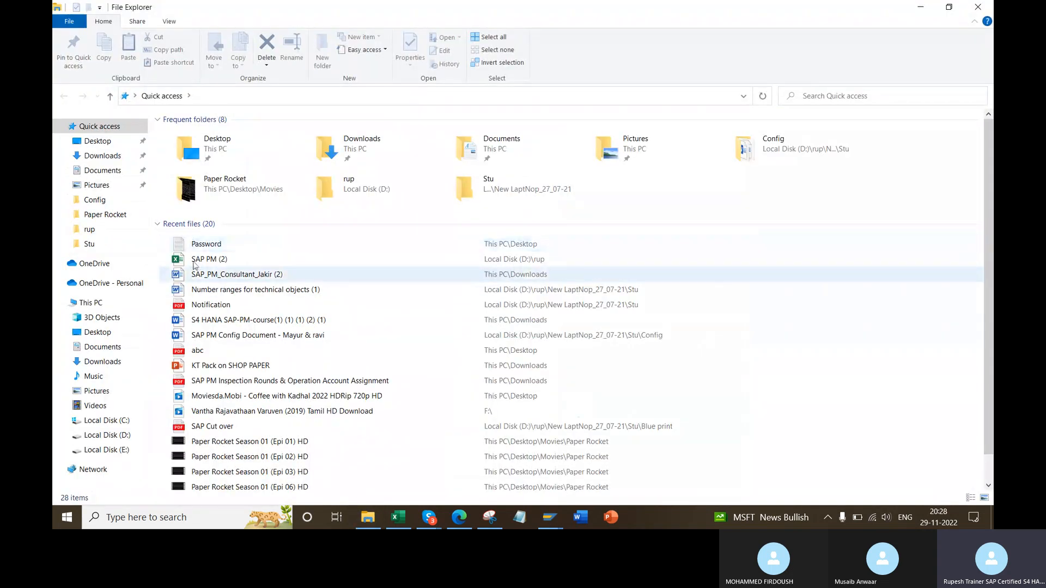
left_click(89, 244)
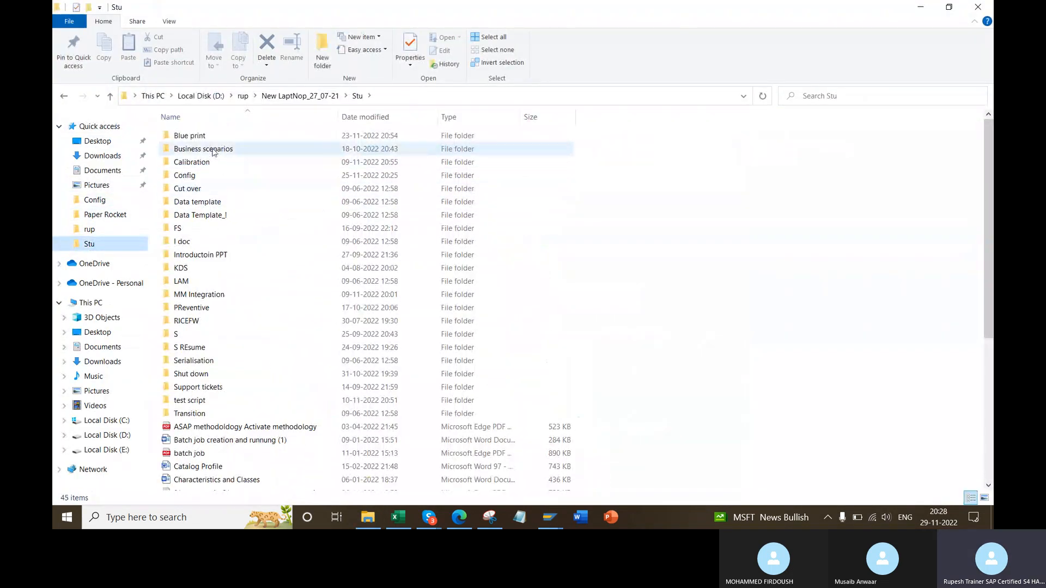
left_click(213, 313)
double_click(213, 313)
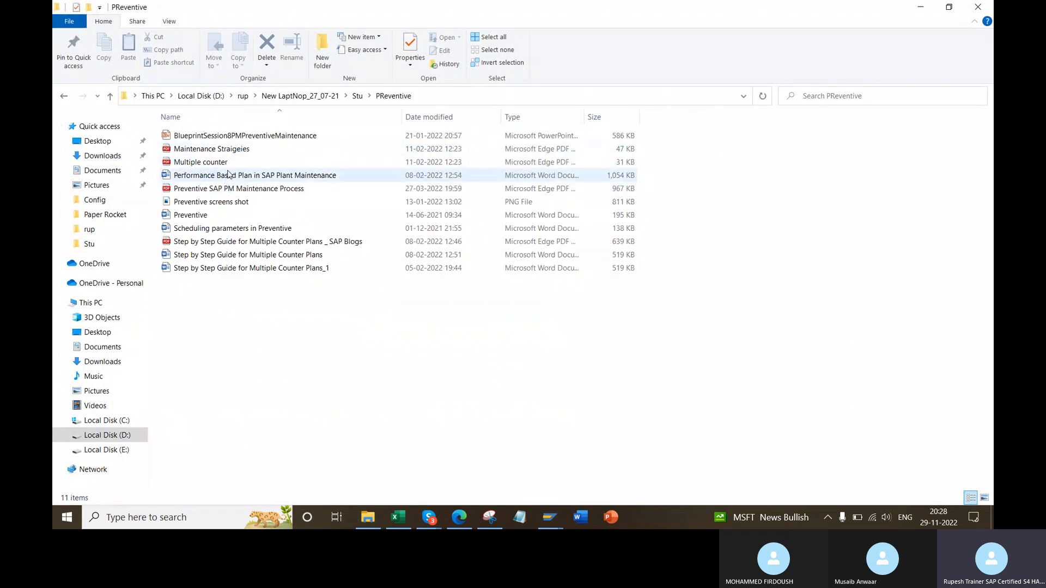
double_click(220, 216)
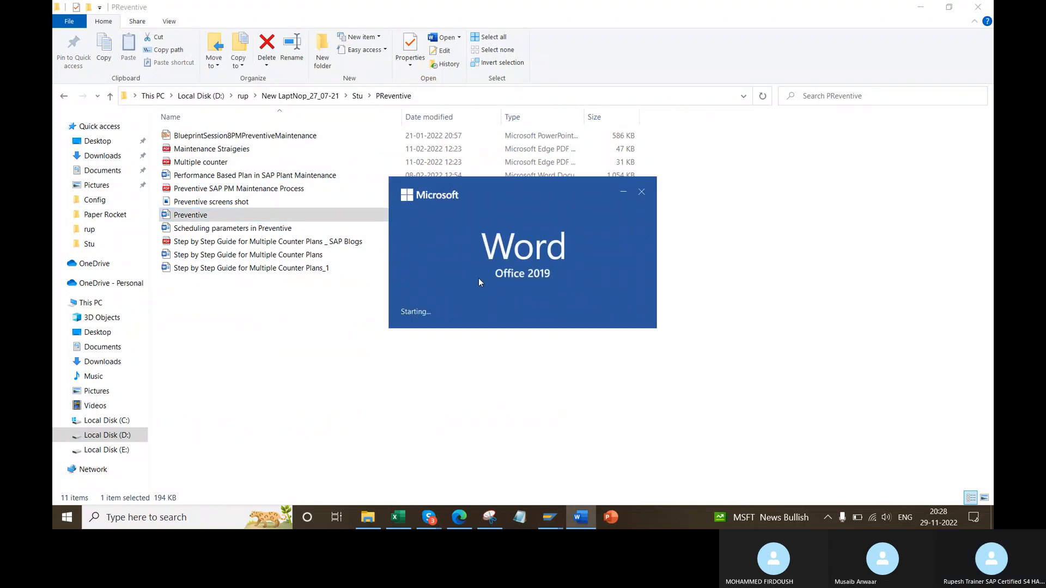
- Read the document's explanations of the scheduling indicator and scheduling period, ending at the 0% call horizon example
scroll(474, 281, "down", 5)
scroll(470, 285, "down", 10)
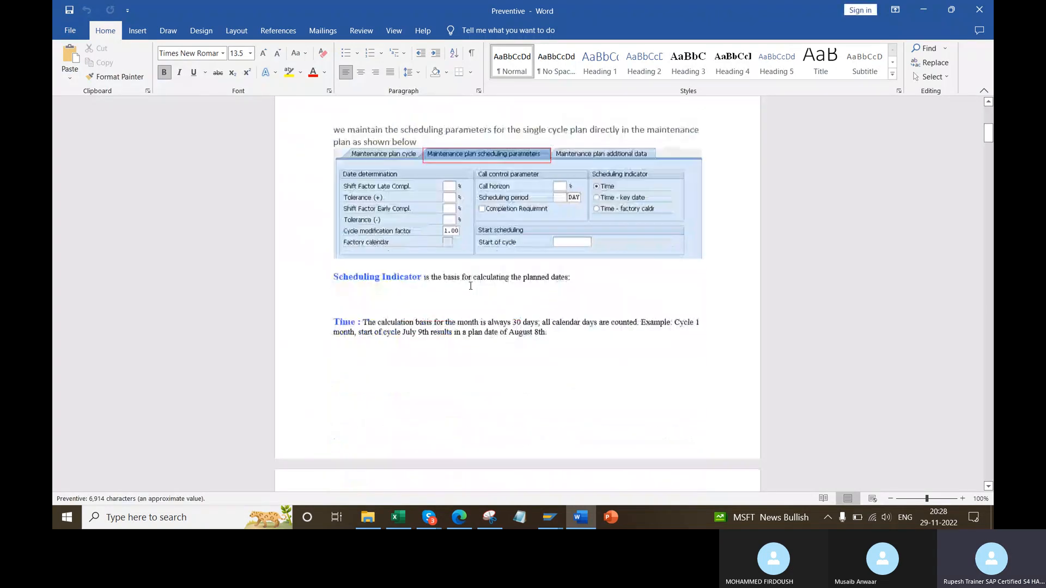
scroll(478, 303, "down", 15)
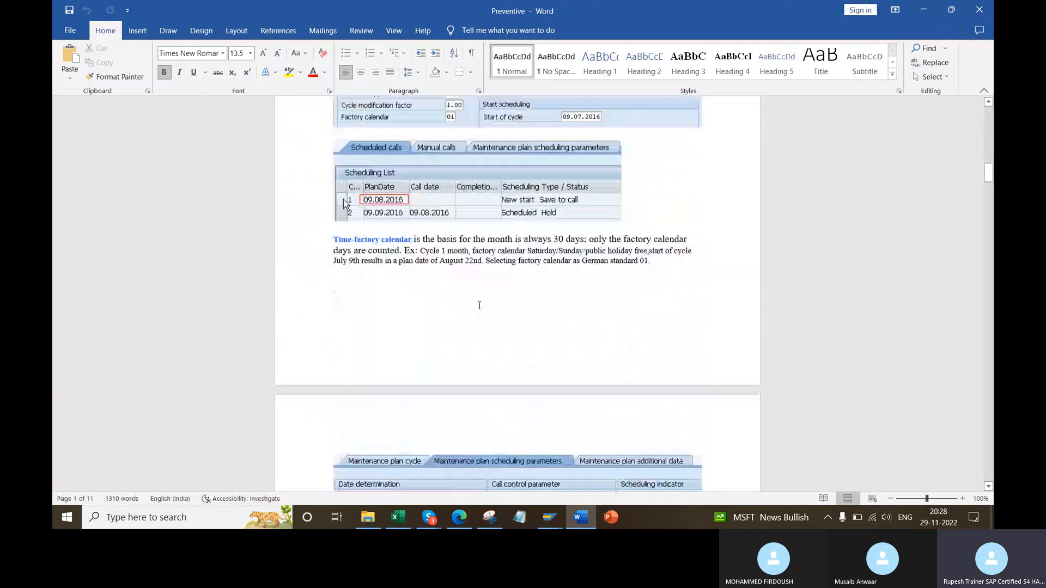
scroll(488, 319, "down", 8)
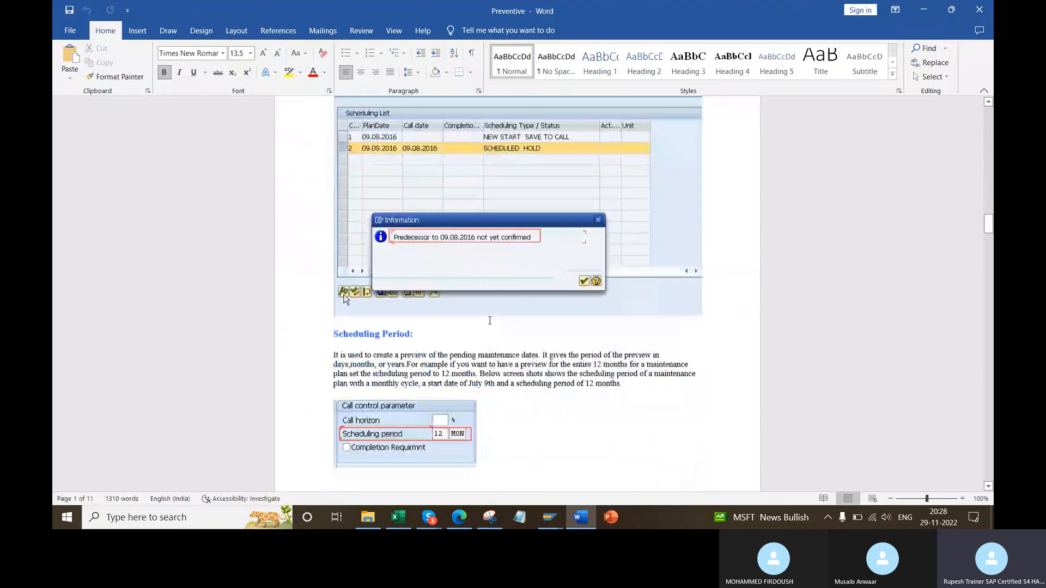
scroll(436, 256, "up", 3)
scroll(504, 260, "down", 15)
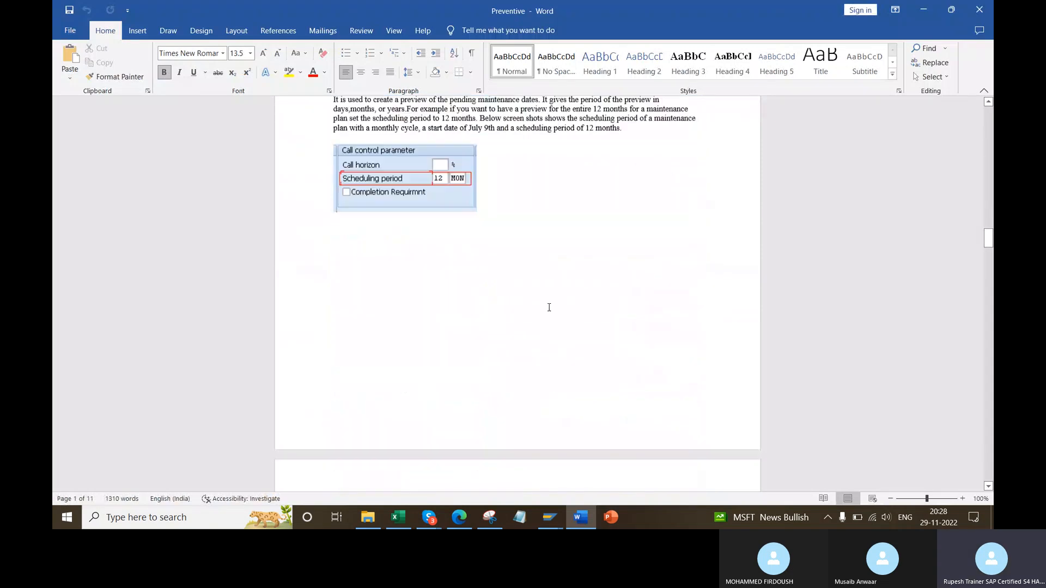
scroll(538, 320, "down", 15)
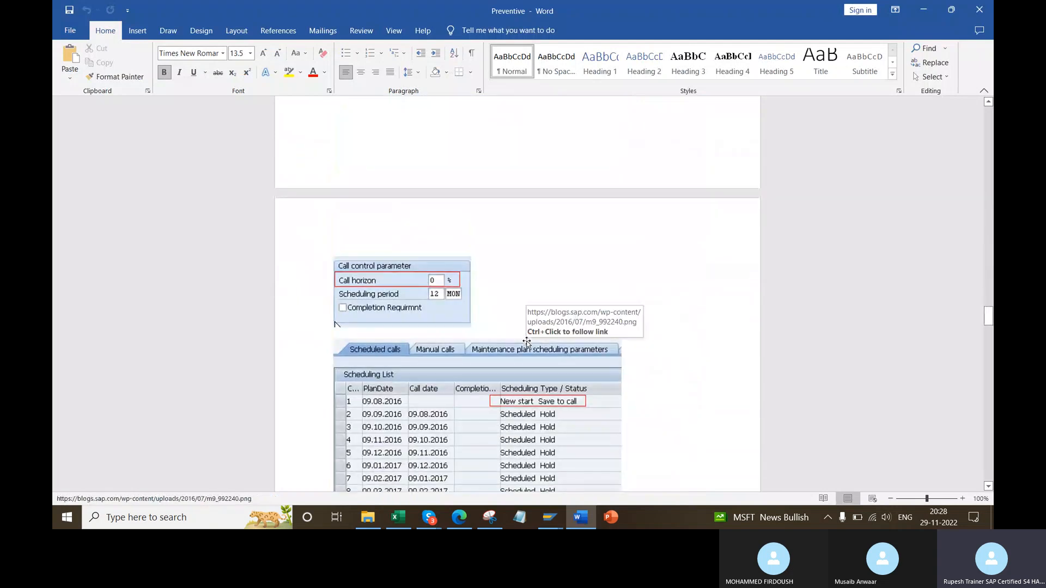
scroll(526, 341, "down", 3)
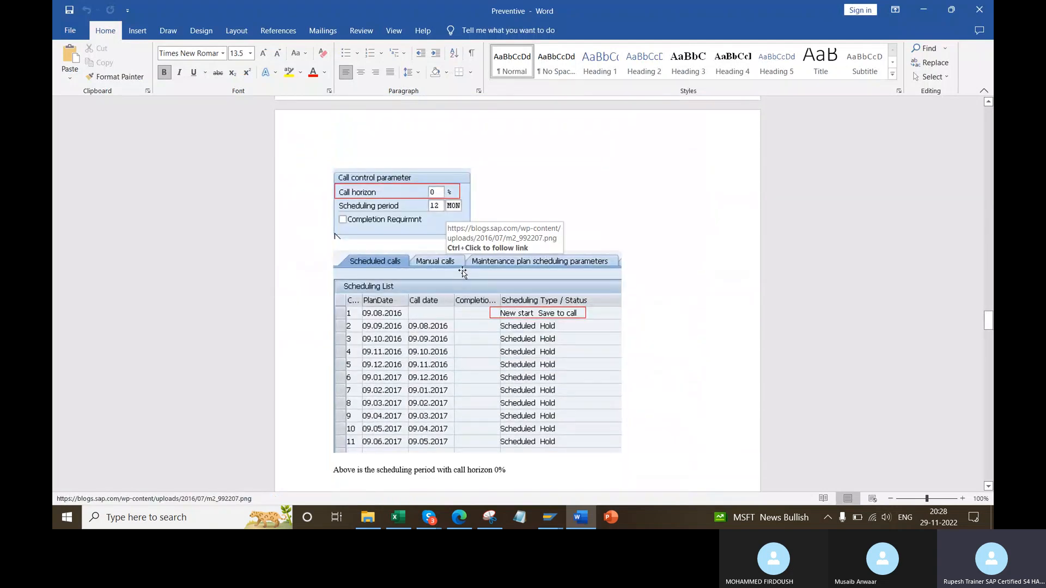
scroll(484, 398, "down", 1)
scroll(470, 397, "down", 2)
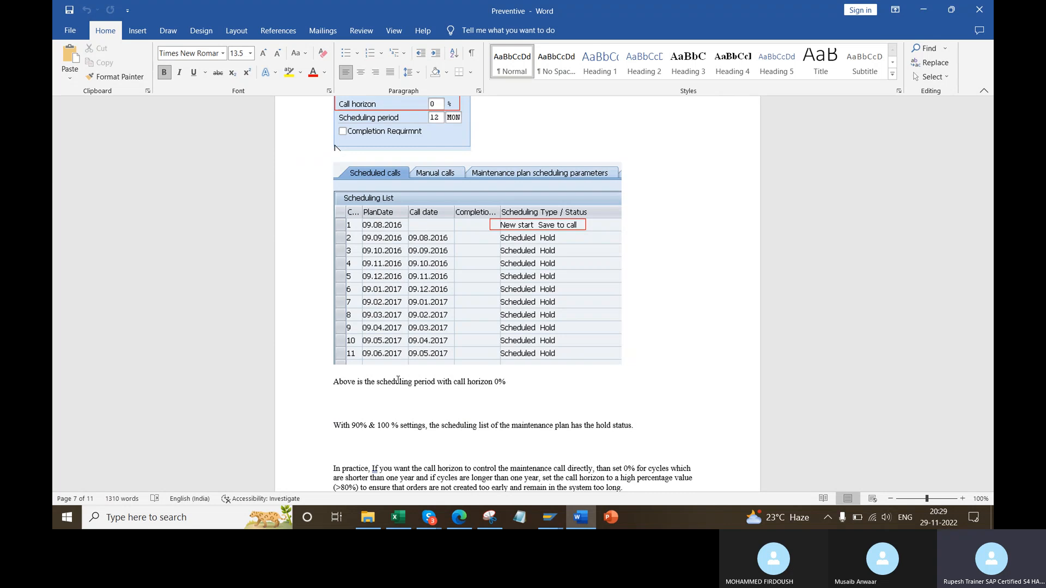
- Examine the document's definitions of shift factor, tolerance, cycle modification factor, factory calendar, call horizon and confirmation requirement
scroll(540, 370, "down", 9)
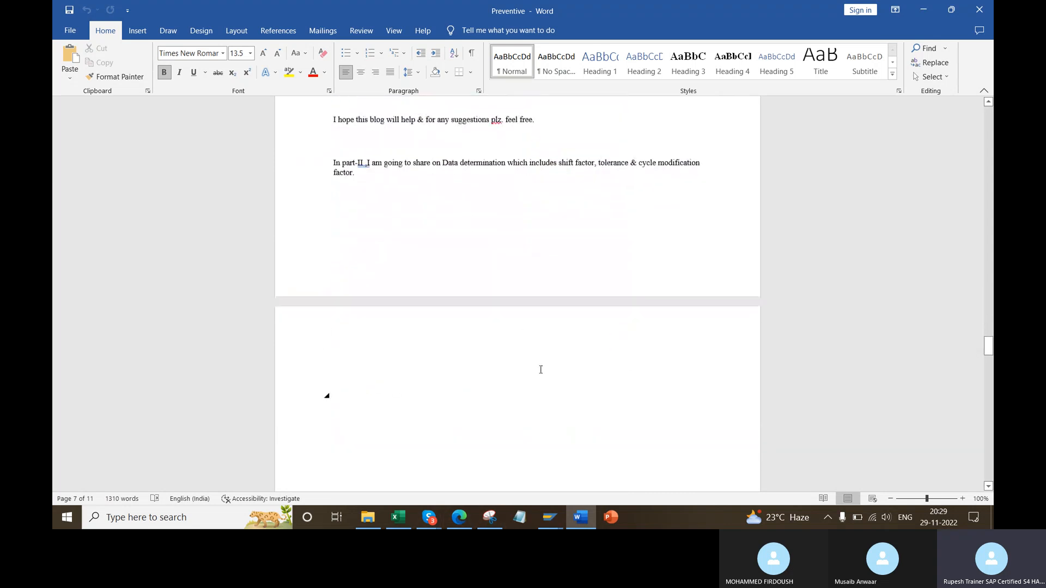
scroll(541, 370, "down", 15)
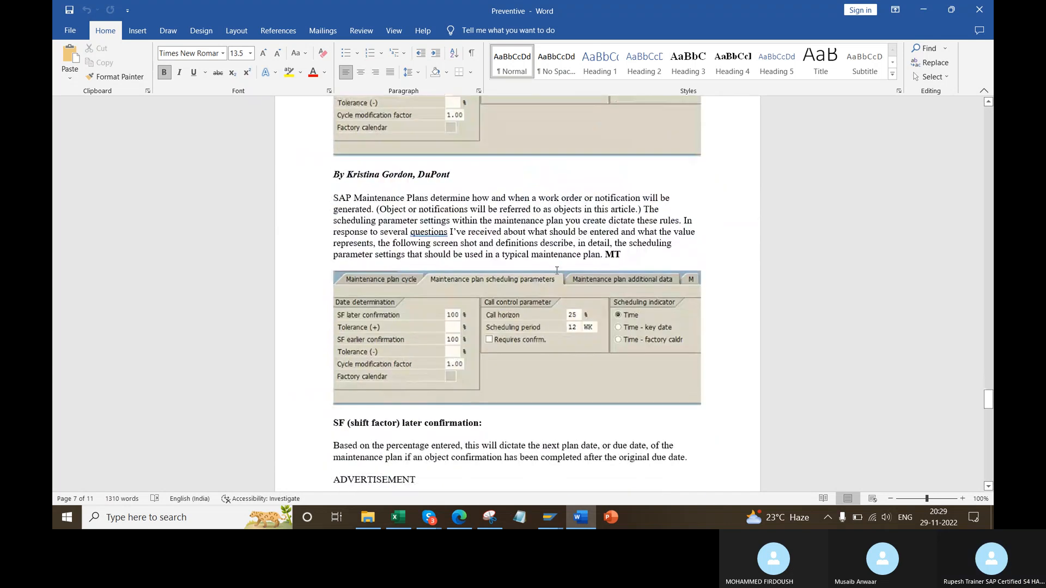
scroll(557, 270, "down", 18)
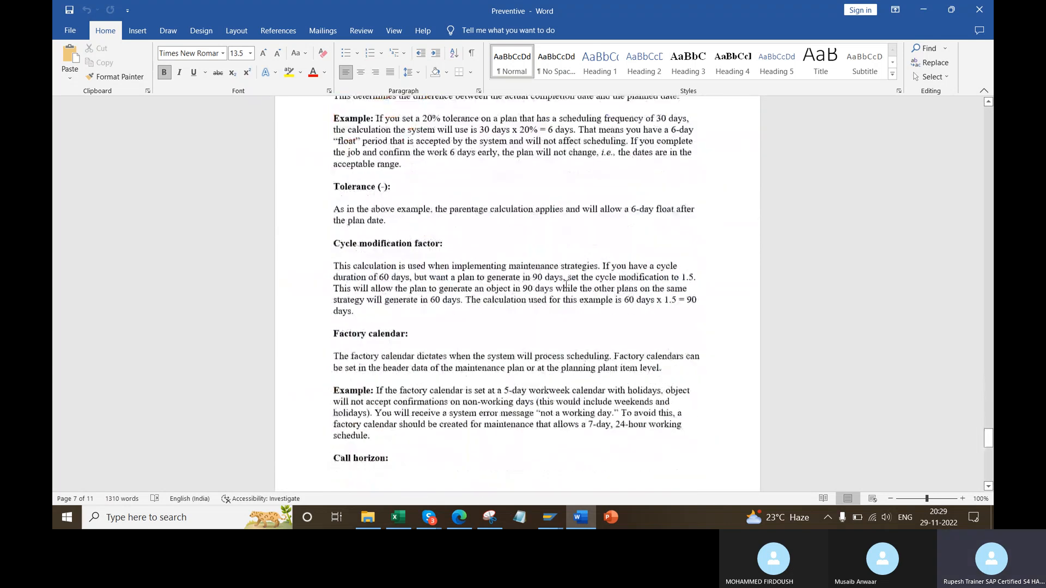
scroll(565, 283, "down", 2)
left_click_drag(368, 180, 460, 387)
scroll(806, 101, "down", 9)
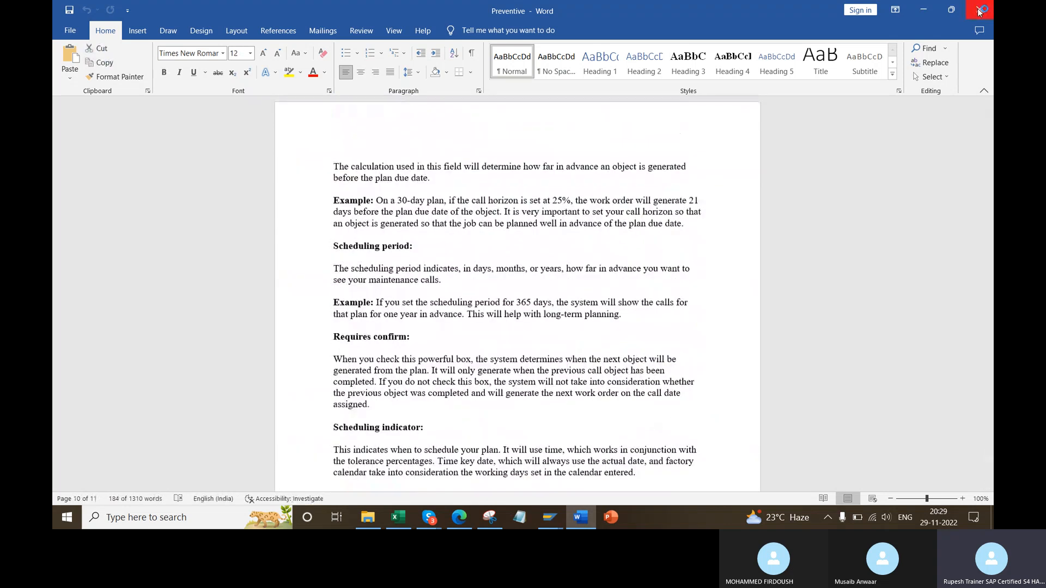
- Close the Preventive document and open the Word document Scheduling parameters in Preventive
left_click(979, 11)
left_click(264, 230)
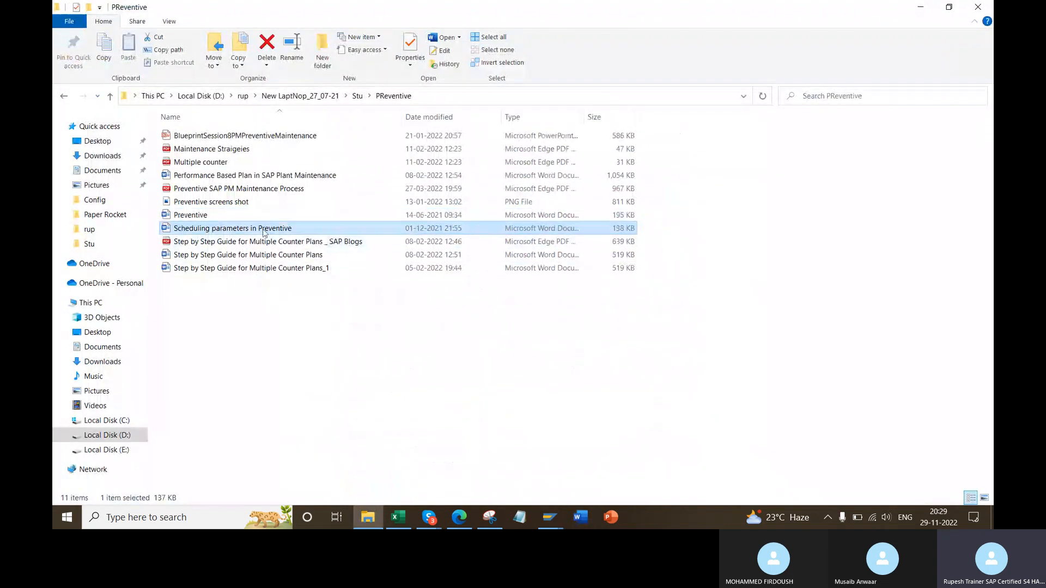
double_click(263, 230)
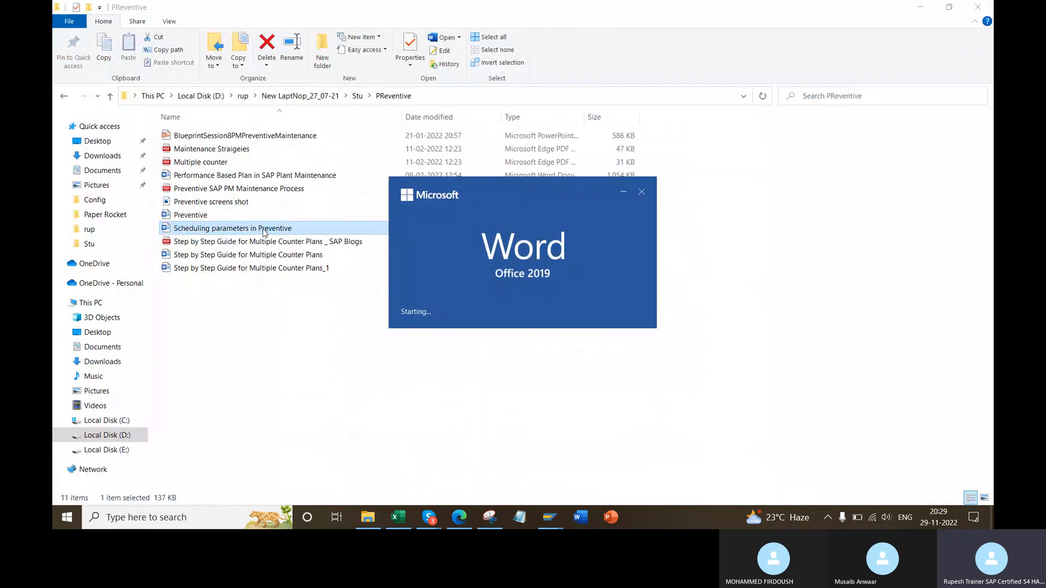